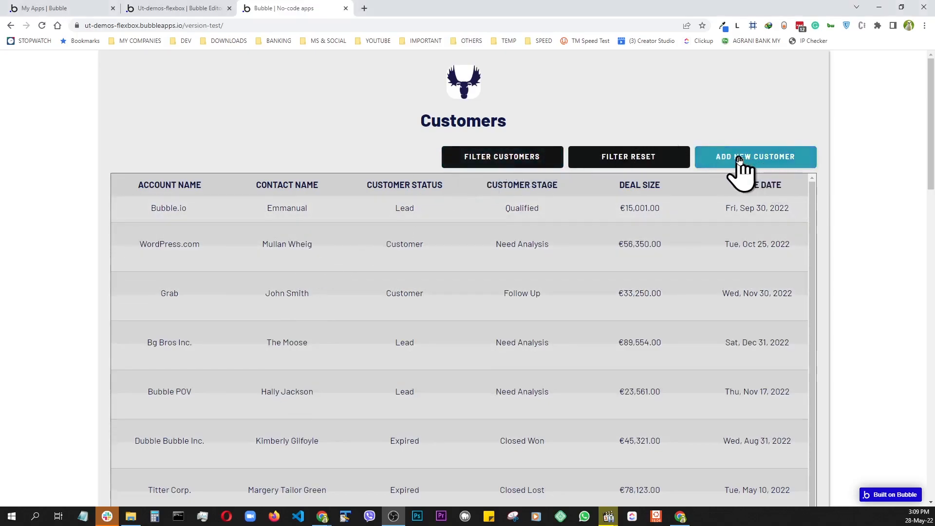
- Open the new-customer form, look at its Account Owner field, and return to the Customers list
click(740, 160)
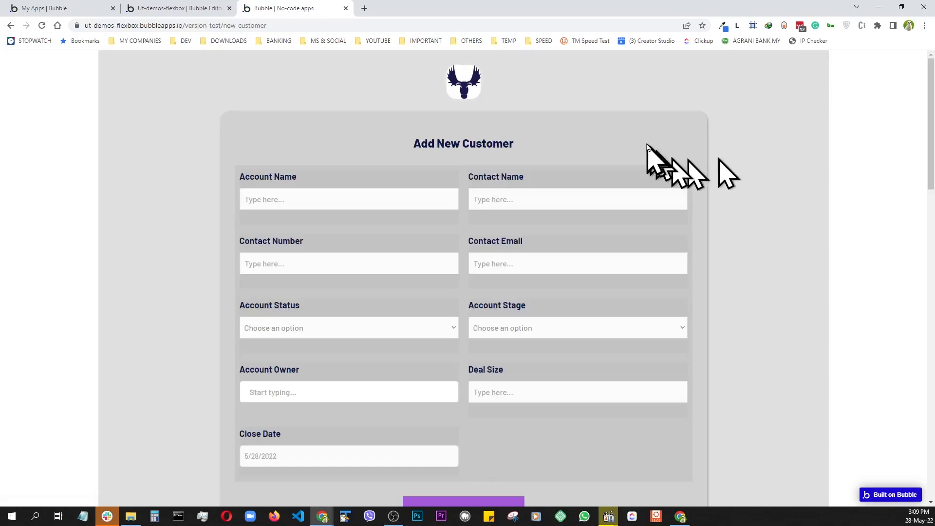
click(294, 400)
scroll(294, 402, down, 4)
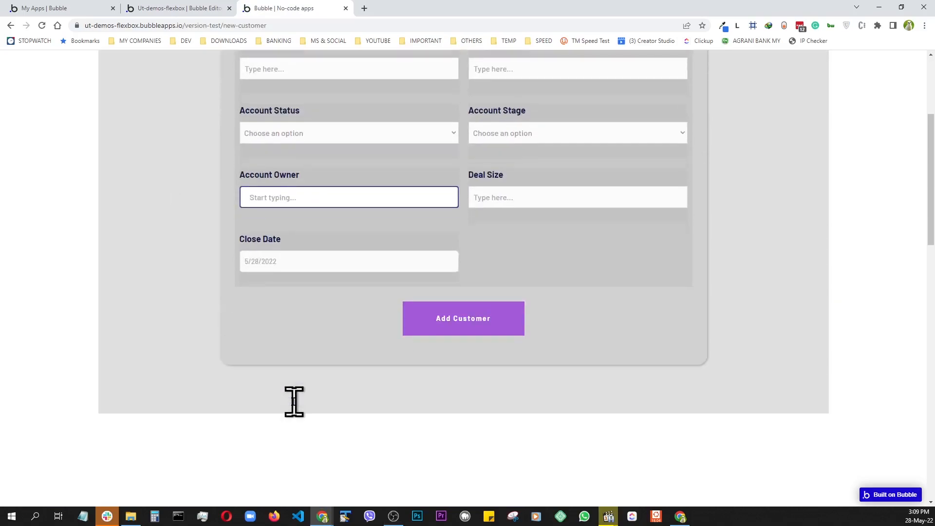
scroll(298, 409, up, 3)
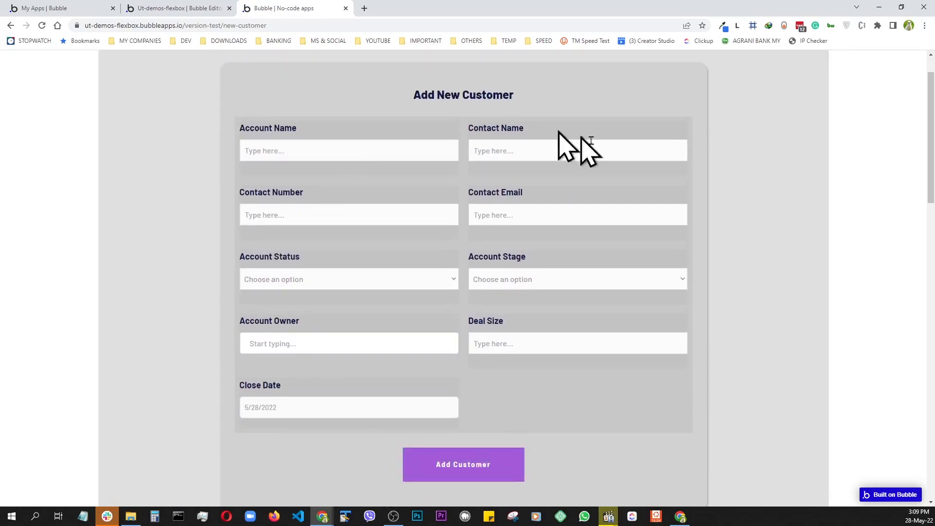
scroll(441, 384, up, 1)
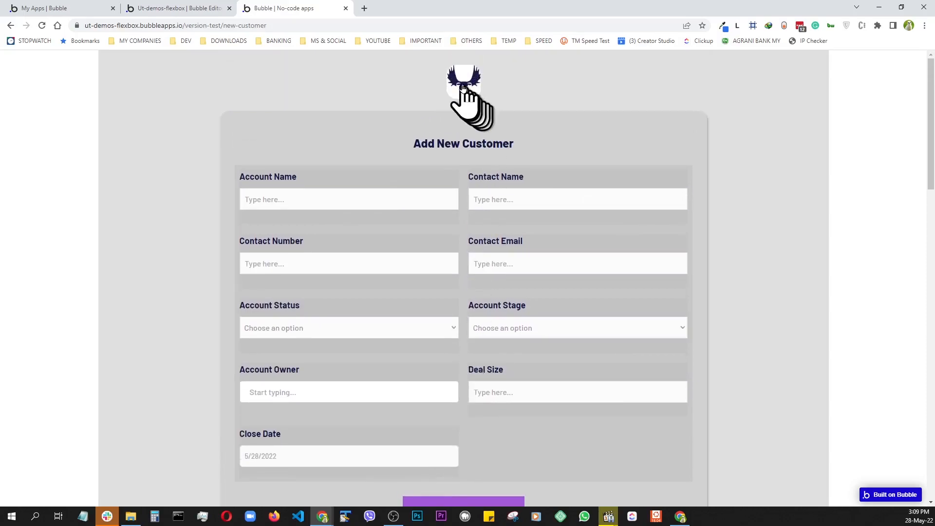
click(461, 86)
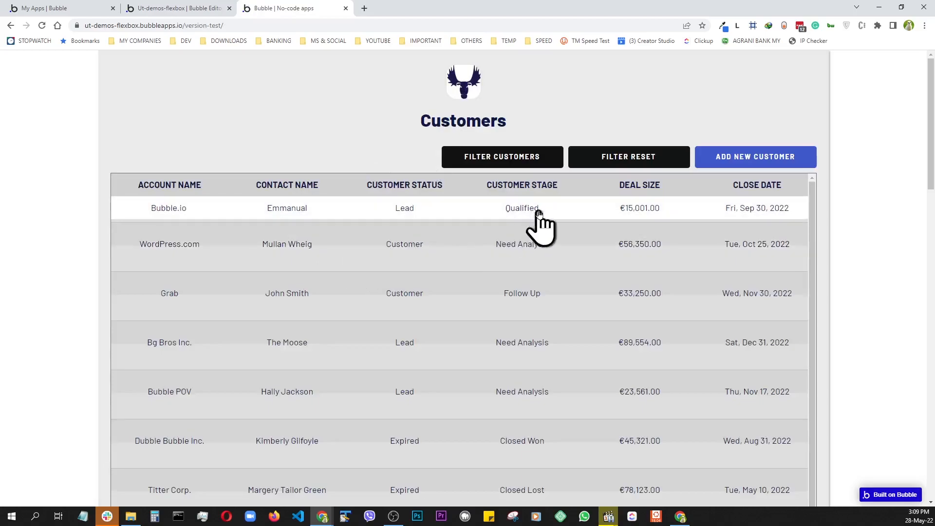
scroll(369, 361, down, 1)
scroll(375, 351, up, 1)
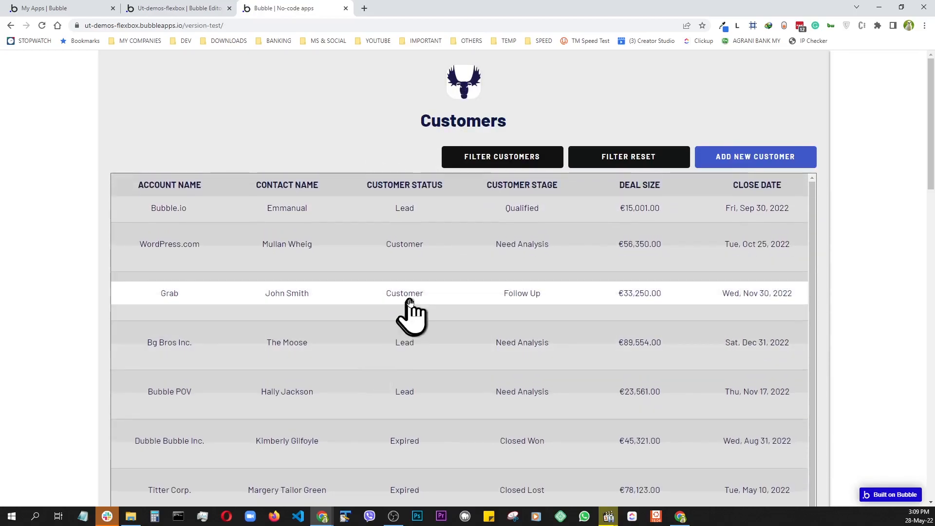
- Filter customers by Account Name 'b', status Lead and stage Qualified, then reset all filters
click(520, 162)
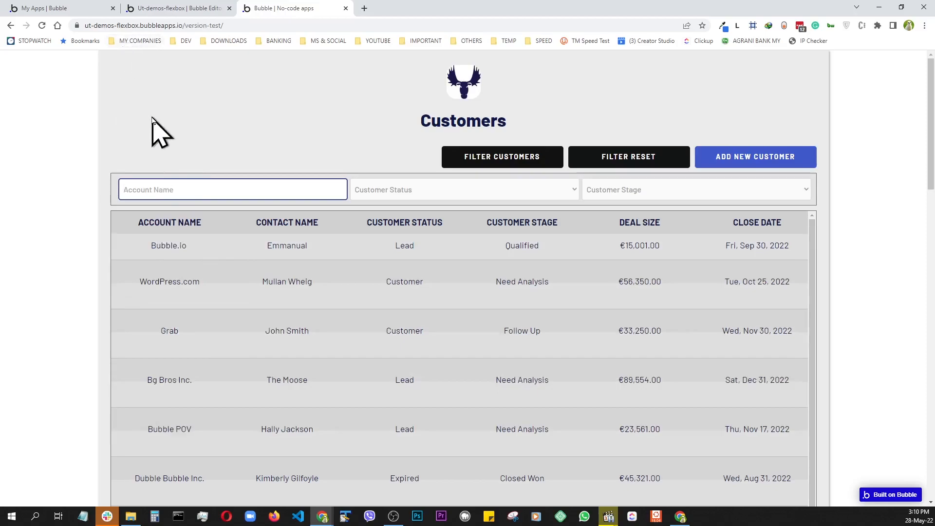
text(b)
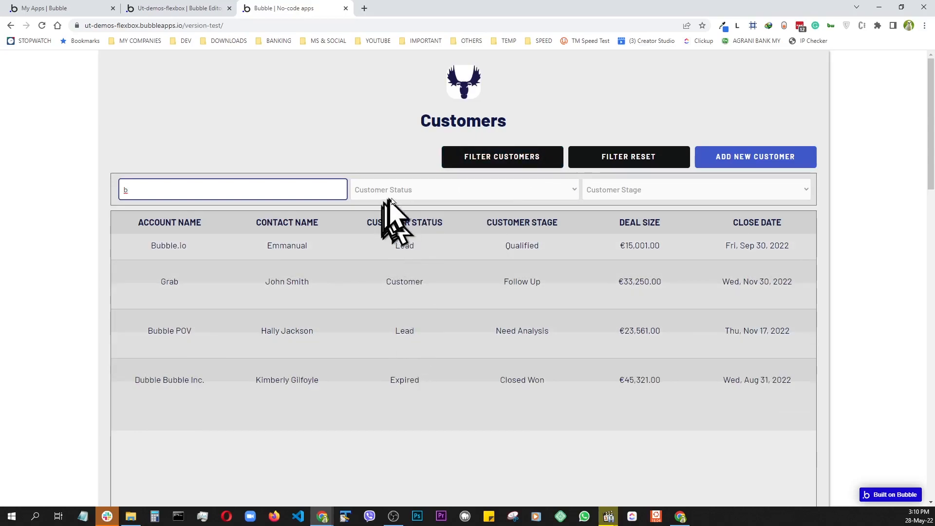
click(408, 191)
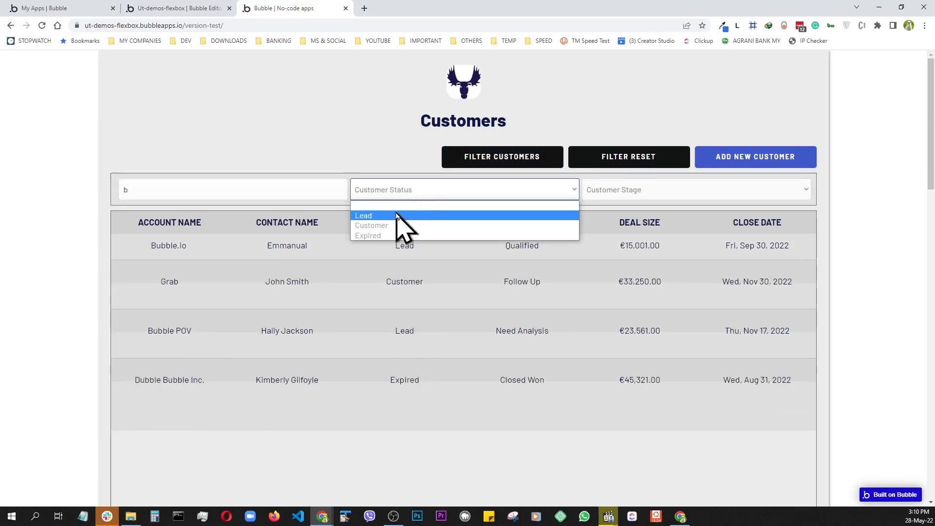
click(370, 216)
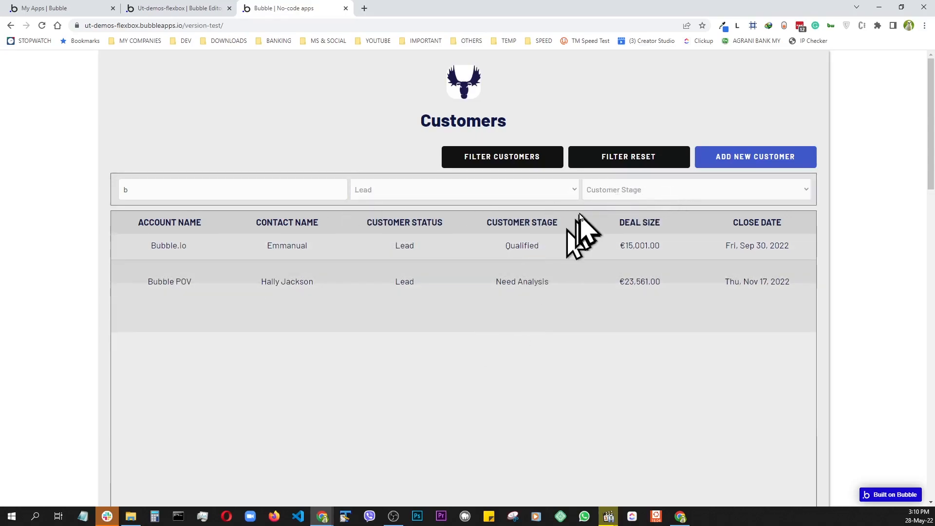
click(669, 198)
click(643, 228)
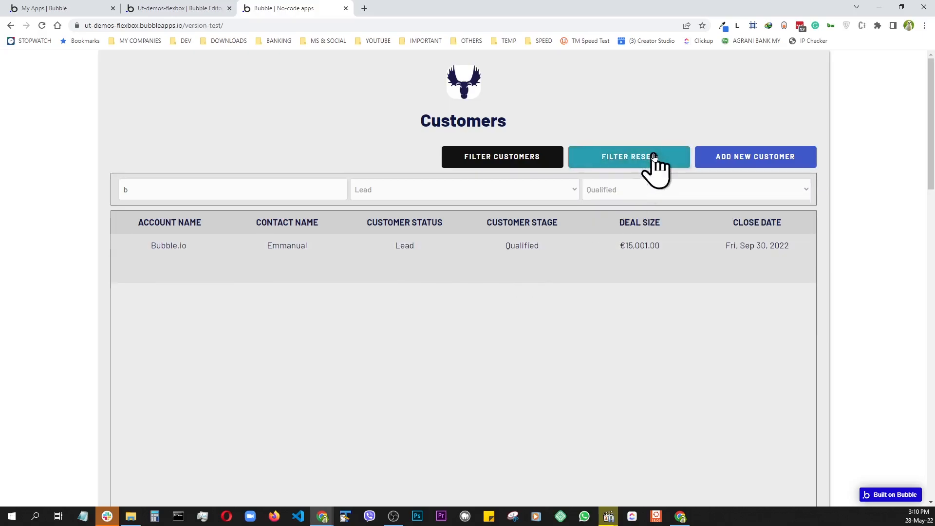
click(626, 162)
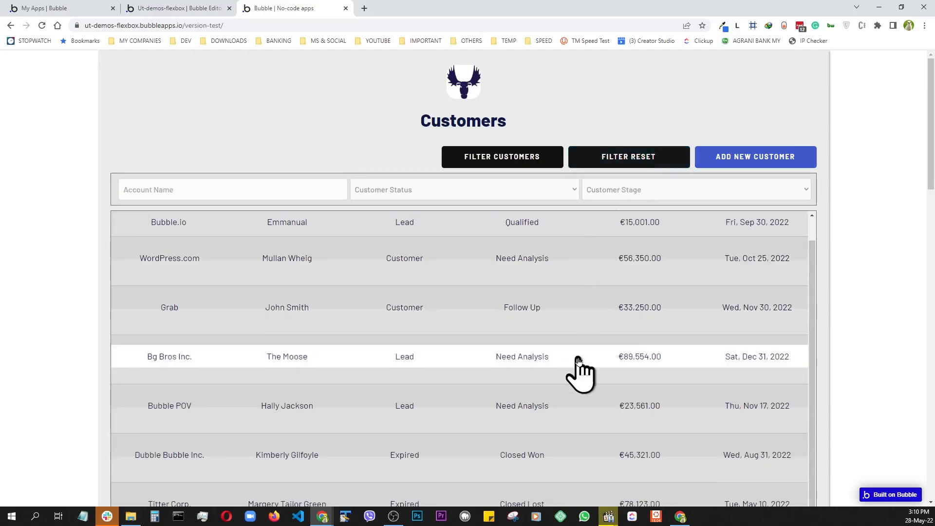
- Open the Bubble.io customer's account page and go back to the Customers list
scroll(75, 292, down, 8)
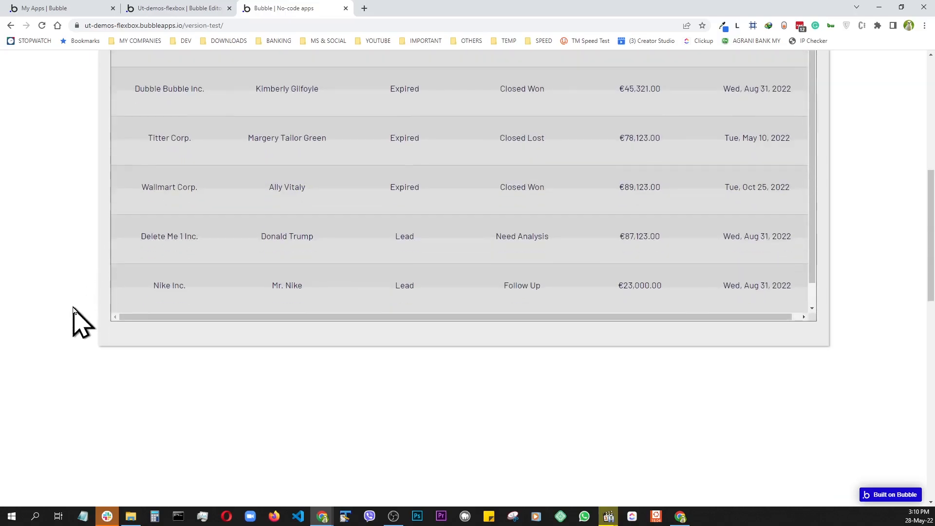
scroll(73, 320, up, 8)
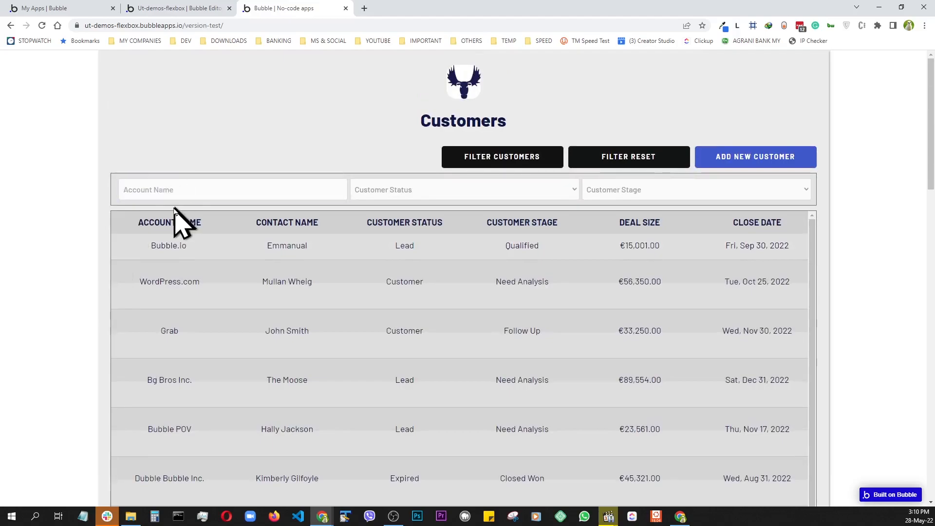
click(169, 247)
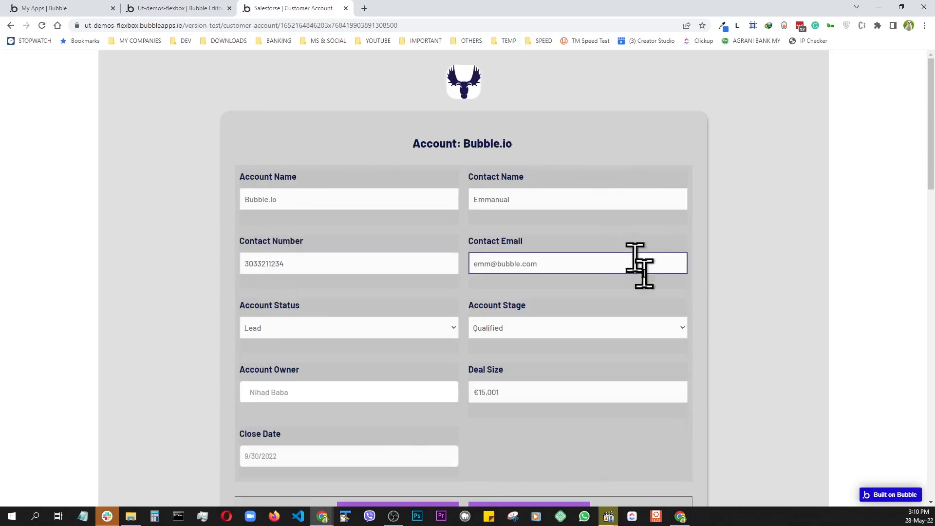
scroll(637, 359, down, 3)
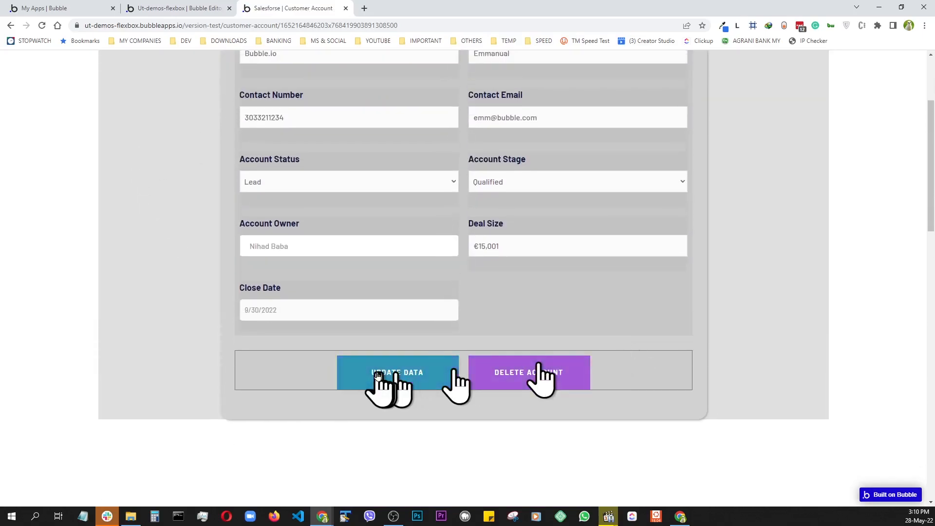
click(567, 379)
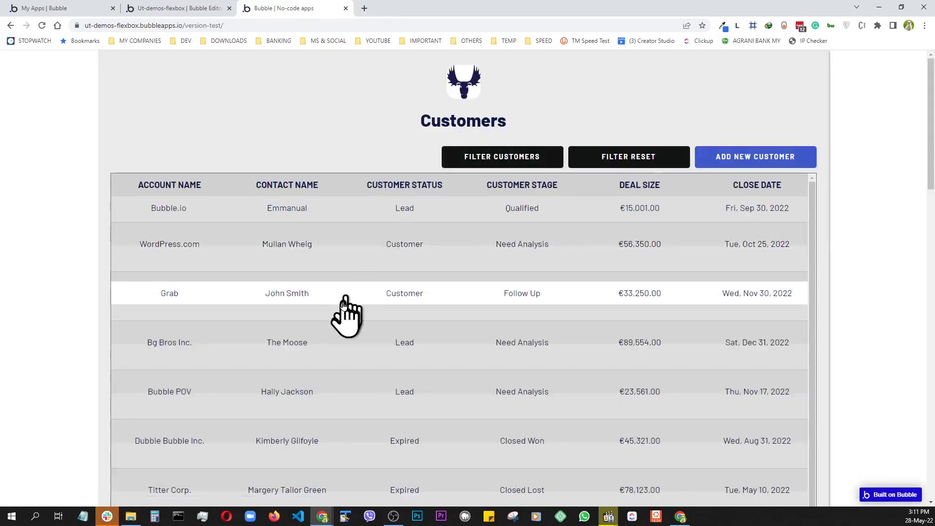
- Switch to the Bubble editor showing the Customer data type's fields
scroll(329, 341, down, 1)
scroll(331, 341, up, 1)
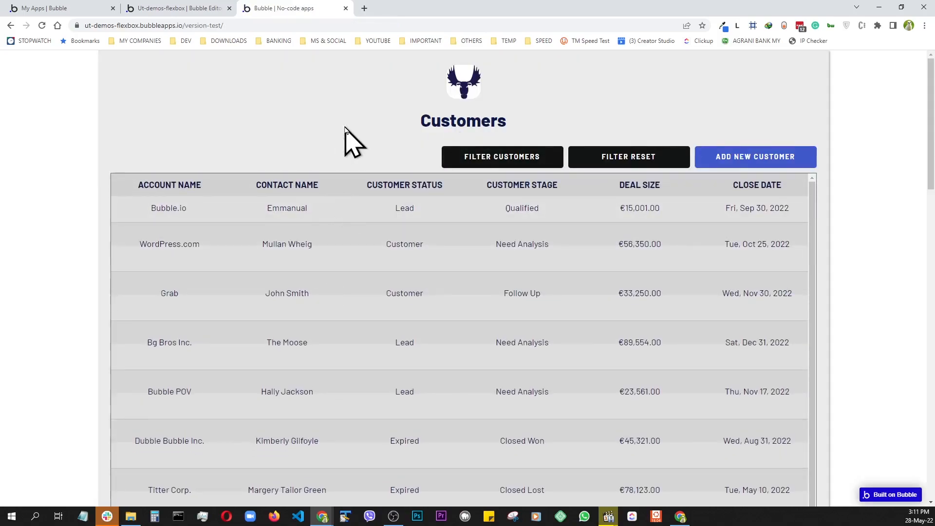
click(182, 8)
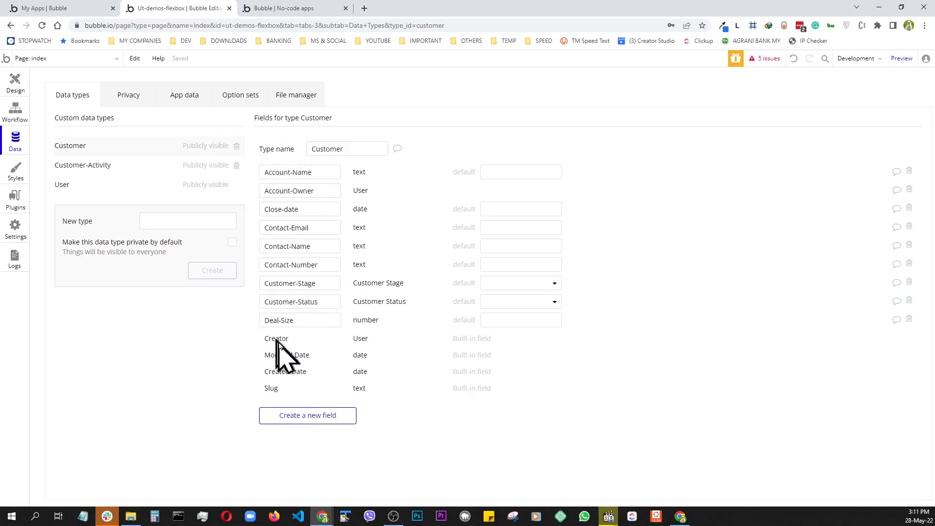
click(181, 100)
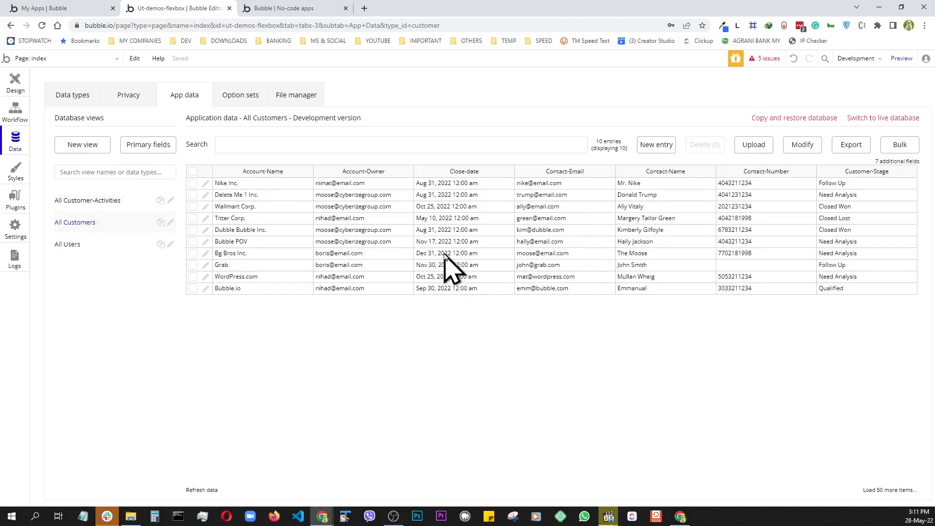
click(240, 100)
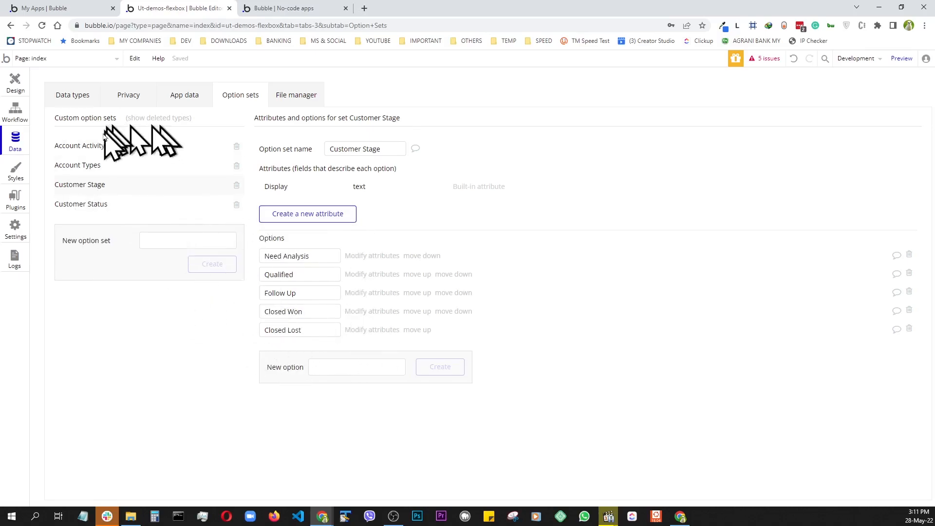
click(99, 165)
click(91, 145)
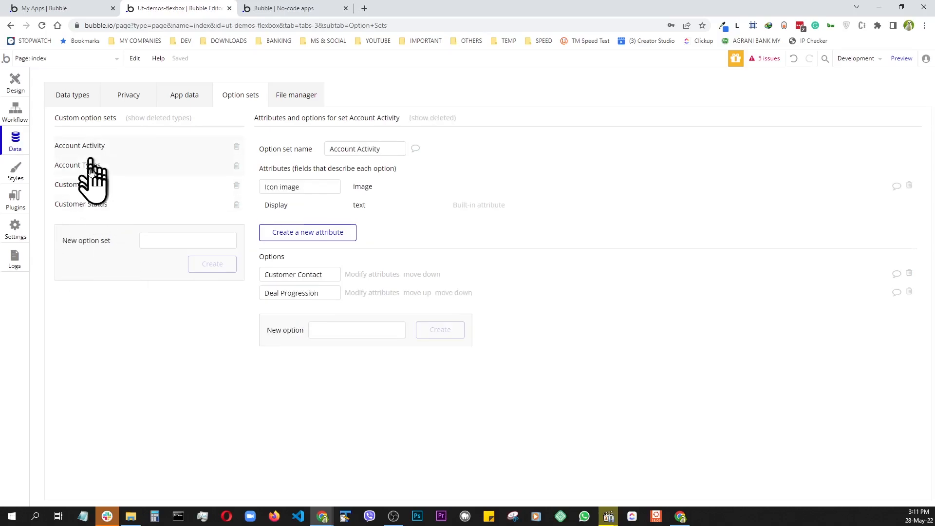
click(92, 192)
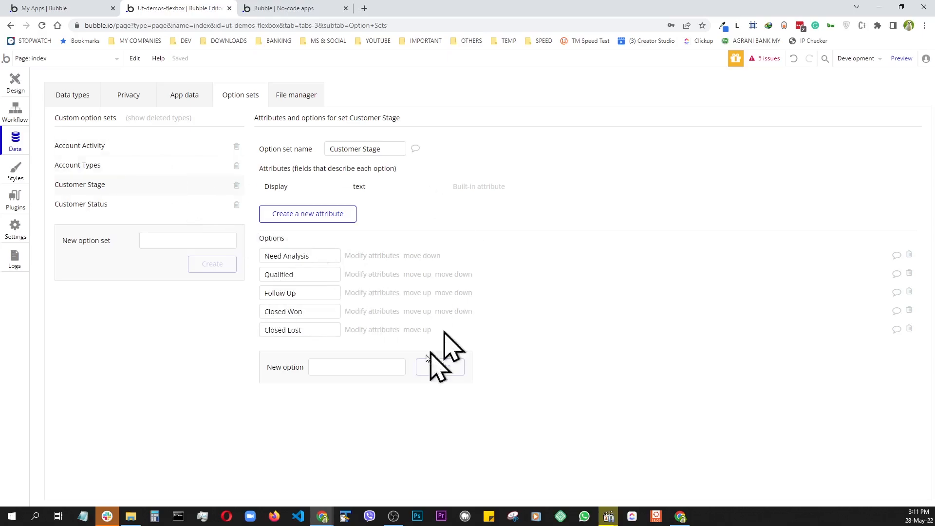
click(290, 9)
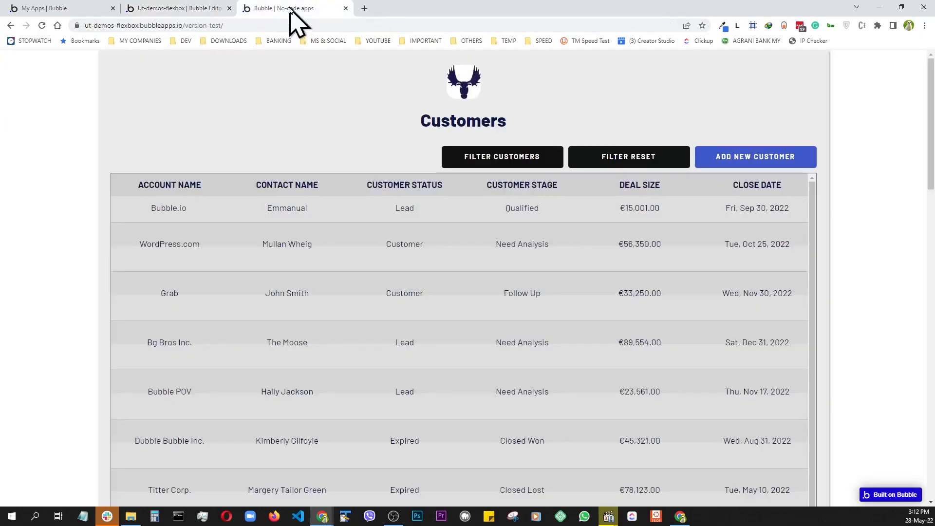
- Show the filter fields and compare the Customer Stage dropdown with the editor's stage options
click(509, 161)
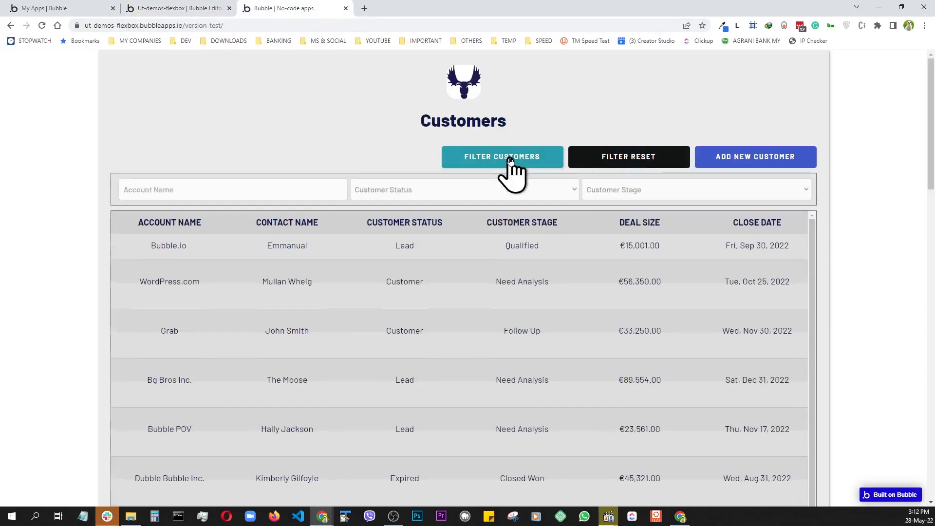
click(532, 192)
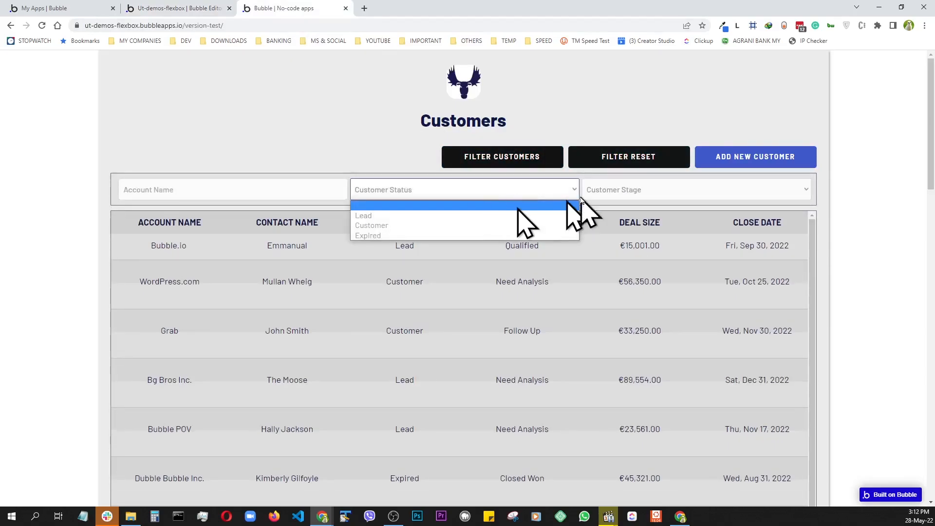
click(619, 194)
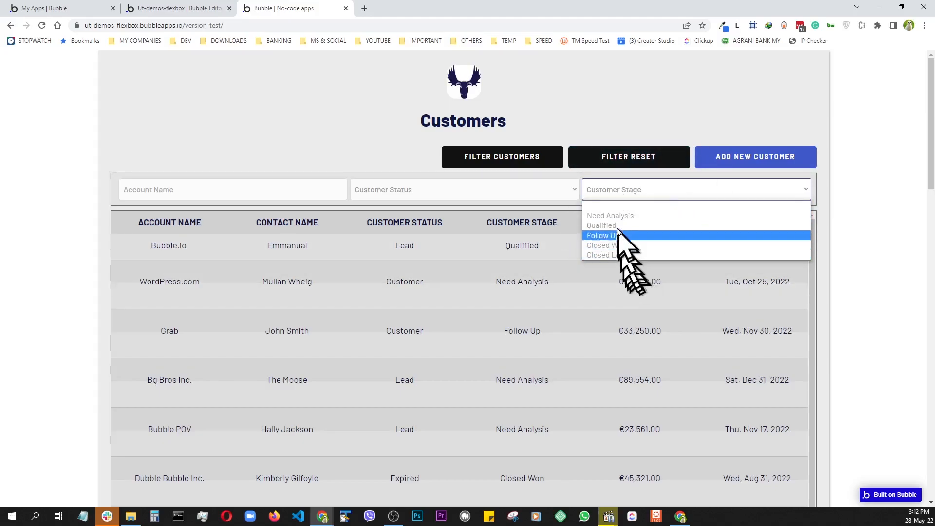
click(178, 9)
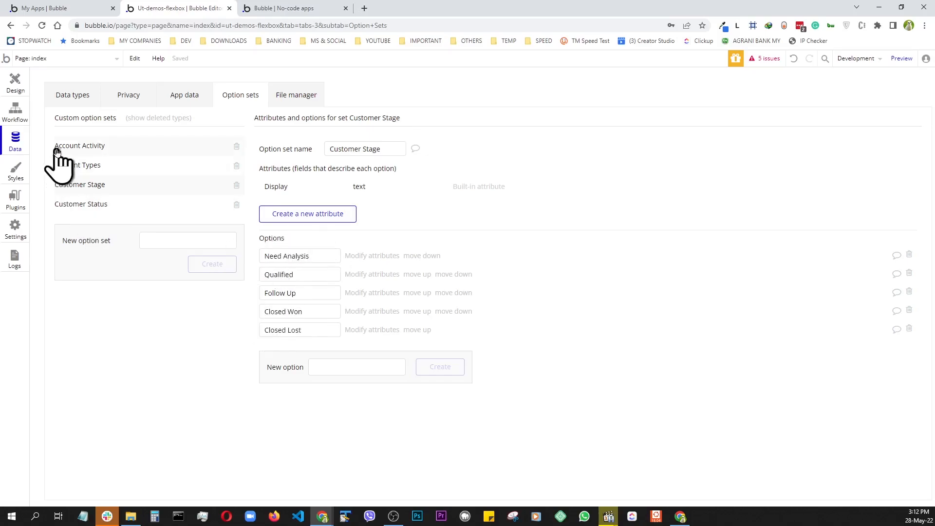
click(275, 8)
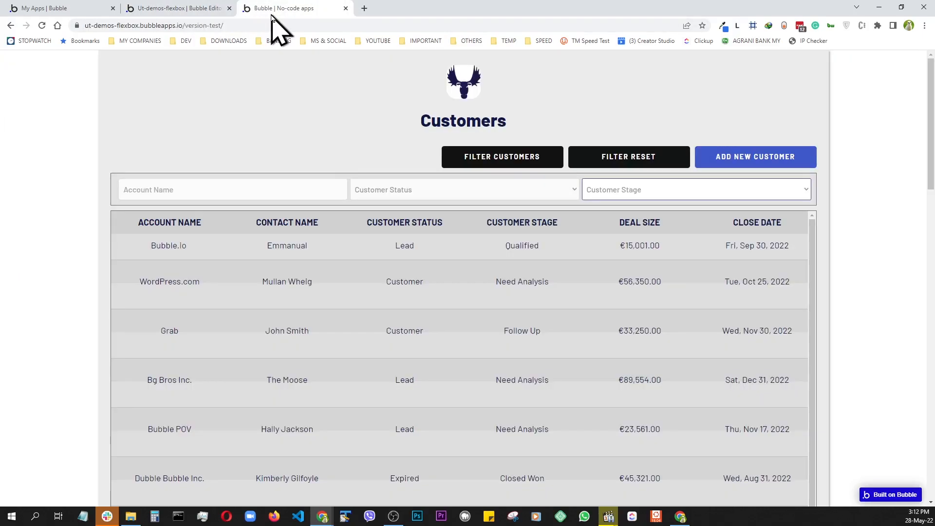
- Reopen the Customer Stage list, close it without choosing, and scroll through all customers
click(629, 195)
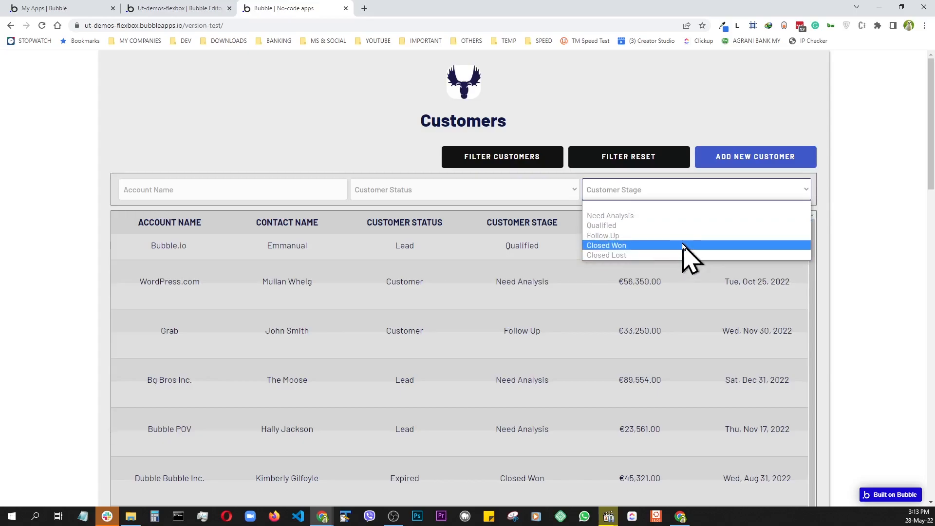
click(381, 128)
scroll(454, 387, down, 1)
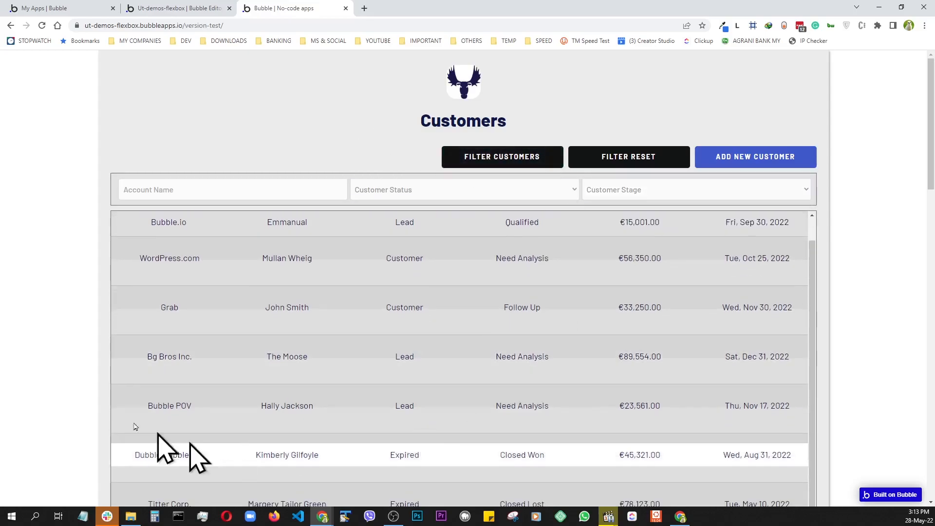
scroll(92, 389, down, 7)
scroll(87, 398, up, 5)
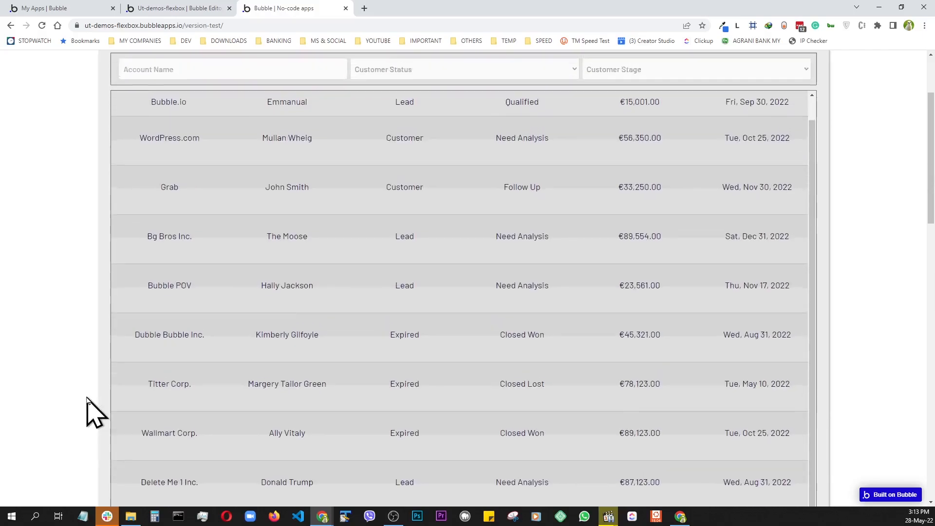
scroll(90, 390, up, 3)
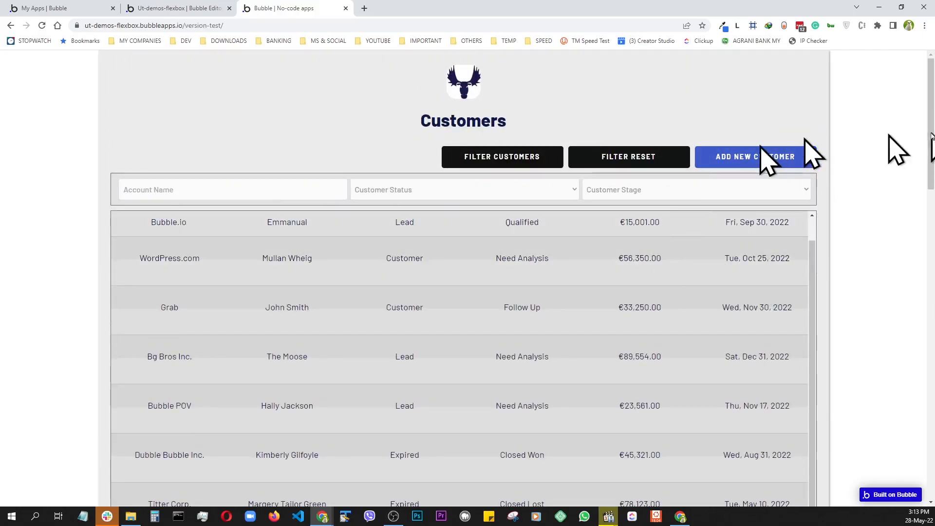
- Preview the Customers page at 520 px width in device mode, panning across the table columns
key(ctrl+shift+m)
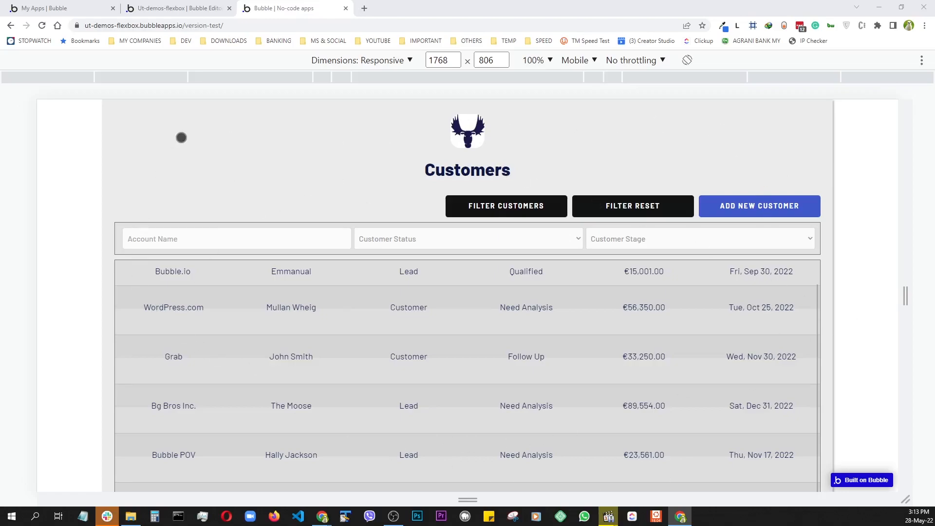
drag(906, 303, 603, 329)
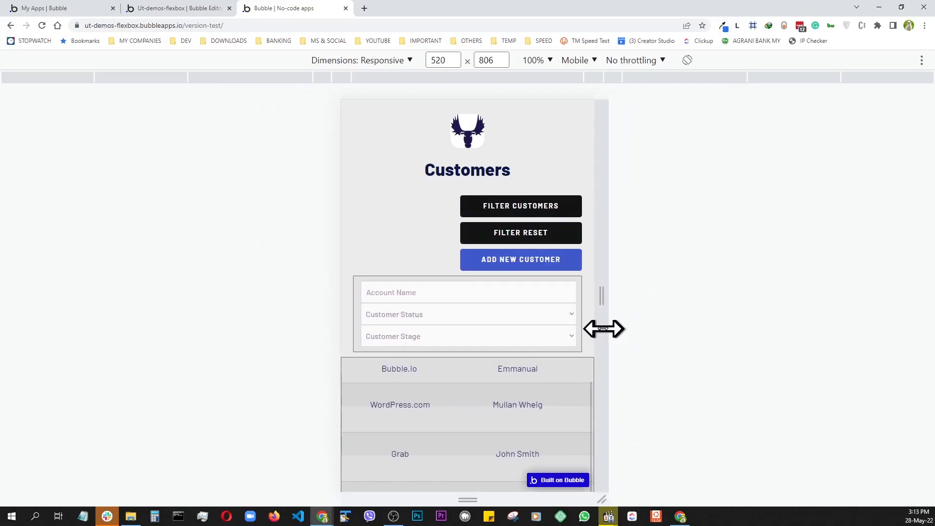
scroll(557, 376, down, 5)
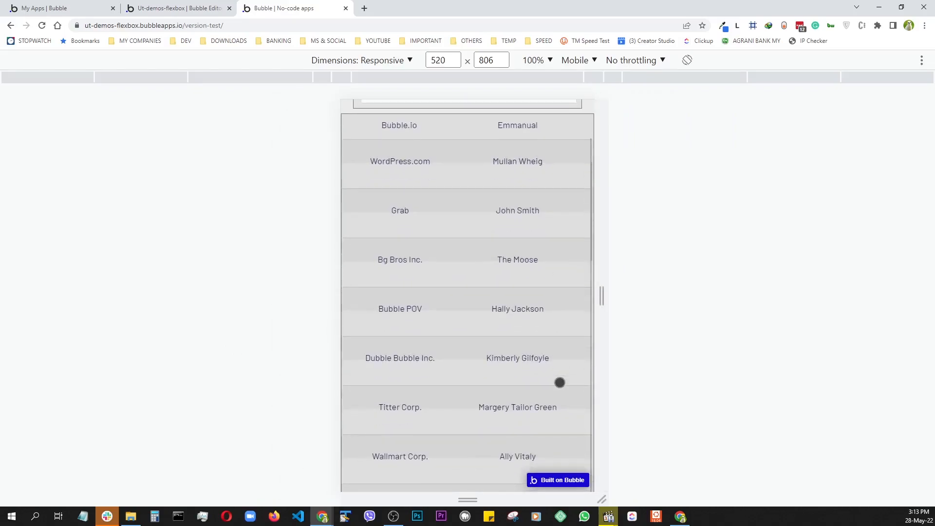
drag(565, 303, 453, 315)
drag(591, 349, 497, 309)
drag(440, 320, 706, 334)
scroll(458, 343, up, 5)
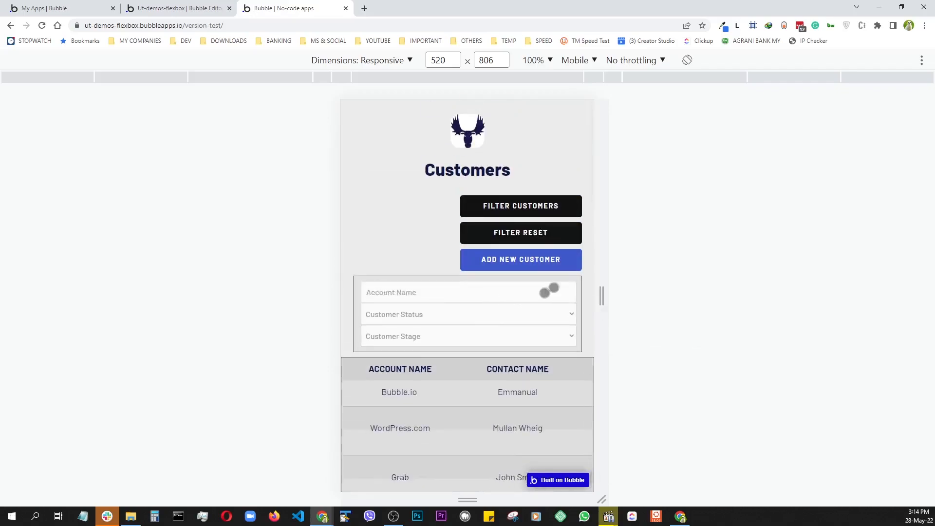
scroll(464, 366, down, 1)
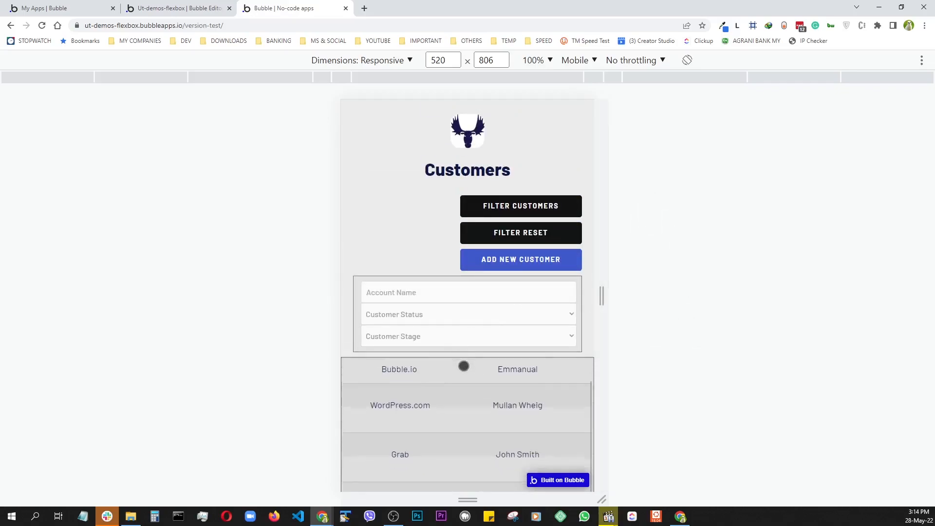
scroll(464, 366, up, 1)
- View the Bubble.io account (Lead, Qualified, €15,001) and return to the Customers list
click(410, 393)
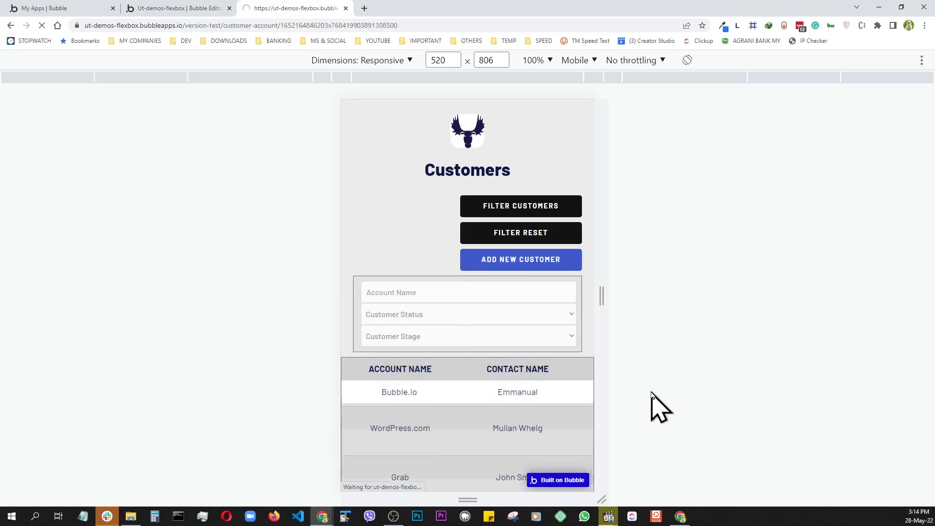
scroll(536, 295, down, 5)
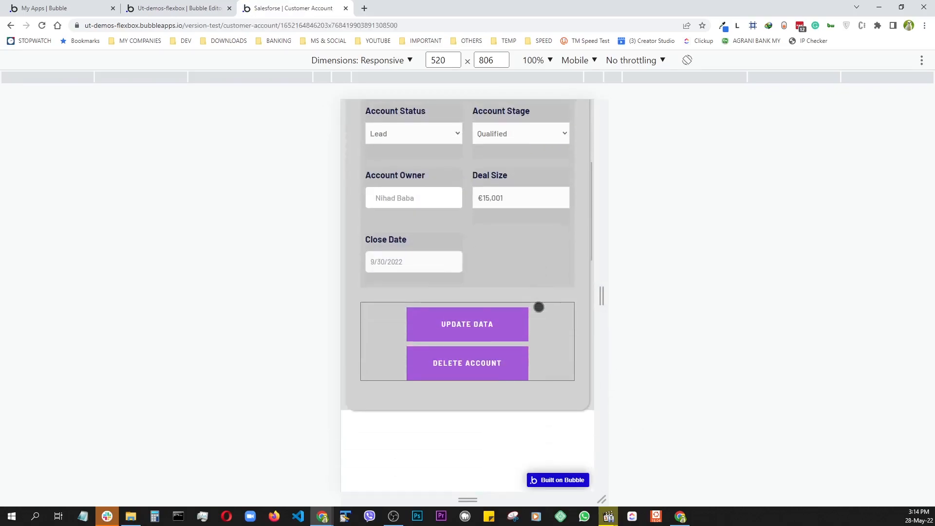
scroll(538, 307, up, 4)
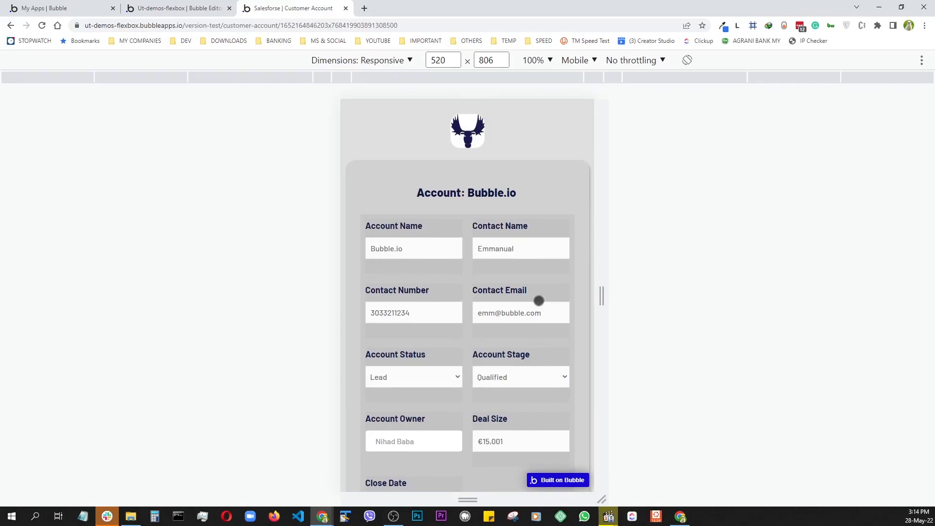
scroll(539, 300, down, 4)
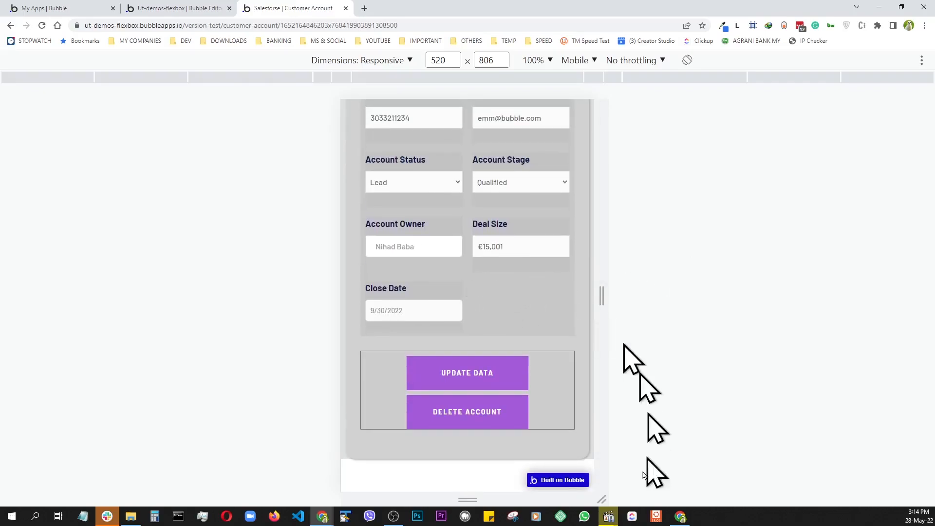
scroll(399, 457, up, 4)
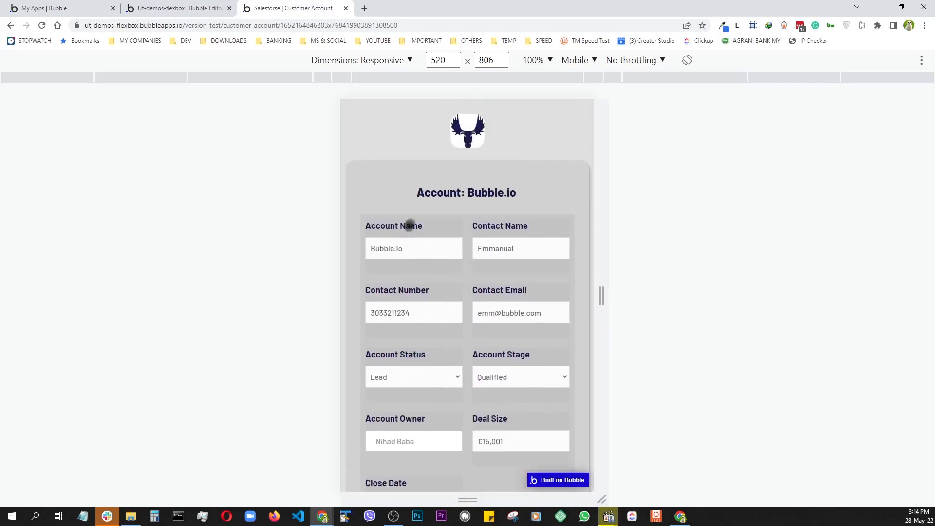
scroll(489, 326, down, 5)
scroll(489, 328, up, 2)
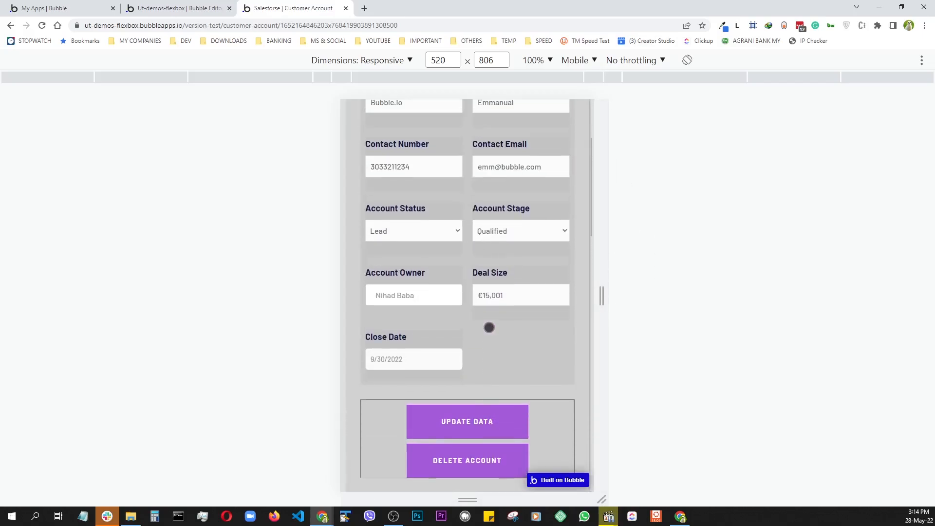
scroll(489, 328, up, 3)
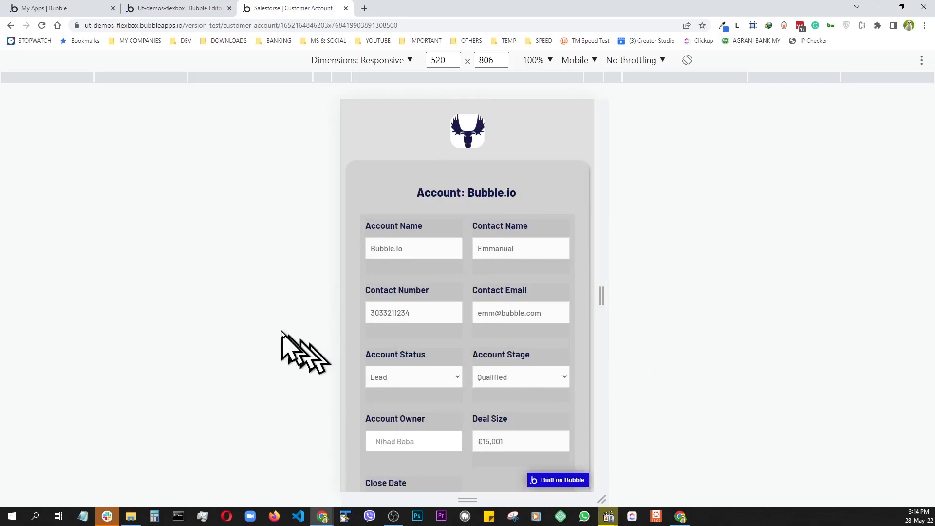
key(alt+Left)
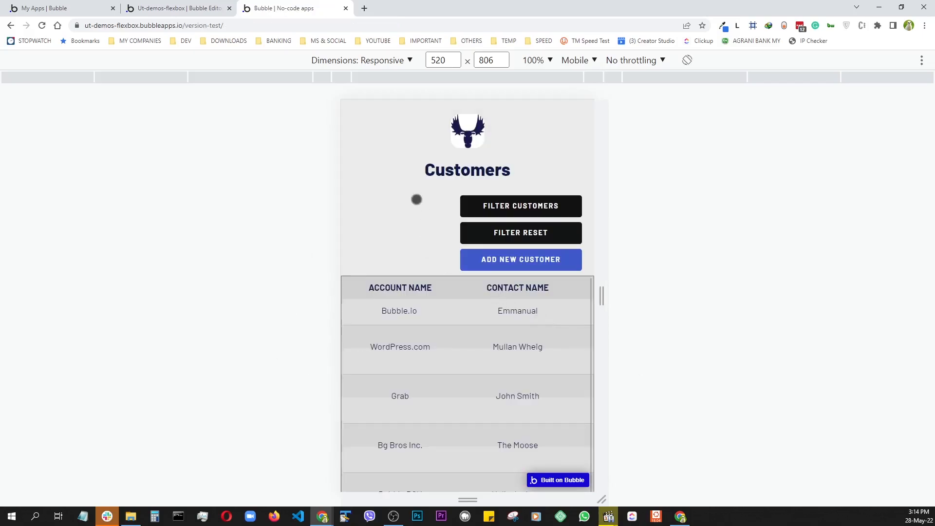
- Widen the emulated viewport and open index-ut's Responsive settings, showing a fixed-width page
scroll(483, 337, down, 1)
scroll(494, 323, up, 1)
drag(601, 295, 891, 379)
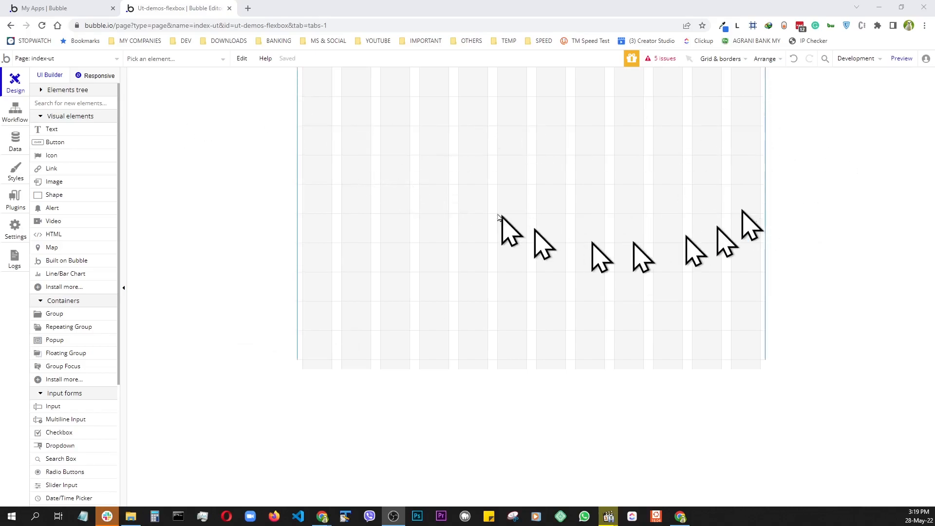
click(106, 78)
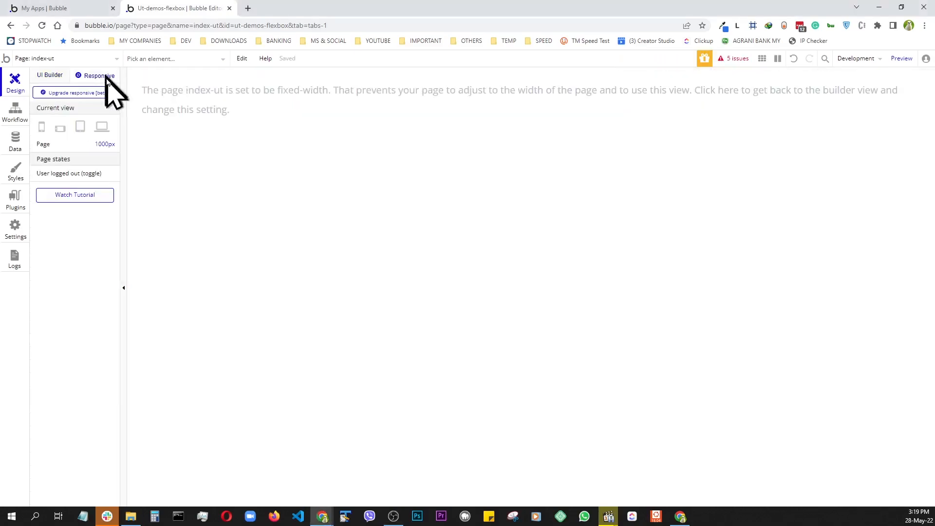
- Upgrade index-ut to the responsive engine and set its container layout to Column
click(68, 95)
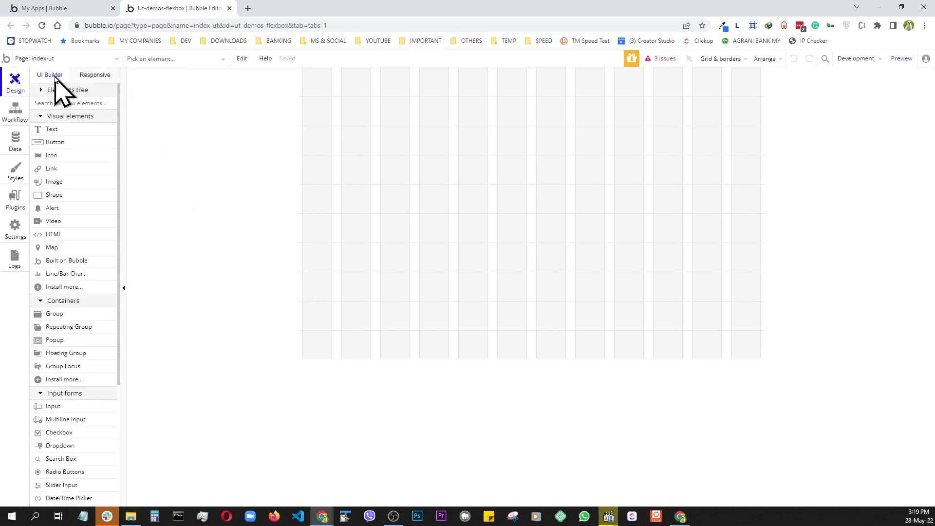
double_click(643, 183)
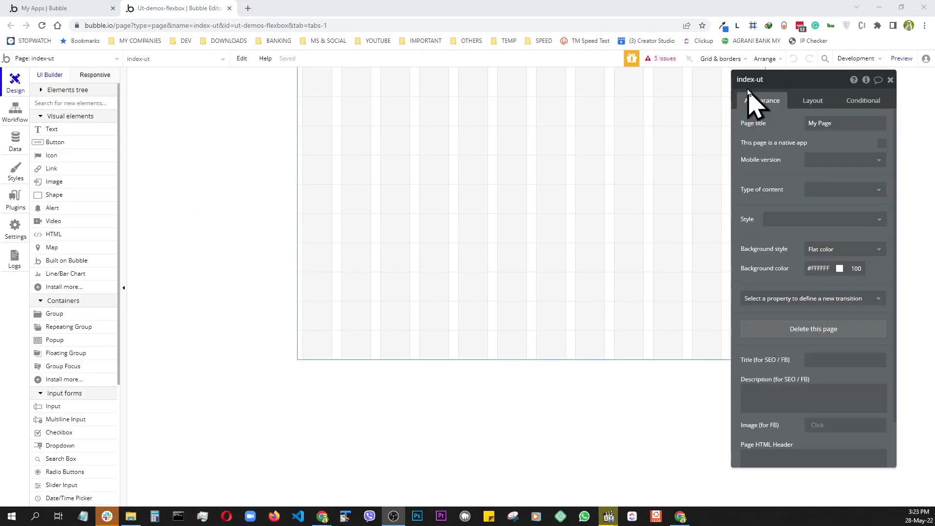
click(812, 101)
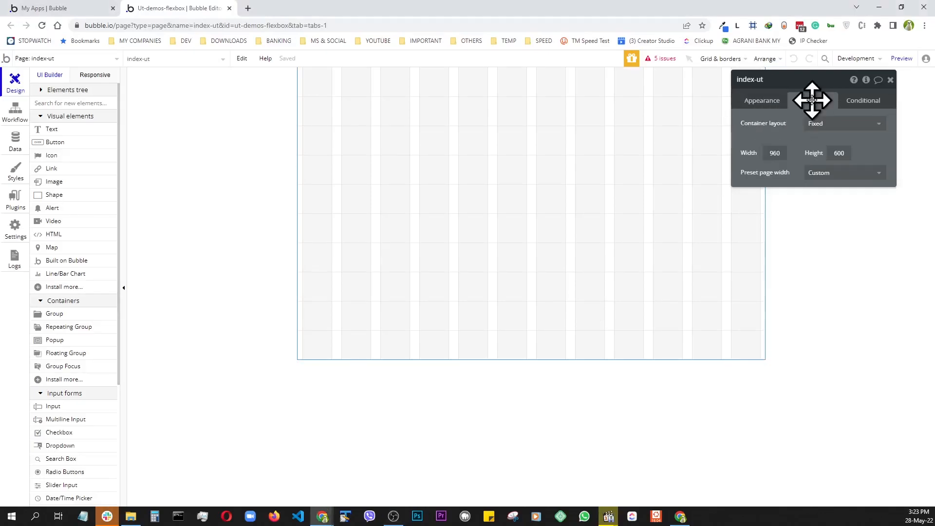
click(828, 123)
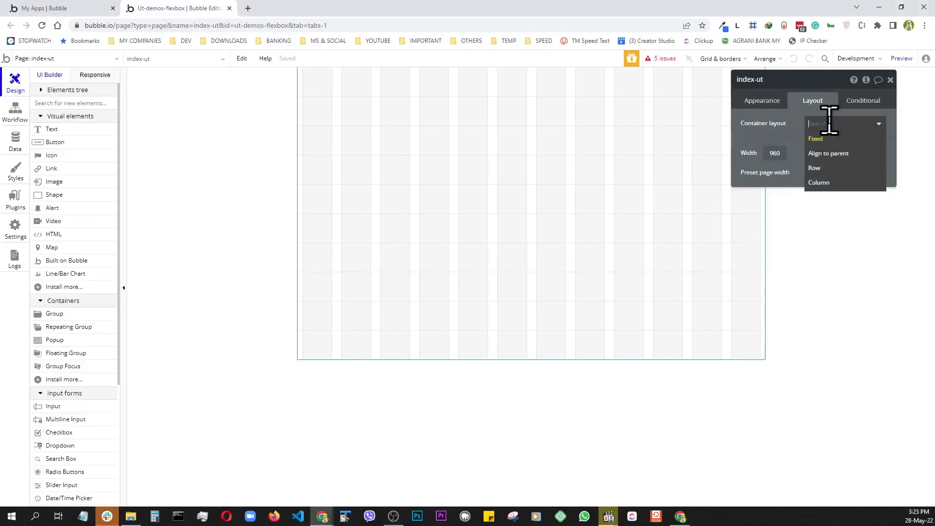
click(821, 183)
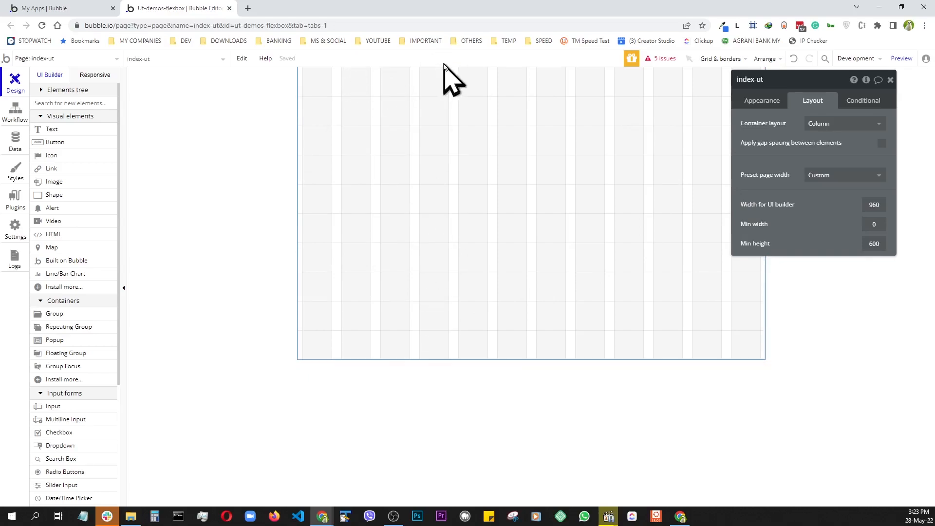
- Set the page's UI builder width to 1550 and its min height to 1000
click(883, 207)
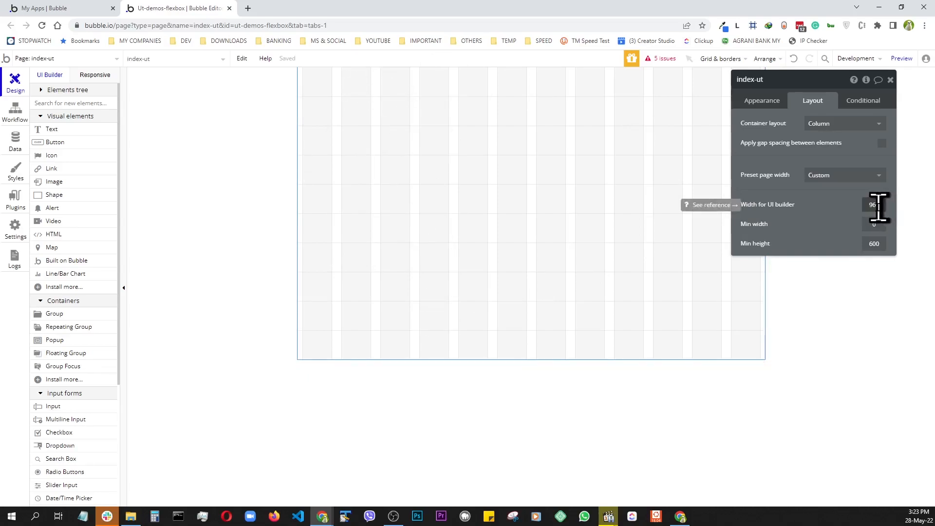
key(BackSpace)
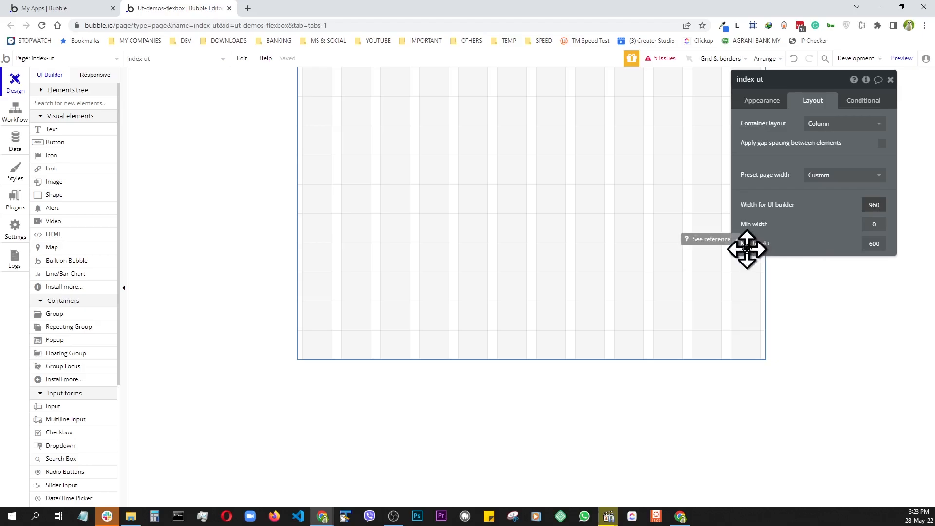
key(BackSpace)
key(BackSpace)
key(BackSpace)
text(1550)
key(Return)
double_click(875, 243)
text(1000)
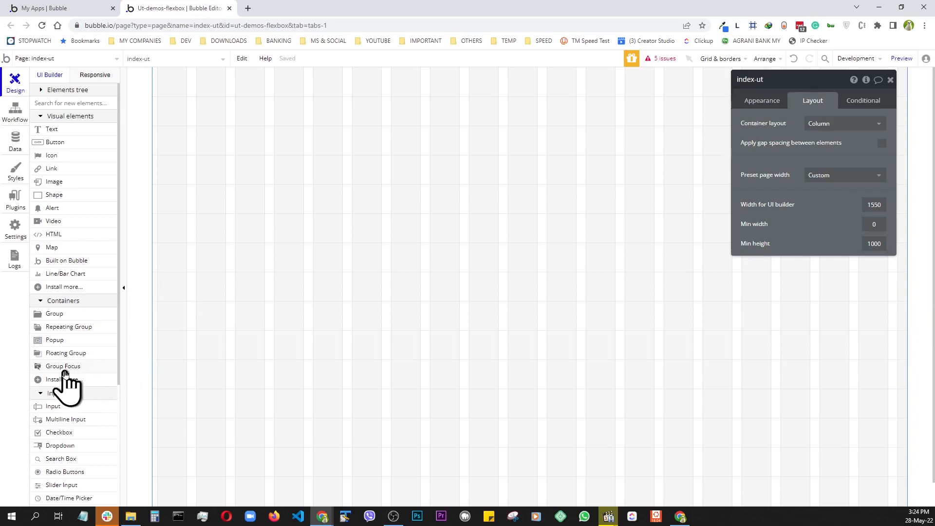
- Draw a new 400 × 250 group on the canvas and name it CONTAINER
click(61, 315)
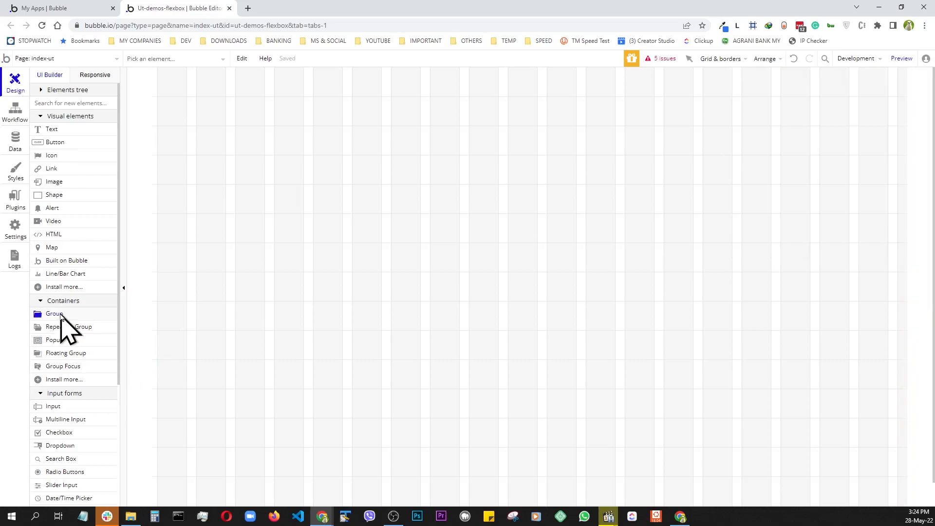
click(401, 253)
click(800, 79)
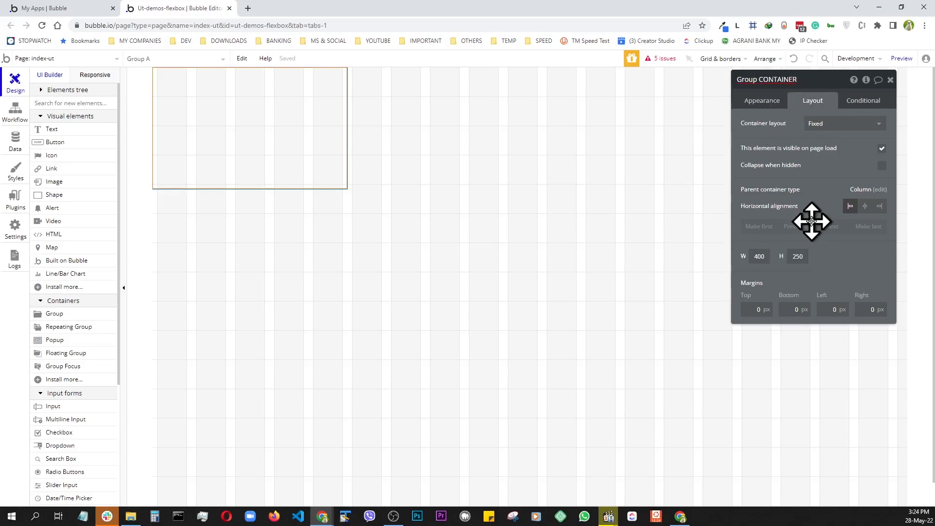
- Remove the group's default style and give it a flat #999999 background at 10% opacity
click(765, 104)
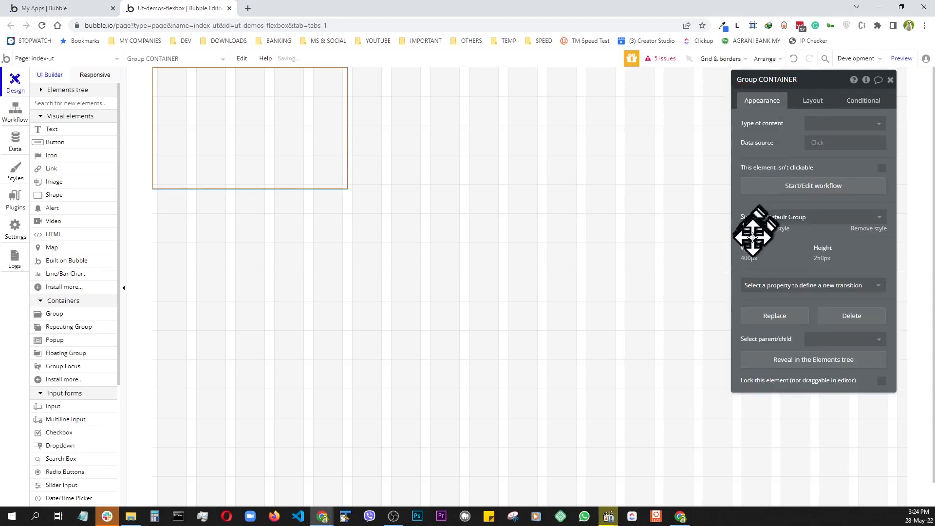
click(868, 229)
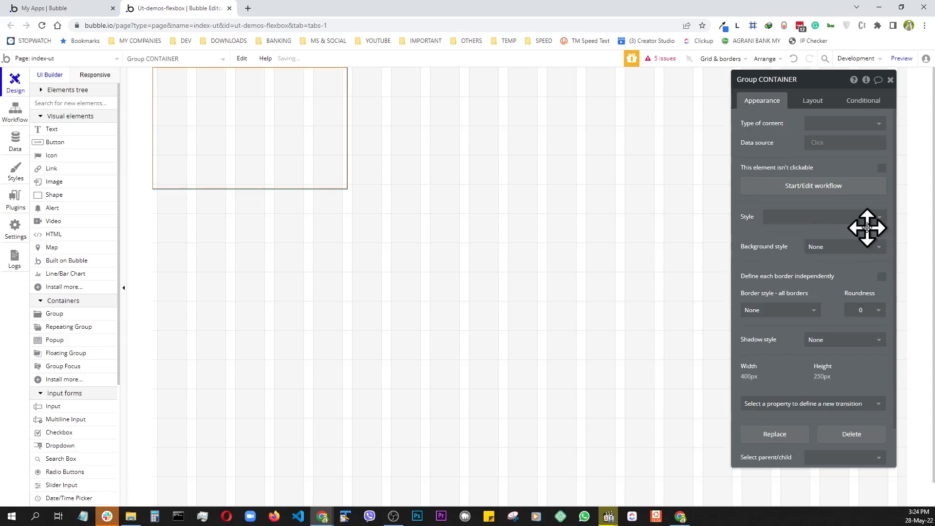
click(842, 251)
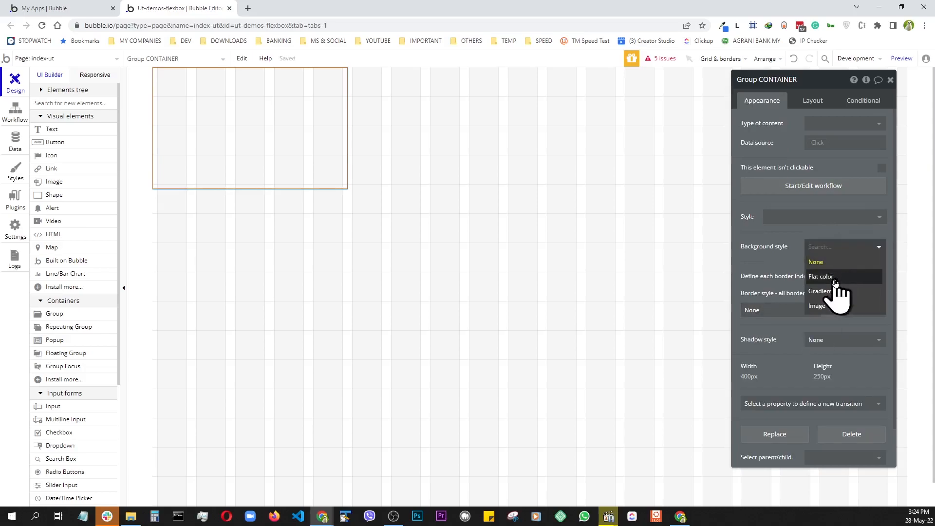
click(836, 278)
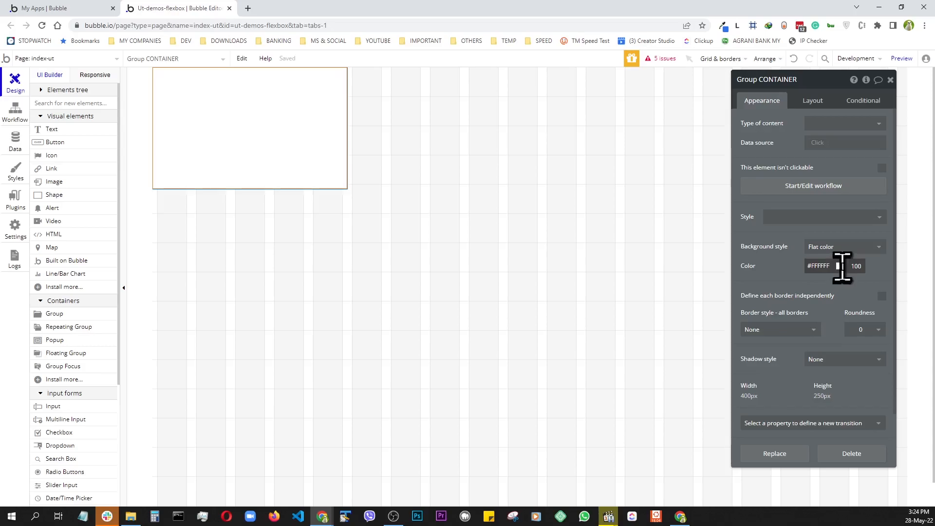
click(841, 266)
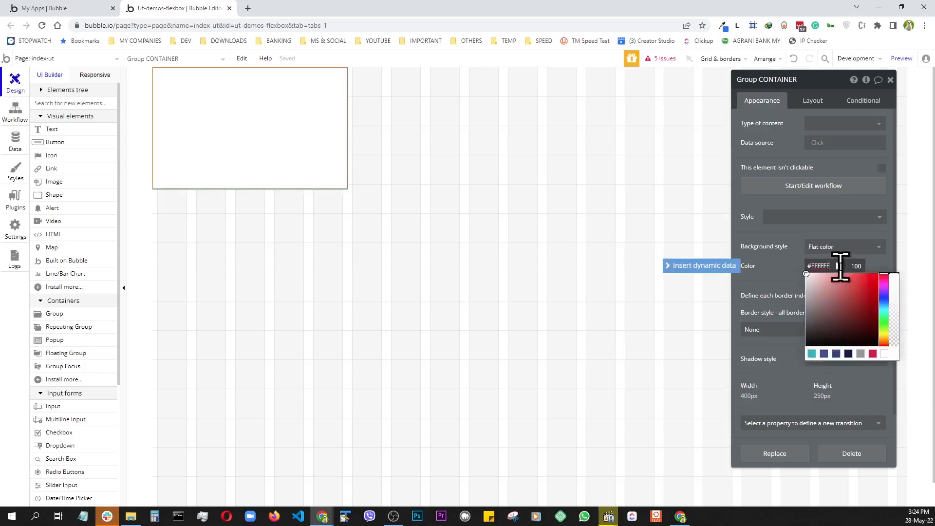
click(862, 354)
click(861, 256)
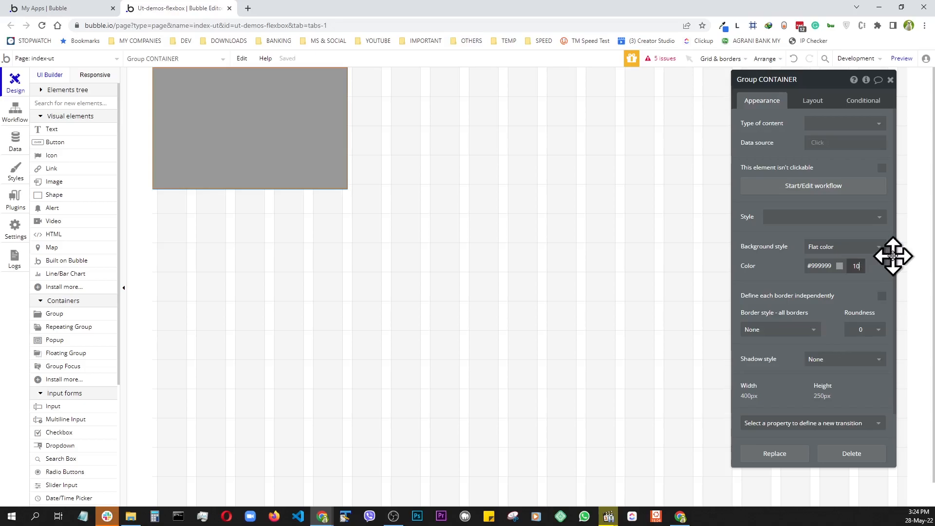
click(887, 276)
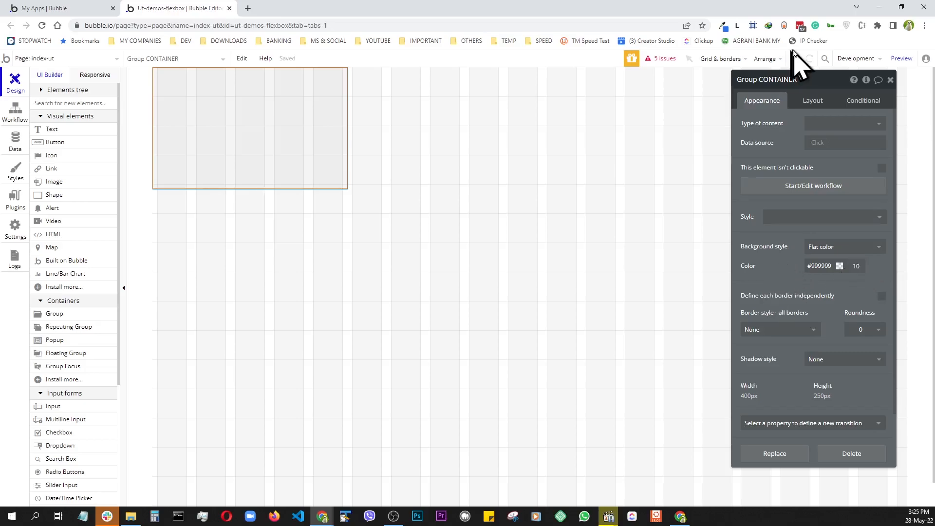
- Set CONTAINER to Column layout, not fixed-width, min width 0, max width 1500, min height 800
click(810, 101)
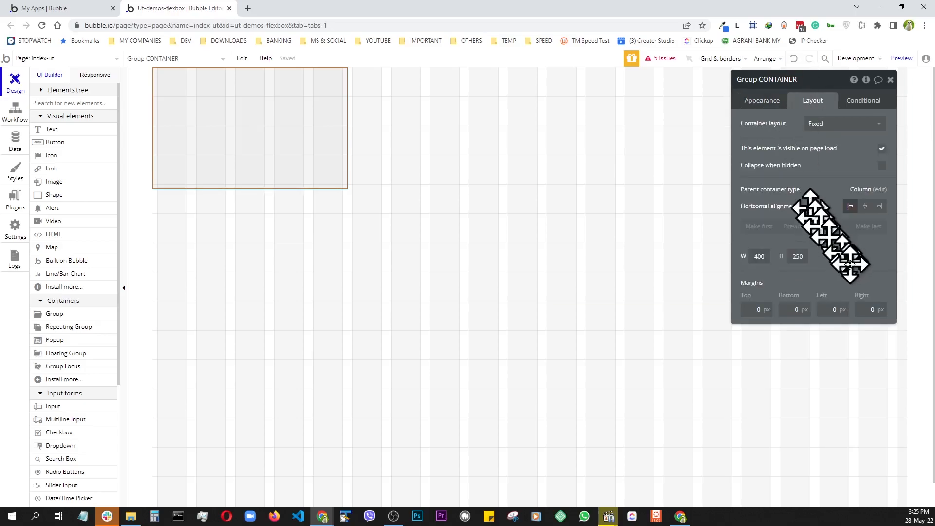
click(845, 126)
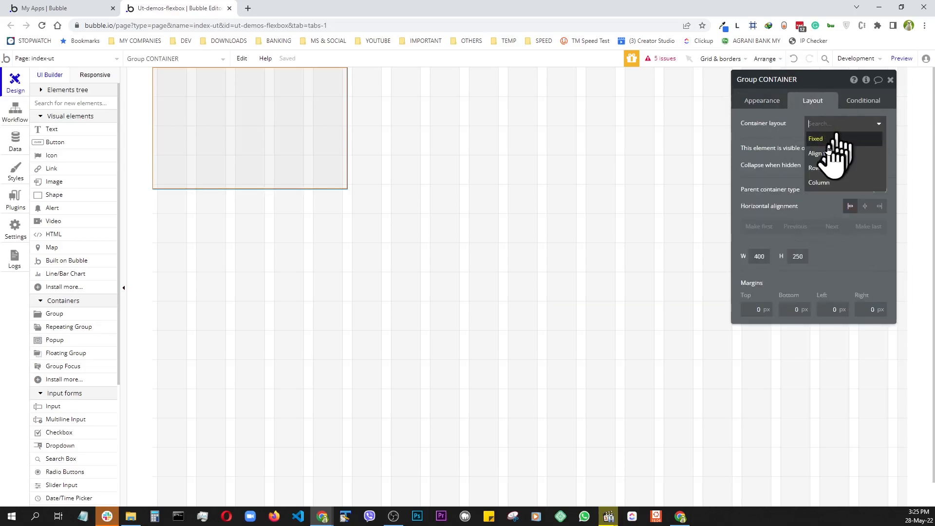
click(820, 182)
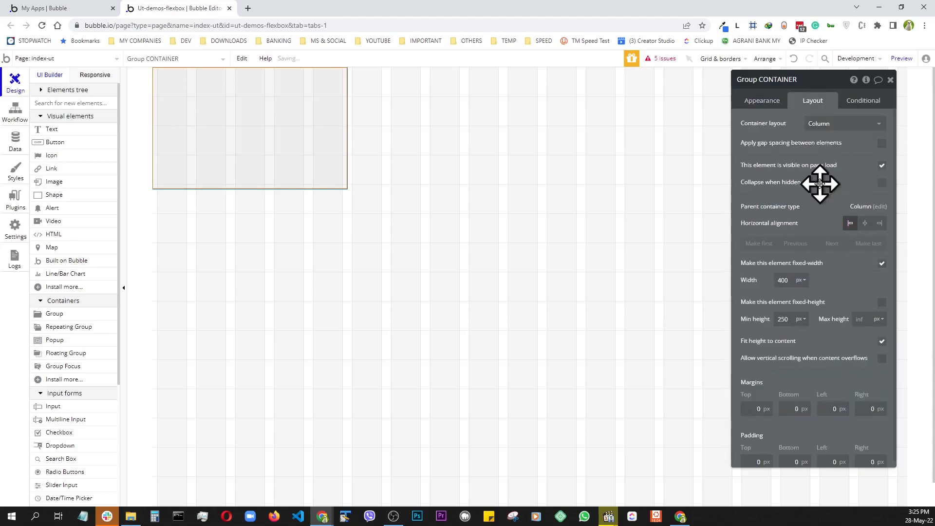
click(883, 264)
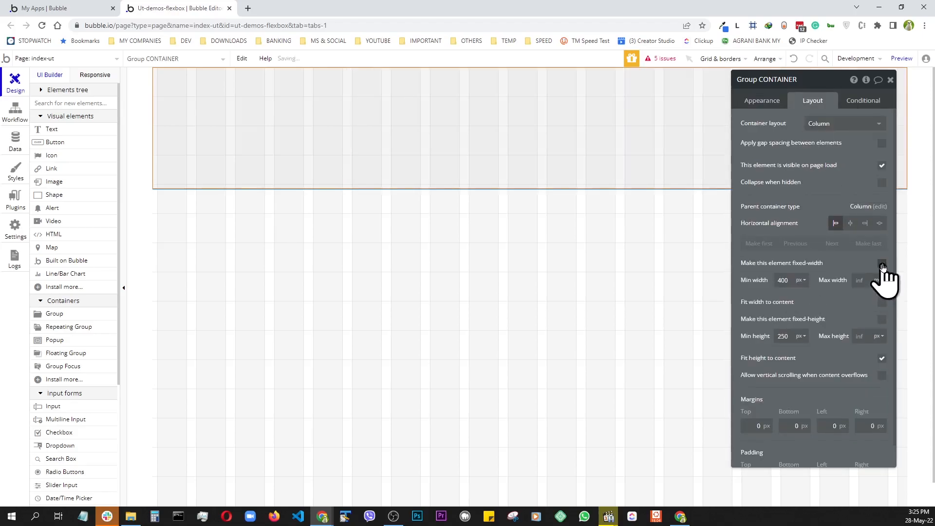
click(786, 280)
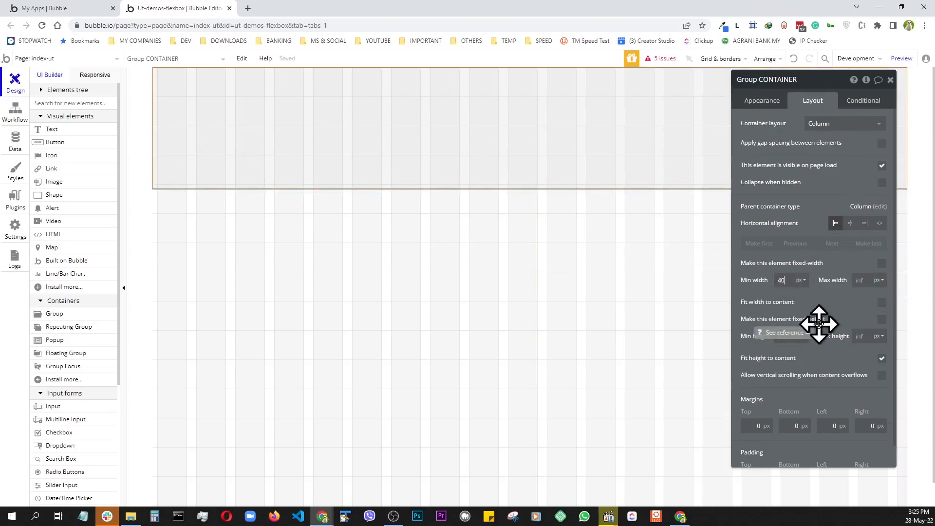
click(861, 280)
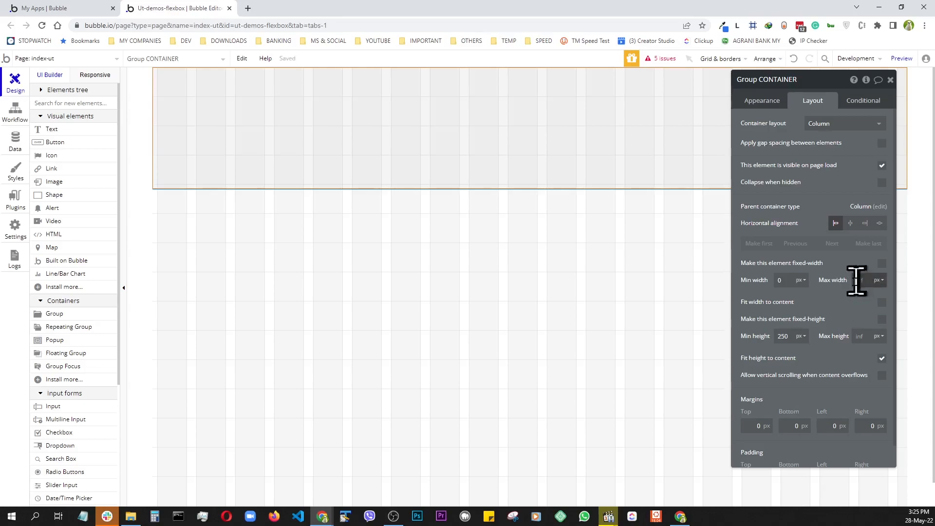
click(789, 336)
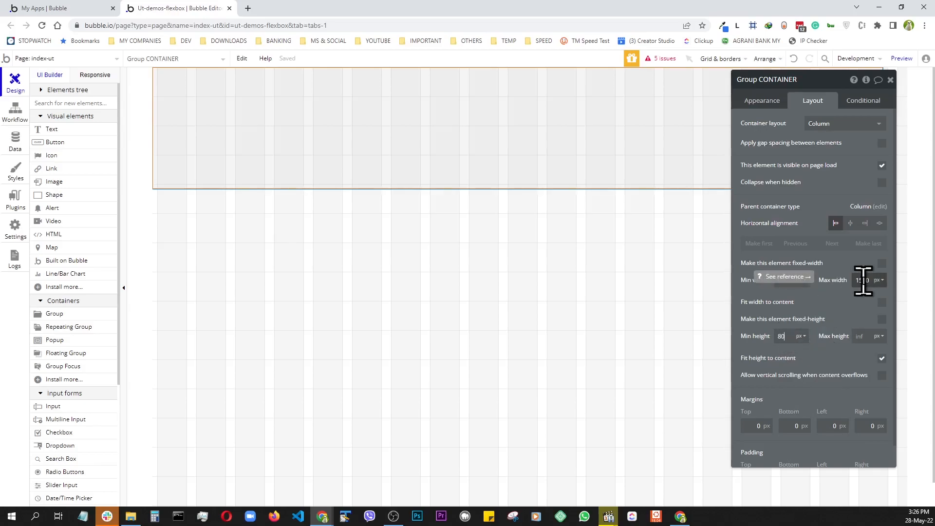
click(829, 307)
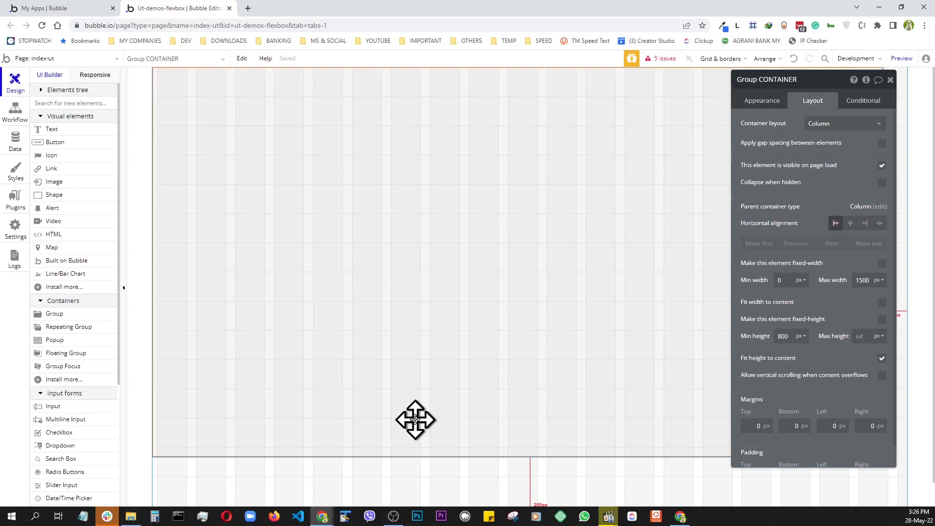
- Centre CONTAINER with the middle Horizontal alignment button, checking the result in preview
click(902, 58)
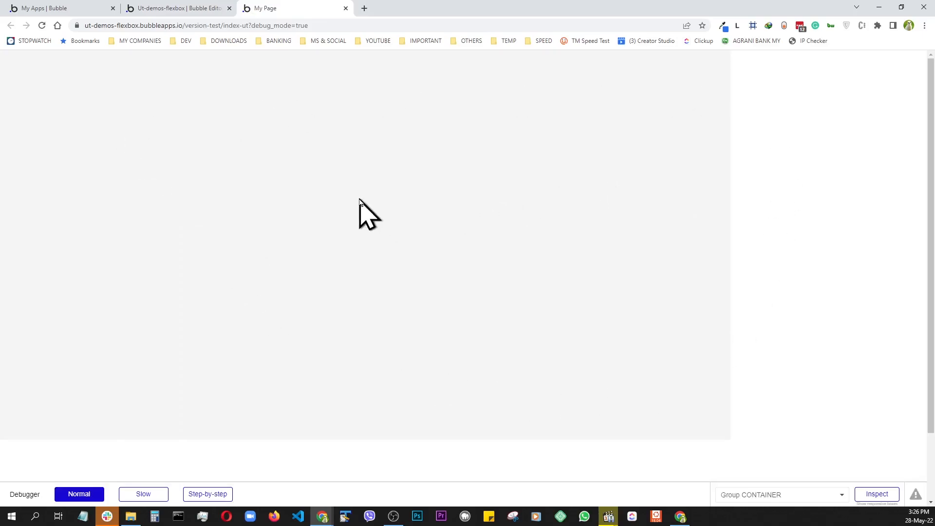
click(181, 8)
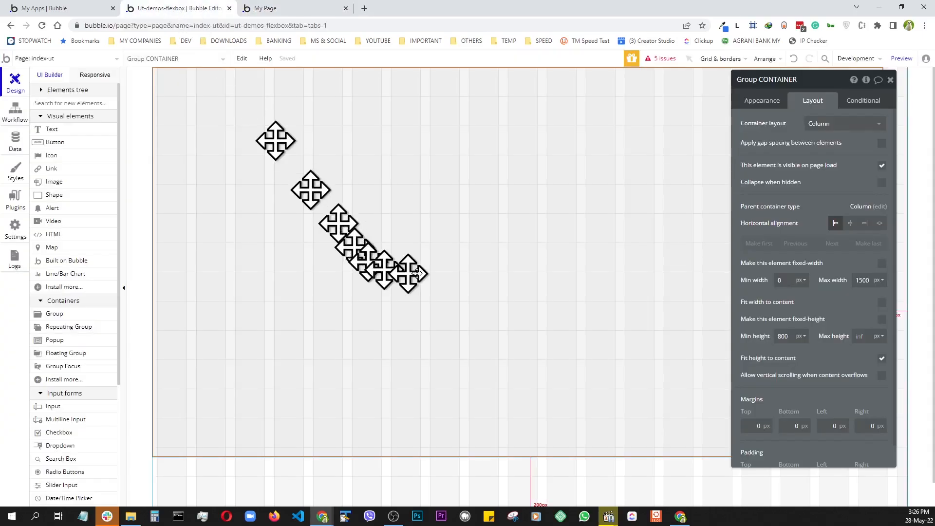
click(850, 224)
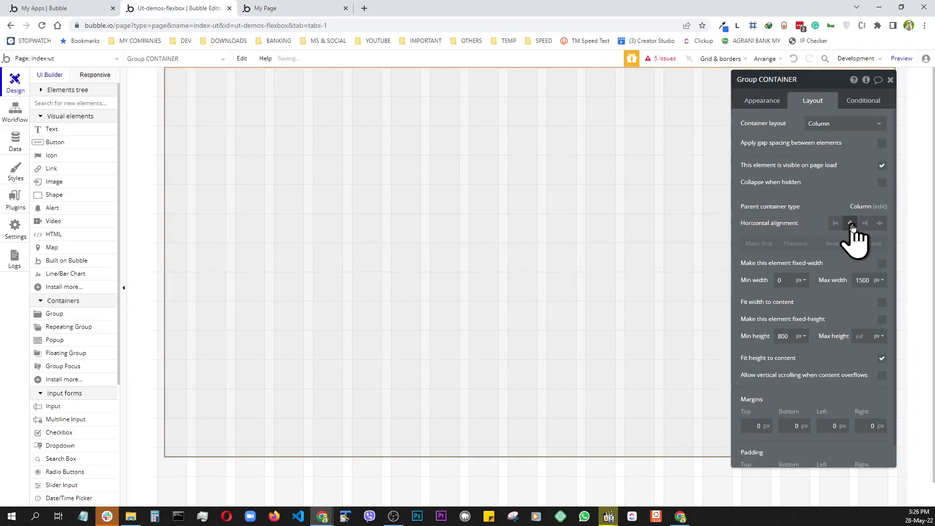
click(901, 58)
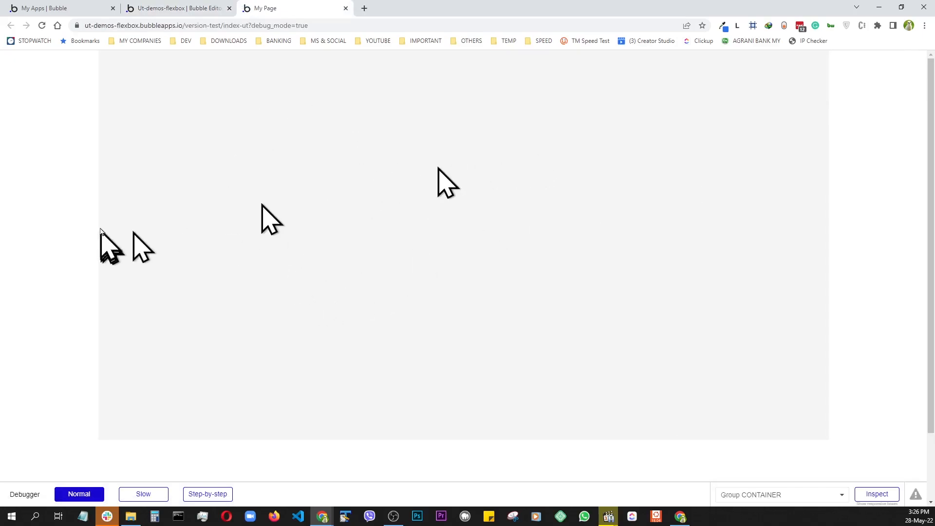
click(180, 10)
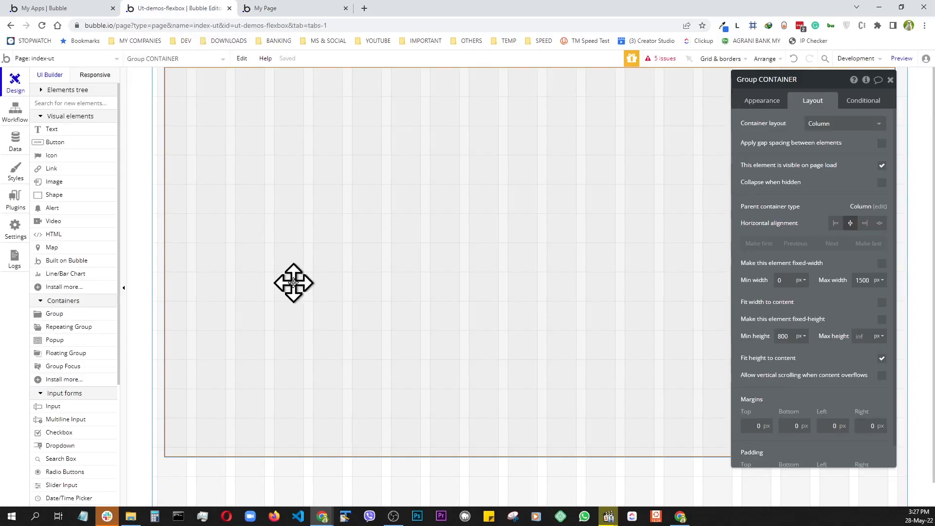
key(ctrl+Tab)
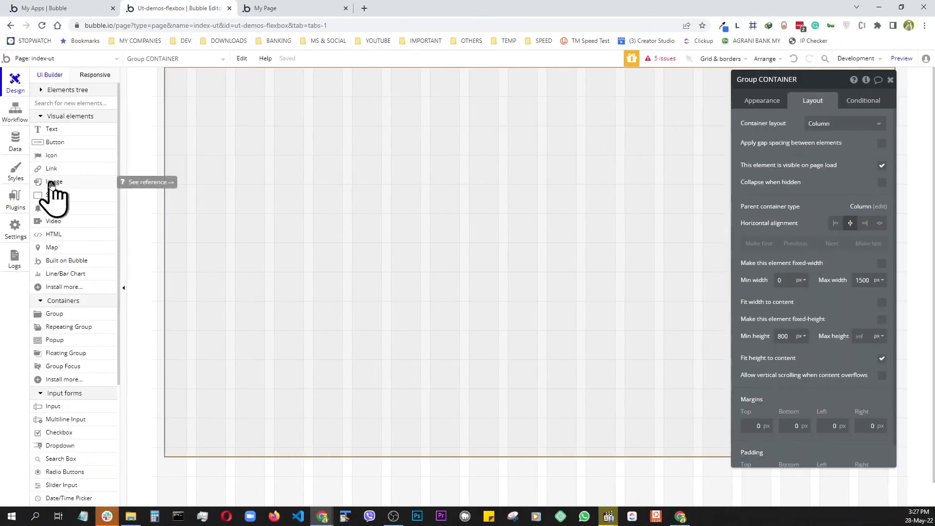
- Place an Image element on the canvas and upload MOOSE-HEAD.jpg as its static image
click(52, 184)
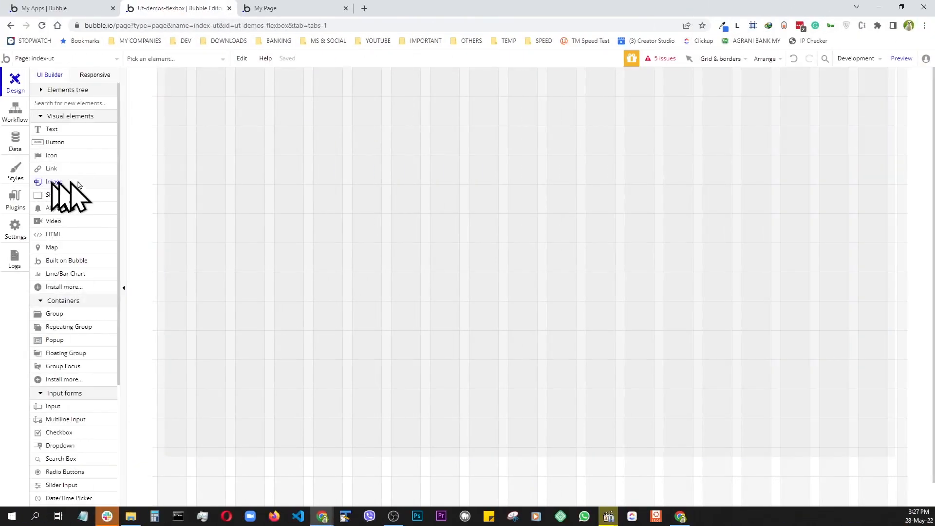
click(516, 174)
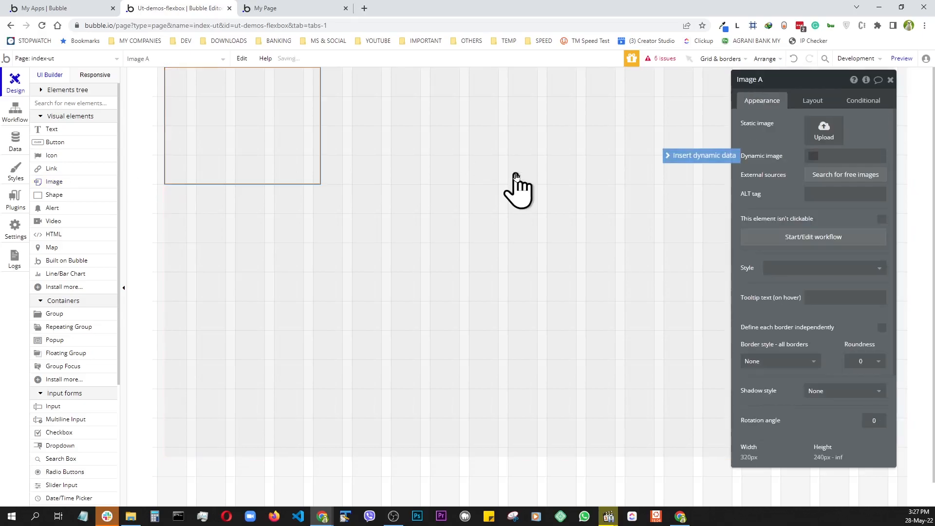
click(824, 129)
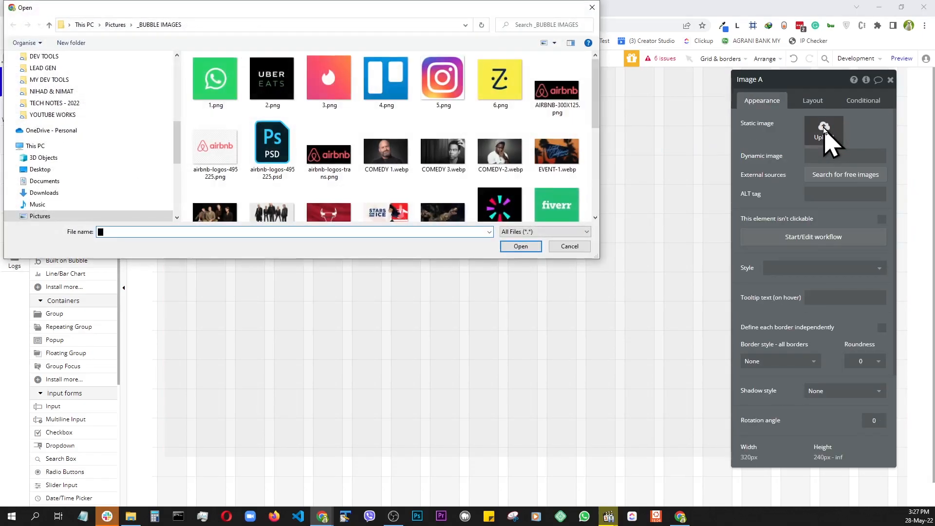
scroll(217, 139, down, 3)
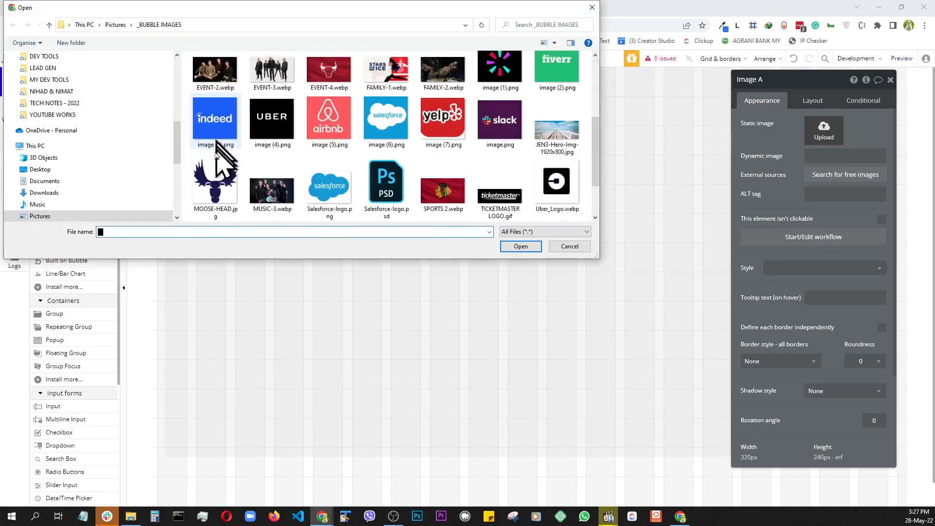
click(214, 182)
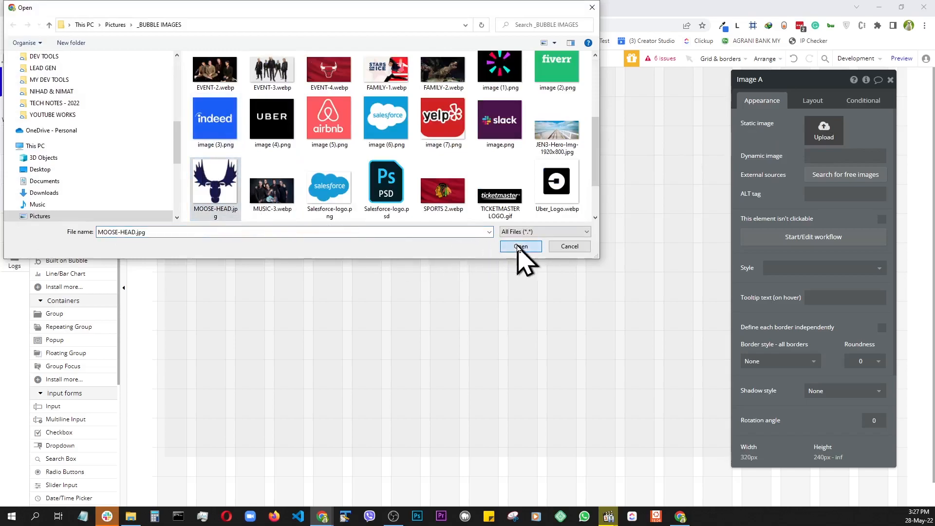
click(520, 246)
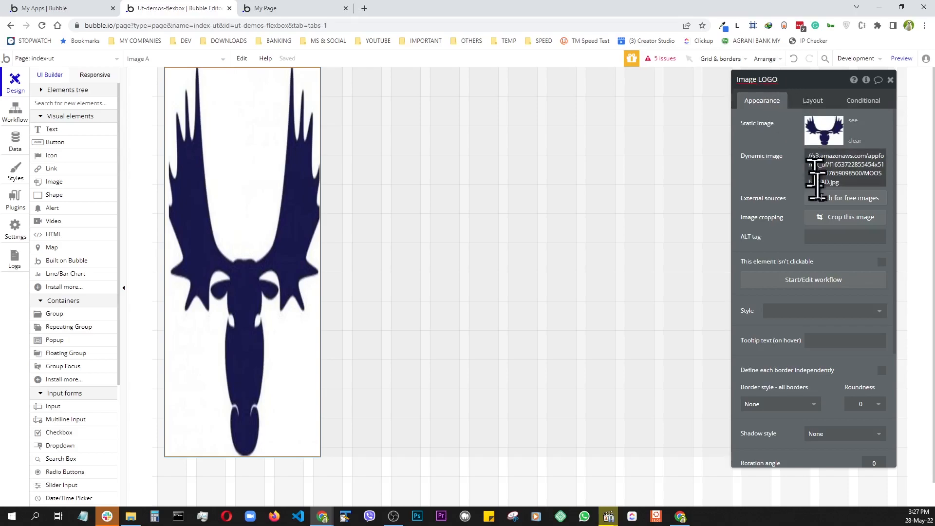
- Lock the logo to a square 1:1 aspect ratio, centre it, and give it a 30 px top margin
click(813, 103)
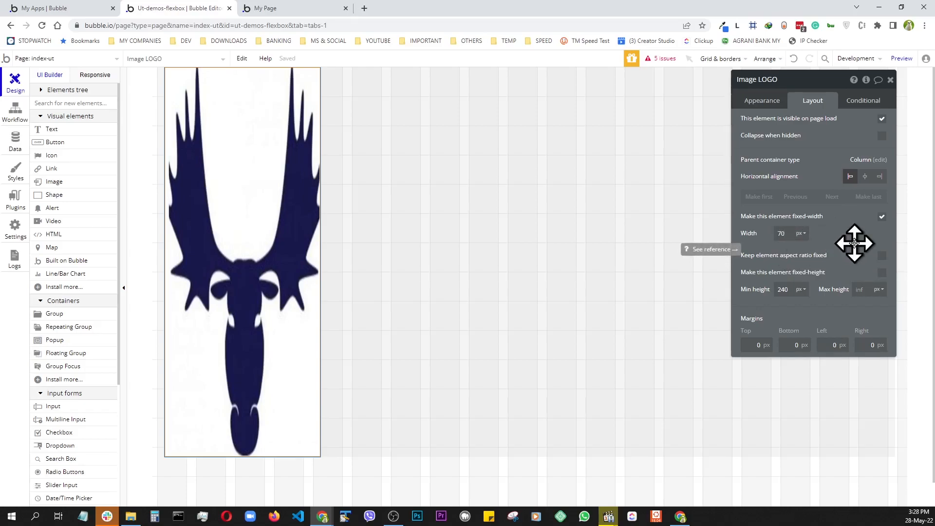
click(882, 255)
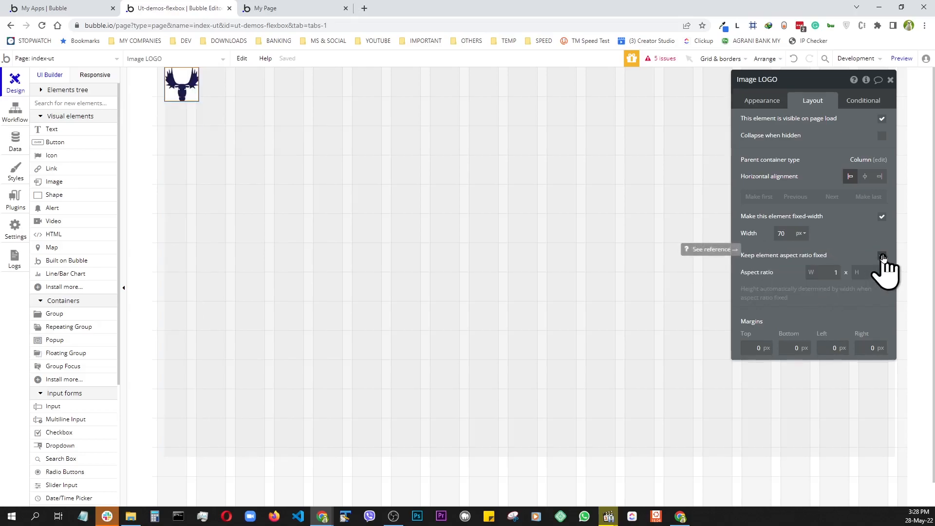
click(865, 177)
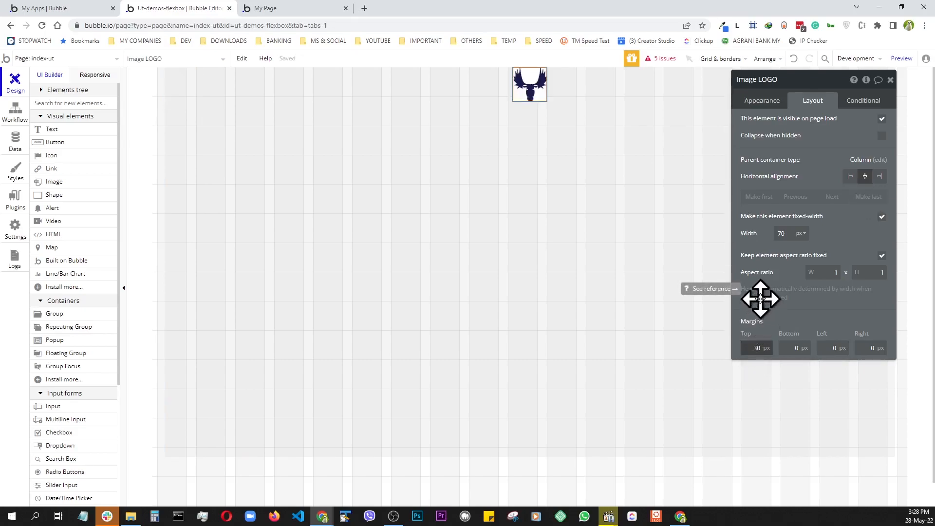
click(762, 100)
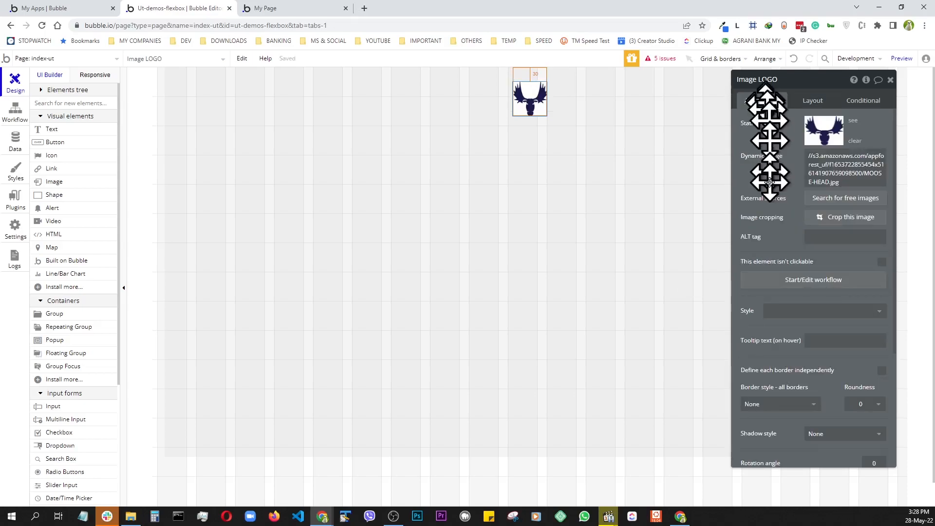
- Round the moose logo's corners with a roundness of 20
click(861, 406)
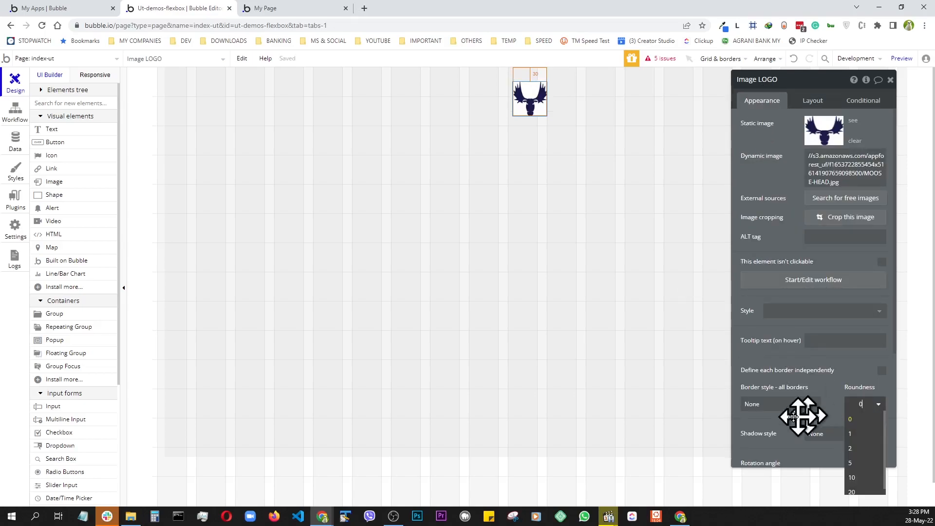
click(852, 493)
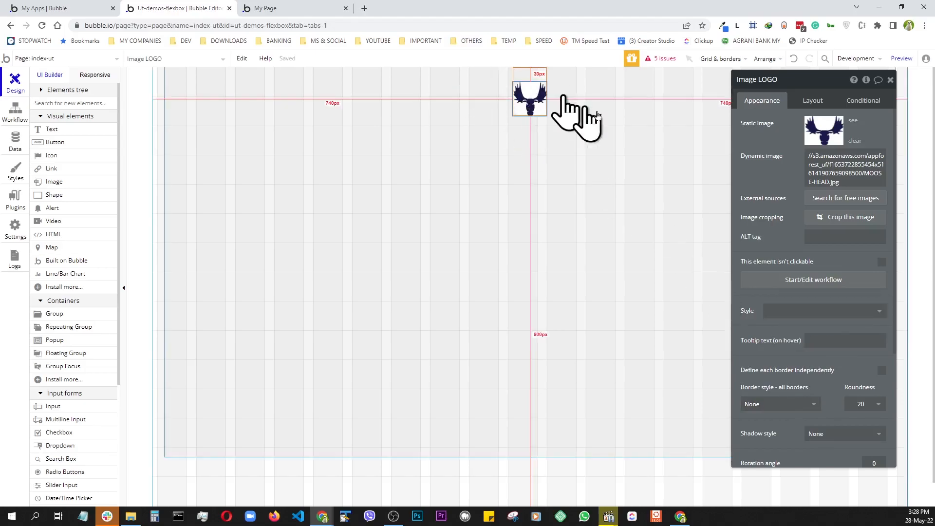
click(292, 163)
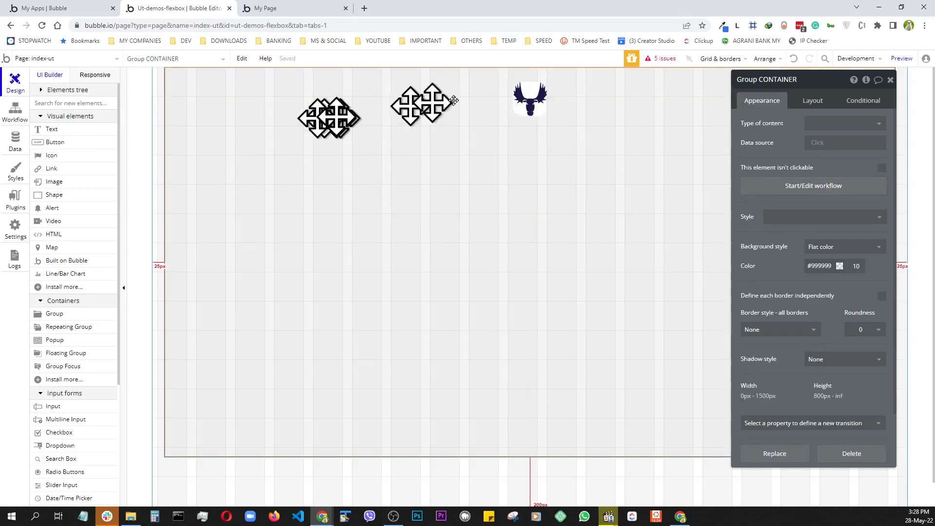
- Place a new text element on the page and apply the H1 Heading - Dark style
click(813, 101)
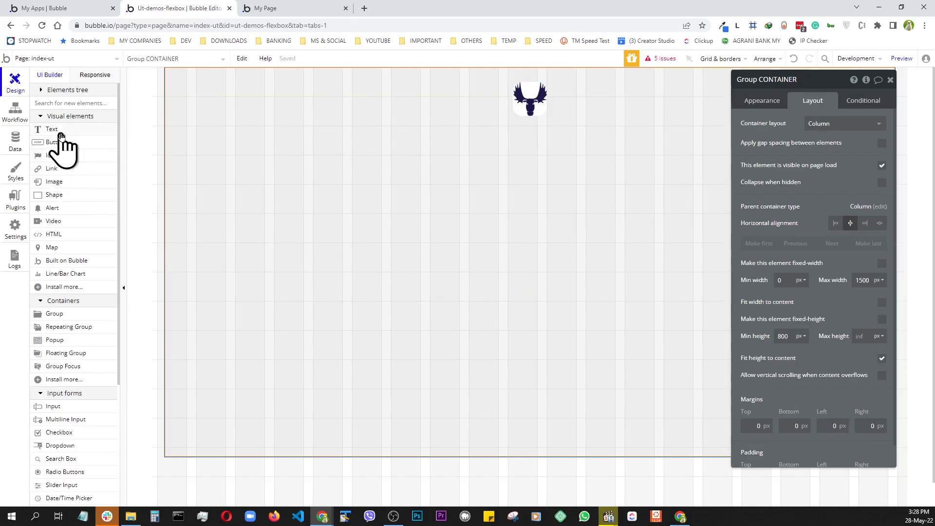
drag(60, 136, 375, 244)
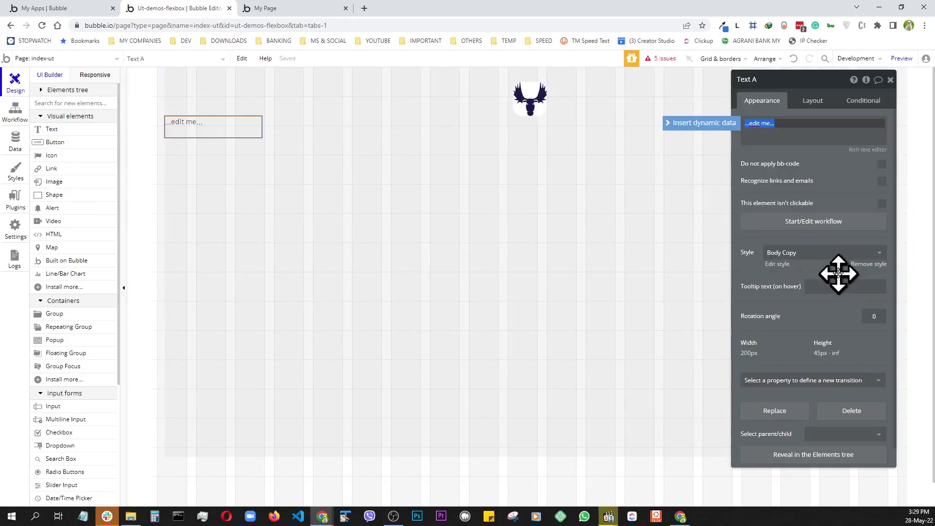
click(832, 254)
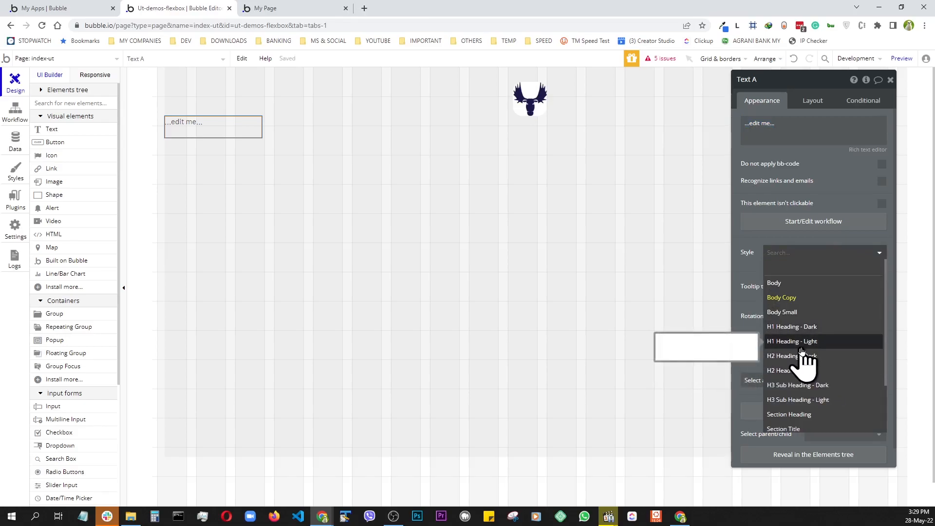
click(802, 327)
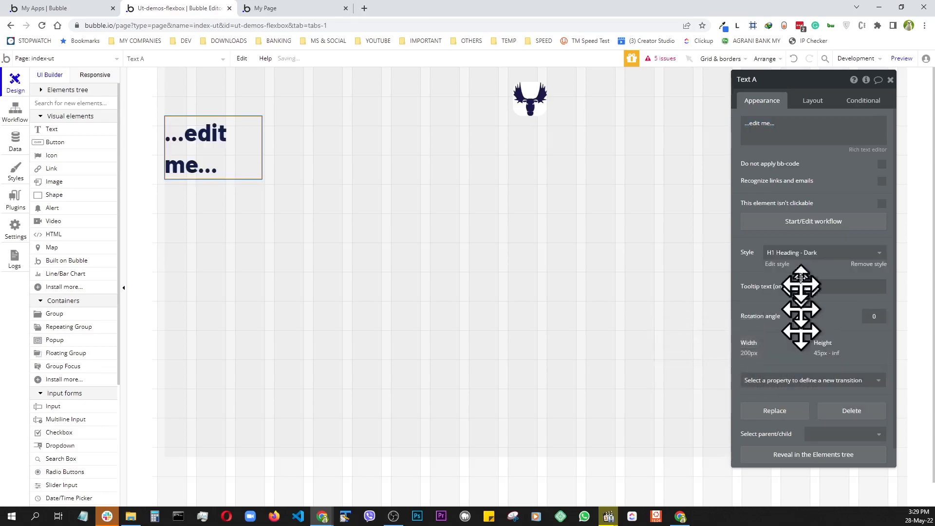
- Change the text to CUSTOMERS, detach its preset style, centre-align it and set size 36
triple_click(793, 131)
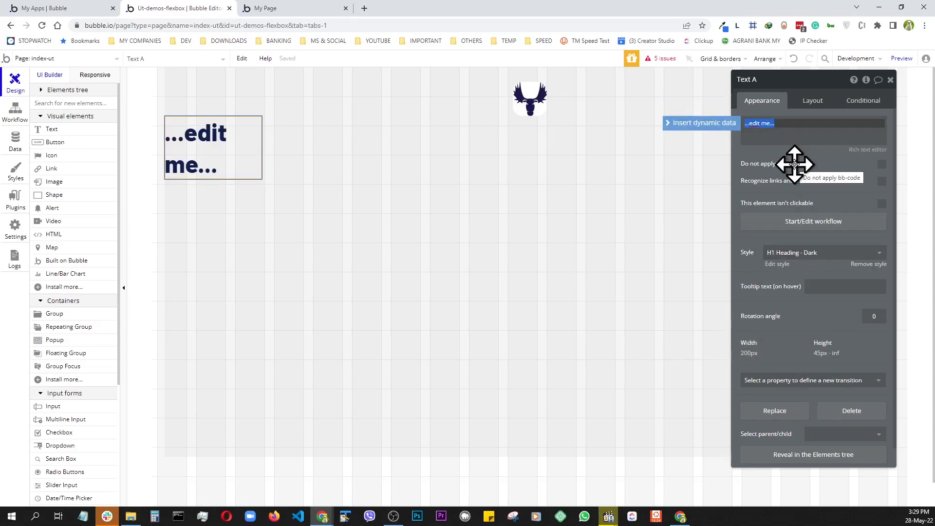
text(CUSTOMERS)
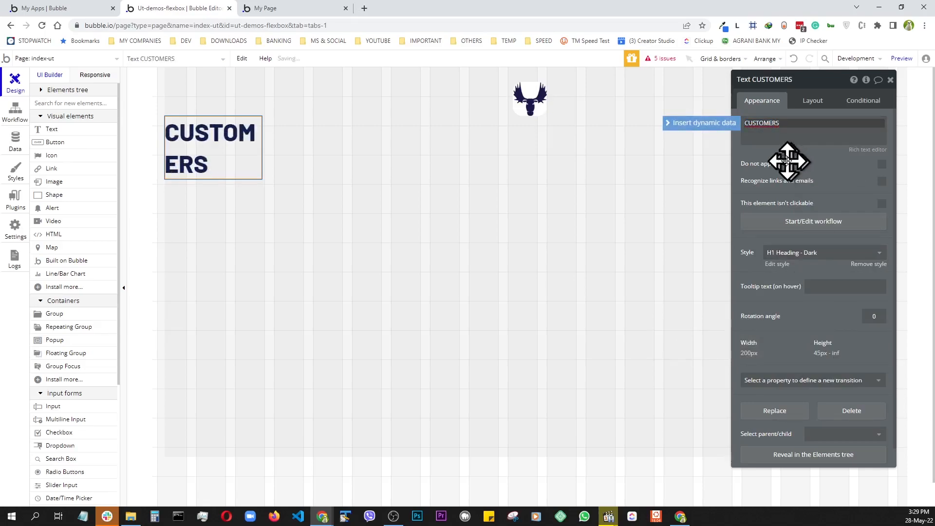
click(868, 264)
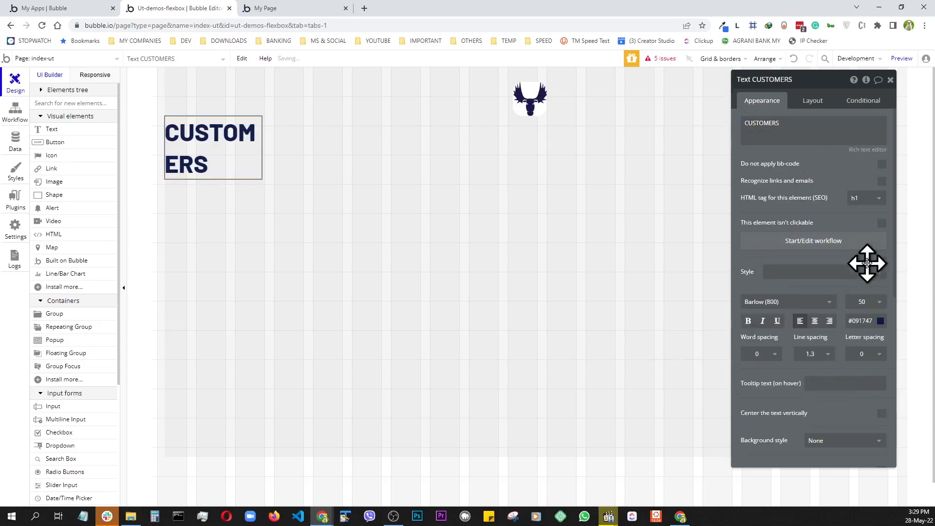
click(815, 322)
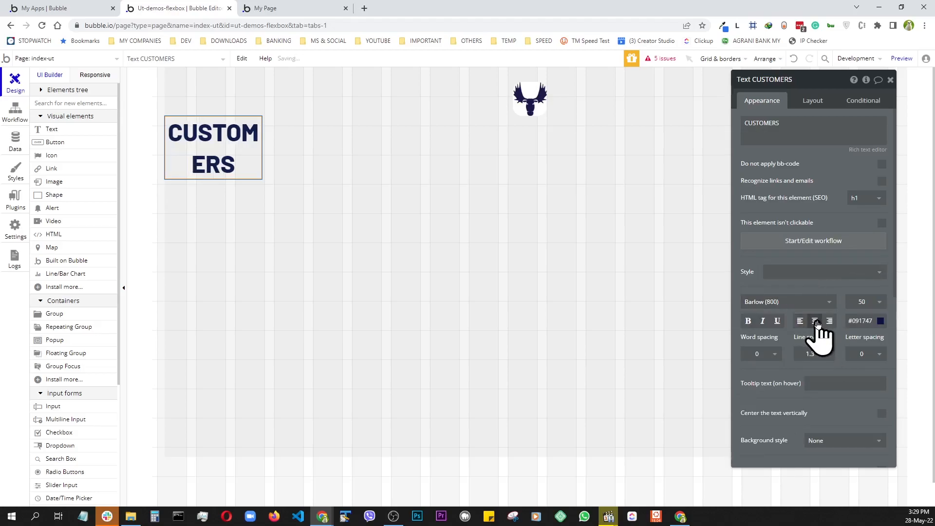
click(880, 303)
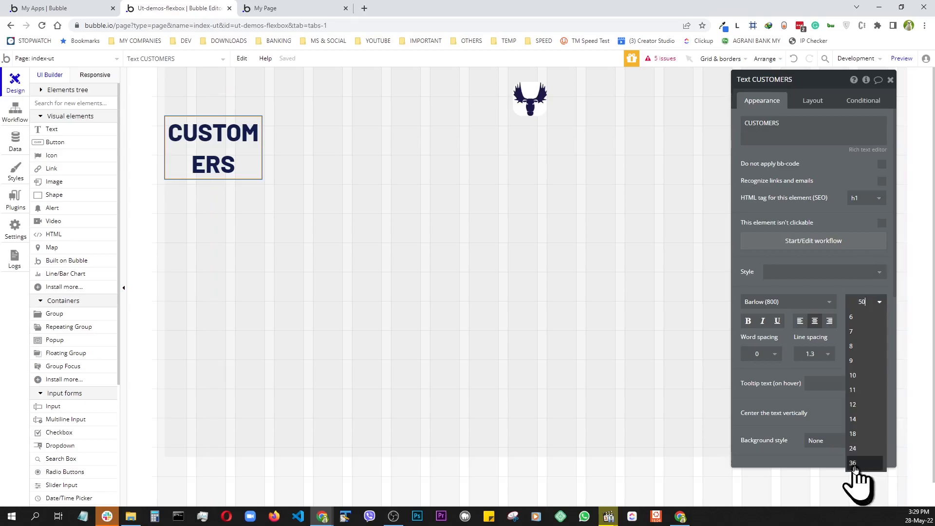
click(854, 463)
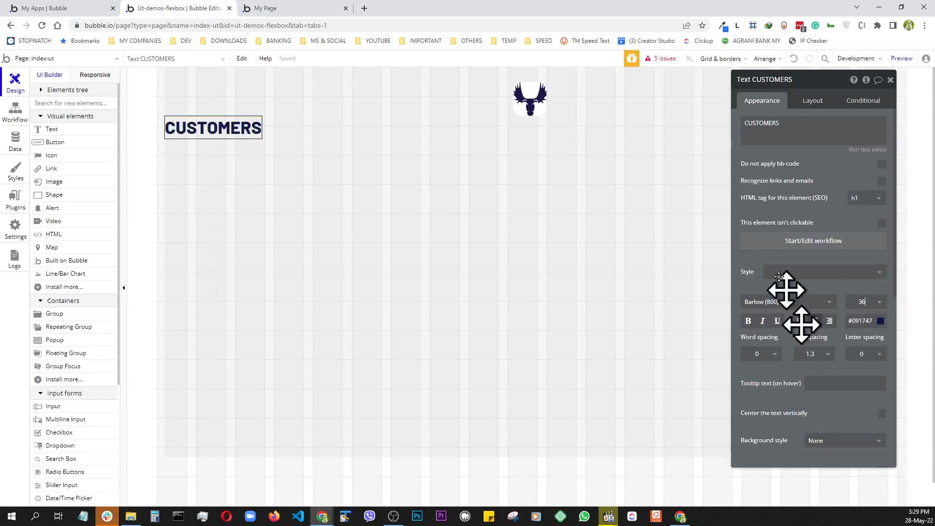
- Make the CUSTOMERS heading full-width with 0 minimum height and 30 px top and bottom margins
click(818, 100)
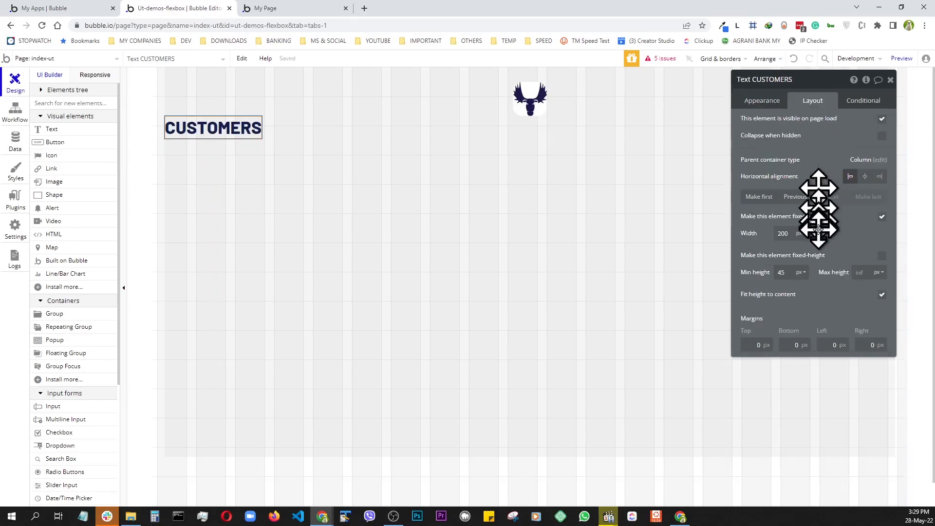
click(882, 217)
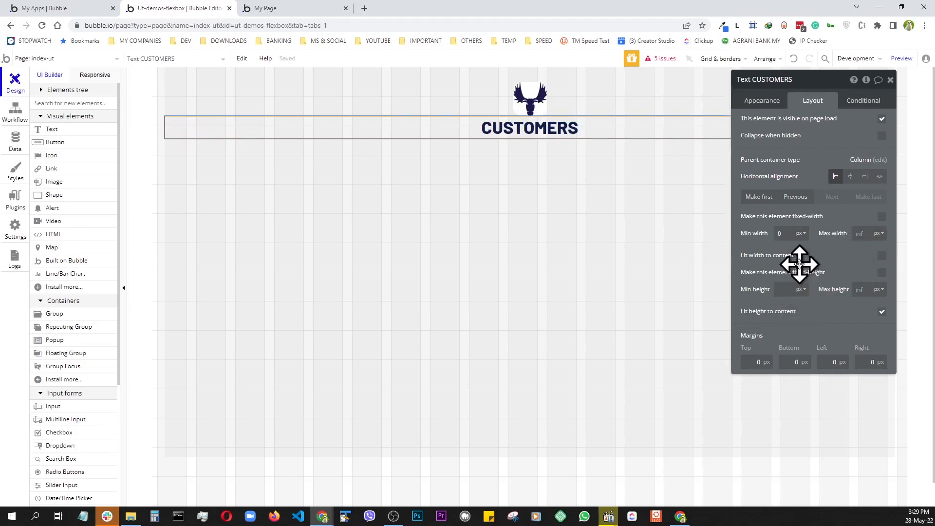
click(826, 255)
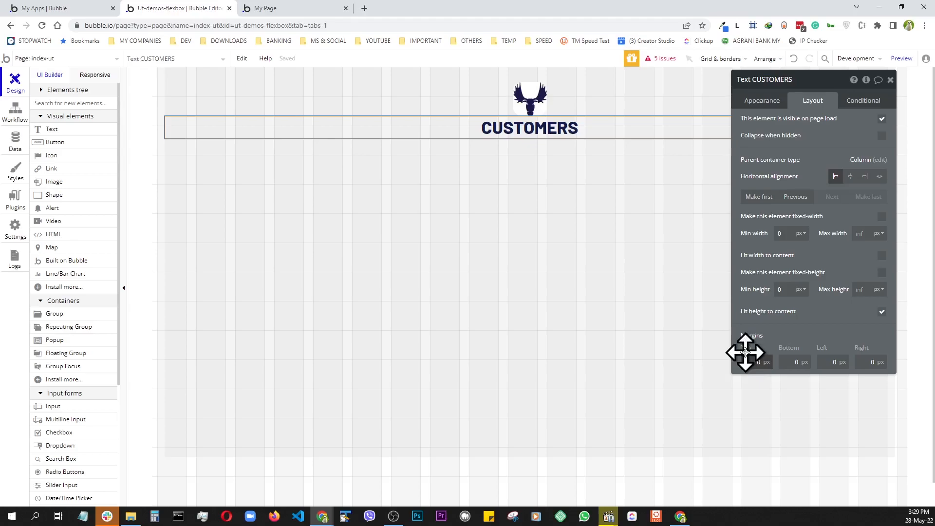
key(Return)
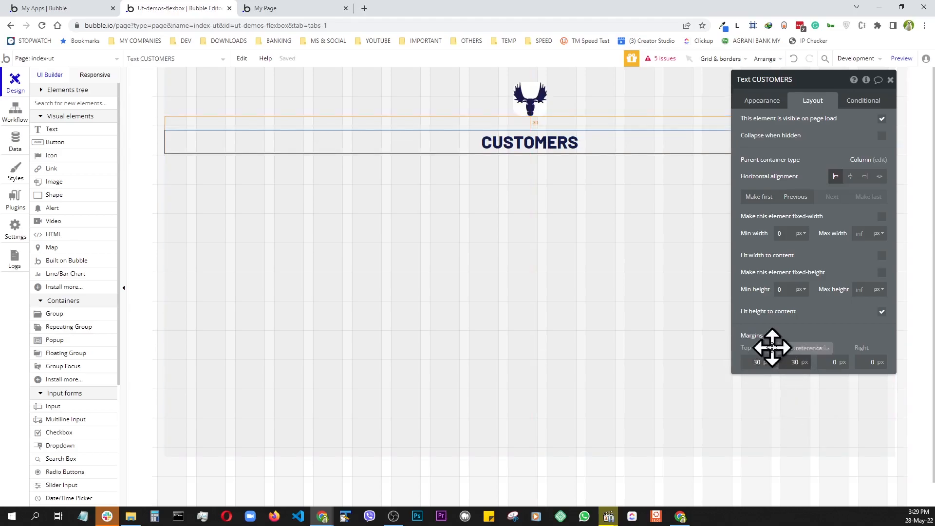
text(30)
key(Return)
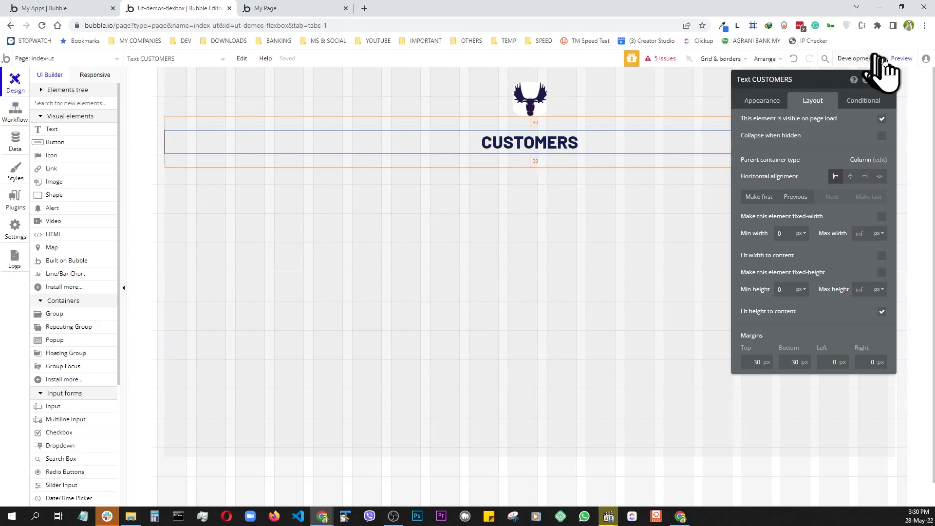
click(901, 59)
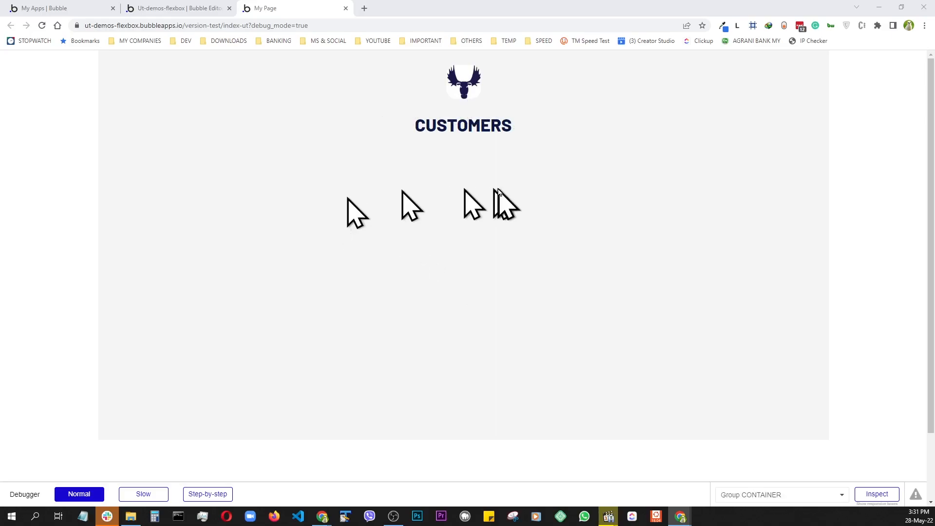
key(ctrl+shift+m)
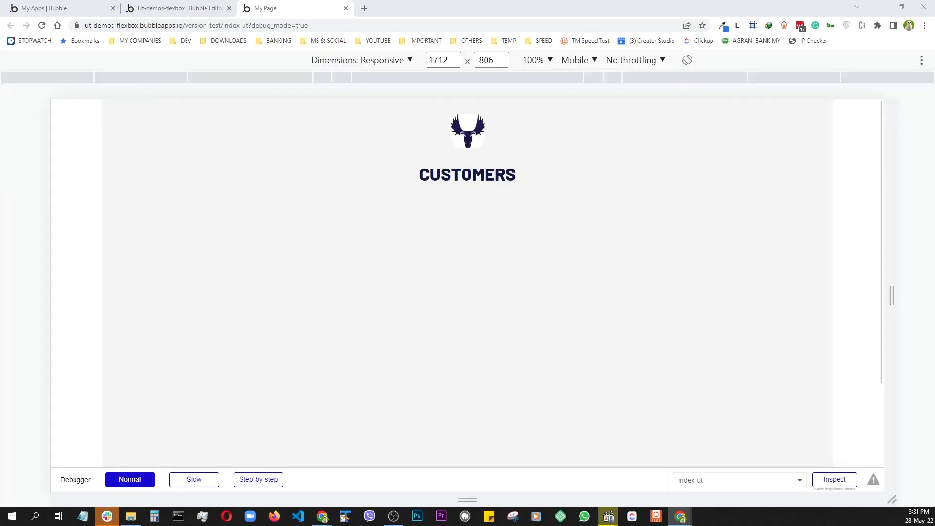
drag(892, 296, 575, 308)
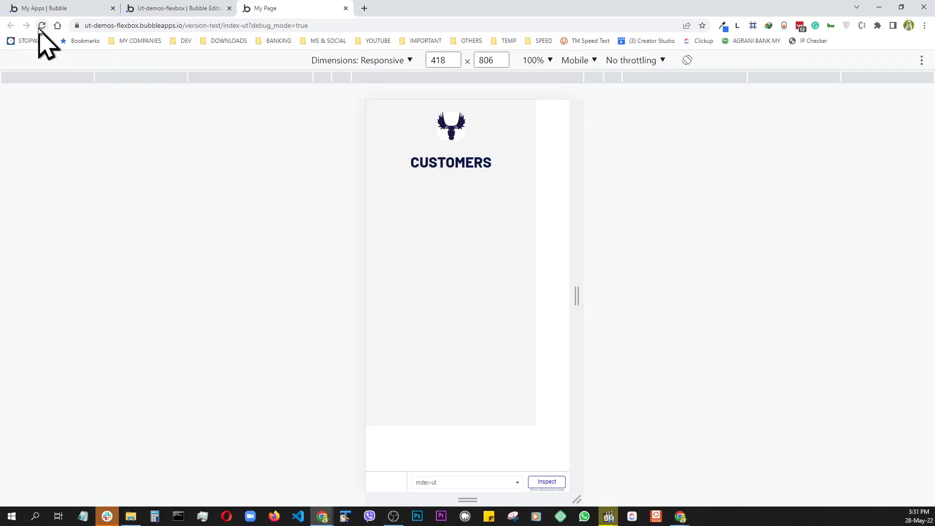
click(42, 26)
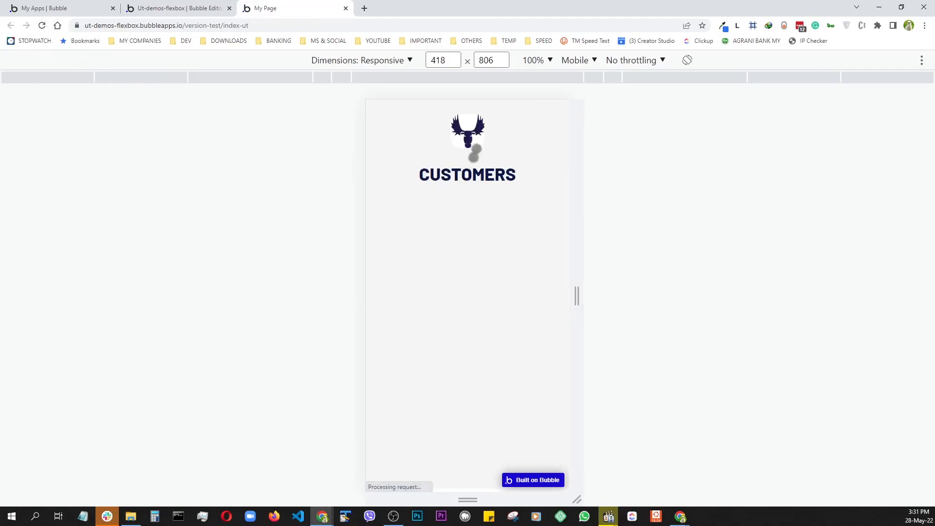
drag(582, 294, 920, 338)
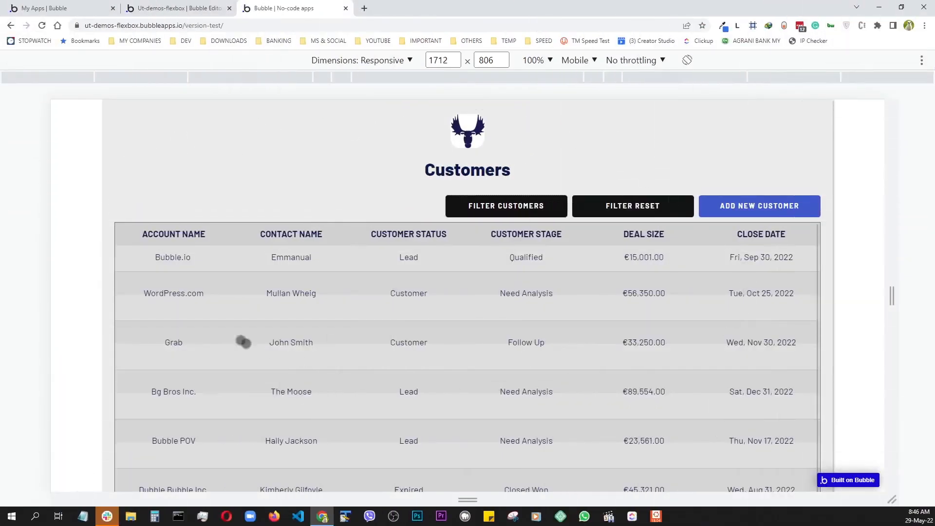
scroll(215, 307, down, 5)
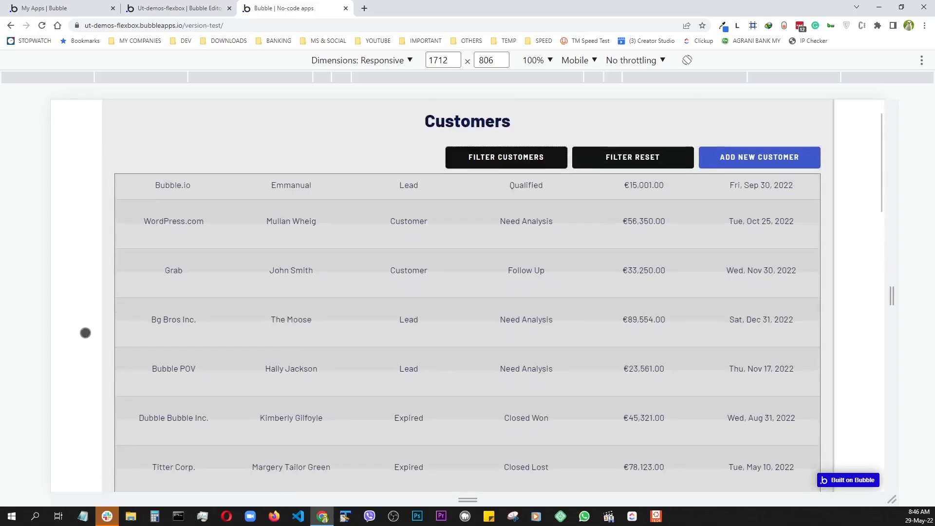
scroll(85, 332, up, 1)
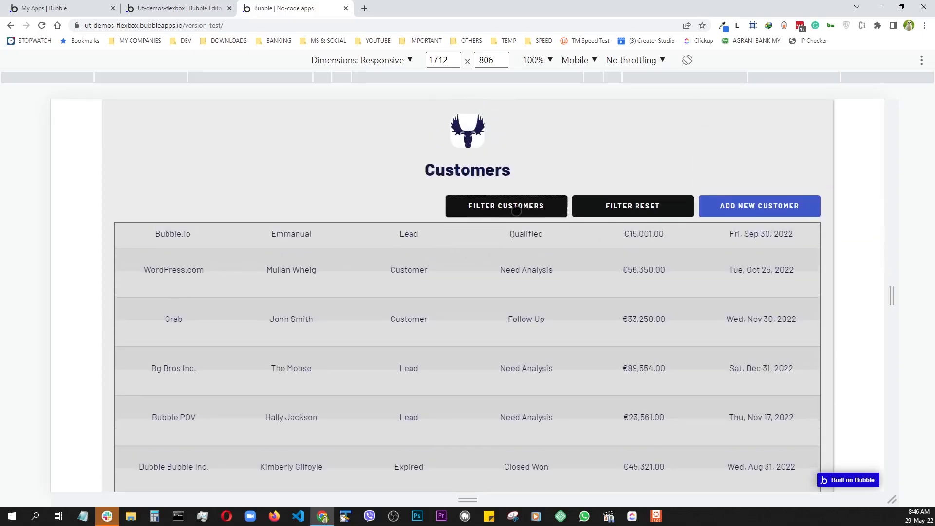
click(517, 211)
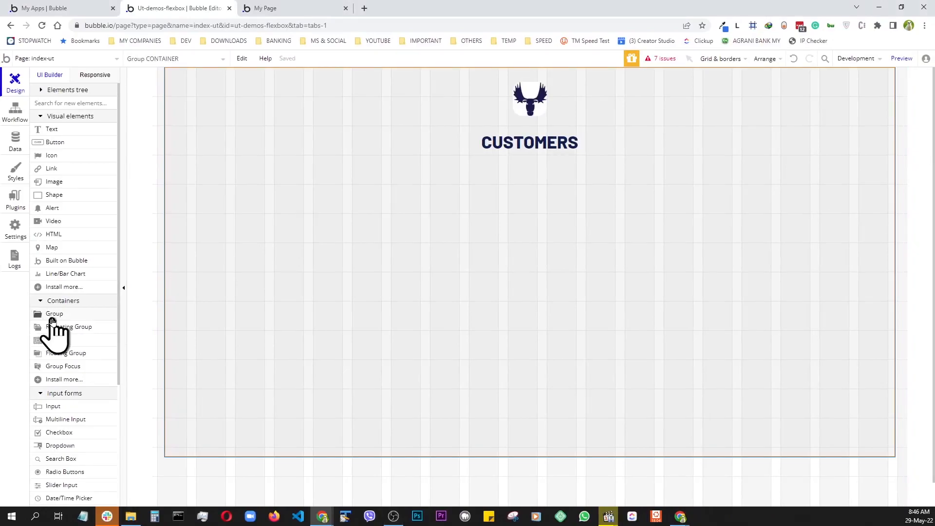
- Add a group under the heading with Row layout, full width, and 0 px minimum width
drag(59, 319, 265, 240)
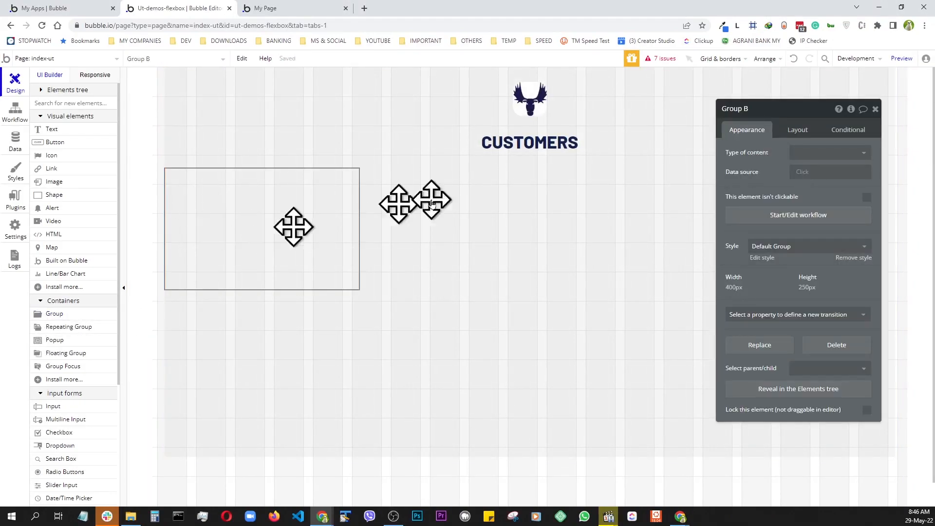
click(806, 133)
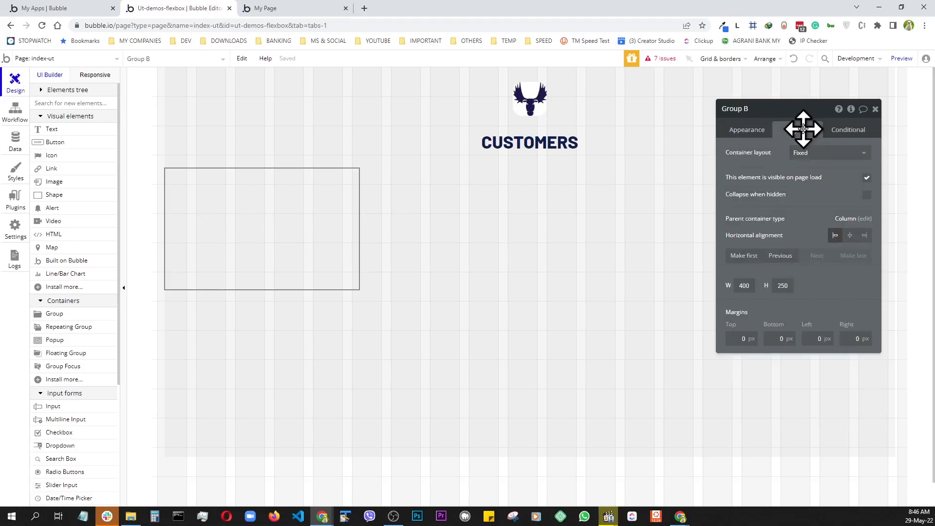
click(812, 155)
click(805, 198)
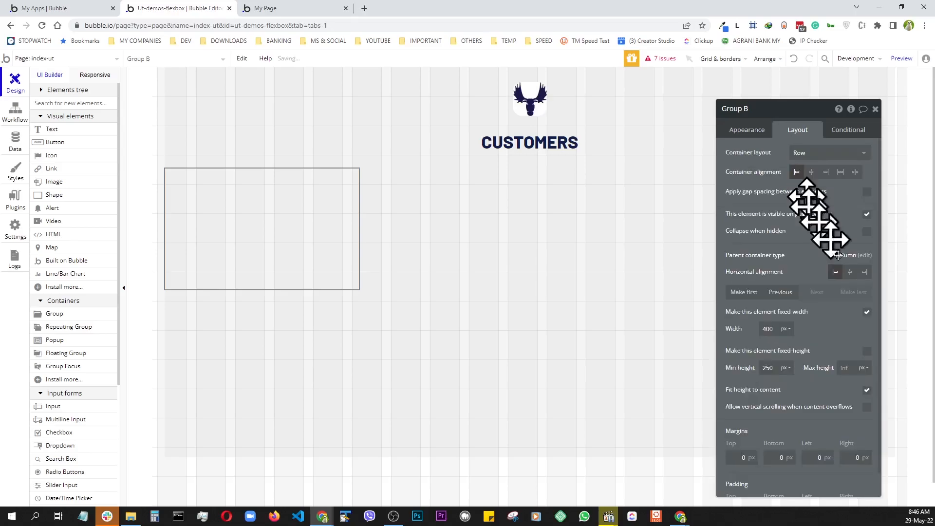
click(867, 313)
click(769, 331)
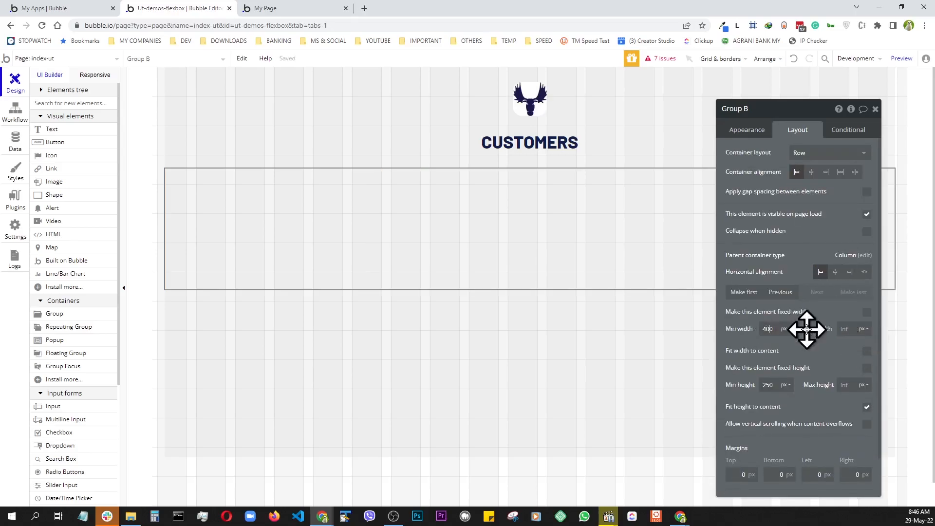
key(BackSpace)
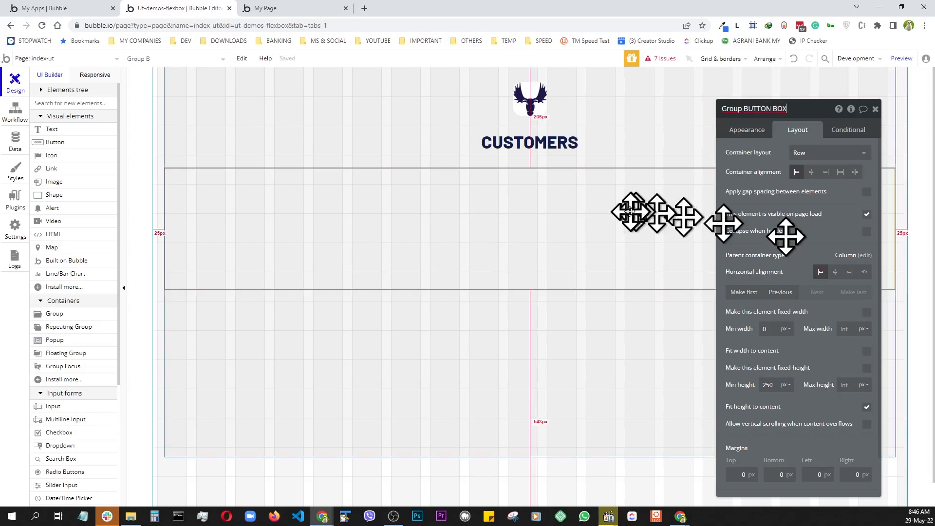
- Remove the group's preset style and give it a solid 1 px #6B6B6B border
click(738, 137)
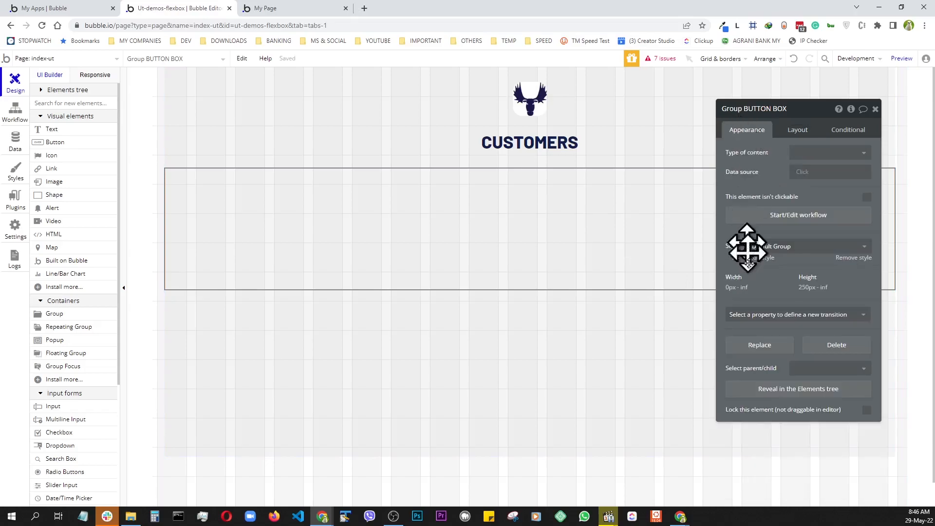
click(853, 261)
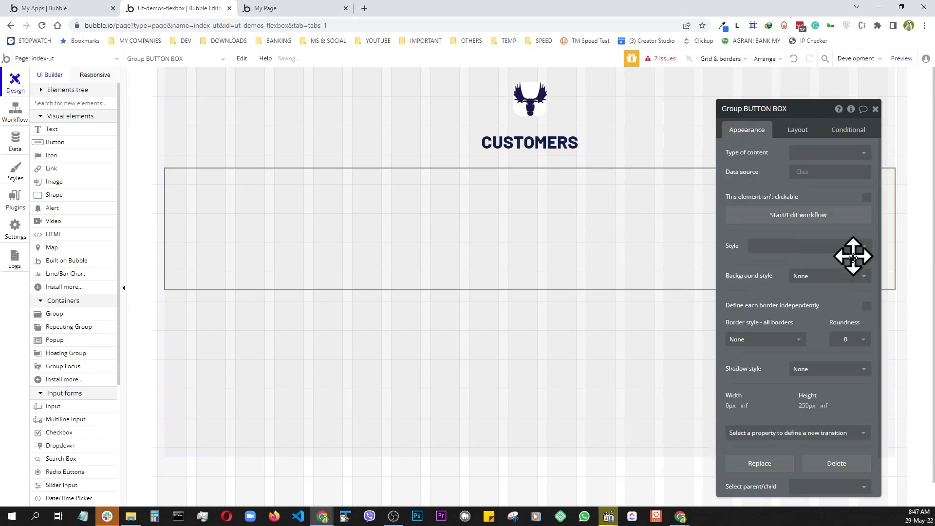
click(763, 340)
click(739, 374)
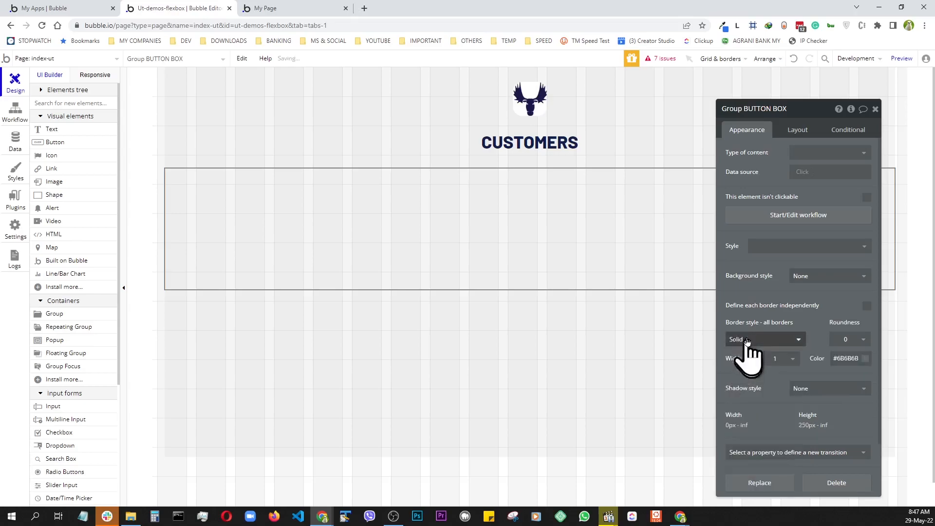
- Reselect the BUTTON BOX group and compare it against the live Customers page
click(311, 378)
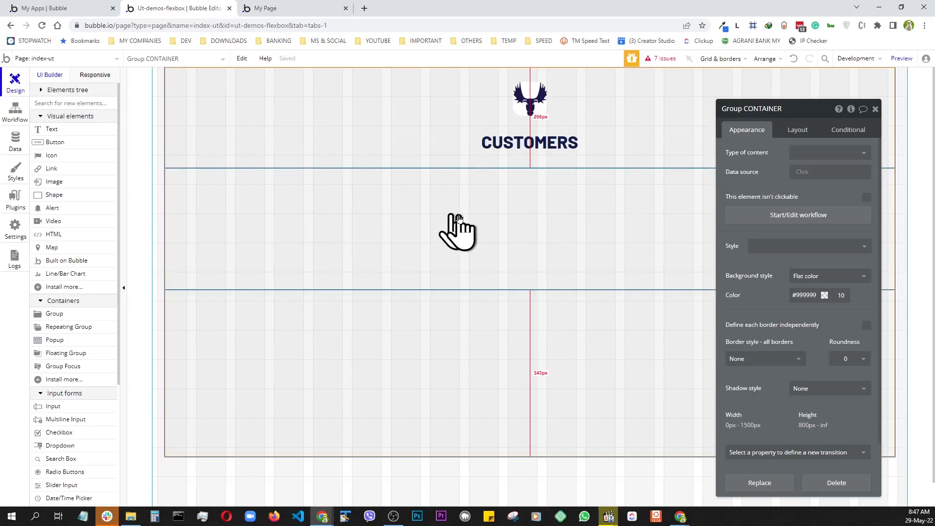
click(365, 237)
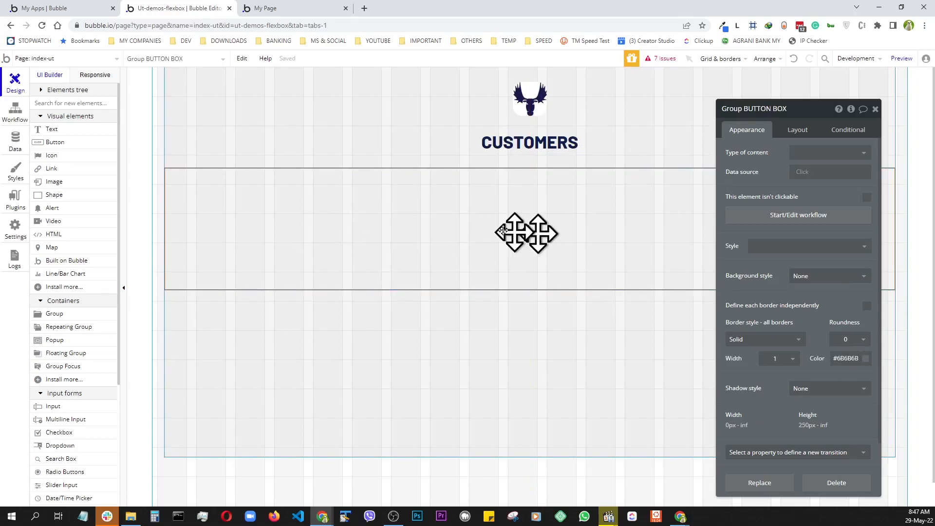
drag(366, 205, 411, 212)
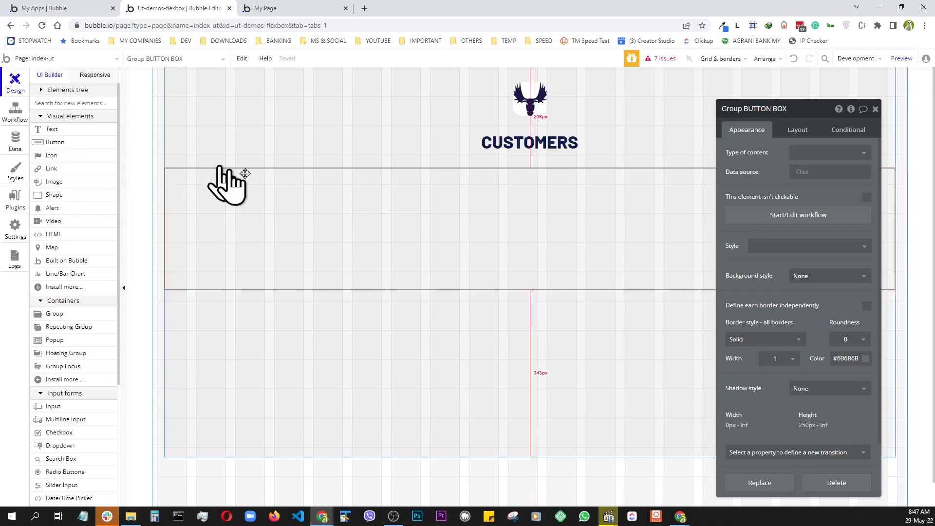
key(ctrl+Tab)
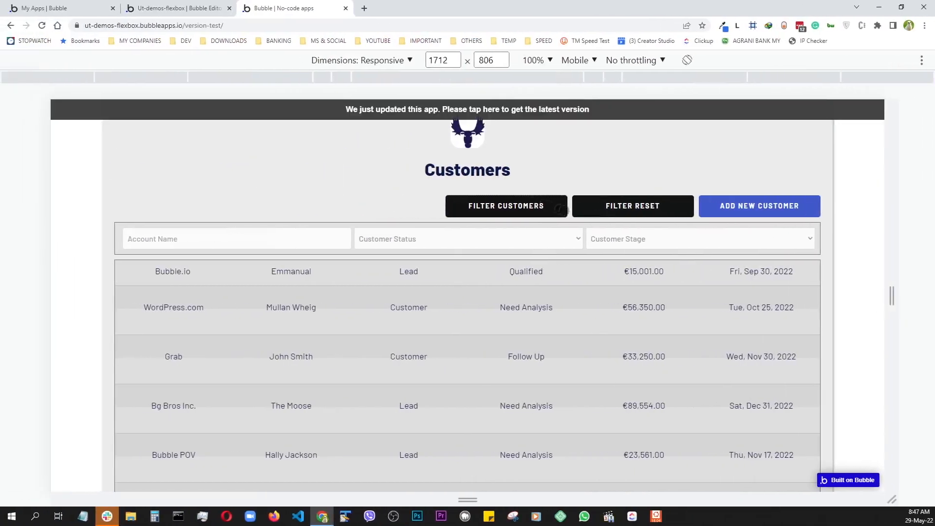
key(ctrl+shift+Tab)
click(55, 142)
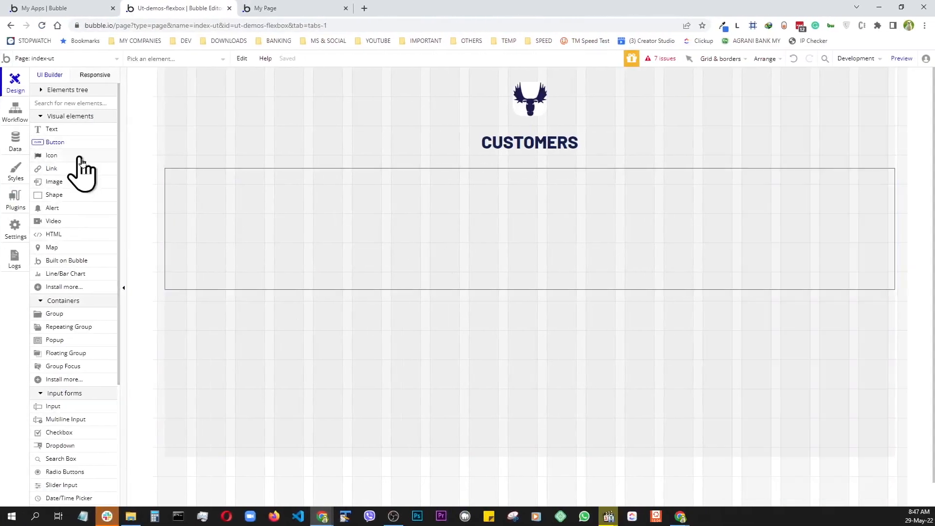
- Add an unstyled button with a #0A0A0A background labelled FILTER CUSTOMERS inside the group
click(229, 233)
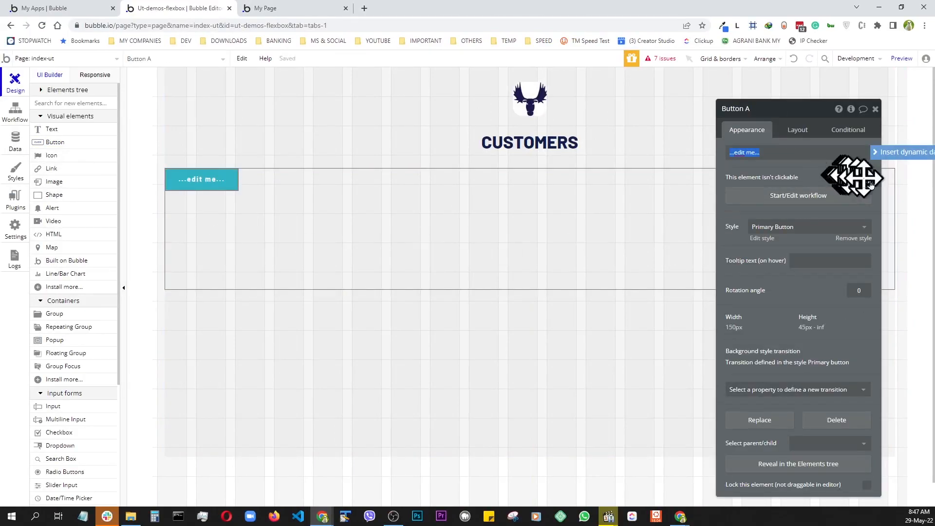
click(856, 239)
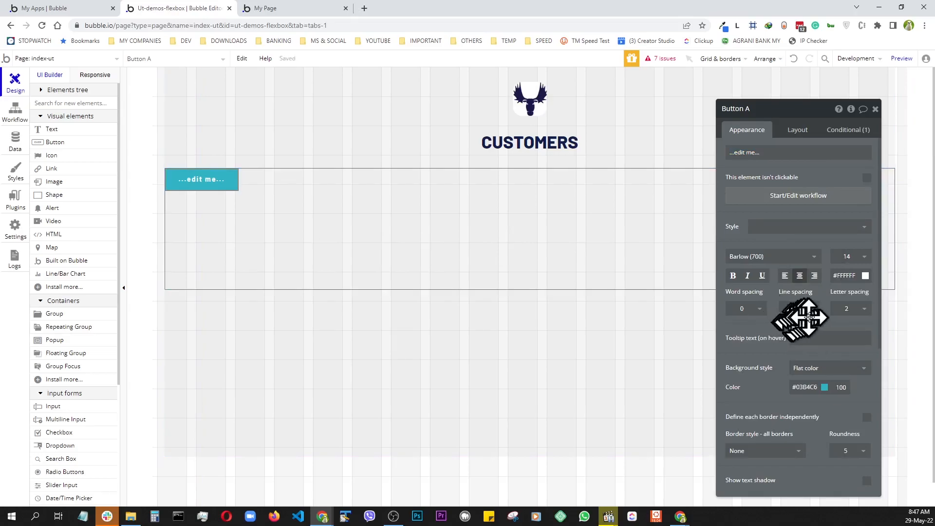
click(825, 387)
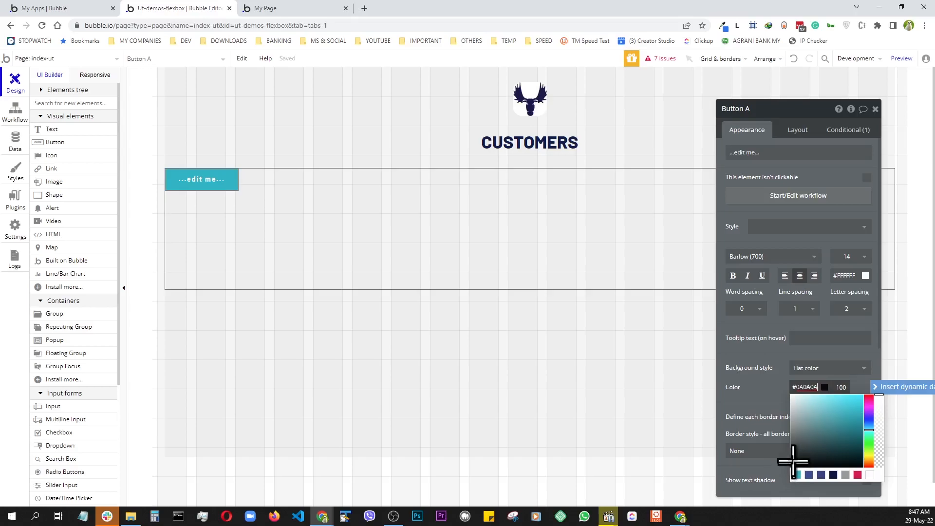
click(783, 155)
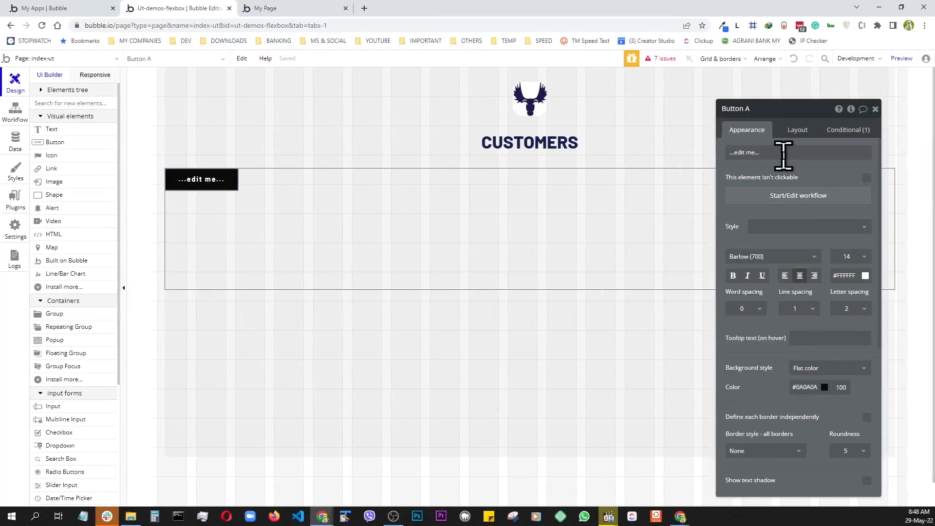
click(766, 152)
text(FILTER CUSTOMERS)
click(794, 131)
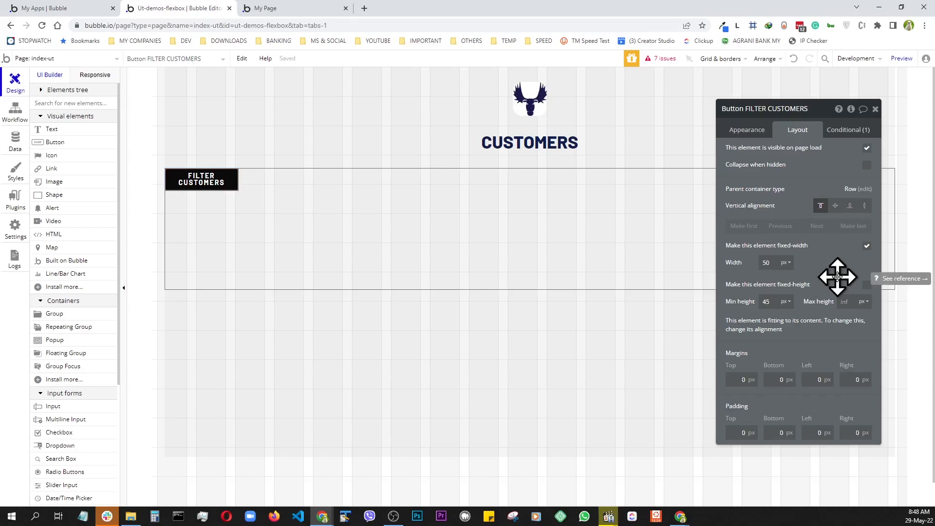
- Set the FILTER CUSTOMERS button to 250 px wide and duplicate it twice into three buttons
key(Return)
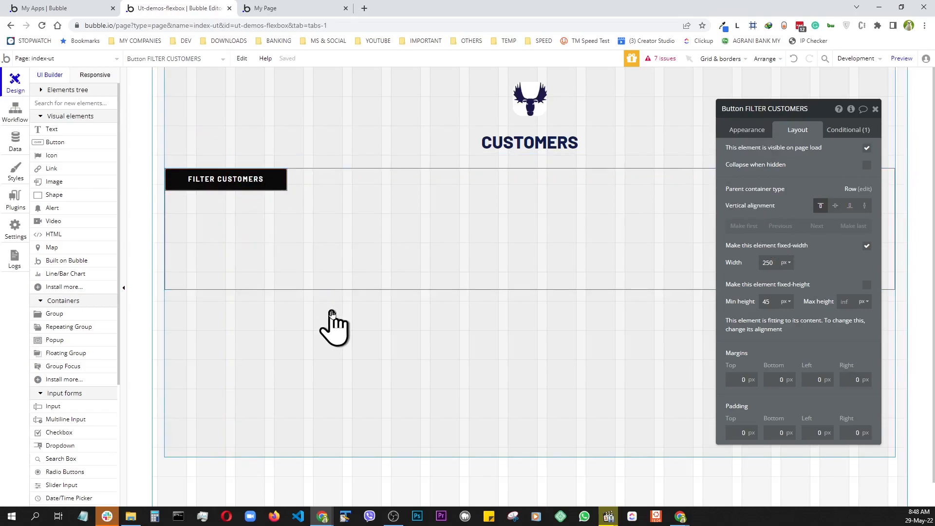
key(ctrl+d)
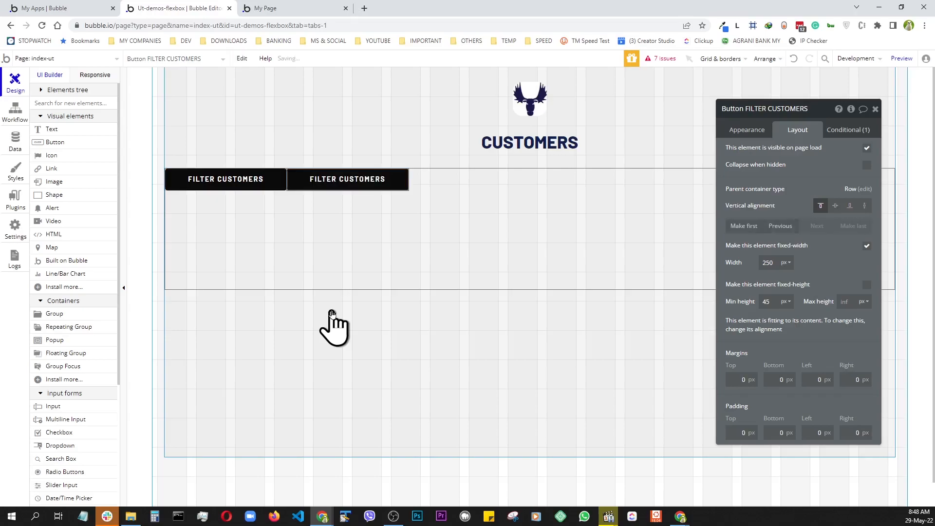
key(ctrl+d)
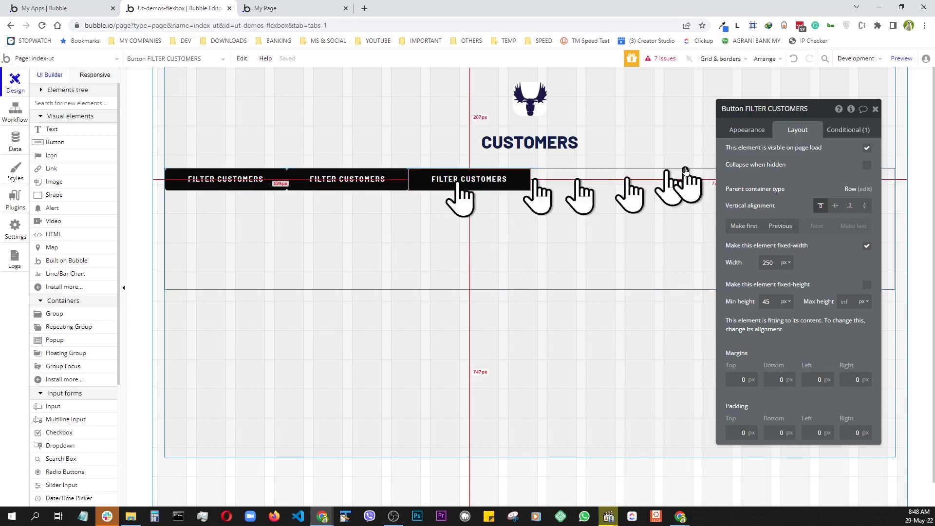
click(299, 242)
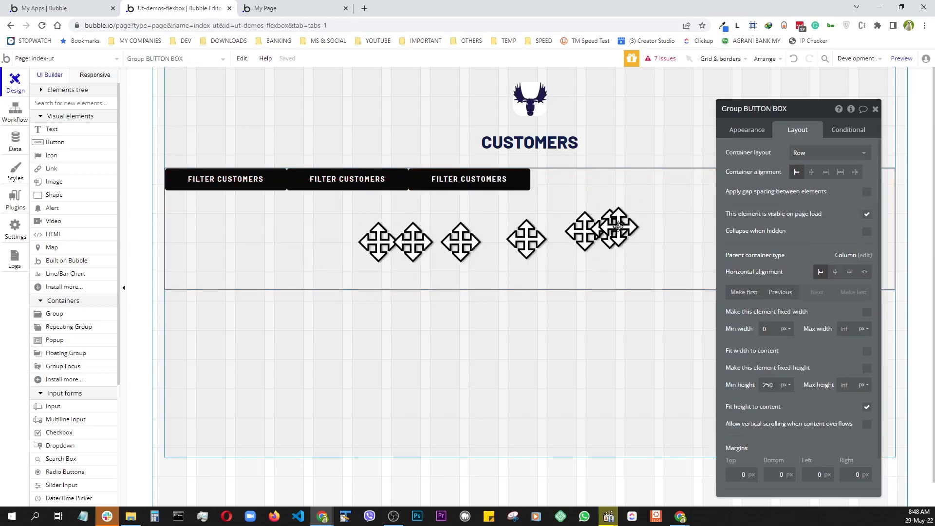
- Right-align the buttons in the row and relabel the middle button FILTER RESET
click(826, 175)
drag(818, 107, 360, 91)
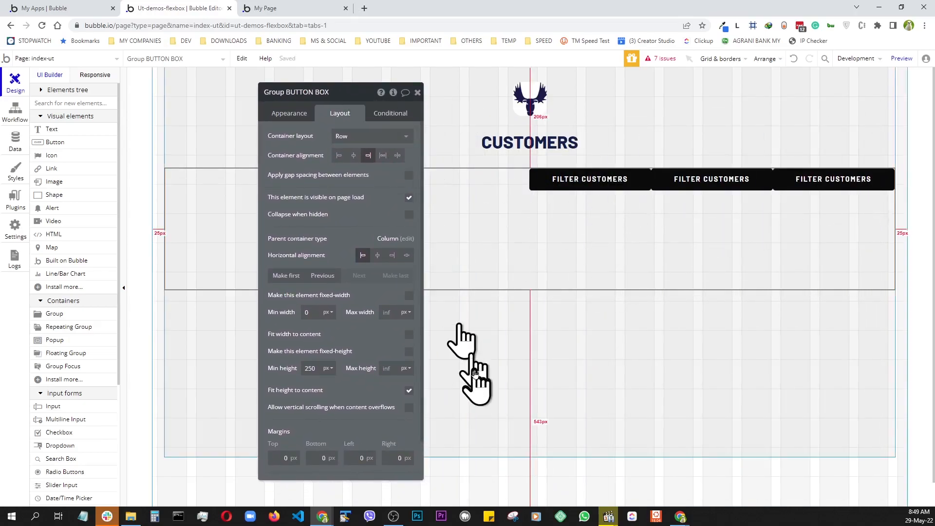
click(692, 183)
click(290, 115)
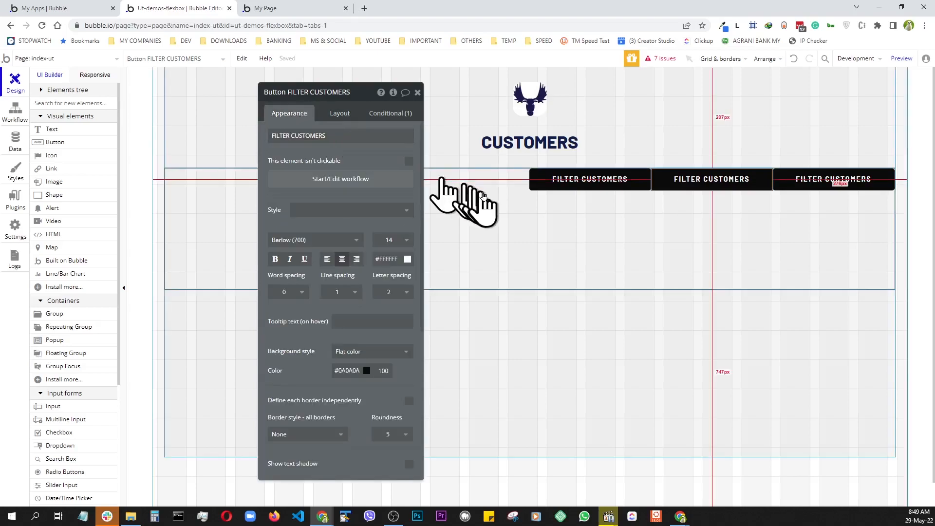
key(ctrl+Tab)
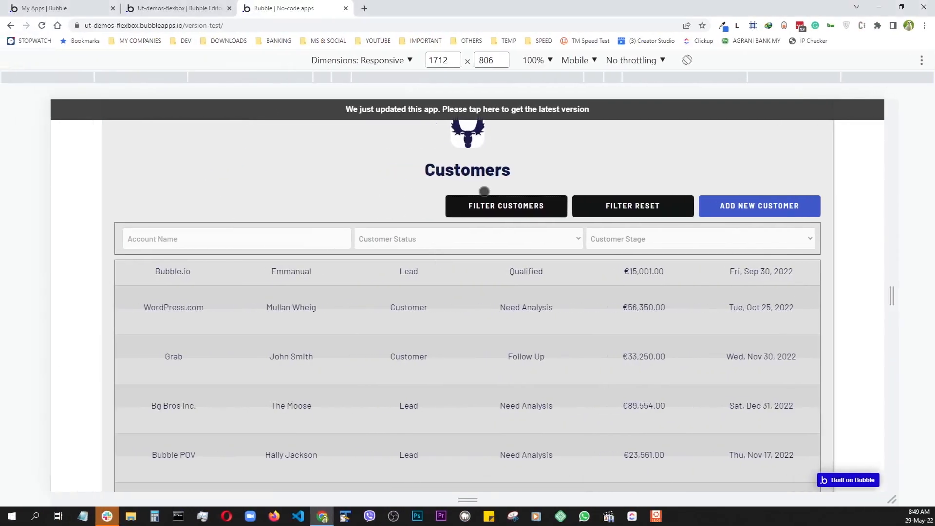
key(ctrl+shift+Tab)
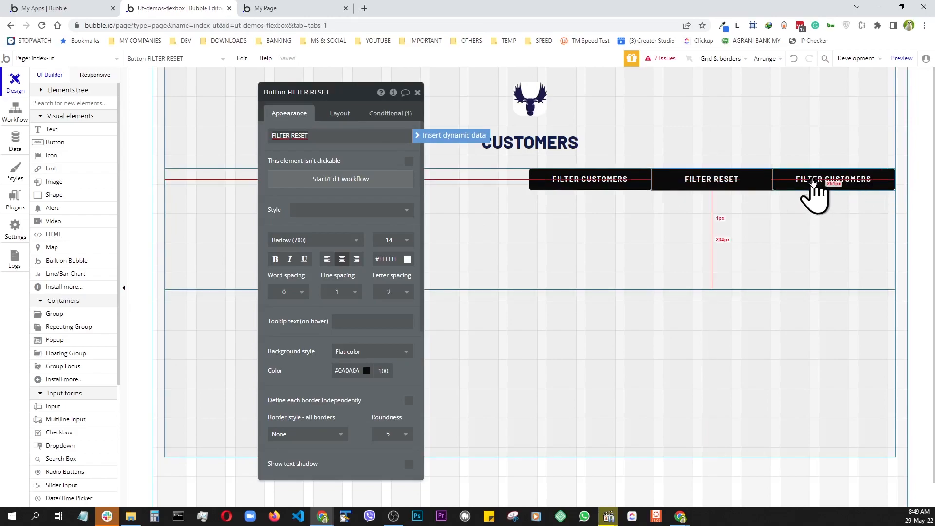
- Relabel the third button ADD NEW CUSTOMER, matching the live page
click(814, 181)
key(ctrl+Tab)
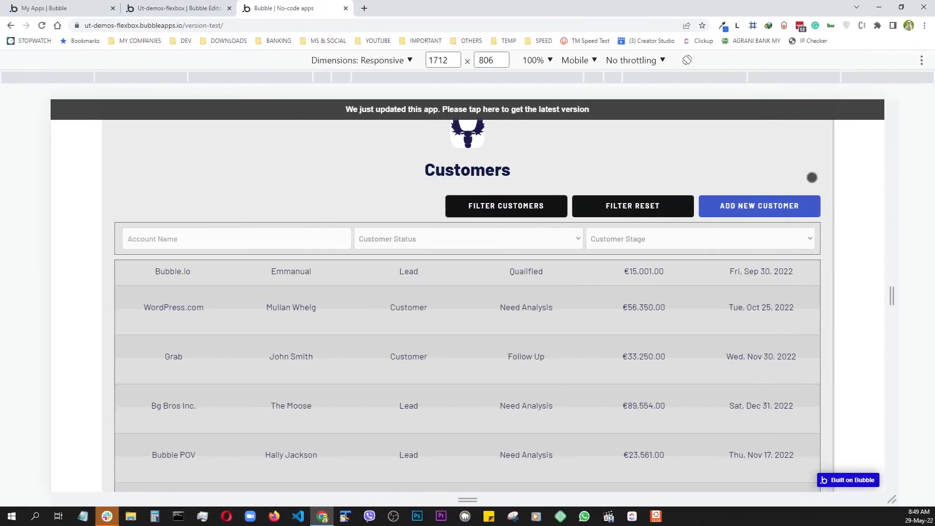
key(ctrl+shift+Tab)
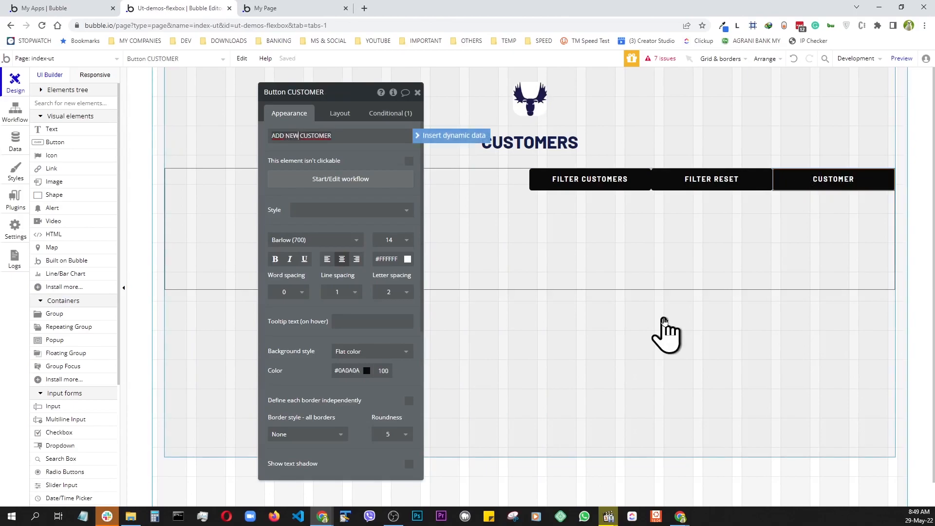
click(335, 116)
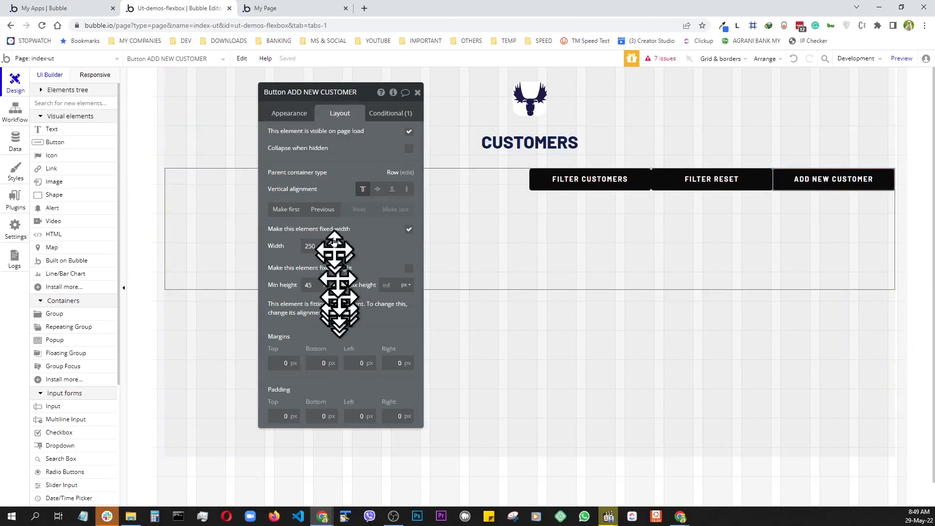
- Colour the ADD NEW CUSTOMER button #555CC4 and give it a 10 px left margin
click(289, 113)
click(365, 373)
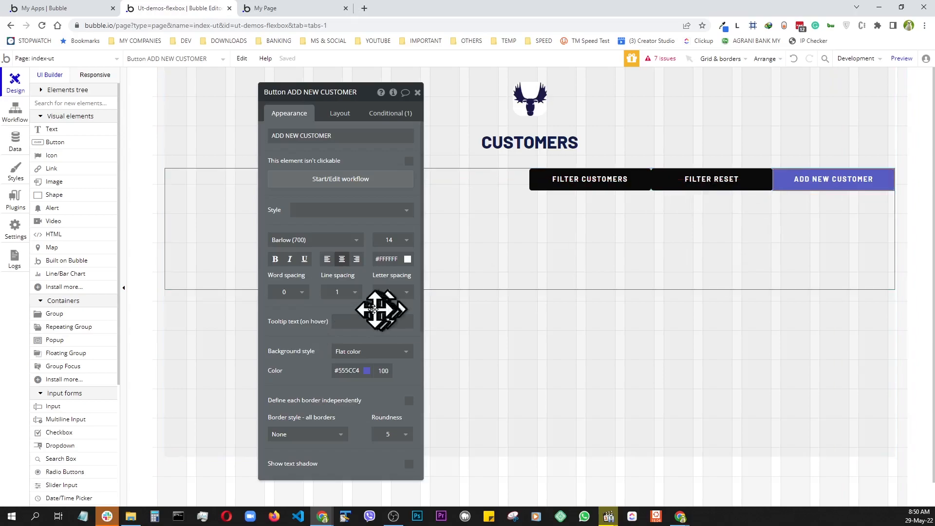
click(343, 117)
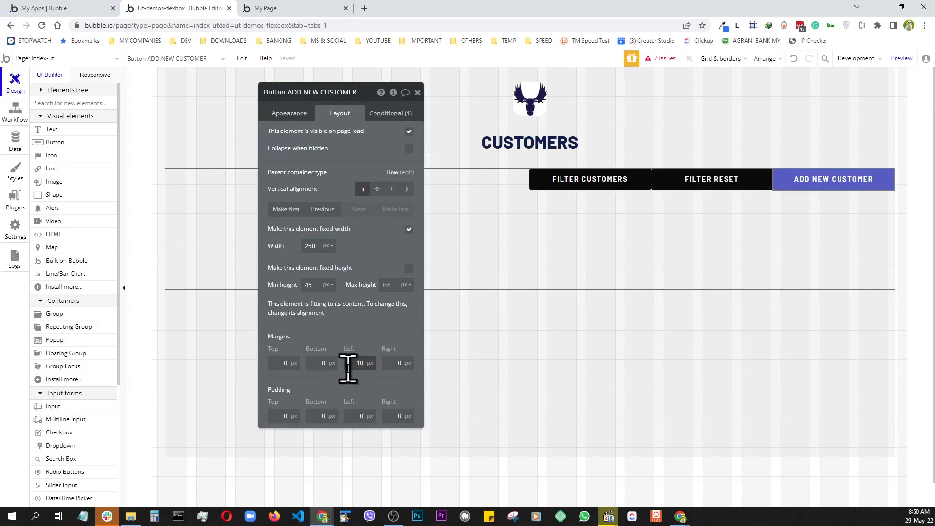
click(682, 188)
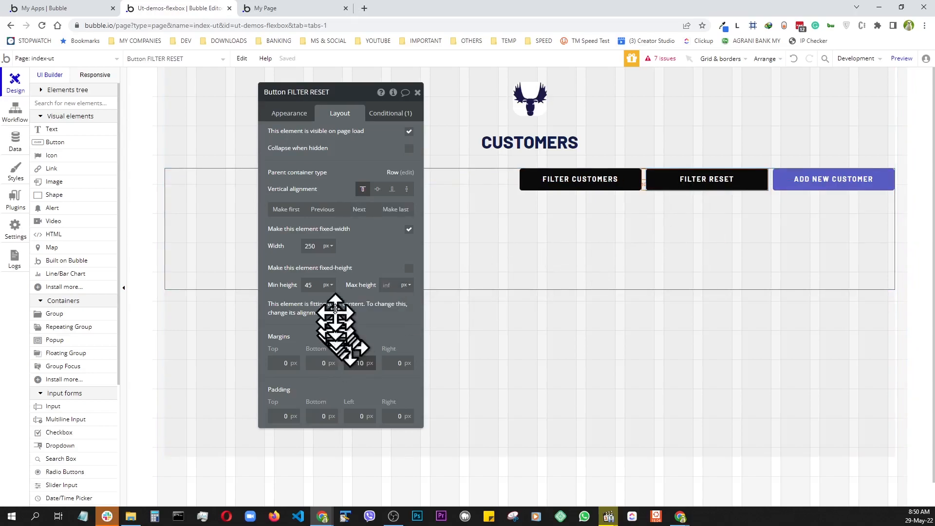
- Preview the page responsively, narrowing then widening to about 1398 px so the buttons fit one row
click(902, 58)
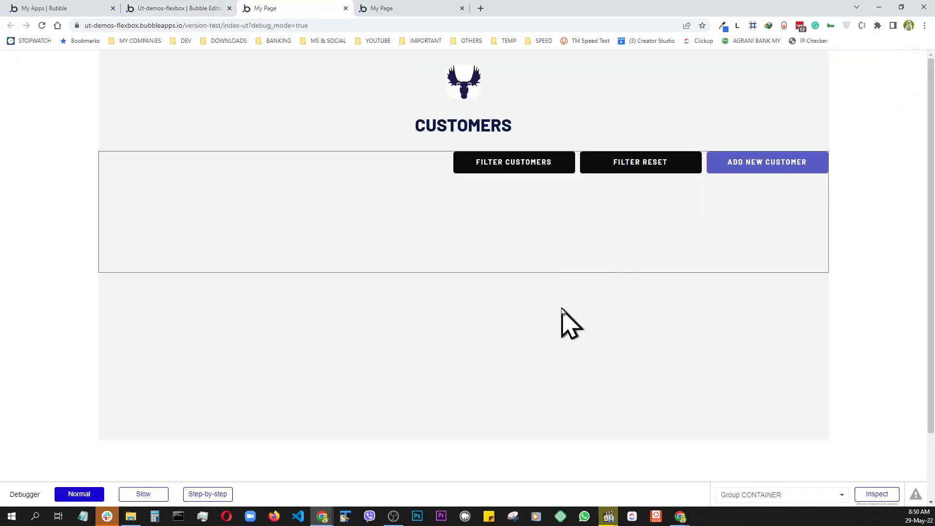
key(ctrl+shift+i)
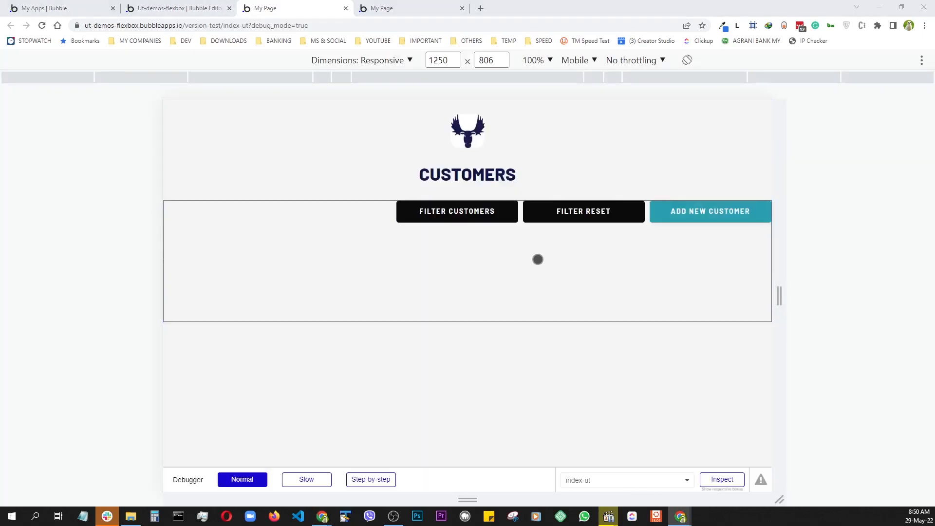
drag(781, 296, 598, 300)
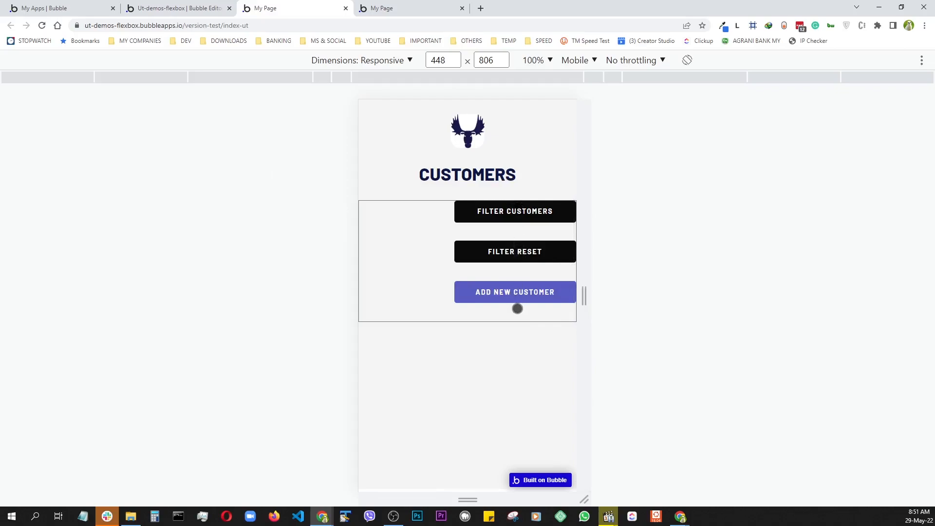
drag(584, 298, 814, 298)
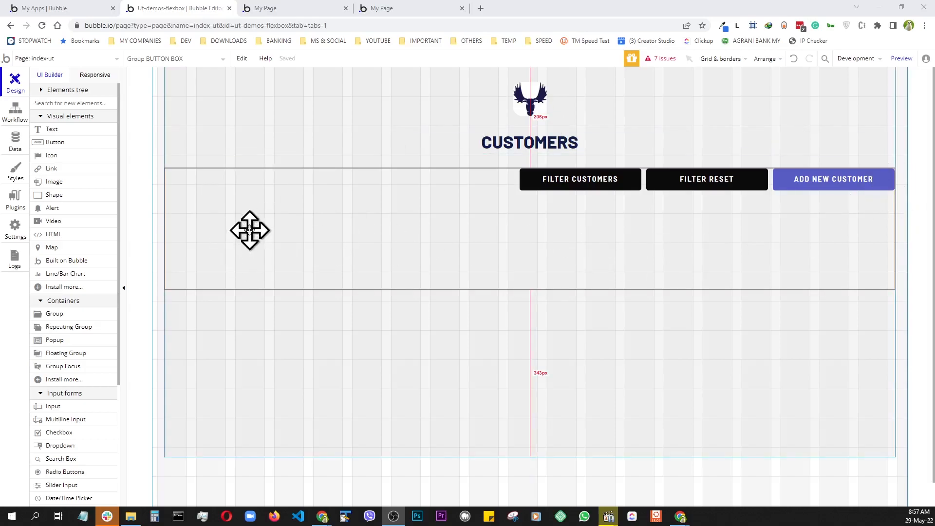
- Change Group BUTTON BOX's minimum height from 250 to 0 and preview the page
double_click(249, 230)
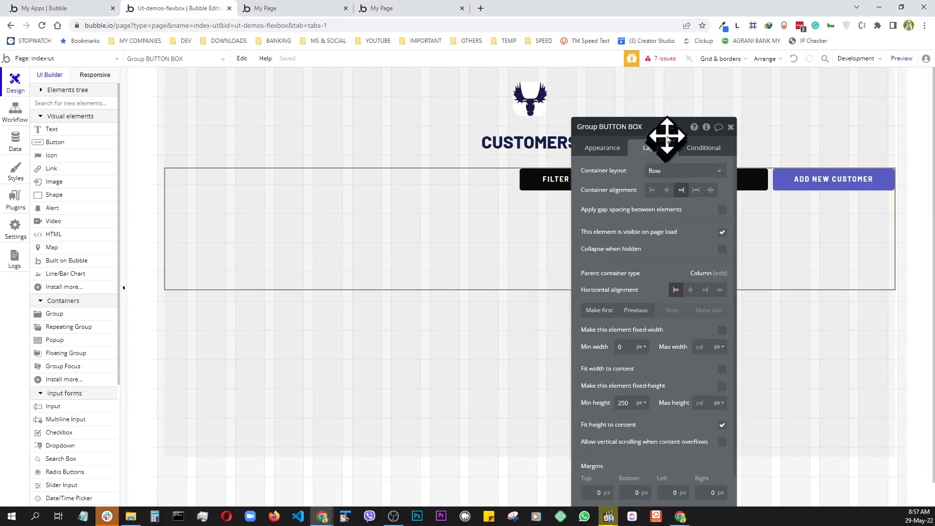
drag(668, 134, 303, 89)
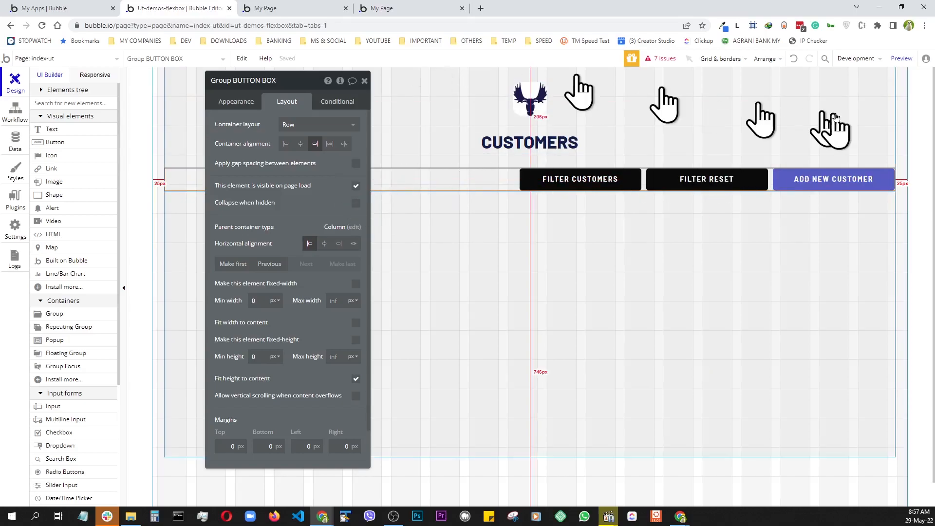
click(909, 61)
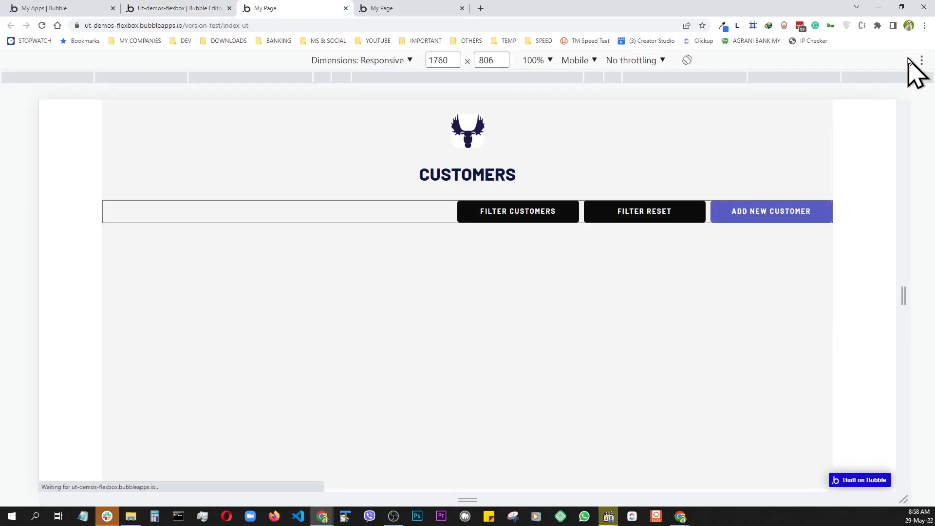
- Narrow the preview to about 476 px to see the buttons stack, then widen it to about 1458 px
drag(897, 300, 584, 301)
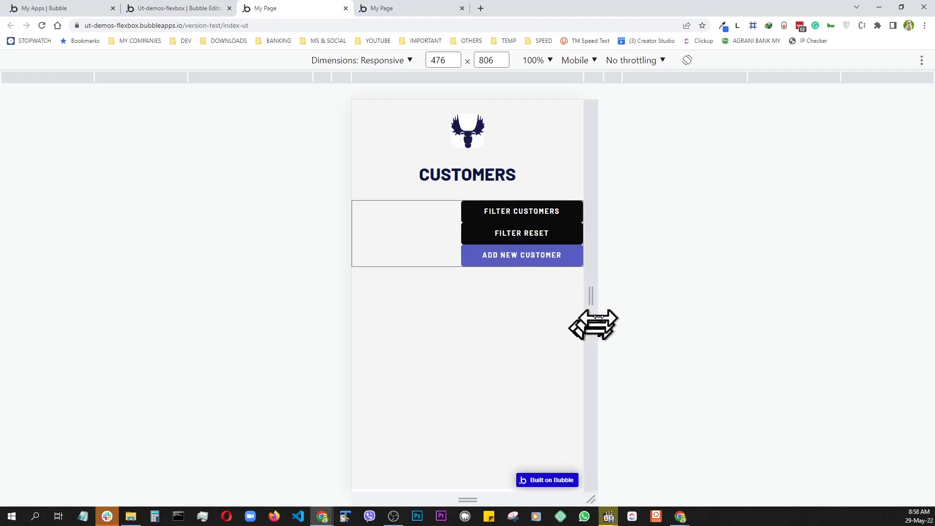
drag(595, 303, 835, 304)
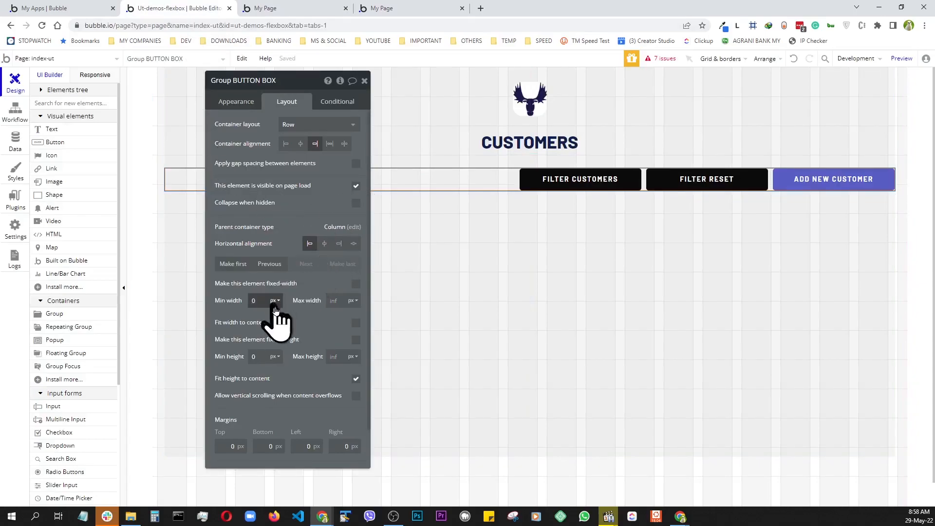
- Set a 10 px top margin on FILTER CUSTOMERS, FILTER RESET and ADD NEW CUSTOMER, then preview
click(559, 180)
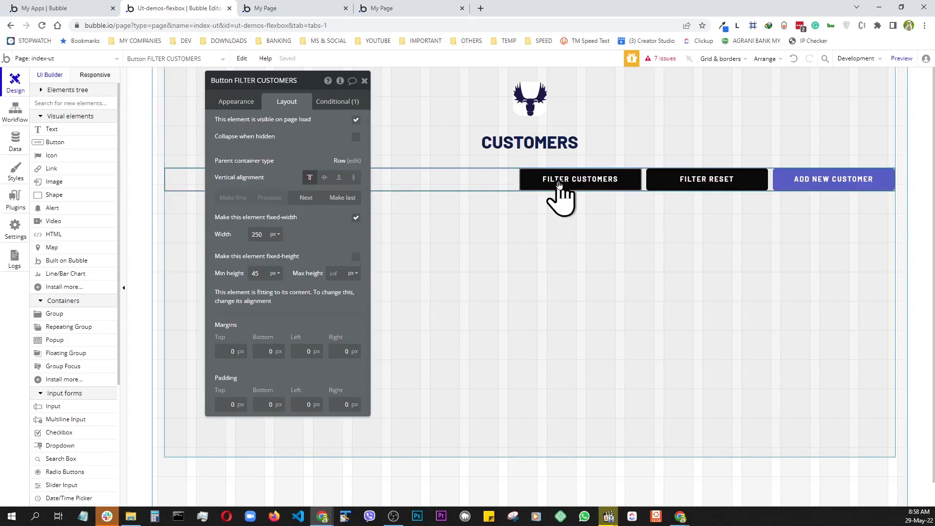
click(227, 352)
text(1)
click(692, 184)
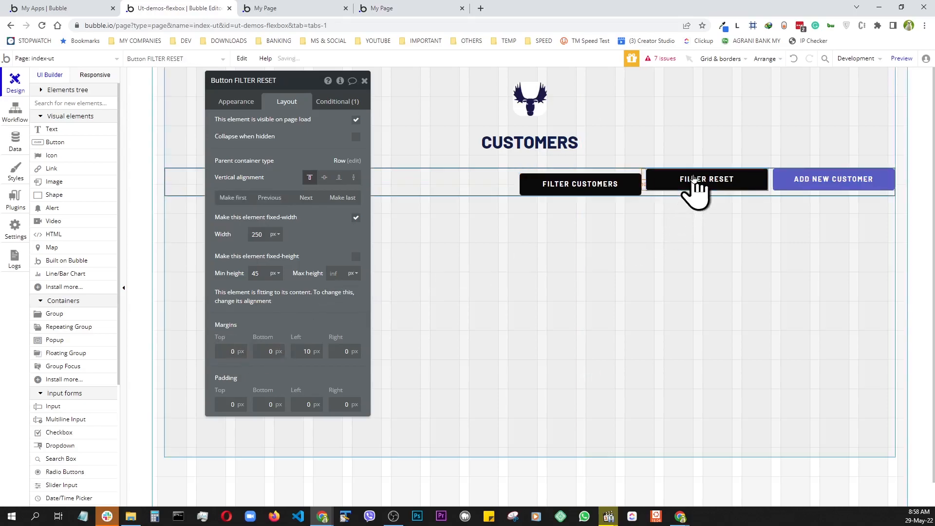
click(233, 352)
text(1)
click(786, 186)
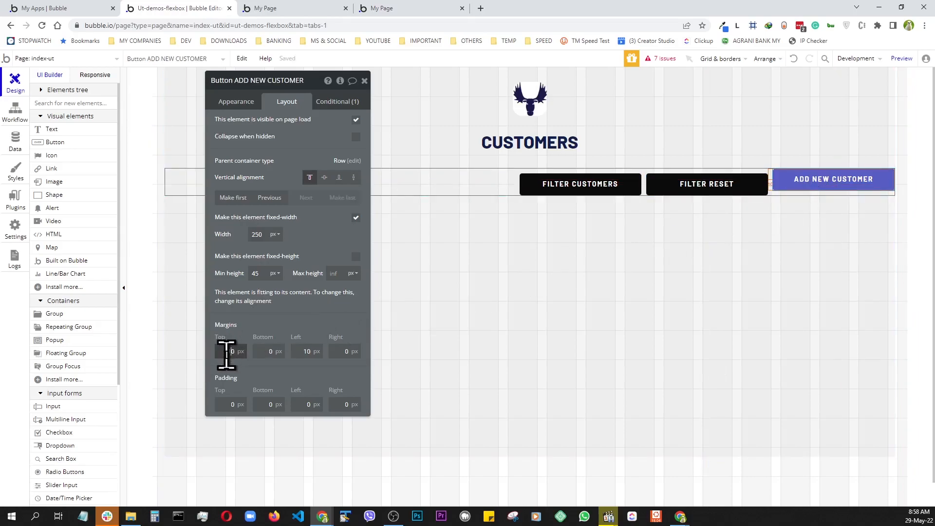
text(1)
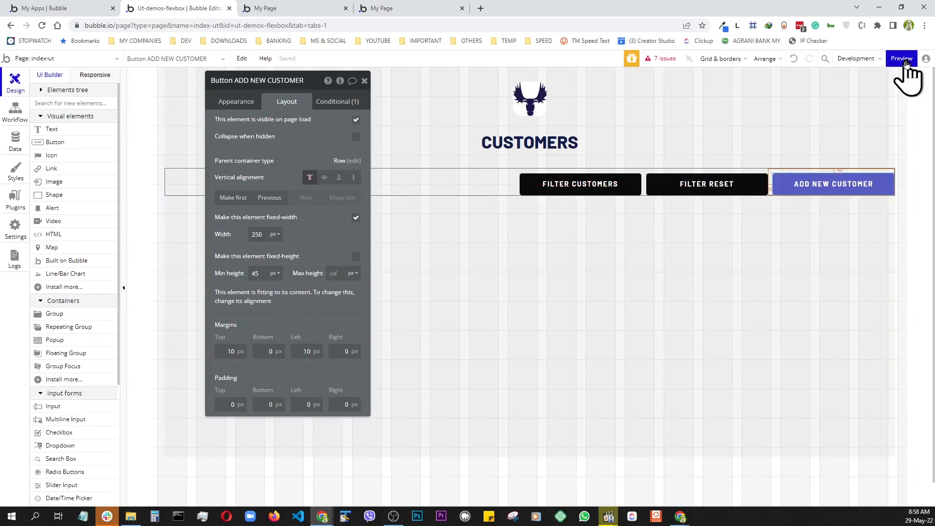
click(904, 59)
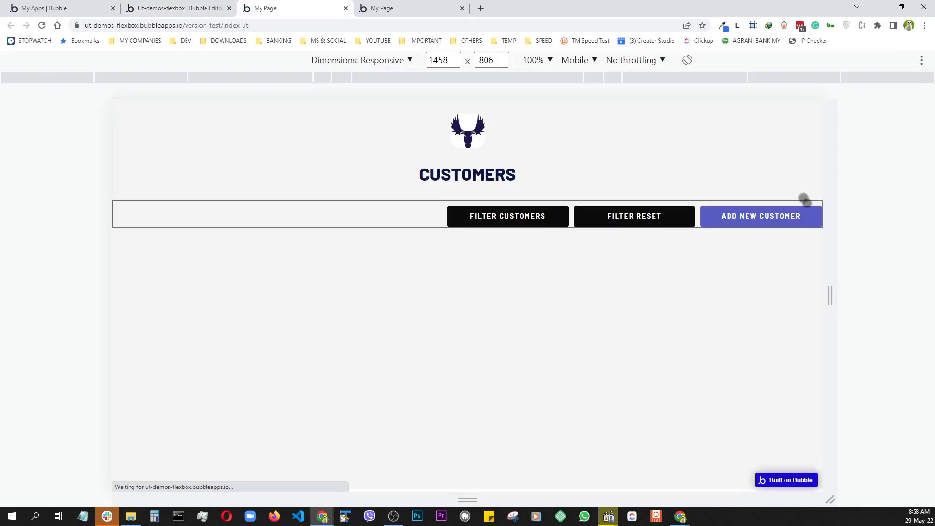
- Resize the preview to check the spaced button row, then return to the editor
drag(831, 298, 847, 323)
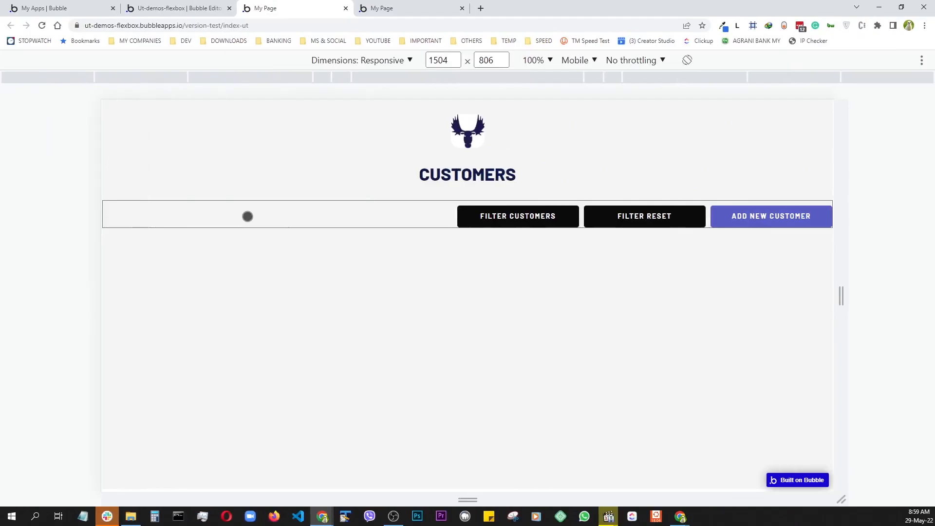
click(181, 12)
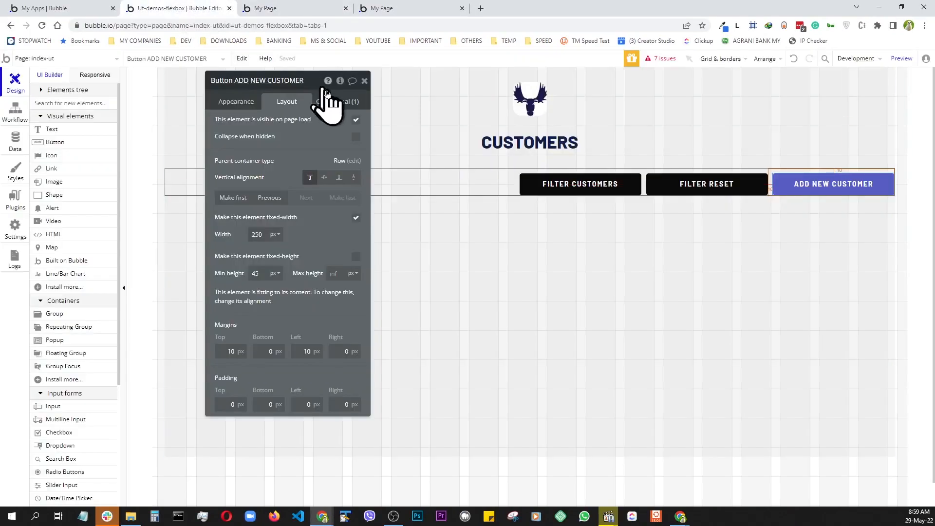
- Duplicate Group BUTTON BOX with Ctrl+C/Ctrl+V and give the copy a 200 px minimum height
click(366, 80)
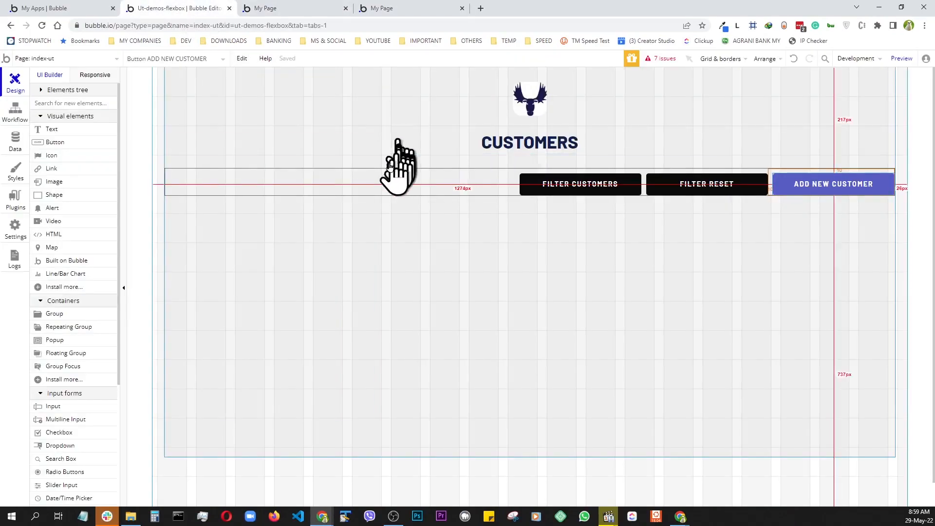
click(310, 177)
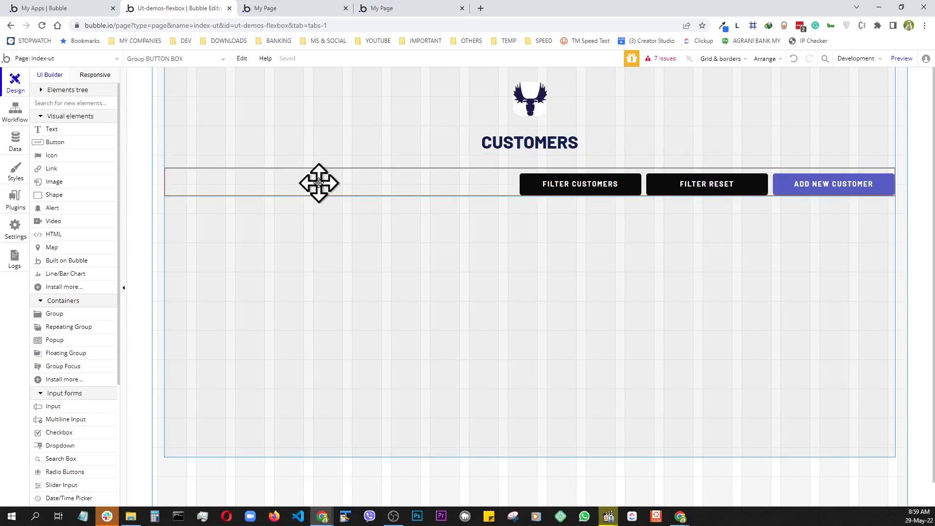
key(ctrl+c)
key(ctrl+v)
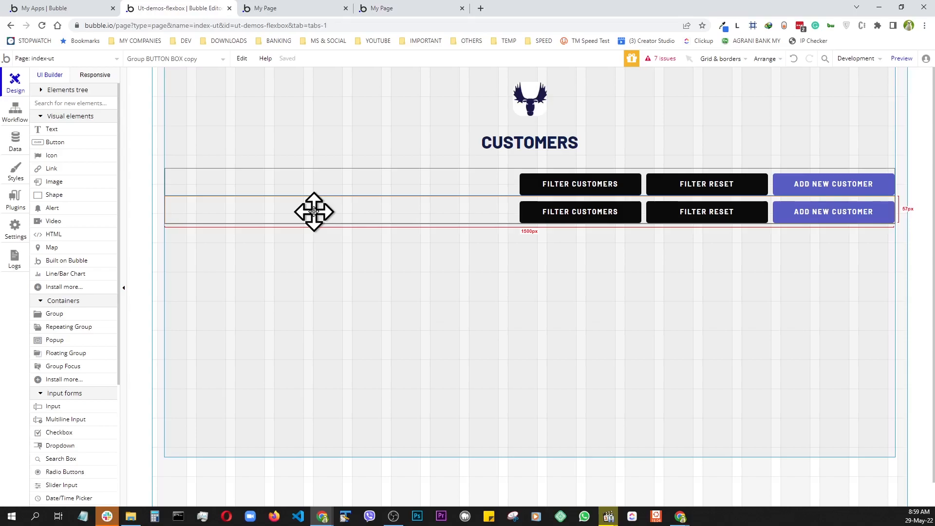
double_click(314, 211)
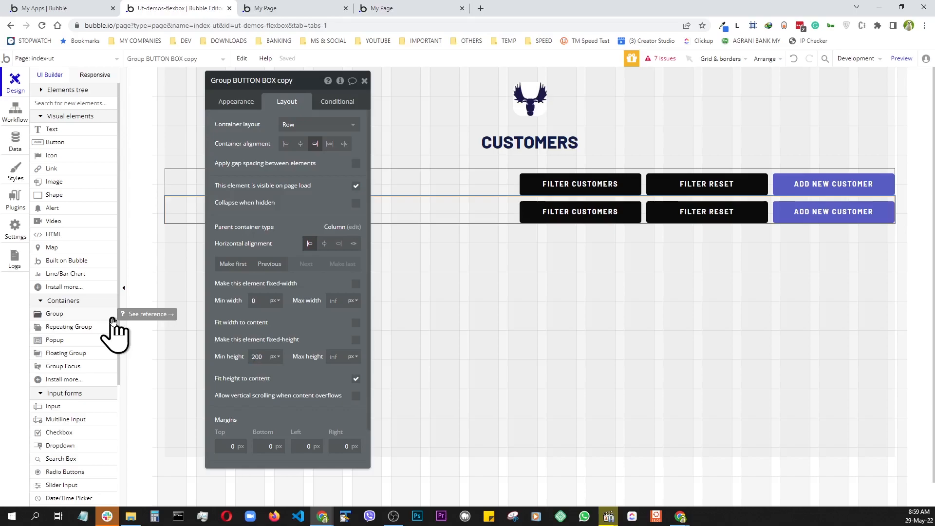
drag(113, 316, 604, 220)
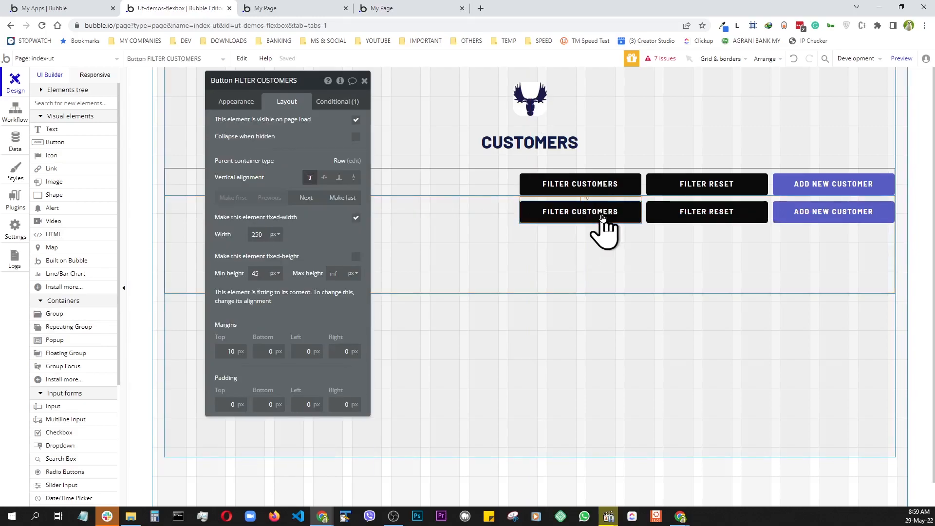
- Delete the copied FILTER CUSTOMERS, FILTER RESET and ADD NEW CUSTOMER buttons from the duplicate group
key(Delete)
double_click(672, 224)
key(Delete)
double_click(801, 224)
key(Delete)
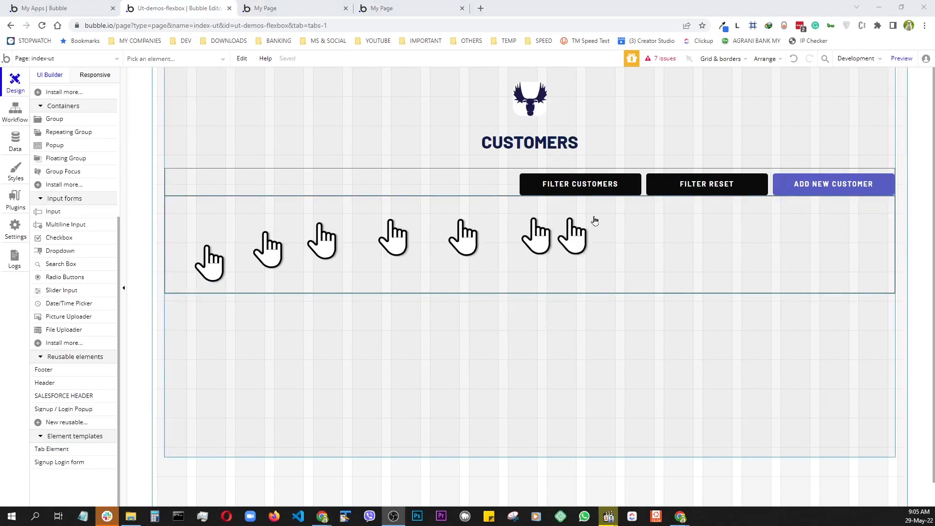
double_click(287, 260)
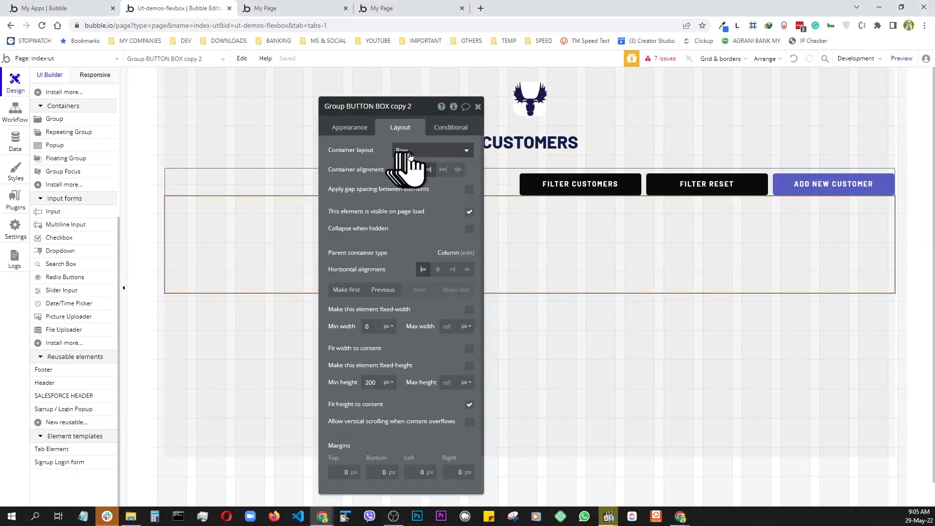
- Rename the empty group FILTER BOX, left-align its contents, and drop an Input into it
click(418, 107)
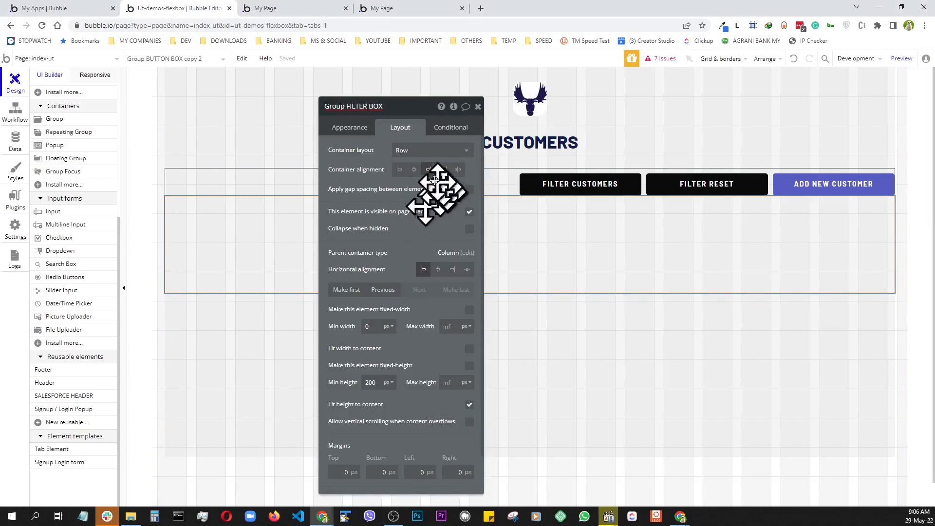
key(Return)
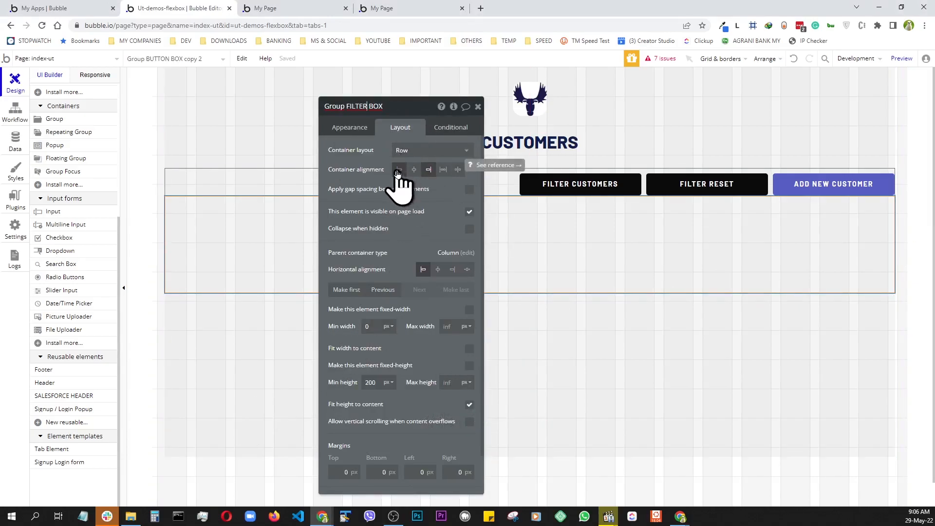
click(398, 171)
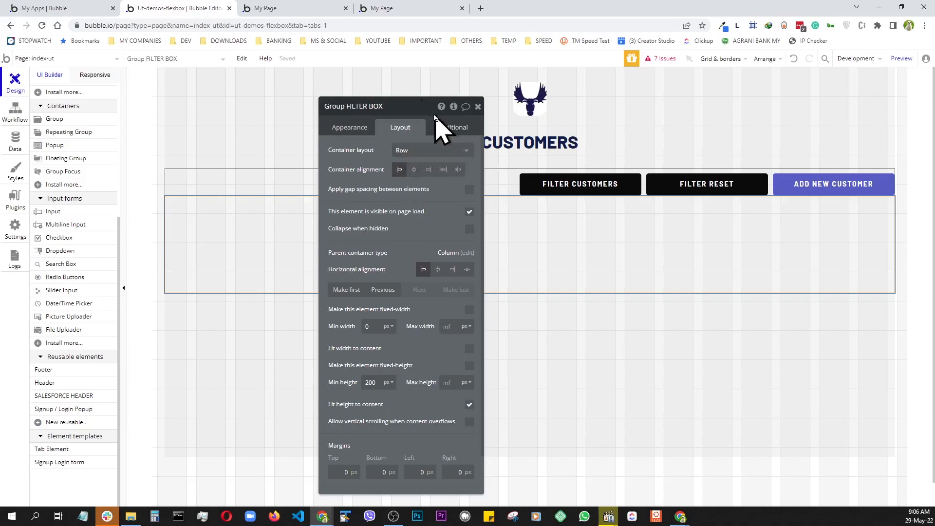
drag(422, 111, 828, 106)
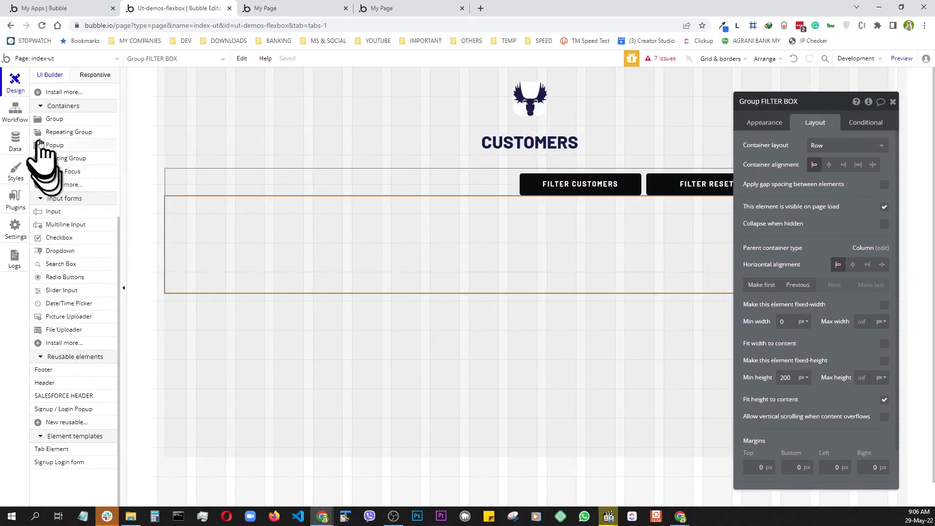
drag(49, 211, 215, 244)
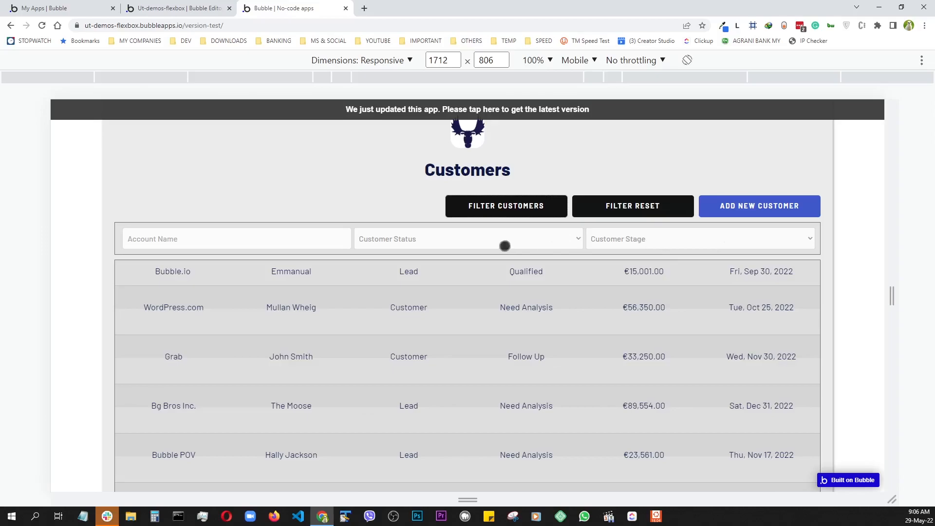
- Open and close the finished app's Customer Status dropdown to view its options
click(553, 241)
click(554, 242)
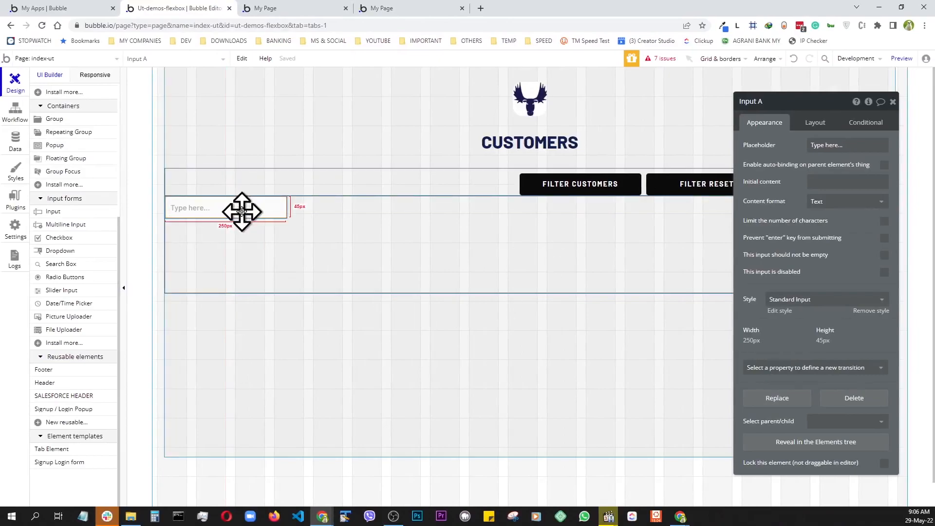
- Give the input an Account Name placeholder, let it stretch, and add a Dropdown beside it
click(821, 145)
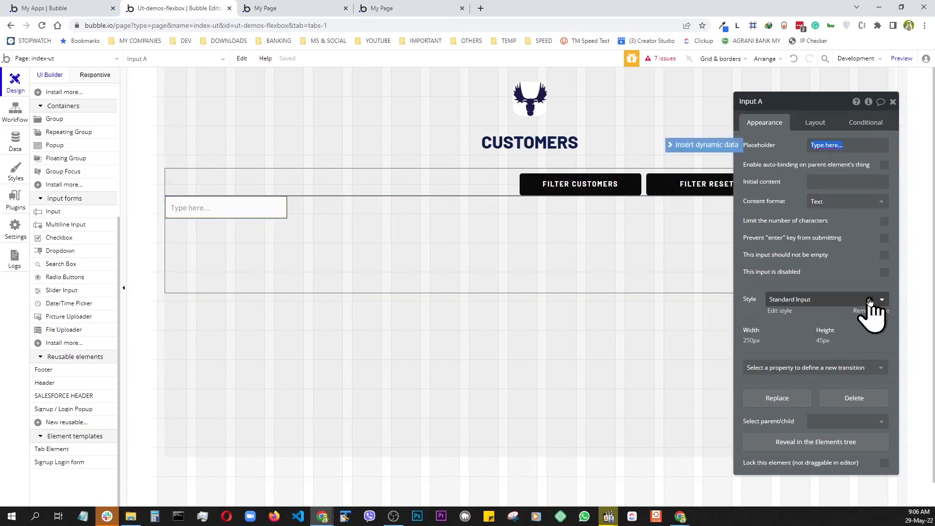
text(Account Name)
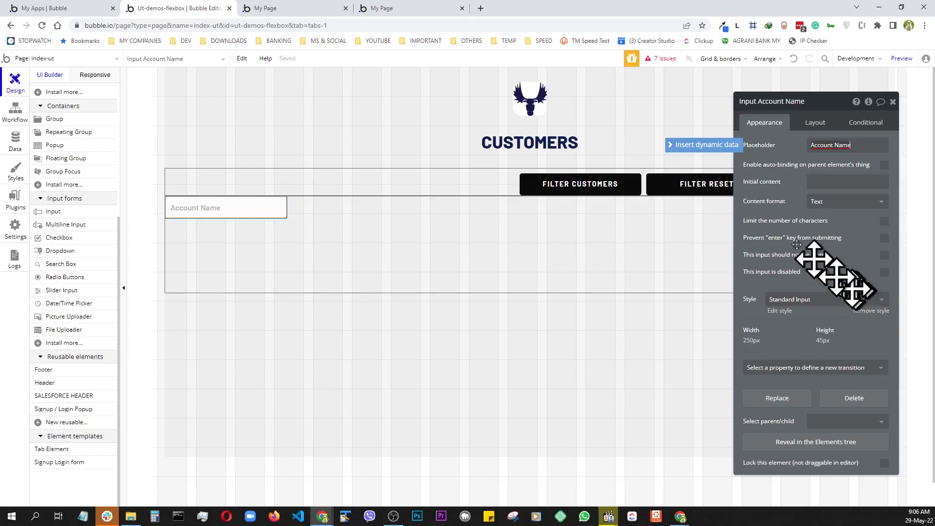
click(818, 124)
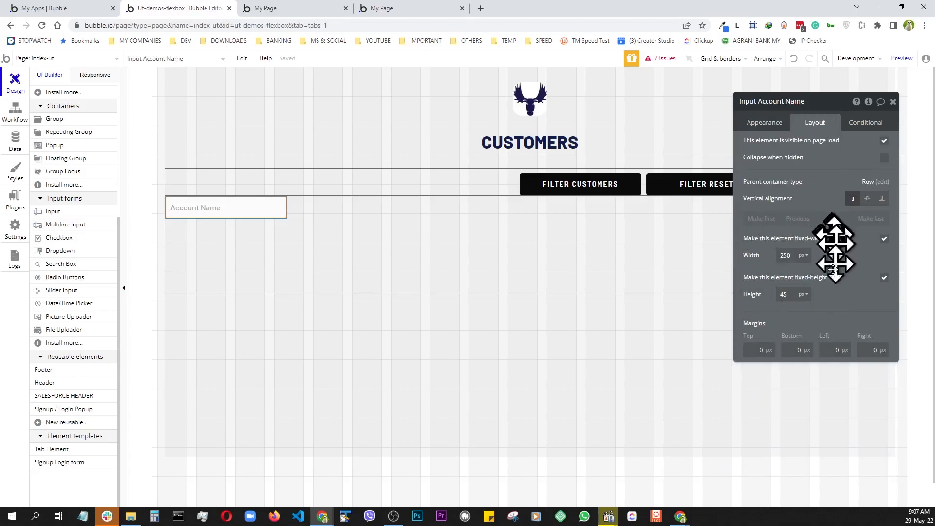
click(885, 239)
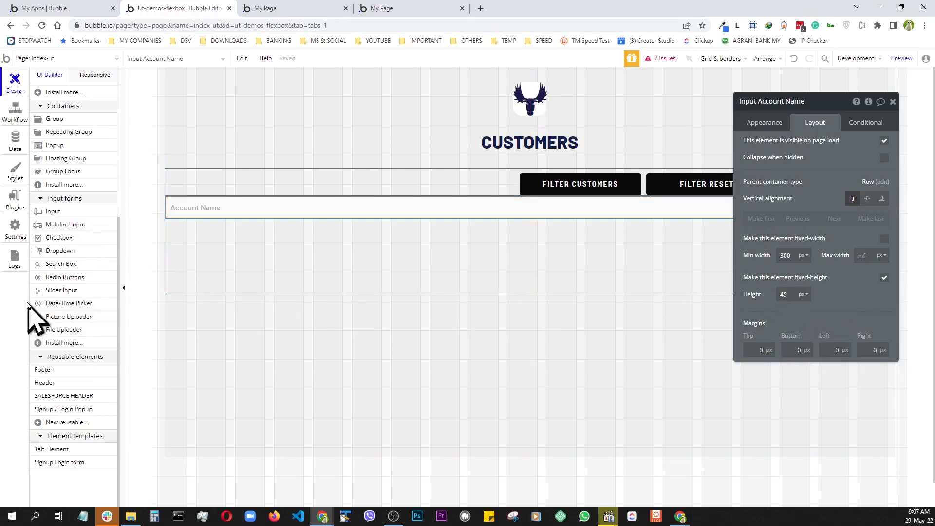
drag(46, 253, 234, 257)
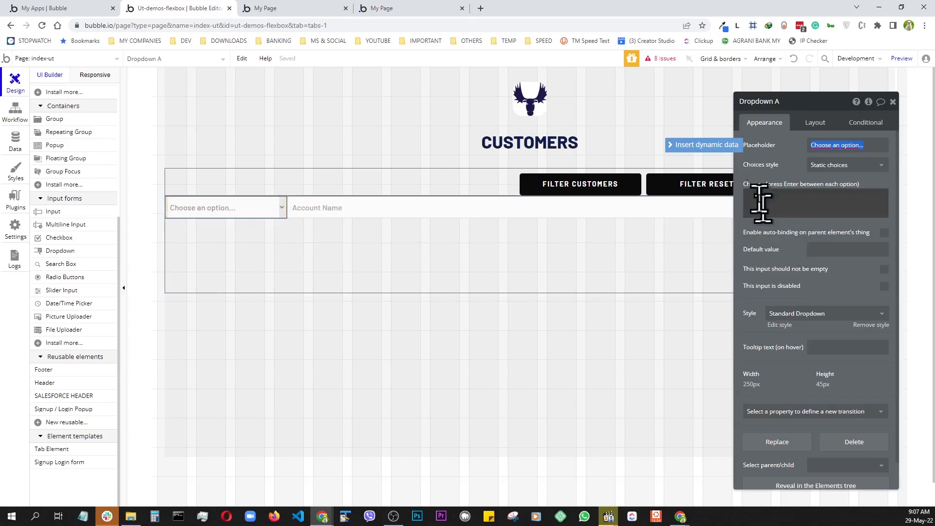
- Make the dropdown last in the row, 300 px minimum width, with placeholder Customer Status
click(817, 123)
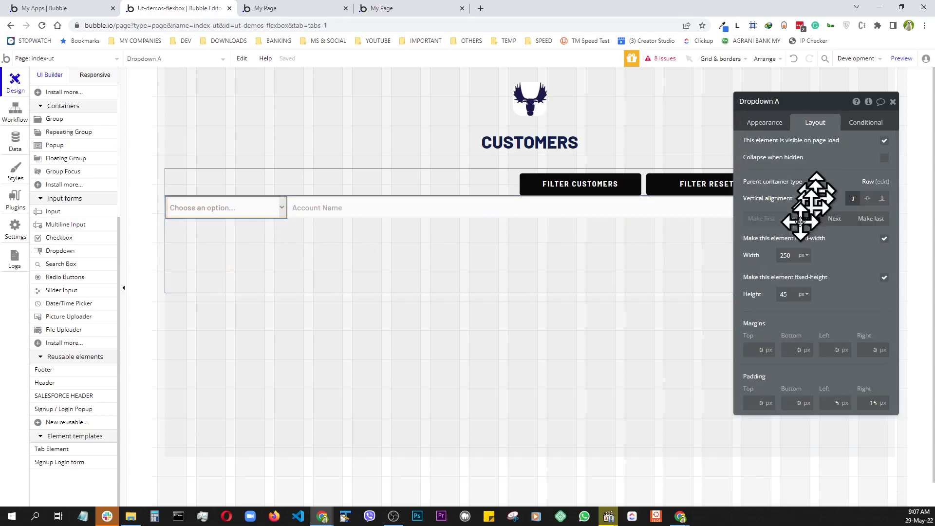
click(870, 219)
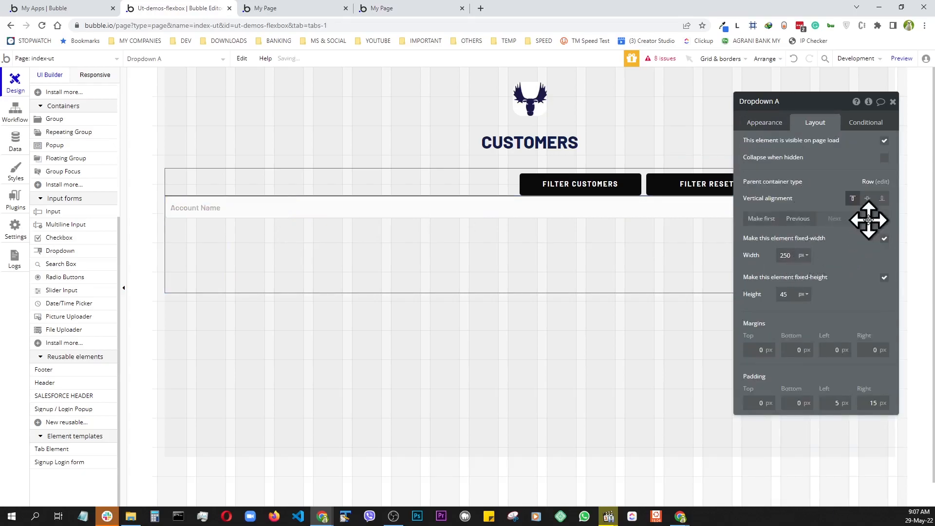
drag(819, 107, 356, 134)
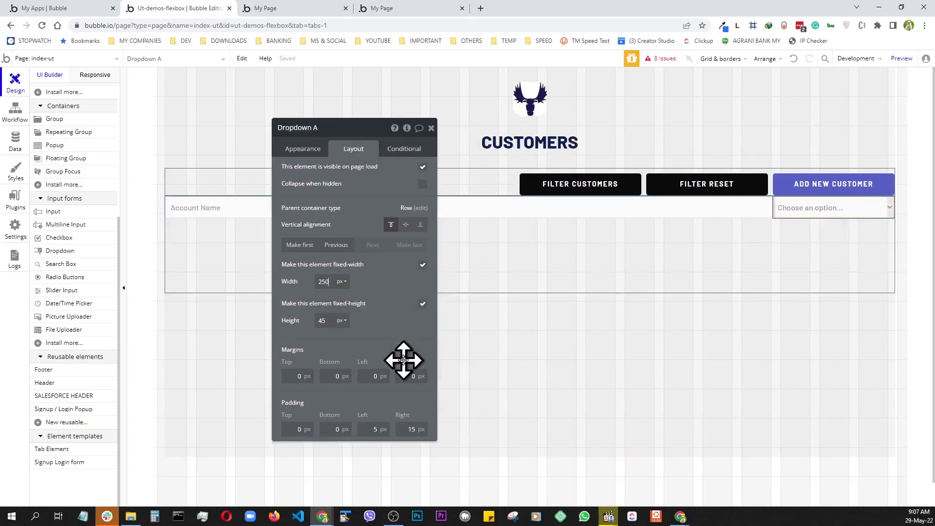
text(300)
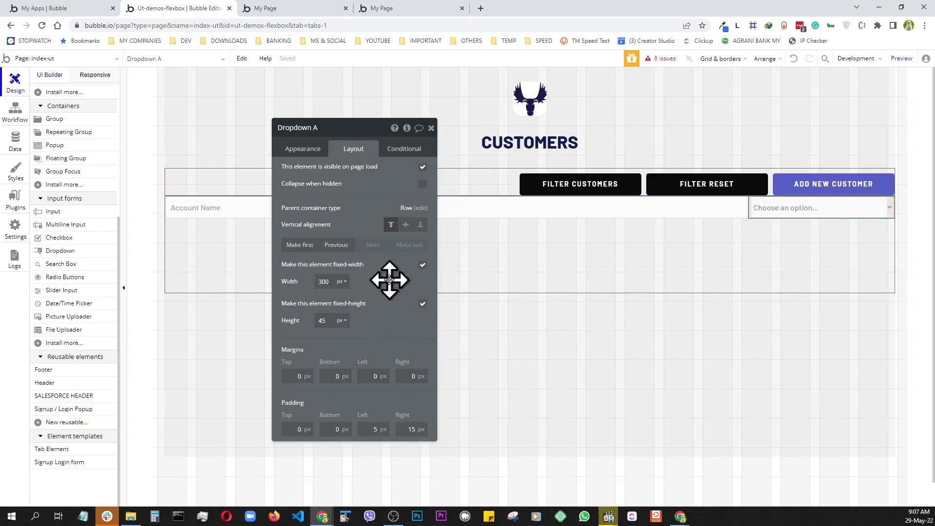
click(422, 266)
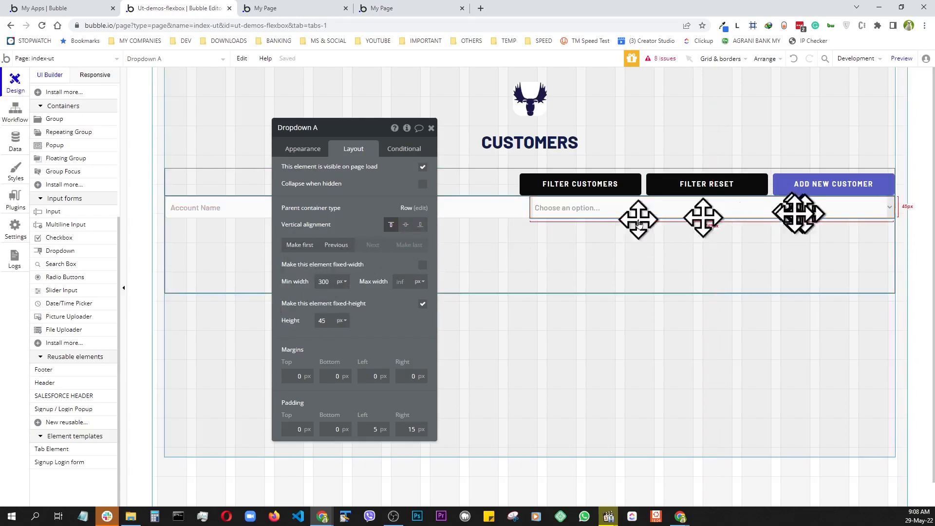
click(304, 150)
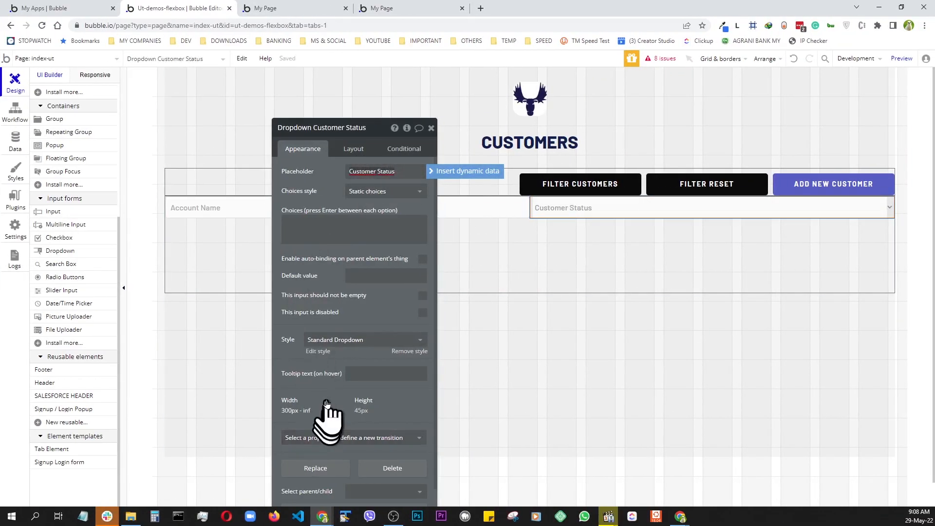
click(568, 206)
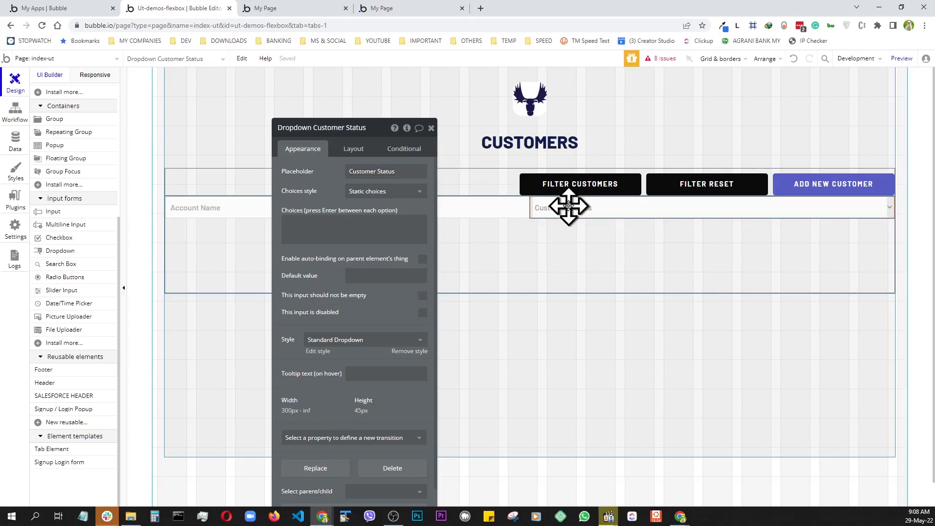
- Duplicate it with Ctrl+D into a Customer Stage dropdown placed to its right
key(ctrl+d)
drag(568, 208, 721, 212)
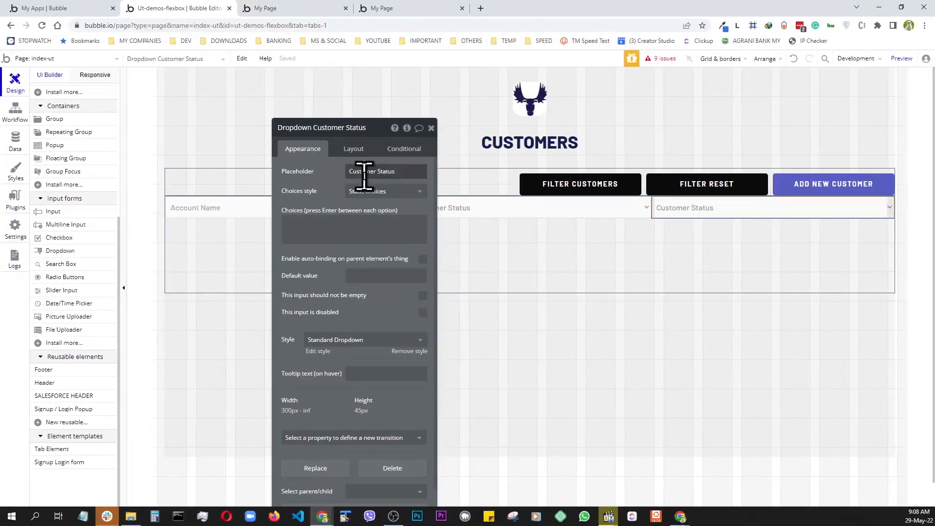
click(399, 172)
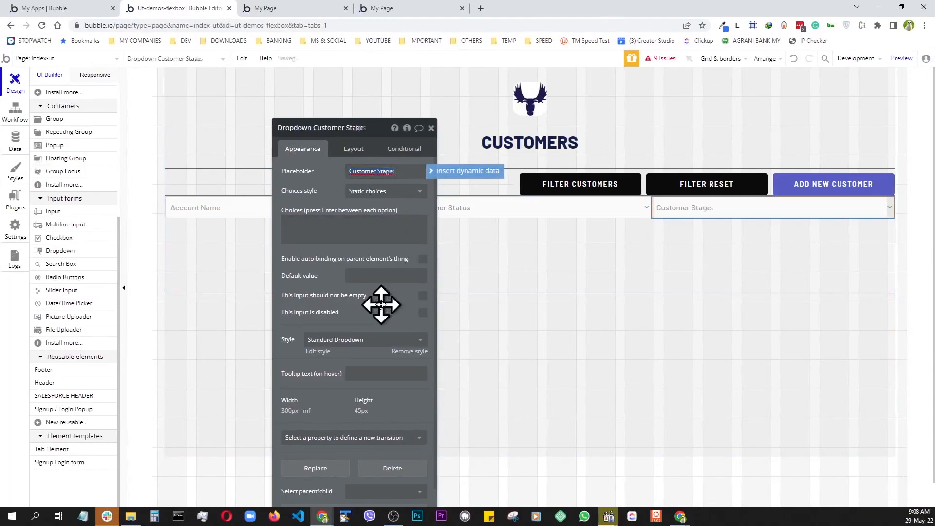
drag(378, 130, 264, 108)
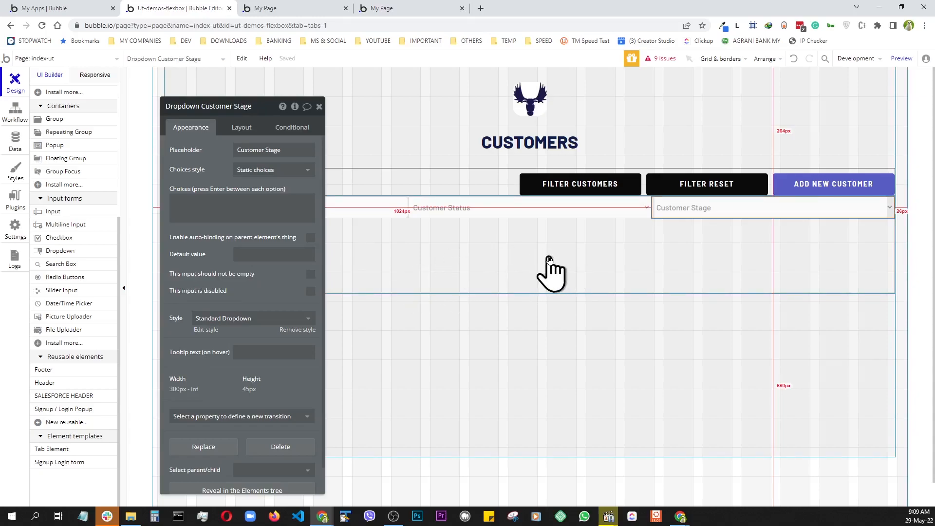
click(515, 266)
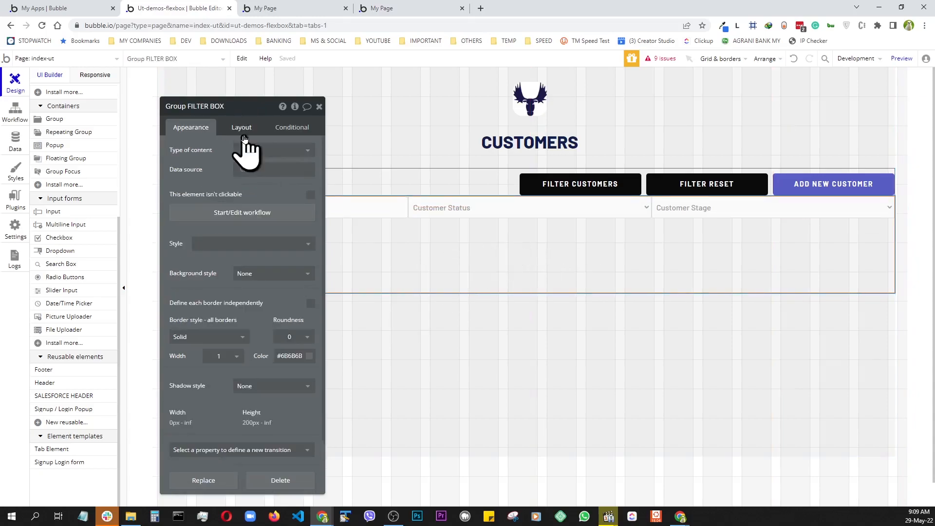
- Set Group FILTER BOX's top and bottom margins to 10 px
click(242, 128)
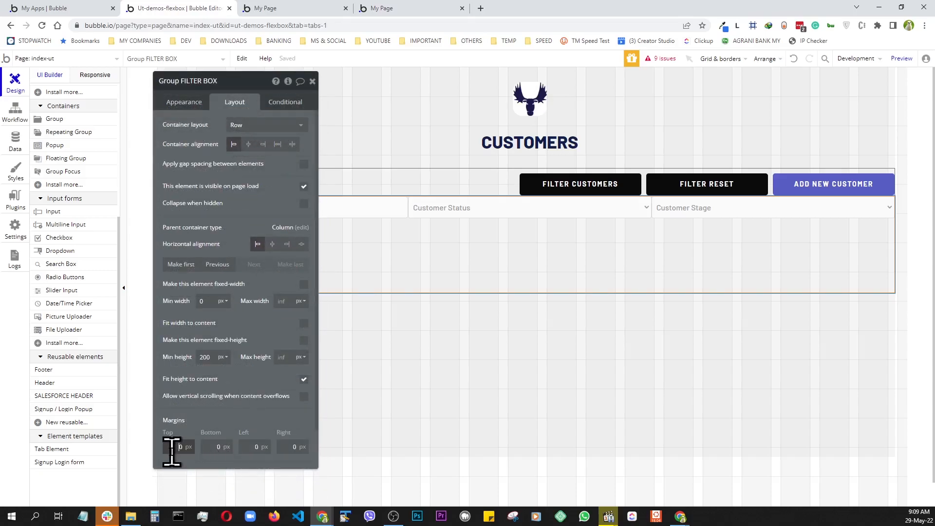
key(BackSpace)
click(213, 448)
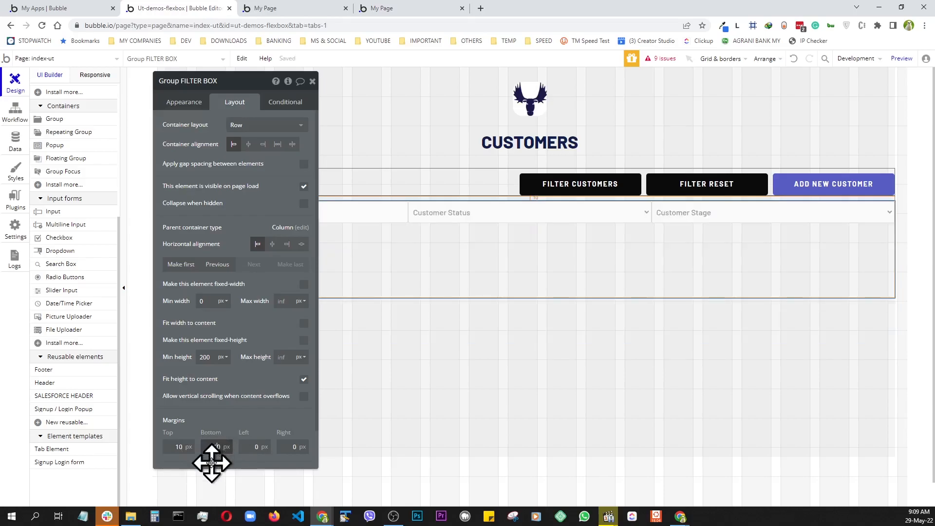
click(217, 446)
text(1)
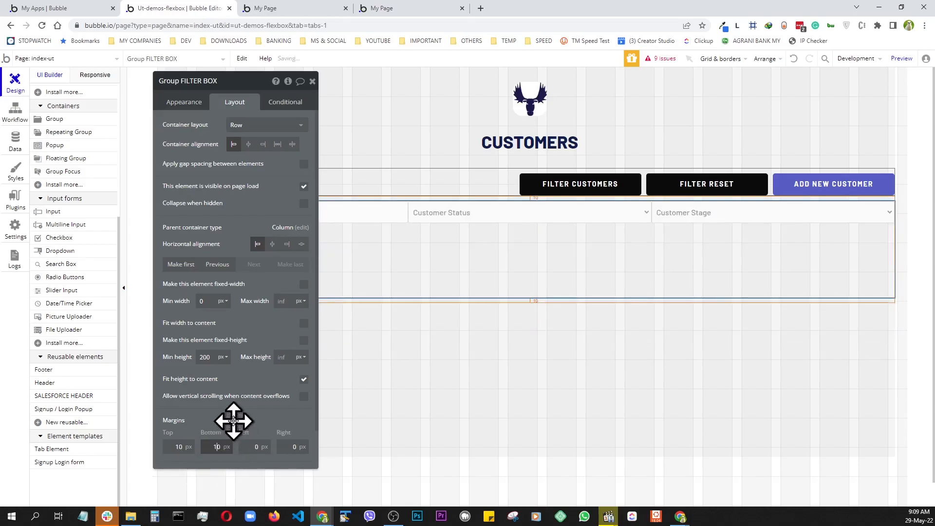
- Set the filter group's padding to 10 px on every side and preview the filter row
scroll(238, 404, down, 1)
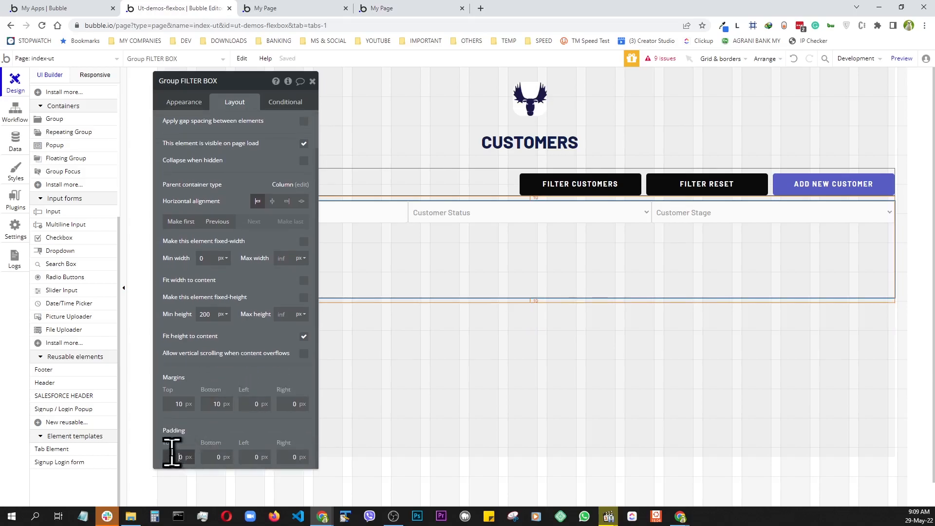
click(217, 457)
text(1)
click(254, 457)
text(1)
click(292, 457)
text(1)
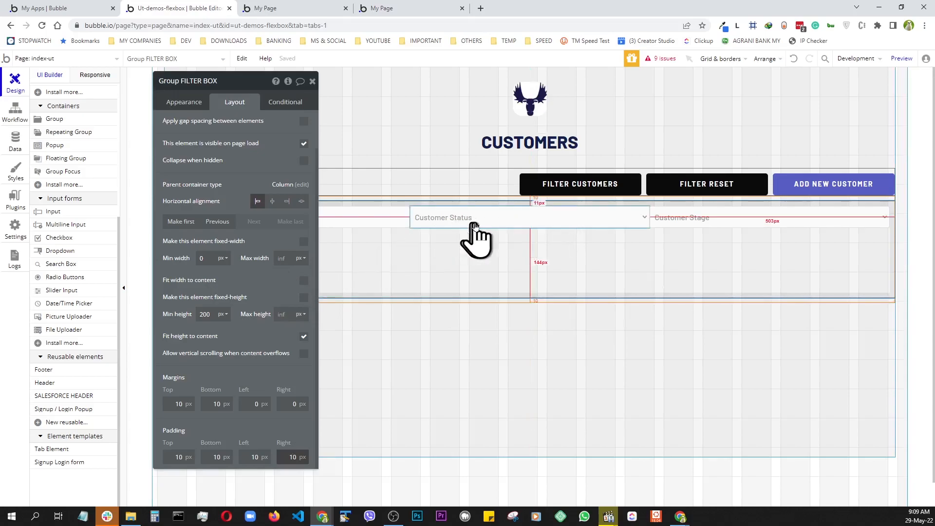
click(899, 66)
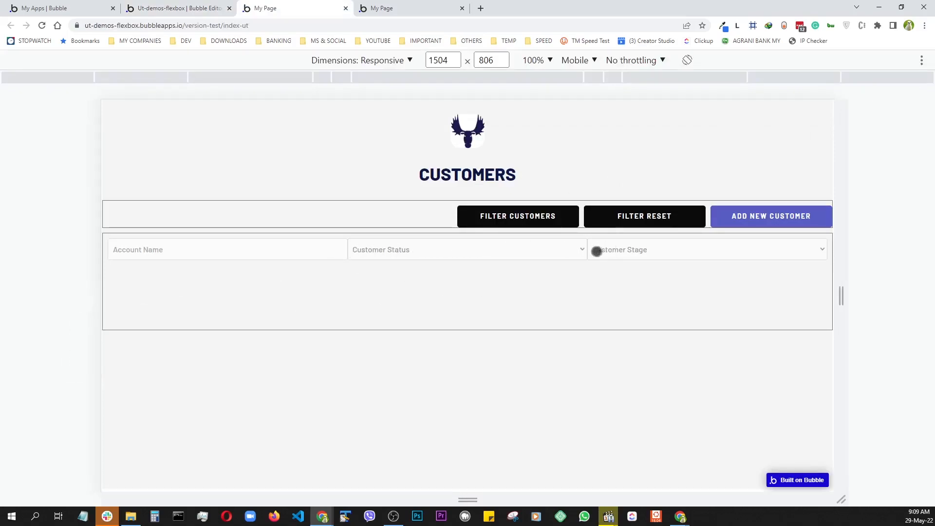
click(158, 8)
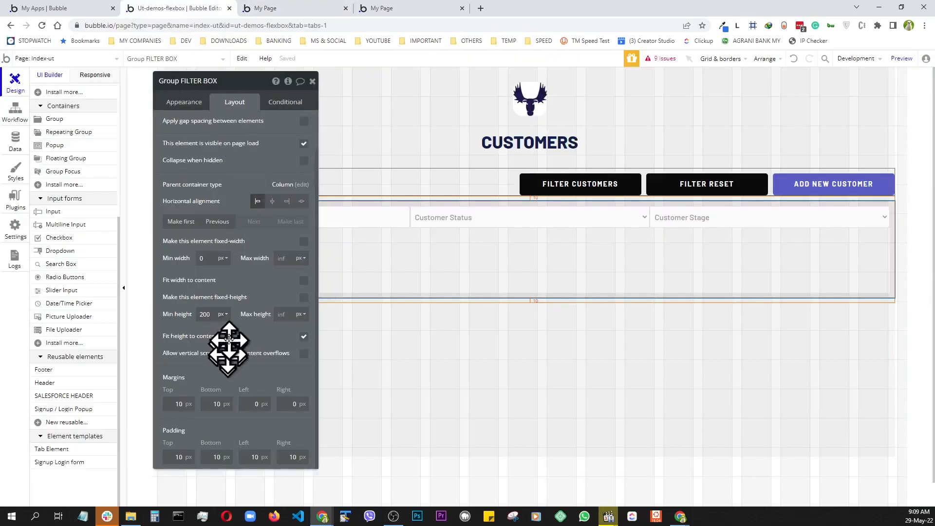
- Set a 5px left margin on the Customer Status and Customer Stage dropdowns, then reselect the filter group
click(480, 217)
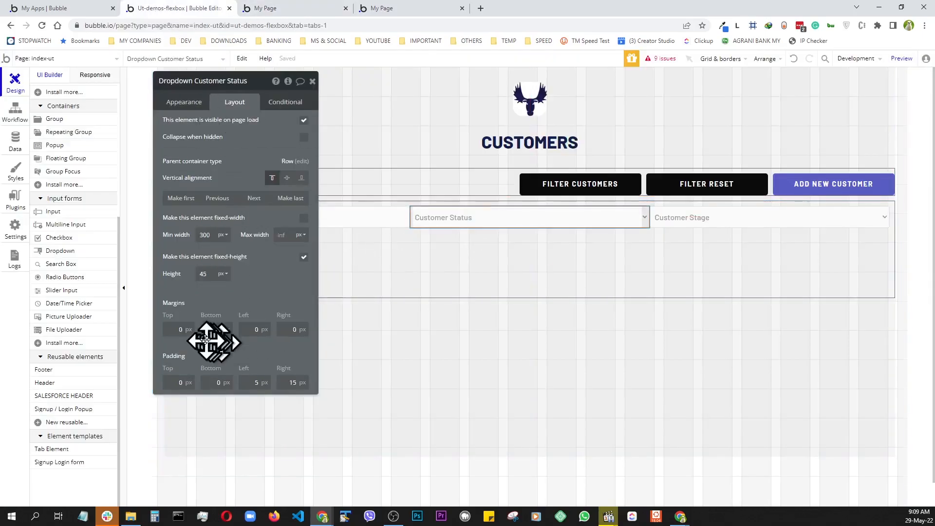
click(257, 334)
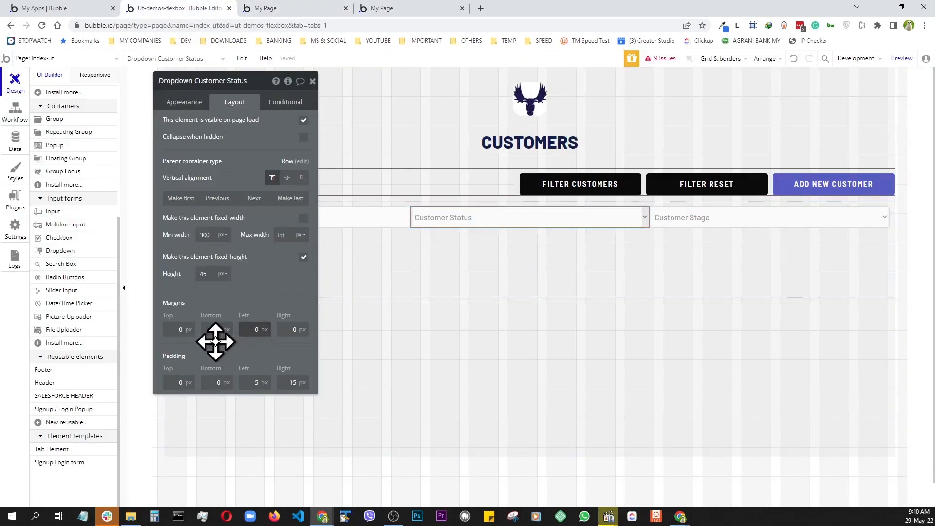
text(5)
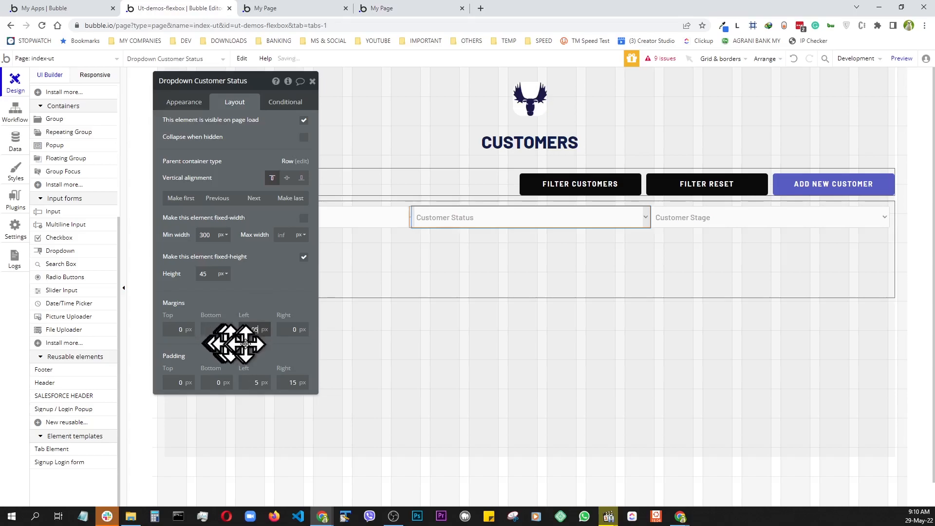
click(294, 334)
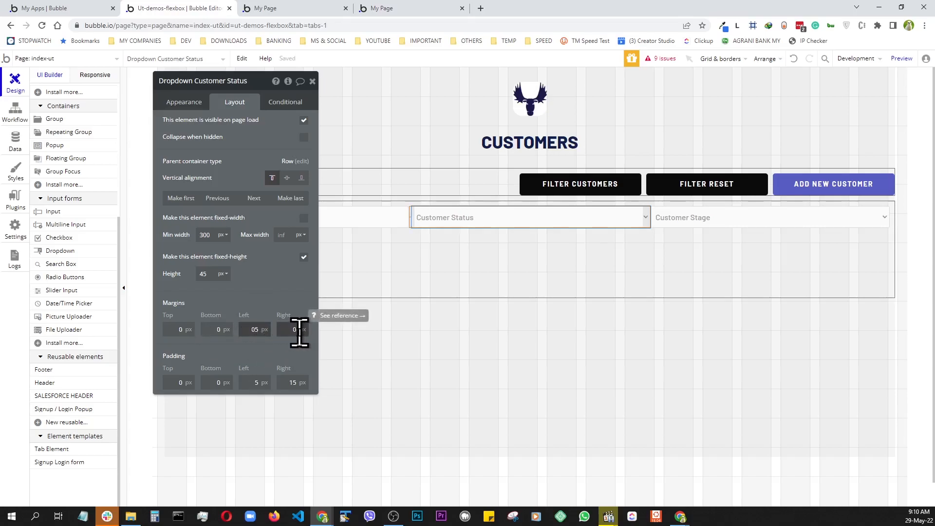
click(730, 222)
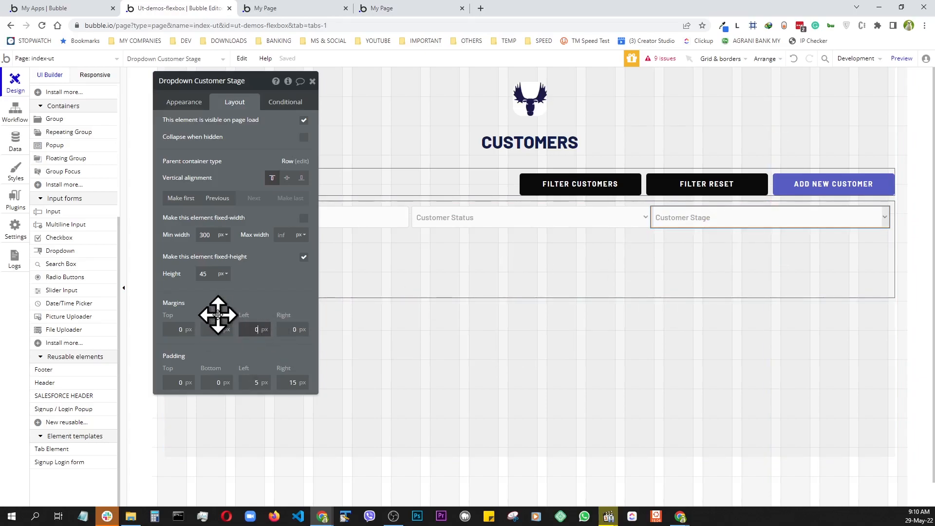
text(5)
click(262, 382)
text(5)
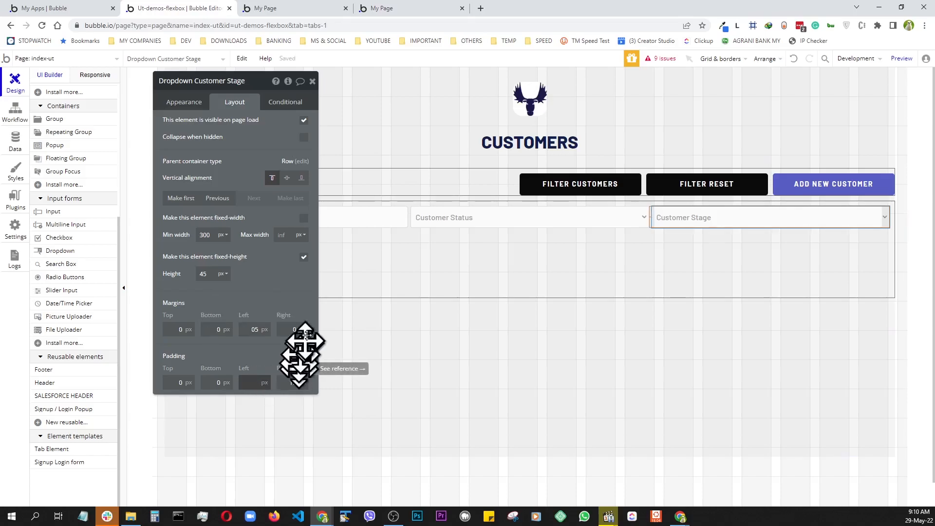
click(595, 218)
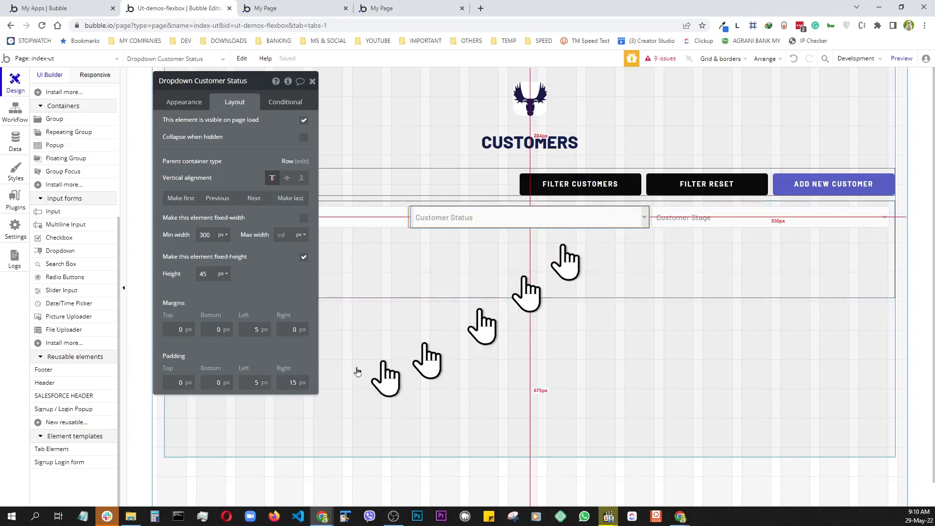
click(259, 382)
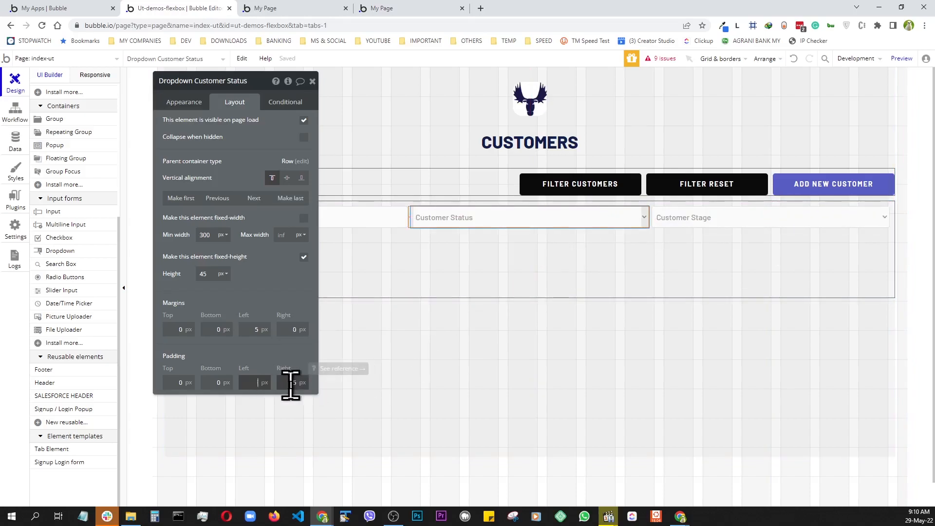
click(416, 266)
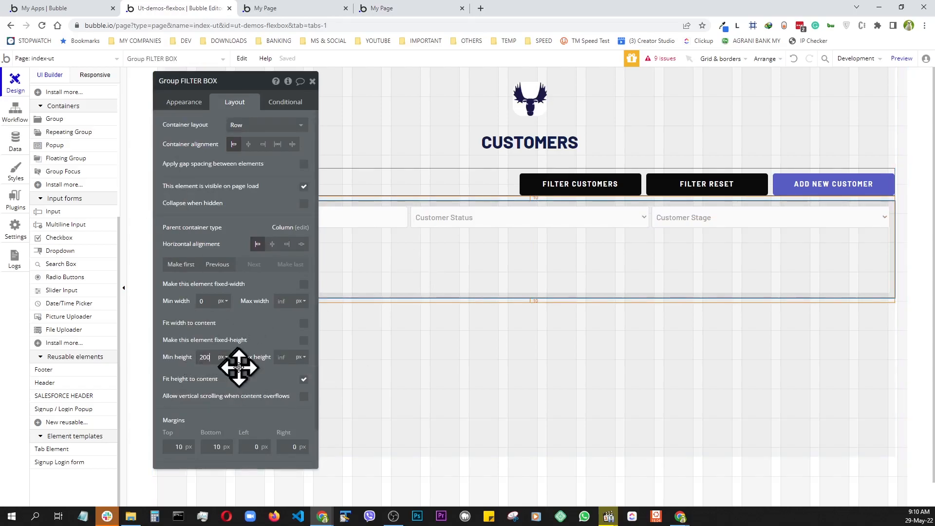
- Give the filter box a flat #999999 background at 20 opacity and preview the page
key(BackSpace)
key(BackSpace)
key(BackSpace)
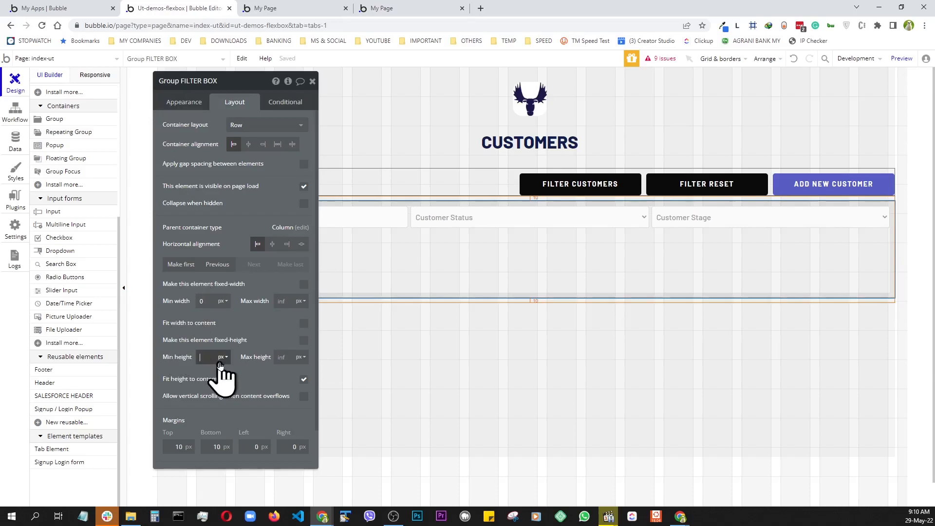
click(169, 111)
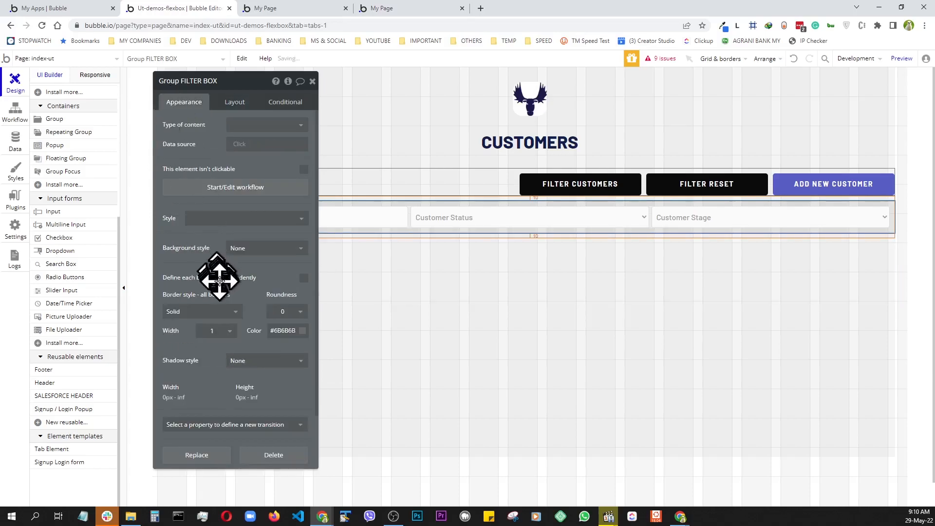
click(246, 248)
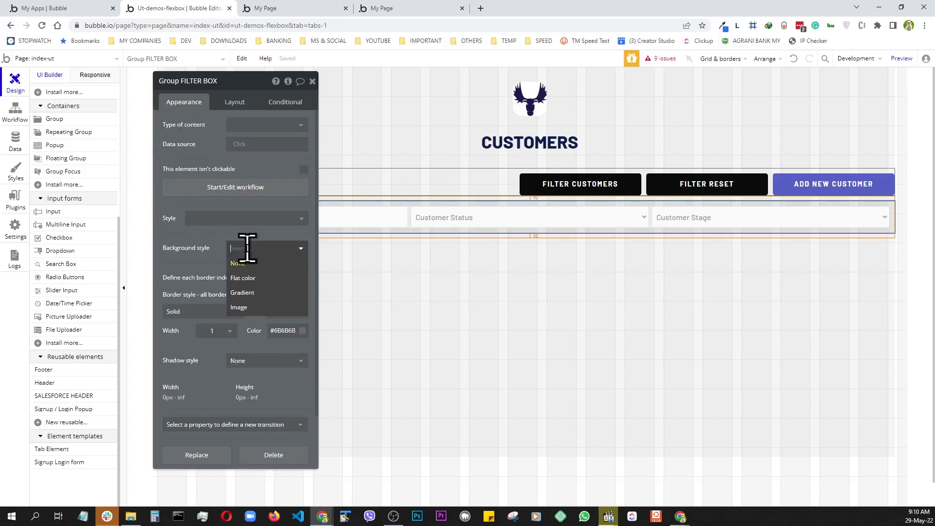
click(247, 279)
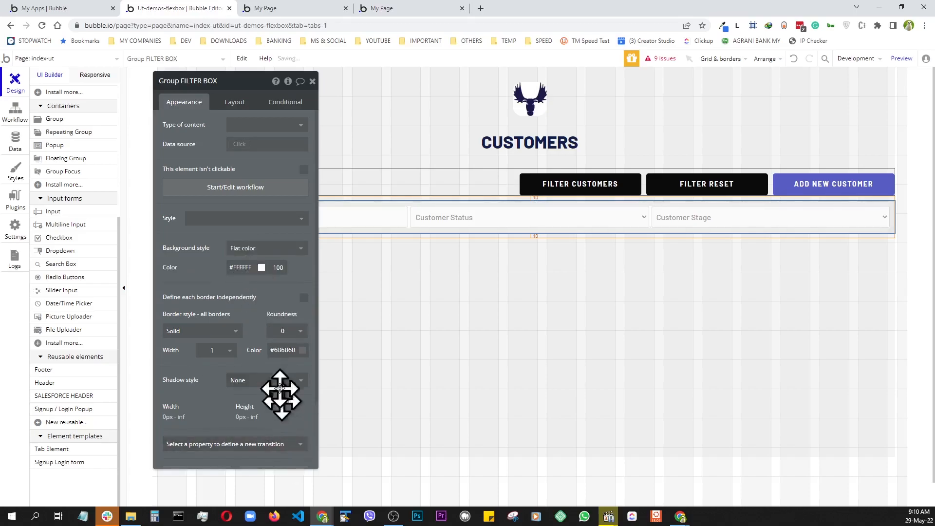
click(260, 267)
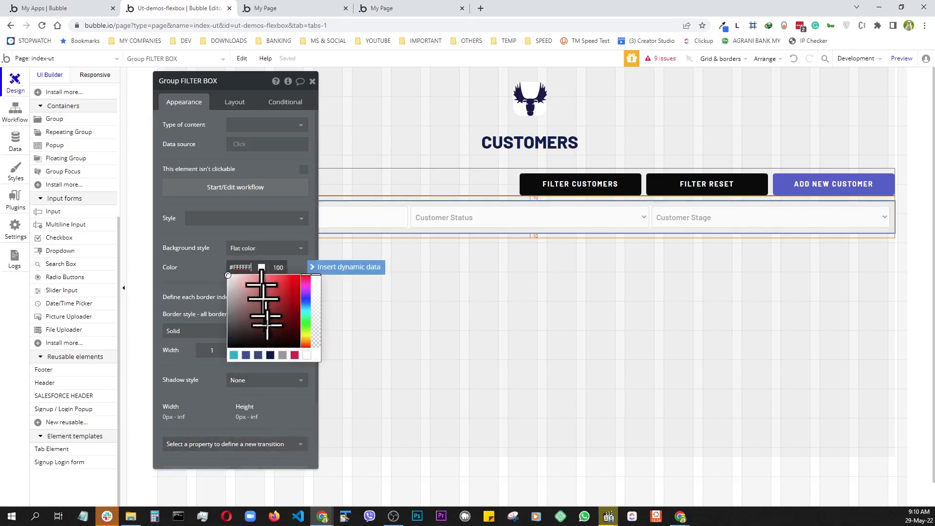
click(283, 355)
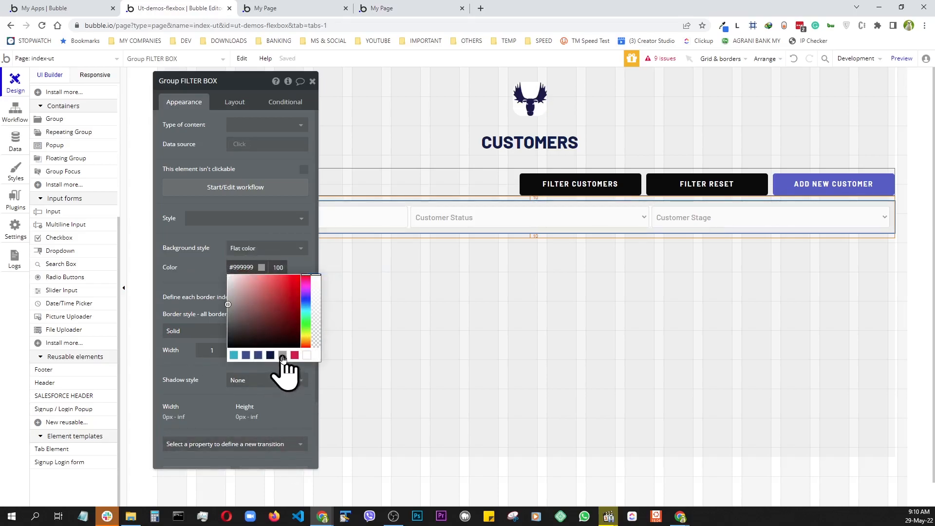
click(278, 267)
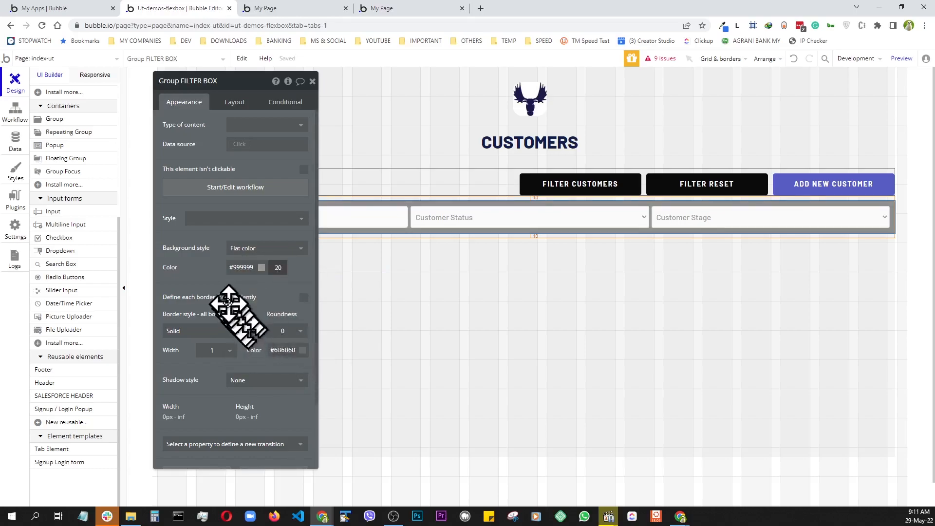
click(207, 283)
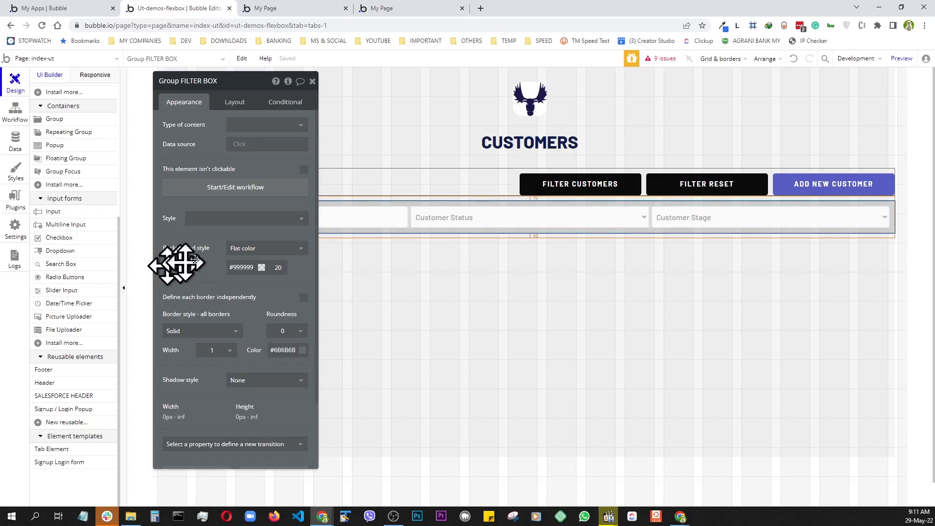
click(901, 59)
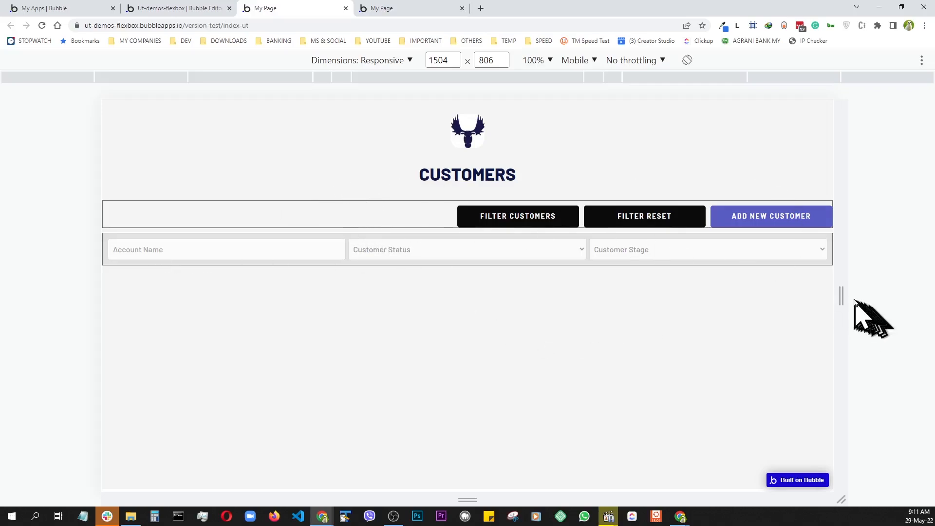
- Narrow the preview viewport until the filter fields stack, then widen it slightly again
drag(841, 295, 602, 314)
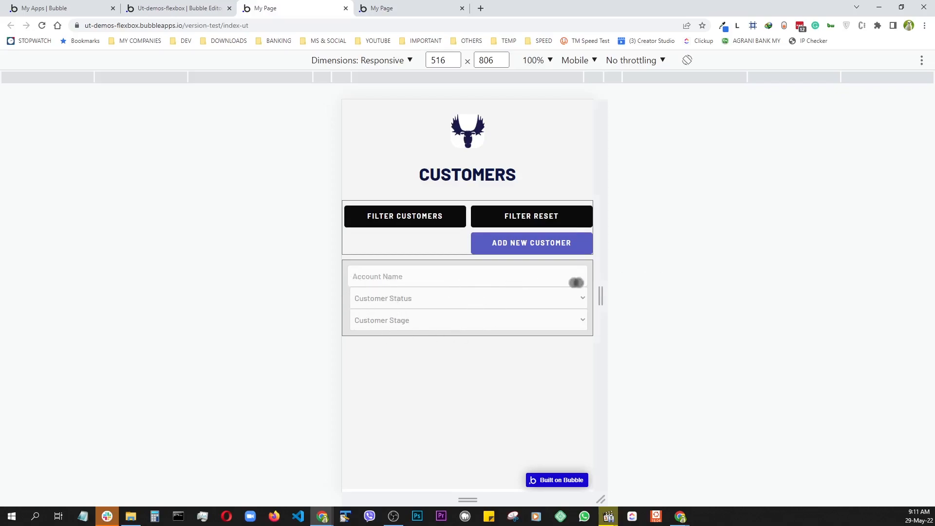
mouse_move(604, 298)
mouse_down()
mouse_move(687, 305)
mouse_move(618, 302)
mouse_up()
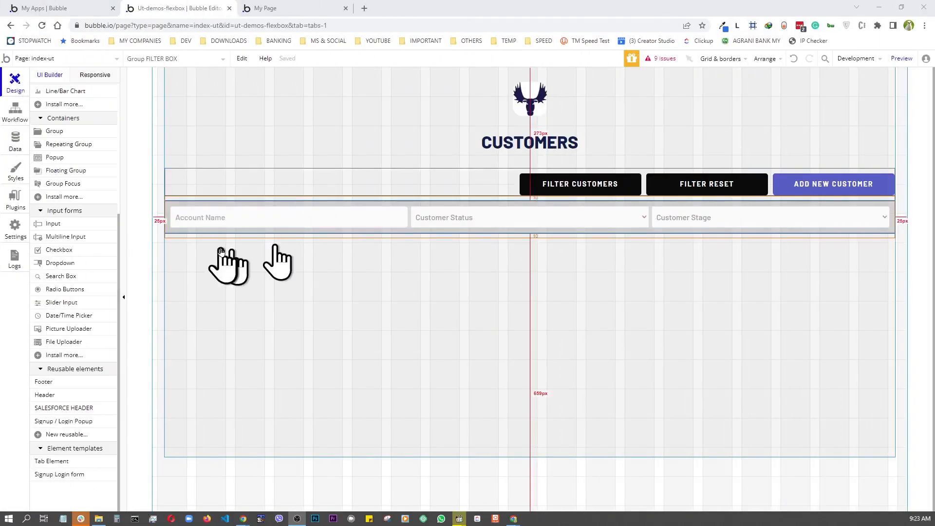
- Set the Account Name input's left margin to 5
click(260, 218)
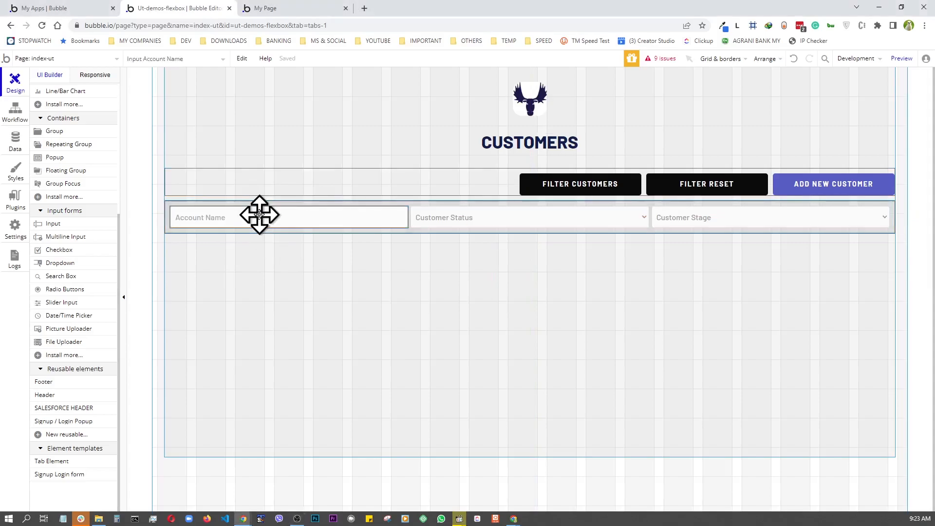
double_click(260, 215)
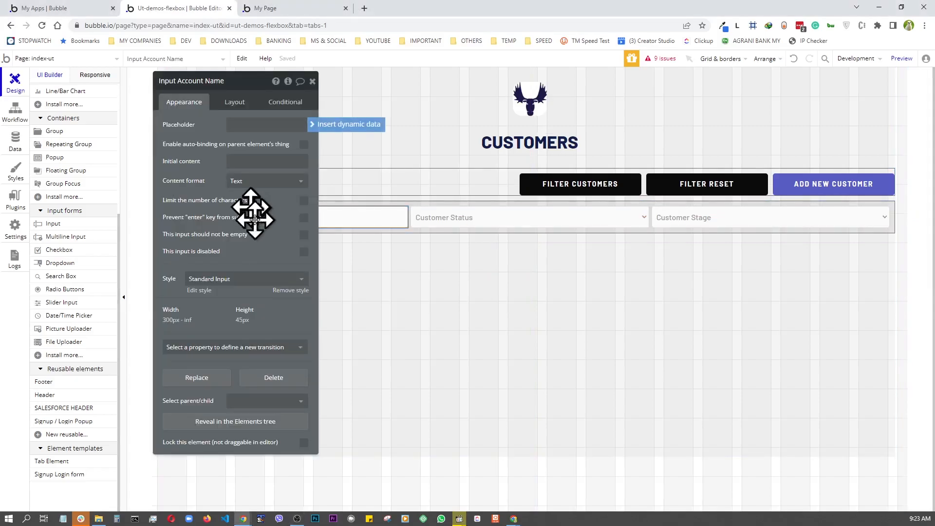
click(238, 109)
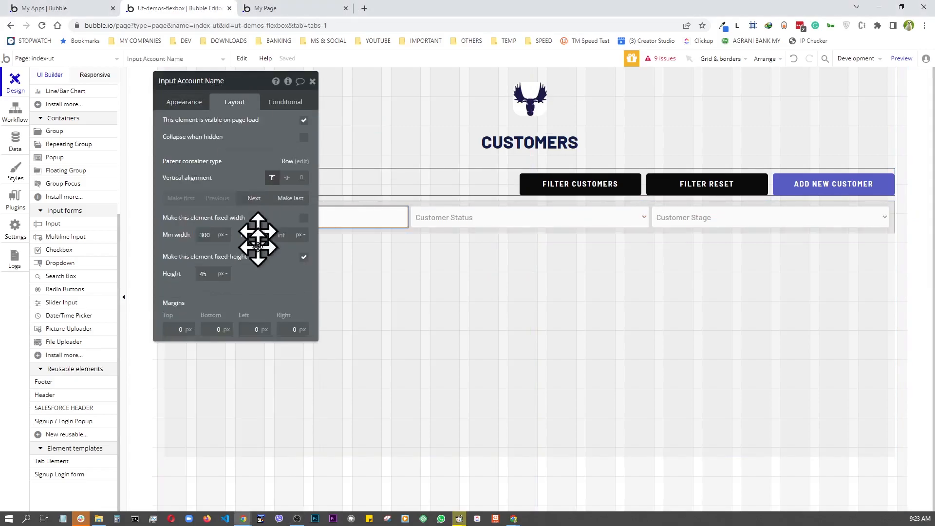
click(255, 329)
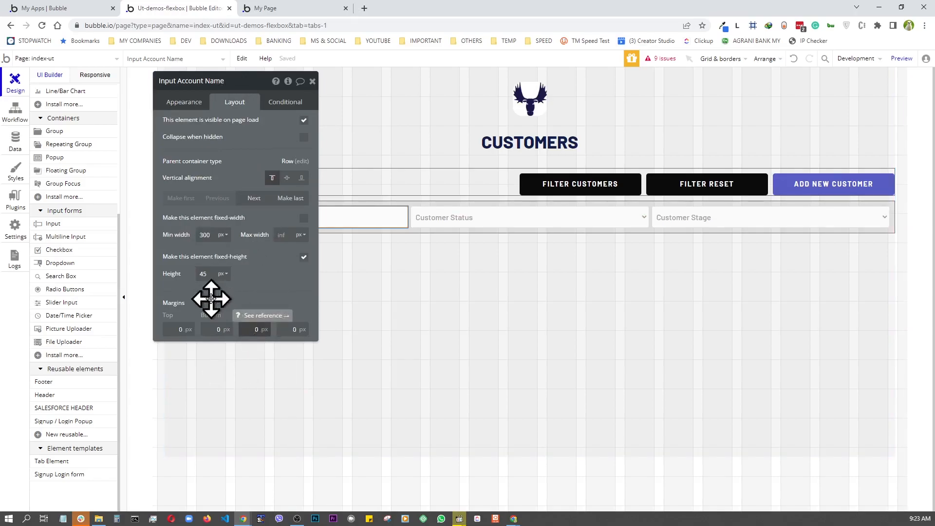
text(5)
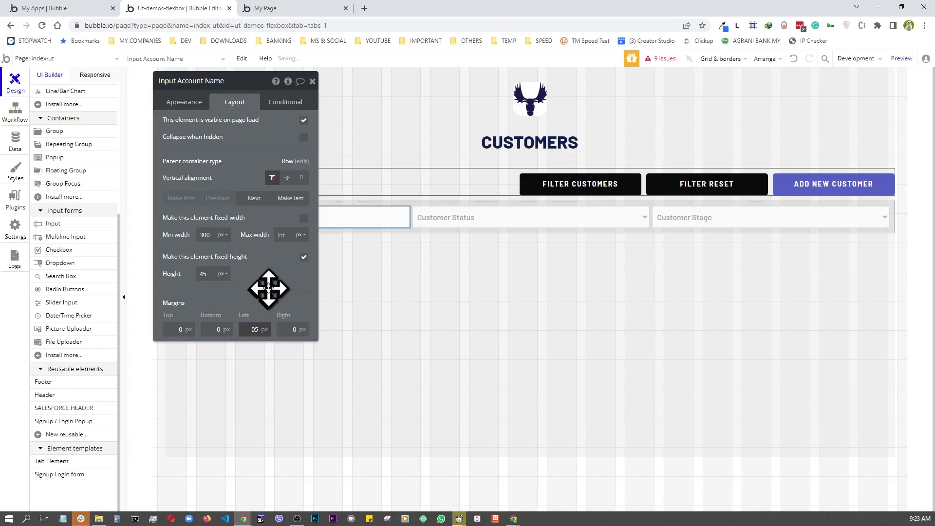
click(312, 81)
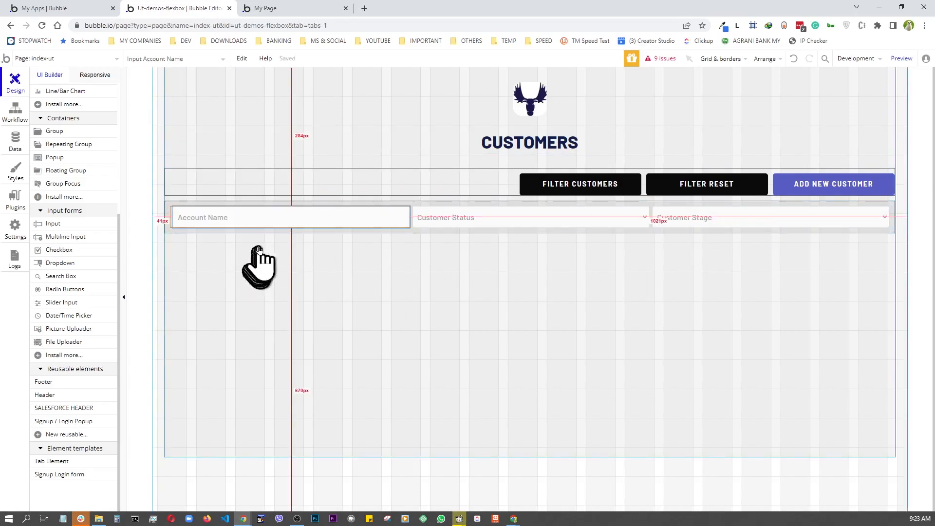
- Preview the page, resizing the viewport narrower then wider to 1330 px to check rewrapping
click(901, 58)
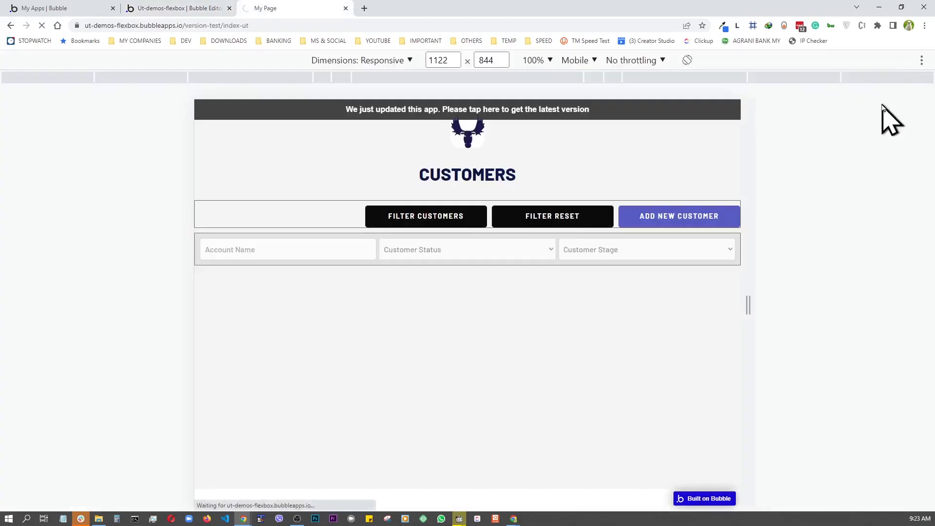
drag(749, 307, 618, 325)
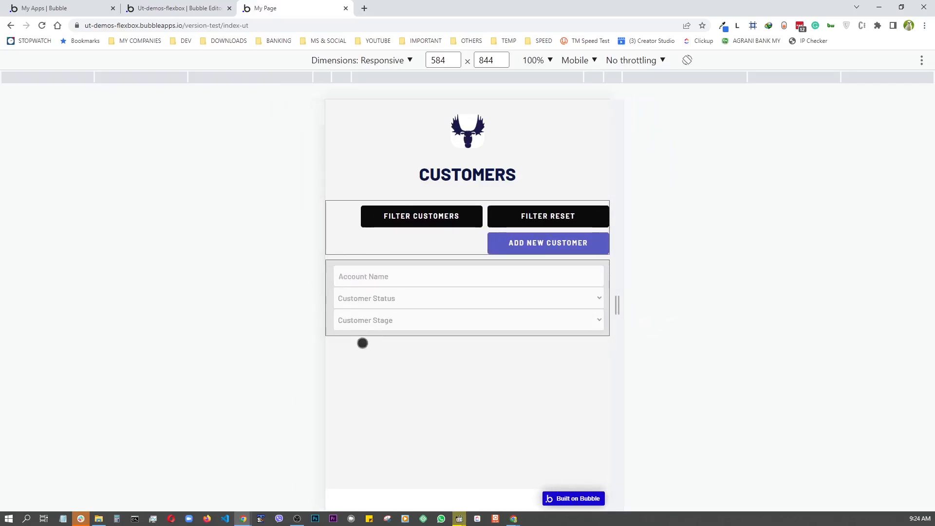
drag(617, 305, 802, 321)
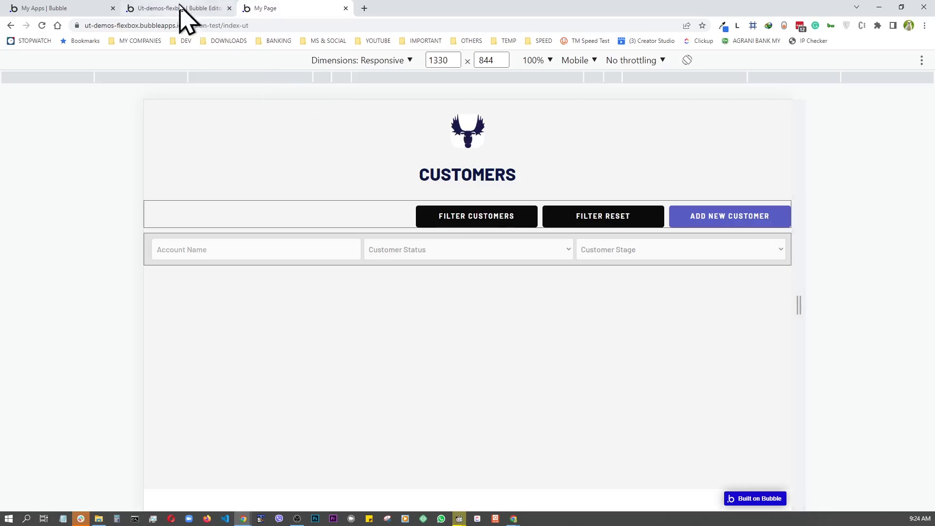
click(182, 8)
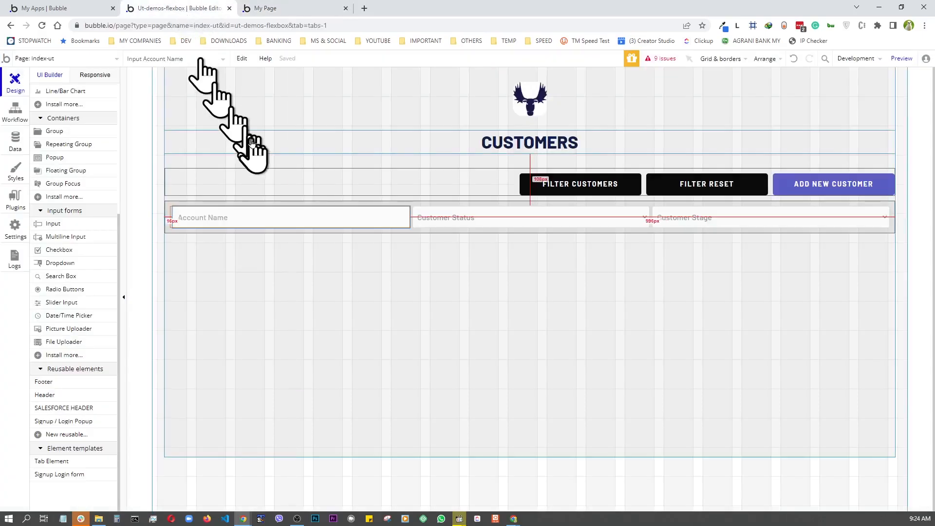
- Set the BUTTON BOX border style to None and check the borderless buttons at different preview widths
double_click(259, 171)
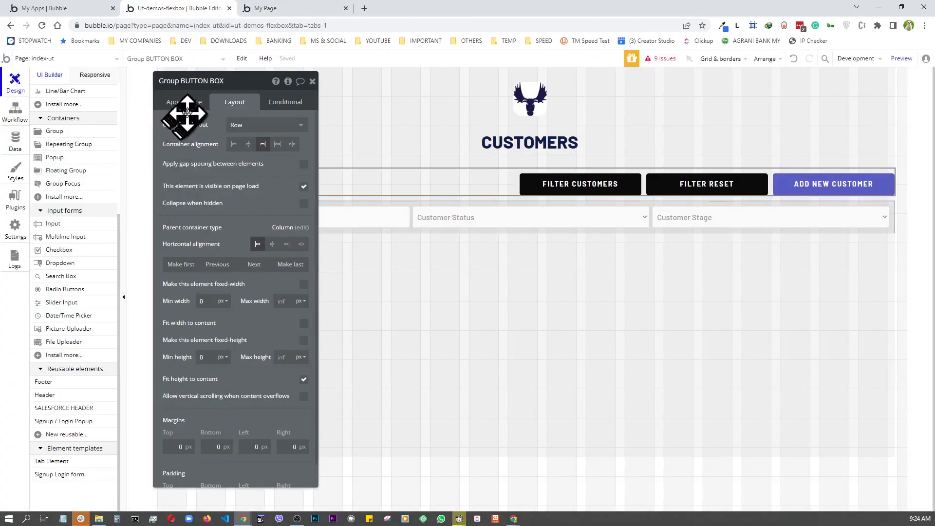
click(187, 107)
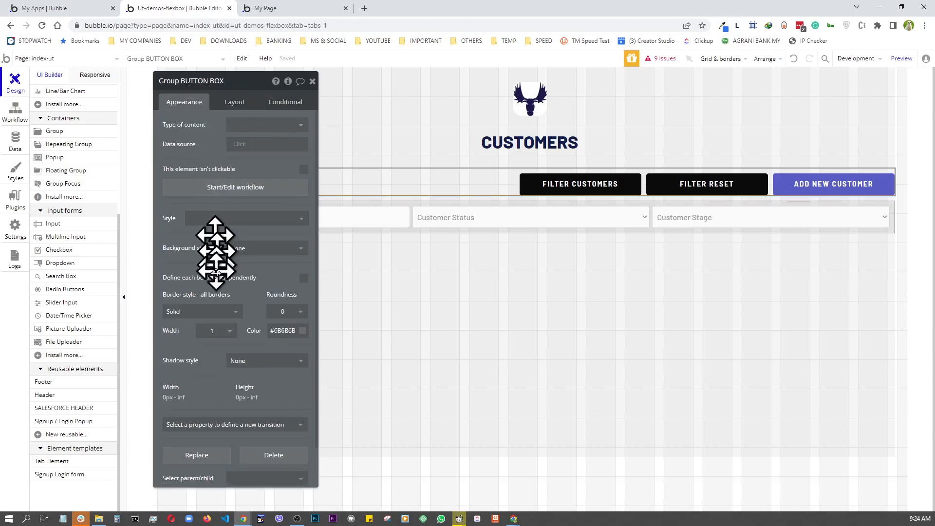
click(228, 314)
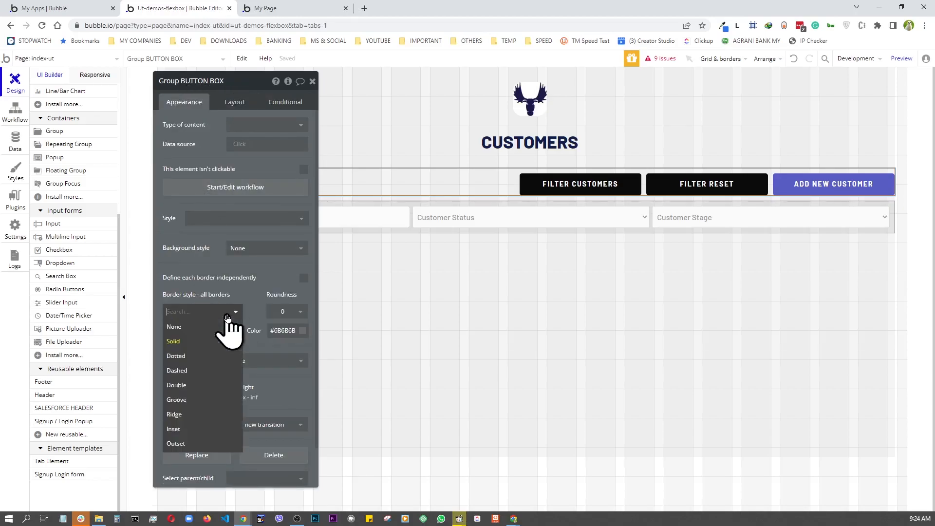
click(189, 323)
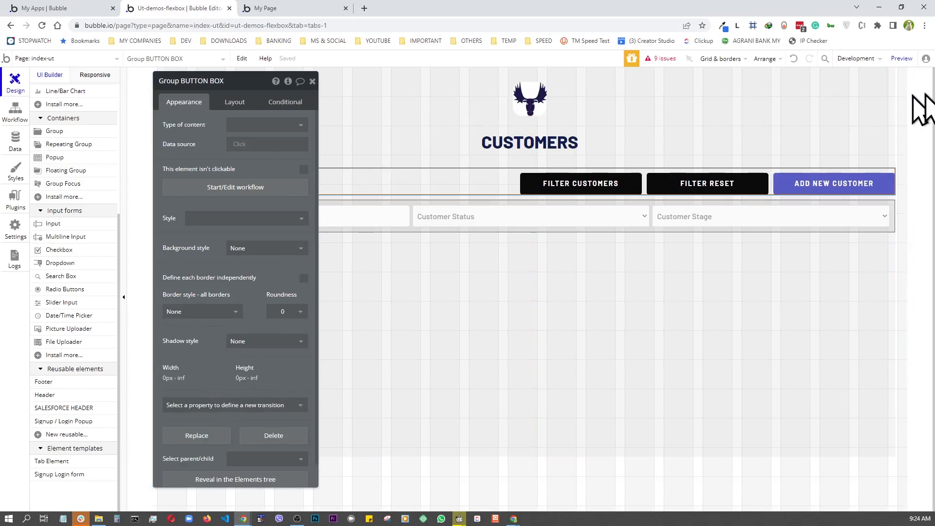
click(902, 59)
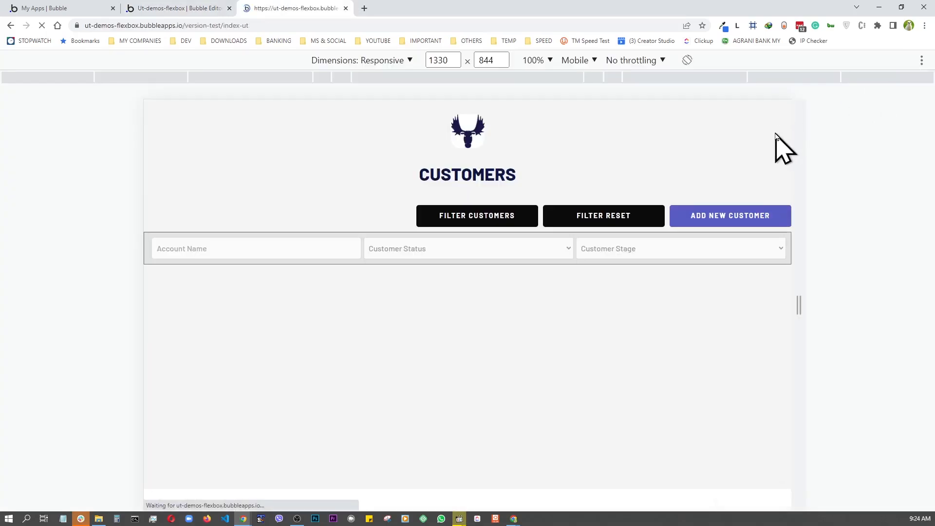
drag(798, 305, 824, 397)
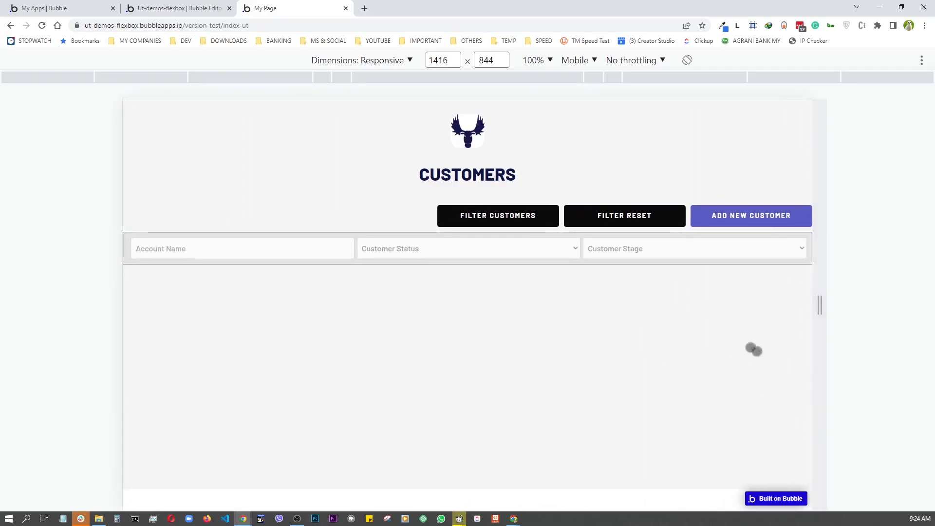
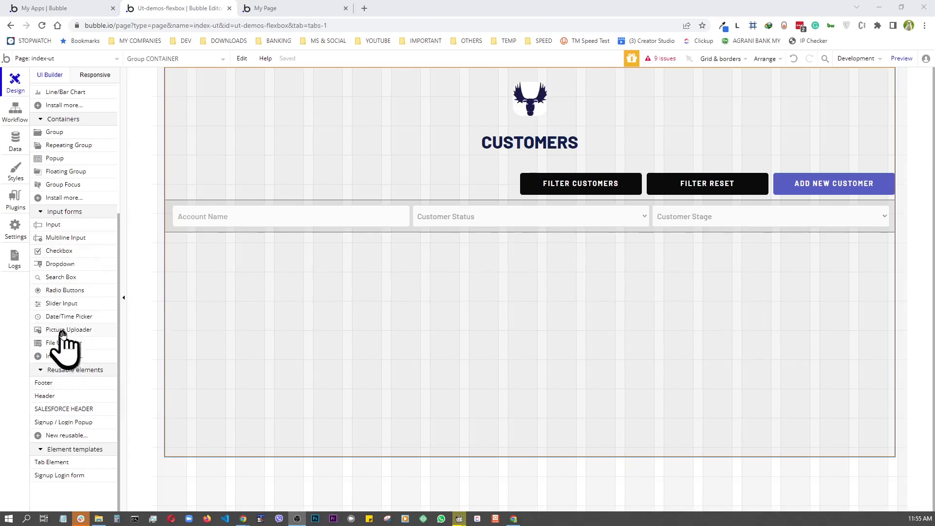
- Place a repeating group under the filters and name it CUSTOMER DATA
scroll(68, 324, up, 4)
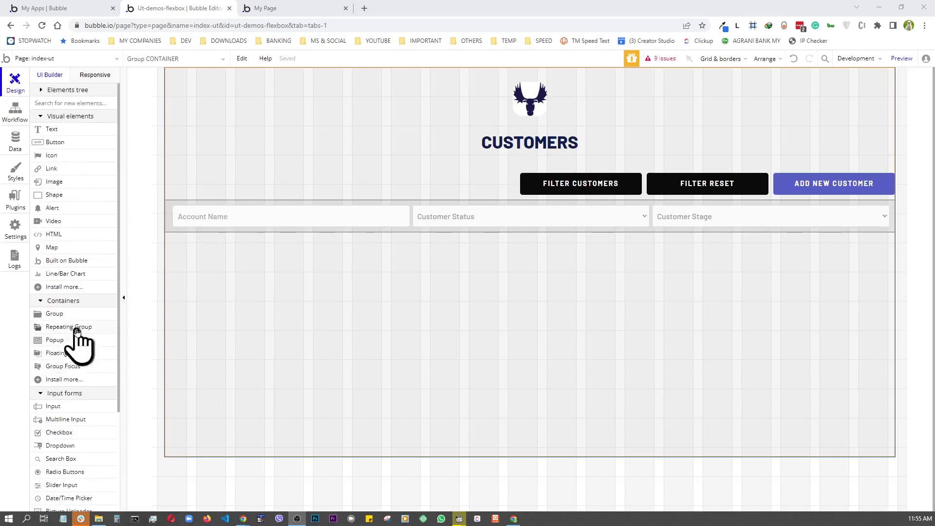
click(73, 327)
click(287, 294)
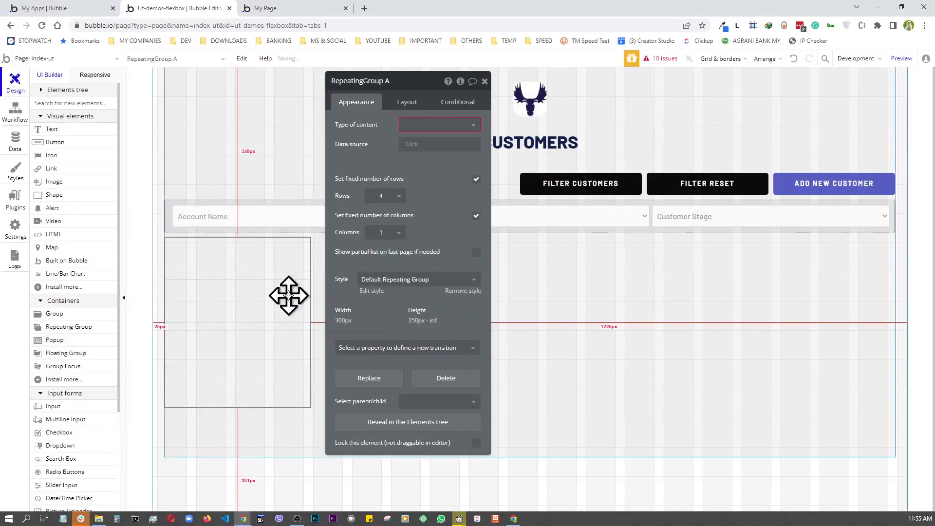
click(410, 83)
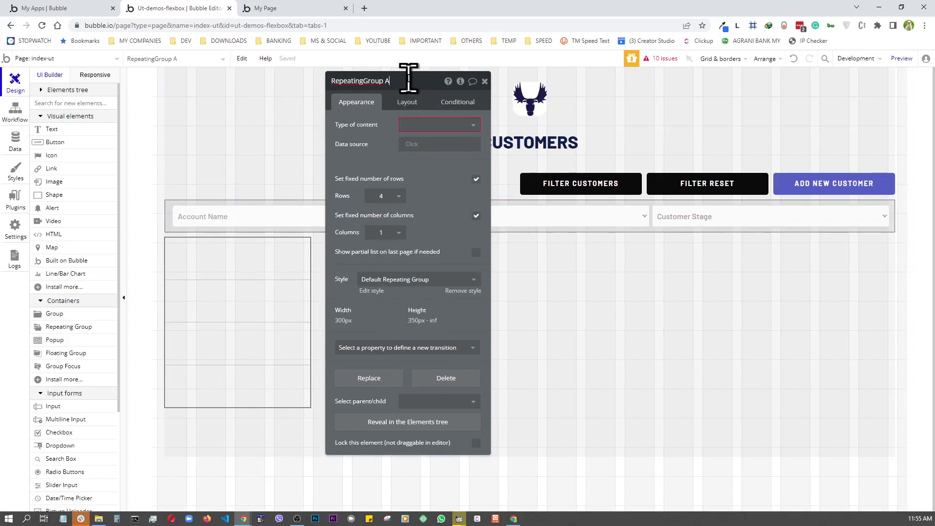
key(BackSpace)
text(CUSTOMER DATA)
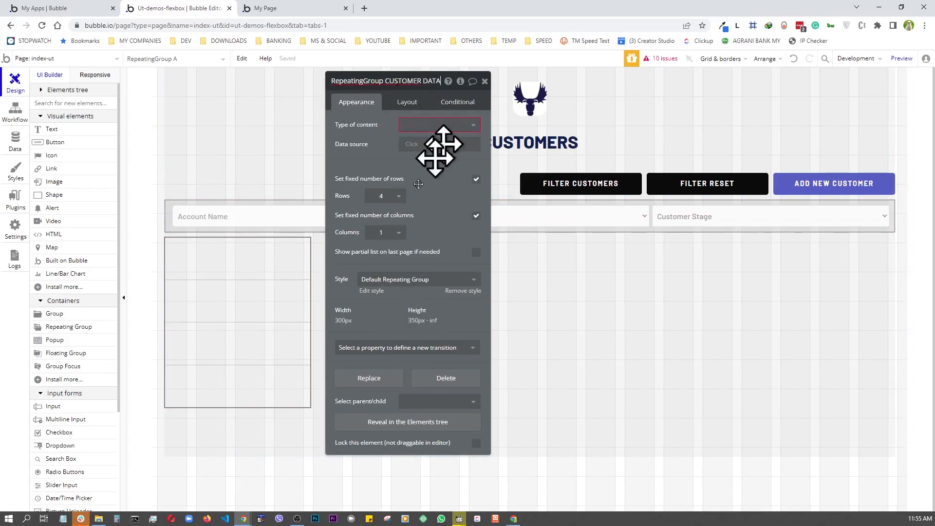
click(440, 160)
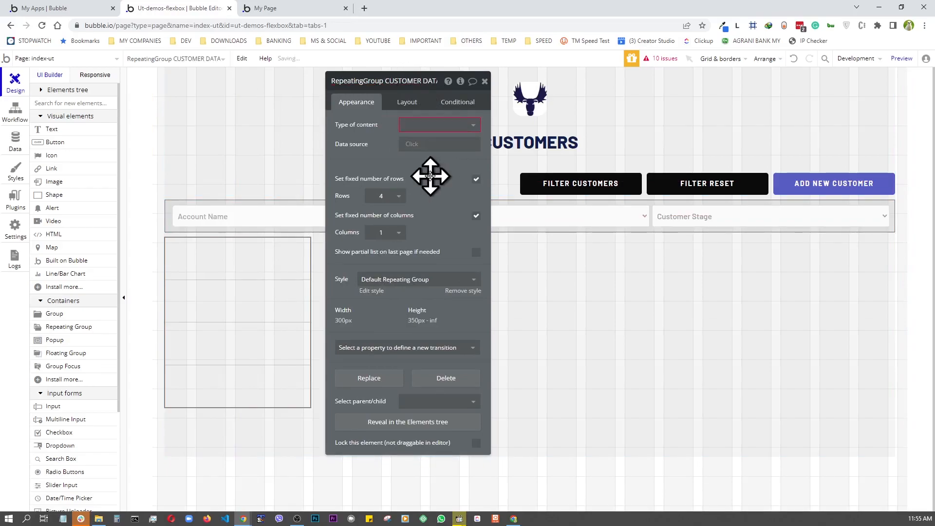
- Set its content type to Customer and data source to Do a search for Customers
click(440, 125)
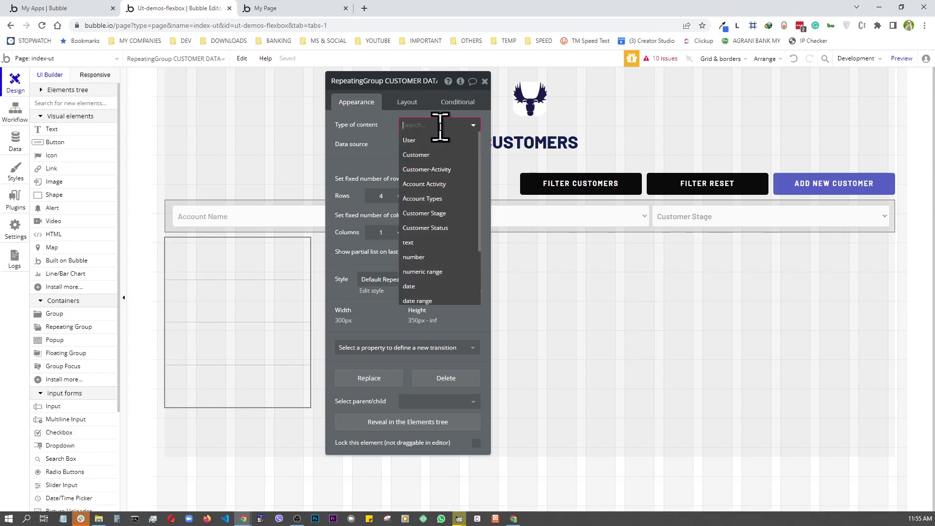
click(427, 157)
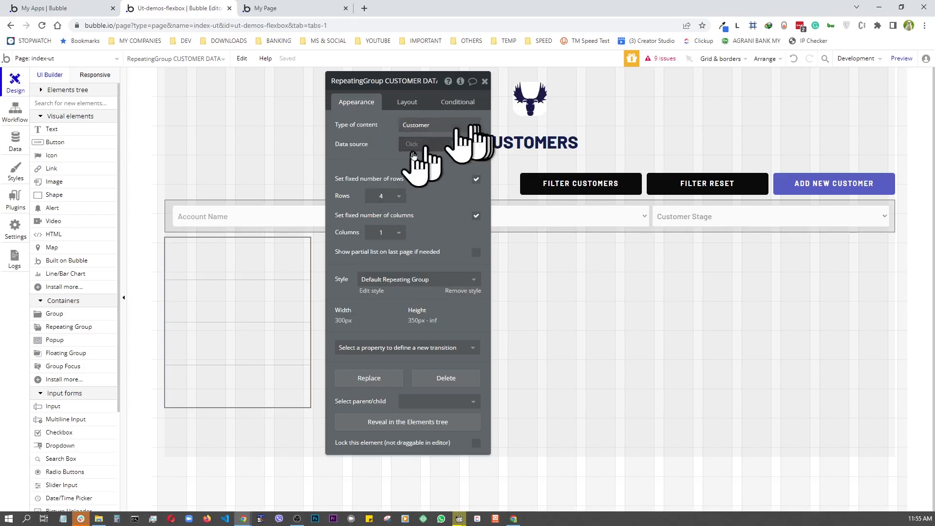
click(412, 144)
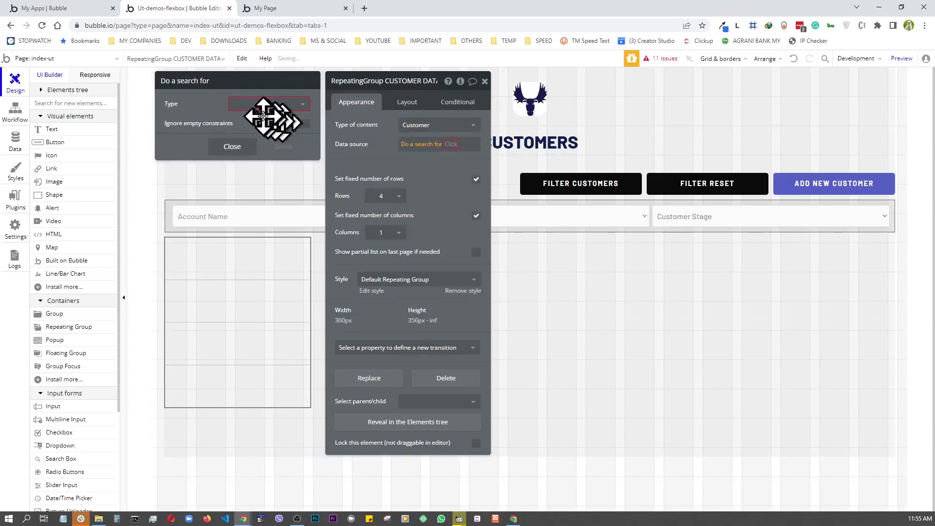
click(264, 104)
click(253, 139)
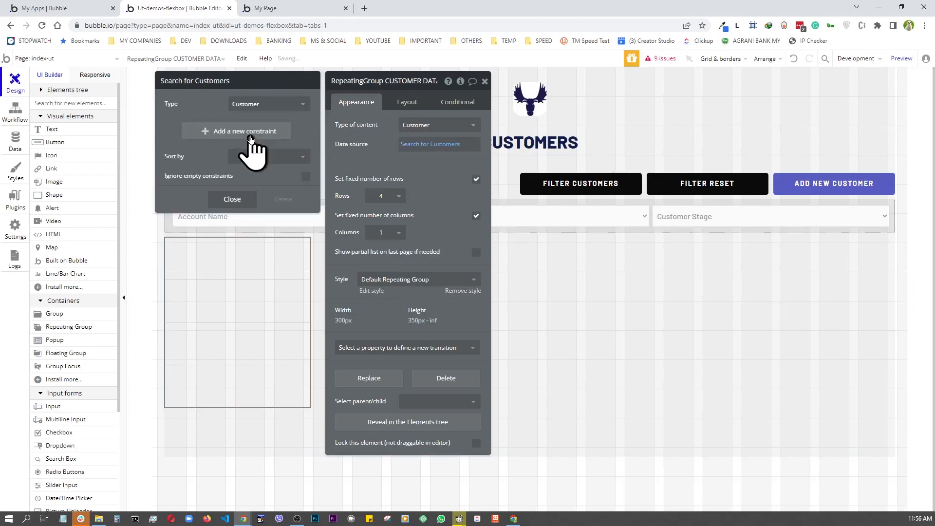
click(233, 200)
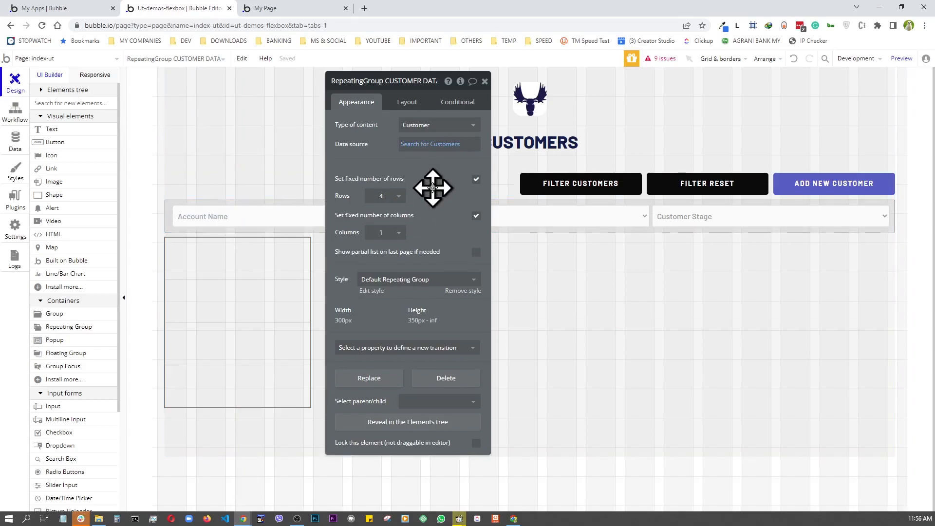
- Turn off fixed row count and fixed width, and set the minimum width to 0
click(476, 180)
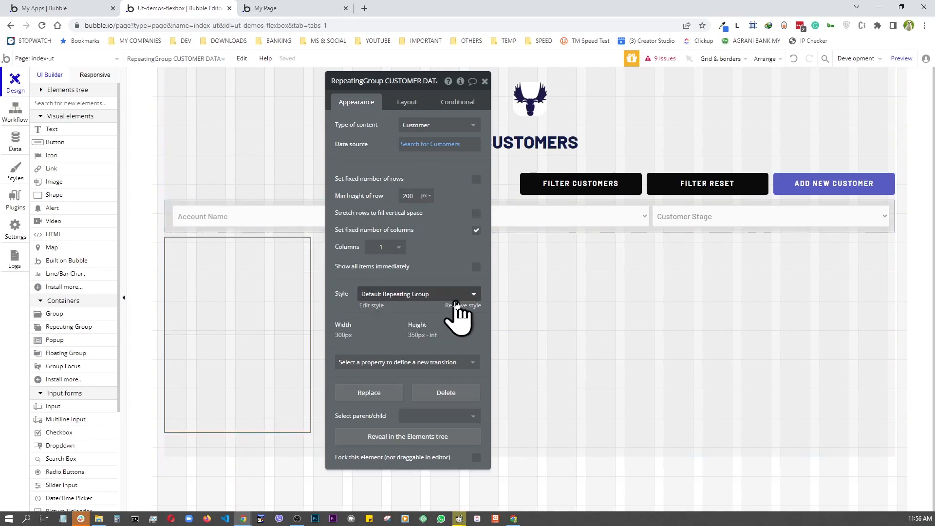
click(415, 107)
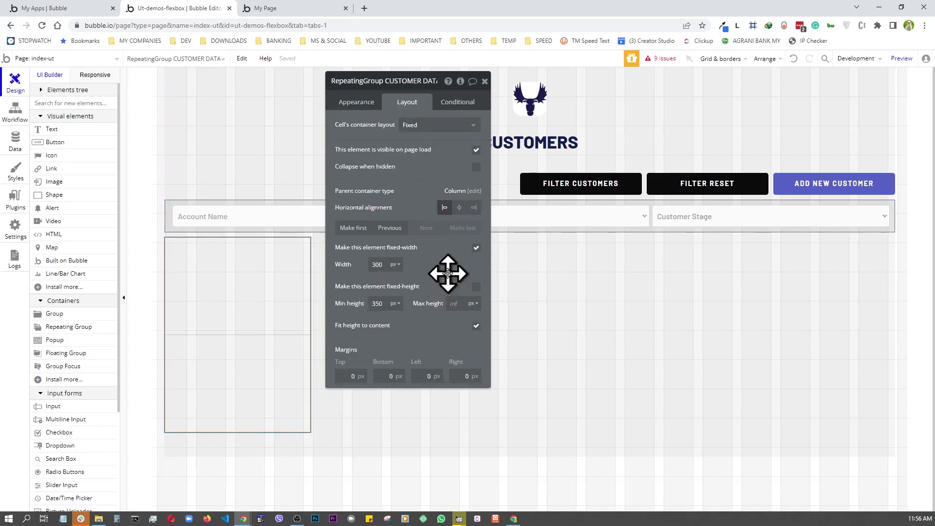
click(476, 247)
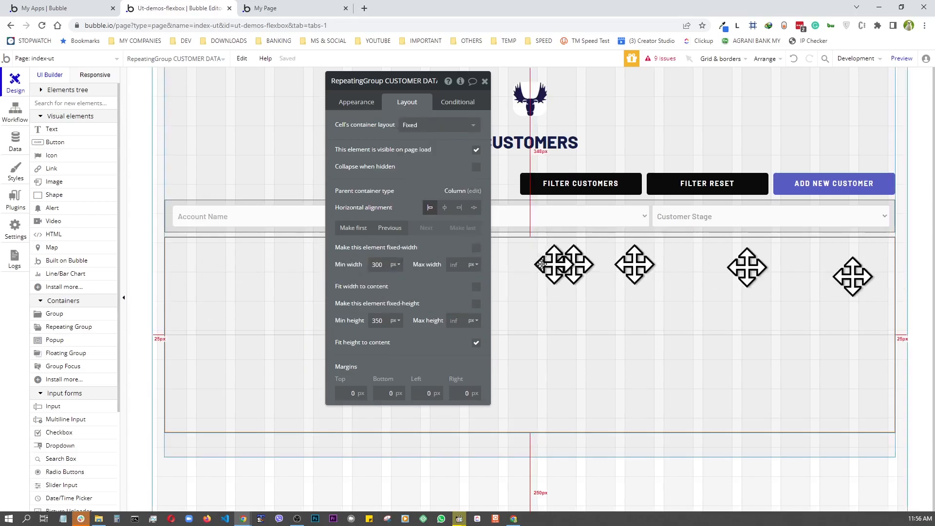
click(385, 267)
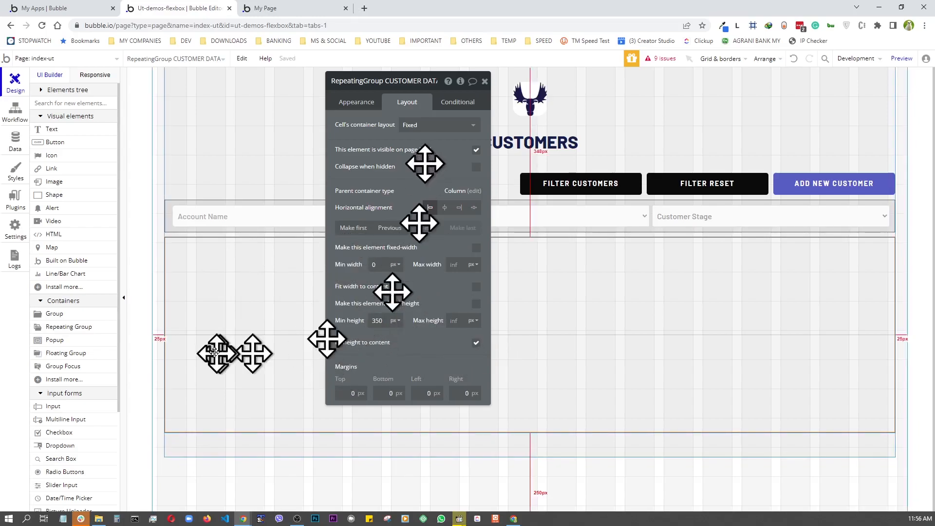
- Set the cell container layout to Column and check the live Customers page
click(416, 128)
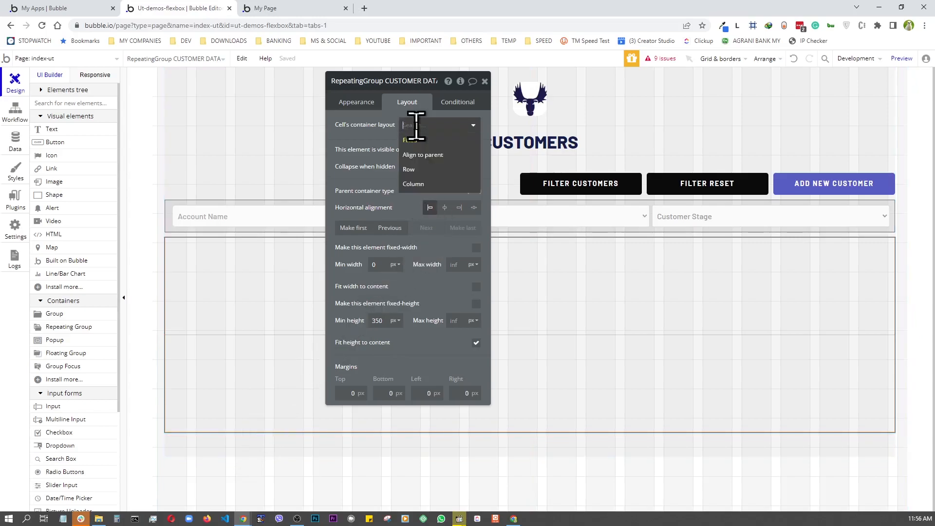
click(414, 184)
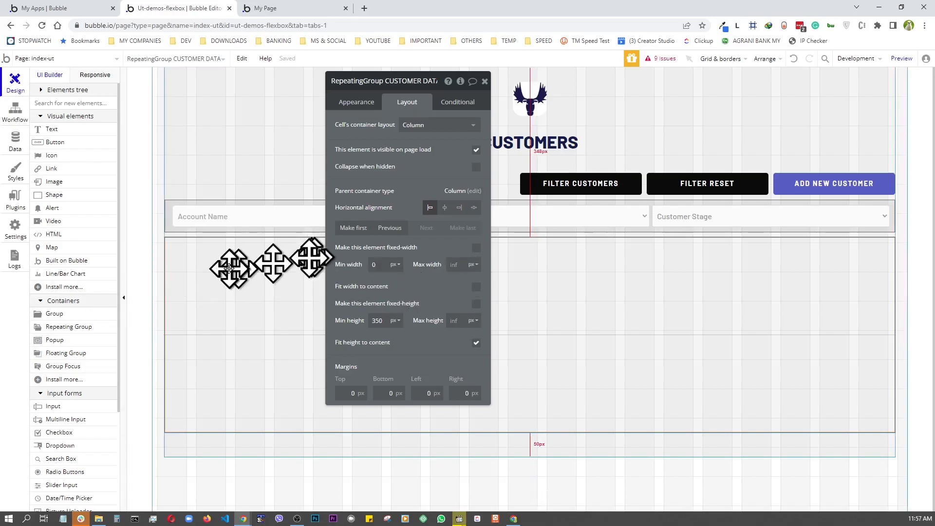
click(485, 81)
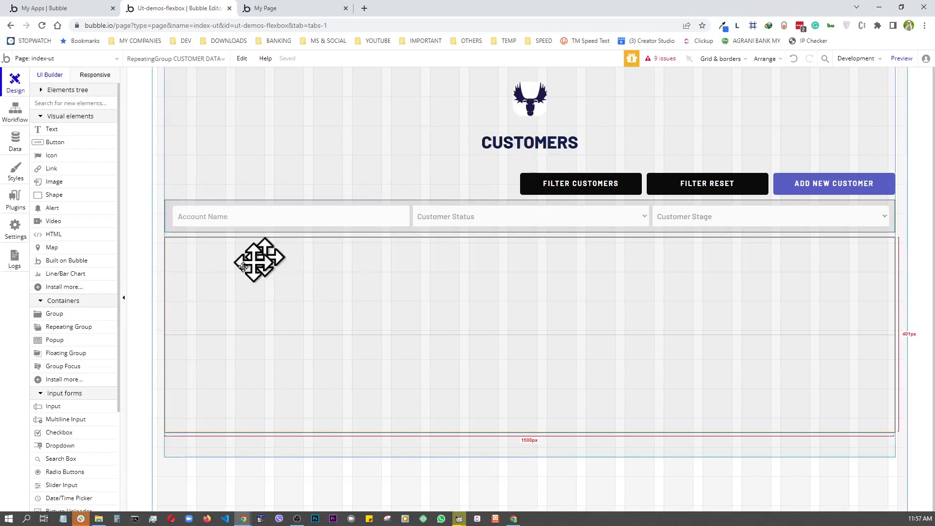
key(ctrl+Tab)
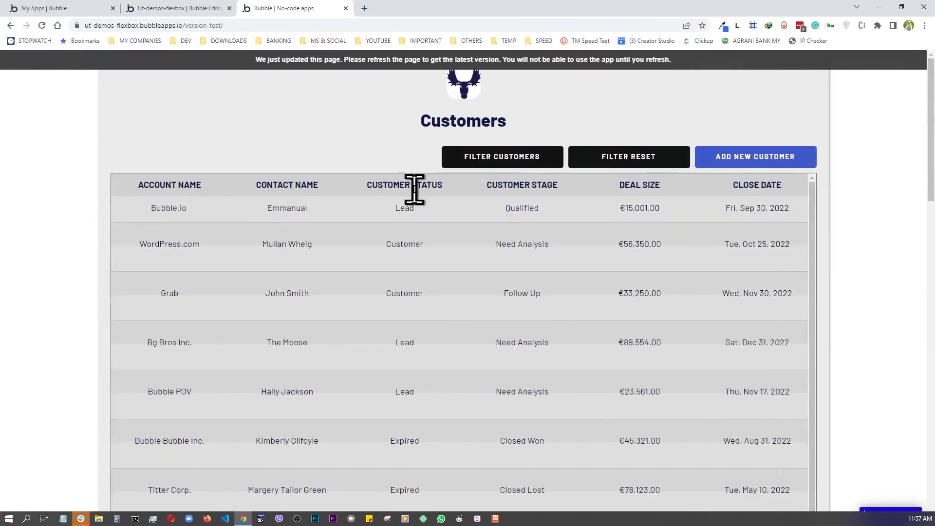
key(ctrl+shift+Tab)
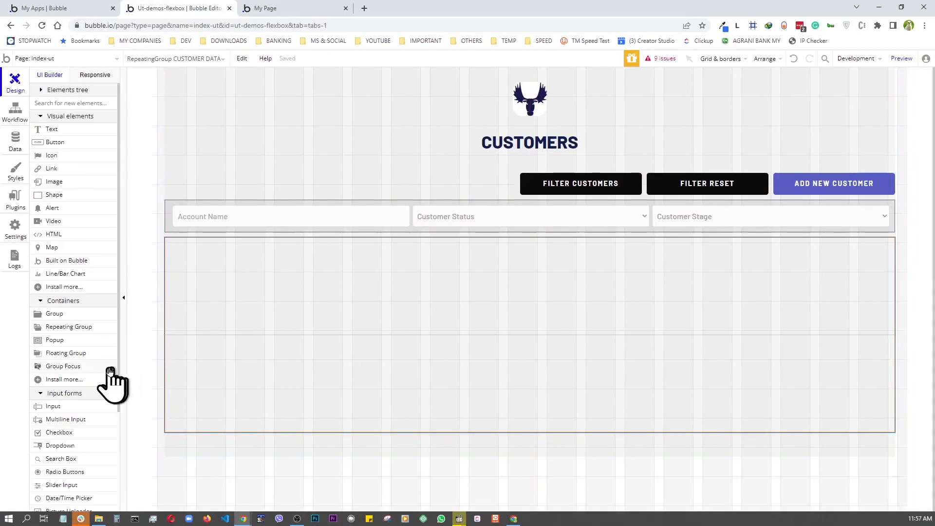
- Add a row-layout group inside the repeating group's cell, with no fixed width and minimum width 0
click(59, 314)
click(224, 275)
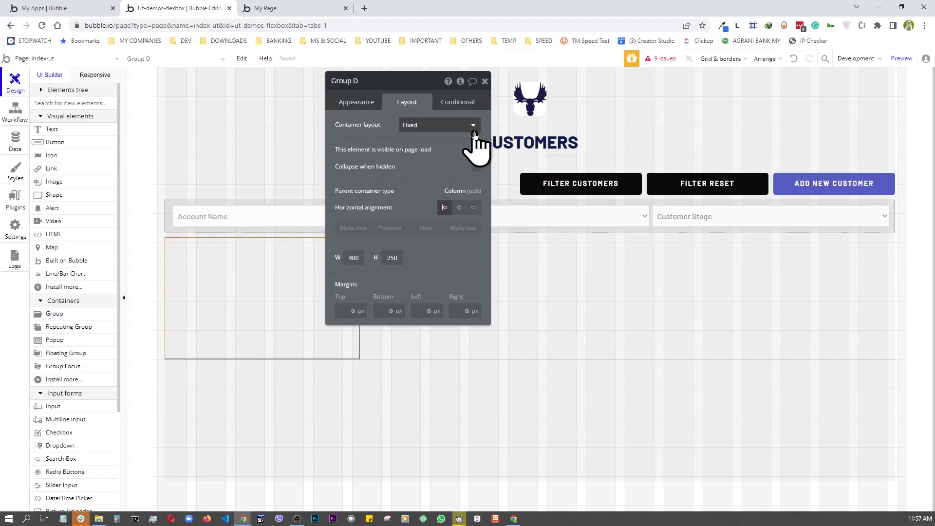
click(469, 126)
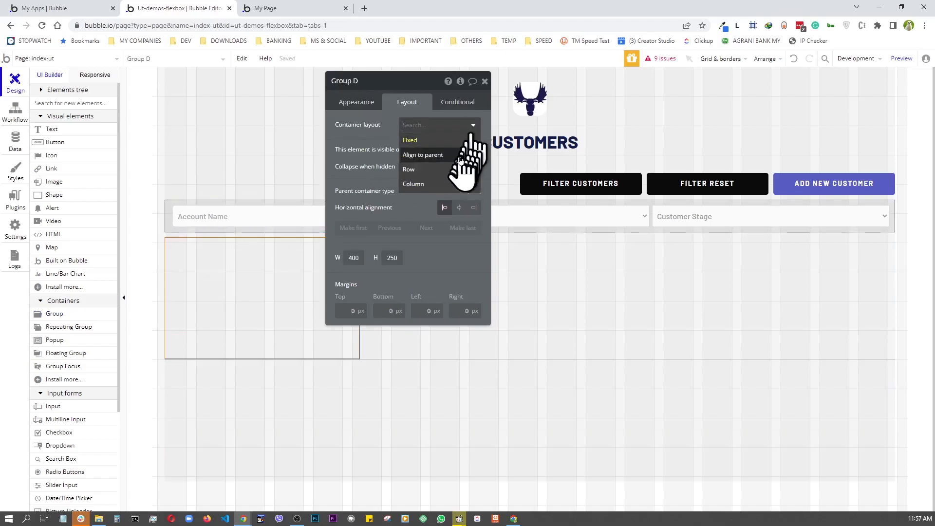
click(414, 170)
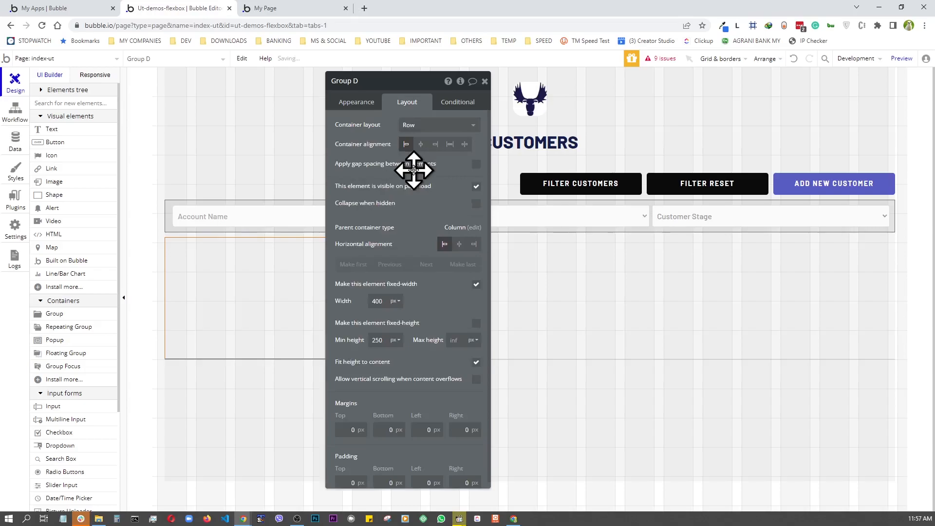
click(475, 285)
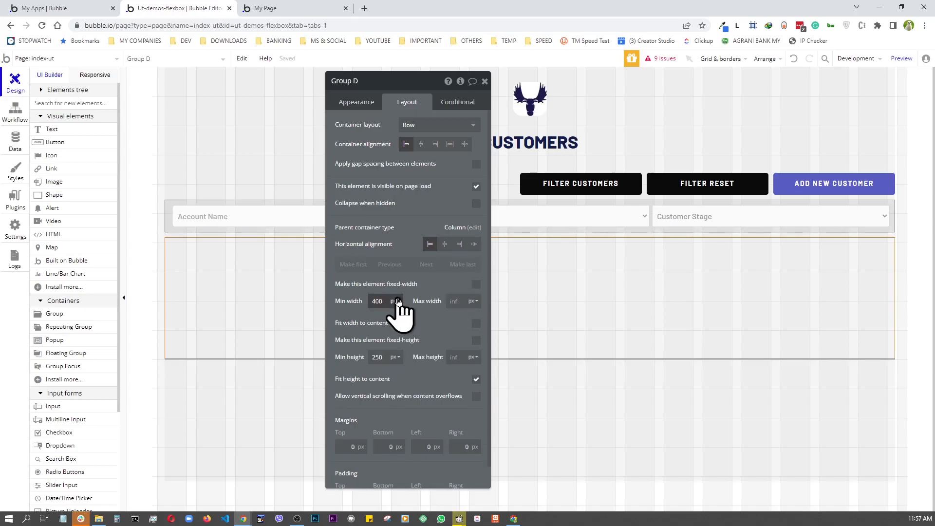
key(BackSpace)
key(BackSpace)
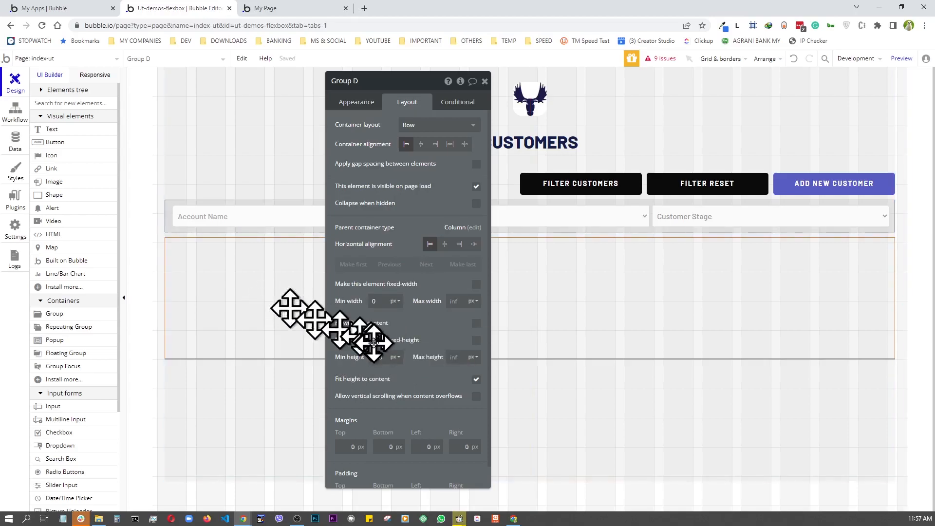
- Remove the group's preset style and give it a solid border
click(353, 105)
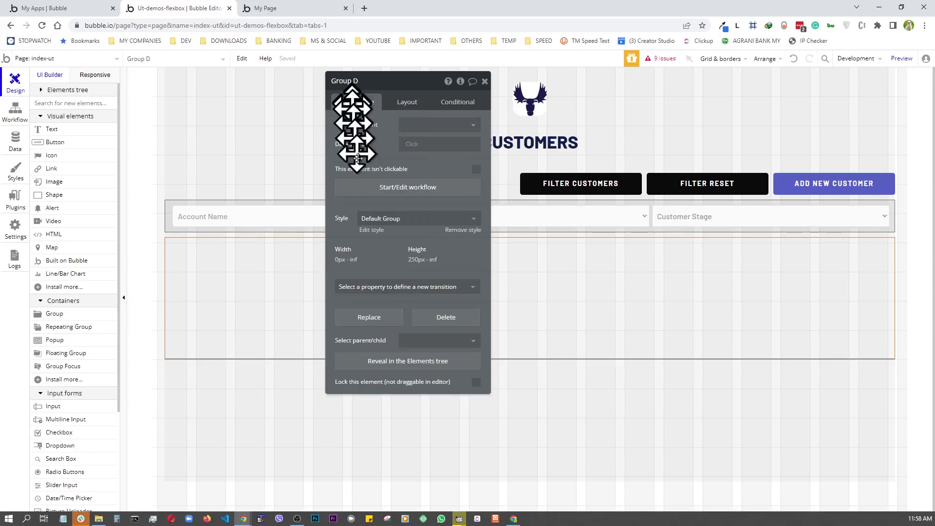
click(464, 230)
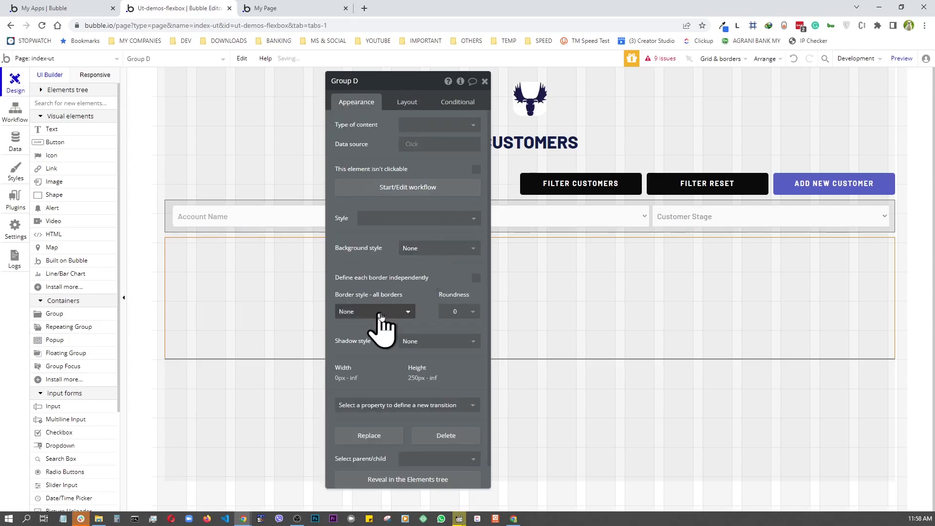
click(361, 314)
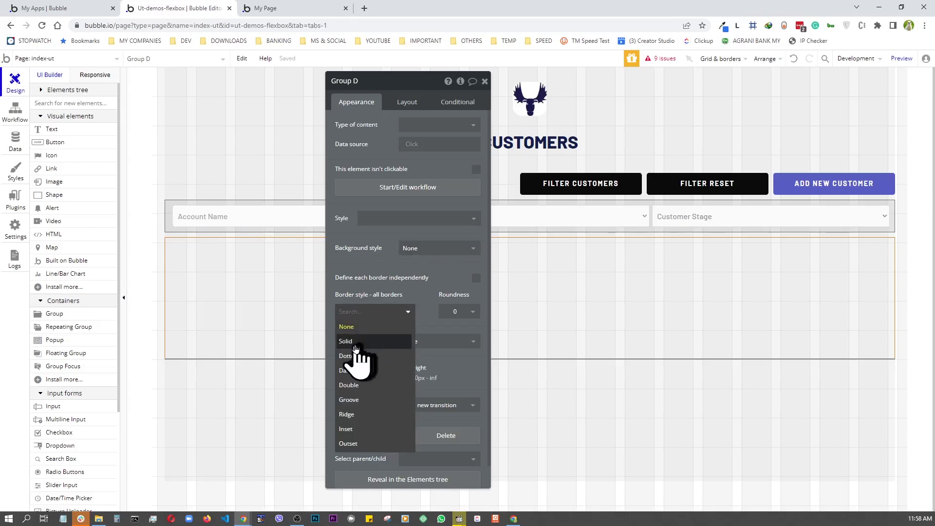
click(347, 342)
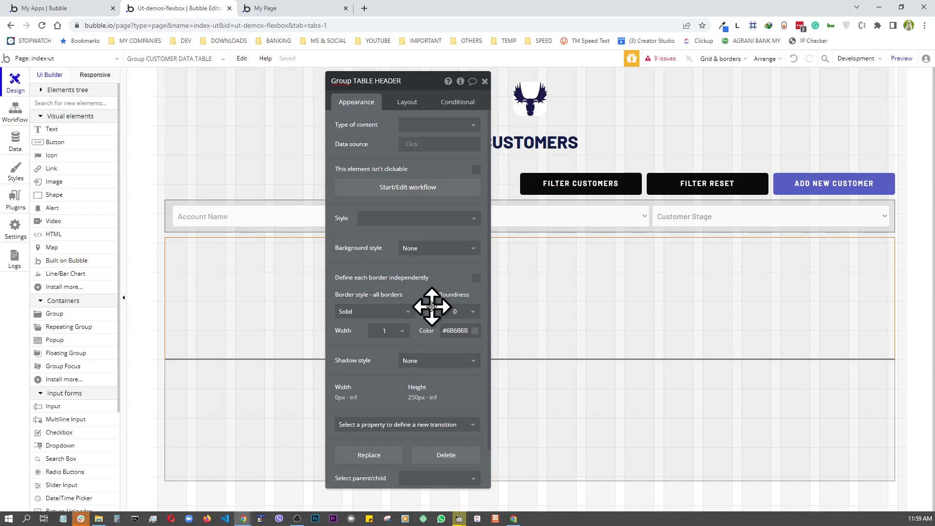
click(485, 80)
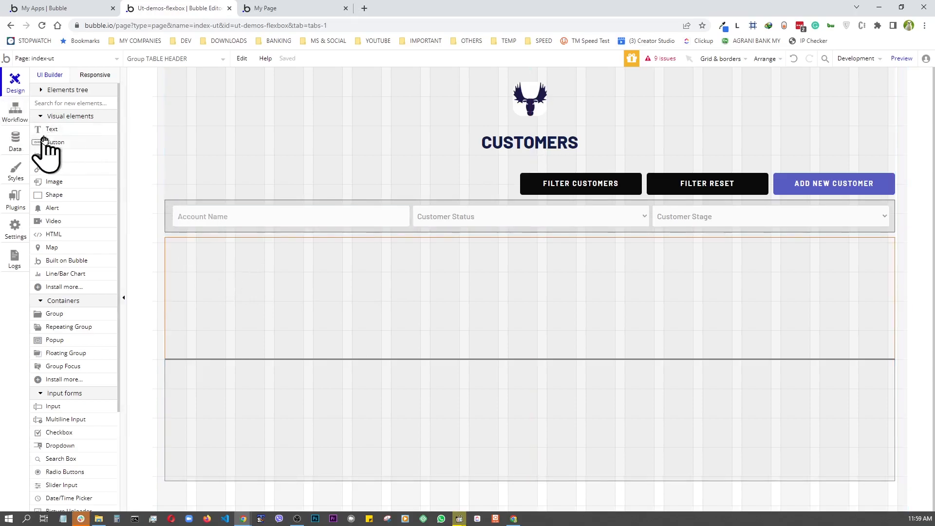
- Add a text into the header group, apply the dark heading style, then detach it
drag(47, 131, 247, 299)
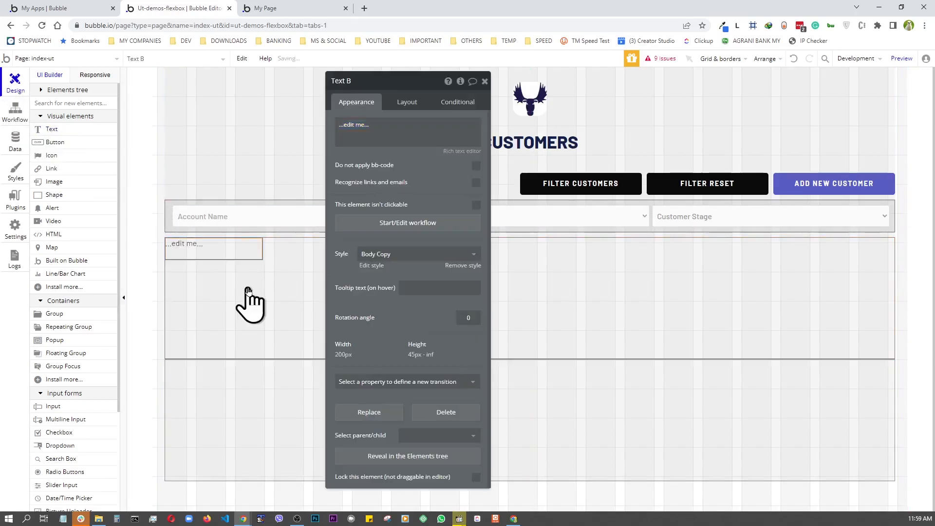
click(414, 259)
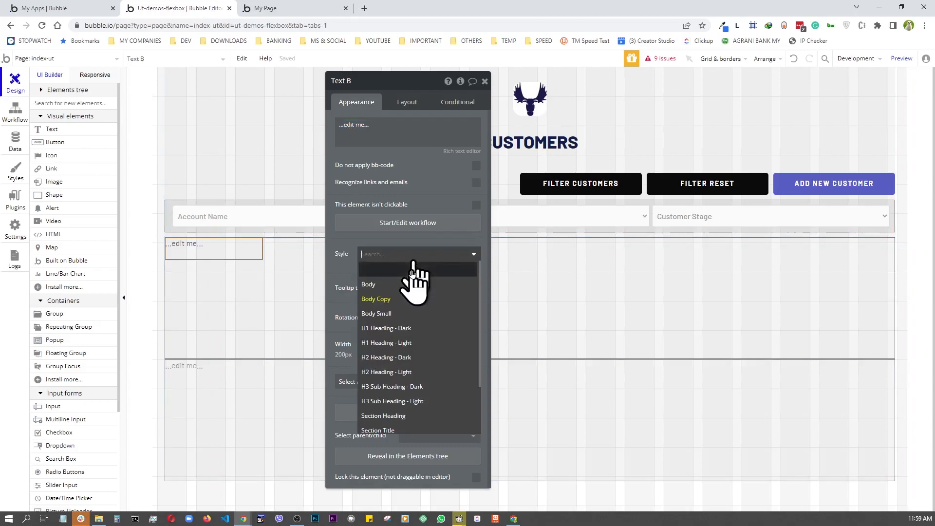
click(387, 359)
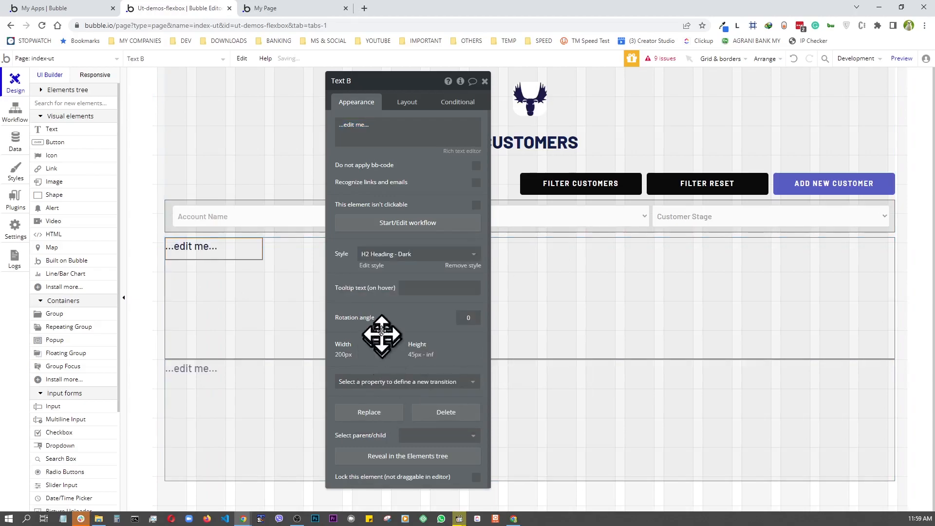
click(460, 267)
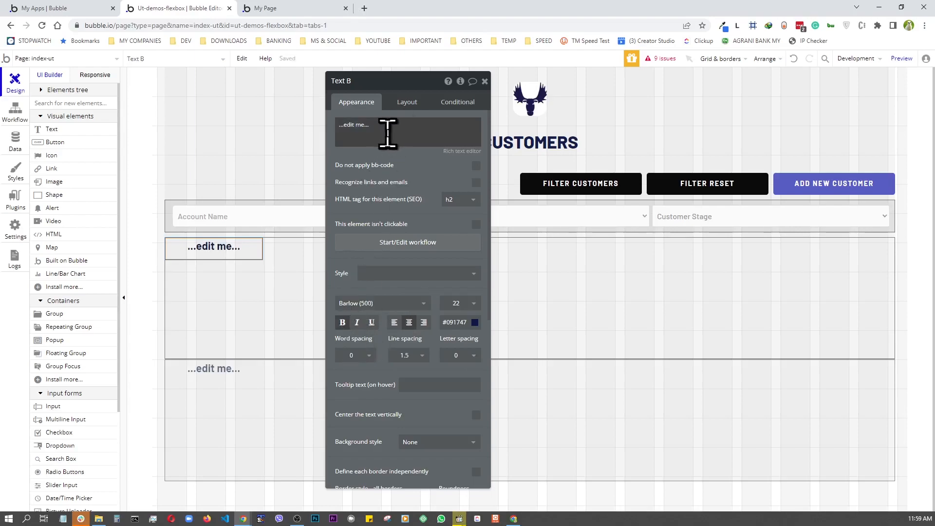
key(ctrl+Tab)
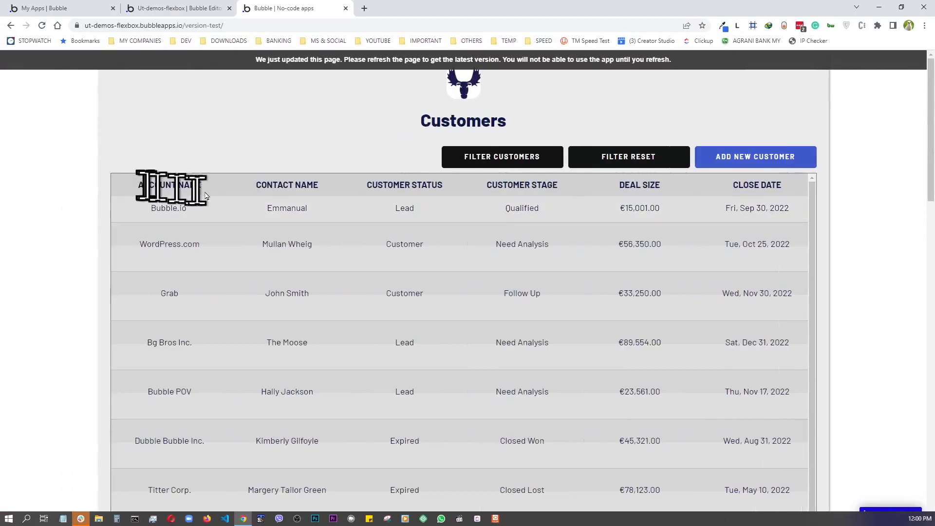
key(ctrl+shift+Tab)
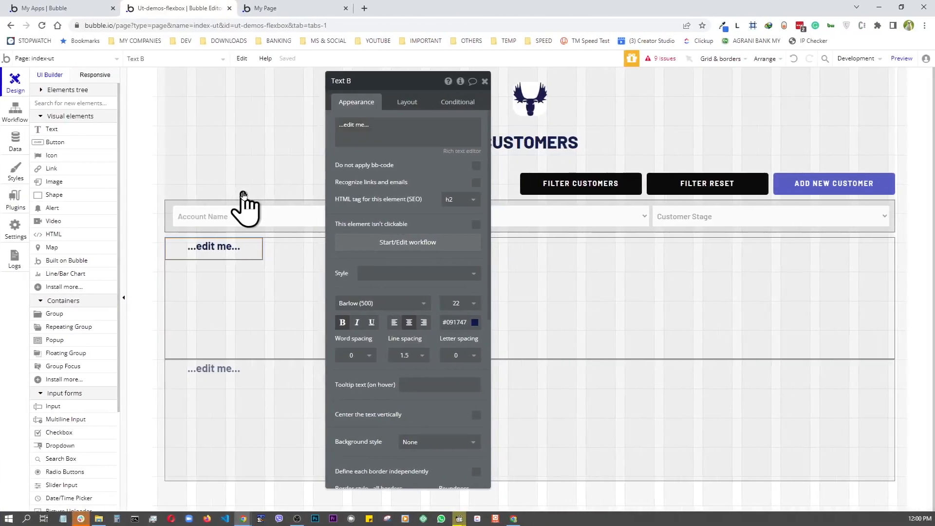
- Change the text to ACCOUNT NAME at font size 18
click(348, 124)
key(ctrl+a)
text(ACCOUNT NAME)
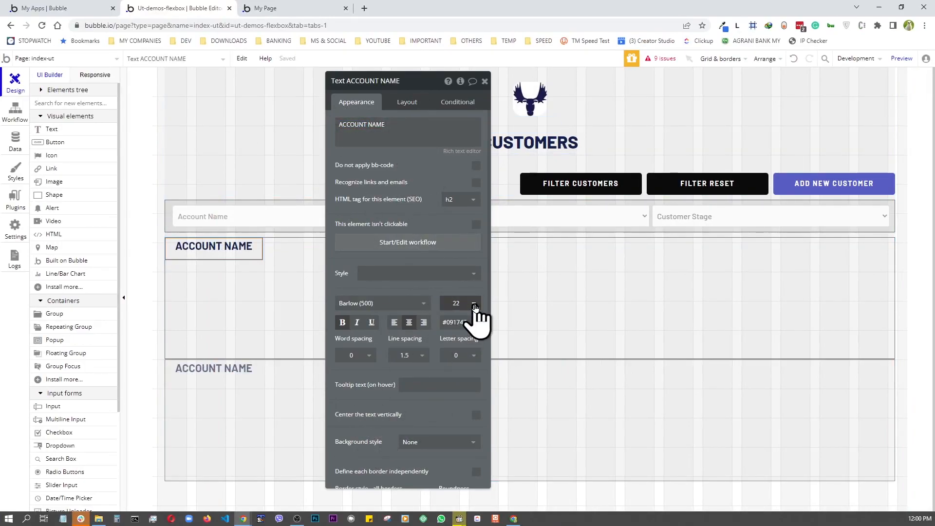
click(474, 306)
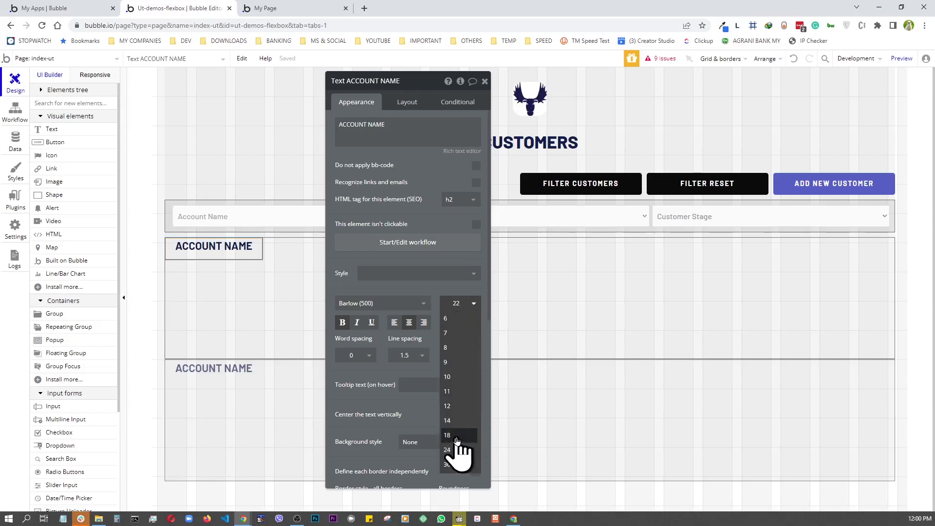
click(456, 437)
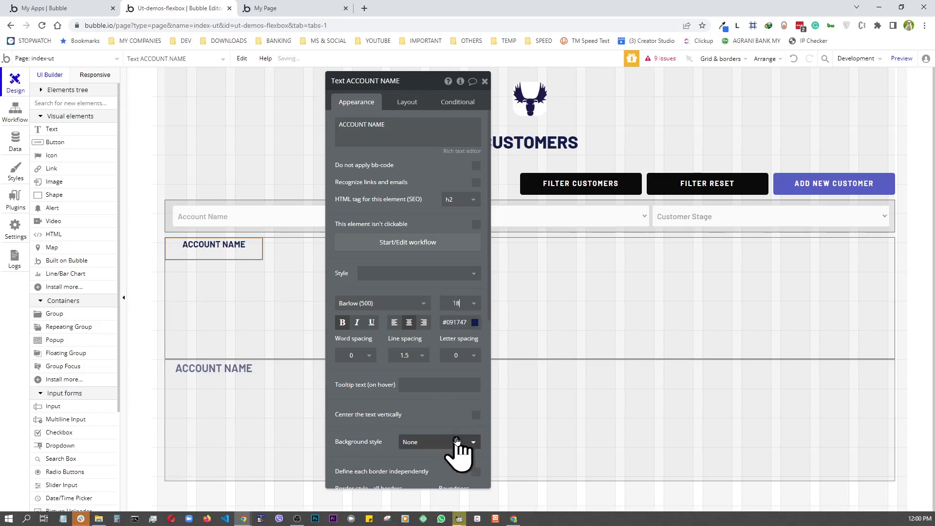
- Remove the heading's fixed width and set its minimum width and height to 0
click(407, 104)
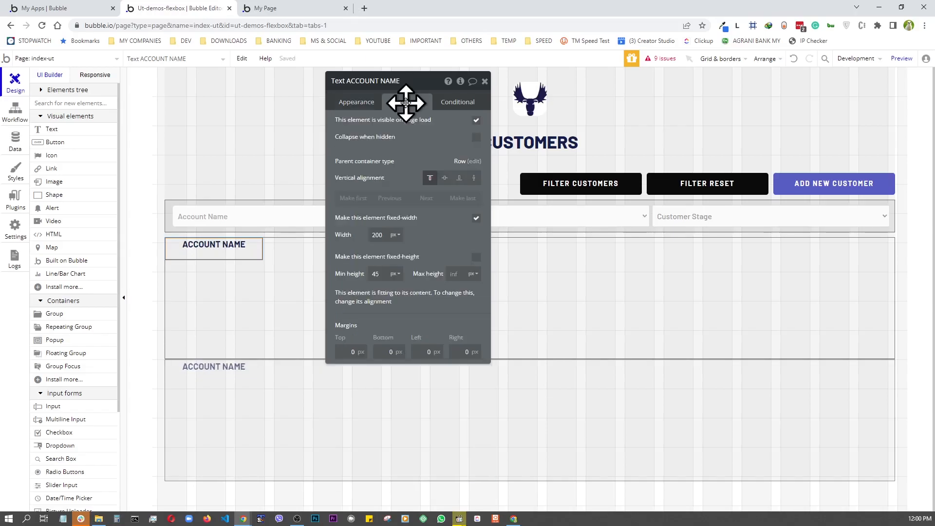
click(477, 218)
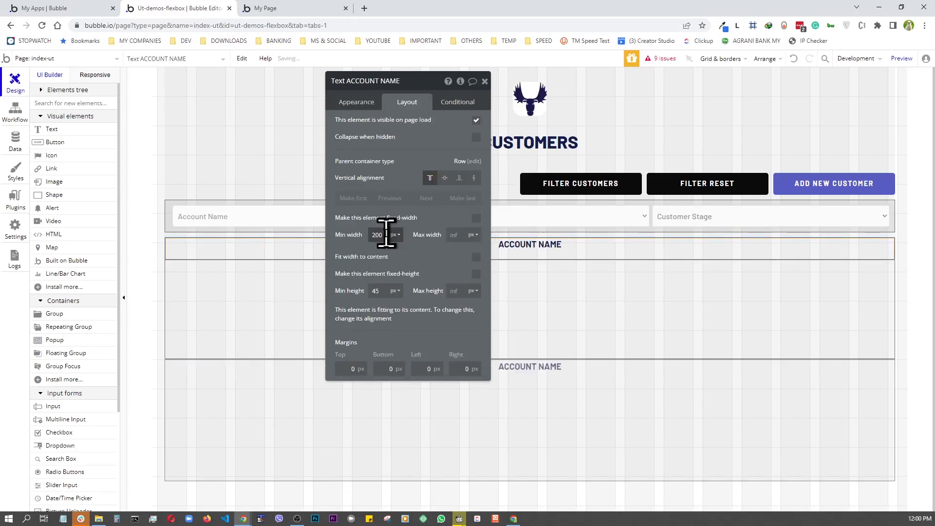
key(BackSpace)
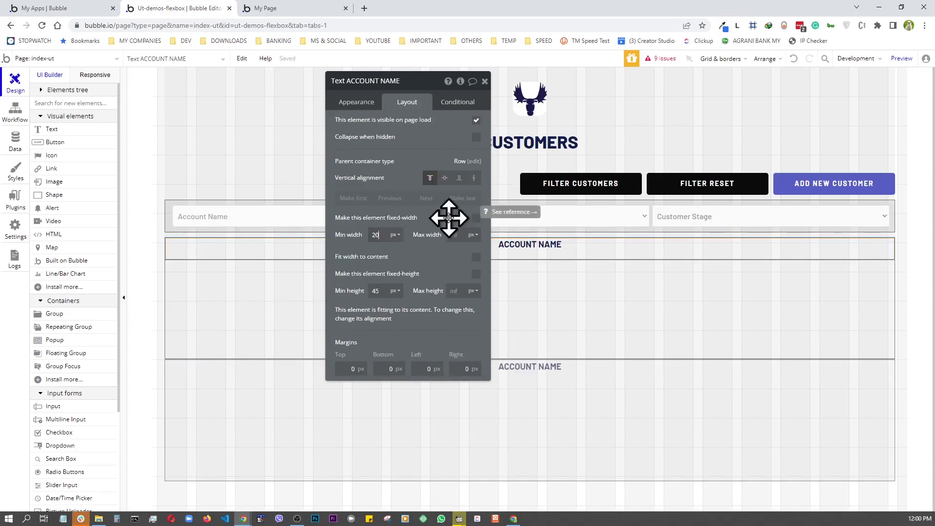
text(0)
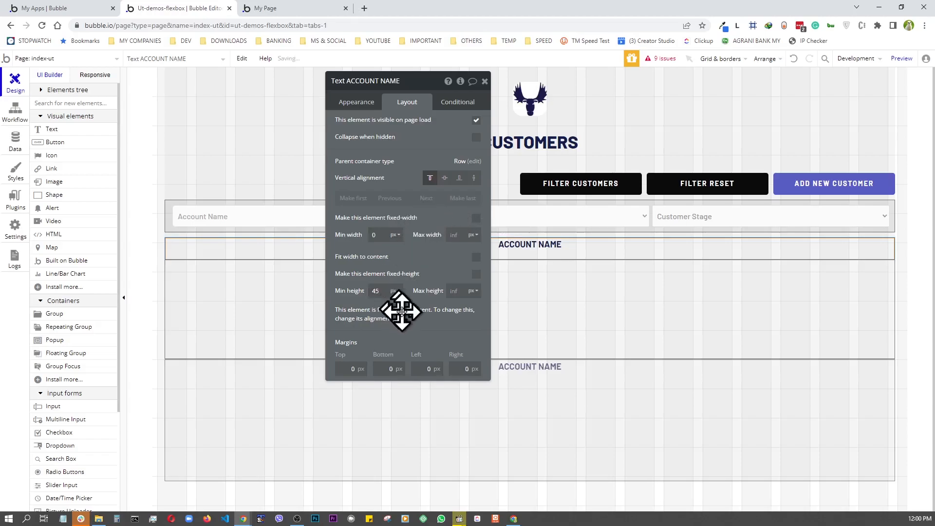
click(379, 291)
text(45)
key(BackSpace)
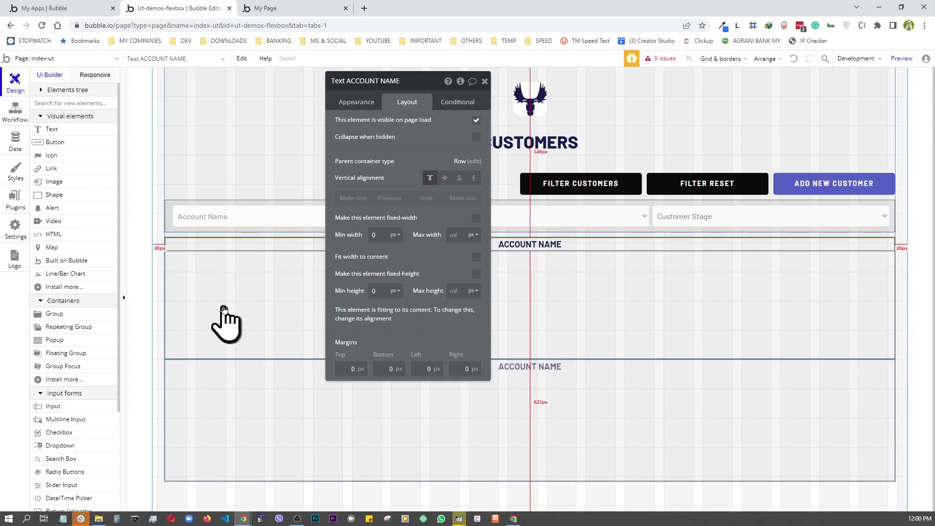
click(224, 306)
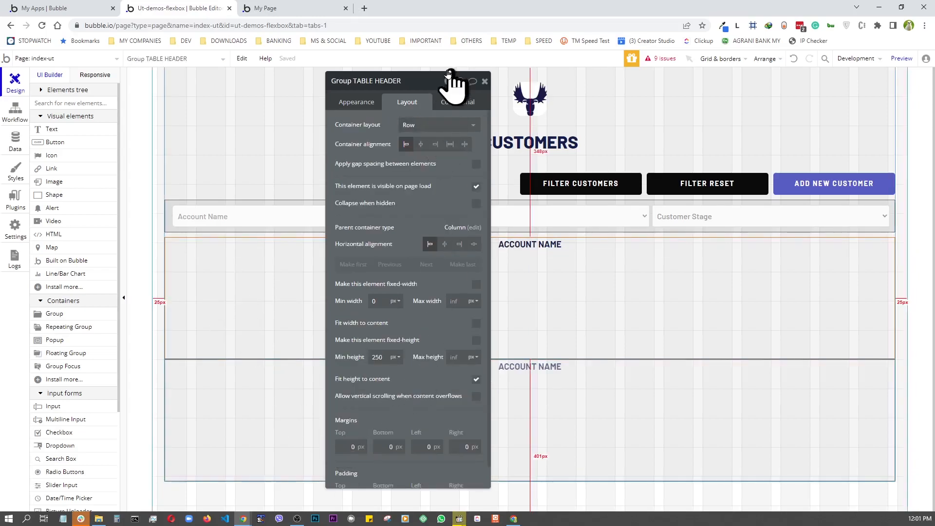
- Set the TABLE HEADER group's padding to 10 on all four sides
drag(435, 82, 428, 58)
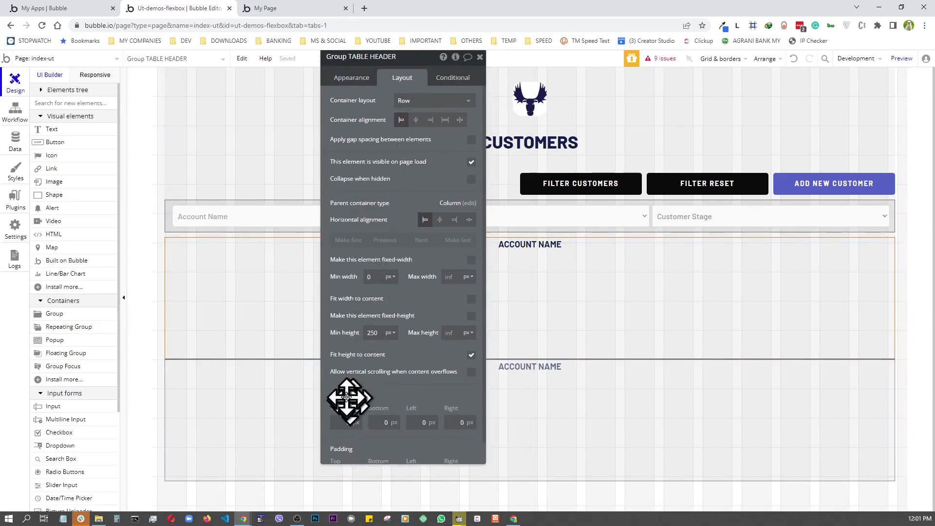
scroll(347, 390, down, 1)
click(344, 452)
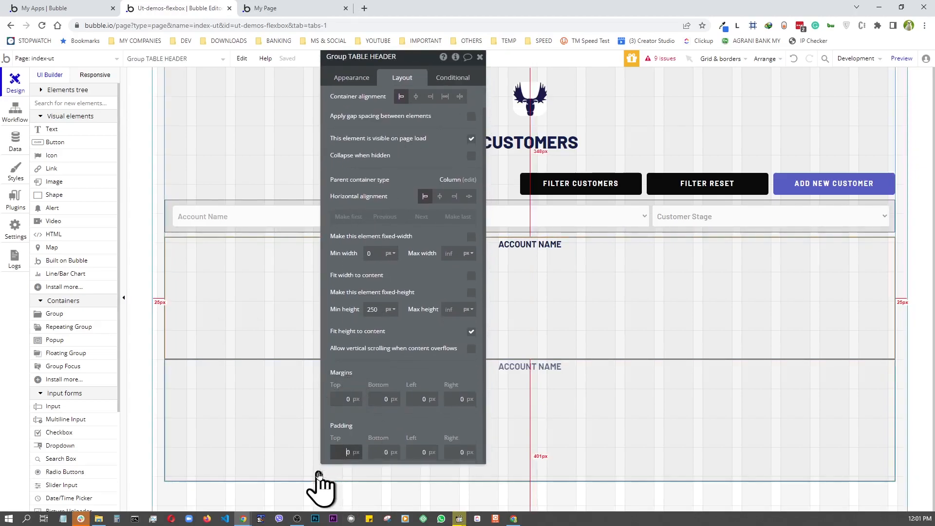
text(1)
text(1)
key(Tab)
text(1)
key(Tab)
text(1)
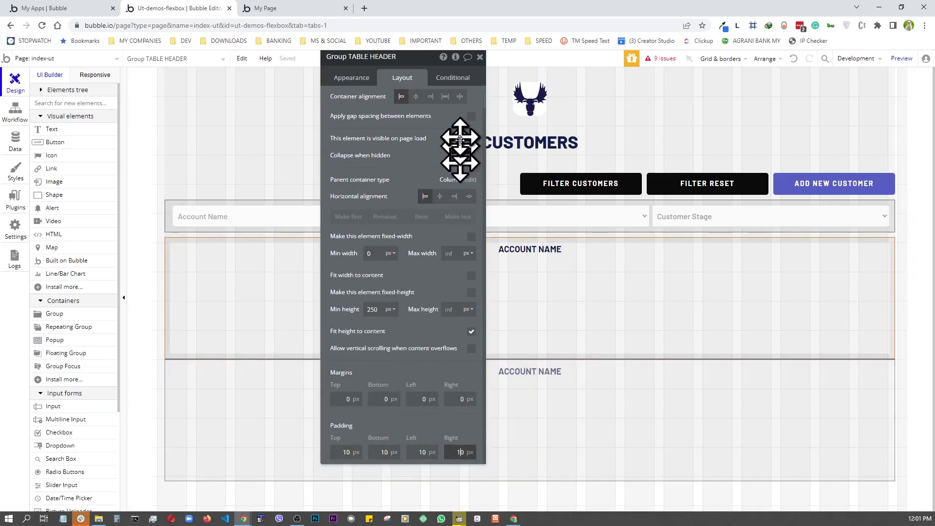
click(595, 253)
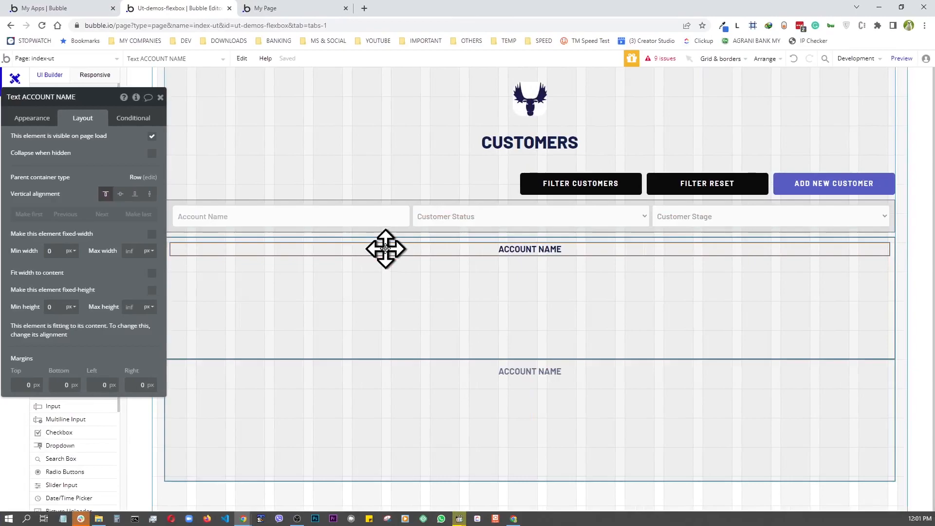
- Duplicate the ACCOUNT NAME heading into six evenly spaced copies, then view the live table
key(ctrl+v)
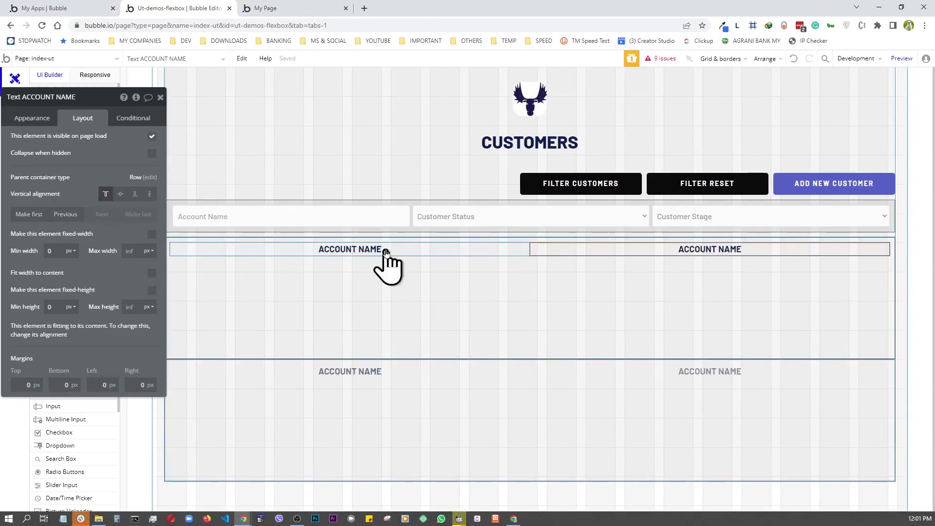
key(ctrl+v)
key(ctrl+v)
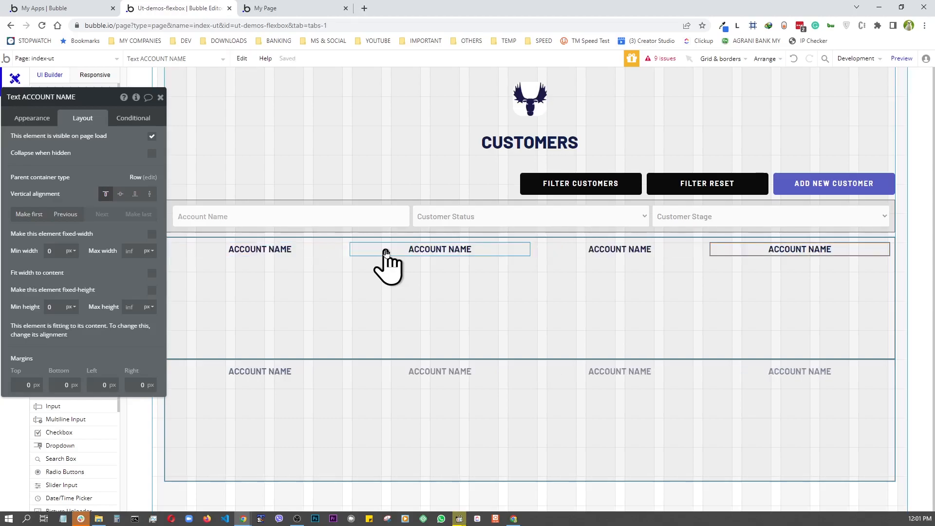
key(ctrl+v)
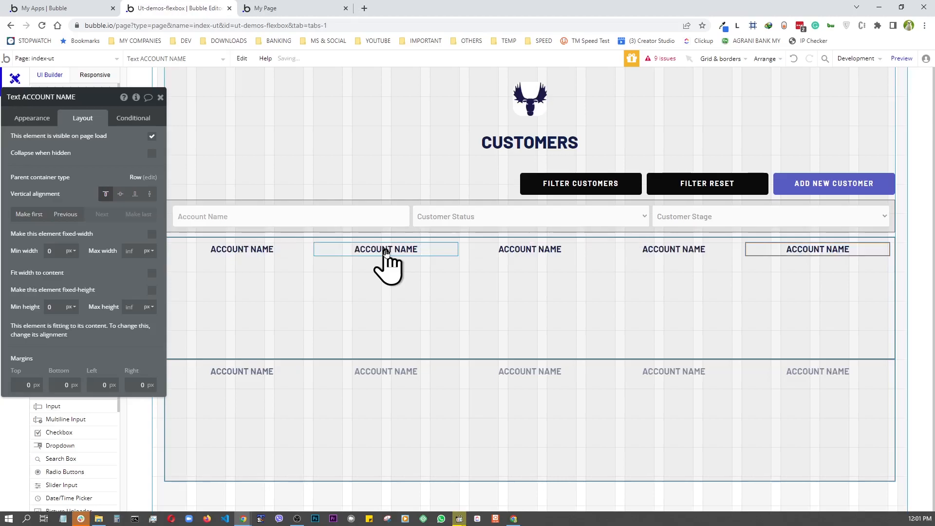
key(ctrl+v)
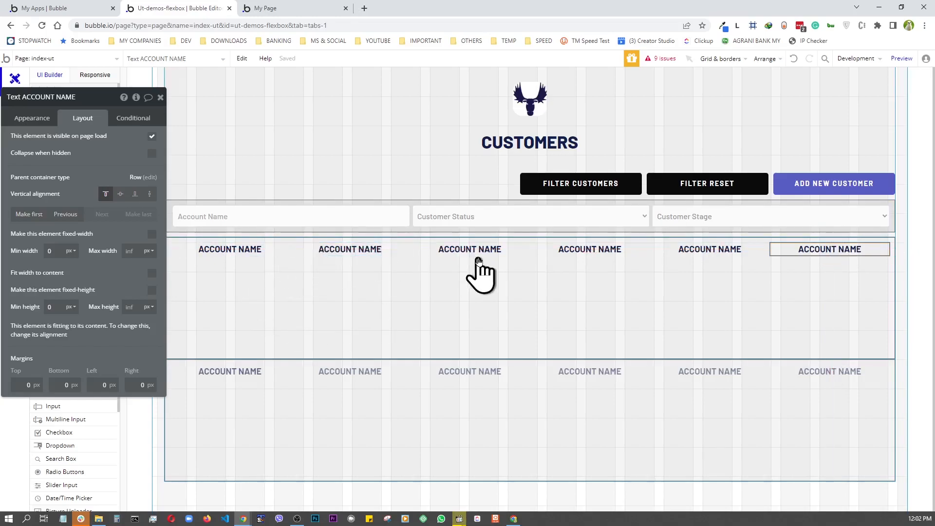
key(ctrl+Tab)
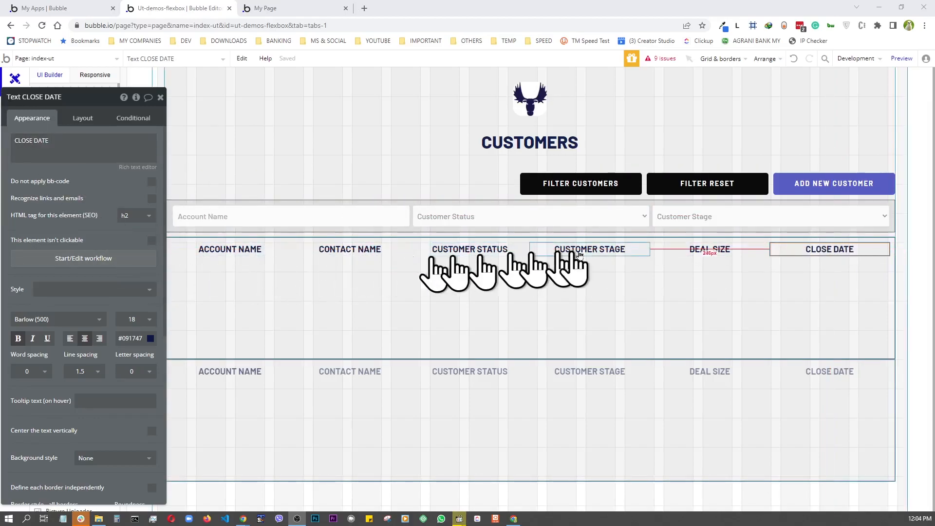
- Set the TABLE HEADER group's minimum height to 0 so it fits its titles
click(355, 287)
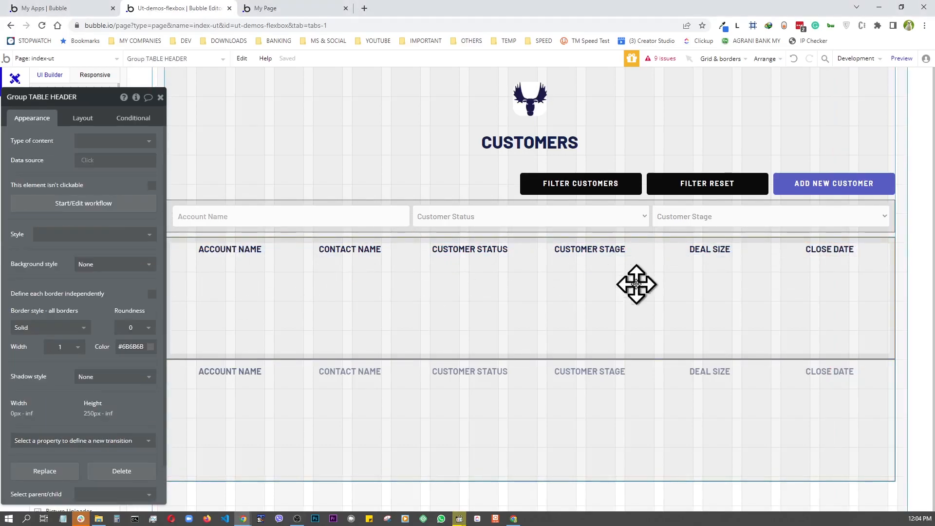
drag(397, 299, 75, 188)
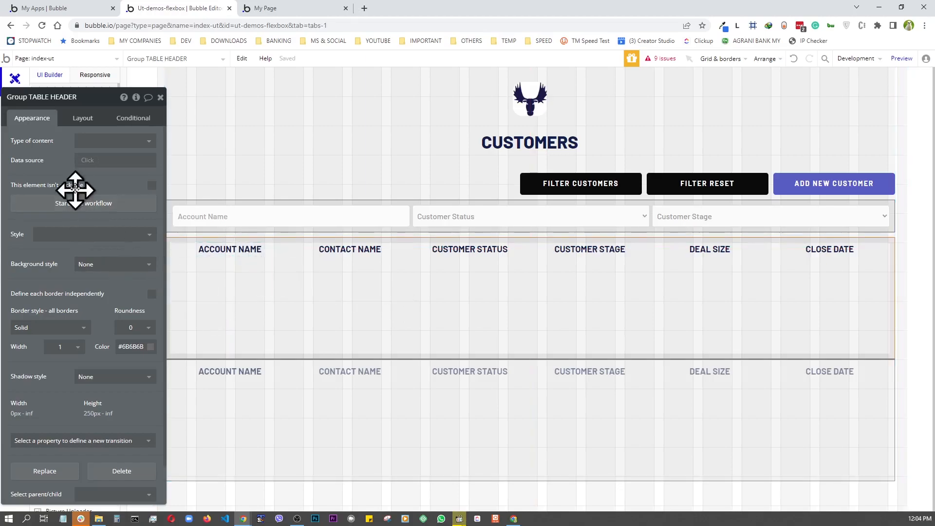
click(80, 121)
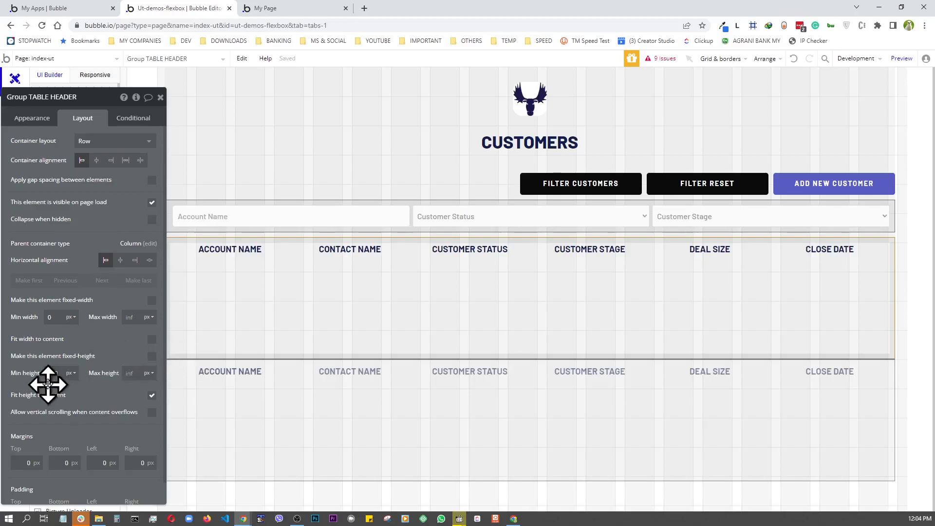
key(BackSpace)
text(0)
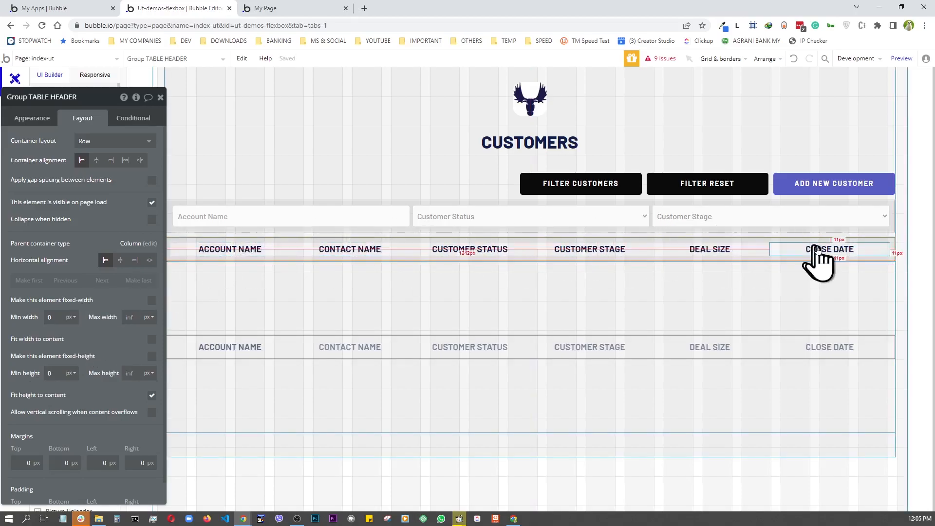
click(160, 97)
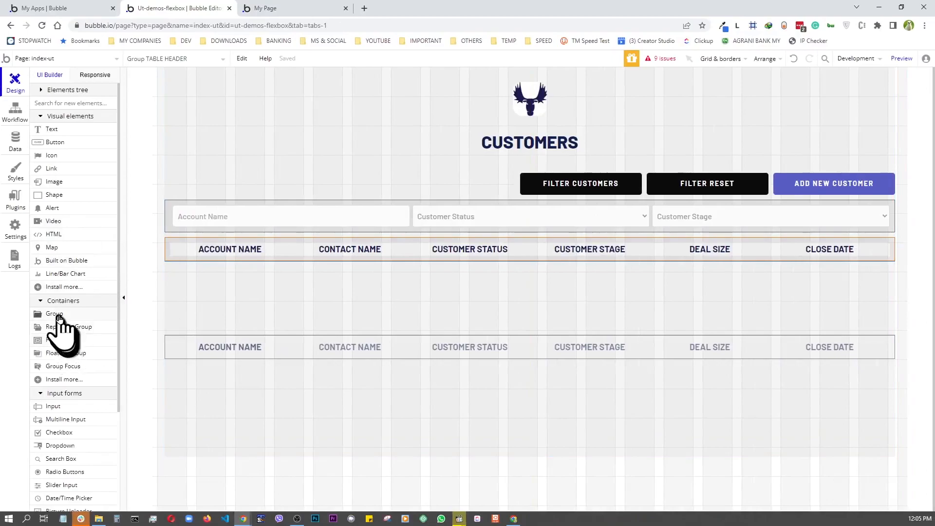
- Add a full-width row-layout group below the header, minimum width 0, named DATA ROW
drag(58, 317, 292, 281)
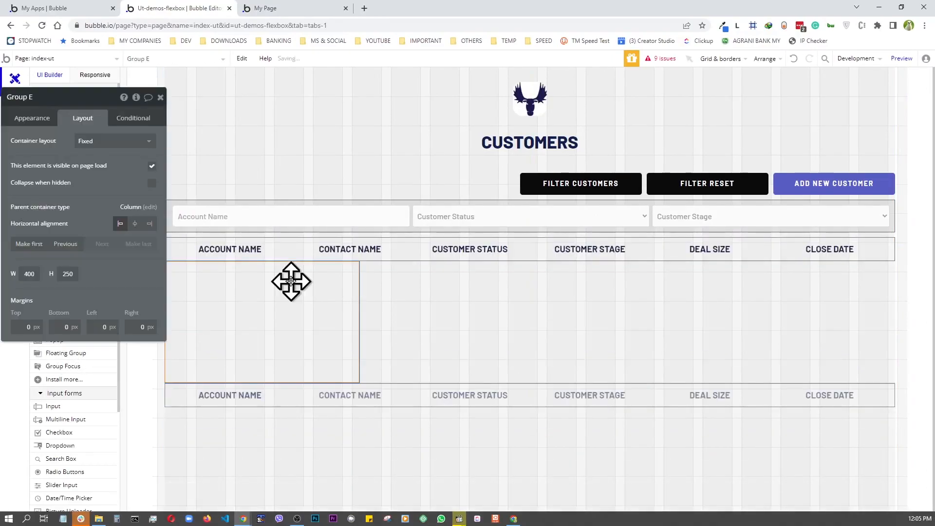
click(115, 141)
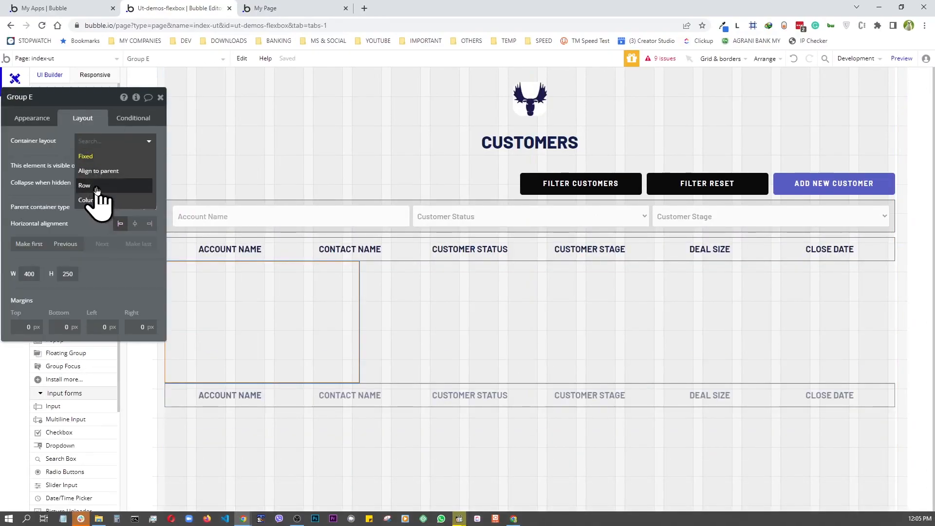
click(96, 189)
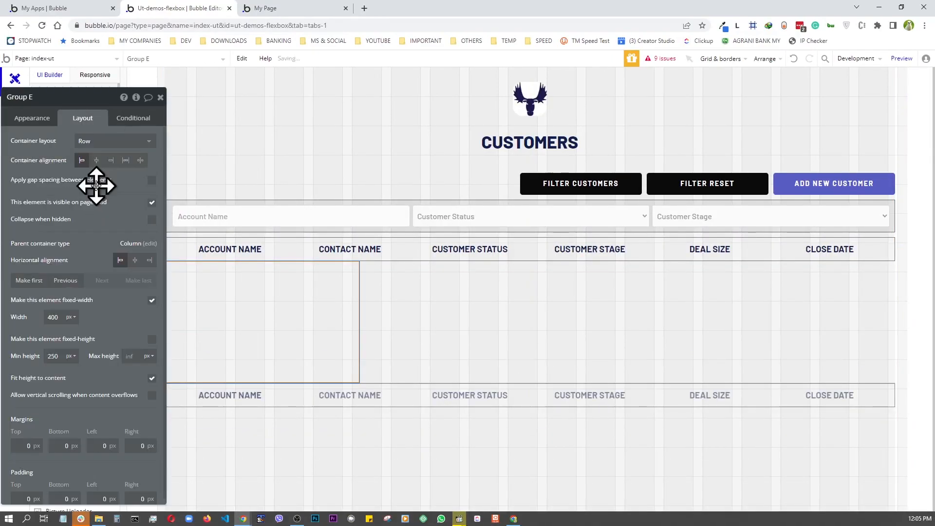
click(152, 300)
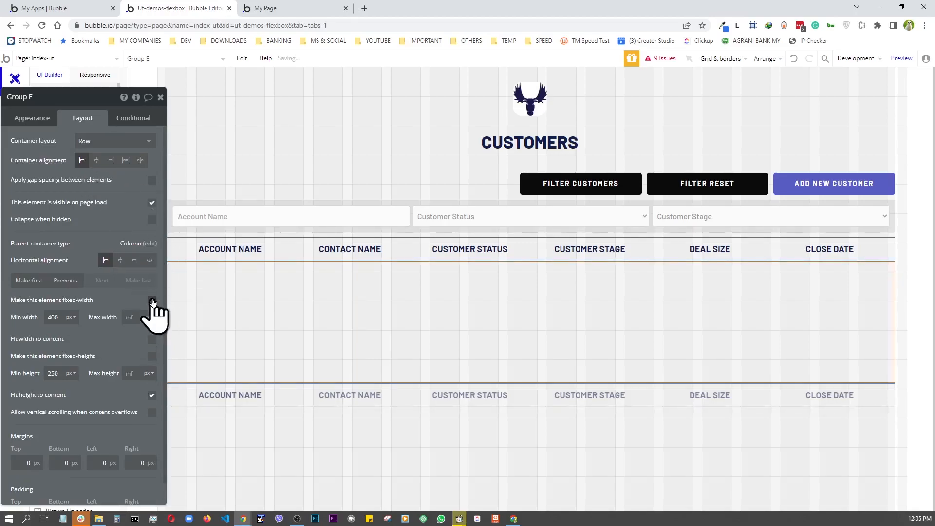
click(61, 317)
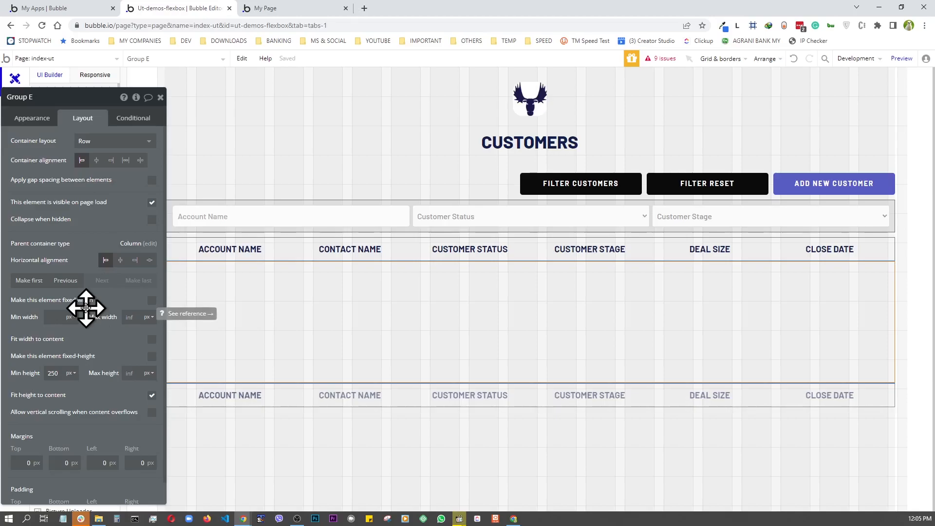
text(0)
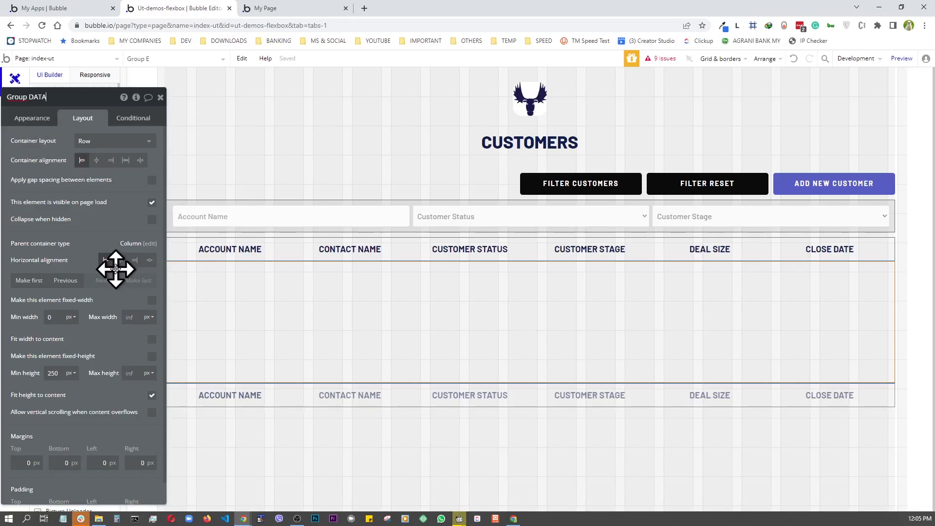
click(205, 283)
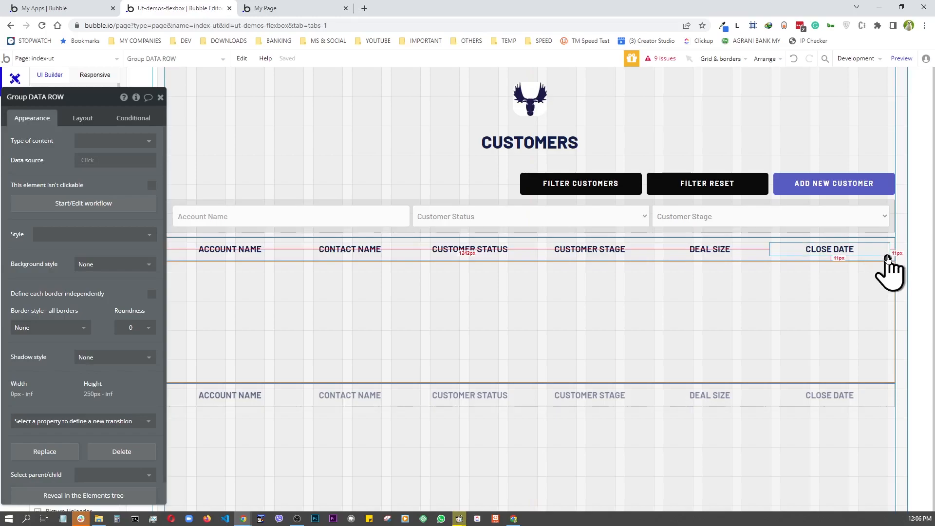
- Give the TABLE HEADER a flat #999999 grey background at 20 opacity
click(891, 254)
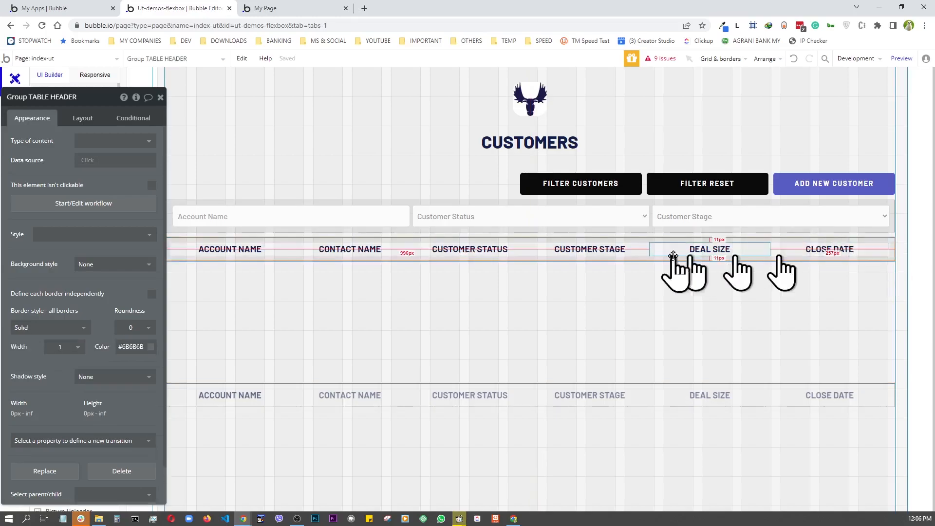
click(107, 264)
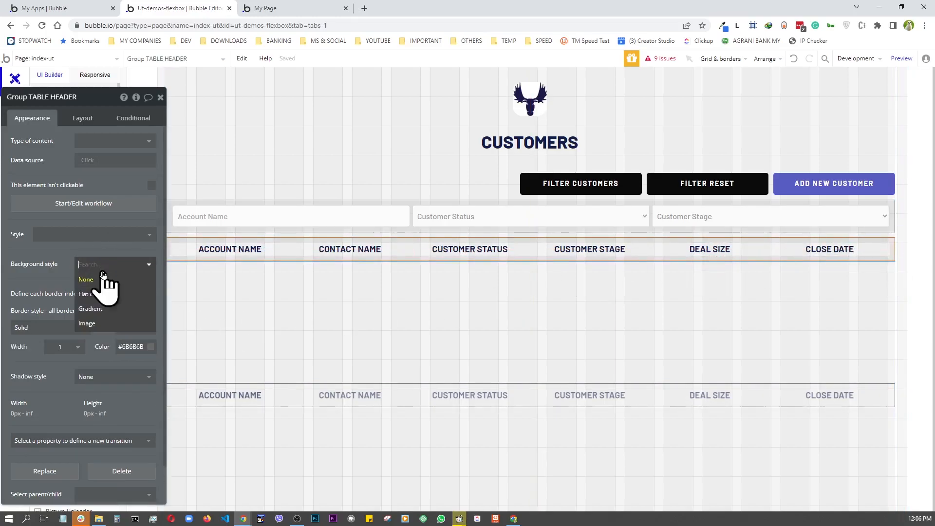
click(92, 294)
click(112, 284)
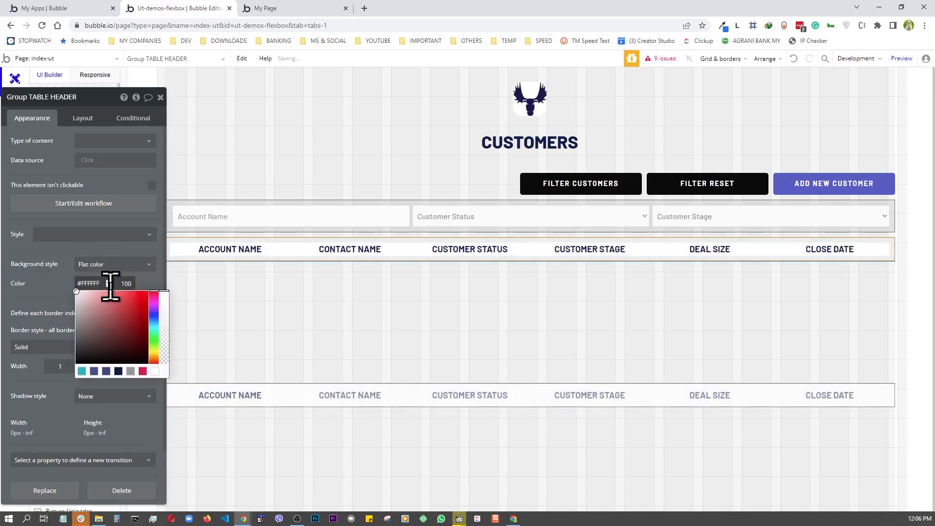
click(131, 372)
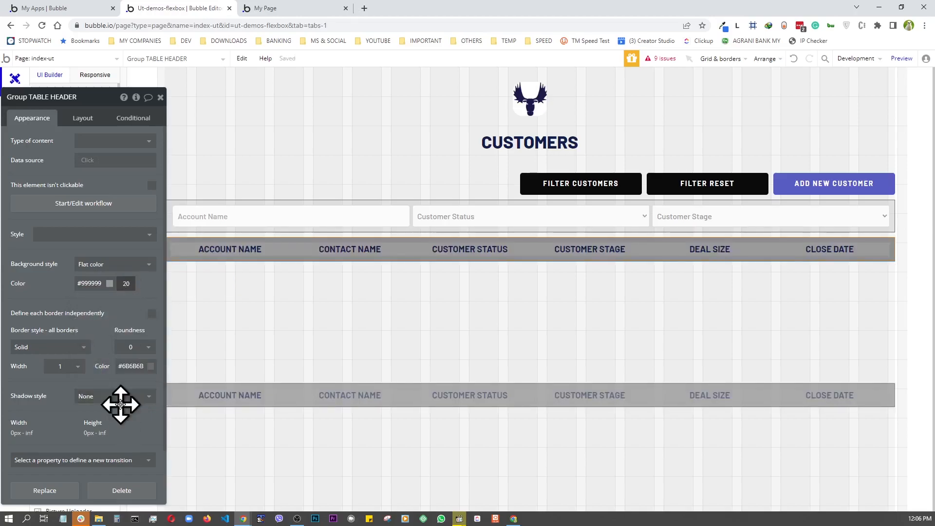
click(73, 305)
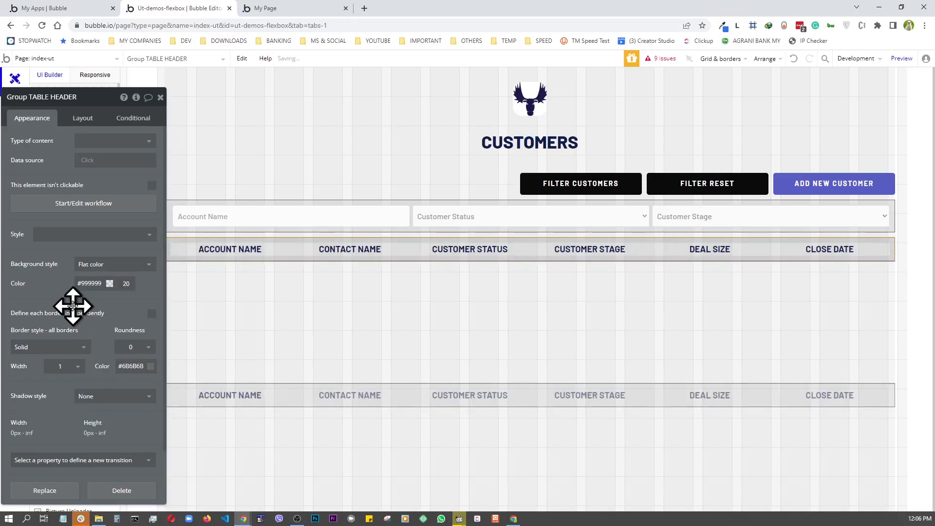
- Give the DATA ROW group a solid border
click(258, 308)
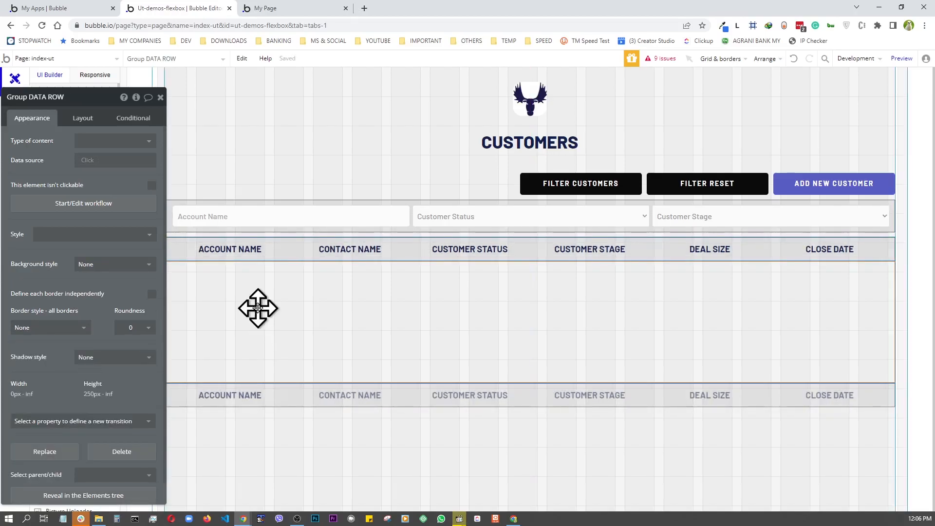
click(22, 327)
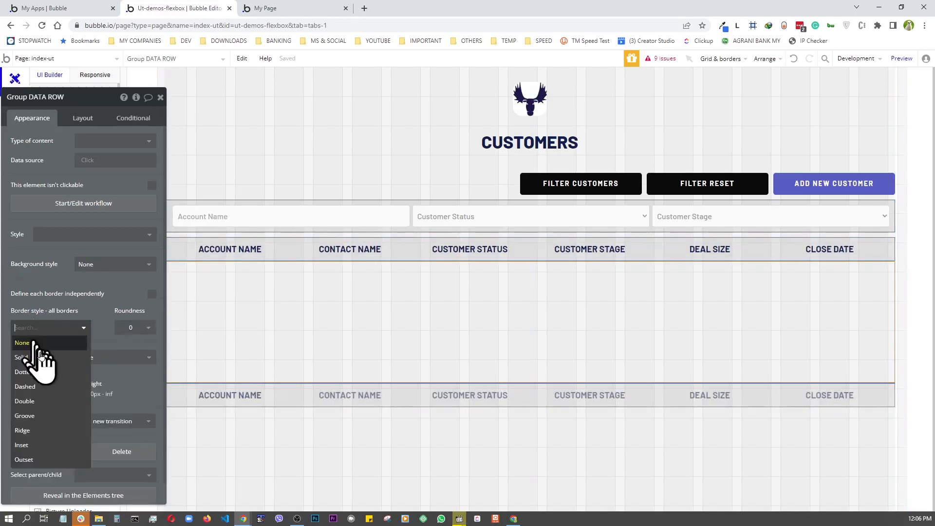
click(29, 357)
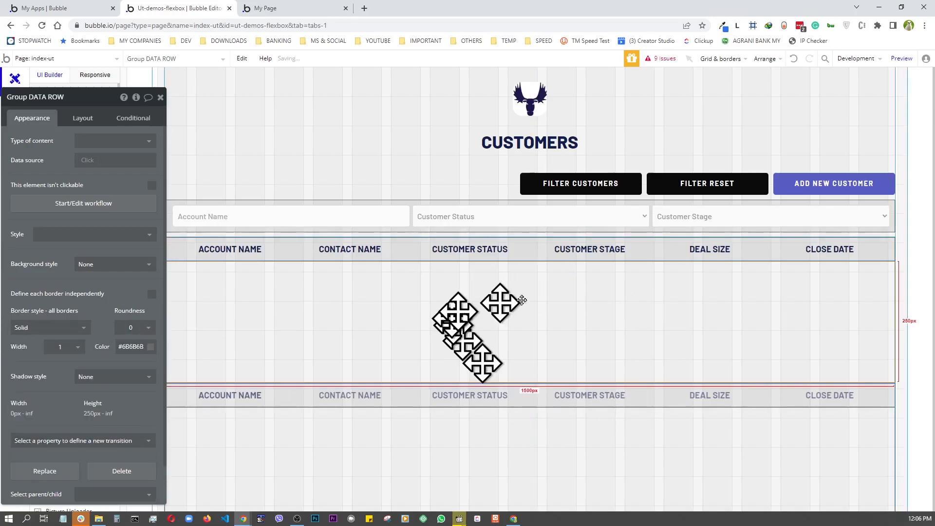
click(82, 118)
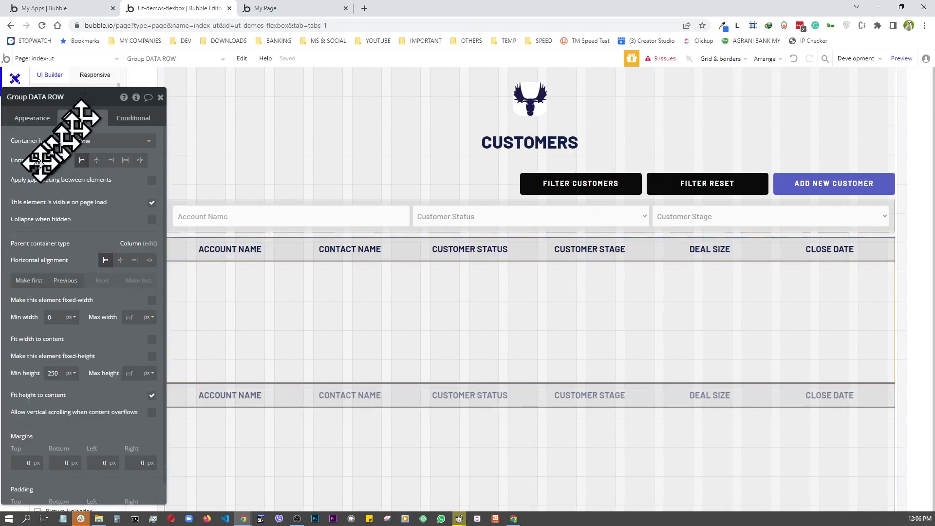
click(160, 98)
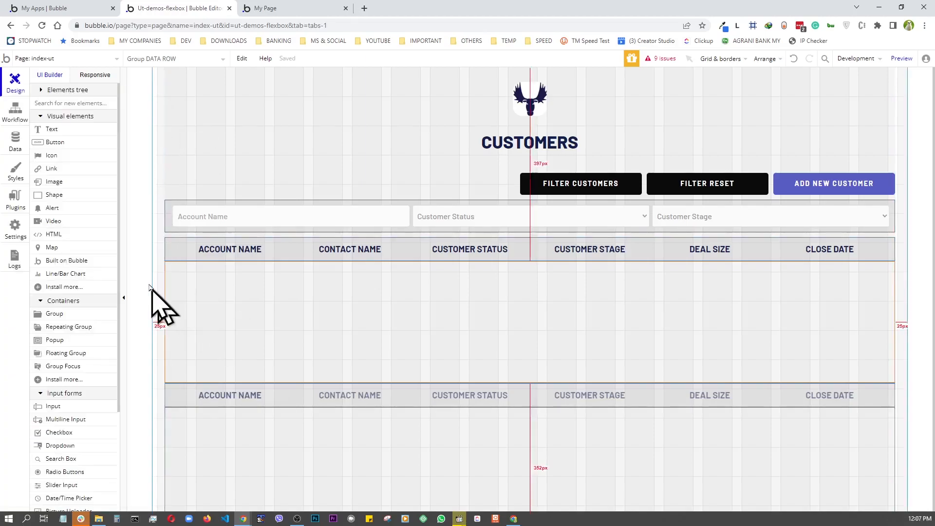
click(47, 130)
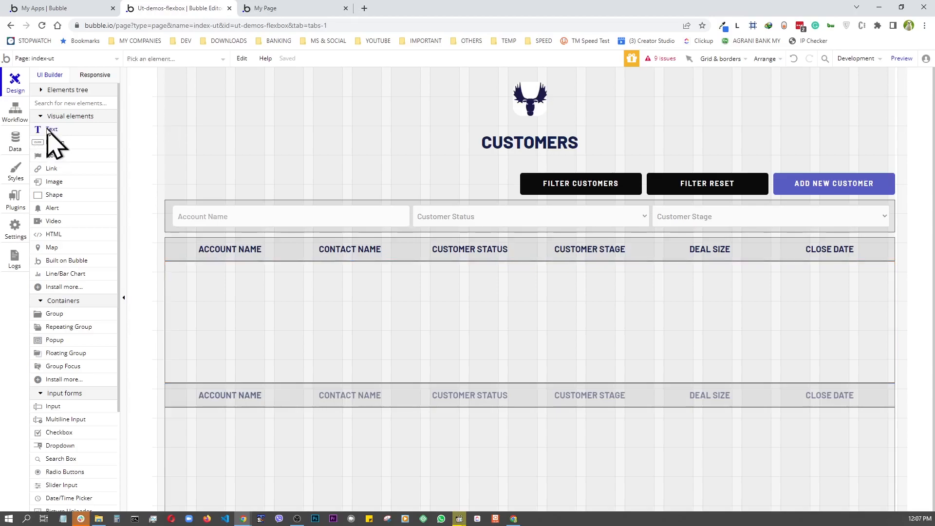
click(236, 309)
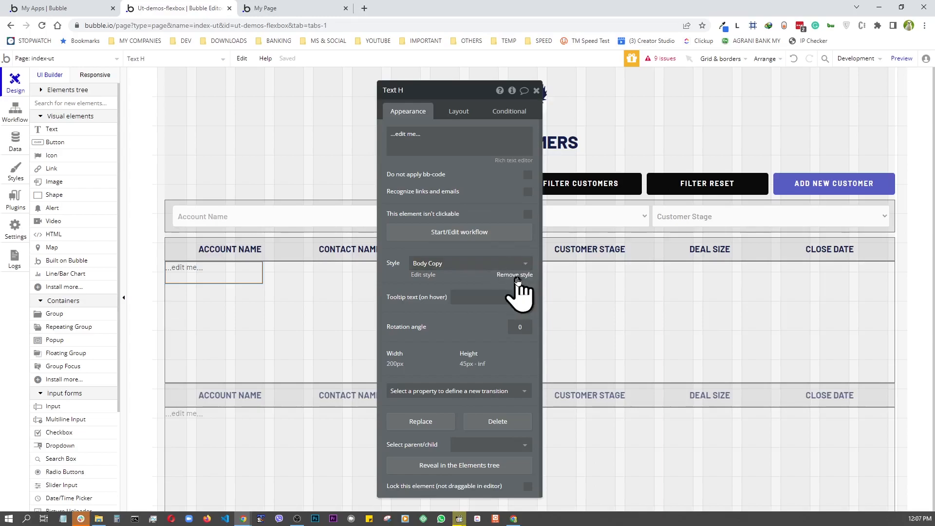
click(517, 275)
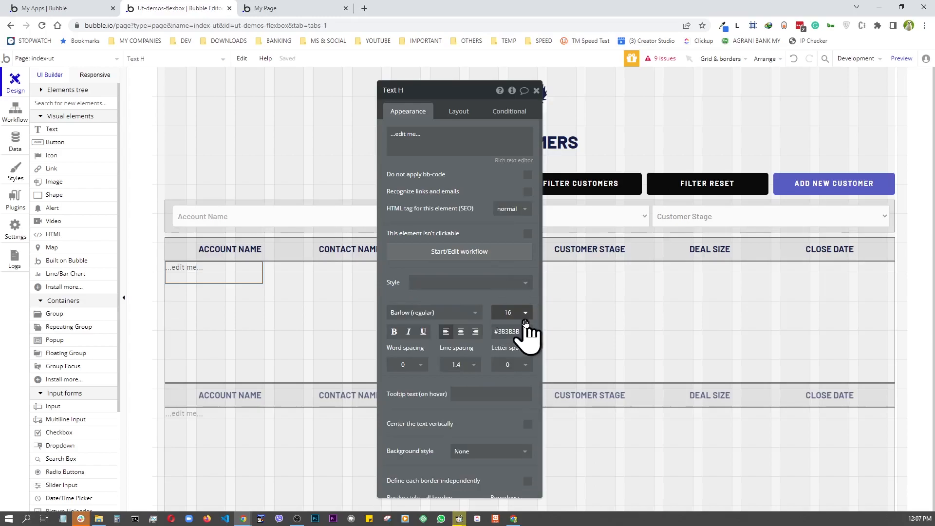
click(525, 315)
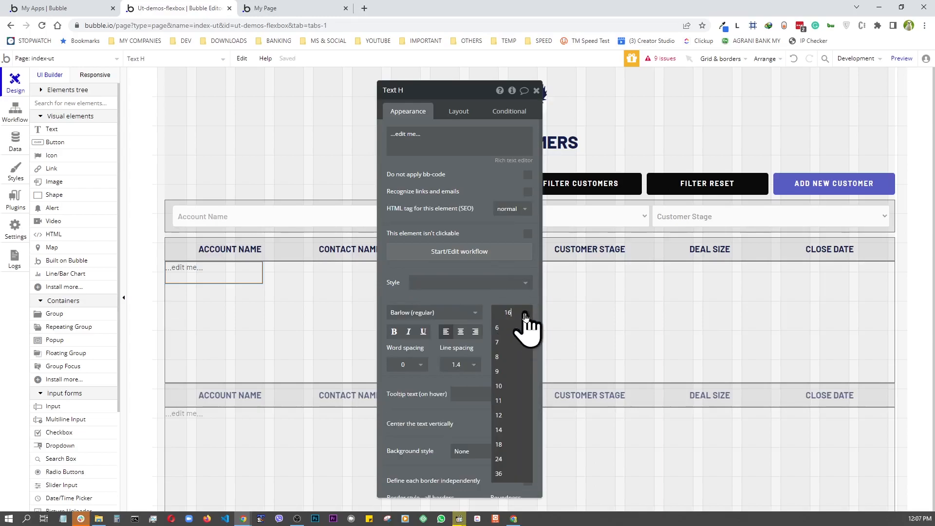
click(499, 445)
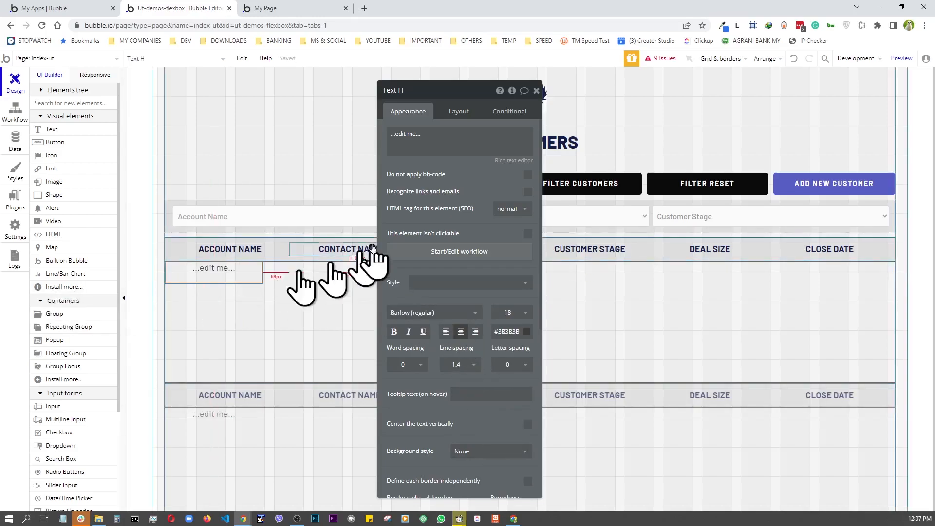
triple_click(427, 138)
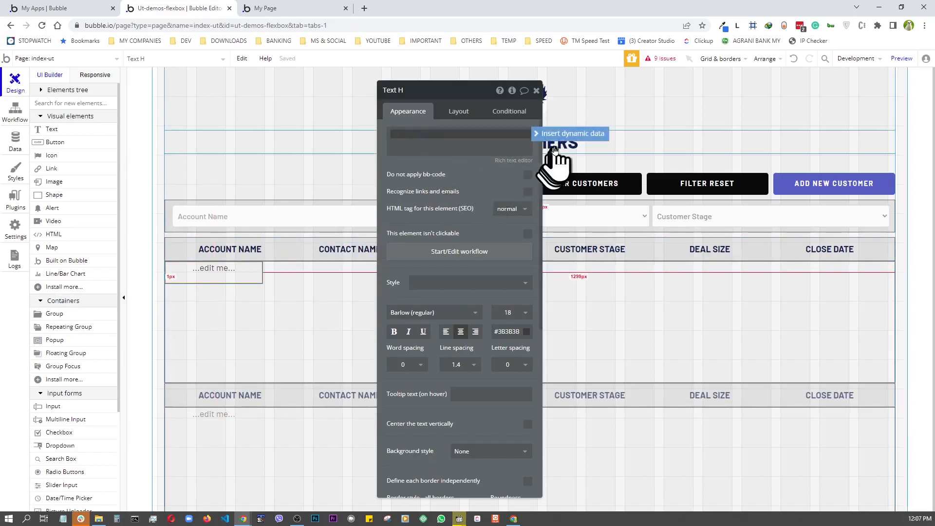
click(556, 135)
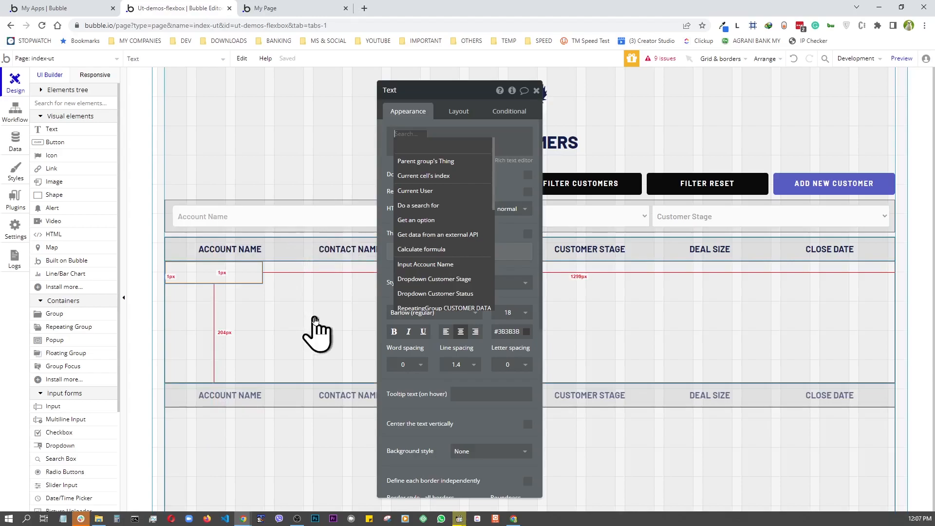
click(315, 320)
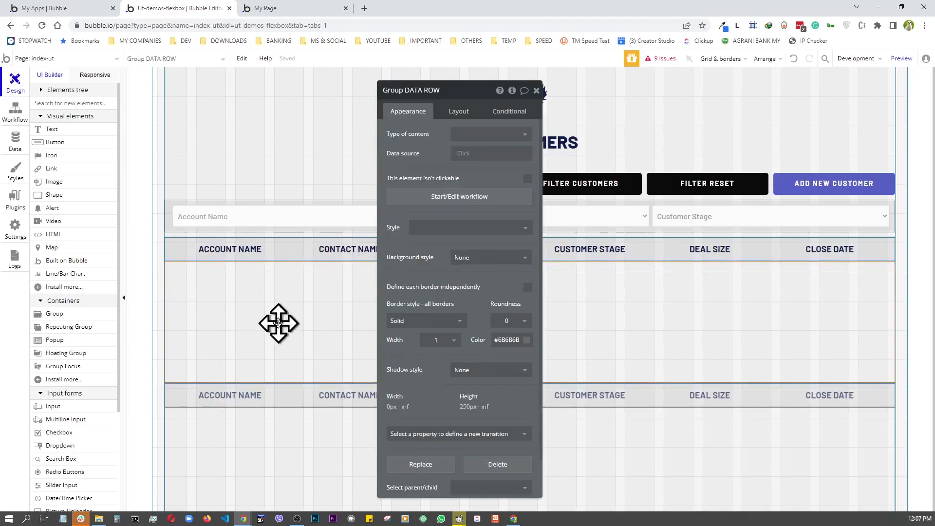
click(221, 275)
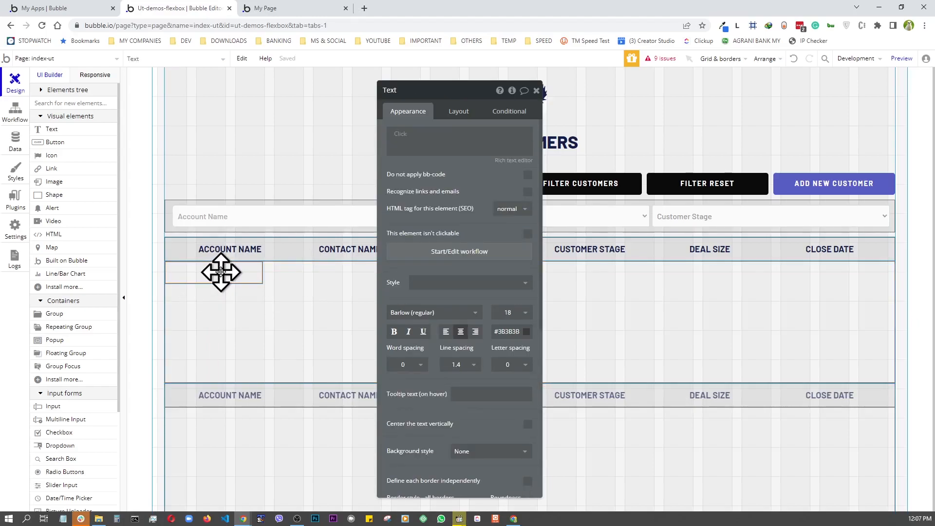
key(Escape)
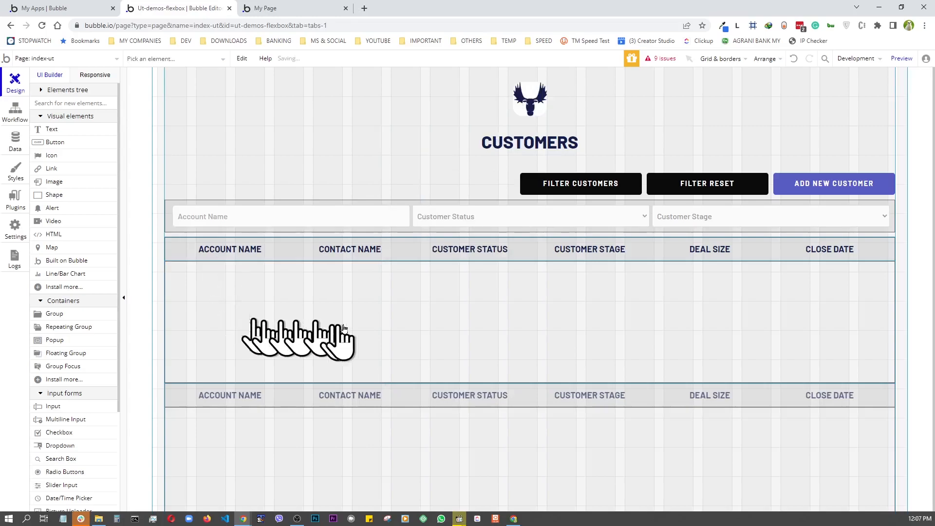
- Set DATA ROW to Customer content from Current cell's Customer, then drop a text into its first cell
double_click(331, 305)
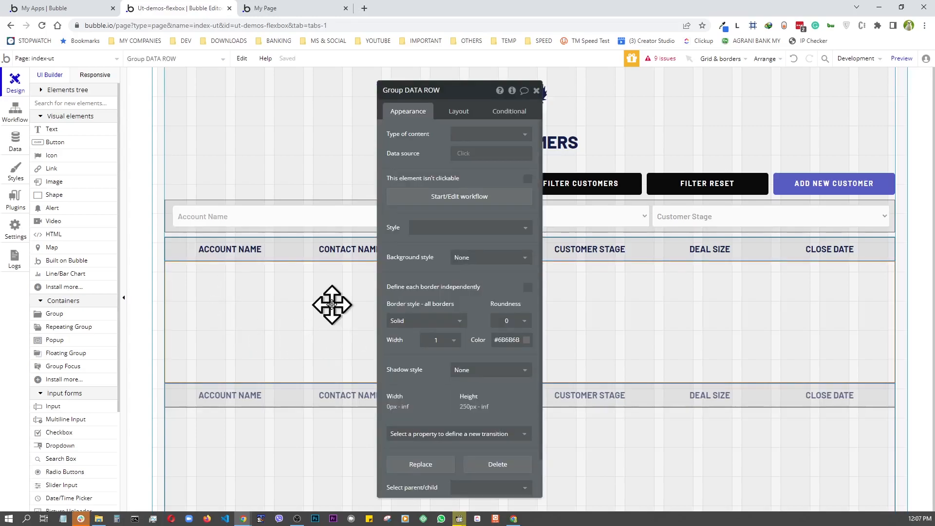
click(495, 135)
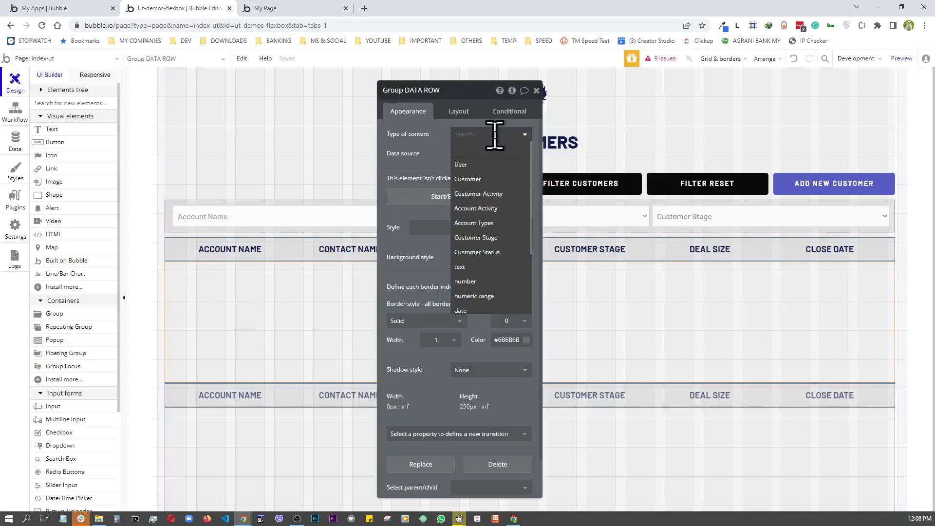
click(467, 180)
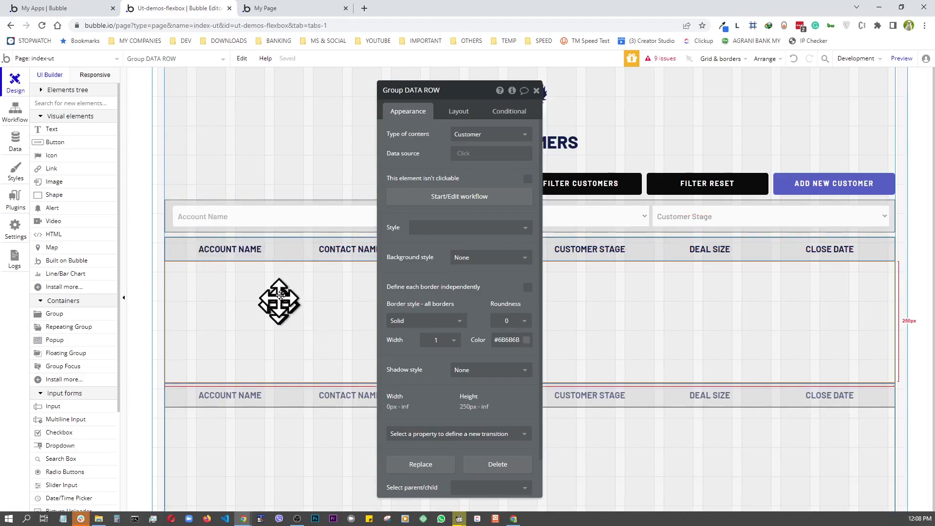
click(463, 154)
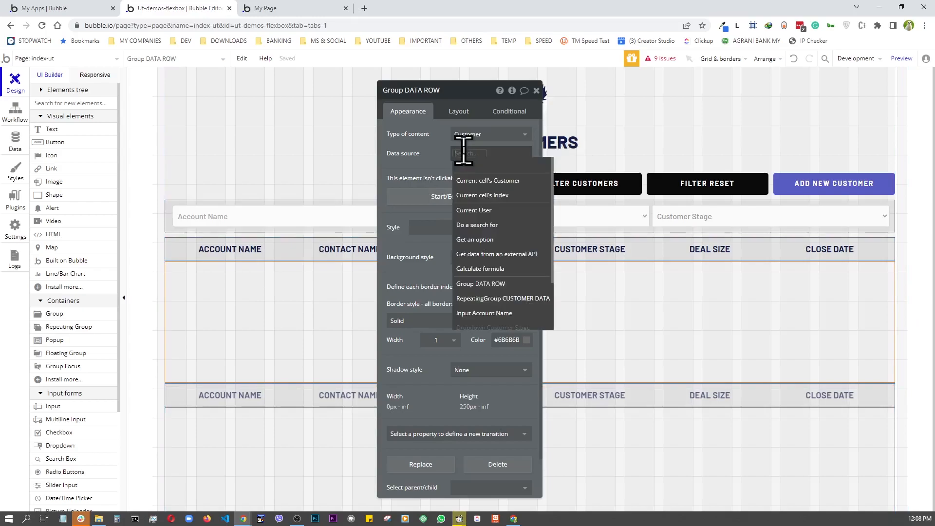
click(502, 183)
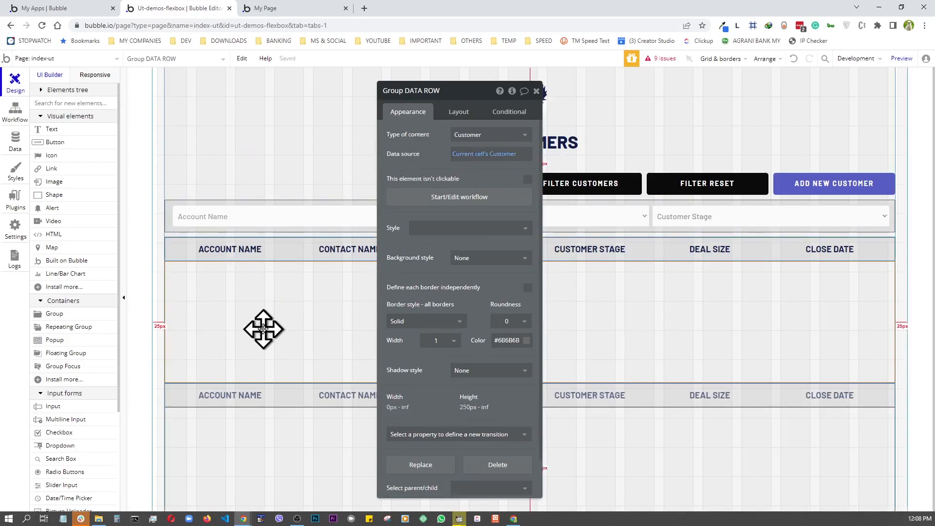
click(536, 92)
drag(52, 131, 246, 302)
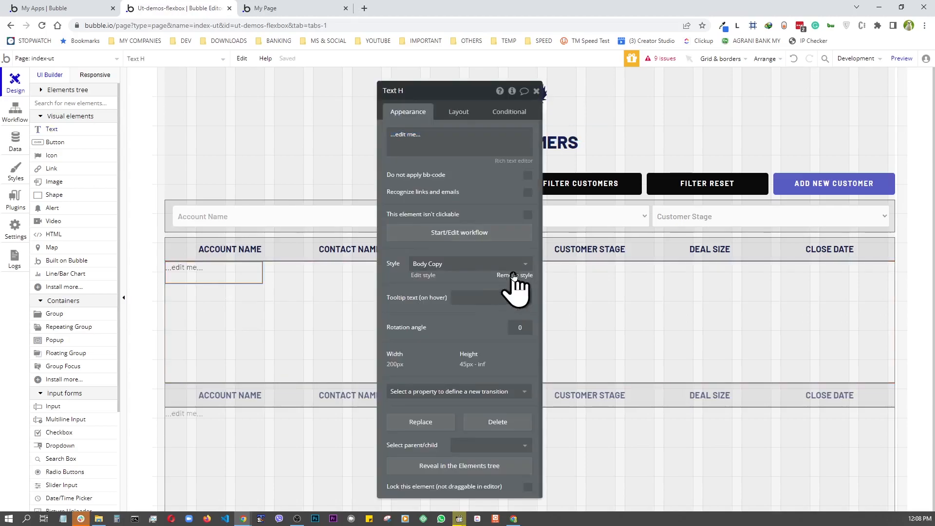
- Remove the Body Copy style from the text and set its font size to 18
click(514, 276)
click(522, 314)
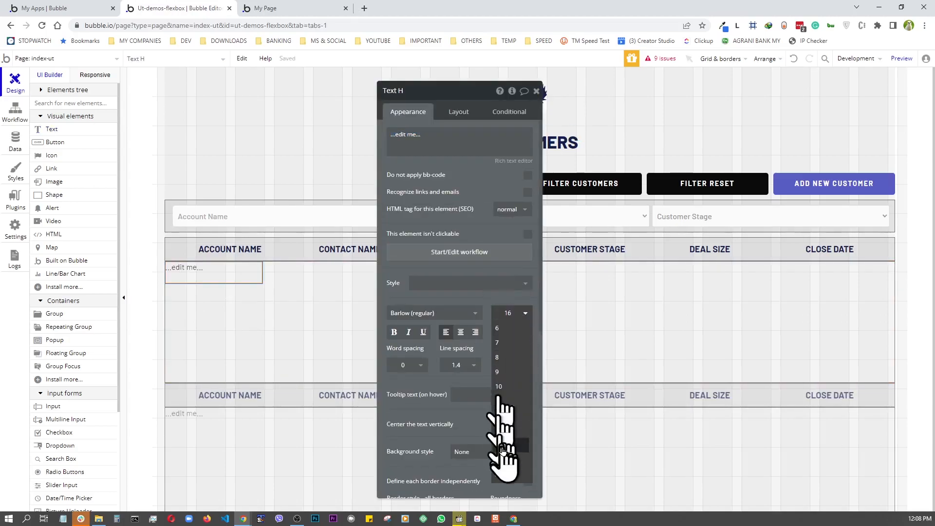
click(505, 454)
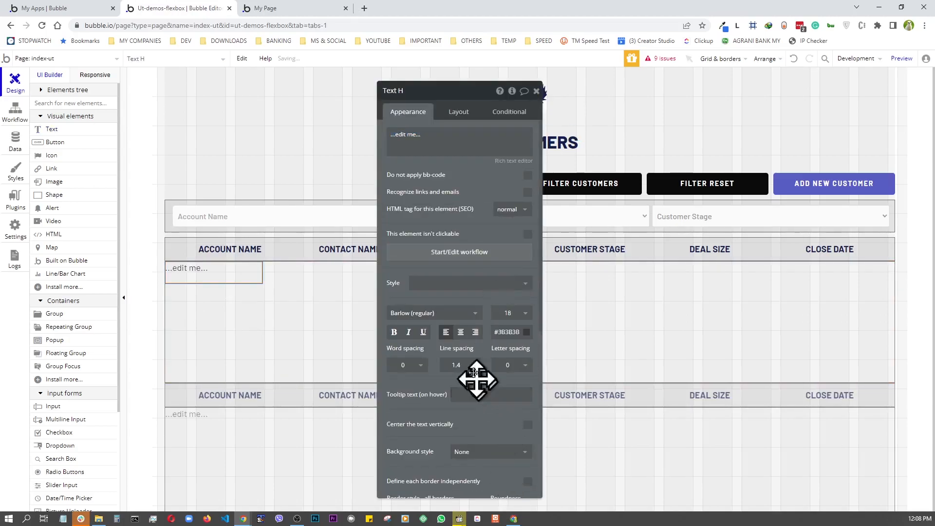
- Replace the placeholder with dynamic data: Parent group's Customer's Account-Name
click(429, 137)
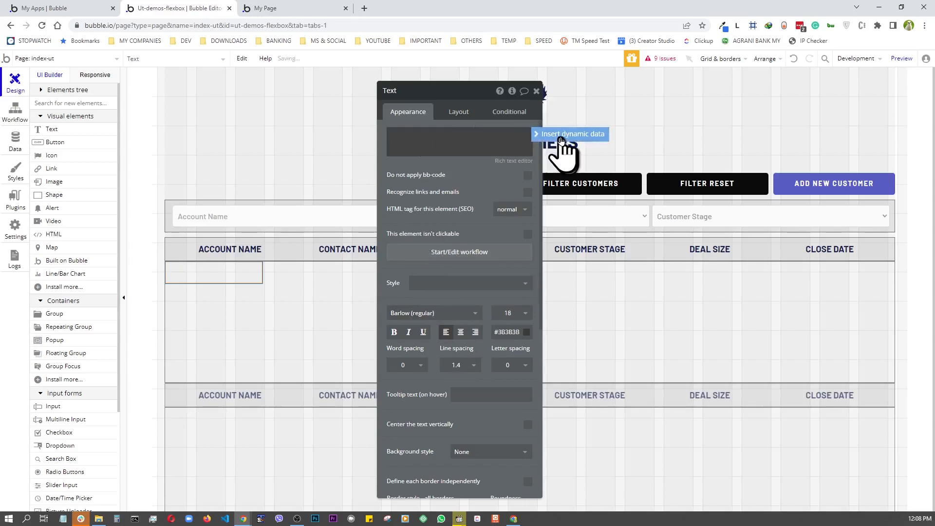
click(561, 136)
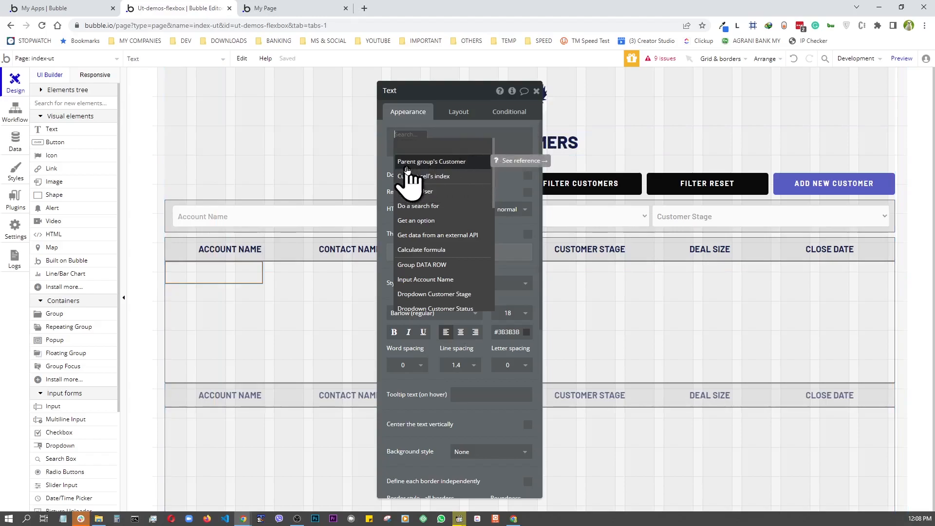
click(441, 163)
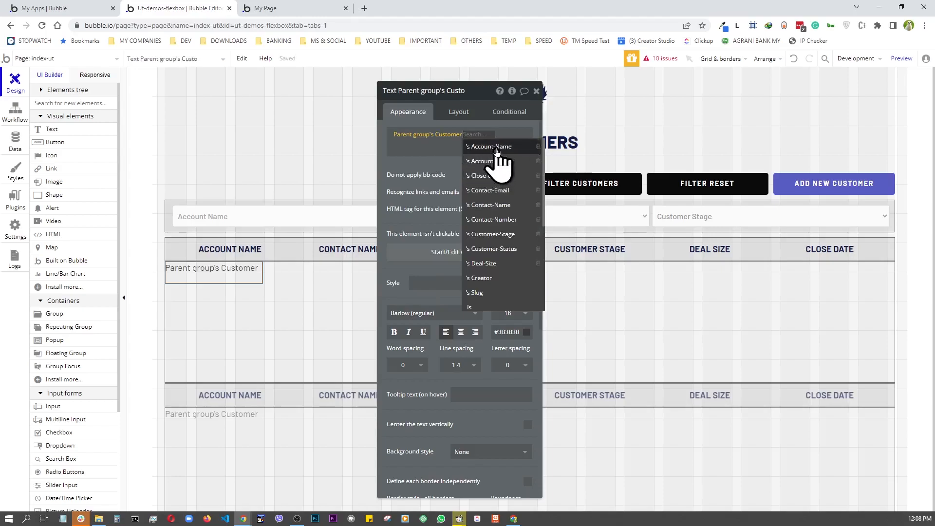
click(492, 147)
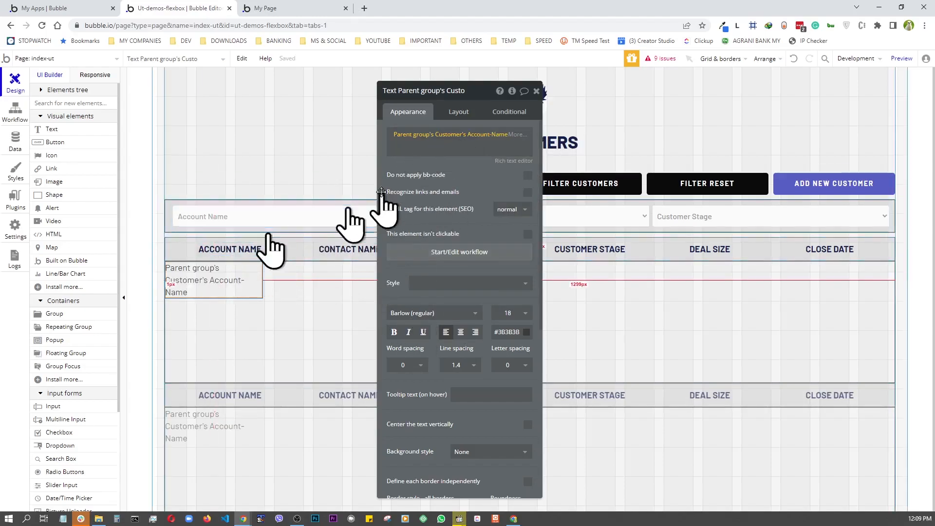
- Turn off the Account-Name text's fixed width and set its minimum height to 0
click(459, 113)
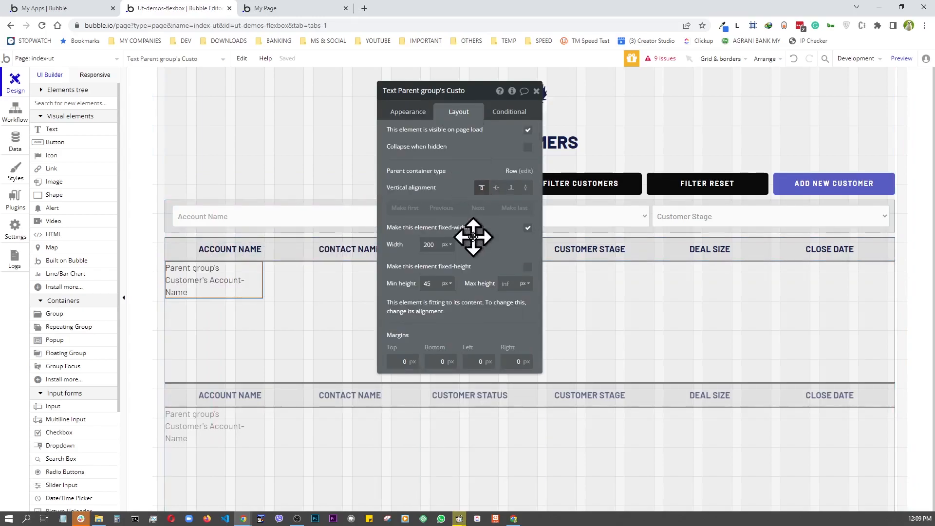
click(528, 229)
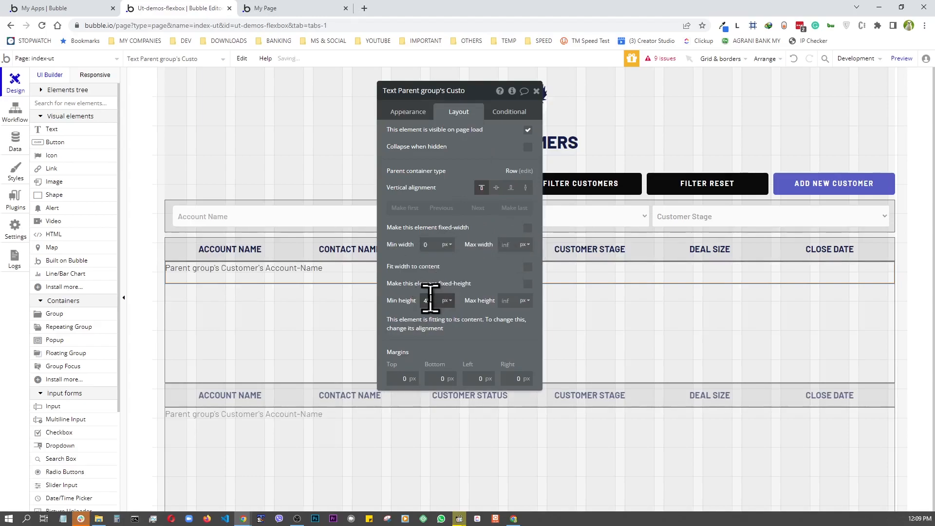
text(0)
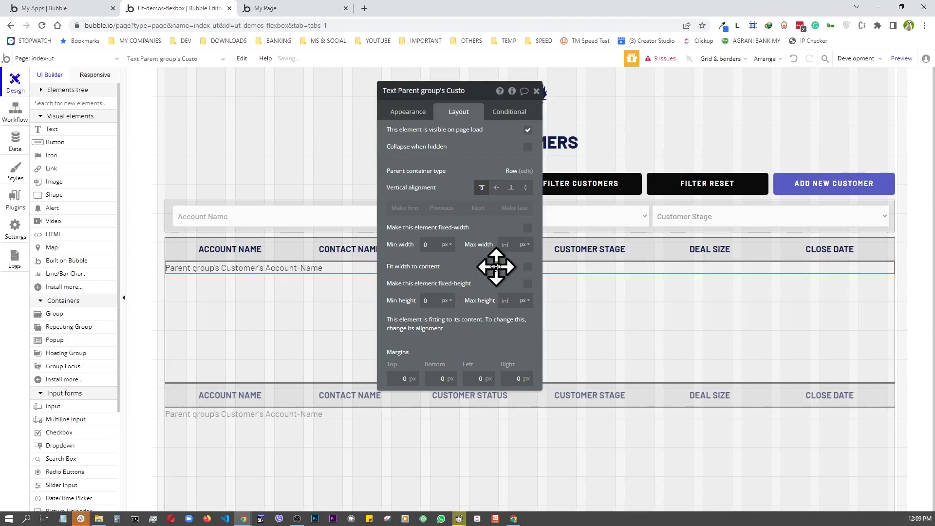
- Give the DATA ROW group 10 px padding on top, bottom, left and right
click(262, 328)
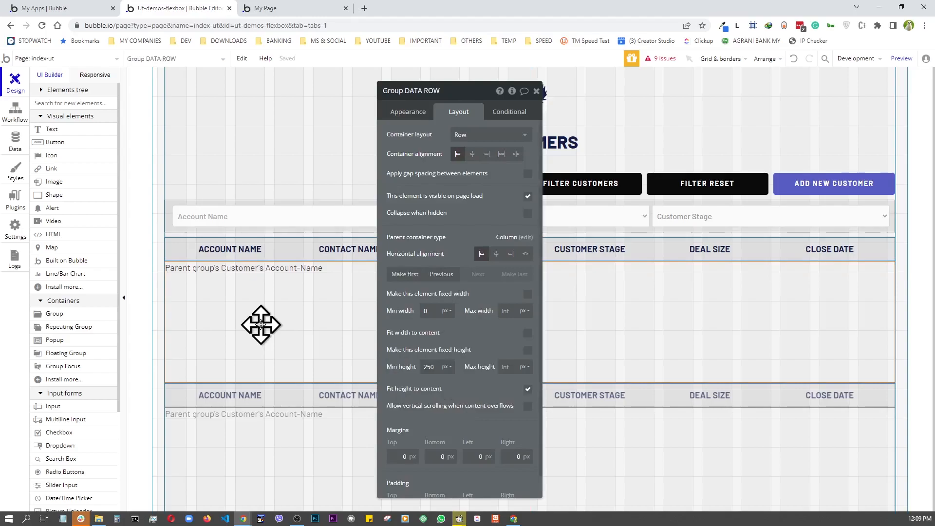
scroll(453, 386, down, 1)
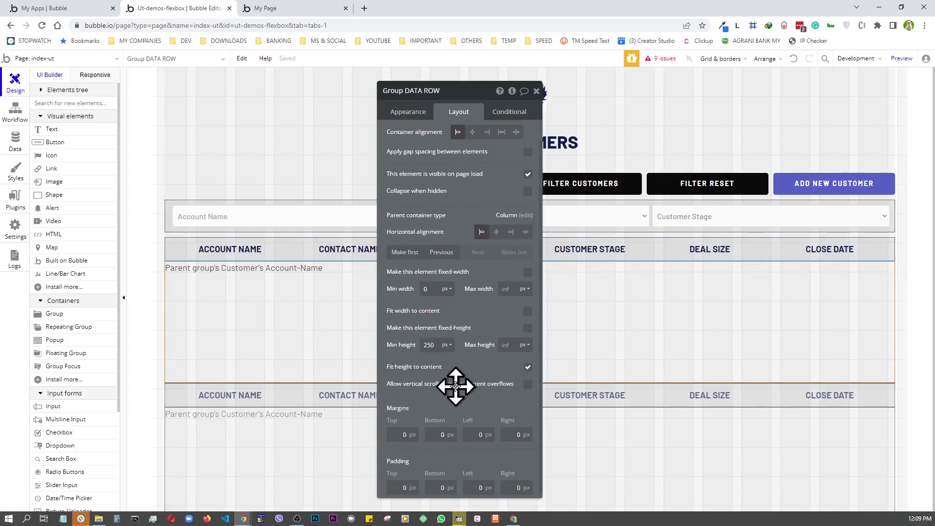
click(399, 486)
text(1)
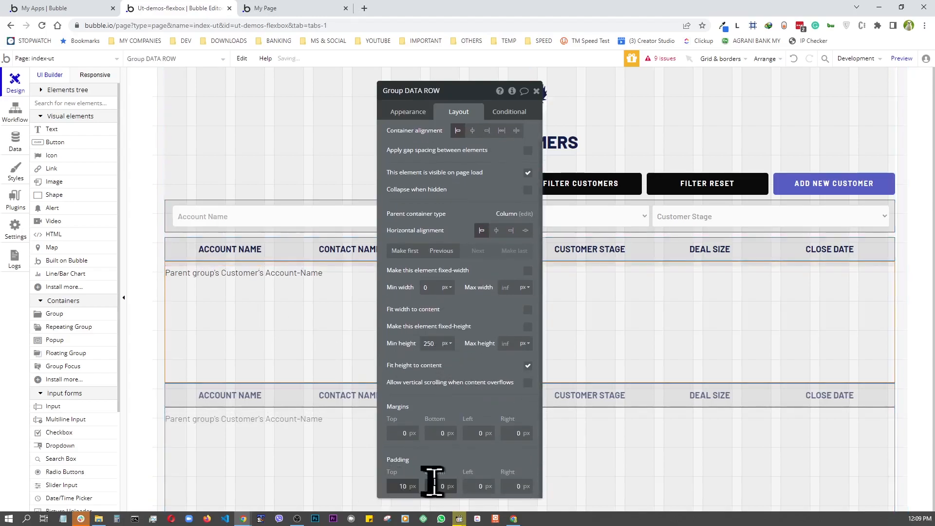
click(468, 486)
text(1)
click(511, 487)
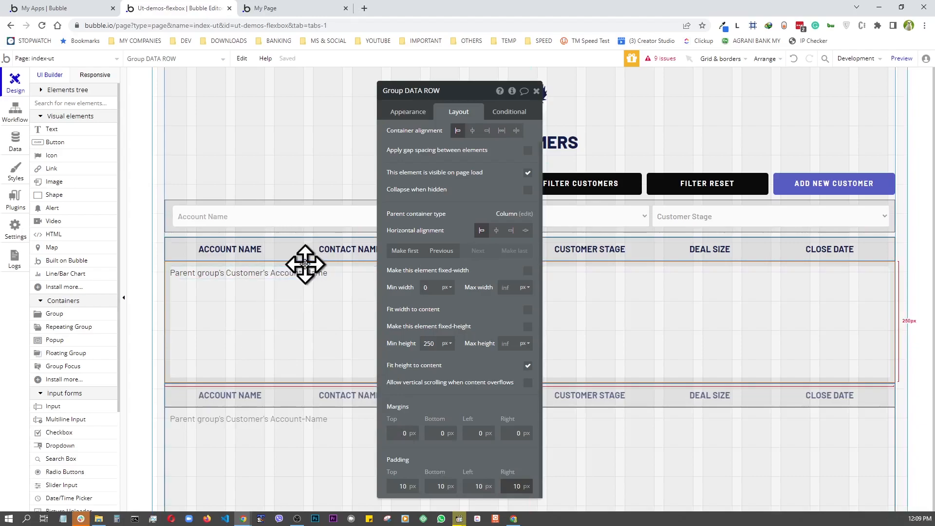
click(268, 272)
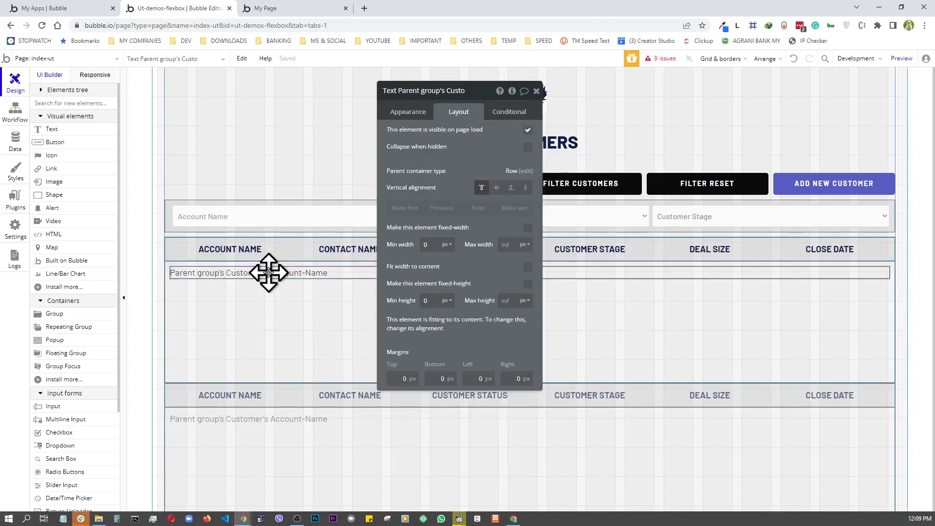
- Centre-align the Account-Name text and set its top and bottom margins to 10 px
click(418, 113)
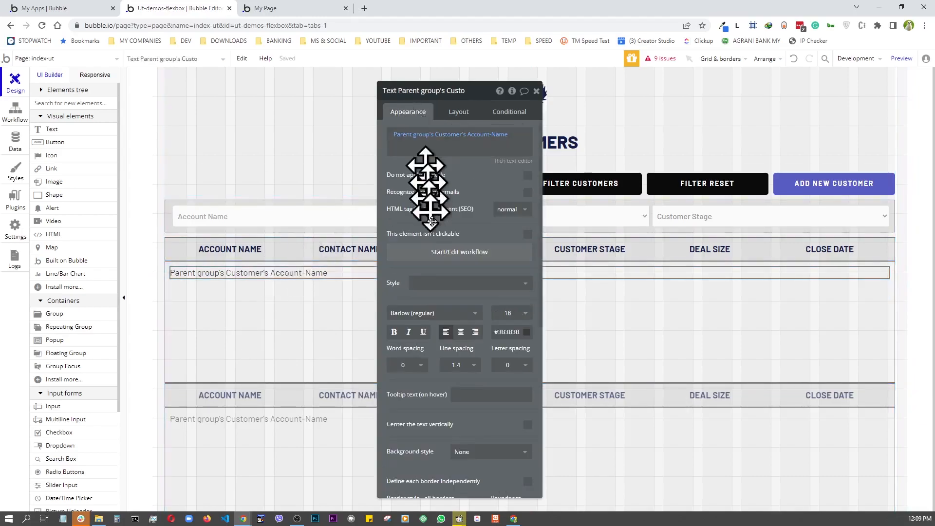
click(462, 333)
click(253, 183)
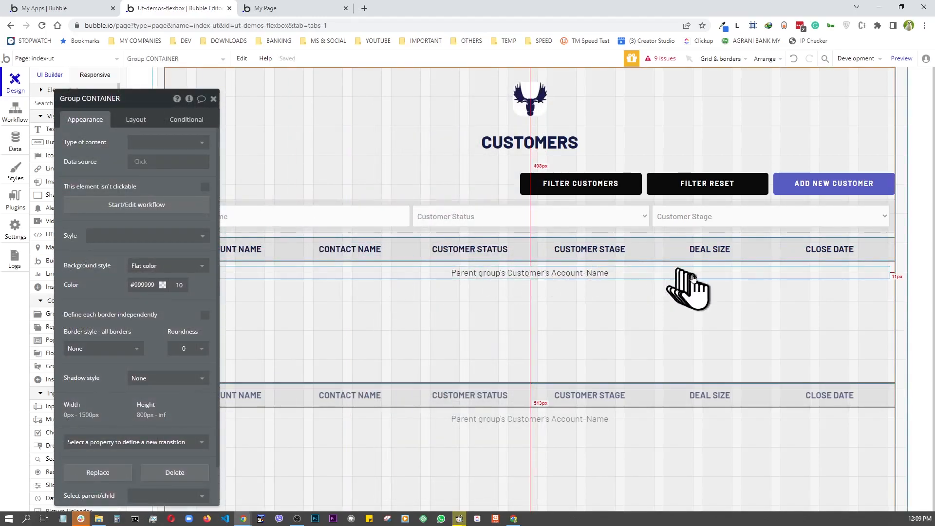
click(389, 275)
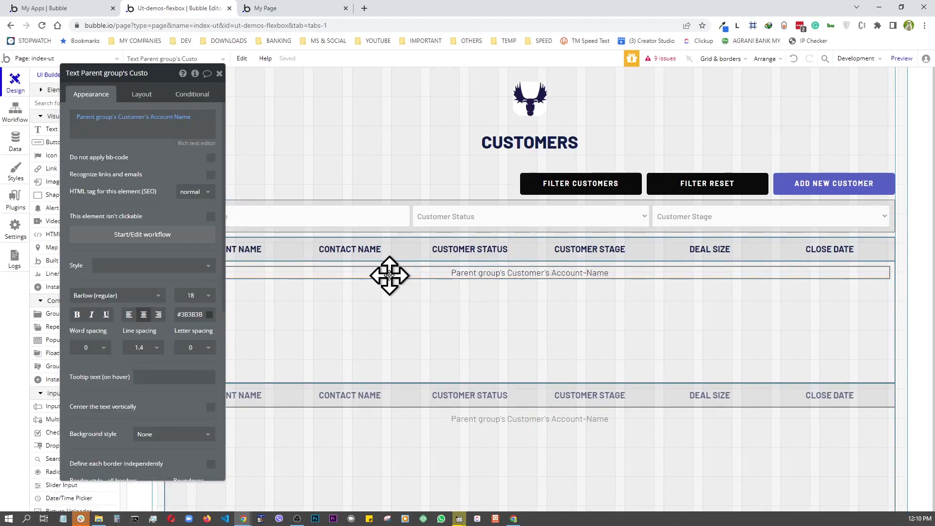
click(141, 94)
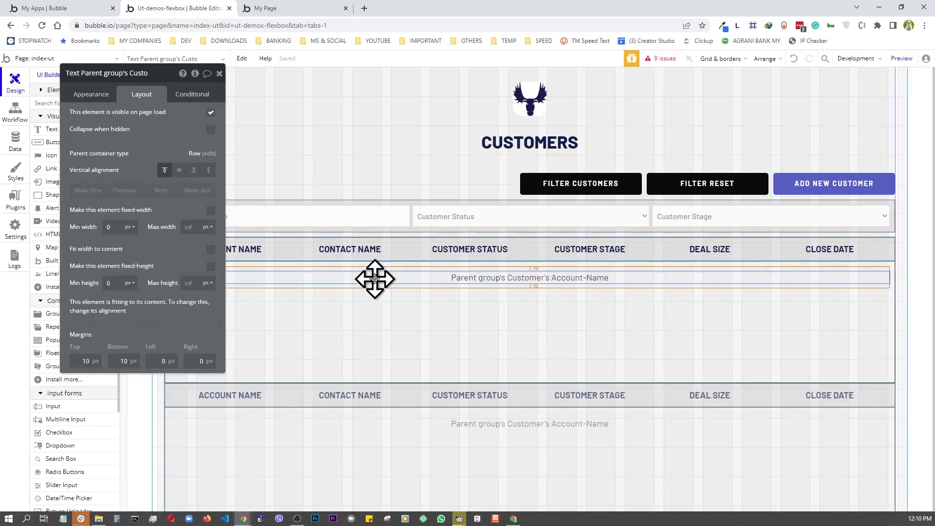
drag(375, 278, 356, 344)
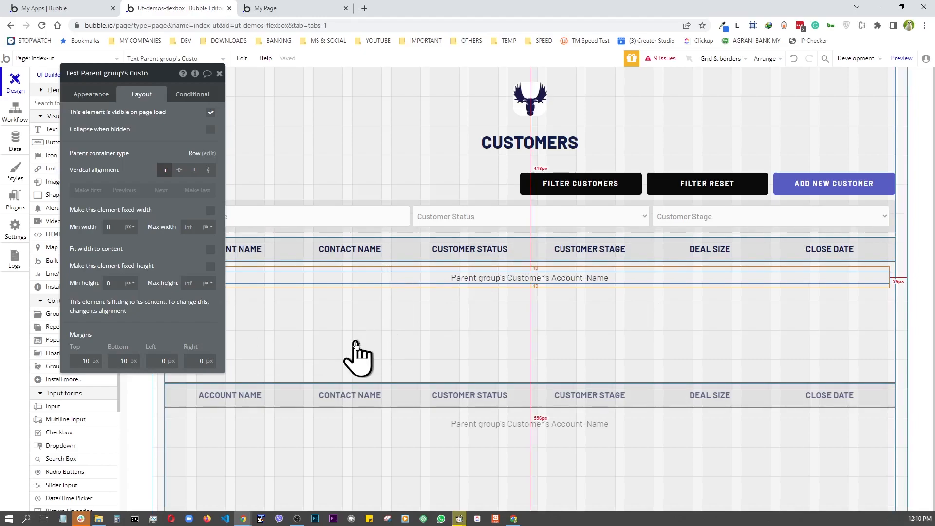
- Duplicate the Account-Name text five times so each of the six columns has a copy
key(ctrl+v)
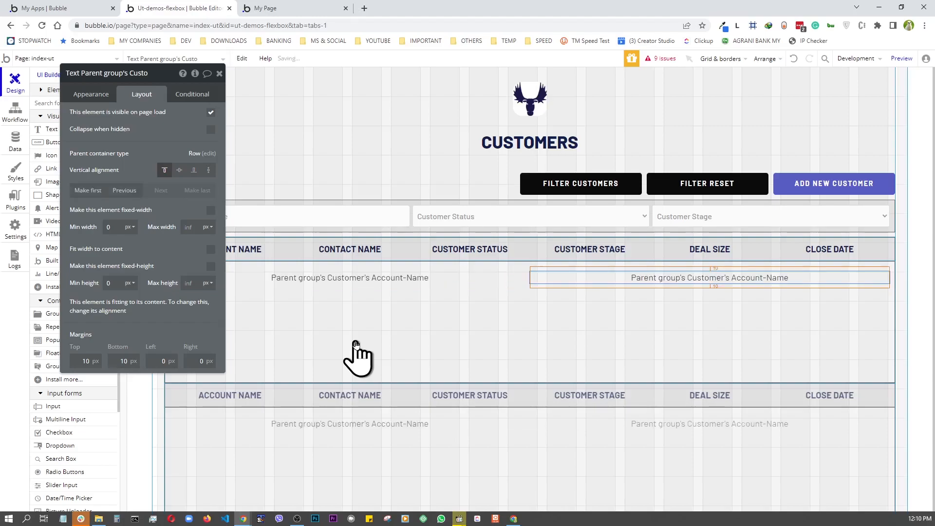
key(ctrl+v)
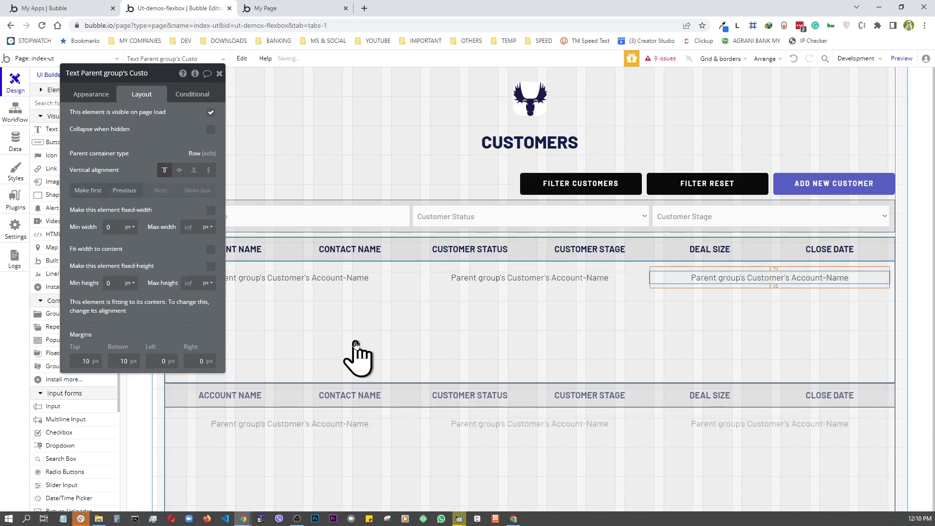
key(ctrl+v)
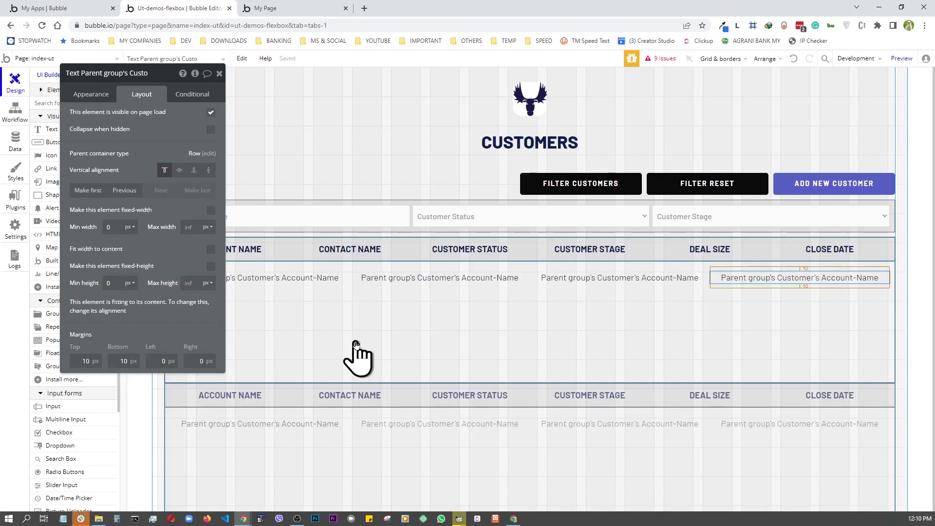
key(ctrl+v)
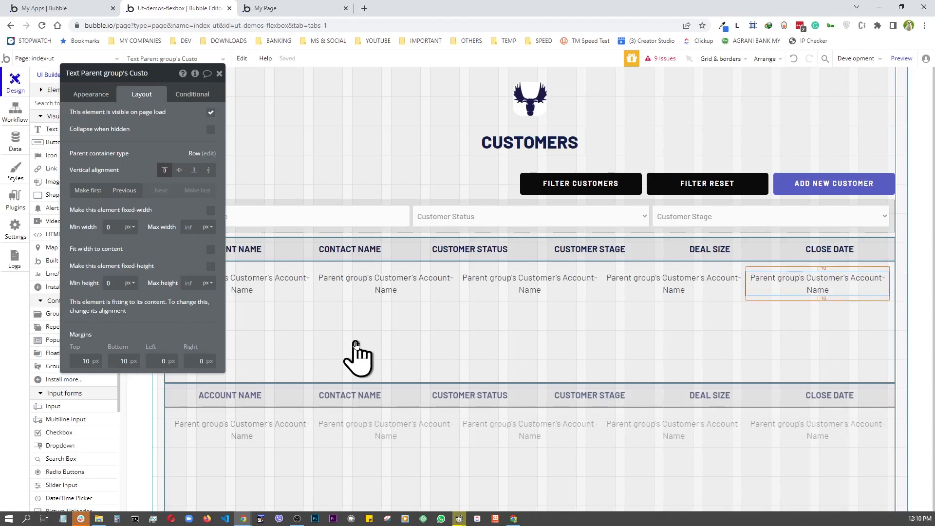
key(ctrl+v)
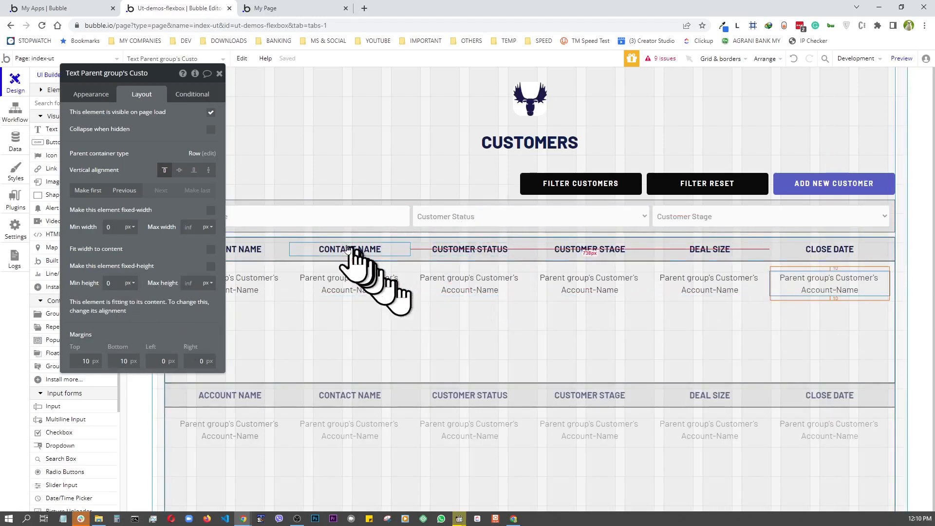
key(Escape)
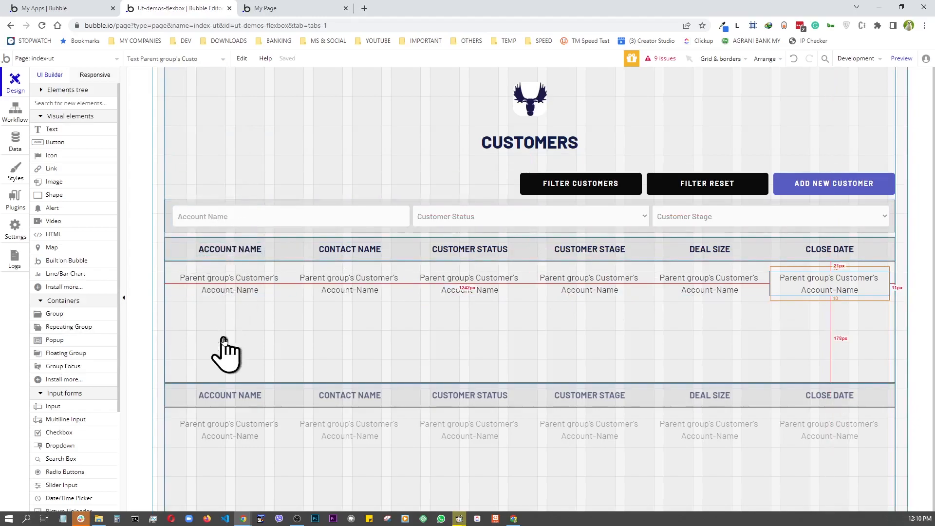
- Bind the Contact Name cell's text to the Customer's Contact-Name
double_click(355, 286)
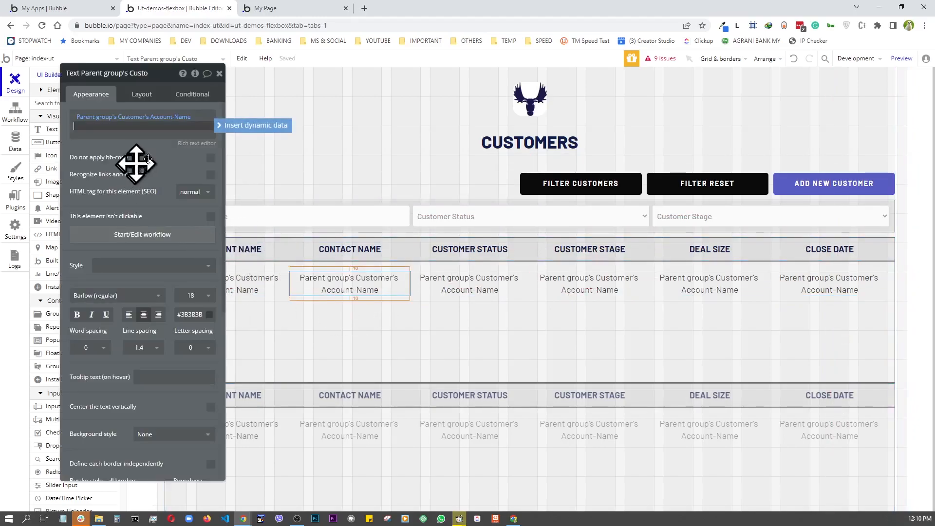
click(180, 133)
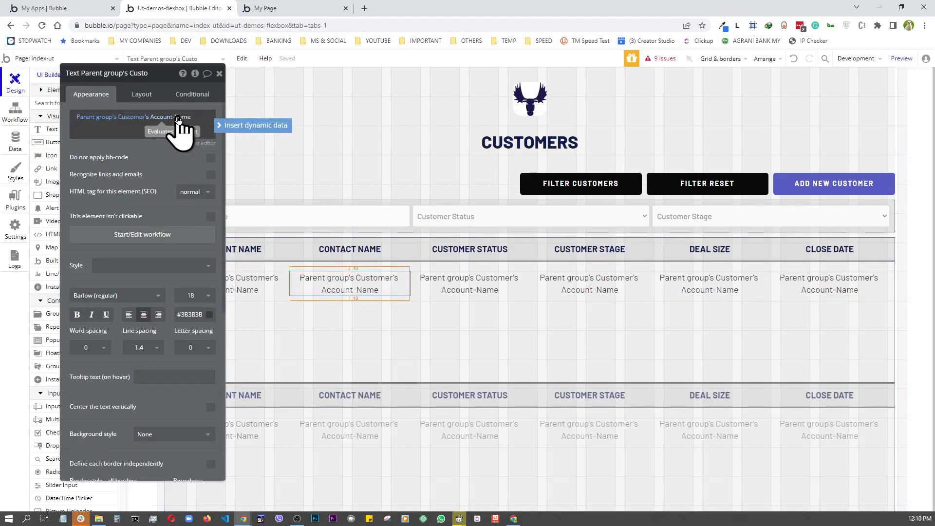
click(178, 117)
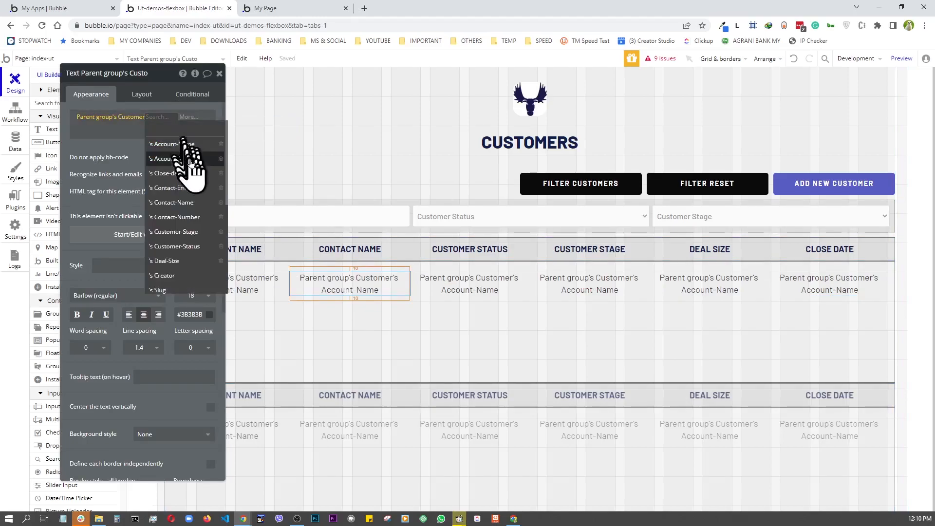
click(185, 203)
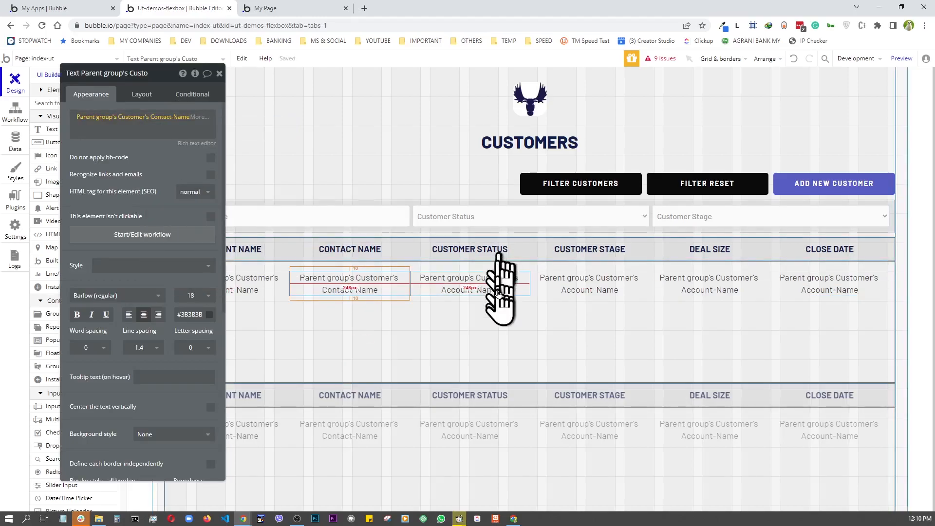
- Bind the Customer Status cell's text to the Customer's Customer-Status's Display
click(485, 293)
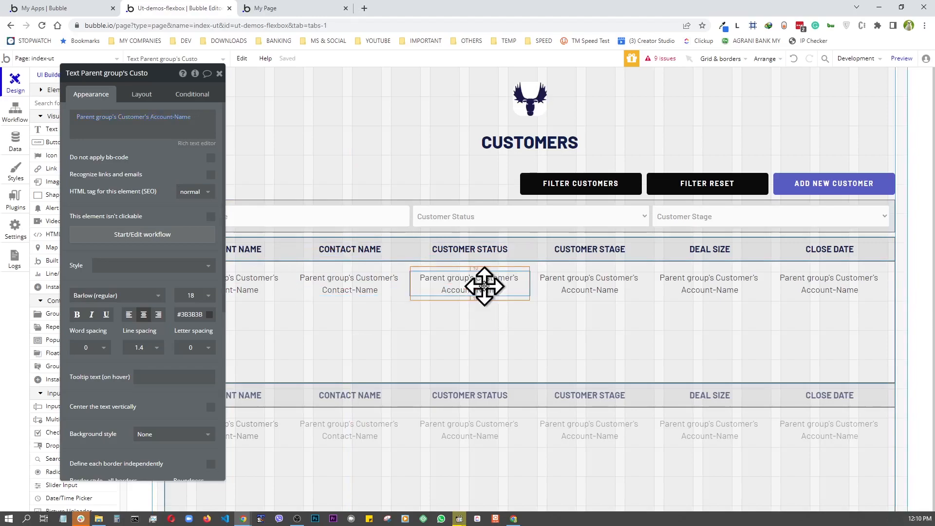
click(177, 118)
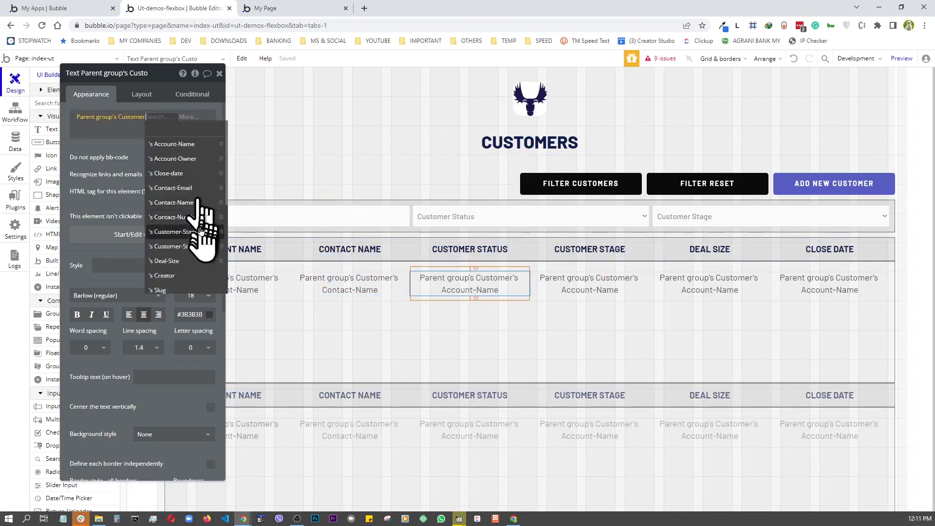
click(185, 247)
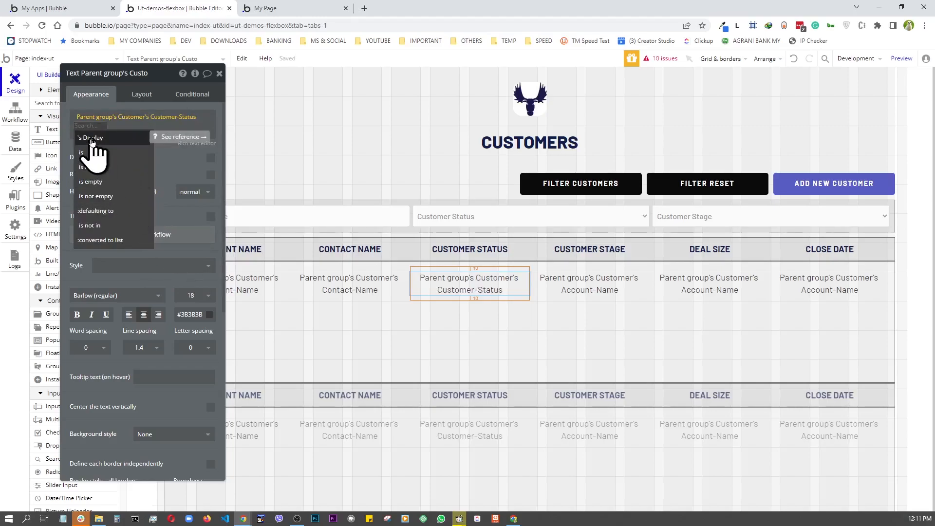
click(93, 140)
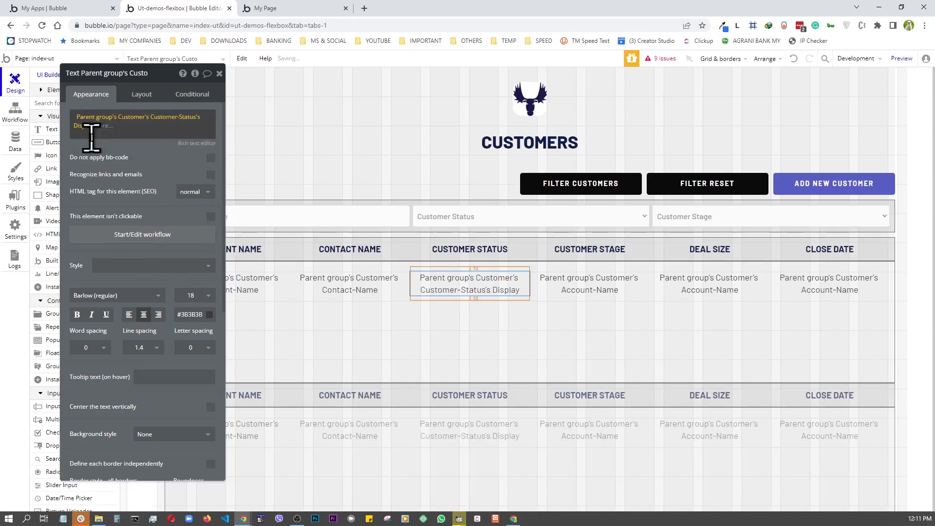
drag(170, 73, 229, 74)
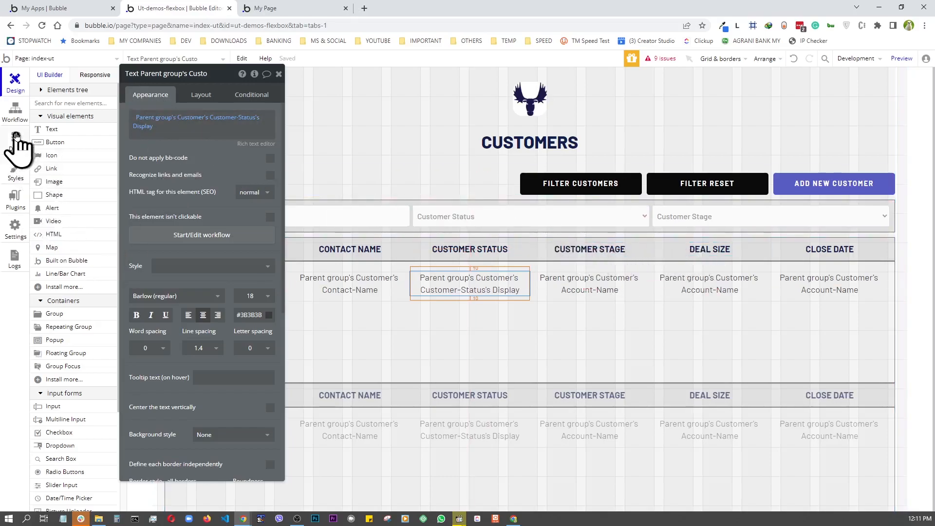
- Check the All Customers records, then browse the Account Types, Customer Status and Customer Stage option sets
click(15, 139)
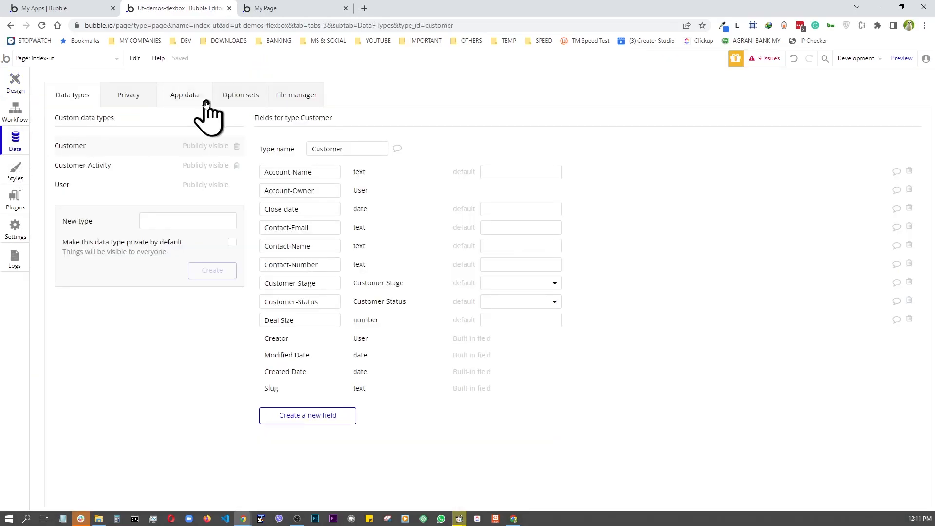
click(185, 95)
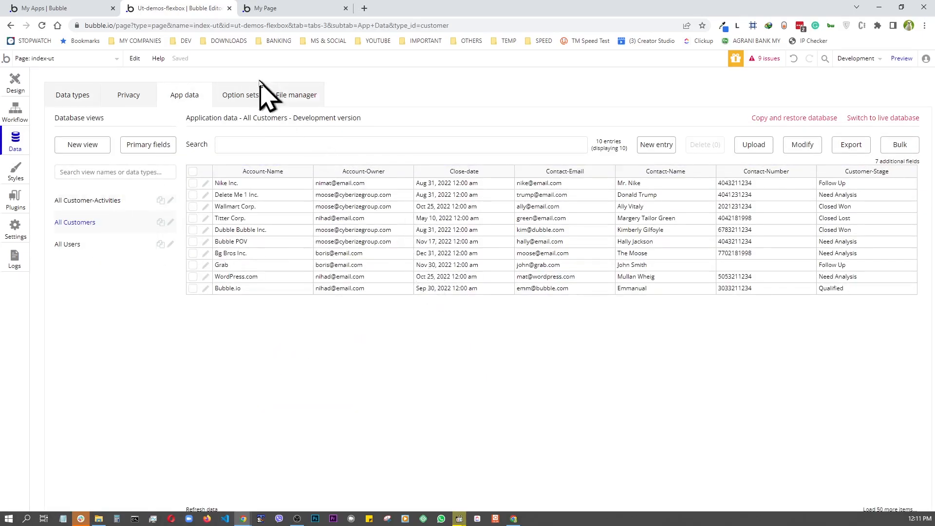
click(241, 95)
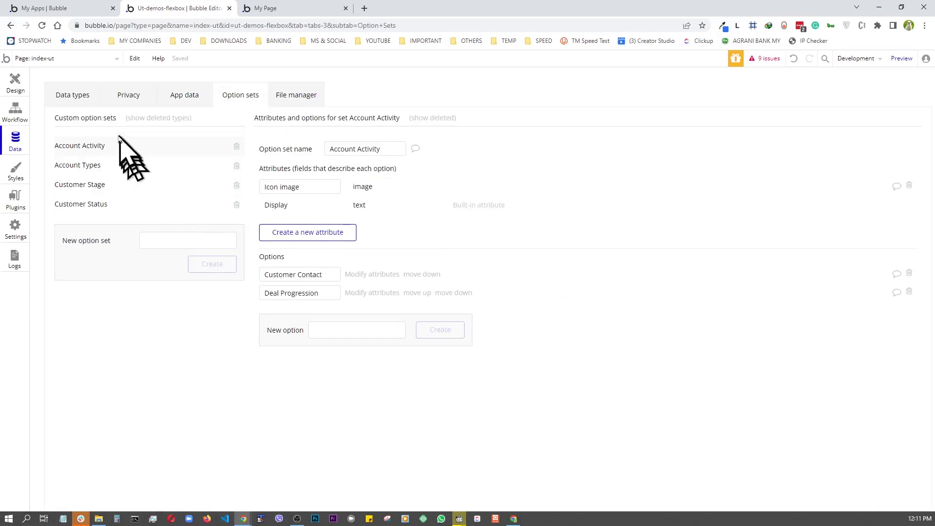
click(69, 166)
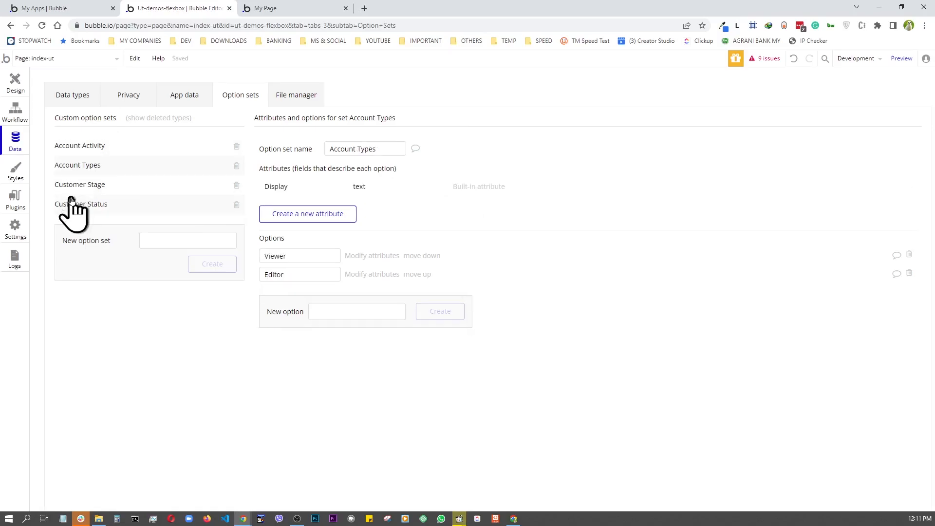
click(72, 186)
click(76, 206)
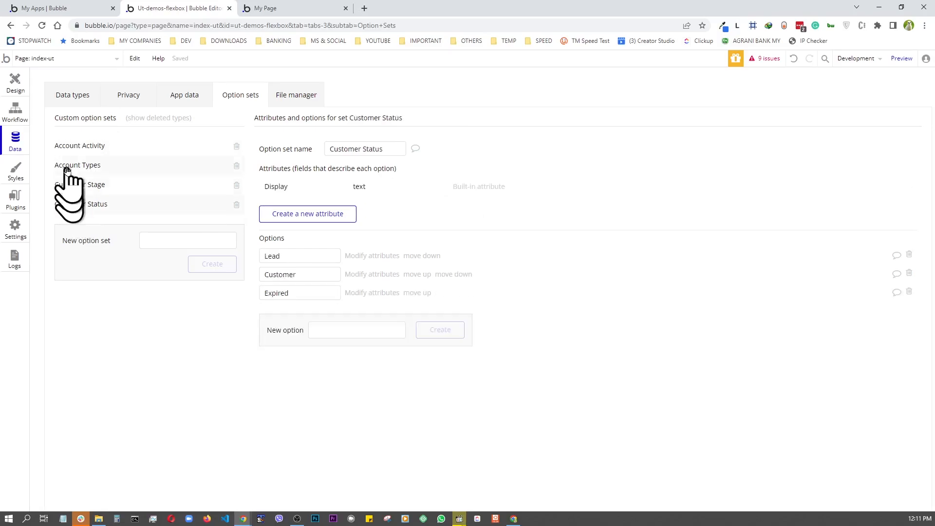
click(81, 185)
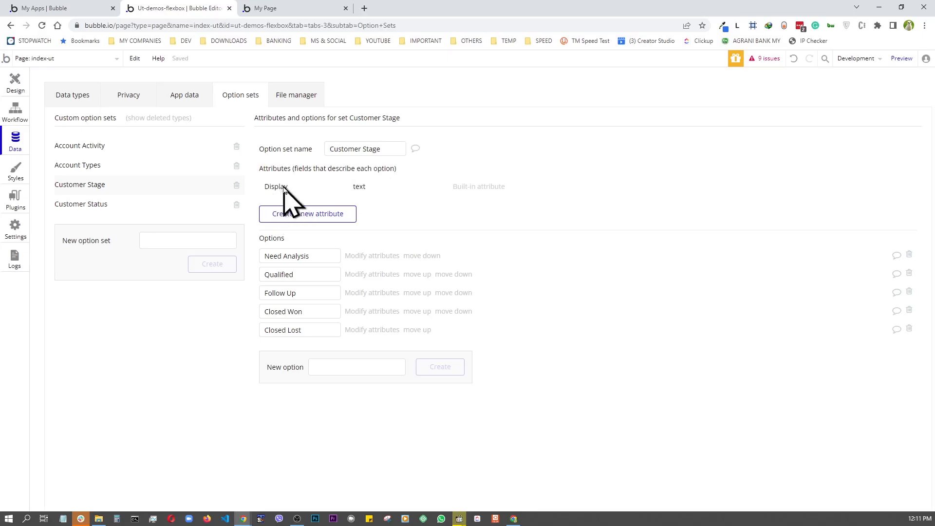
click(170, 99)
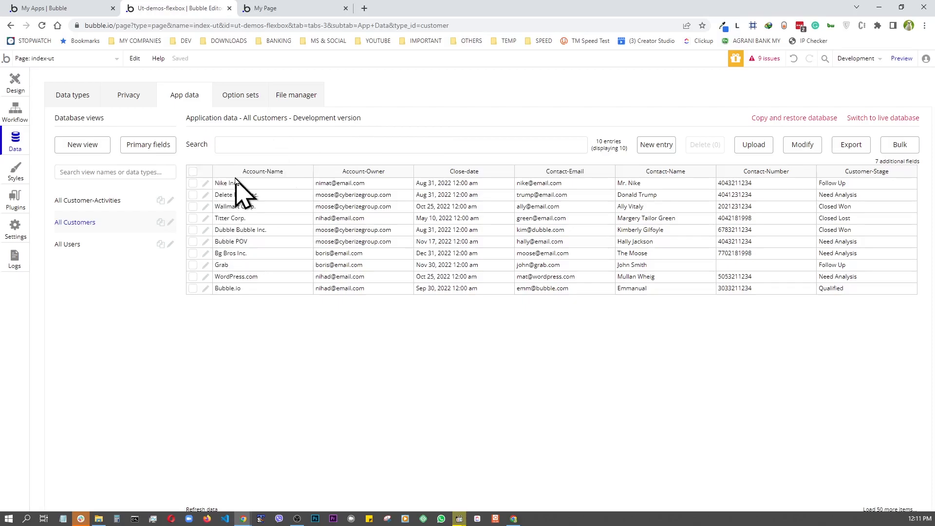
click(247, 98)
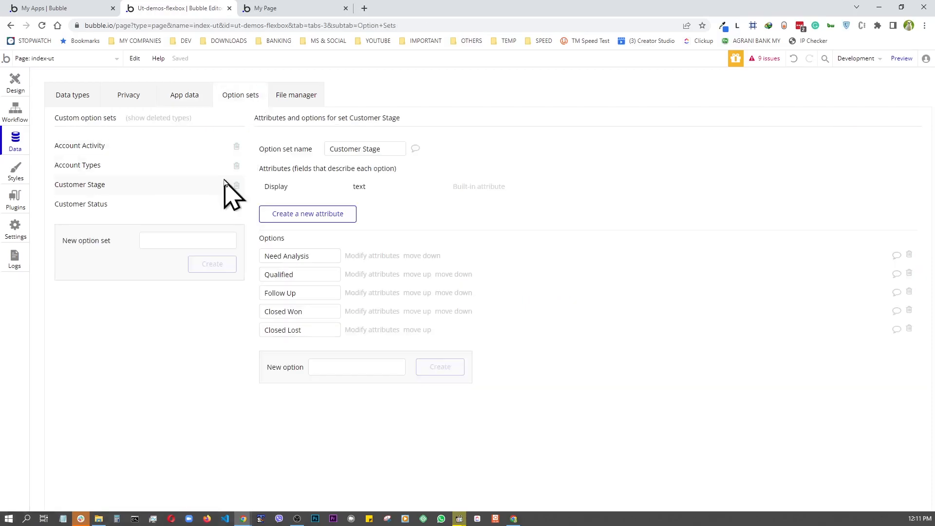
- Bind the Customer Stage cell's text to the Customer's Customer-Stage's Display
click(14, 83)
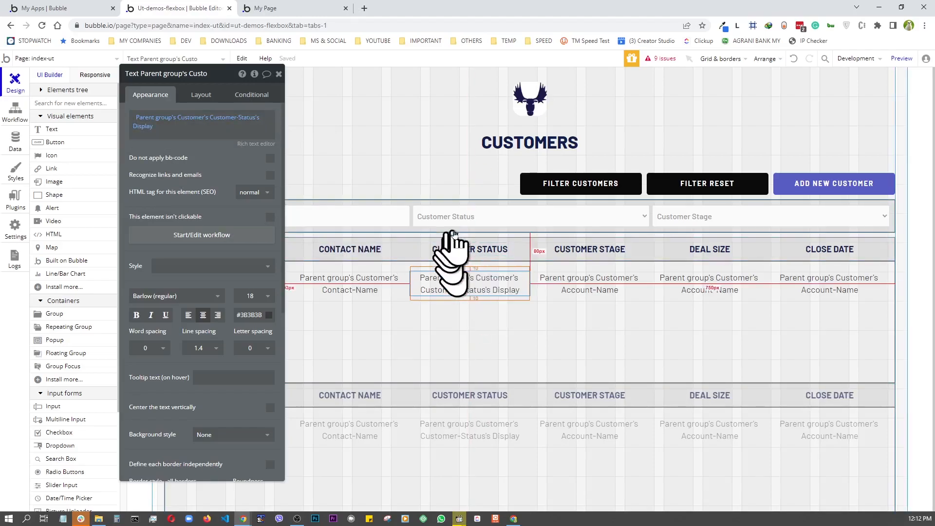
drag(430, 273, 479, 276)
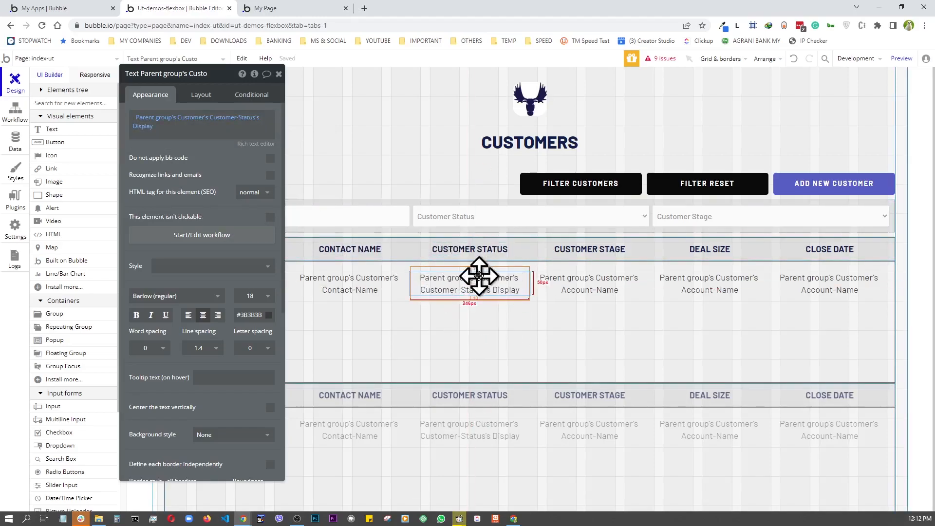
click(593, 284)
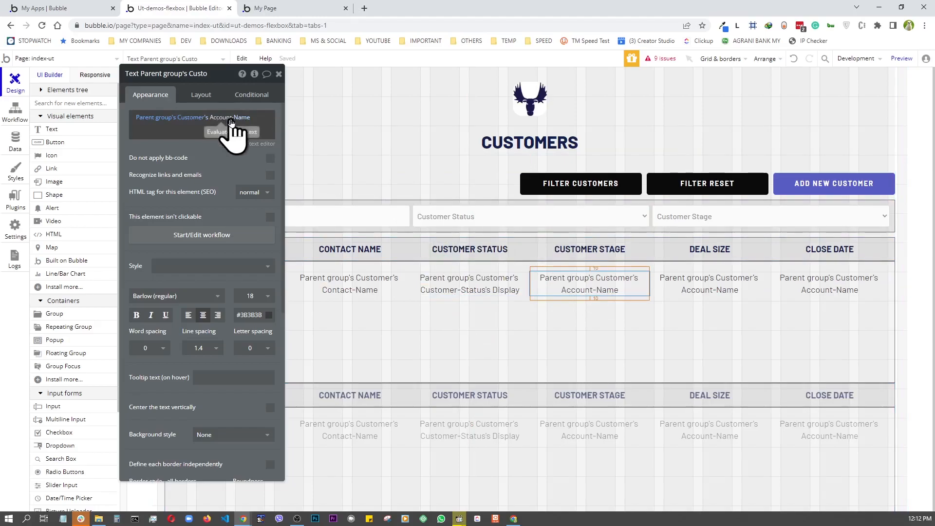
click(231, 122)
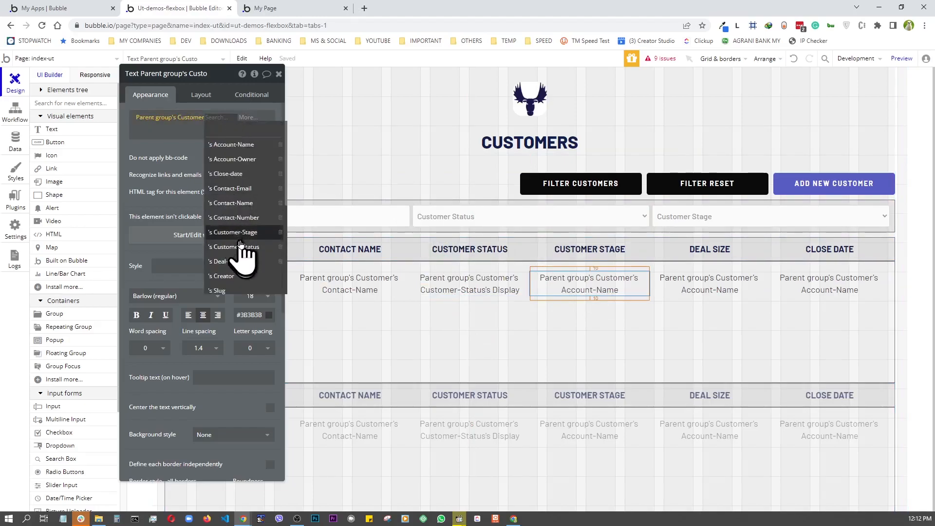
click(235, 232)
click(148, 147)
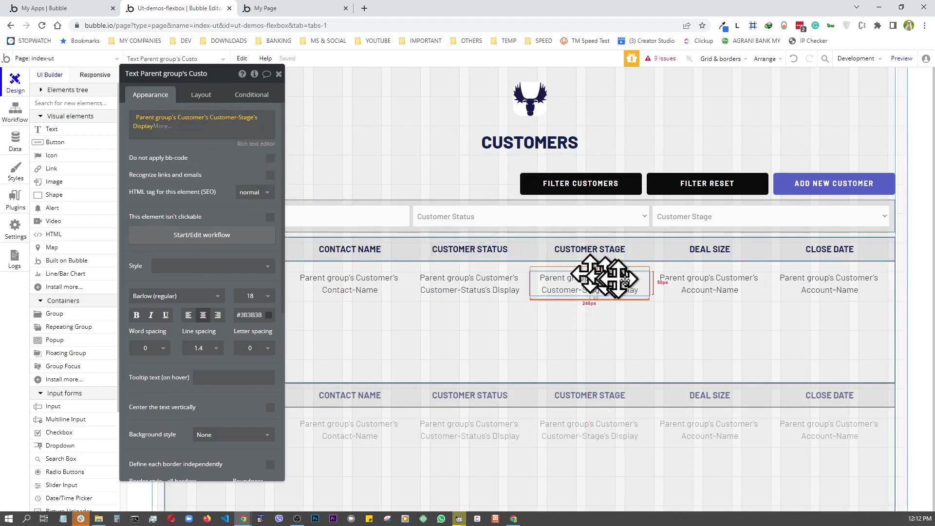
- Bind the Deal Size cell's text to Parent group's Customer's Deal-Size
click(706, 284)
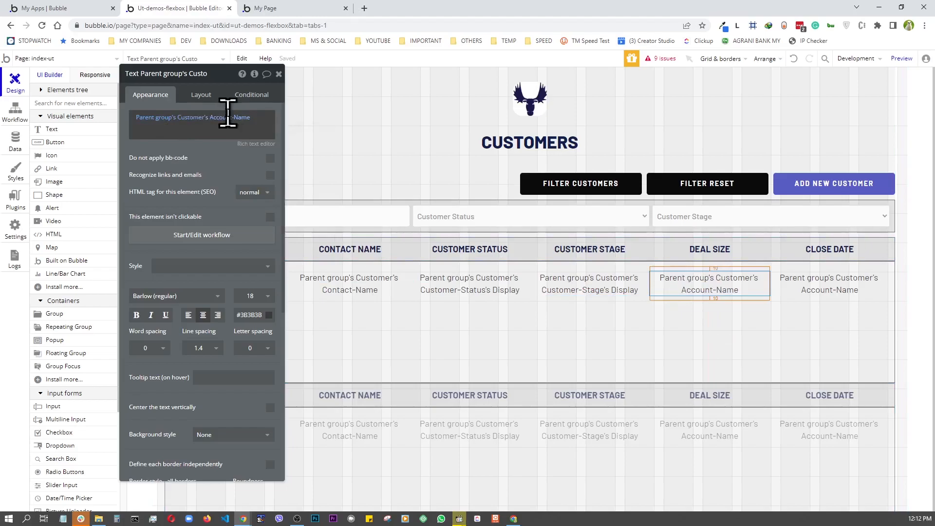
click(228, 119)
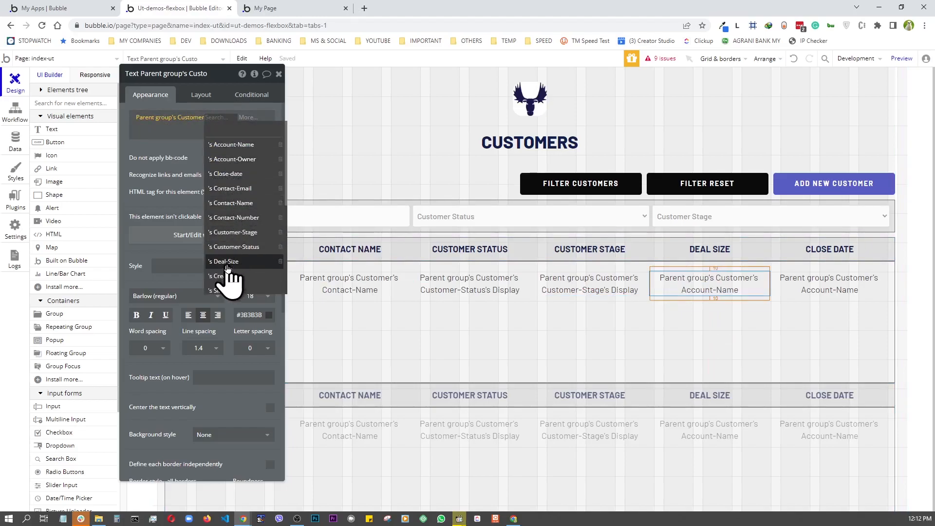
click(227, 262)
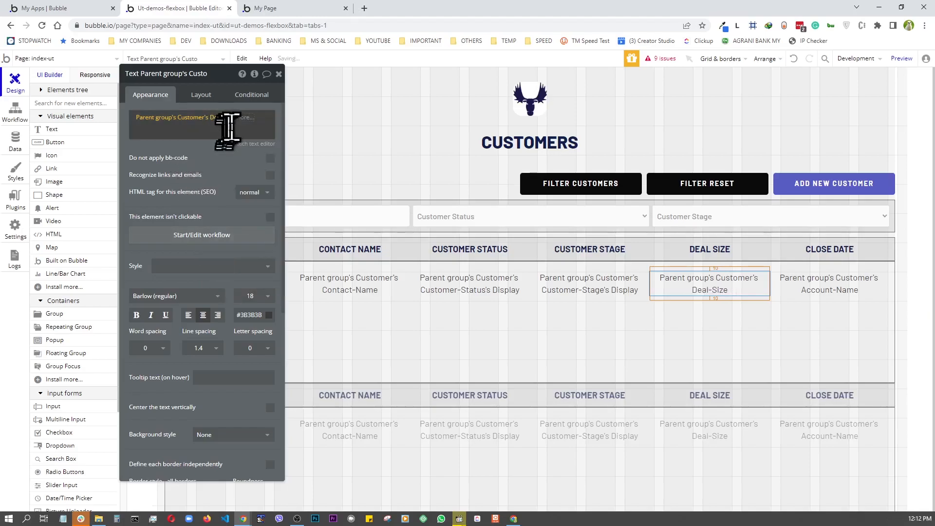
- Format Deal-Size as Currency with 2 decimals, comma thousands separator and the € symbol
click(244, 122)
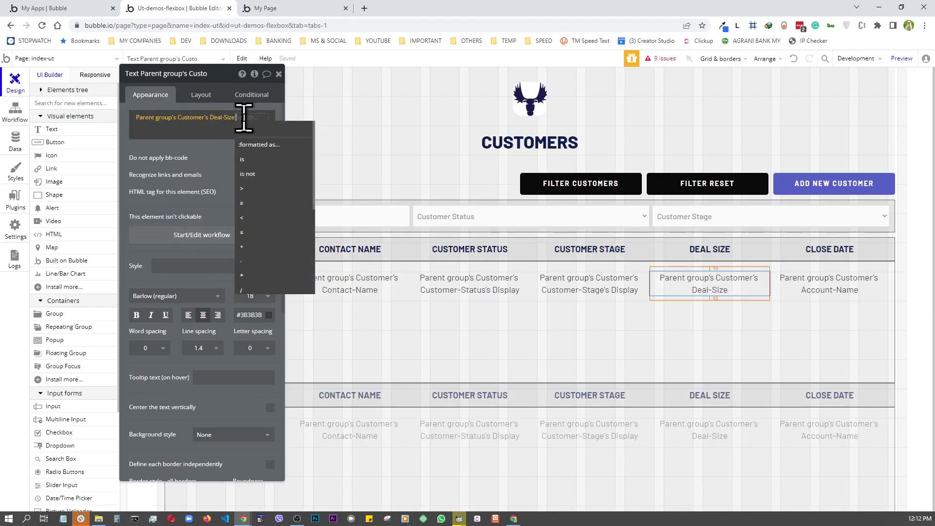
click(253, 148)
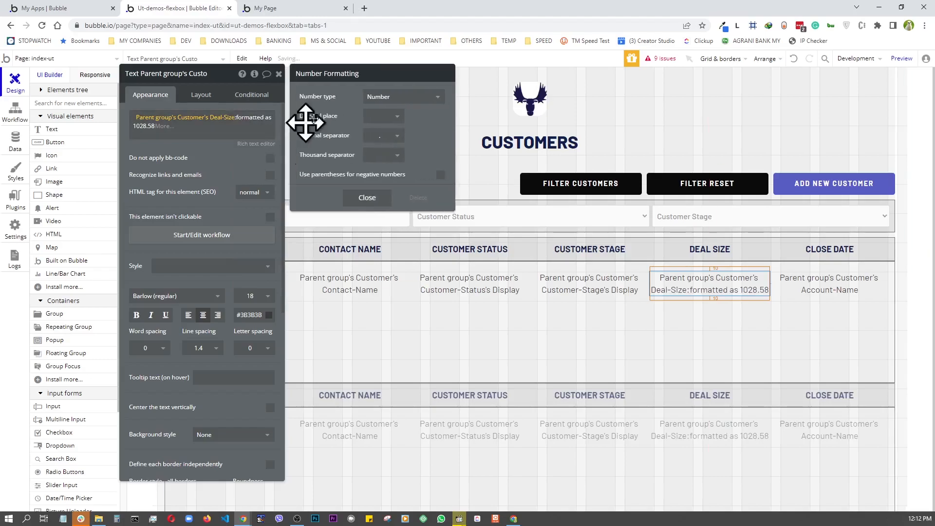
click(383, 97)
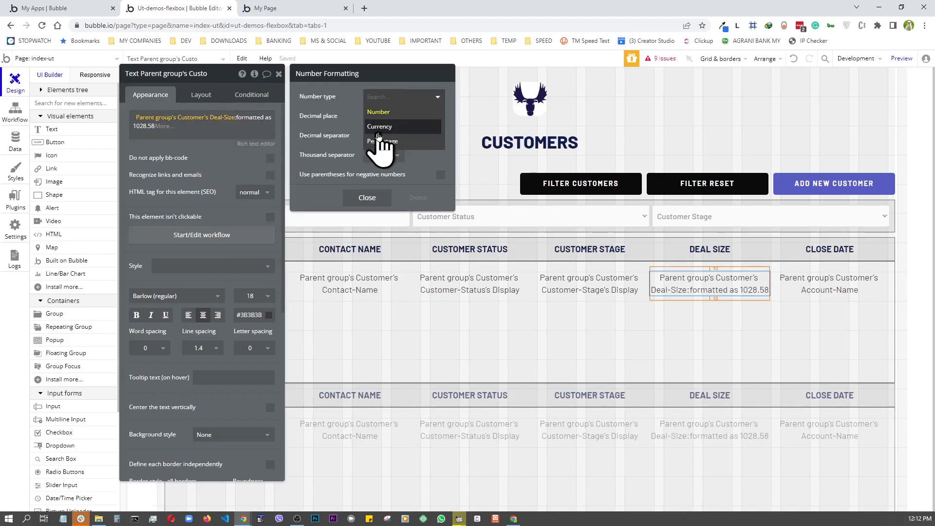
click(374, 127)
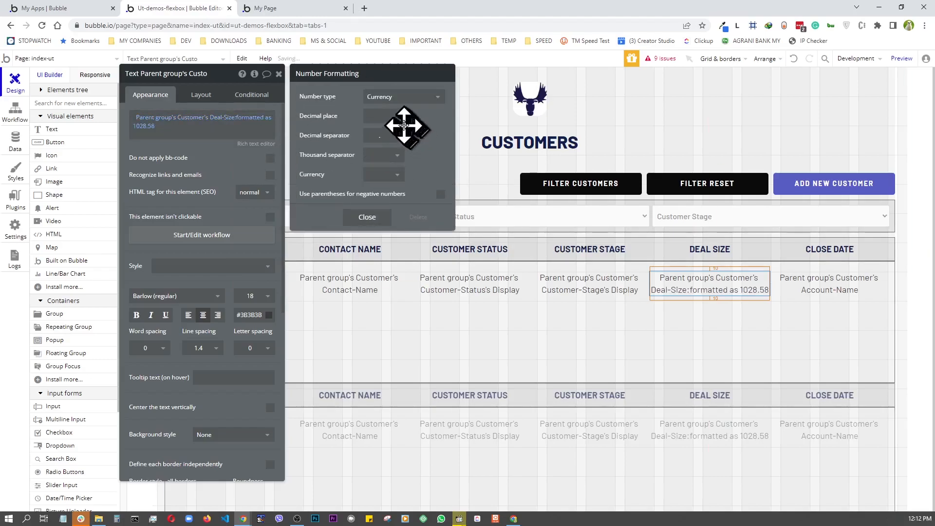
click(398, 118)
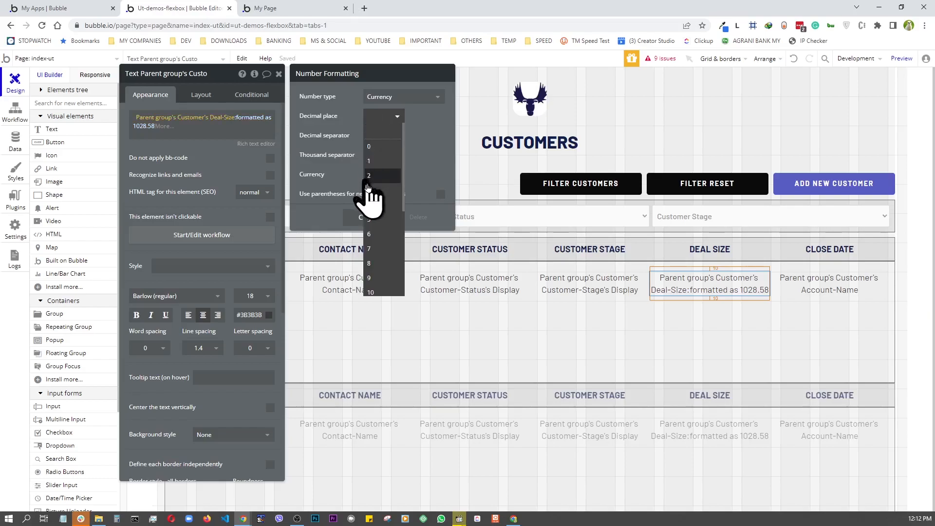
click(369, 178)
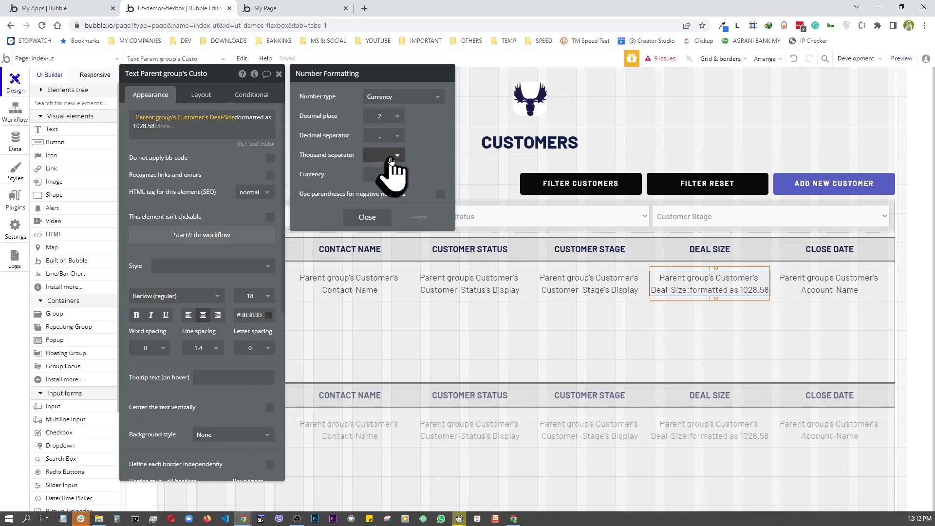
click(392, 157)
click(380, 186)
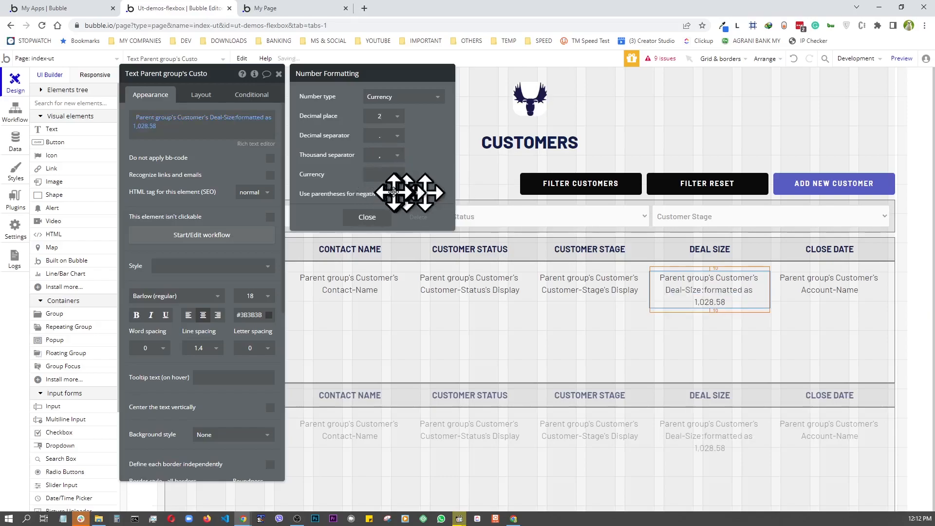
click(389, 183)
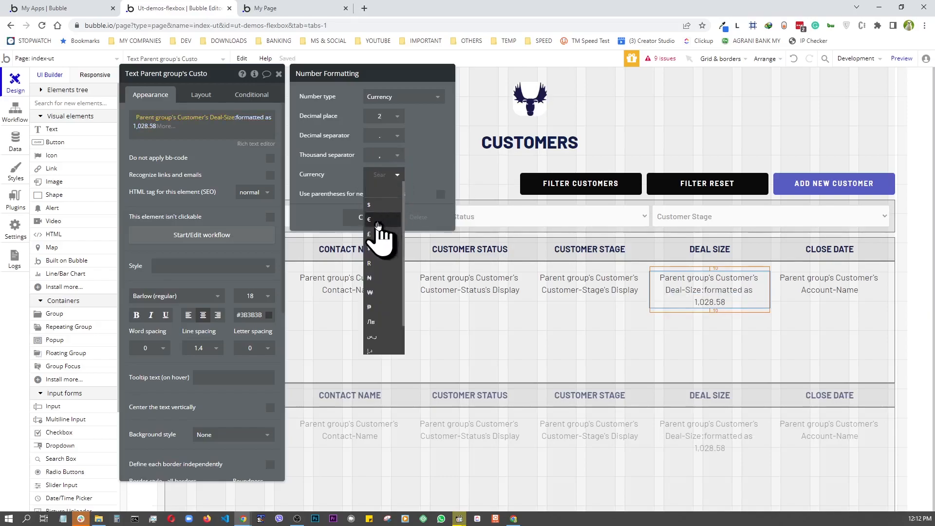
click(384, 232)
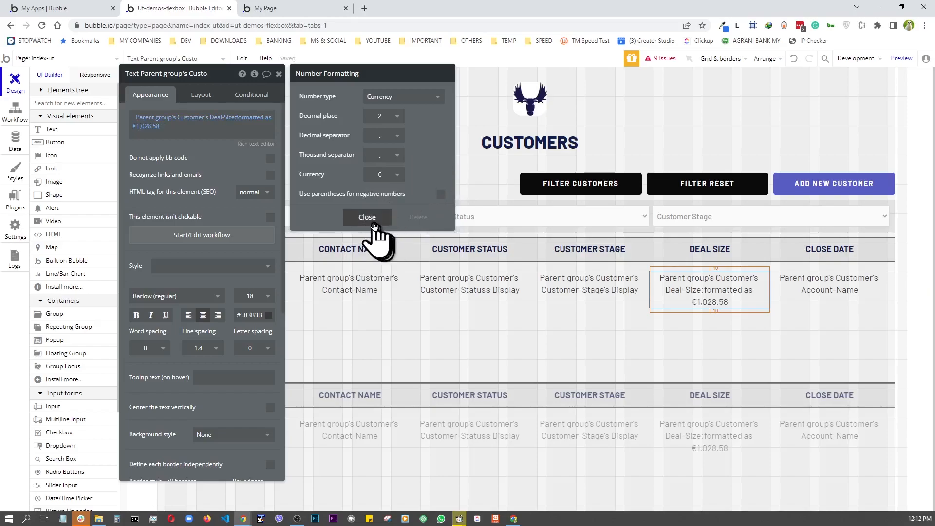
click(370, 217)
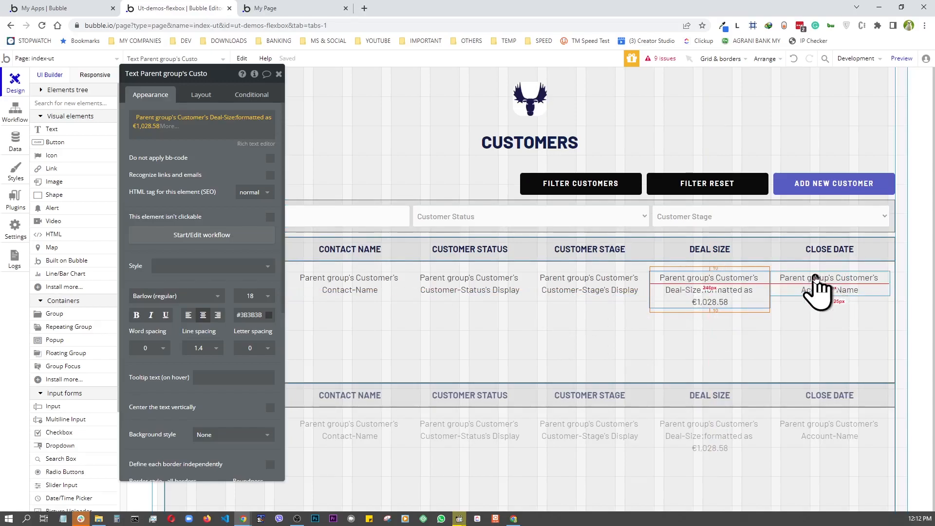
- Bind the Close Date cell's text to the Customer's Close-date
click(814, 287)
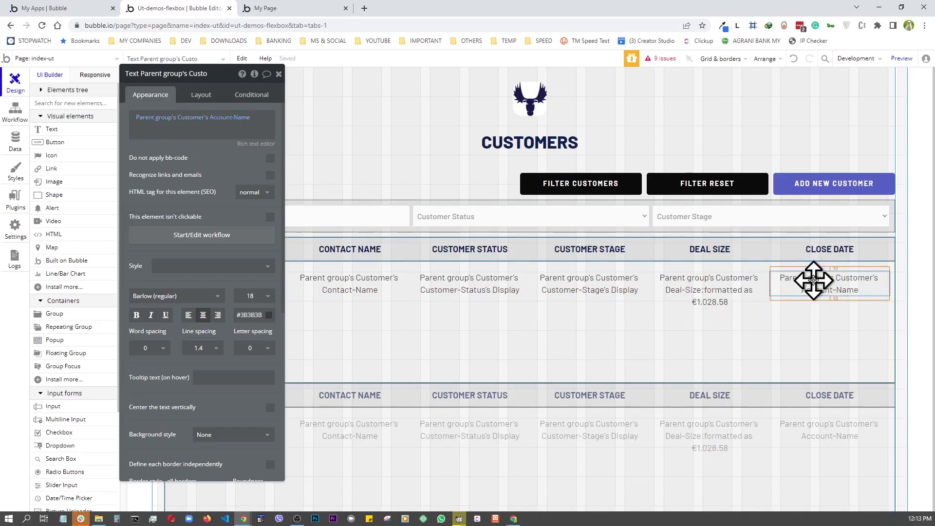
click(236, 119)
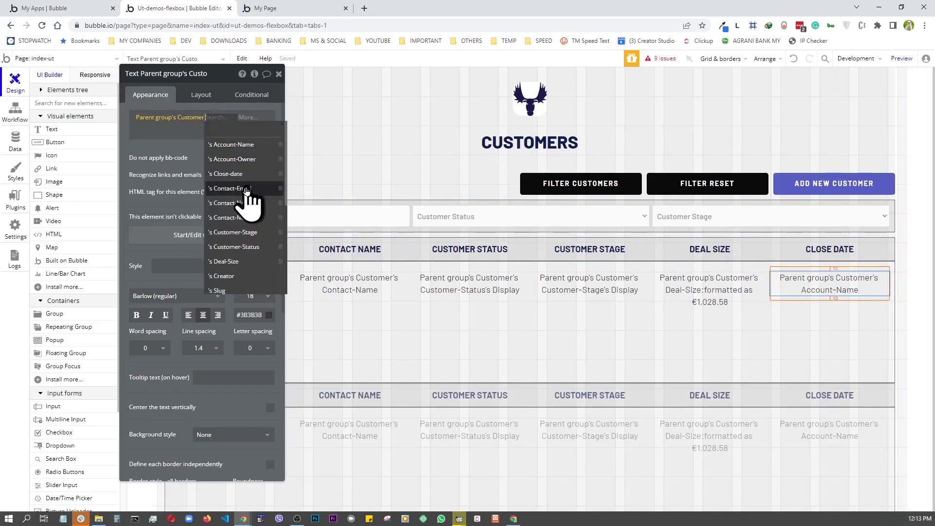
click(232, 179)
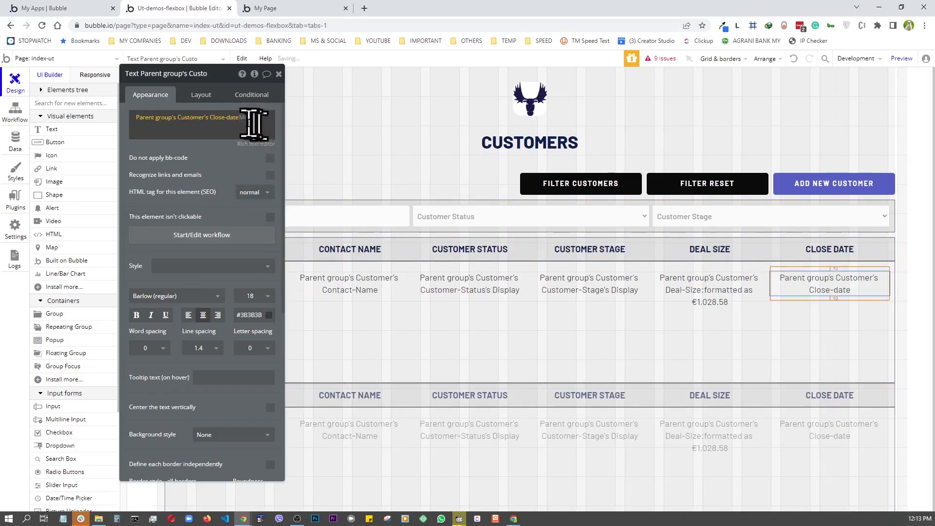
- Format the close date in the 'May 29, 2022' style
click(250, 119)
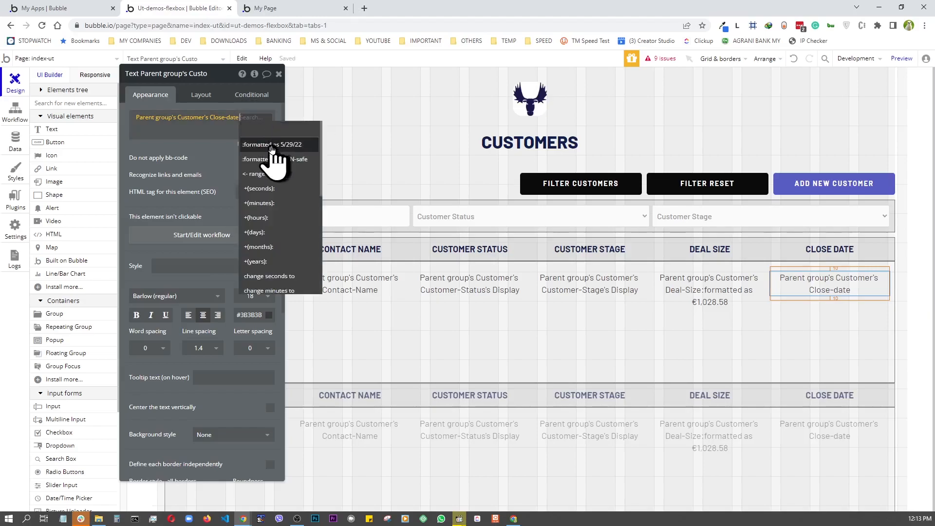
click(272, 145)
click(384, 96)
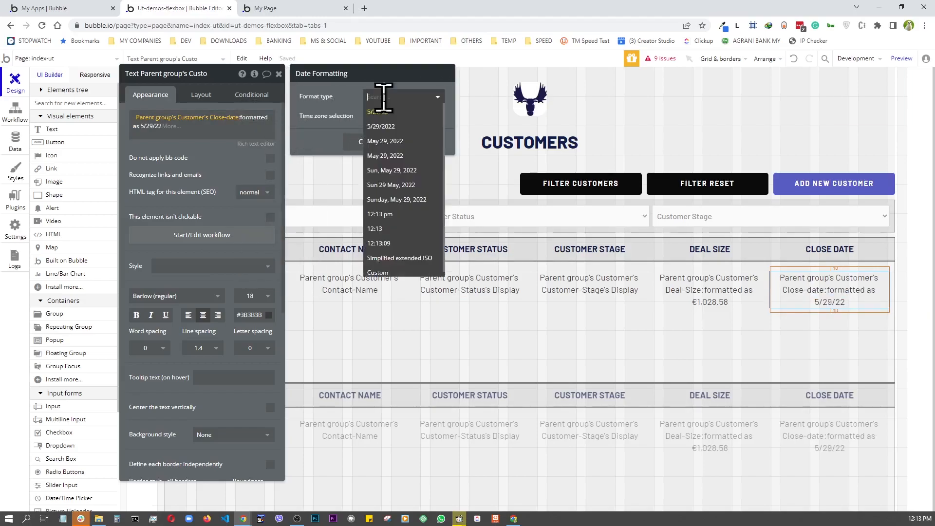
click(385, 141)
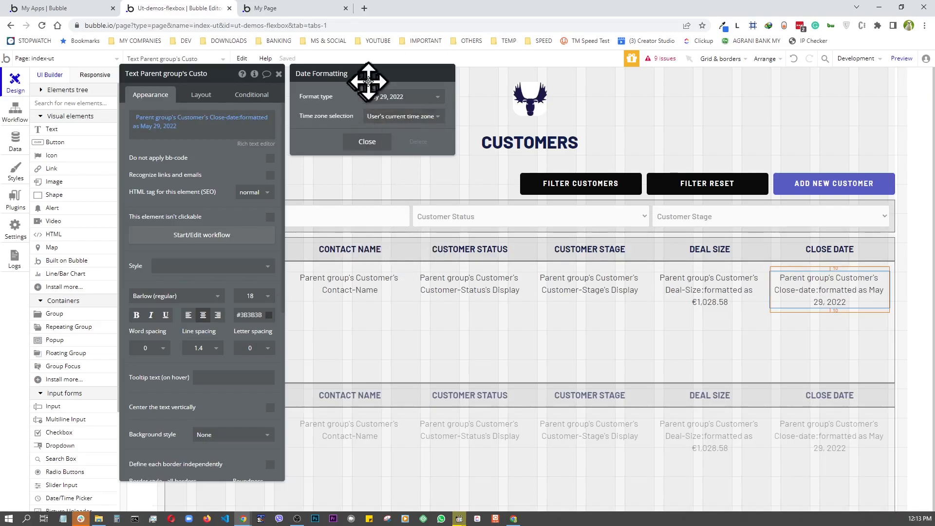
click(365, 142)
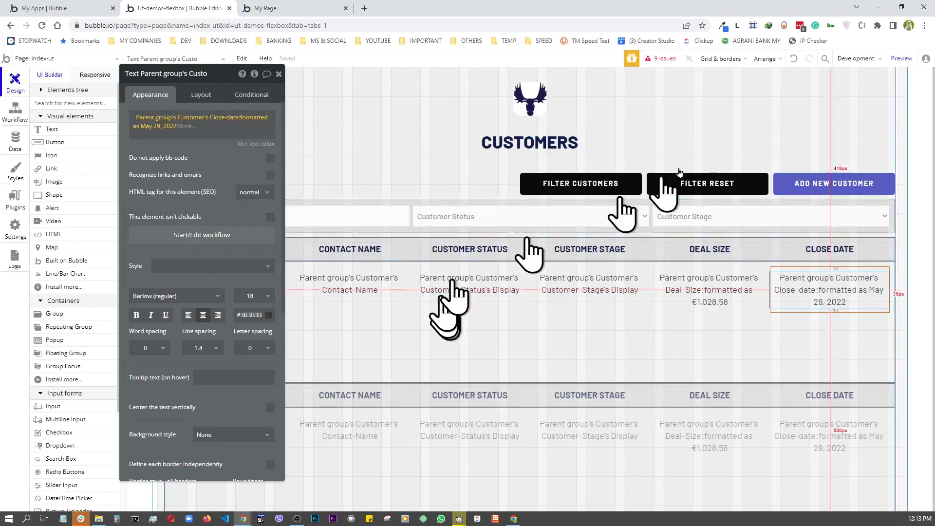
click(900, 59)
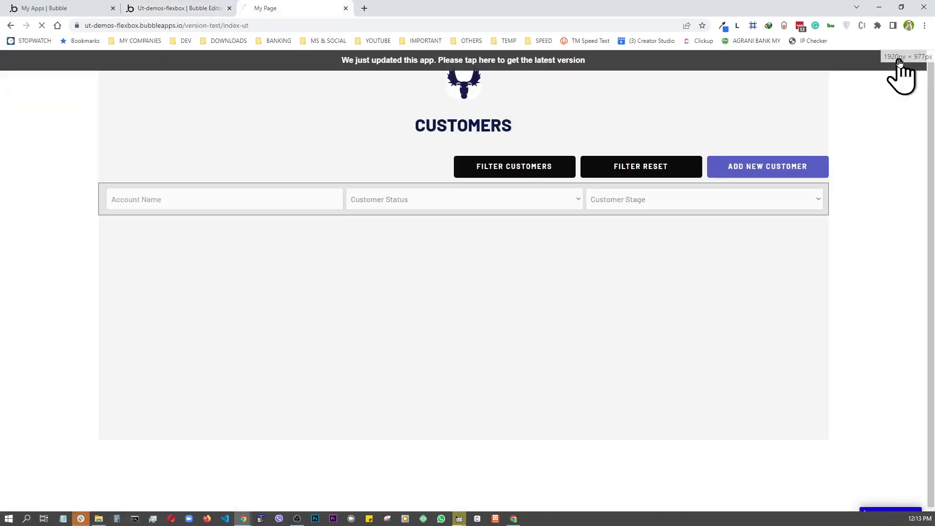
scroll(630, 217, down, 10)
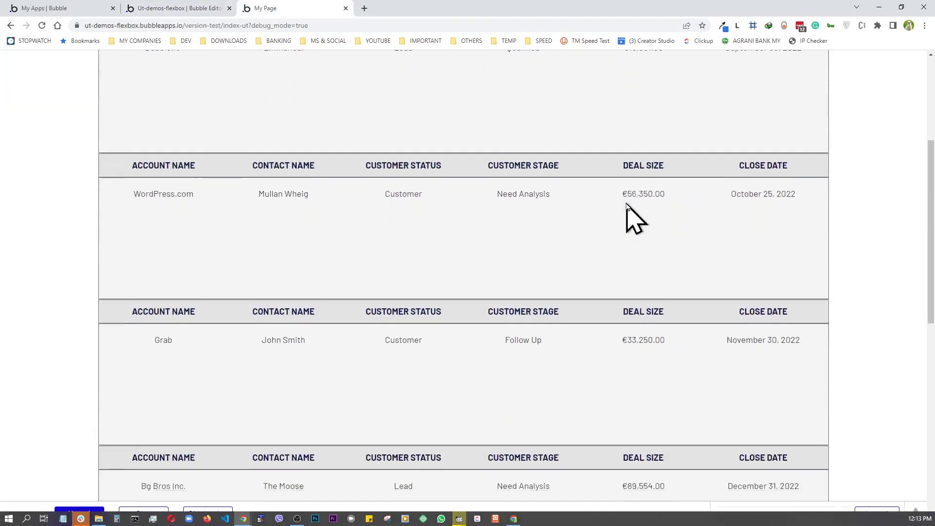
scroll(631, 216, down, 3)
scroll(631, 217, up, 10)
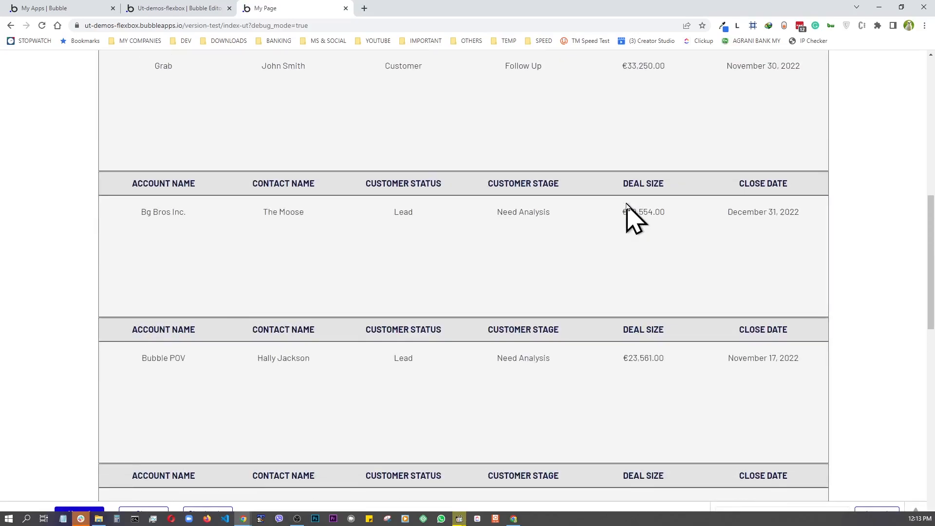
scroll(630, 217, up, 4)
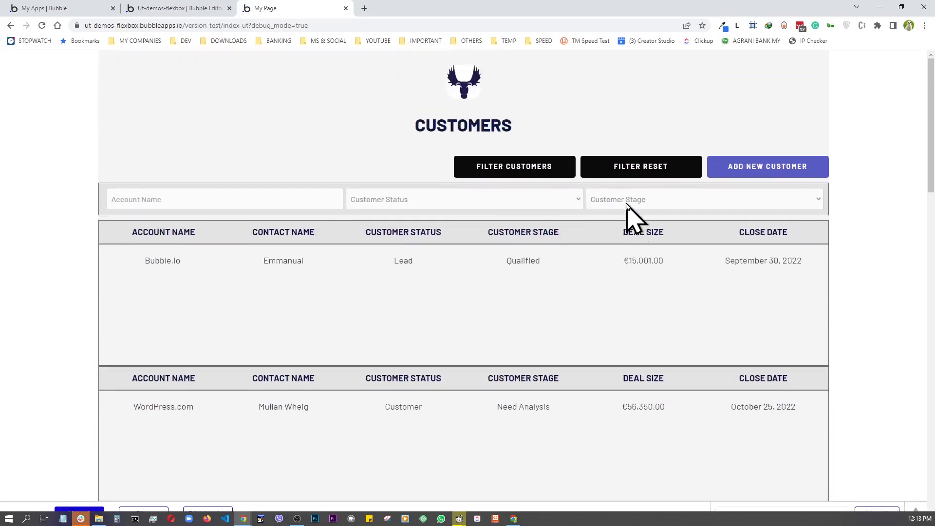
click(177, 10)
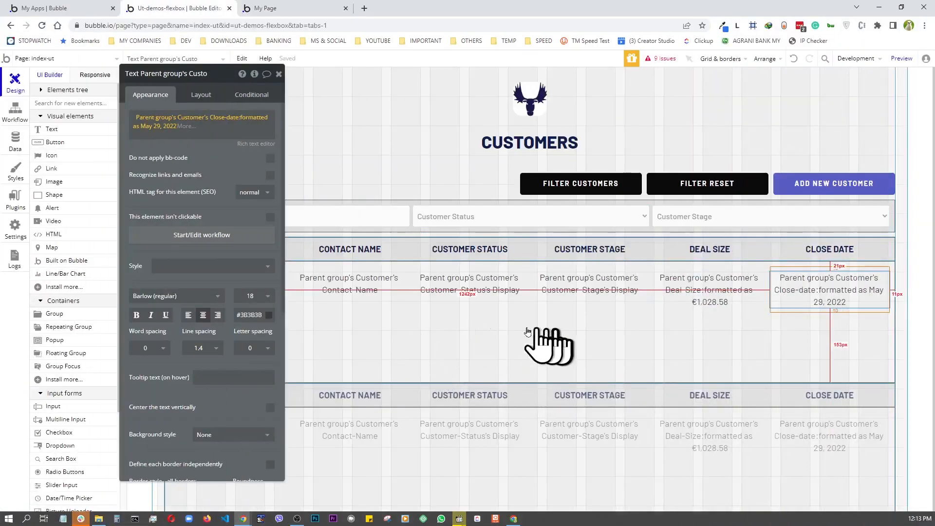
- Set the DATA ROW group's minimum height to 0 so rows fit their content
click(377, 344)
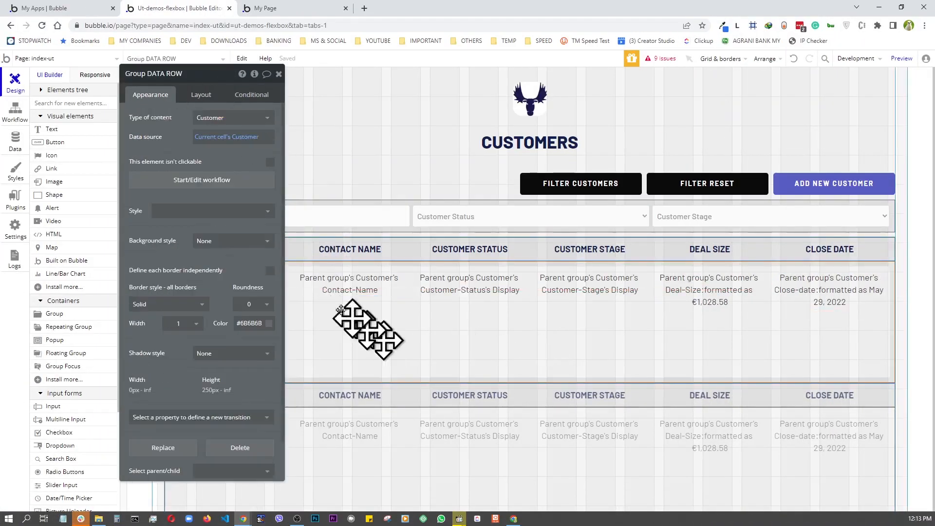
click(198, 98)
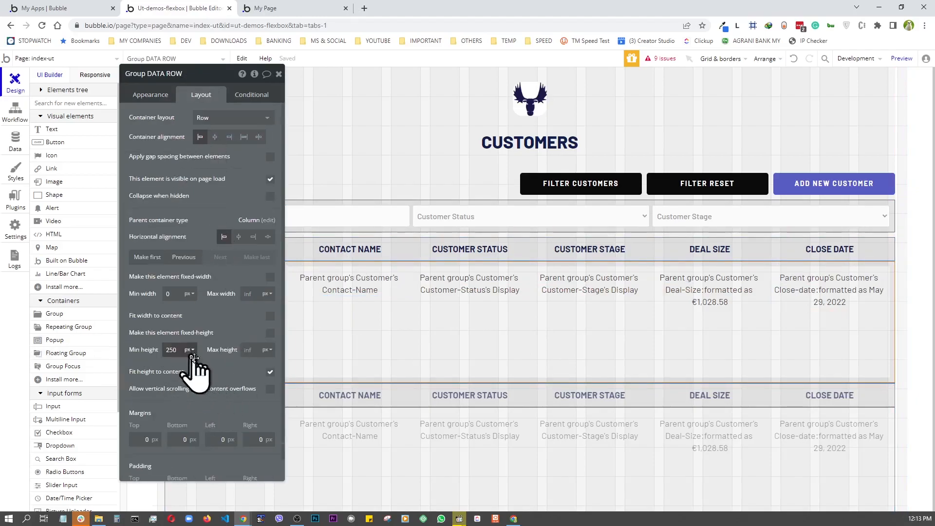
key(BackSpace)
text(0)
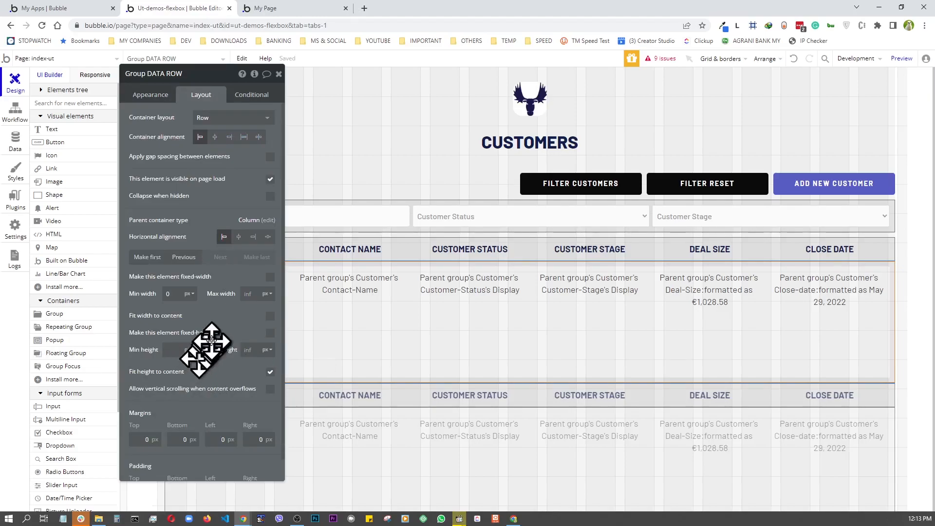
drag(307, 297, 589, 363)
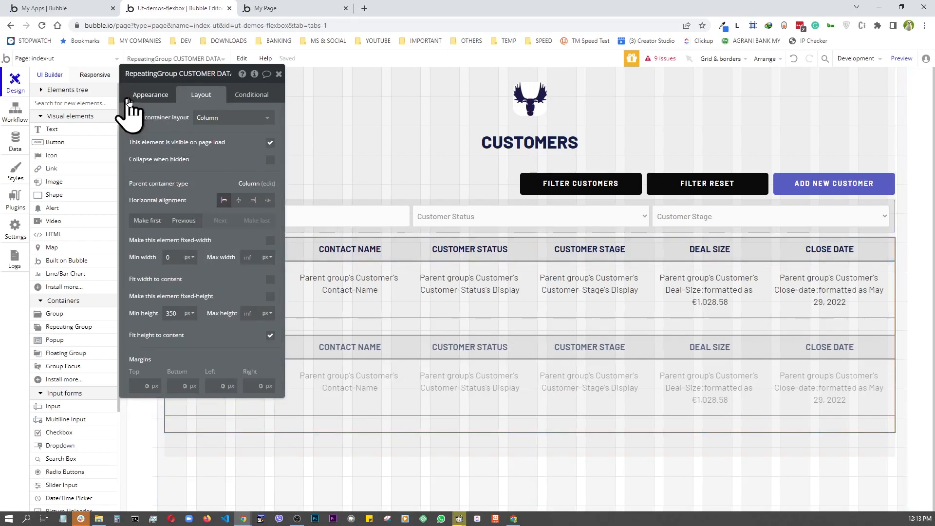
click(146, 98)
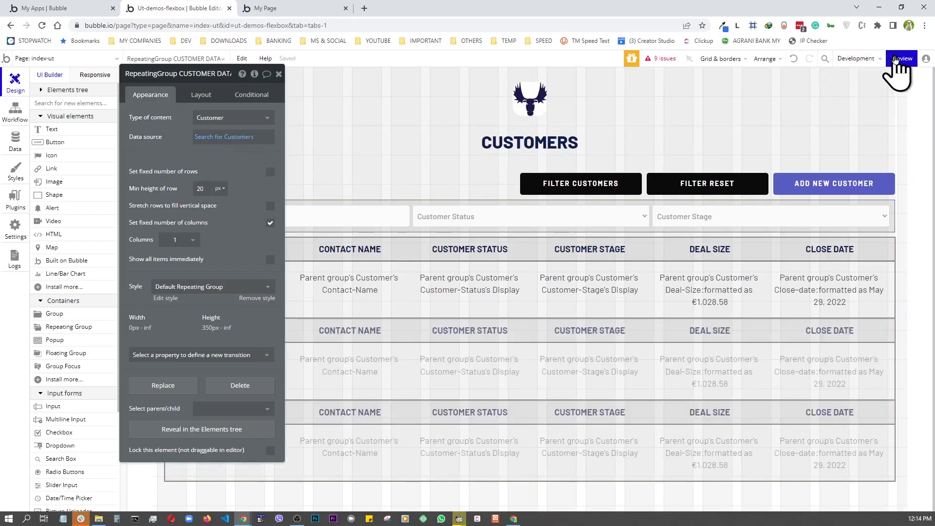
click(900, 59)
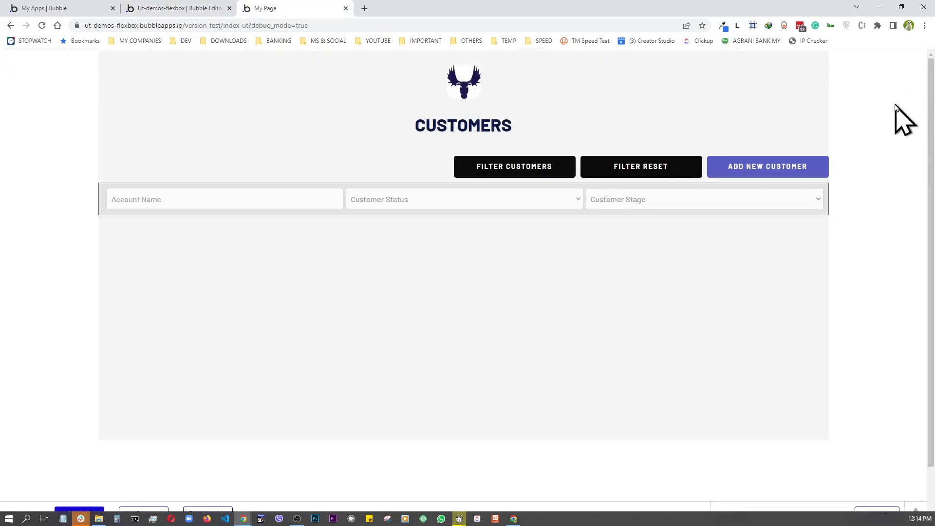
scroll(764, 192, down, 3)
scroll(765, 192, down, 3)
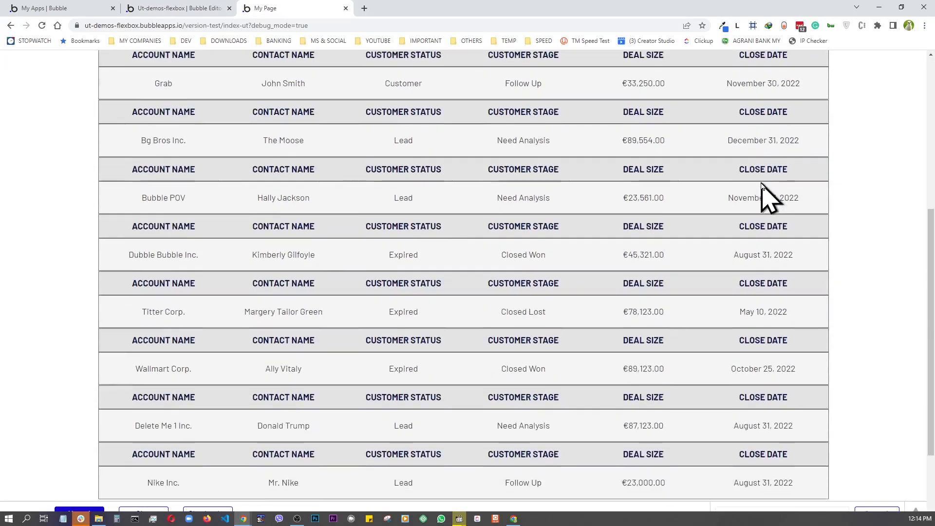
scroll(765, 193, up, 6)
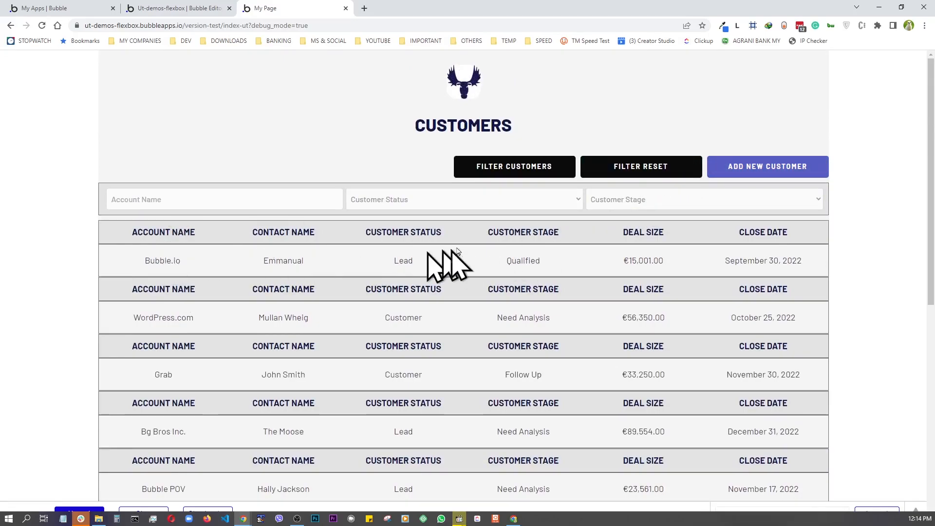
scroll(545, 324, down, 4)
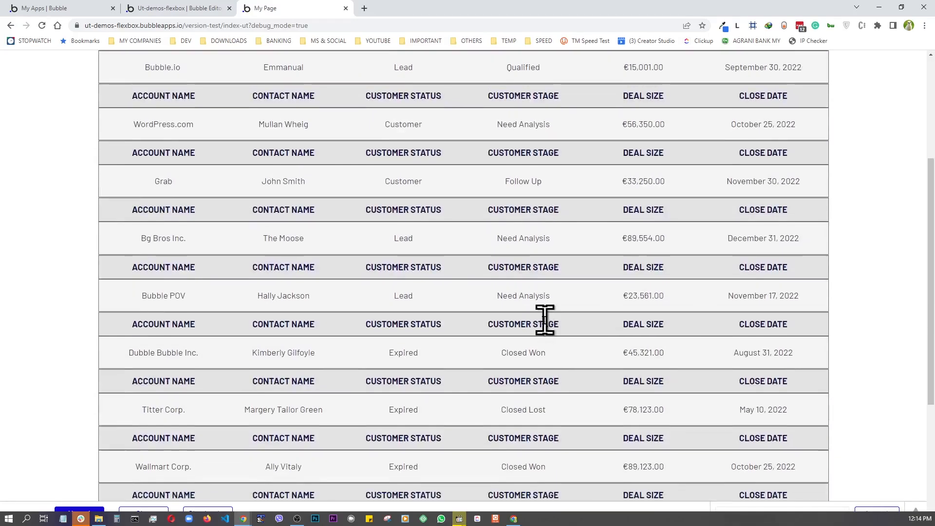
scroll(546, 343, down, 4)
scroll(547, 344, up, 8)
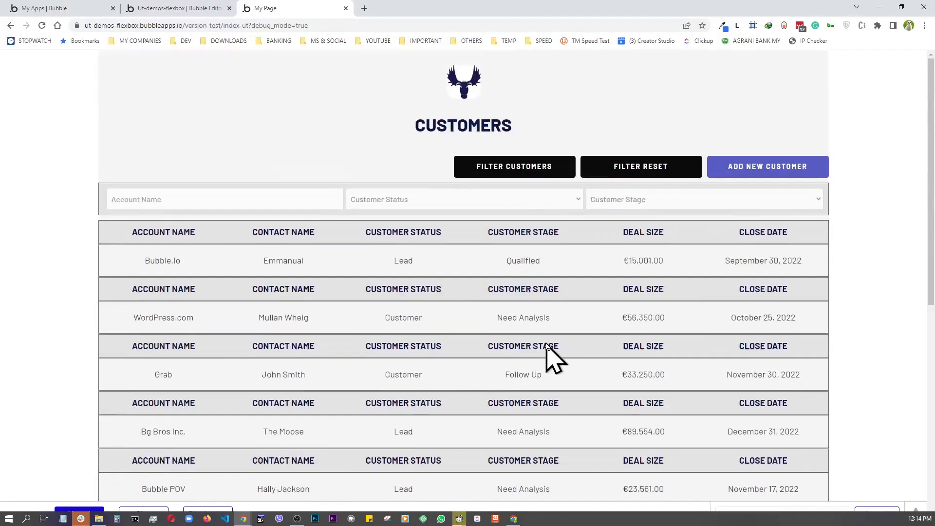
click(185, 15)
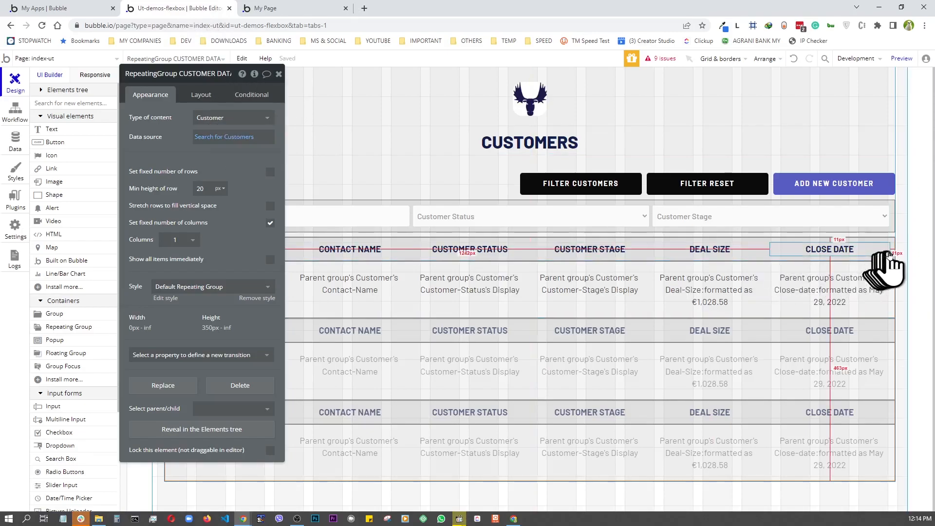
- Select the TABLE HEADER group, add a new condition, and uncheck 'visible on page load'
click(891, 256)
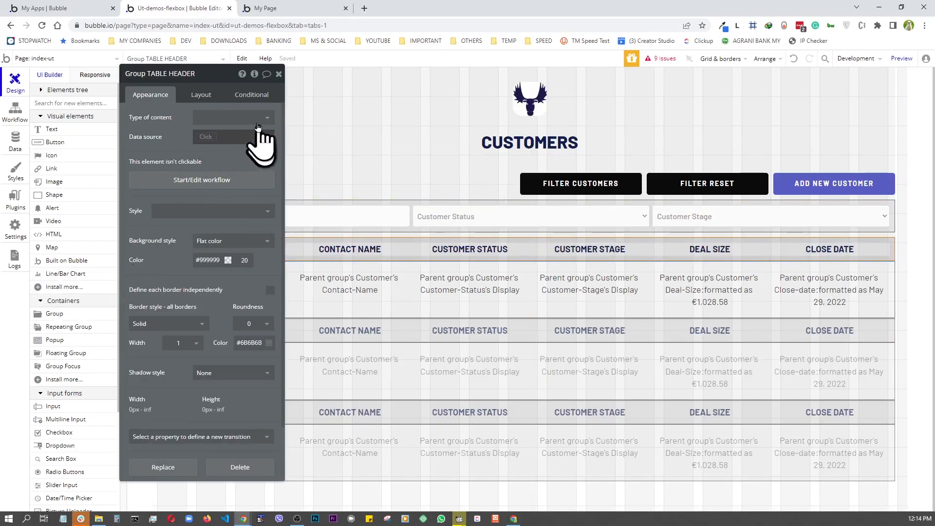
click(253, 95)
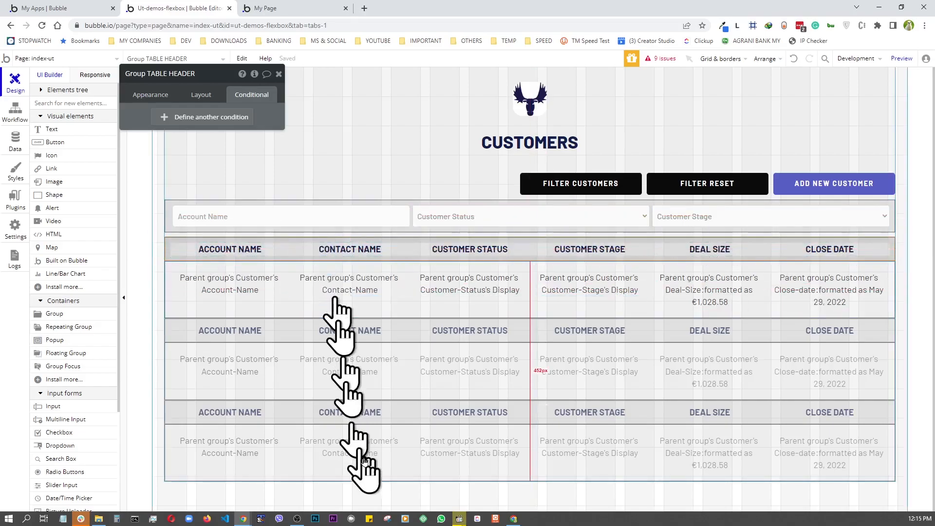
click(206, 119)
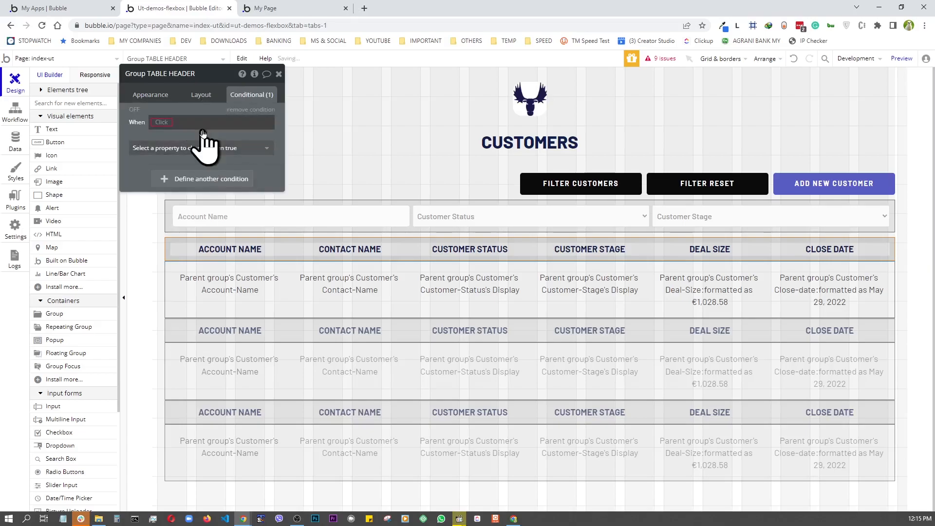
click(201, 95)
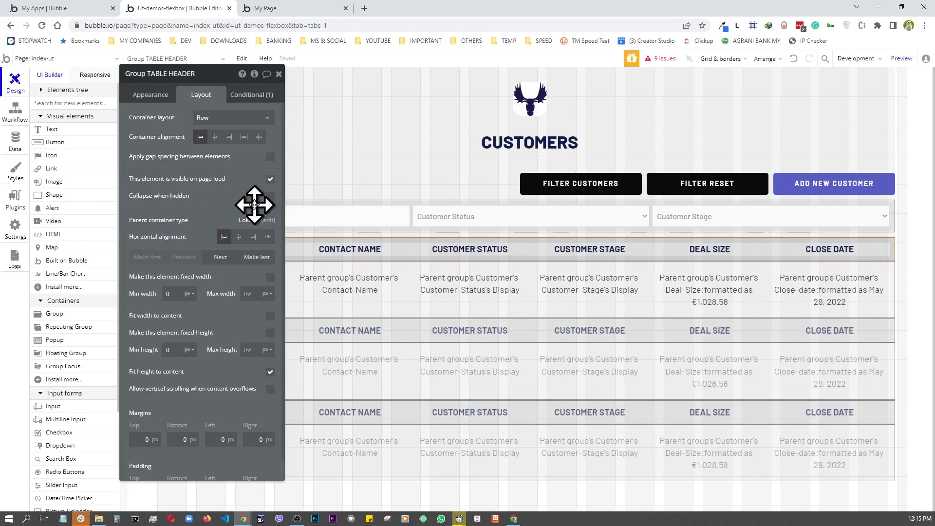
click(270, 180)
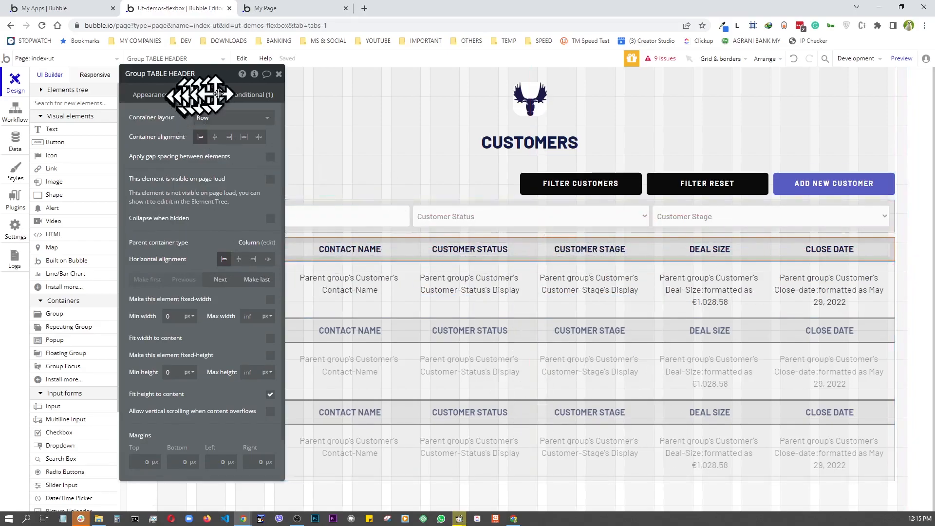
- Make the header visible when Current cell's index is 1
click(242, 100)
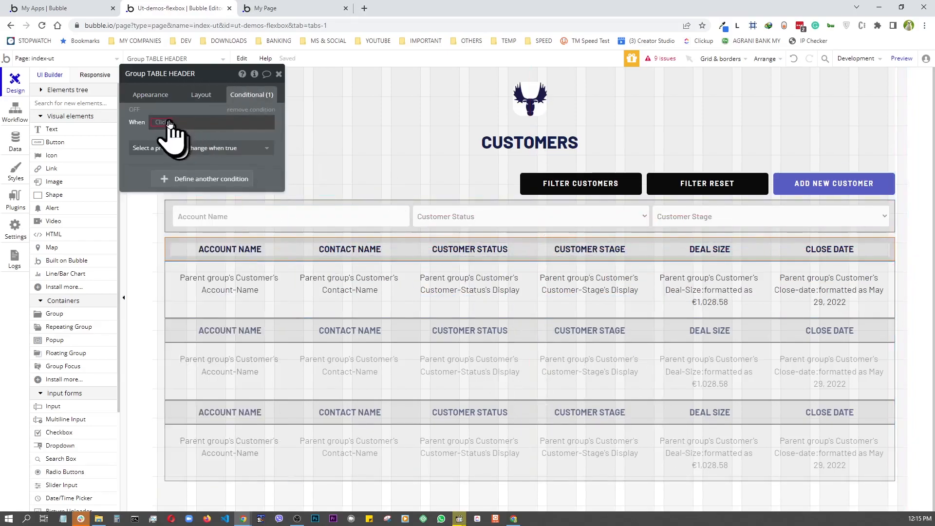
click(169, 122)
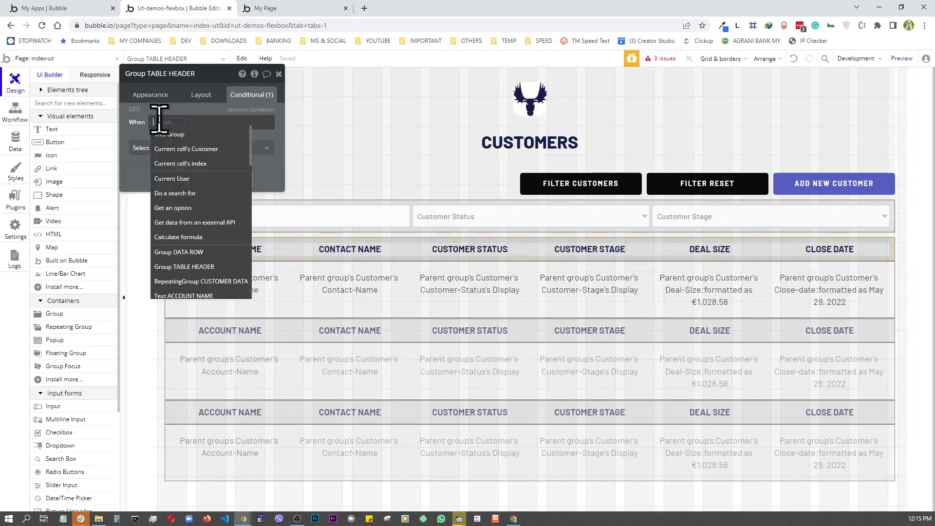
click(170, 164)
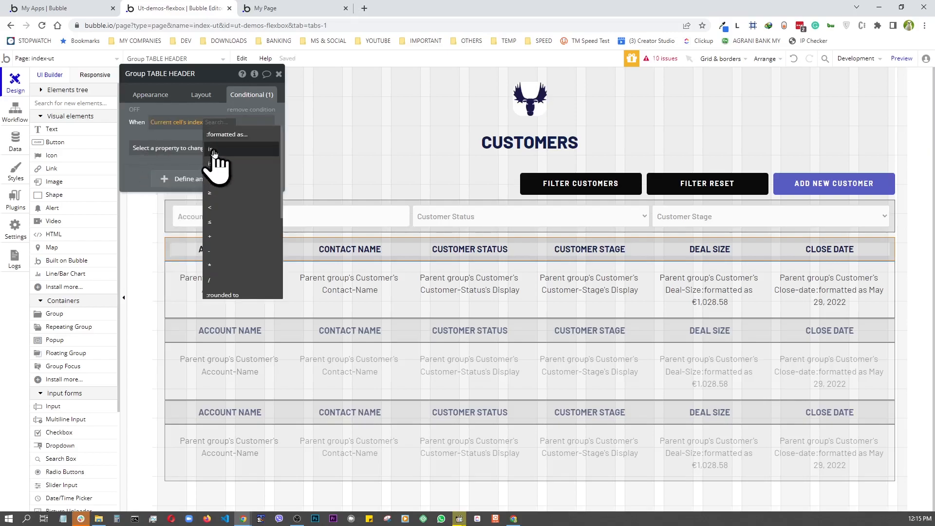
click(214, 150)
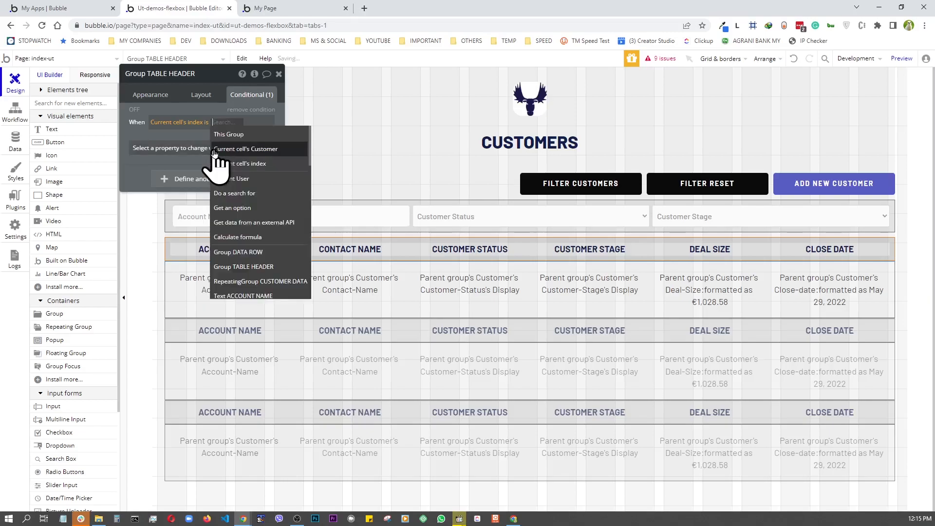
text(1)
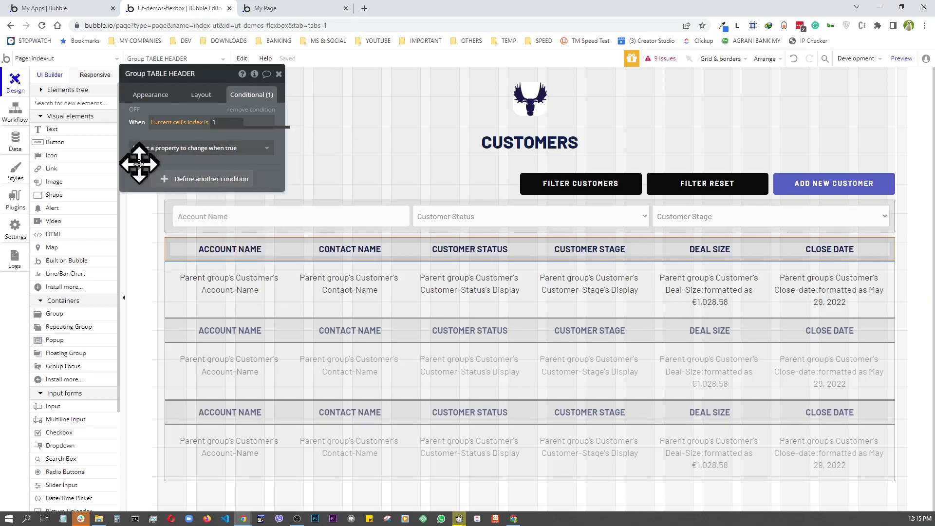
click(192, 148)
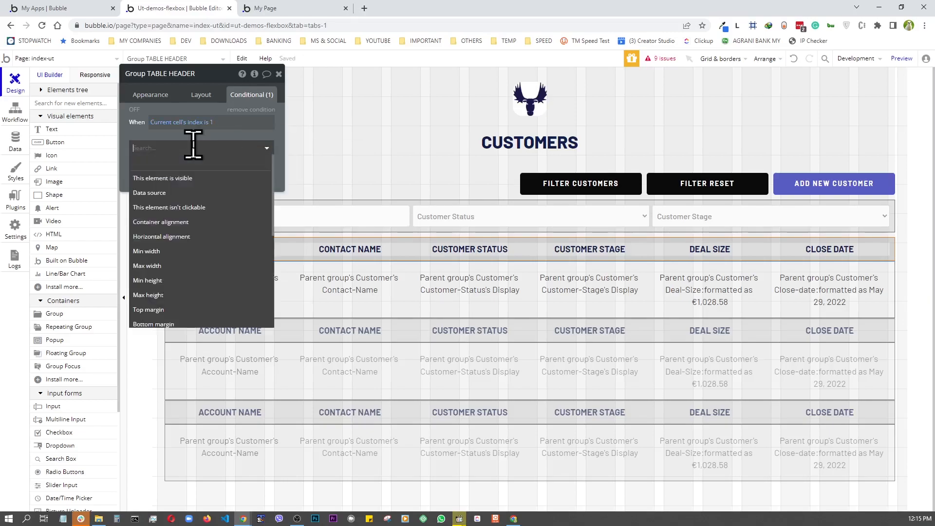
click(159, 178)
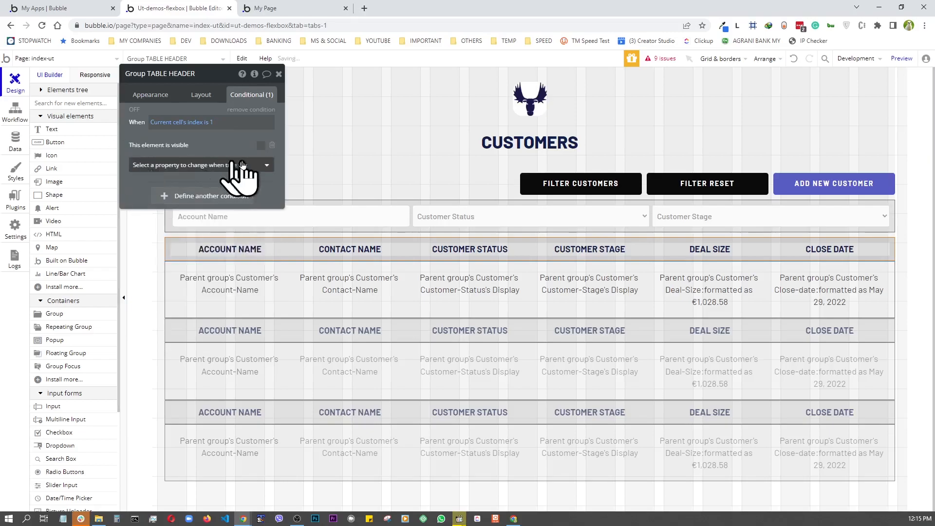
click(261, 146)
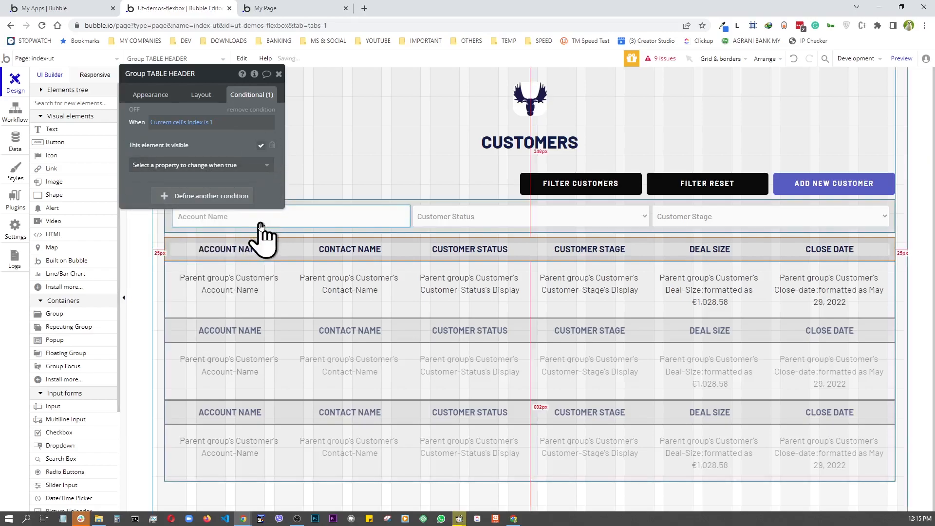
- Preview the Customers page and scroll the table, with the six-column header shown once
click(902, 58)
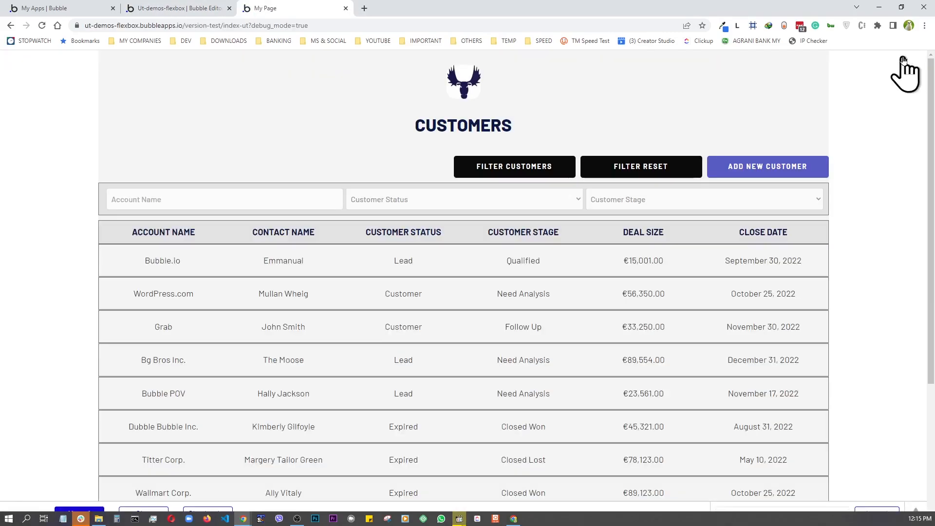
scroll(700, 138, down, 5)
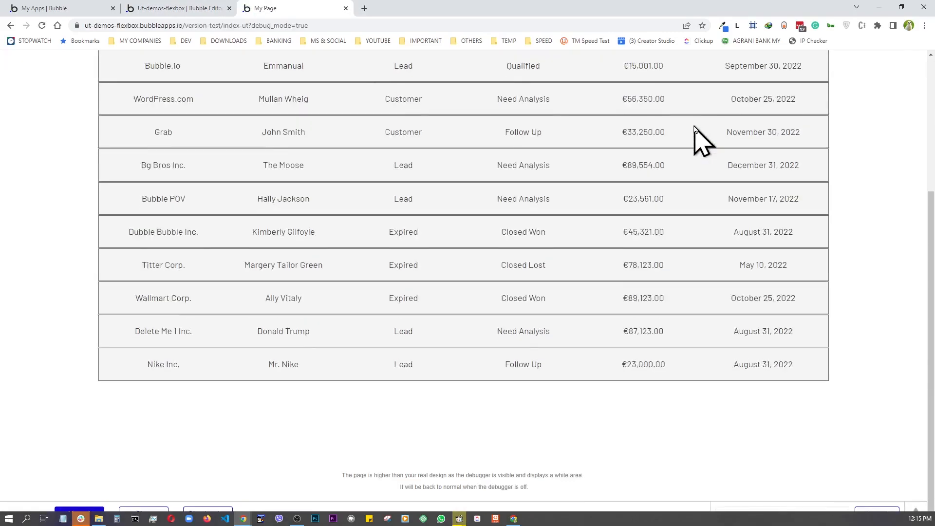
scroll(700, 139, up, 5)
scroll(700, 139, down, 5)
scroll(700, 139, up, 5)
scroll(695, 128, down, 3)
scroll(696, 128, up, 3)
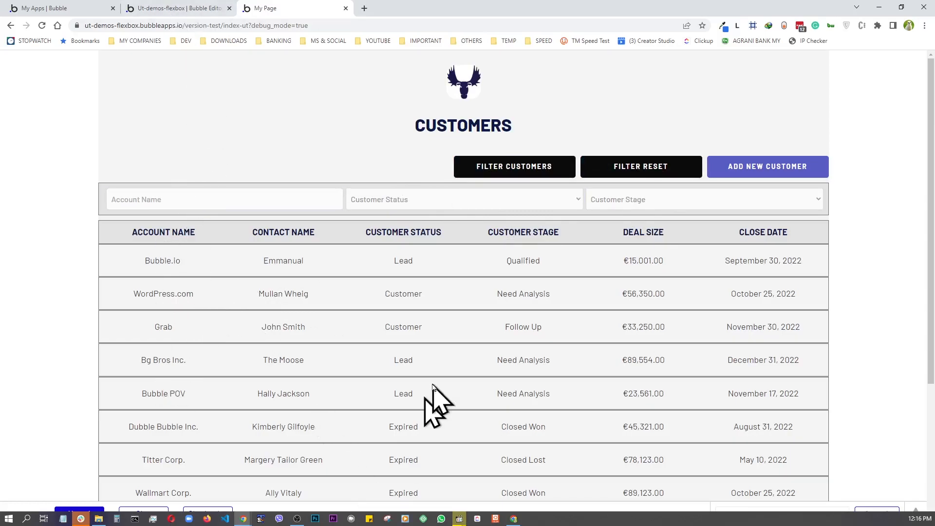
- Back in the editor, give the DATA ROW group a 'This Group is hovered' condition
click(187, 10)
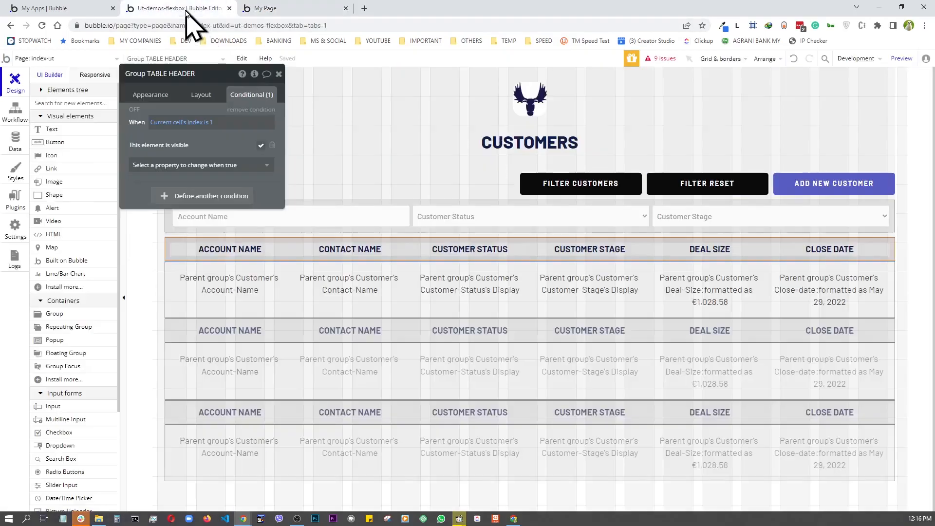
click(181, 307)
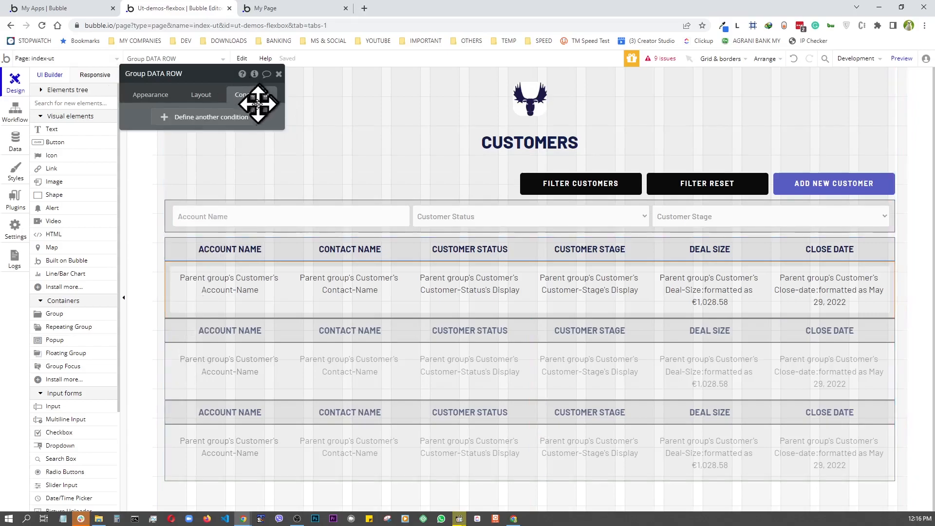
click(214, 119)
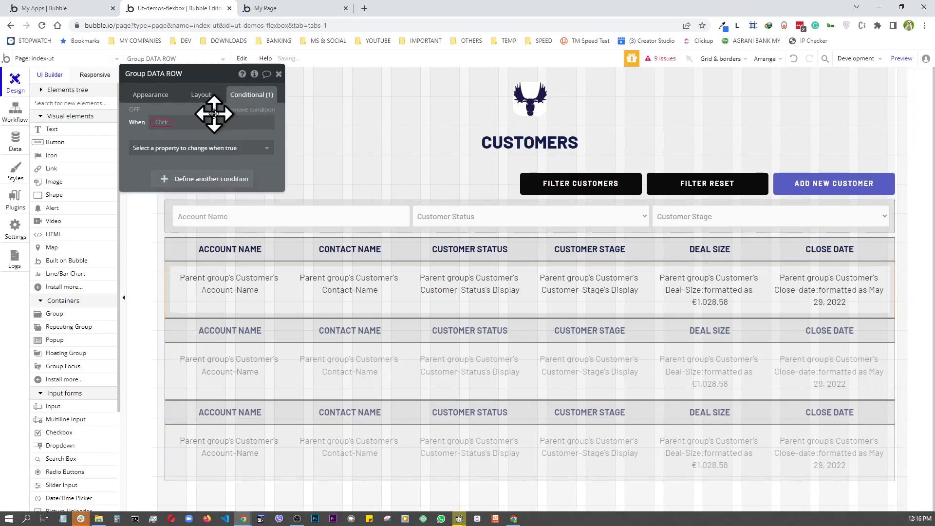
click(163, 122)
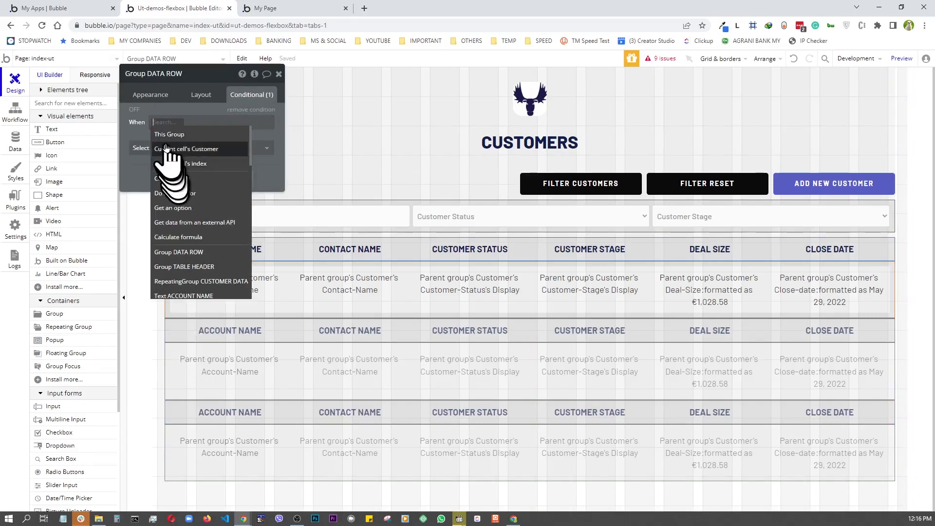
click(163, 134)
click(198, 164)
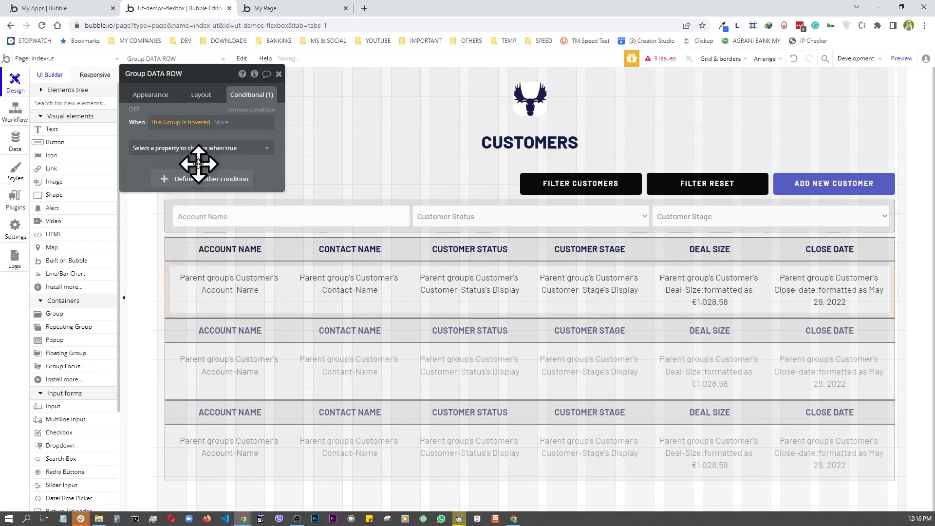
- On hover, set the row's background style to Flat color and background color #FFFFFF
click(154, 148)
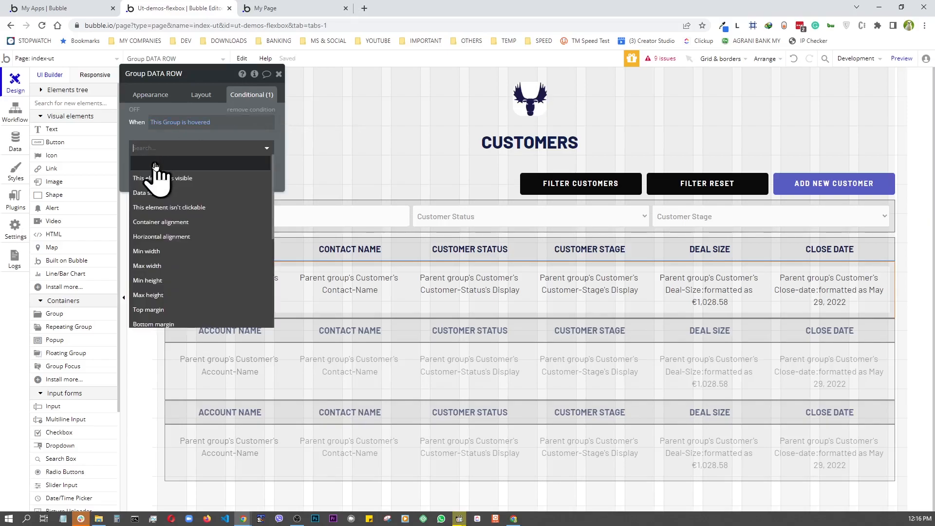
text(BA)
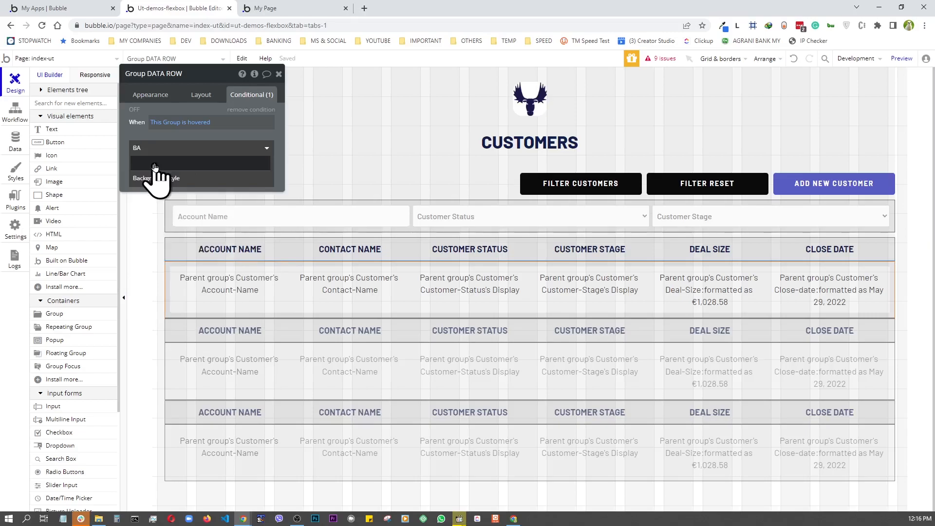
click(161, 178)
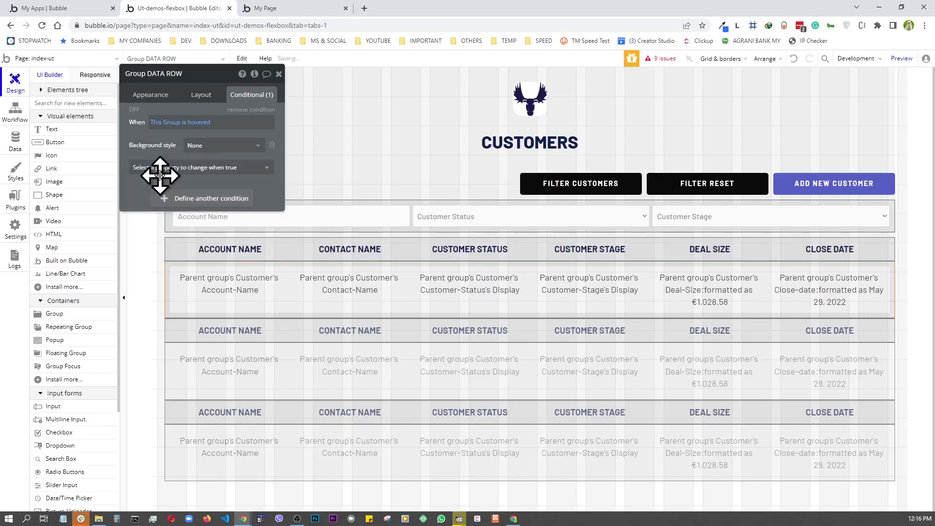
click(222, 145)
click(203, 174)
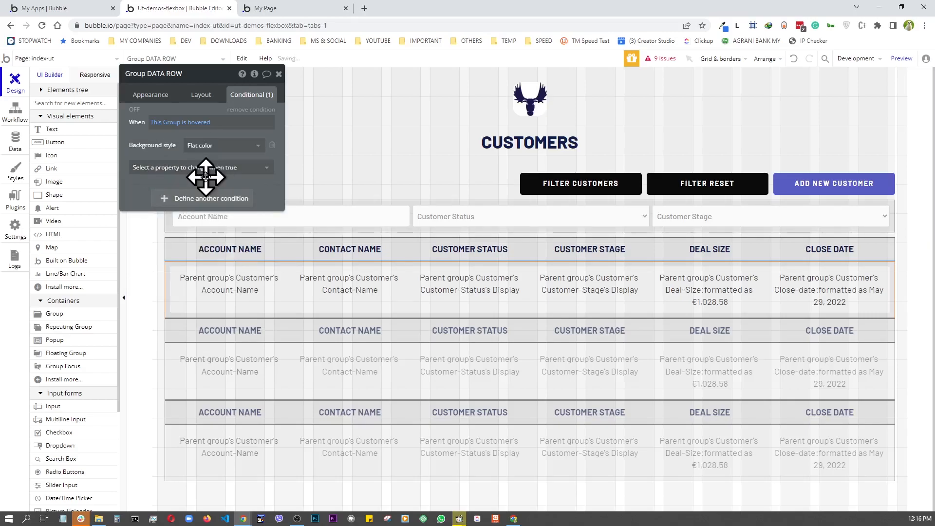
click(166, 167)
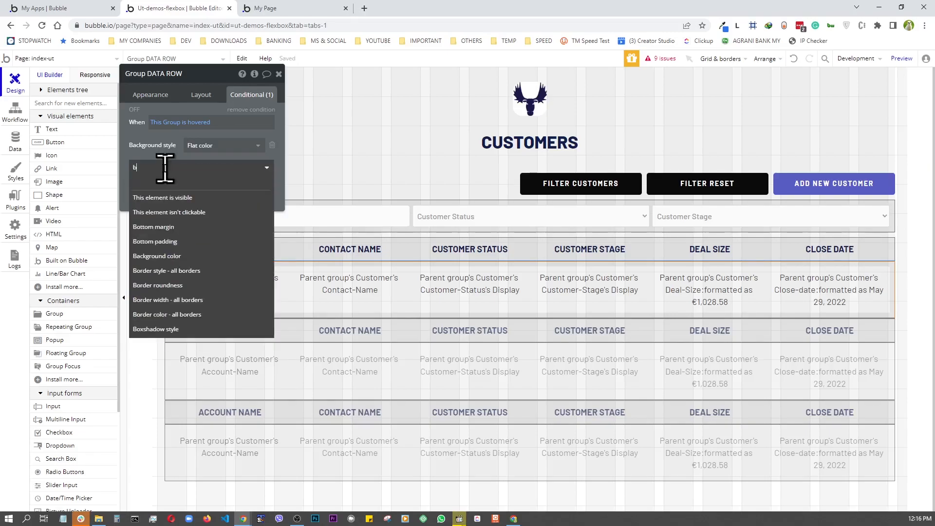
text(ba)
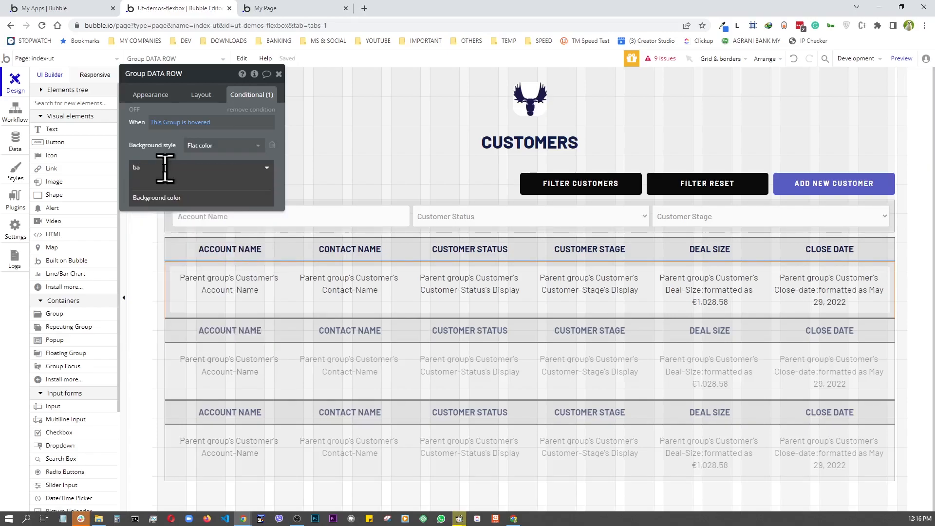
click(179, 198)
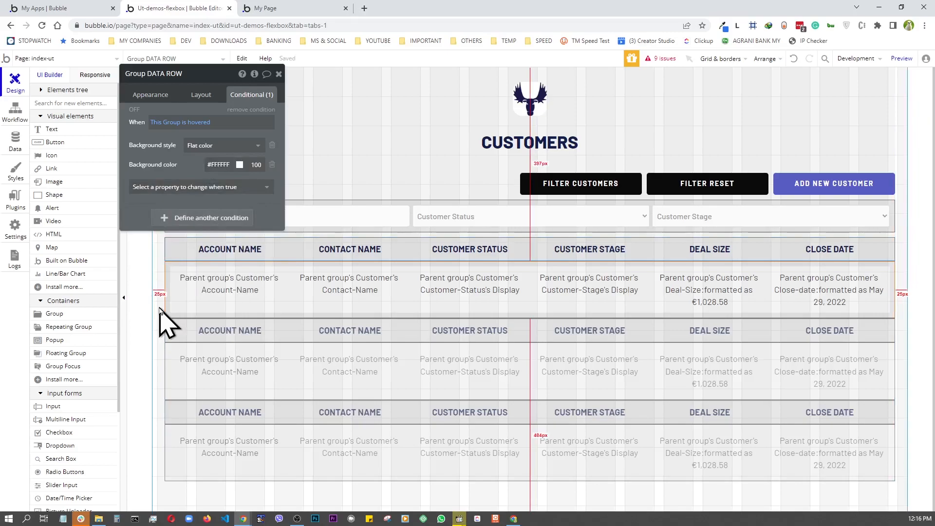
- Preview the Customers page and scroll over the customer rows to test the hover colour
click(901, 58)
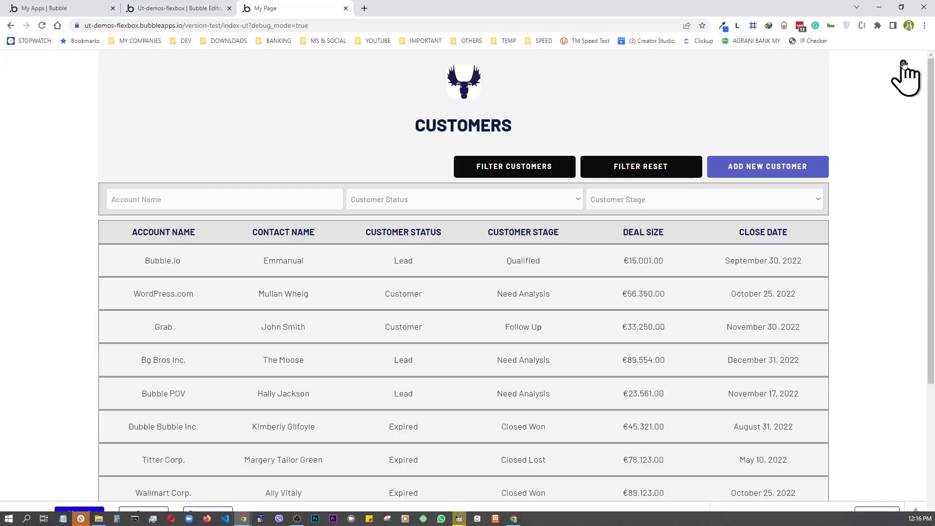
scroll(886, 68, down, 2)
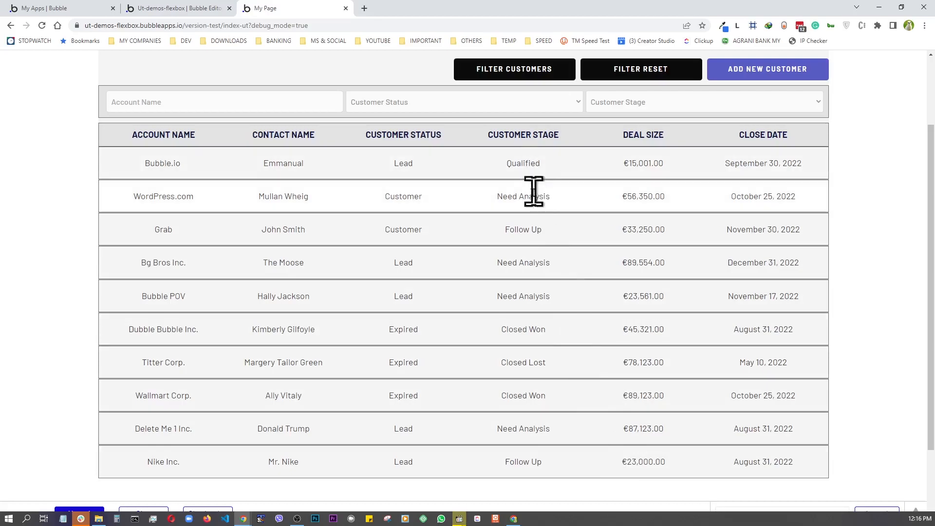
scroll(569, 366, up, 2)
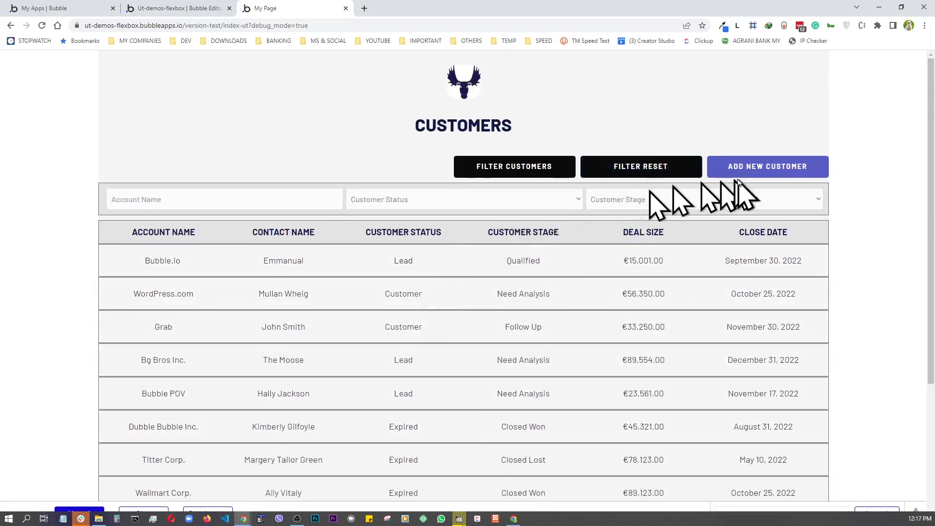
scroll(295, 173, down, 4)
scroll(294, 167, up, 4)
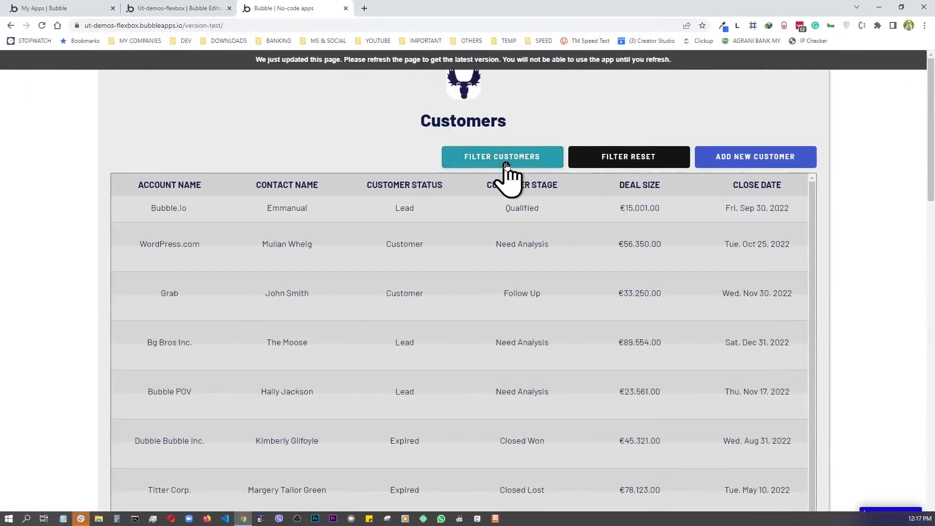
- Expand and collapse the example app's filter row with Filter Customers
click(506, 166)
click(507, 166)
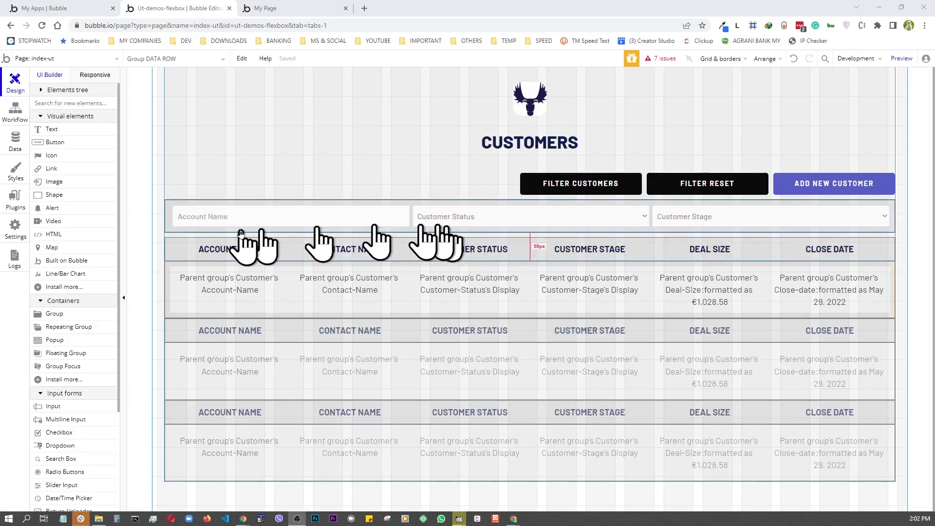
- Hide FILTER BOX on page load and collapse it when hidden with a Slide Up/Down animation
click(167, 227)
double_click(167, 228)
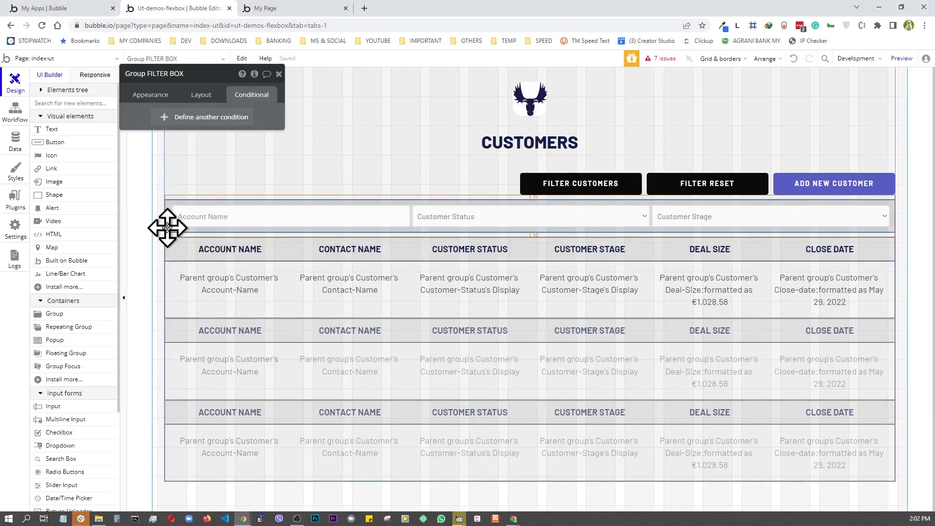
click(203, 94)
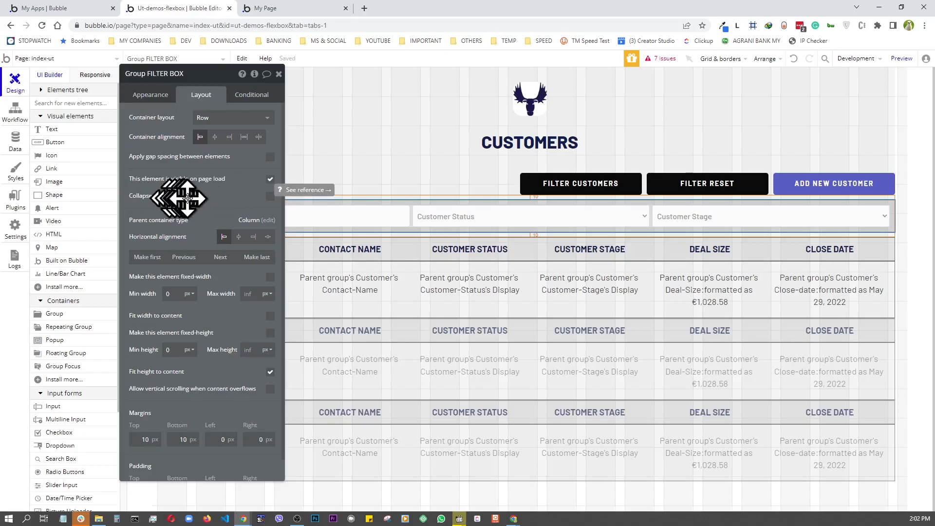
click(270, 180)
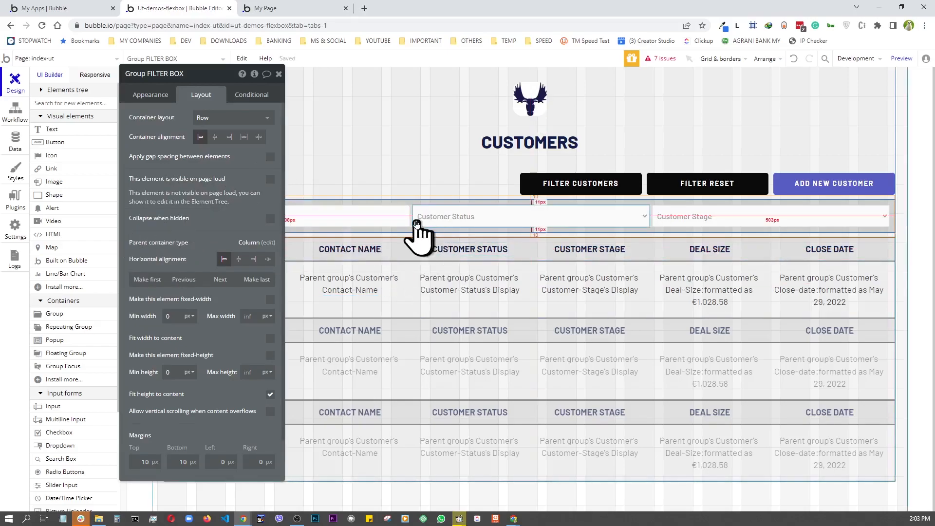
click(270, 219)
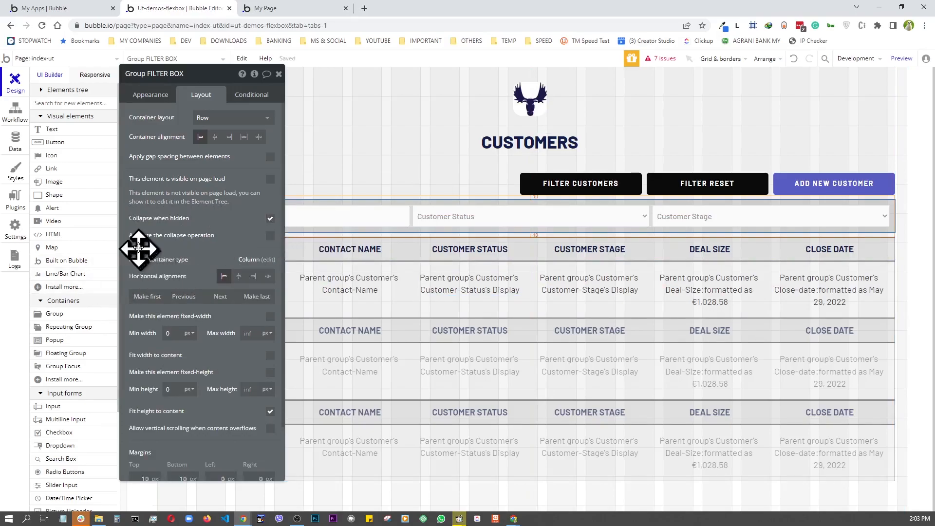
click(270, 237)
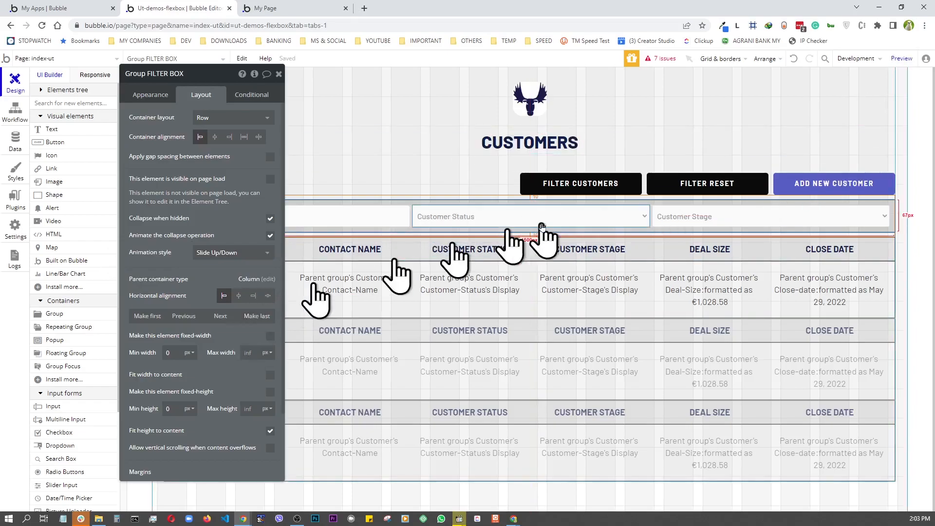
- Add a Toggle Group FILTER BOX action to the Filter Customers button's click workflow
click(585, 188)
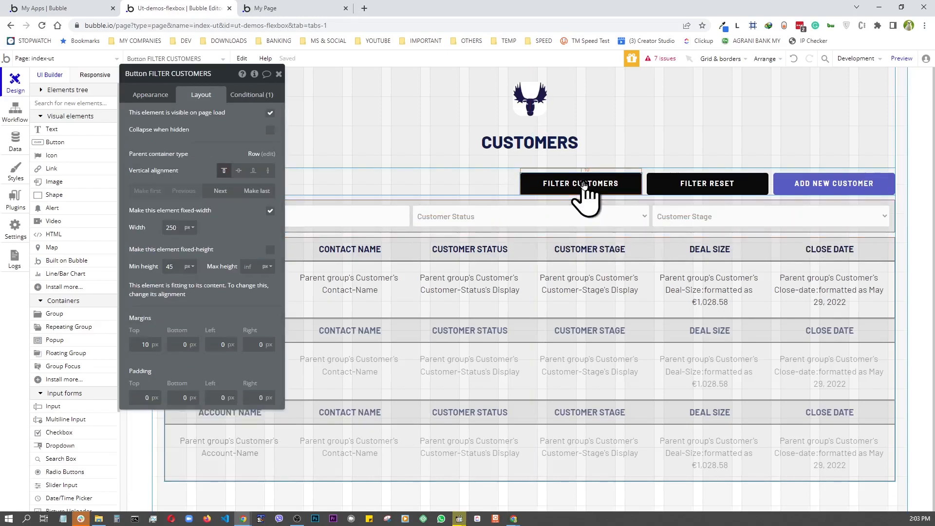
click(150, 97)
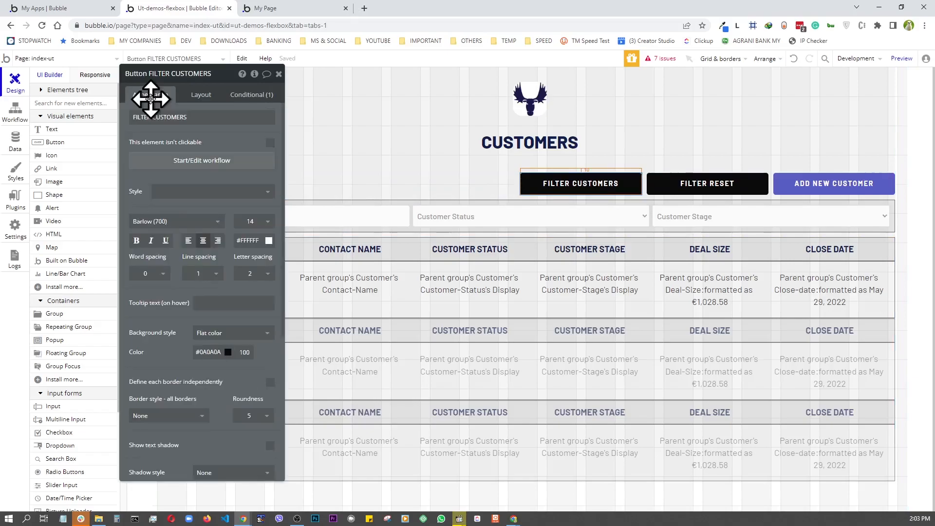
click(201, 164)
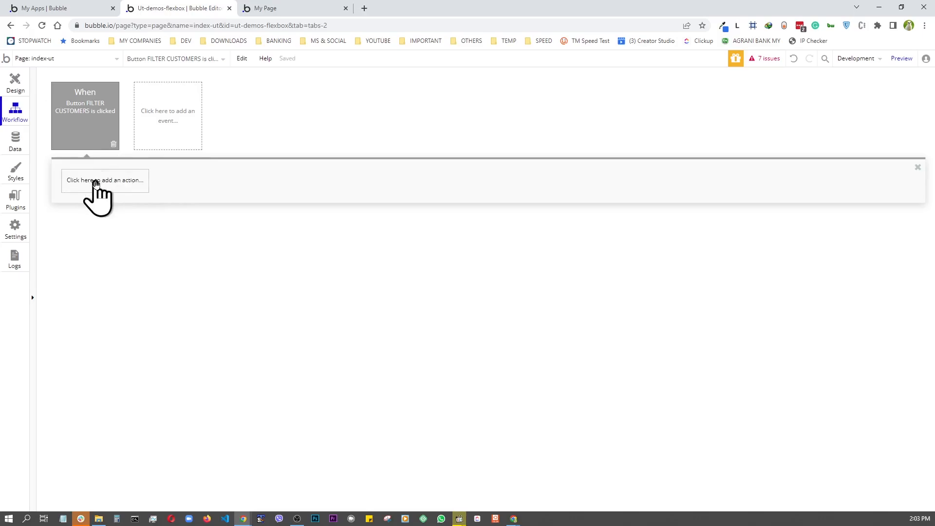
click(96, 183)
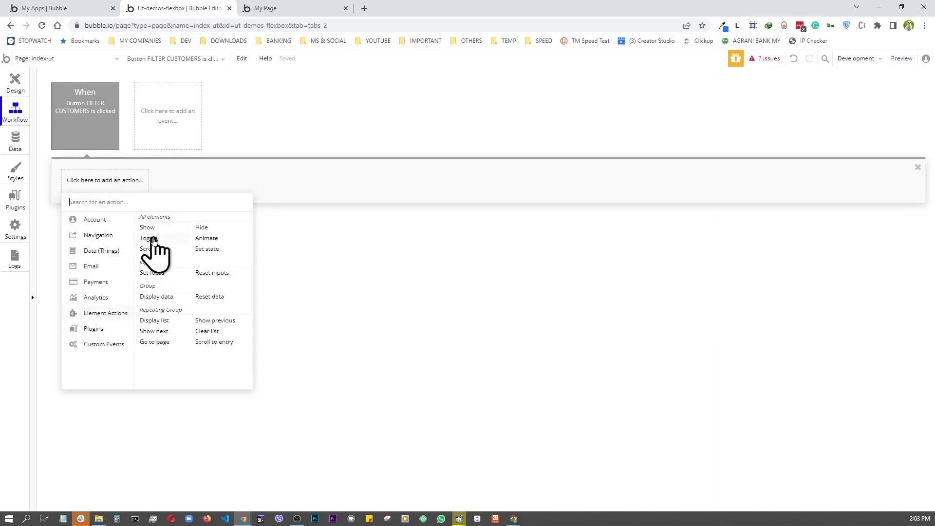
click(151, 239)
drag(202, 83, 392, 128)
click(428, 146)
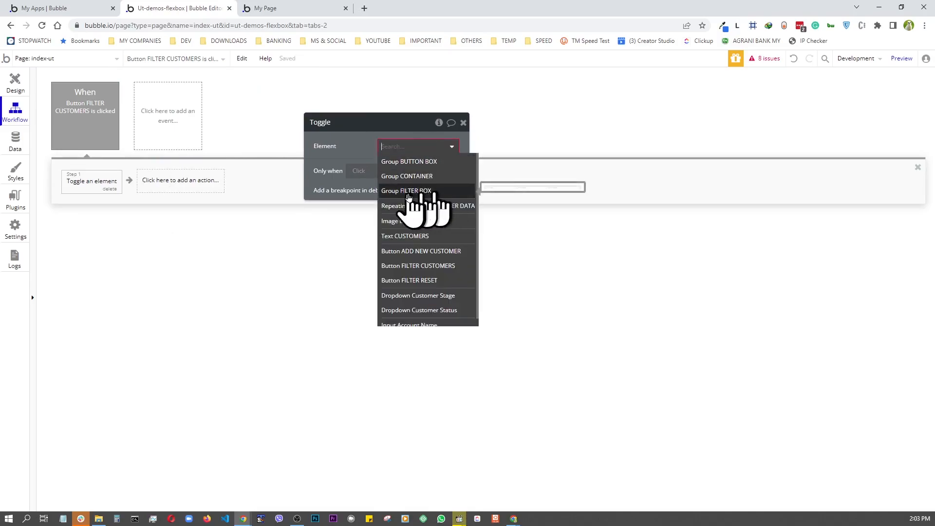
click(420, 193)
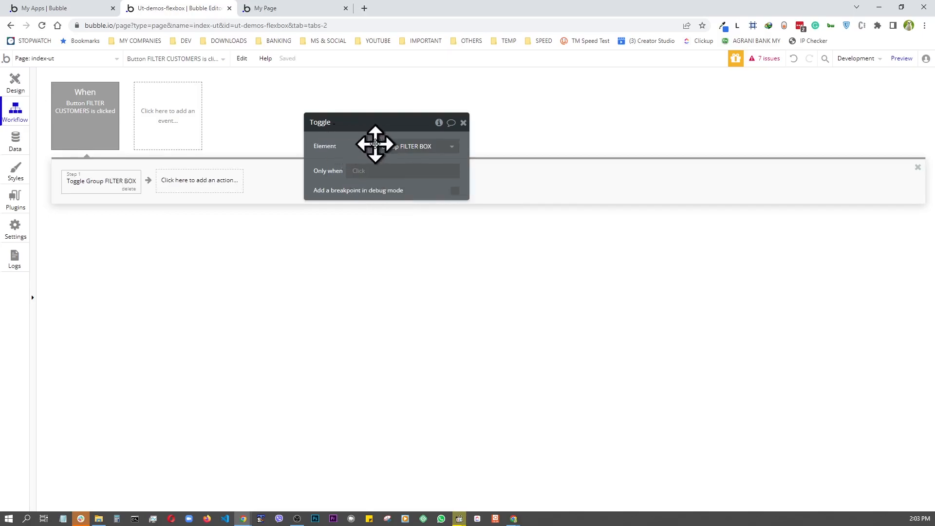
click(15, 81)
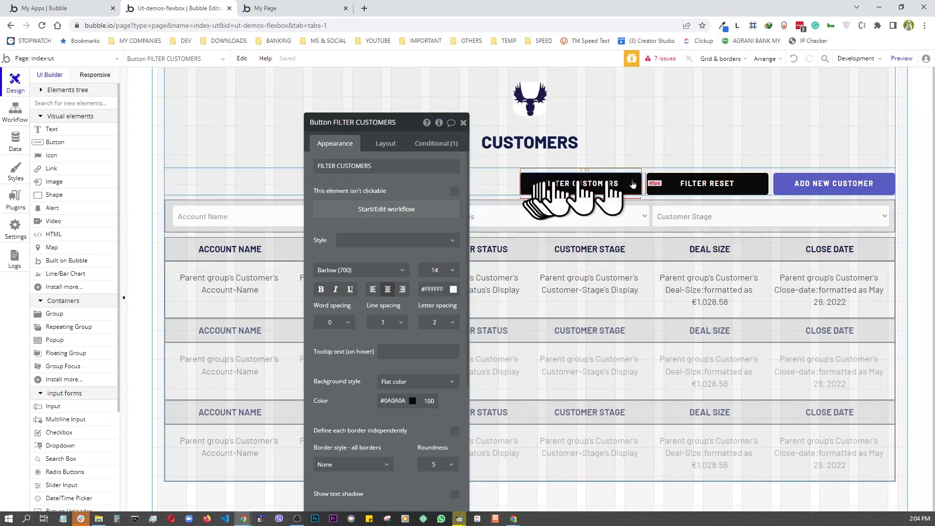
- Preview the page, then inspect the filter box and outer container's layout settings in the editor
click(901, 58)
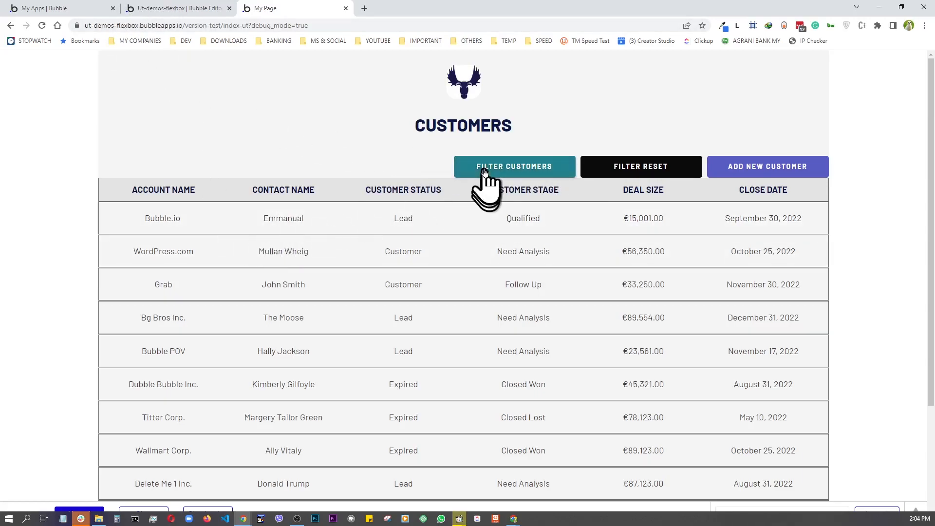
click(182, 11)
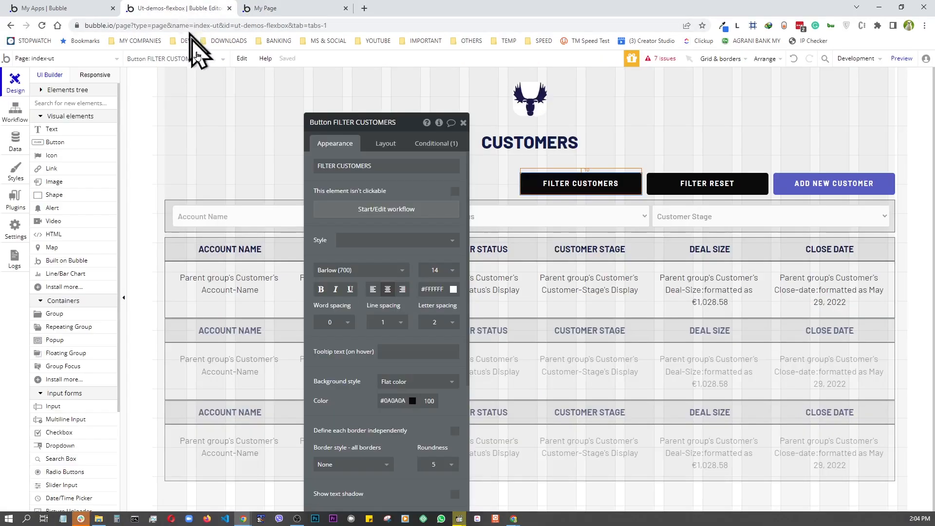
click(168, 224)
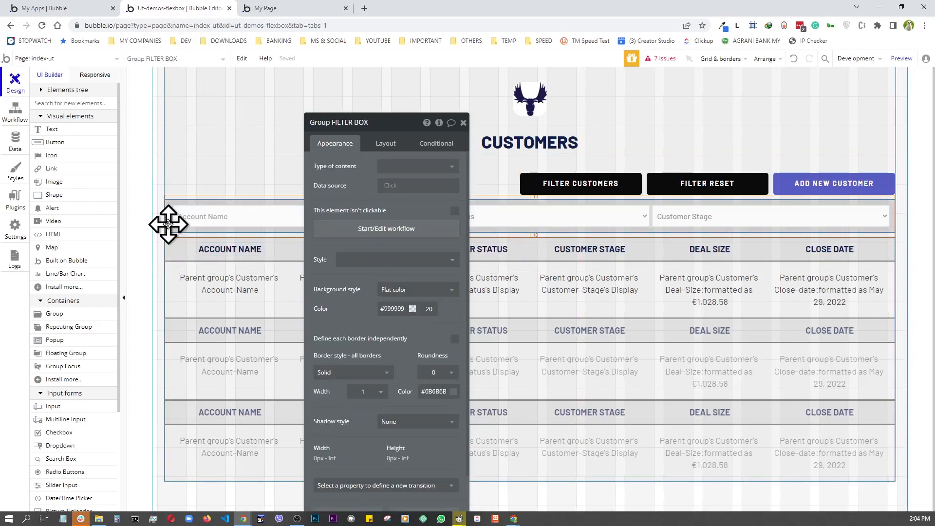
drag(385, 124, 359, 91)
click(393, 69)
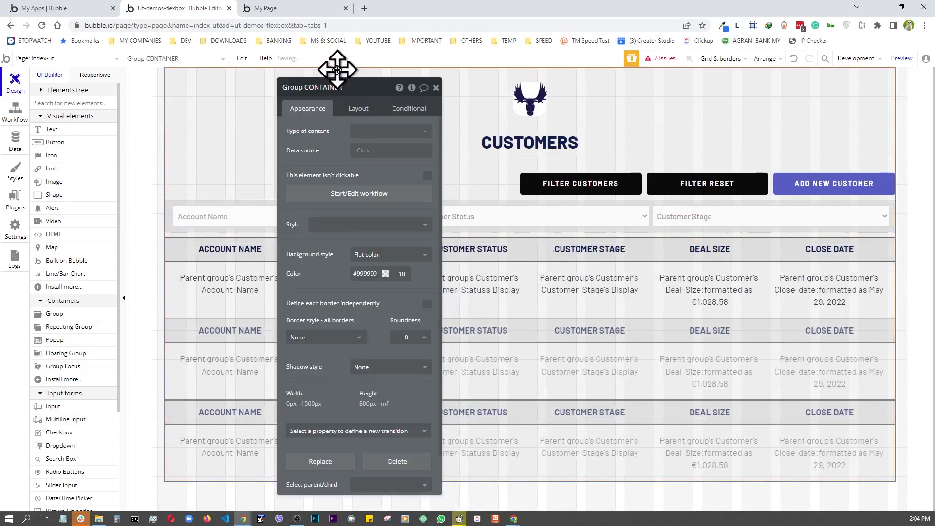
click(360, 110)
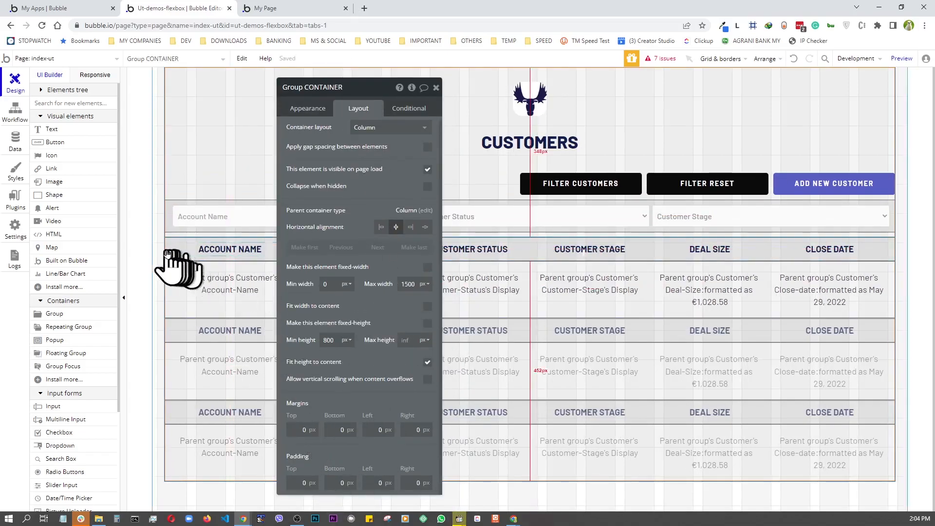
- Set the CUSTOMER DATA repeating group's top margin to 20 and preview the page
click(195, 359)
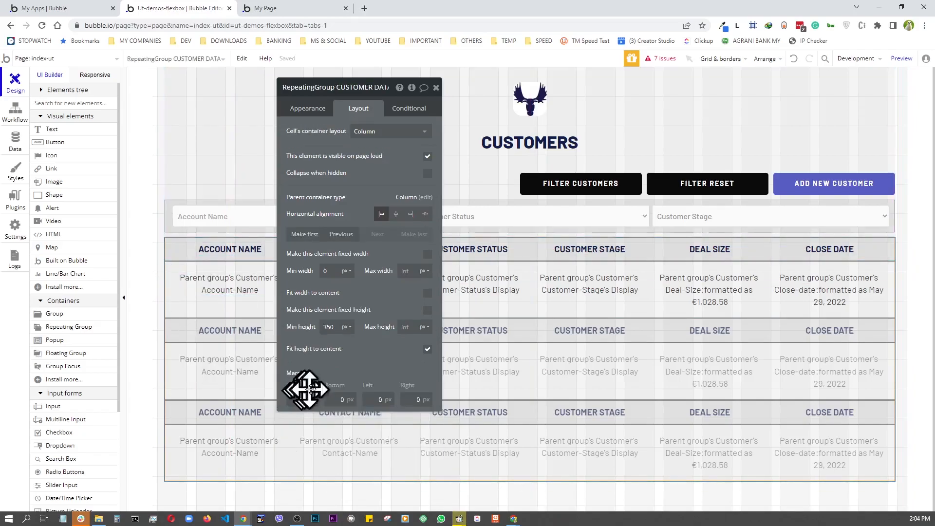
click(302, 399)
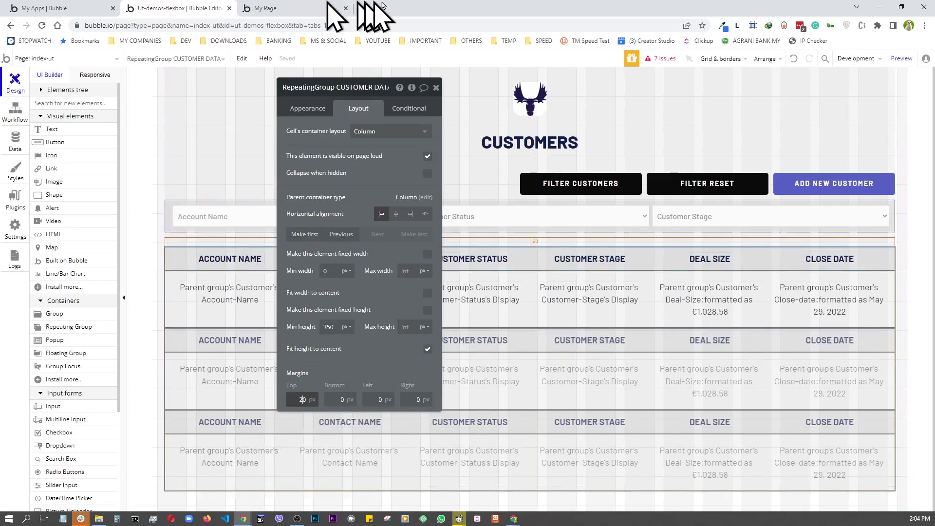
click(902, 58)
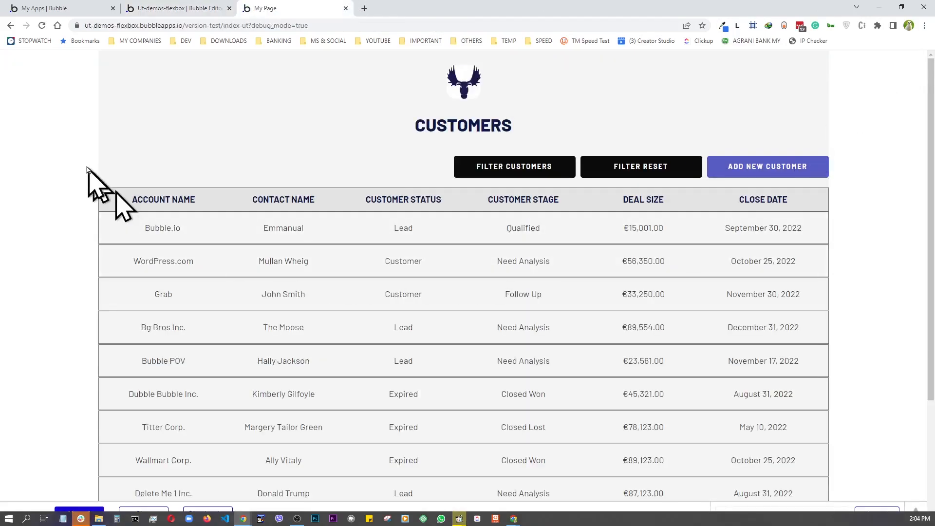
- Toggle the filter row three times with Filter Customers, then go back to the editor
click(520, 169)
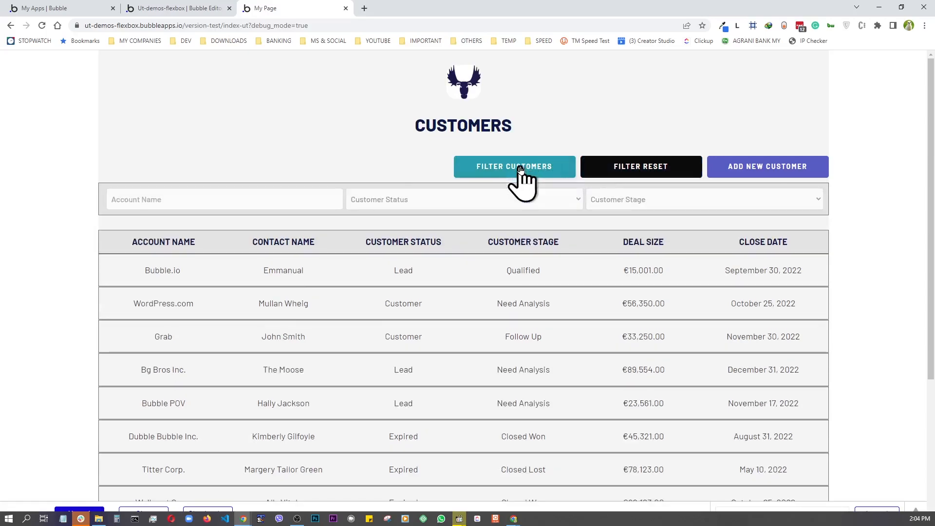
click(521, 169)
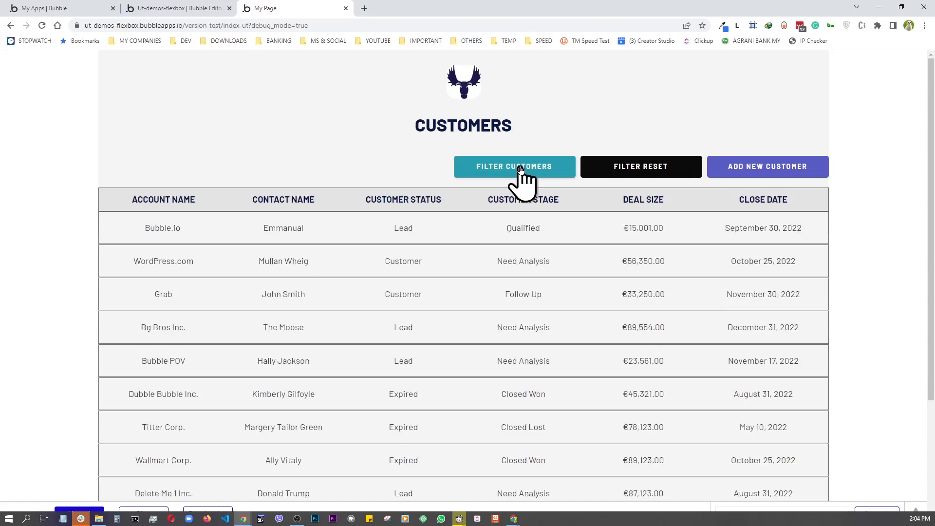
click(521, 169)
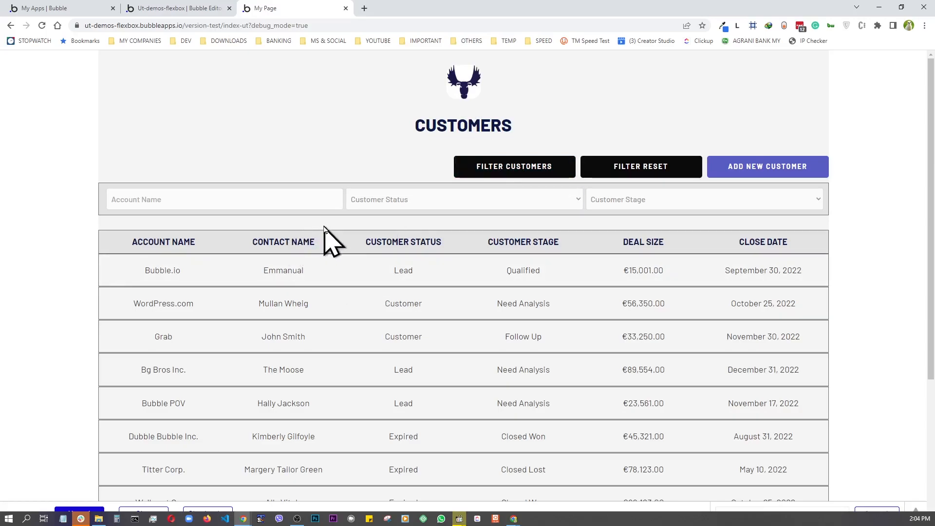
click(171, 8)
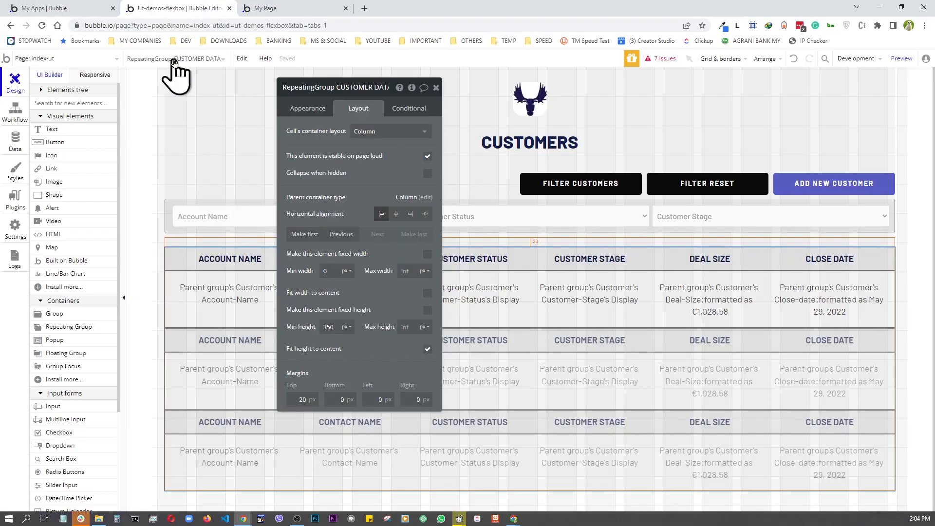
- Select the FILTER BOX group and review its Layout settings
click(167, 223)
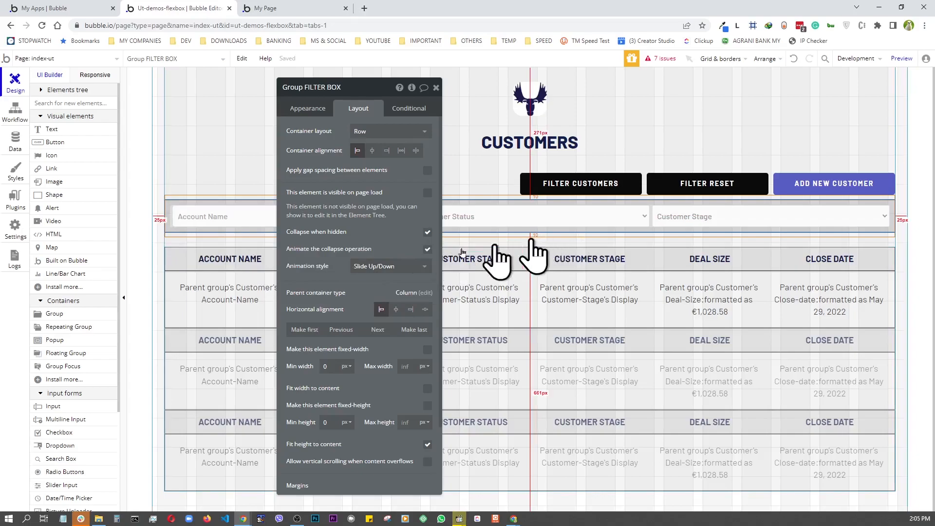
drag(367, 92, 358, 66)
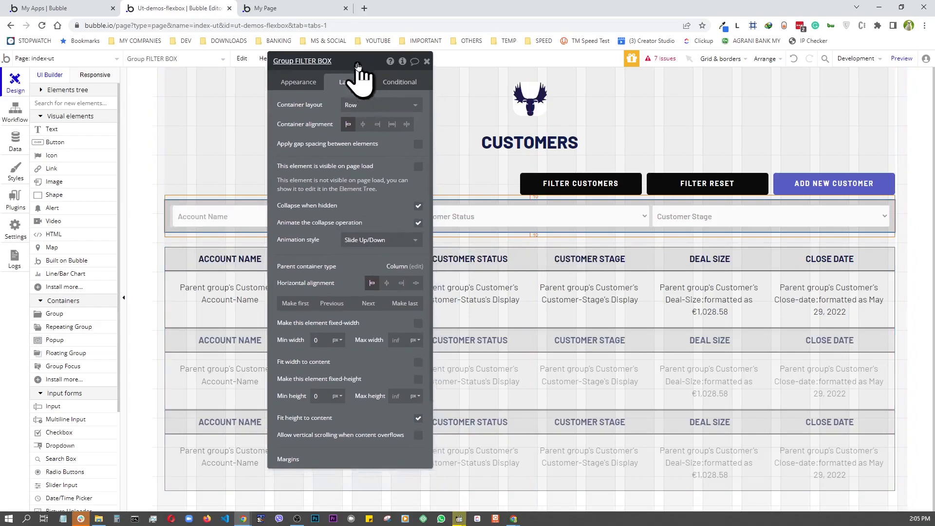
scroll(330, 271, down, 2)
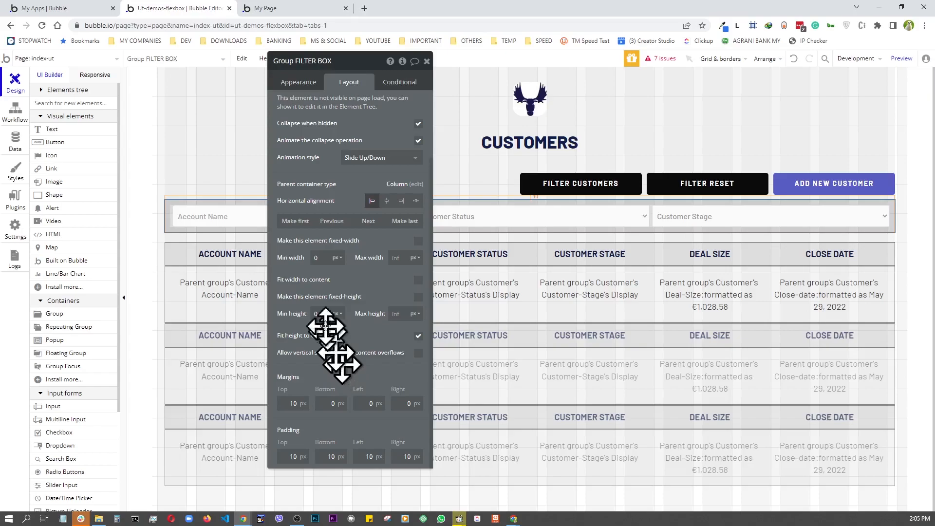
- In the preview, toggle the filter row and find the Customer Status and Stage dropdowns empty
click(307, 8)
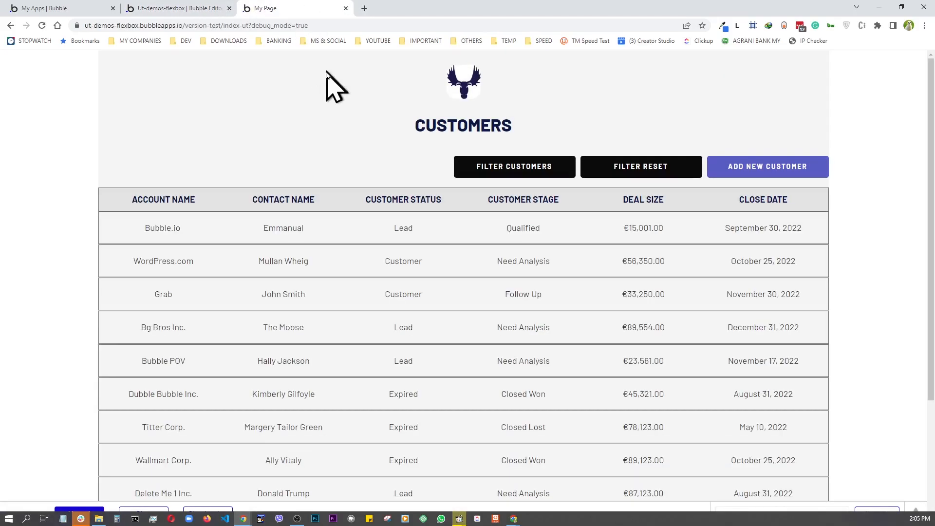
click(490, 170)
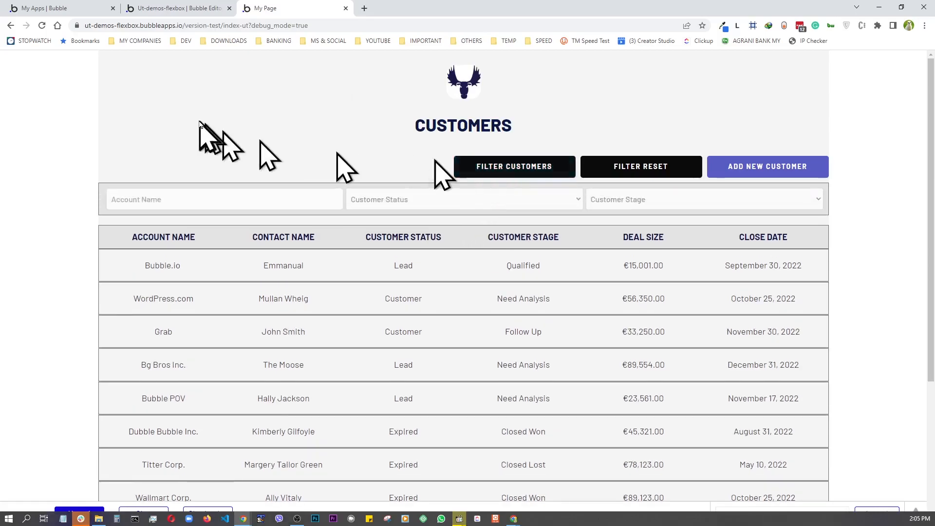
click(489, 166)
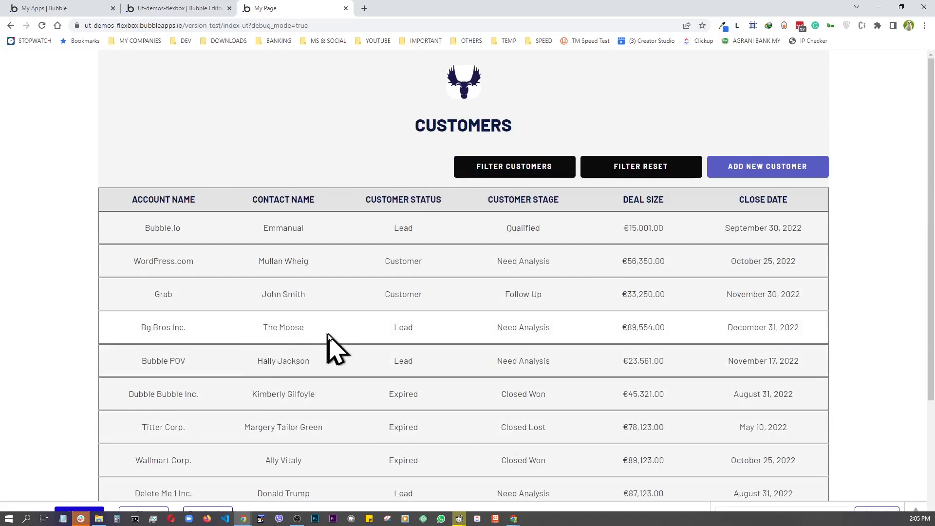
click(501, 168)
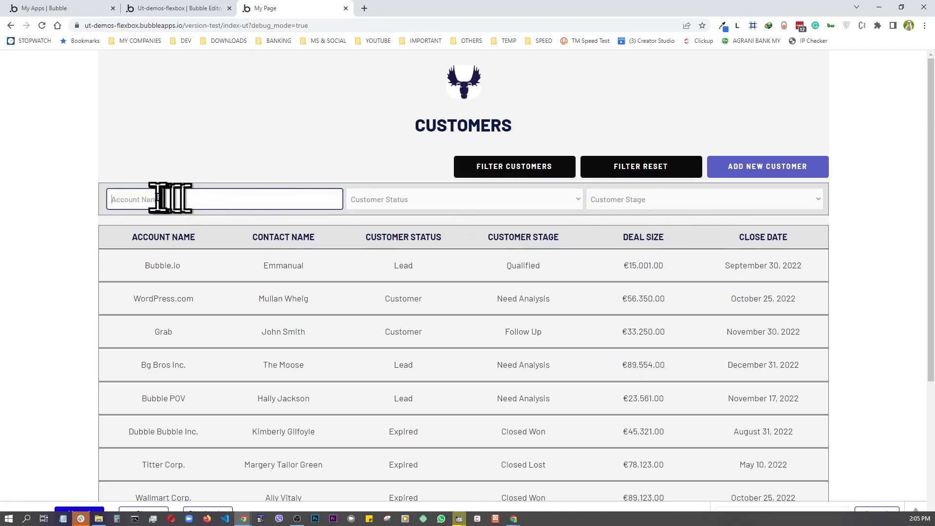
click(452, 204)
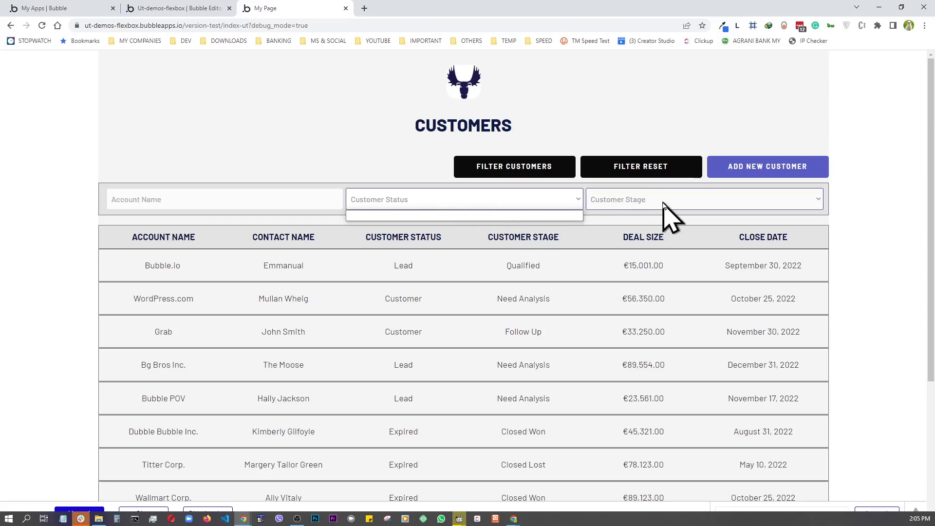
click(209, 201)
click(693, 199)
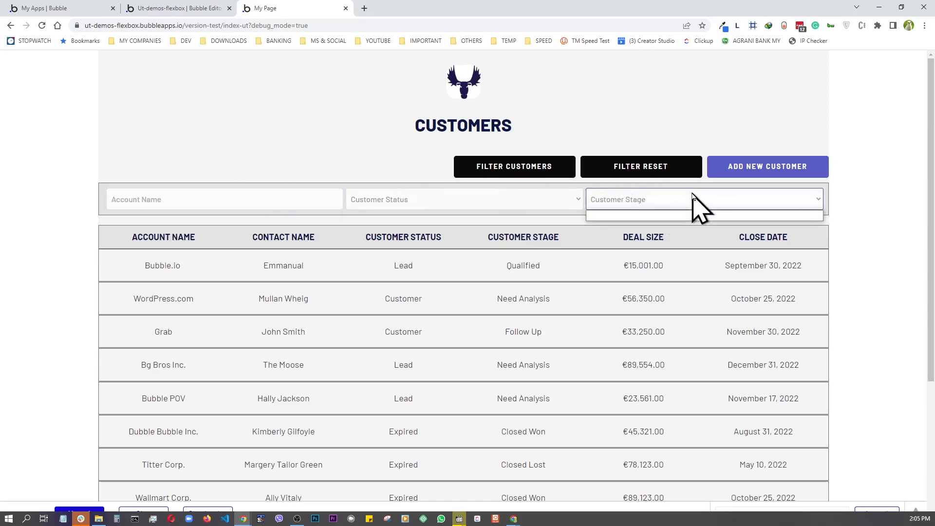
click(471, 201)
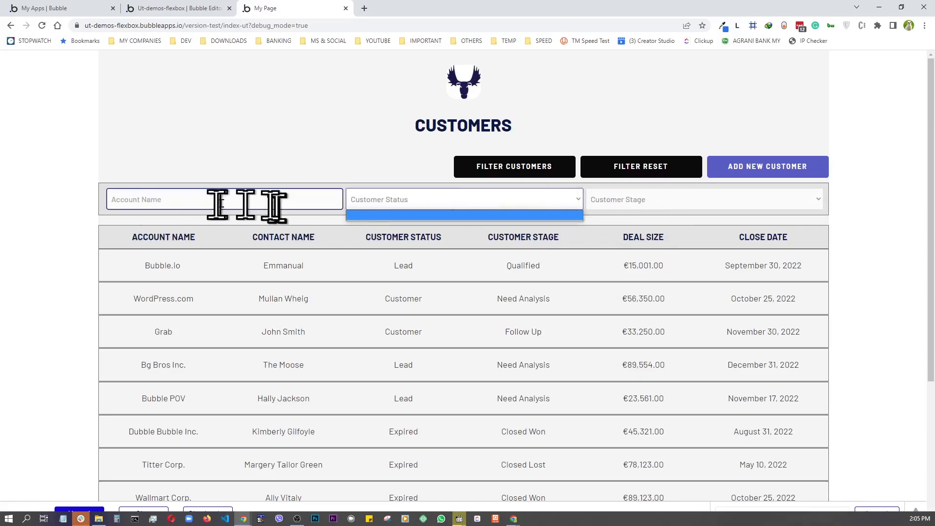
- Back in the page editor, open the Customer Status dropdown's properties with the table visible
click(186, 10)
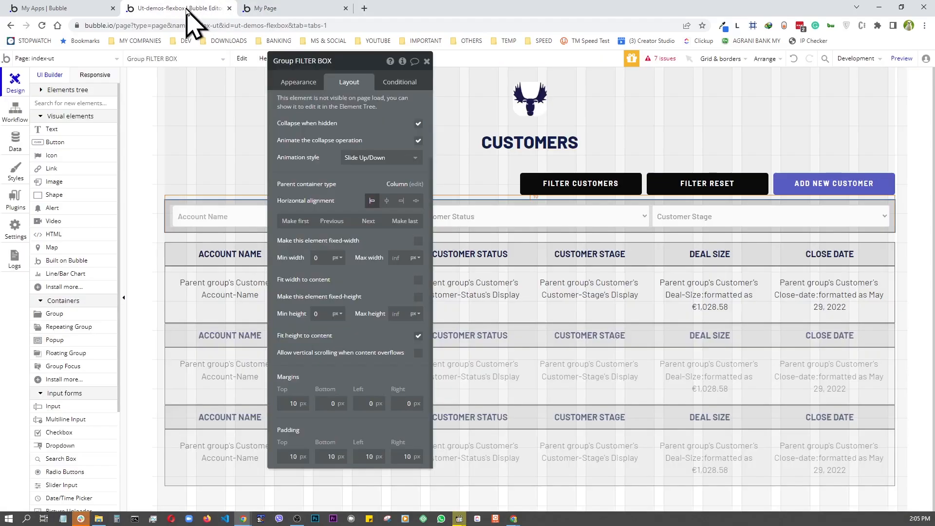
click(427, 62)
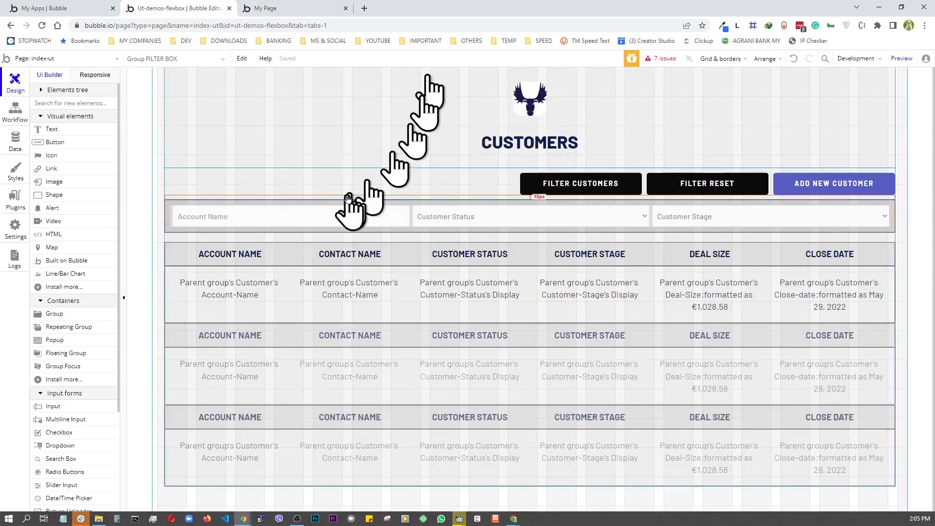
click(485, 217)
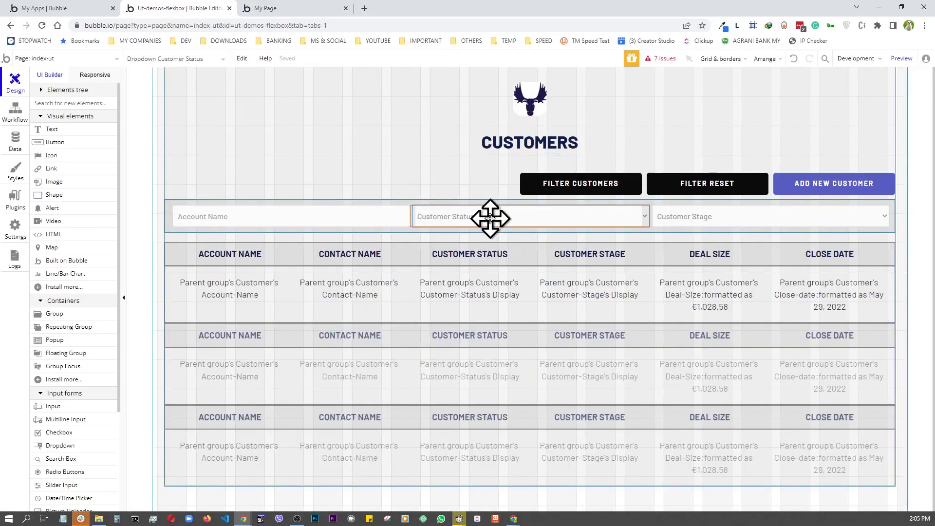
double_click(489, 218)
drag(366, 62, 215, 69)
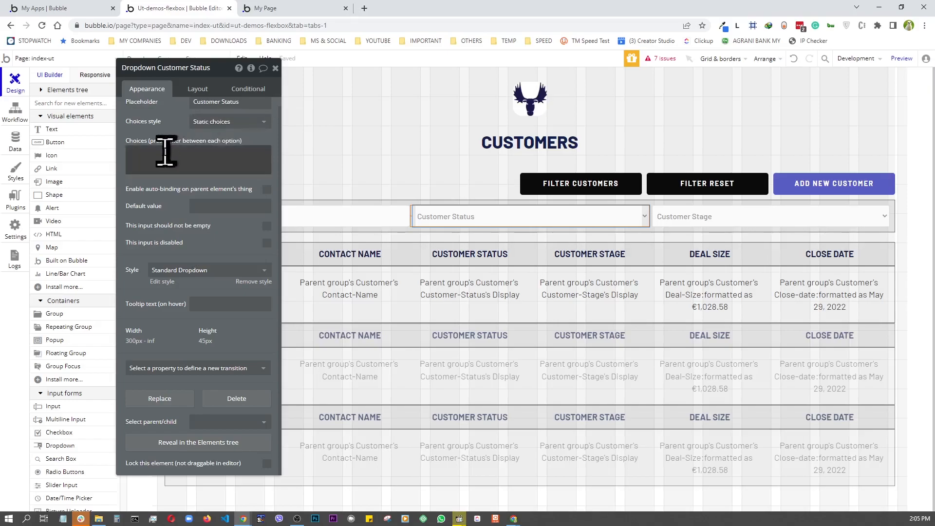
scroll(163, 150, up, 1)
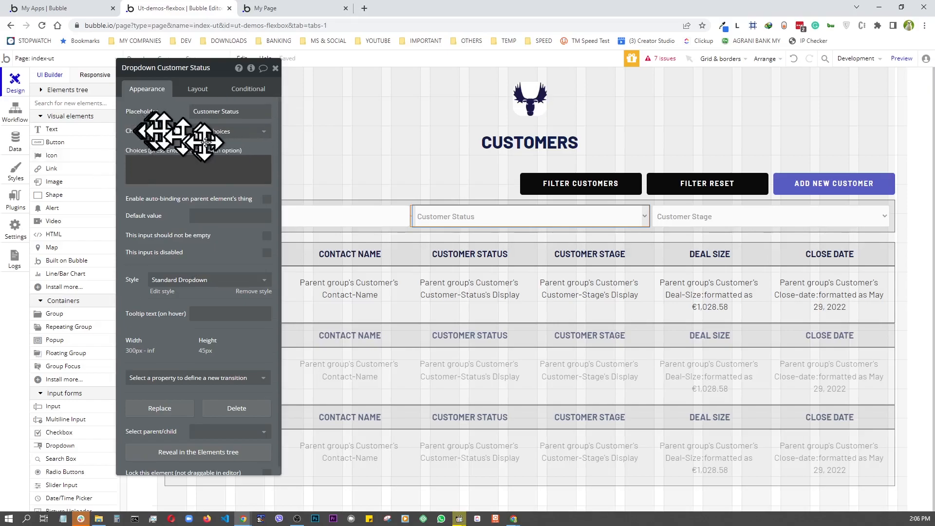
- Switch the Status dropdown to Dynamic choices with type Customer Status
click(163, 156)
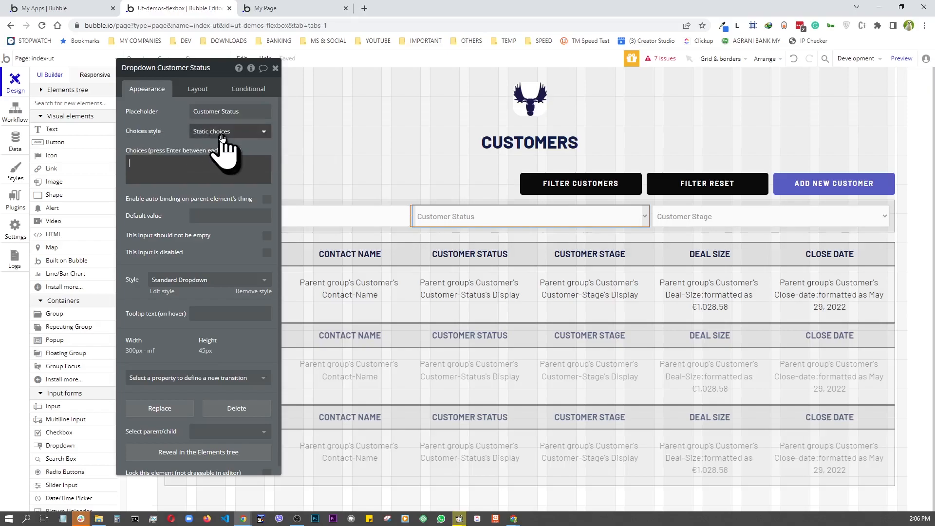
click(221, 132)
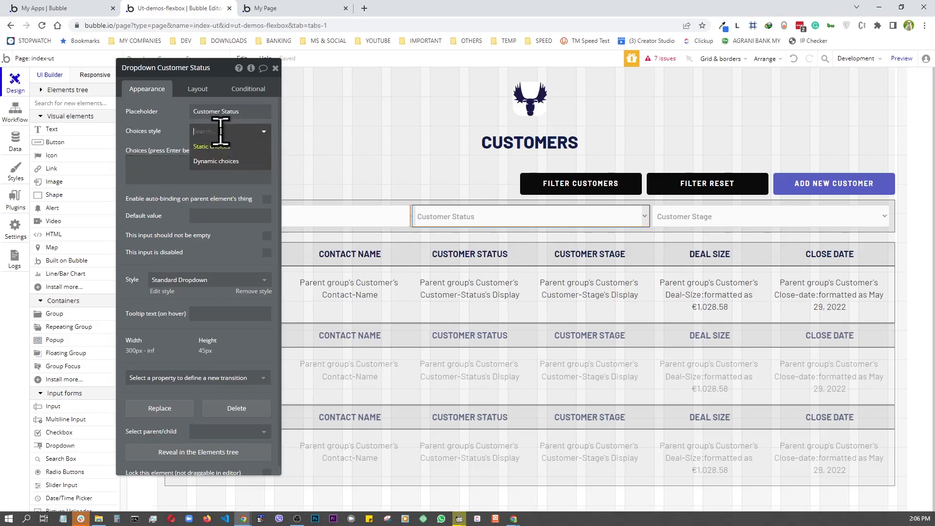
click(220, 162)
click(228, 151)
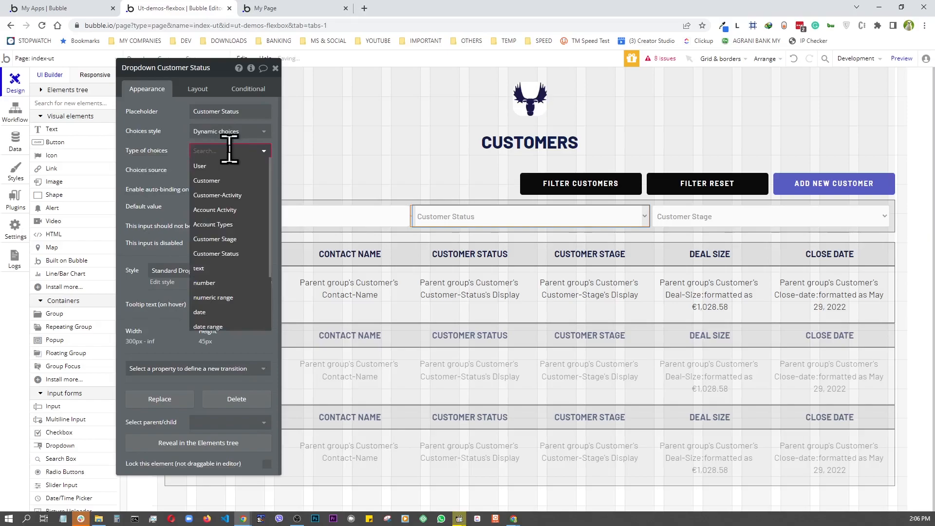
click(222, 254)
- Use All Customer Status as the choices source, captioned by Current option's Display
click(200, 170)
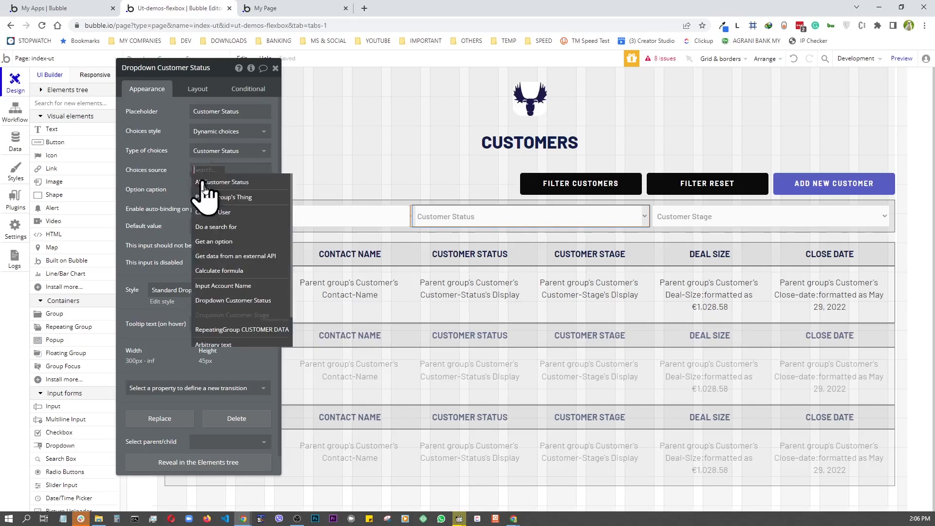
click(220, 183)
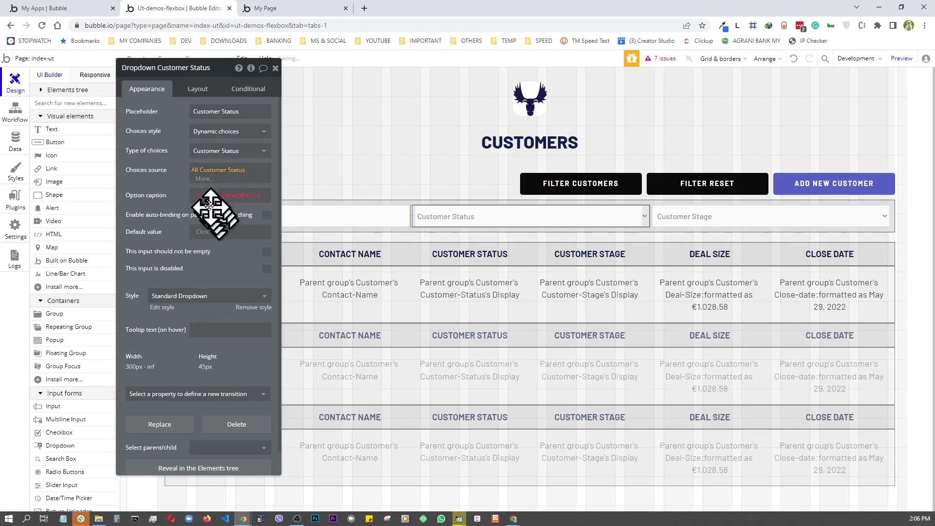
click(205, 200)
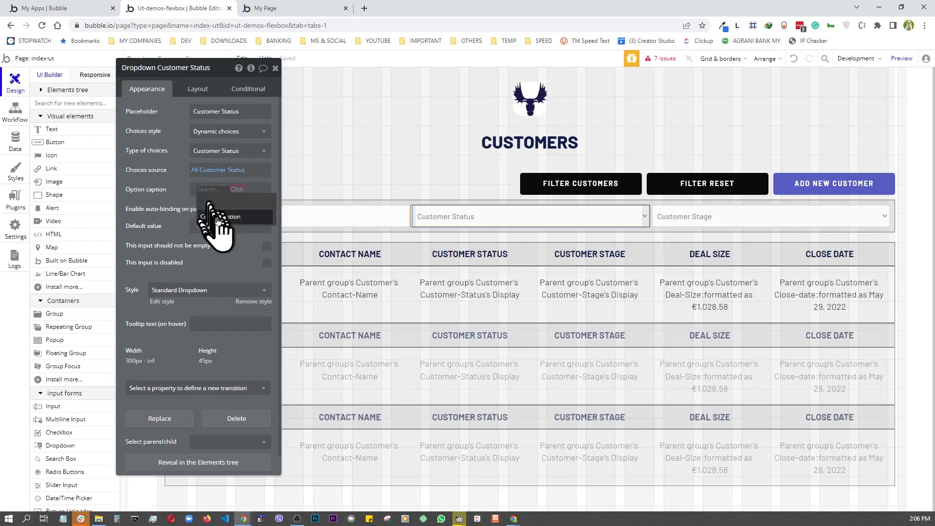
click(220, 216)
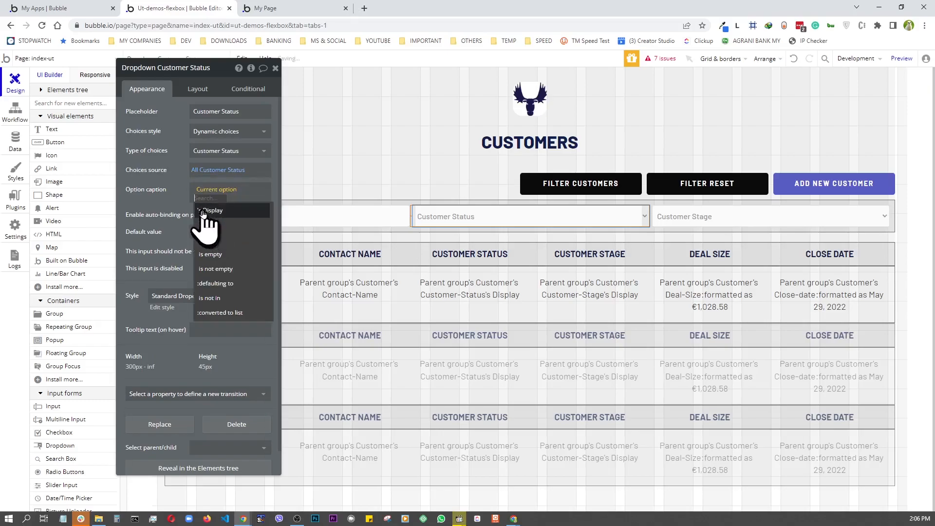
click(210, 211)
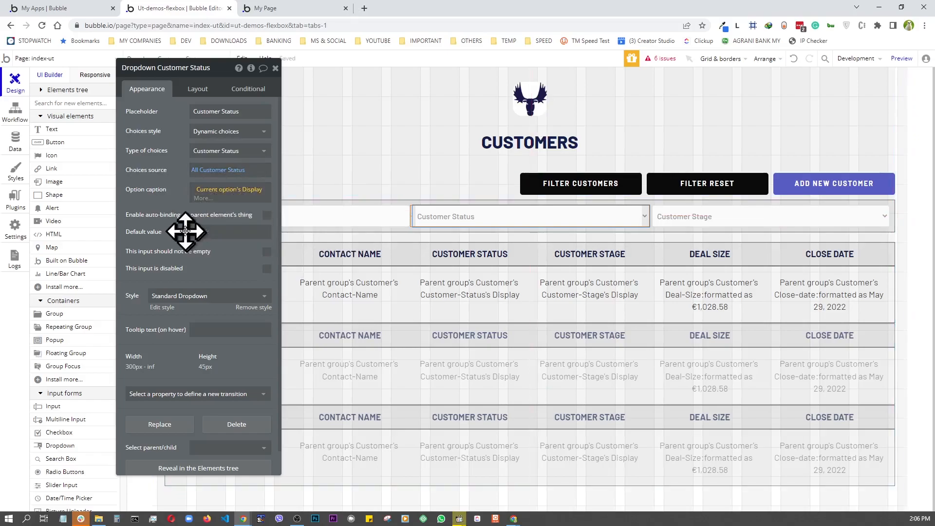
drag(240, 181, 595, 246)
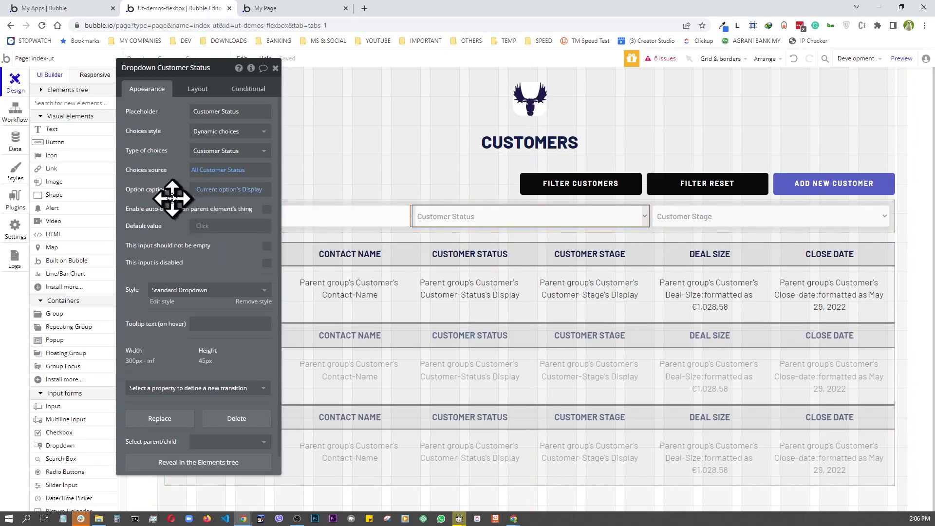
- Set the Customer Stage dropdown to Dynamic choices of type Customer Stage
click(707, 218)
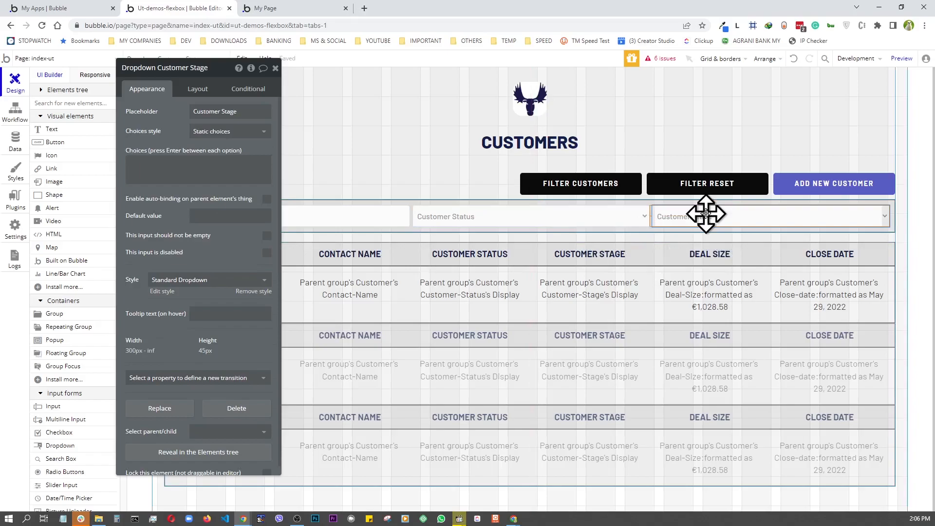
click(238, 131)
click(215, 162)
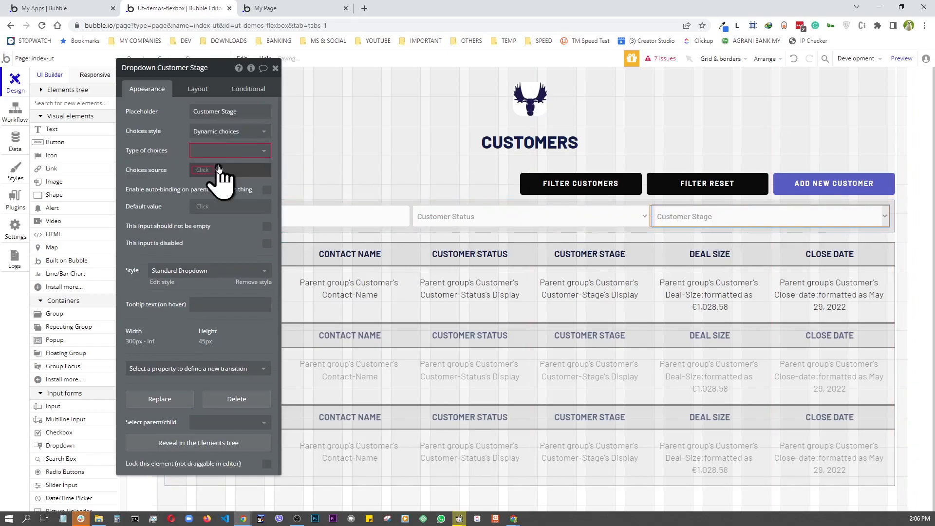
click(227, 151)
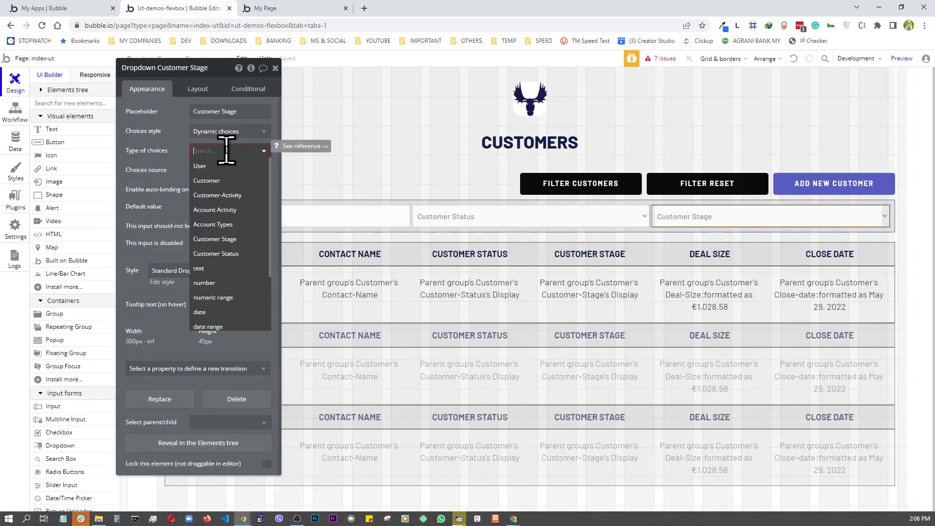
click(215, 238)
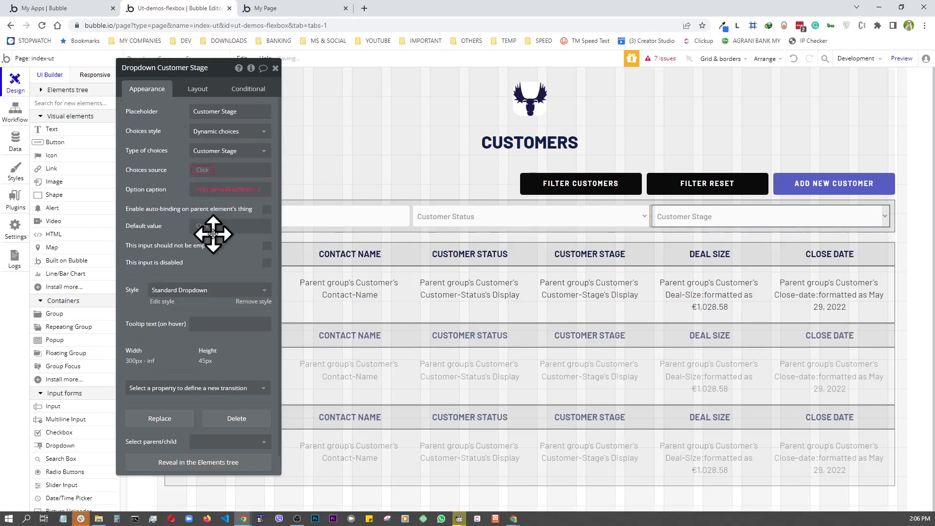
- Source choices from All Customer Stage, captioned by Current option's Display, then preview the page
click(203, 172)
click(223, 183)
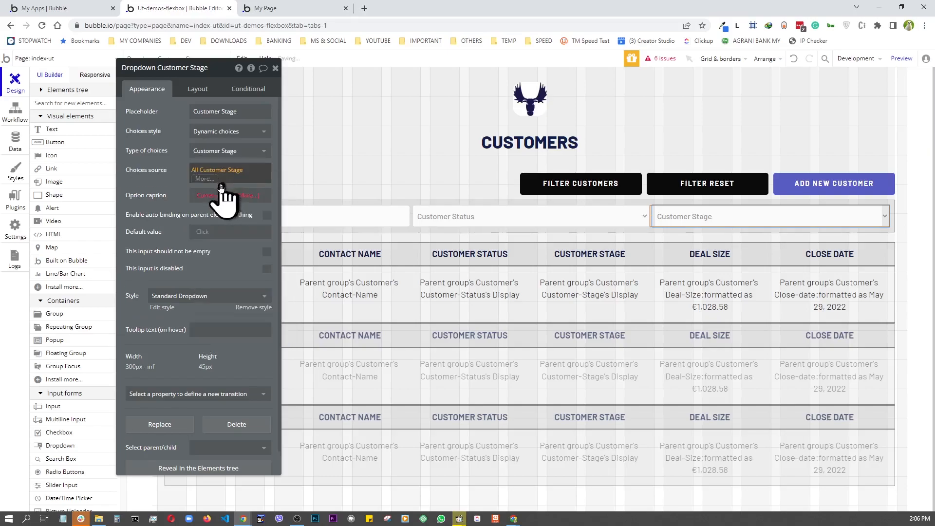
click(164, 181)
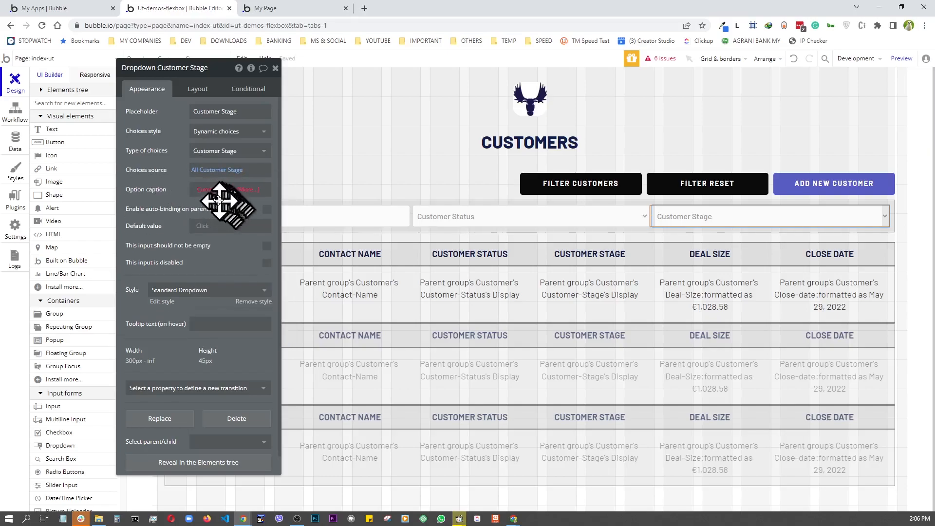
click(203, 192)
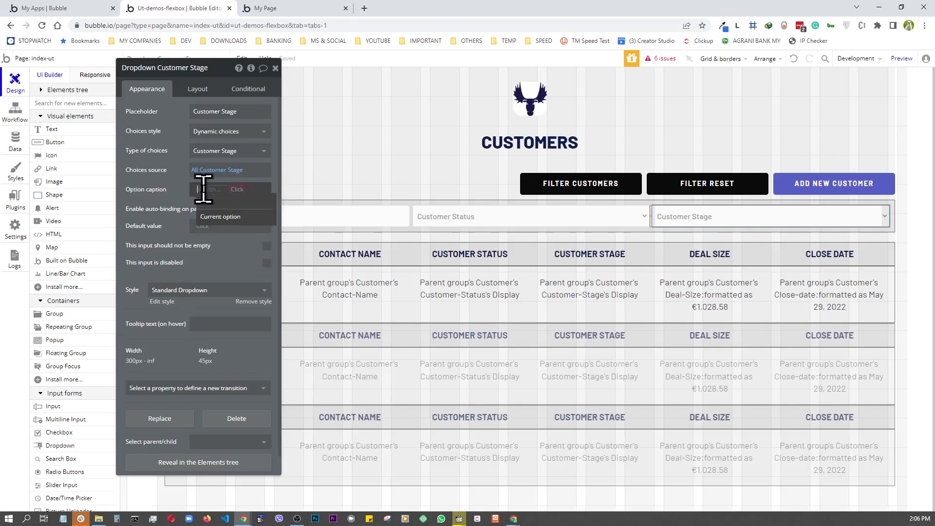
click(224, 229)
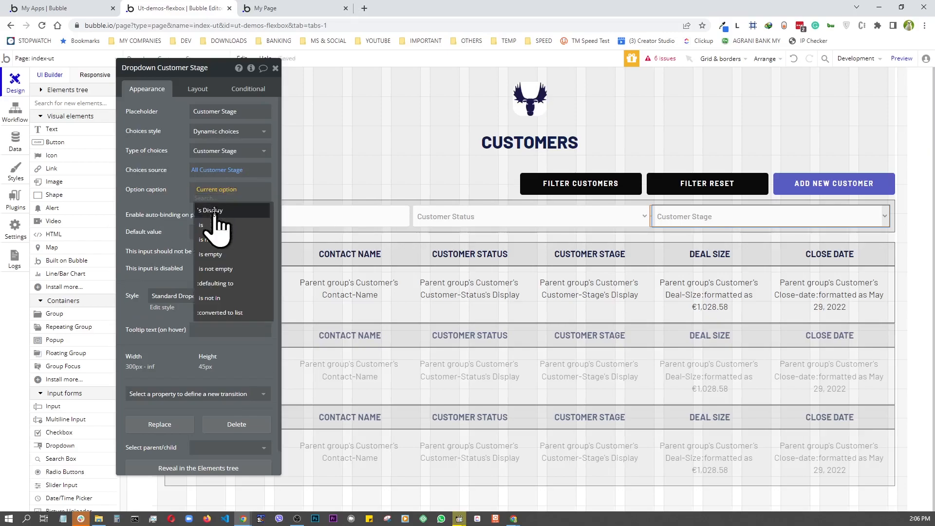
click(215, 213)
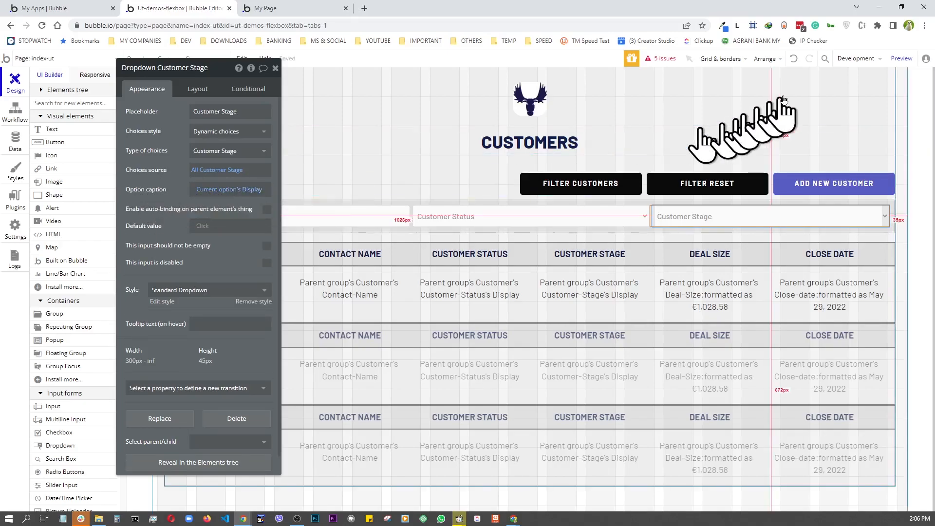
click(903, 58)
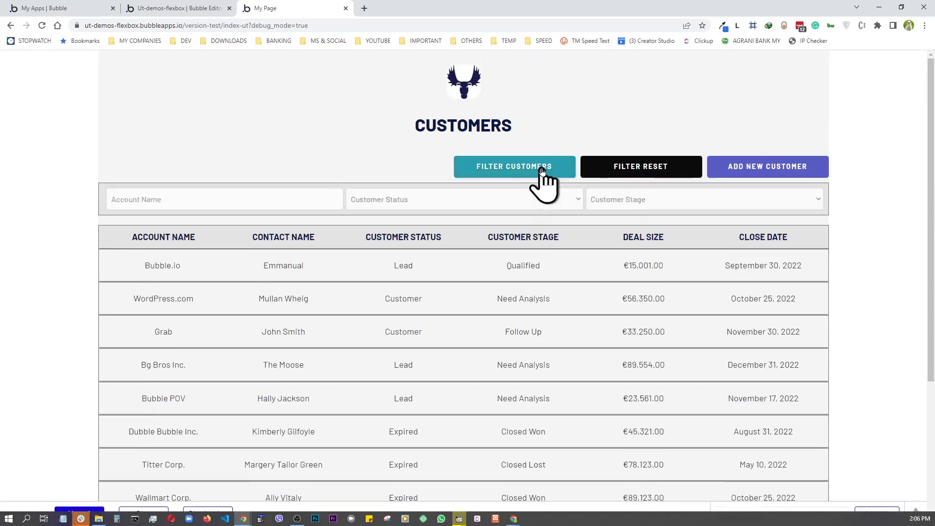
- In the preview, check the Status and Stage dropdown choices, then return to the editor
click(404, 205)
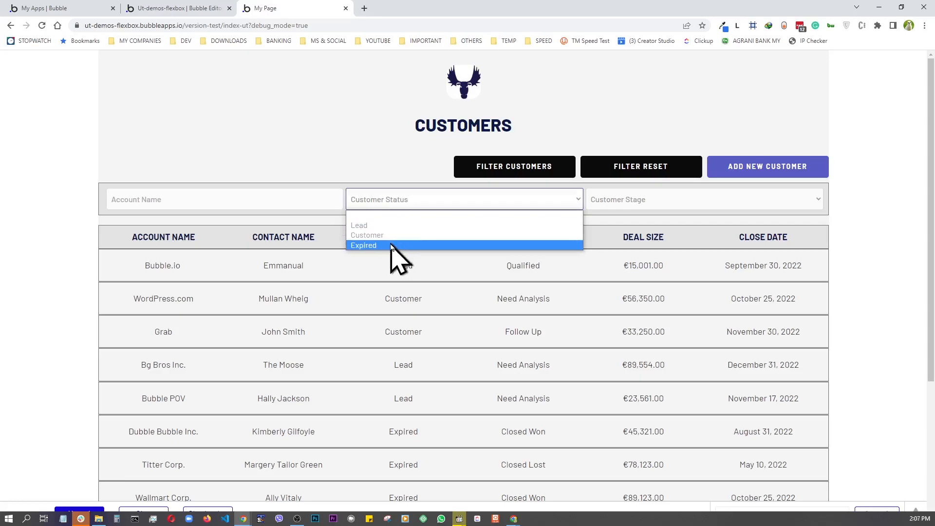
click(650, 204)
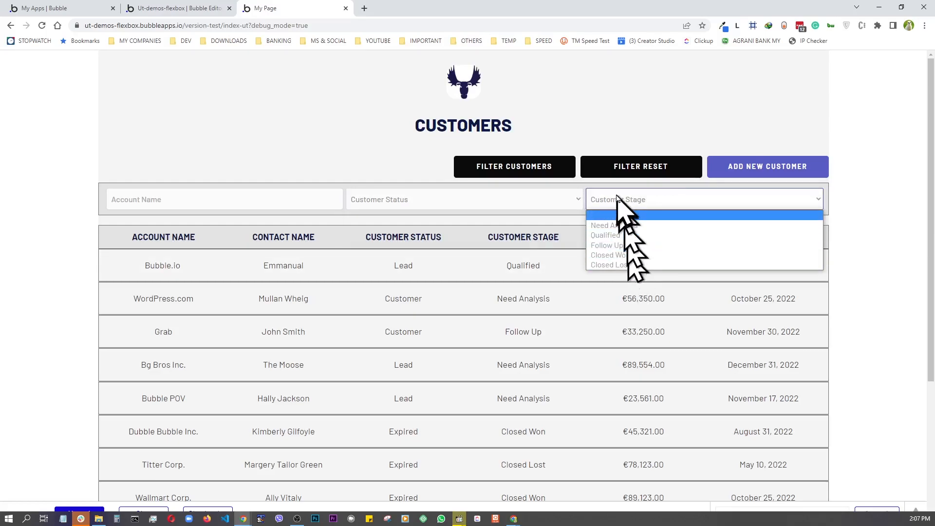
click(393, 128)
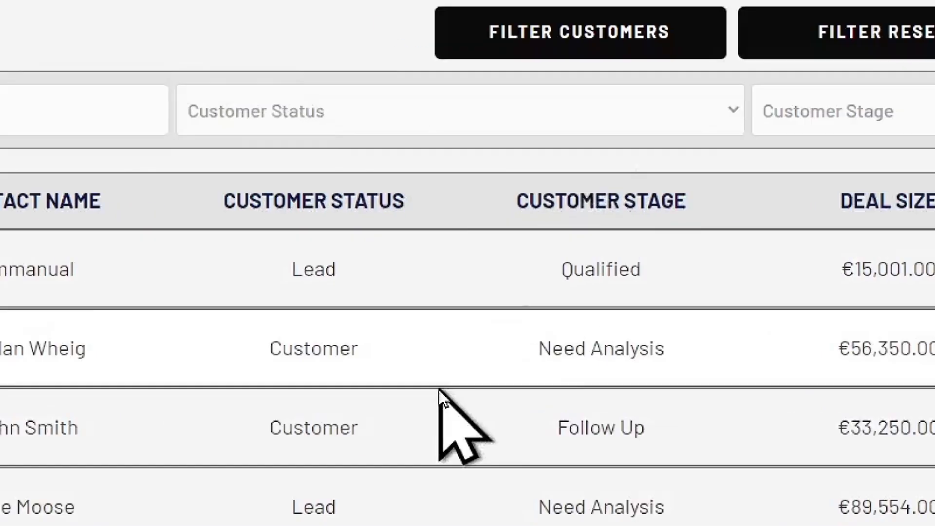
key(ctrl+shift+Tab)
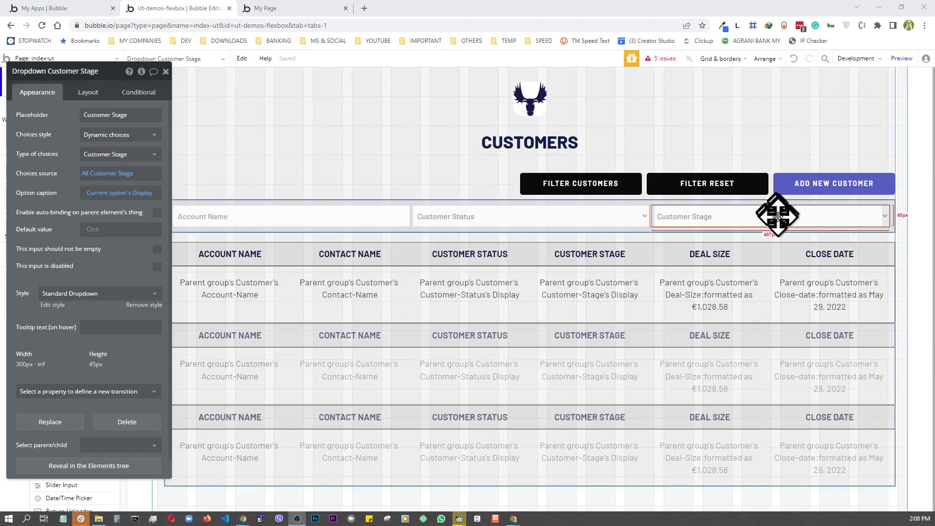
- Move the property editor aside and select the CUSTOMER DATA repeating group
click(517, 218)
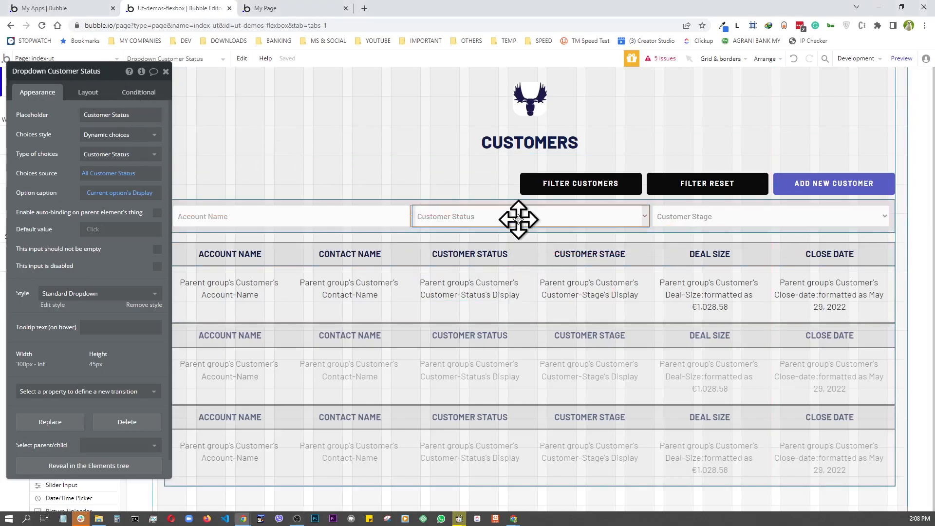
click(312, 216)
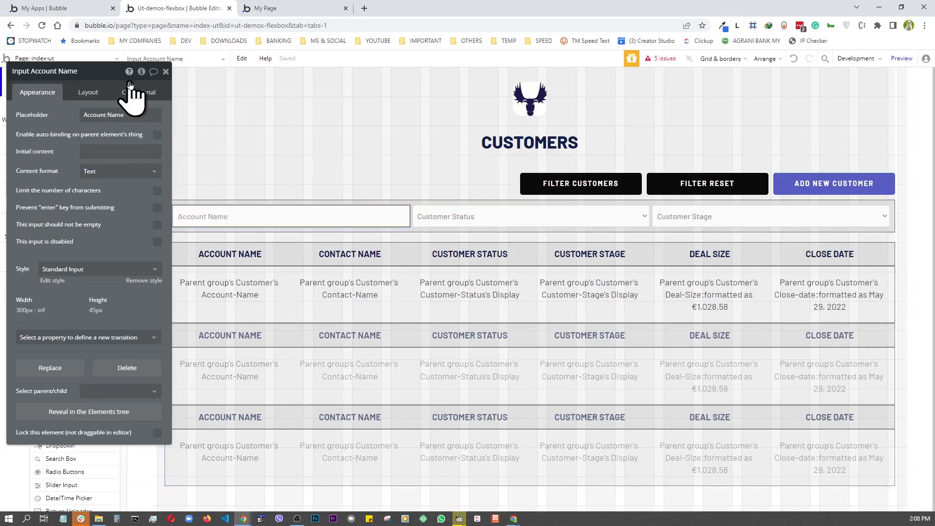
drag(112, 79, 247, 84)
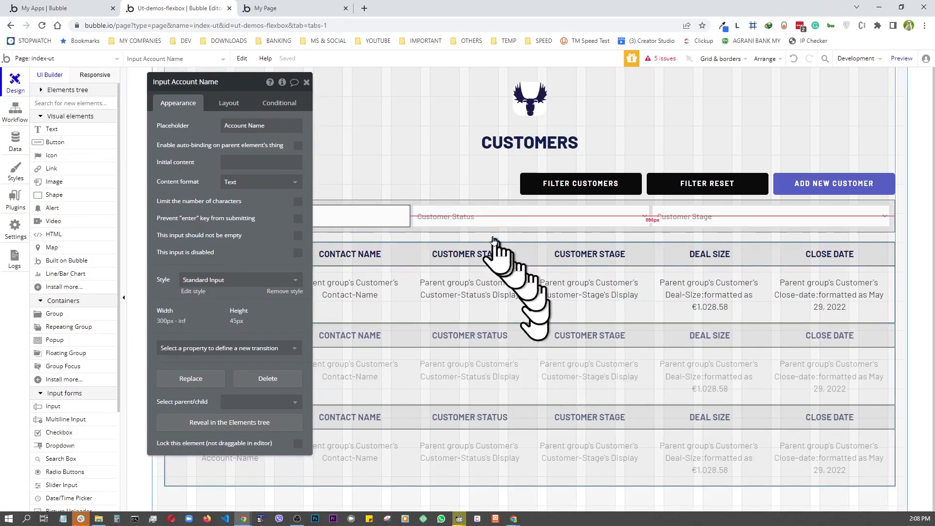
click(556, 380)
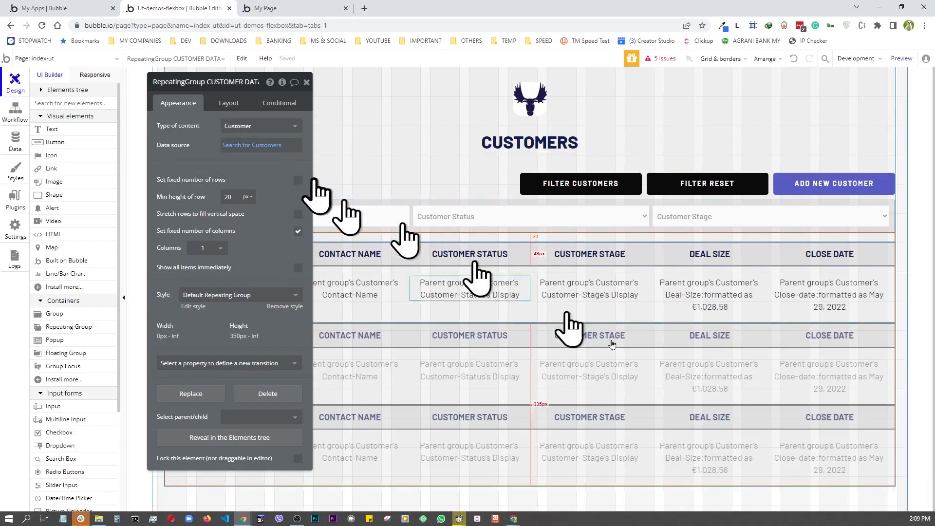
- Append :filtered to the table's Search for Customers data source
click(275, 146)
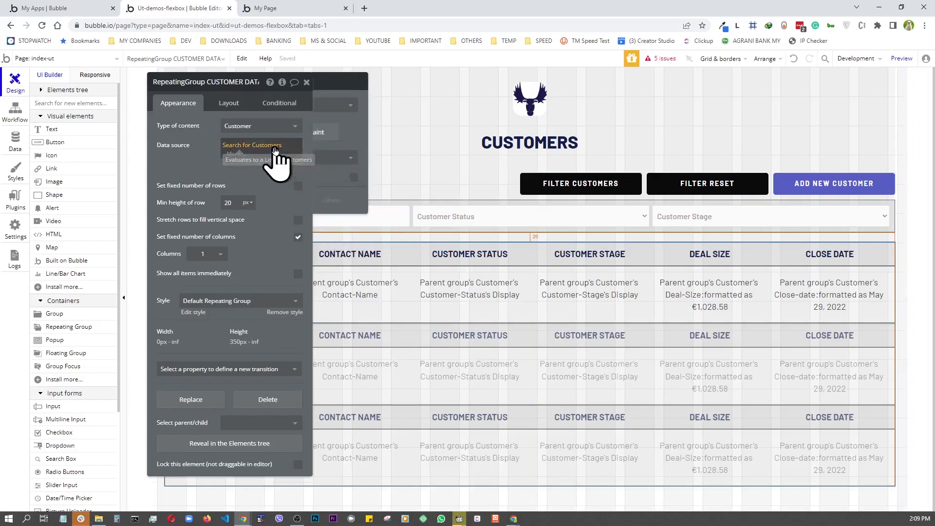
click(234, 155)
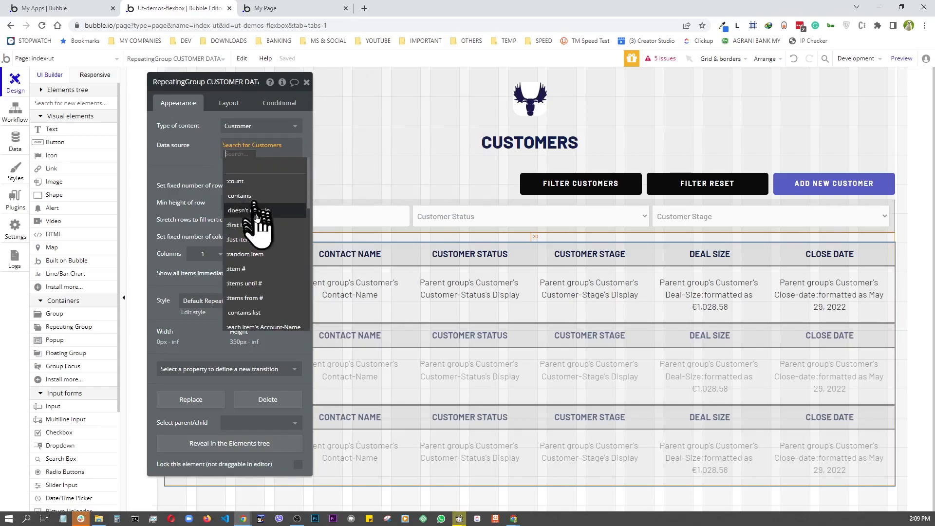
text(fi)
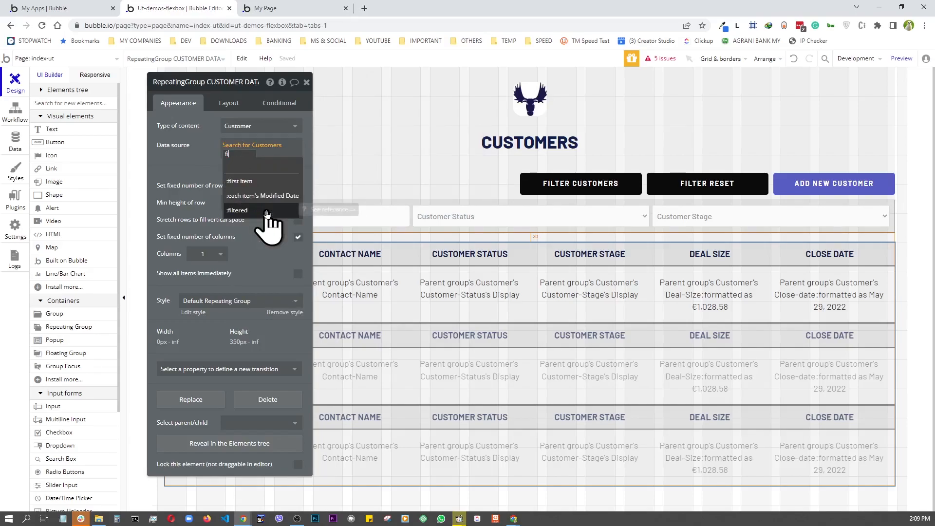
click(238, 211)
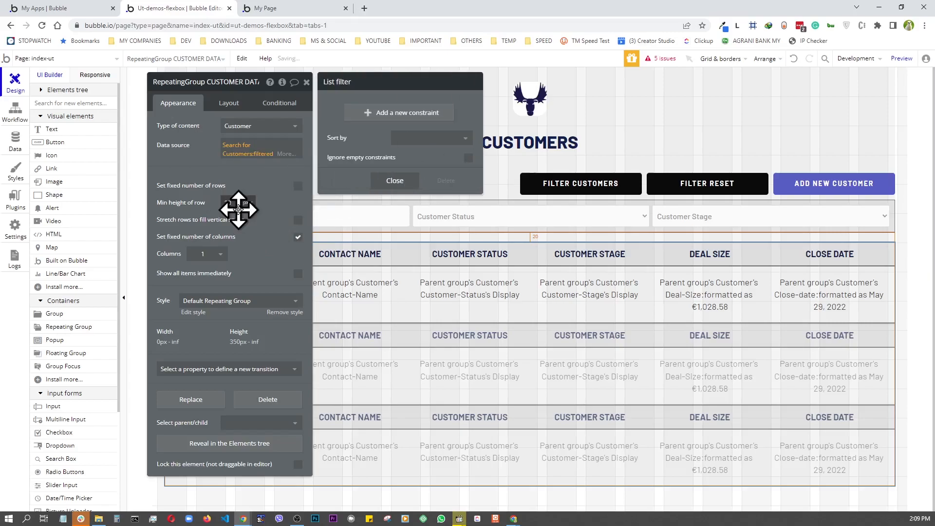
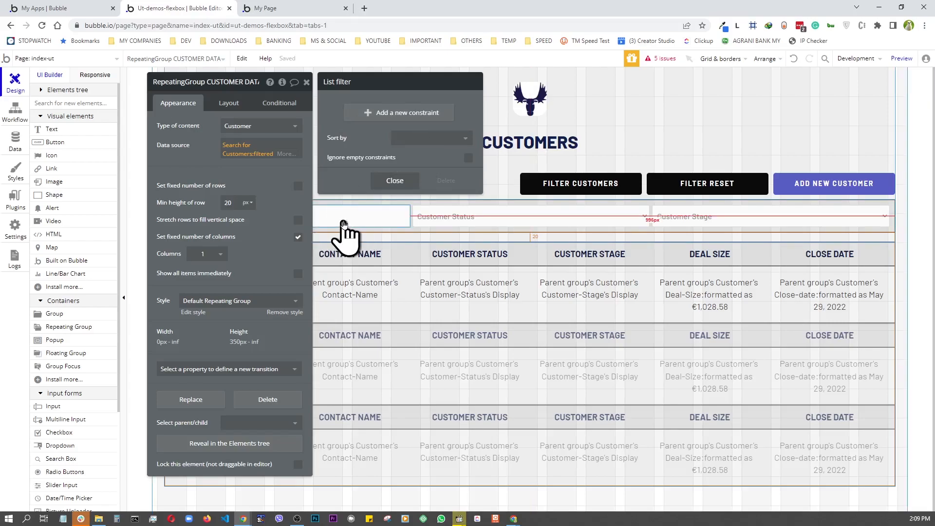
- Add the constraint Account-Name contains Input Account Name's value to the Search for Customers filter
click(376, 112)
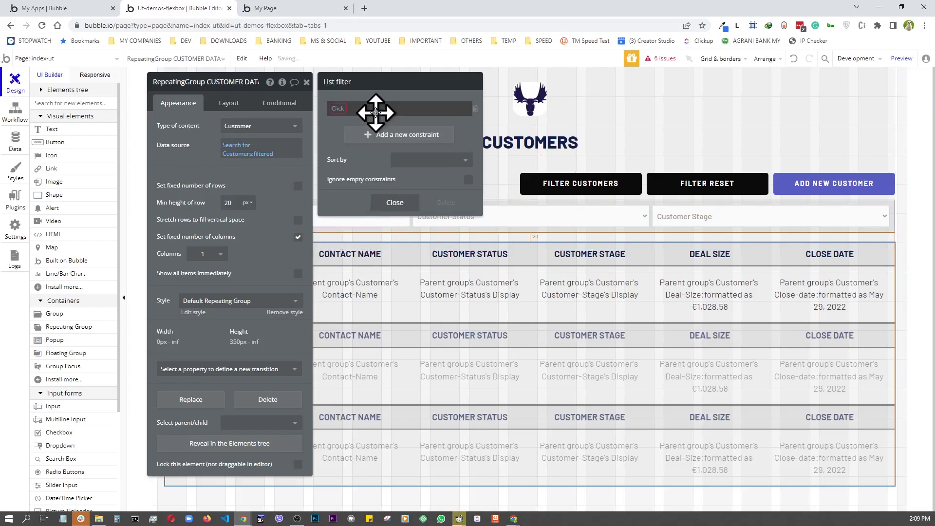
click(338, 109)
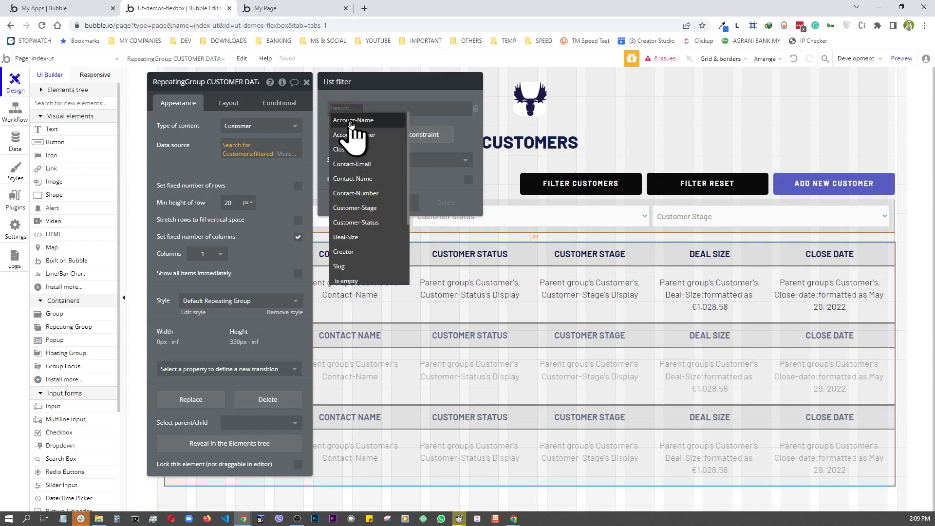
click(352, 121)
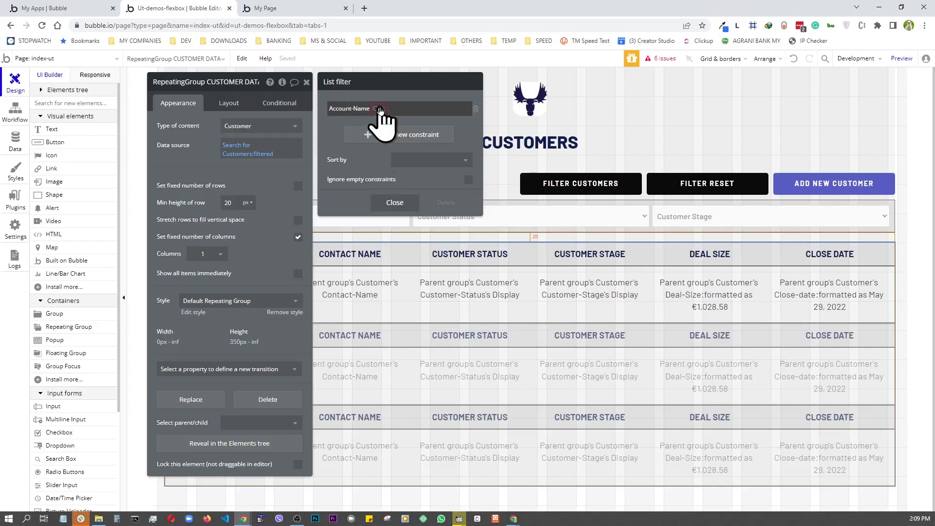
click(379, 109)
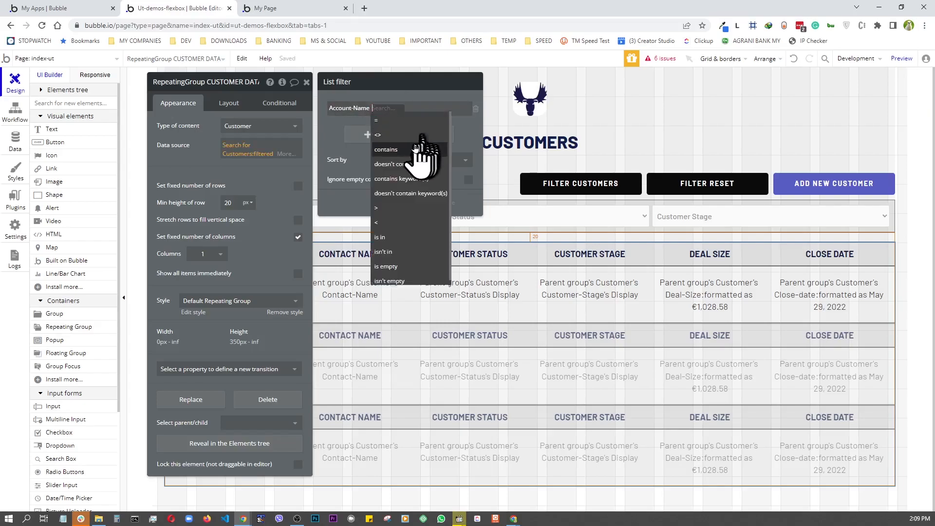
click(399, 150)
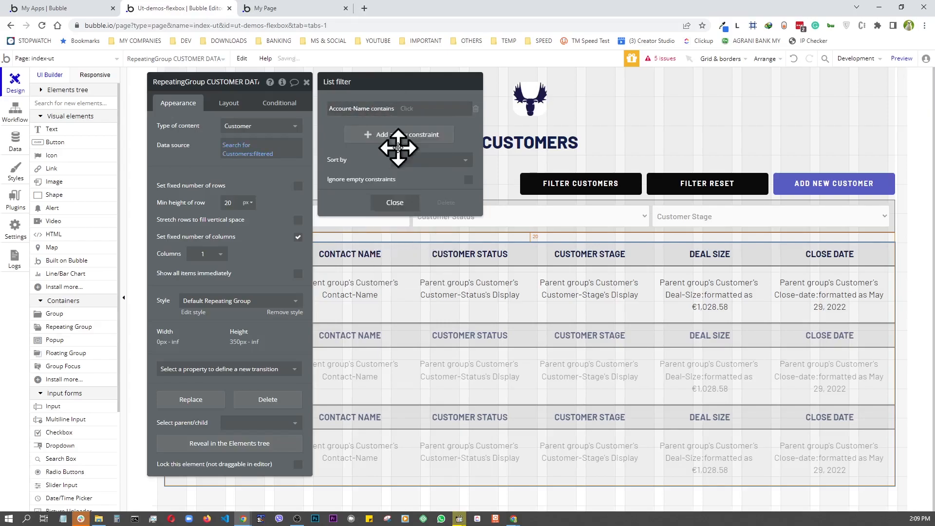
click(408, 110)
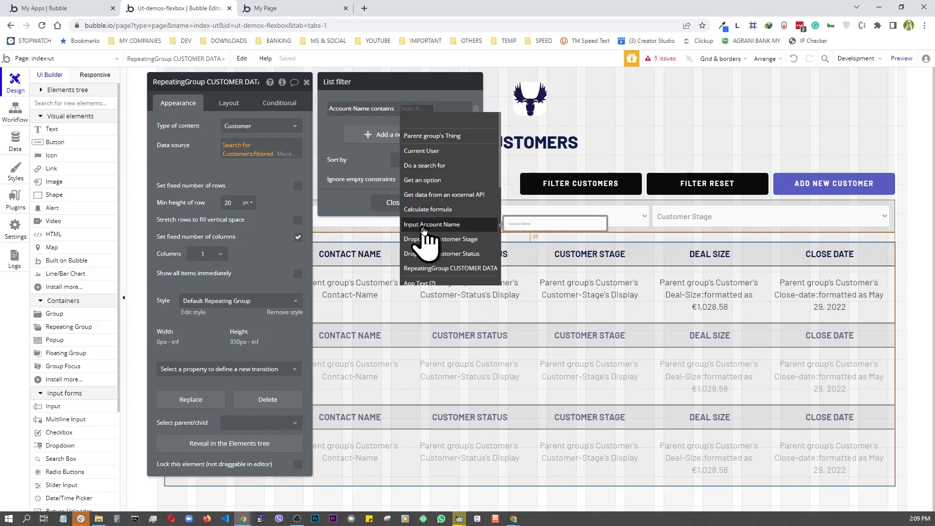
click(453, 225)
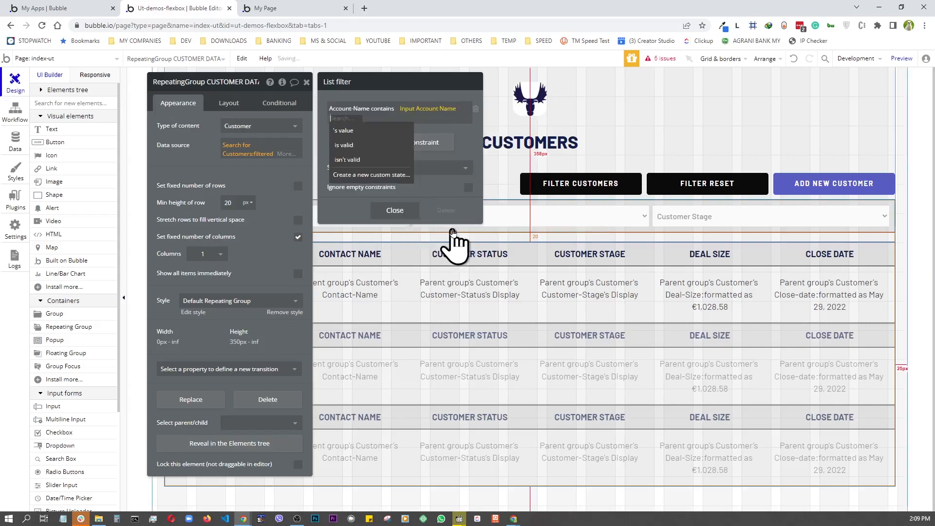
click(350, 131)
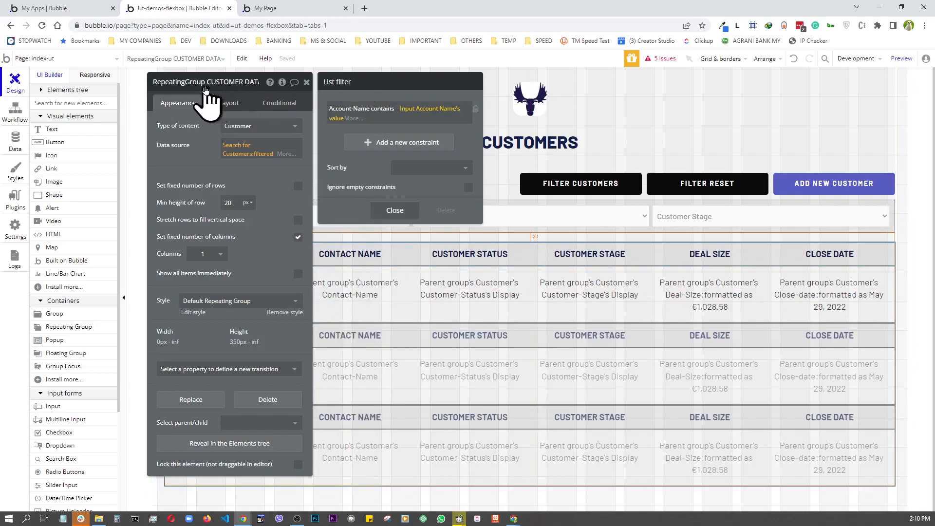
- Add a second constraint: Customer-Status = Dropdown Customer Status's value
drag(210, 91, 711, 98)
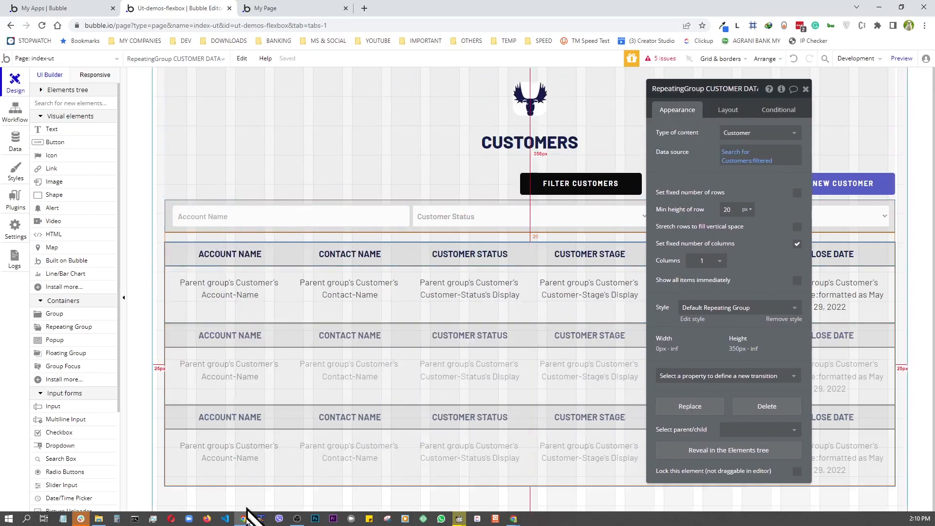
drag(759, 93, 796, 176)
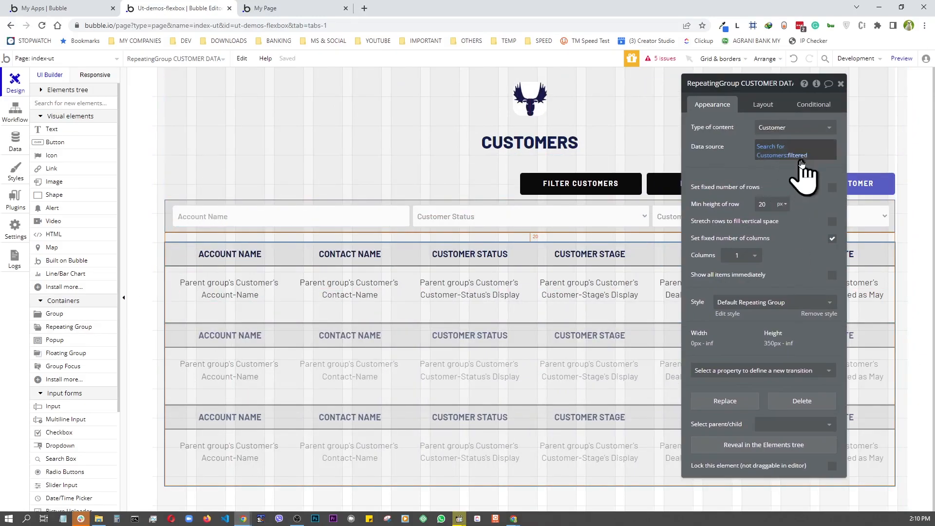
click(800, 156)
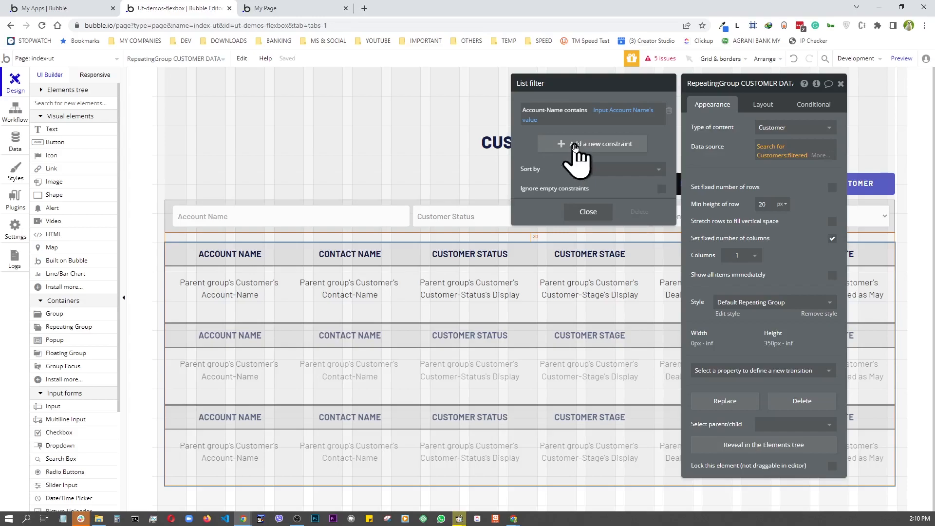
click(576, 146)
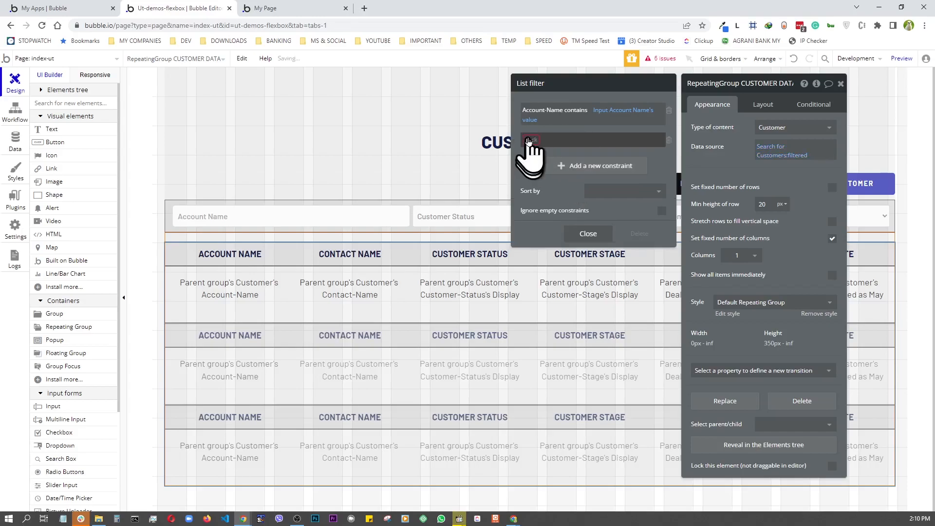
click(529, 141)
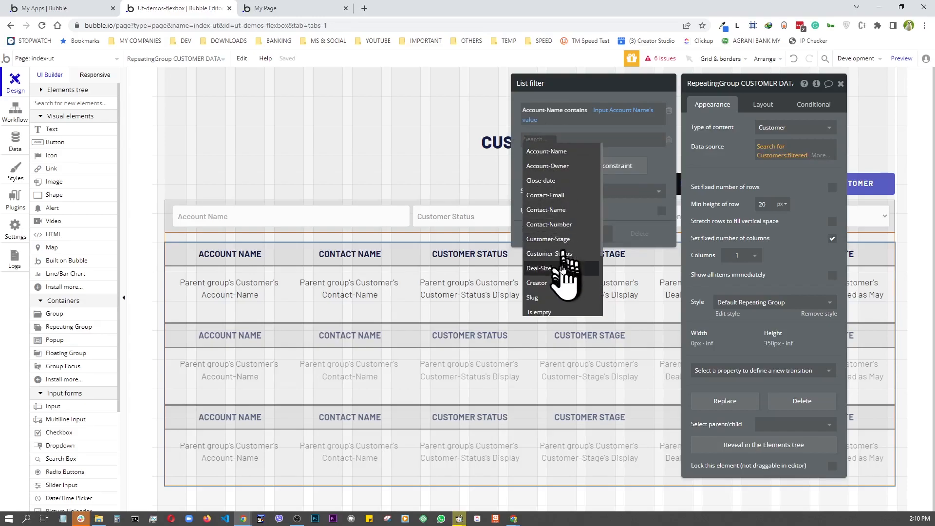
click(549, 254)
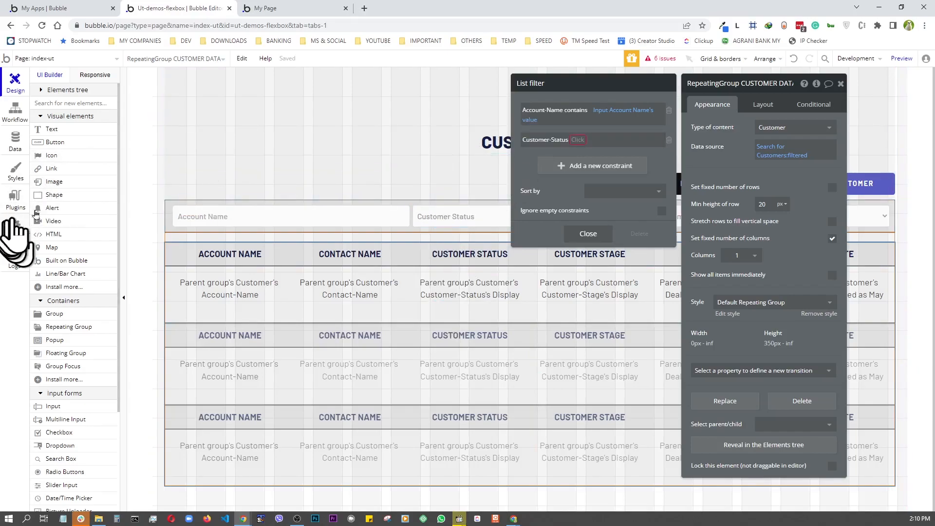
click(580, 140)
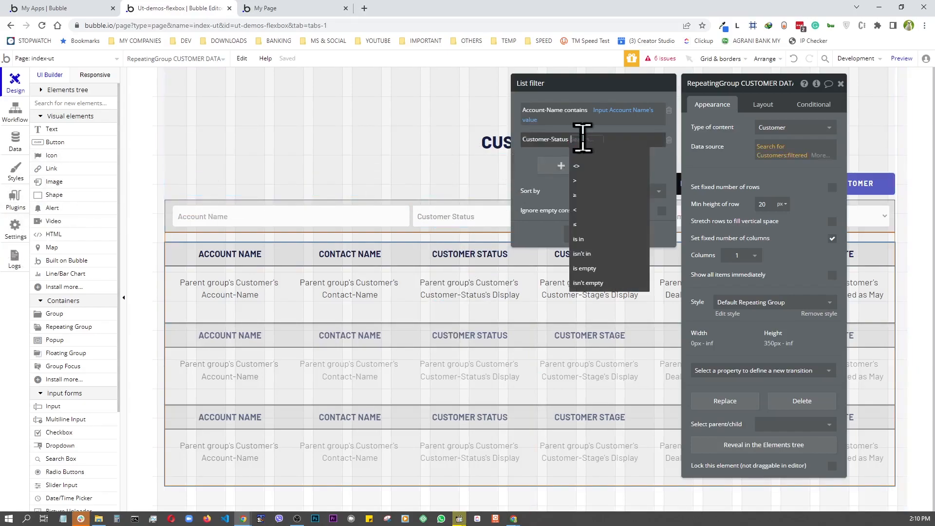
click(577, 154)
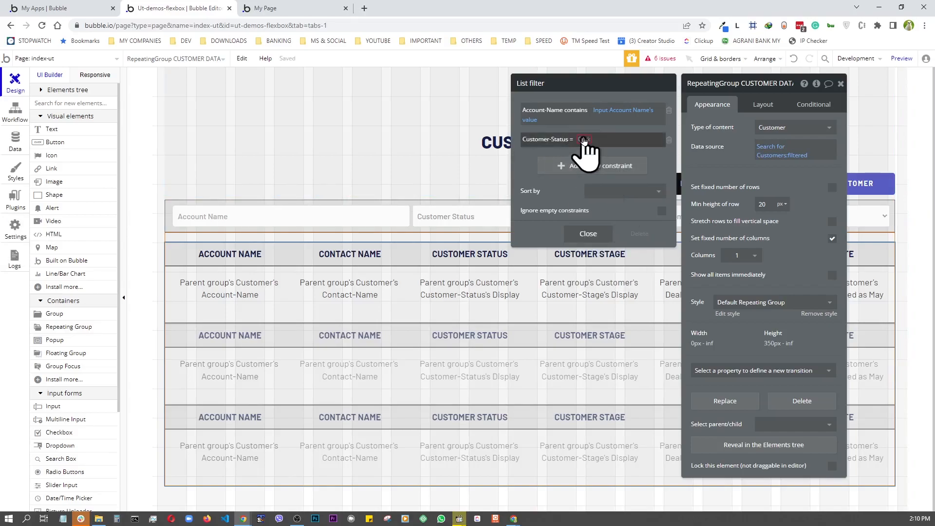
click(584, 140)
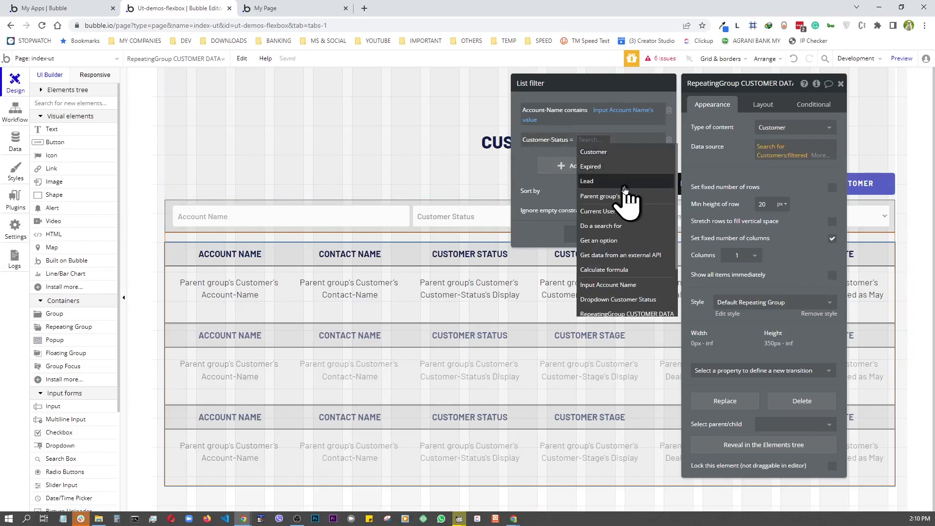
click(633, 299)
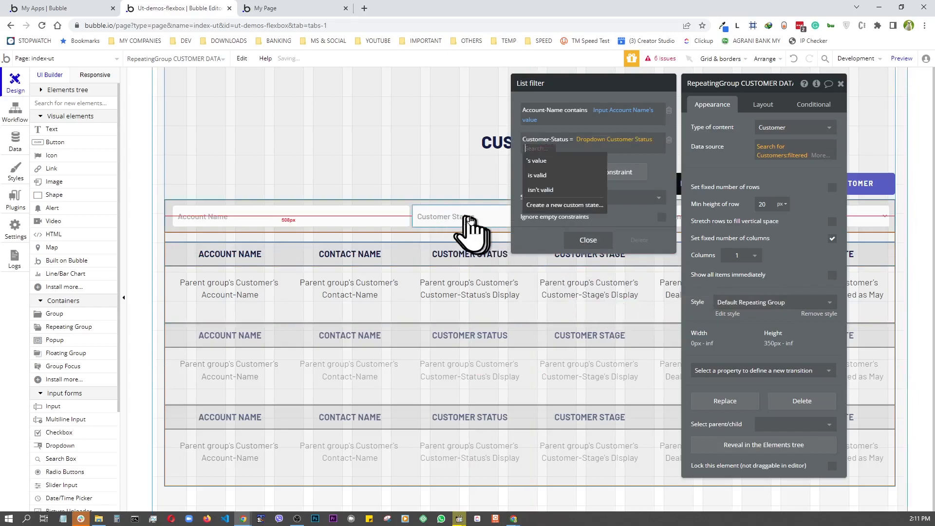
click(538, 161)
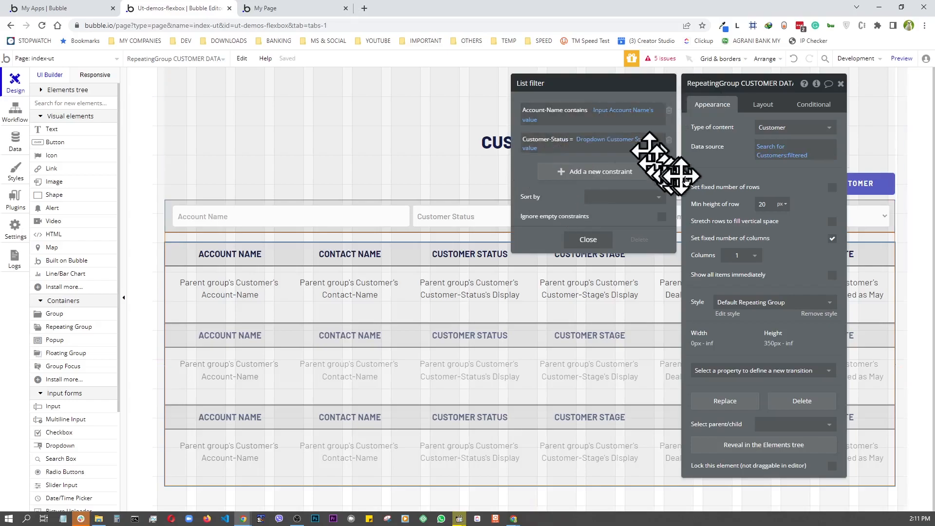
drag(732, 93, 295, 85)
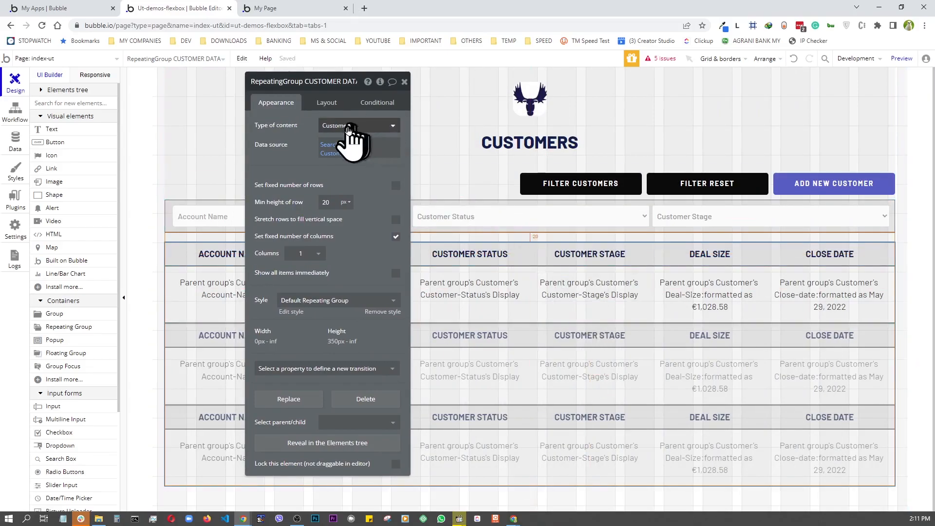
- Add a third constraint: Customer-Stage = Dropdown Customer Stage's value
click(363, 154)
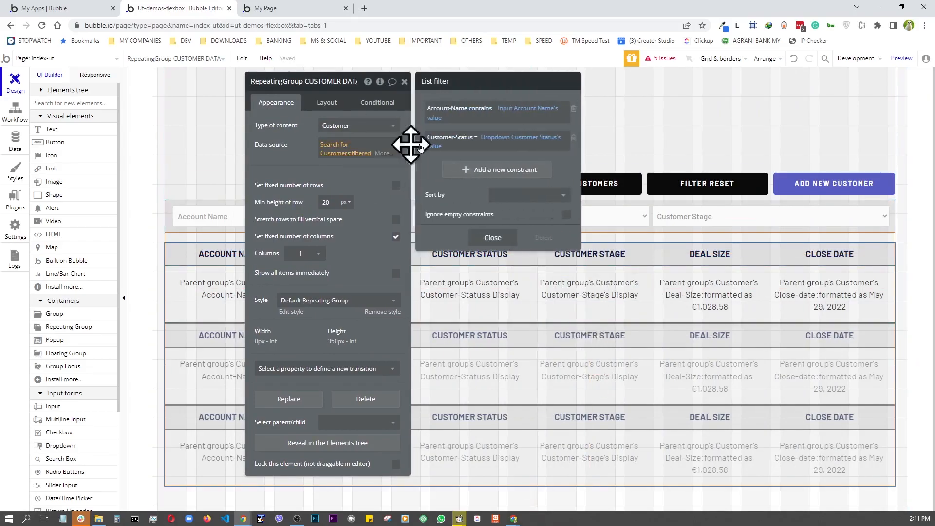
click(490, 169)
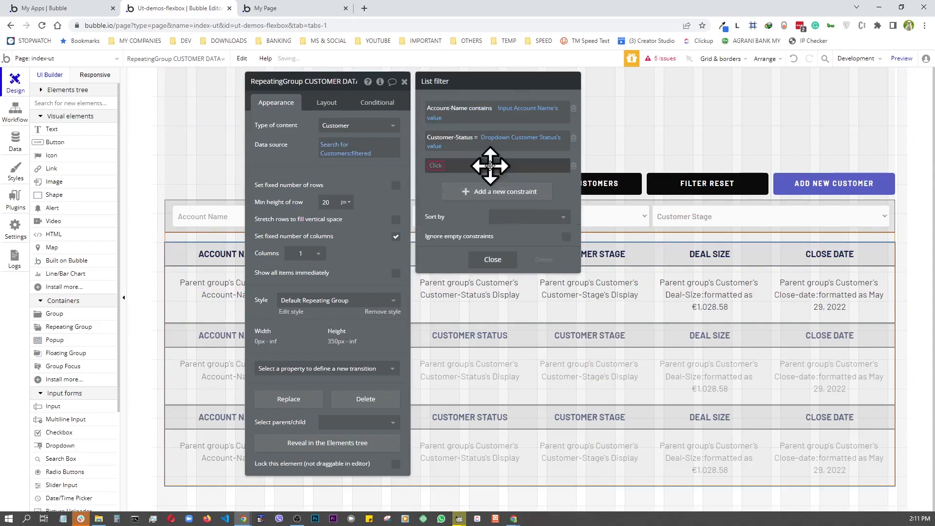
click(435, 167)
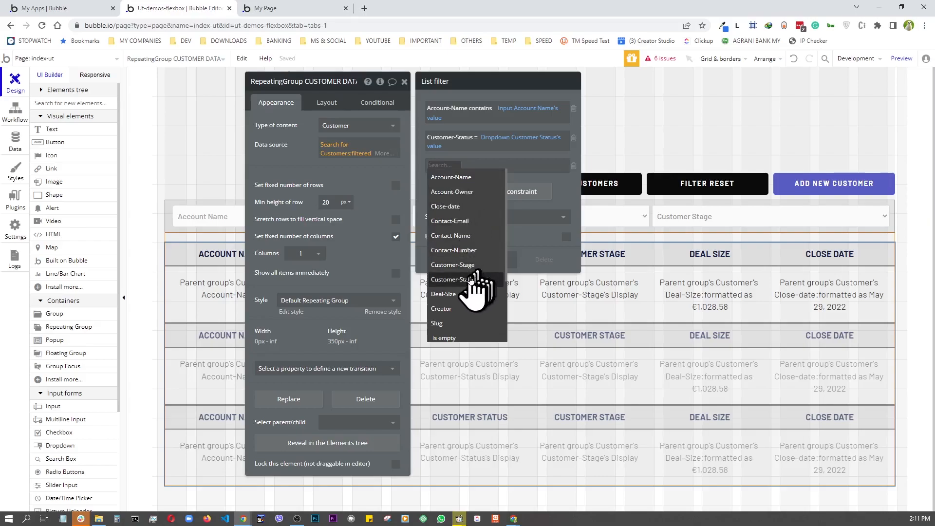
click(453, 265)
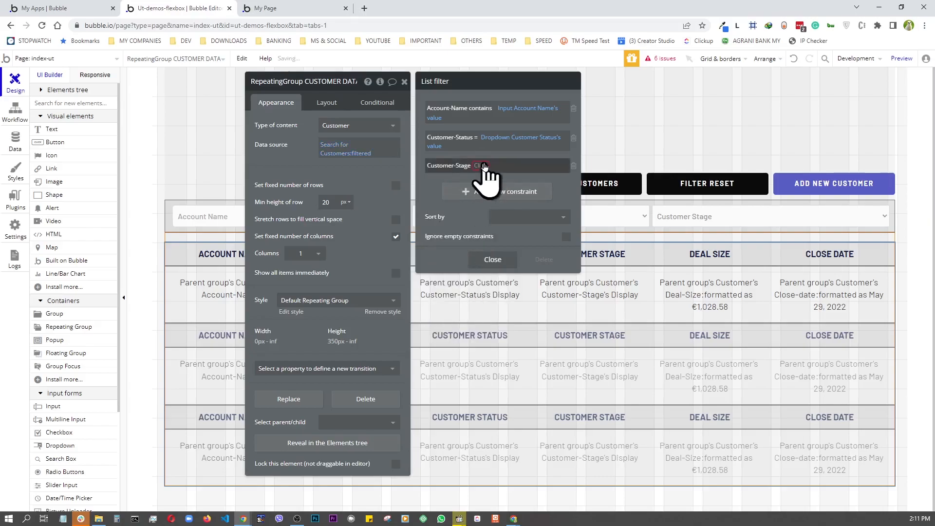
click(483, 165)
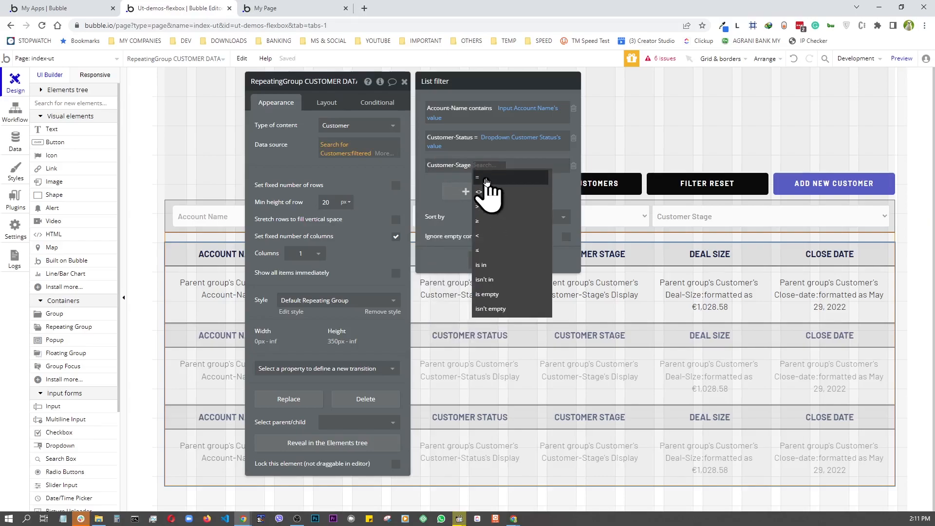
click(487, 178)
click(485, 165)
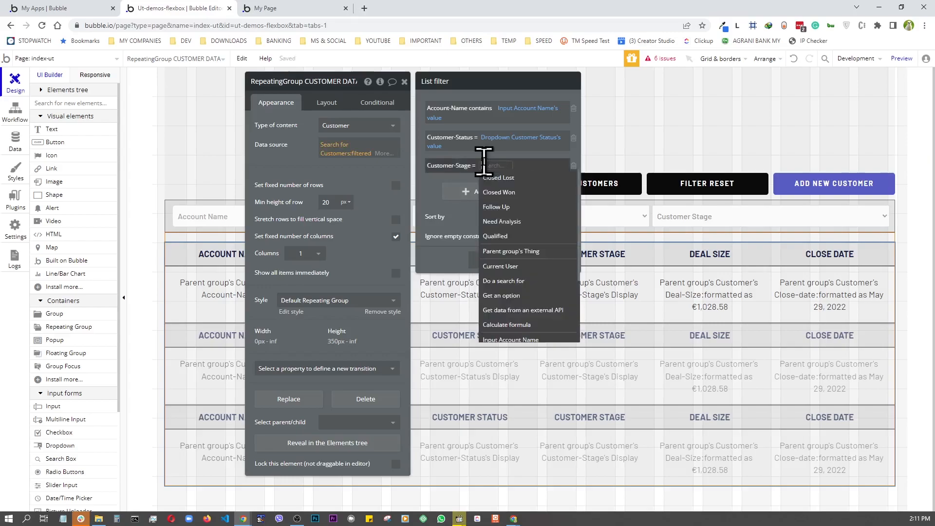
click(489, 166)
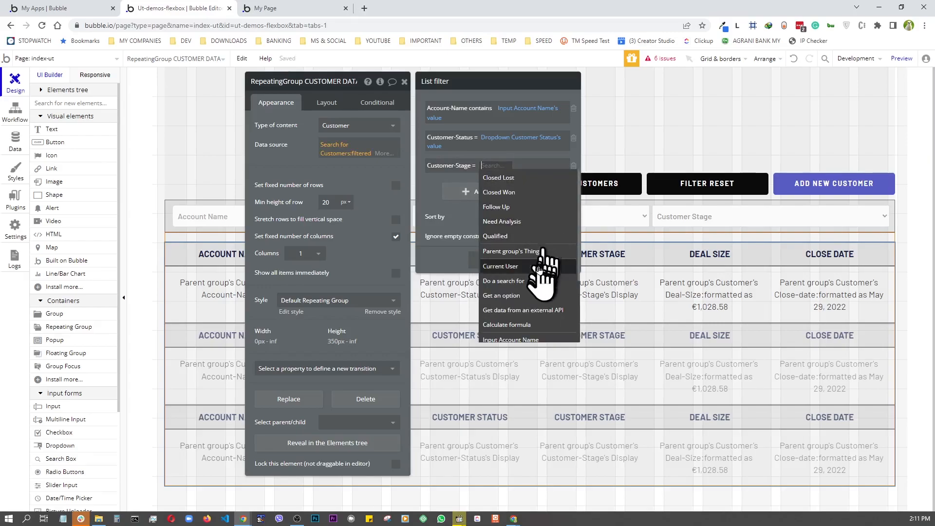
scroll(539, 270, down, 1)
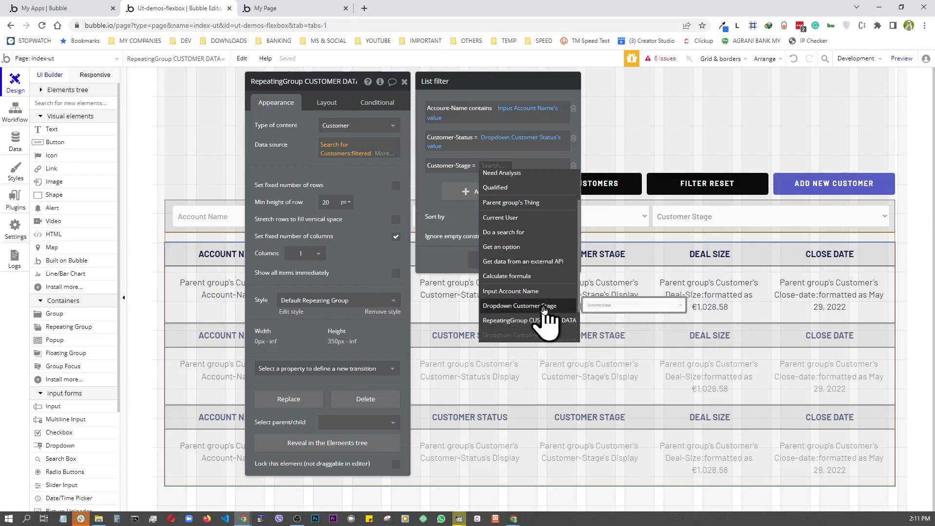
click(544, 307)
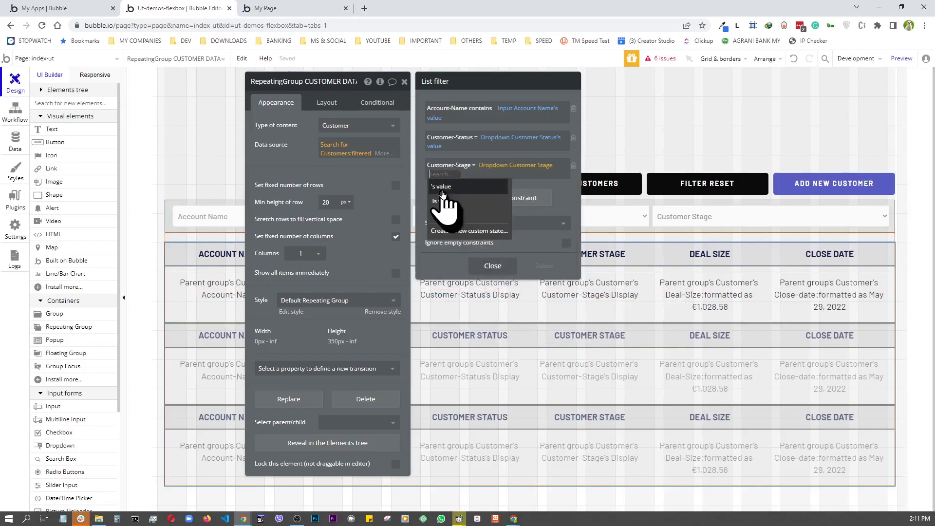
click(441, 189)
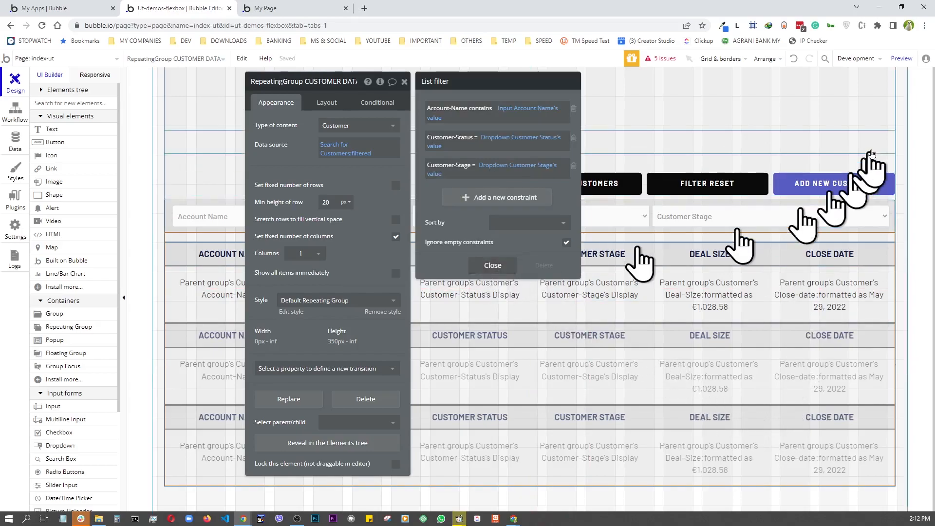
- Preview the customers page and reveal the customer filter row
click(902, 60)
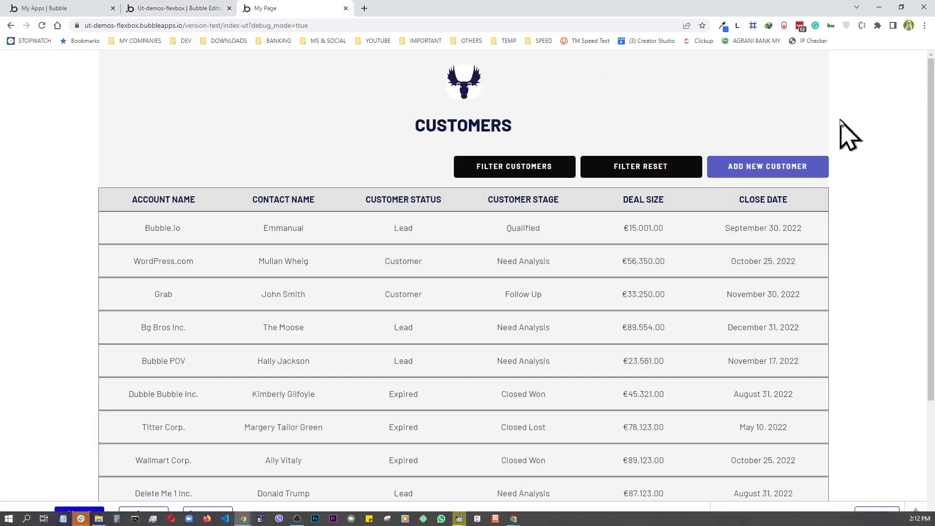
scroll(209, 316, down, 3)
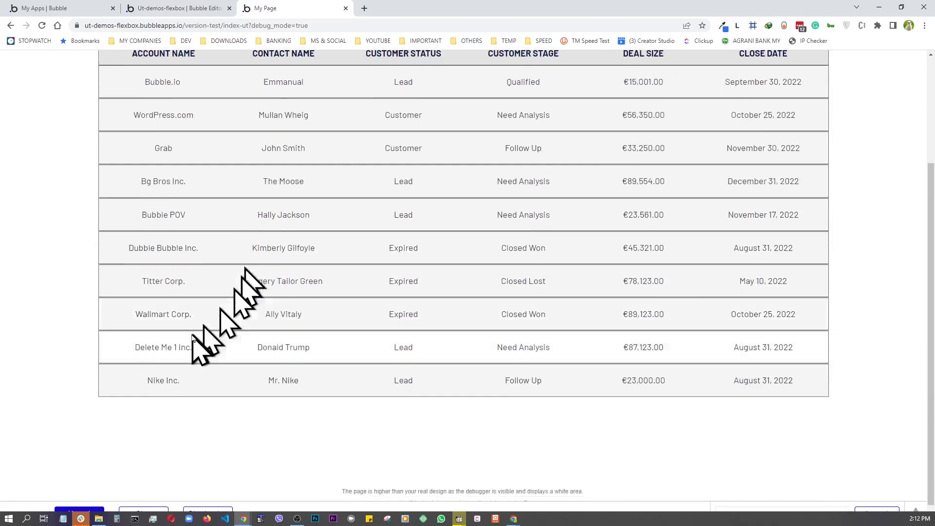
scroll(192, 344, up, 3)
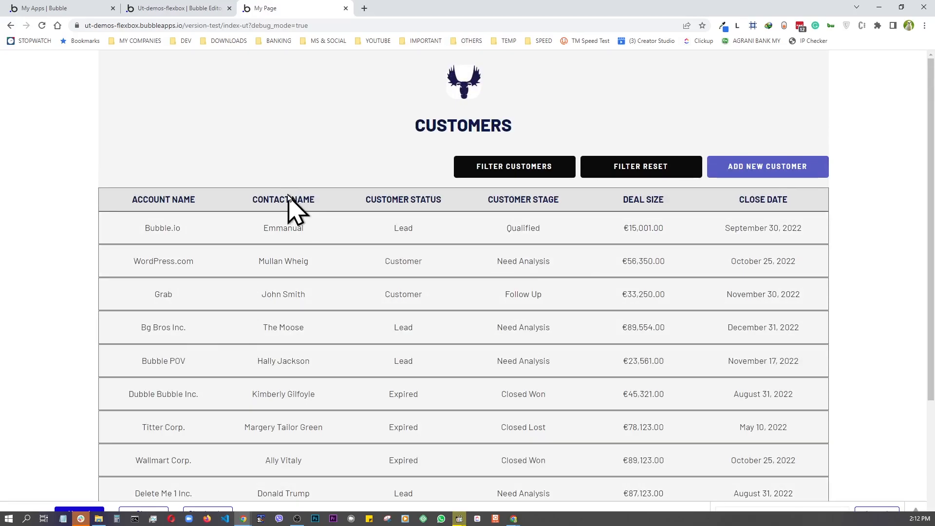
scroll(336, 259, down, 3)
scroll(341, 268, up, 3)
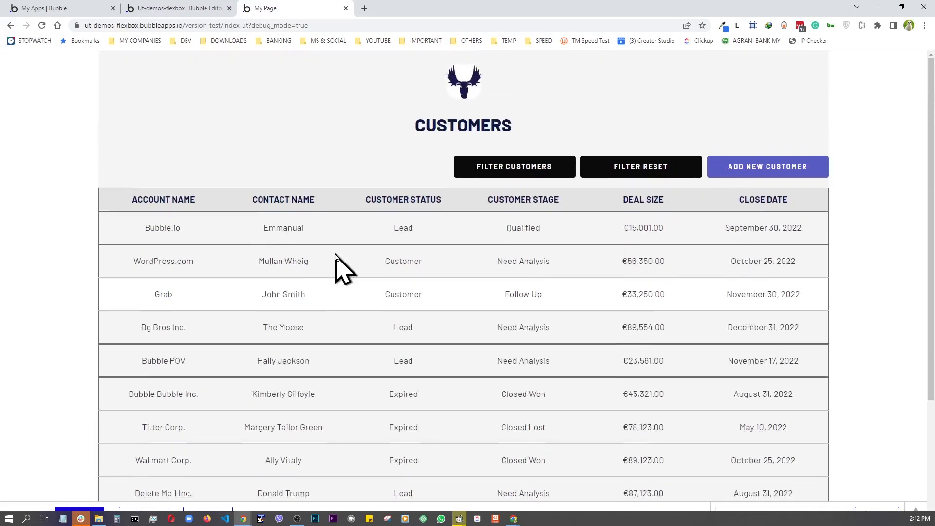
click(530, 180)
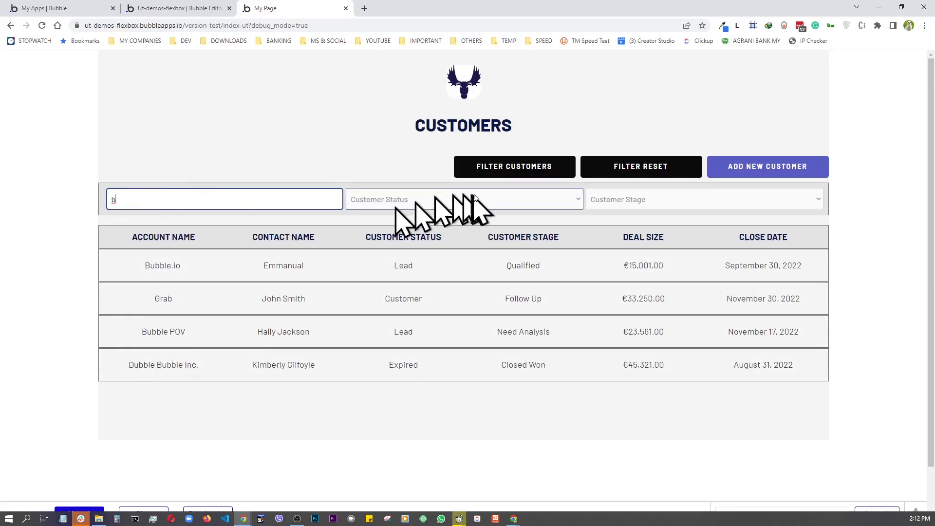
- Filter the table to Lead status and Qualified stage, then return to the editor
click(494, 200)
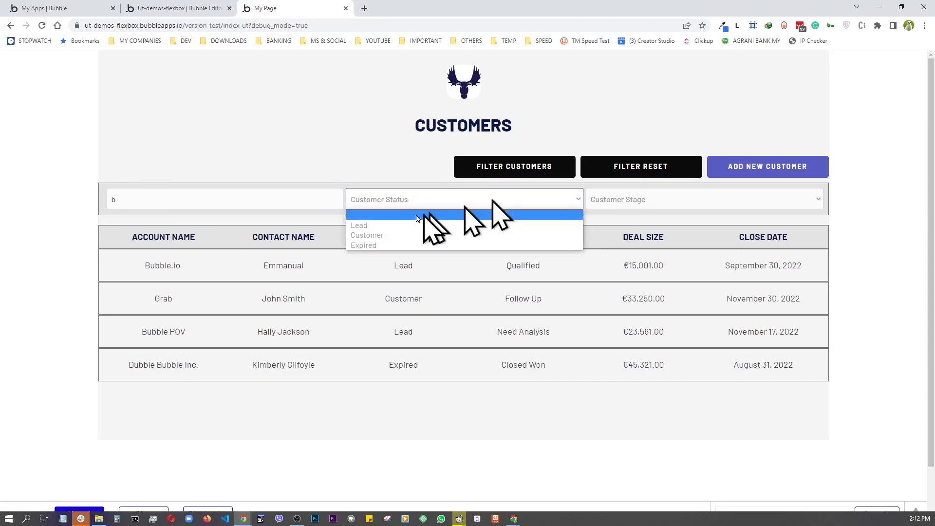
click(378, 226)
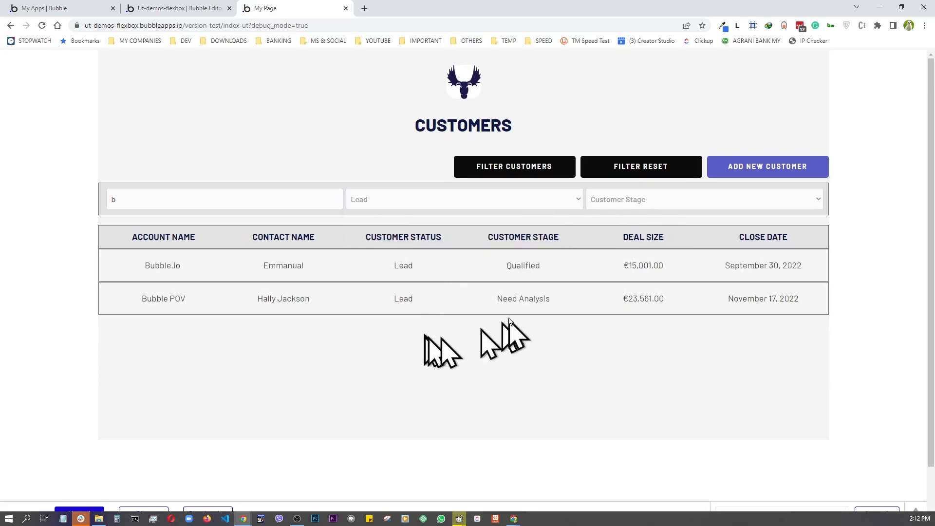
click(673, 202)
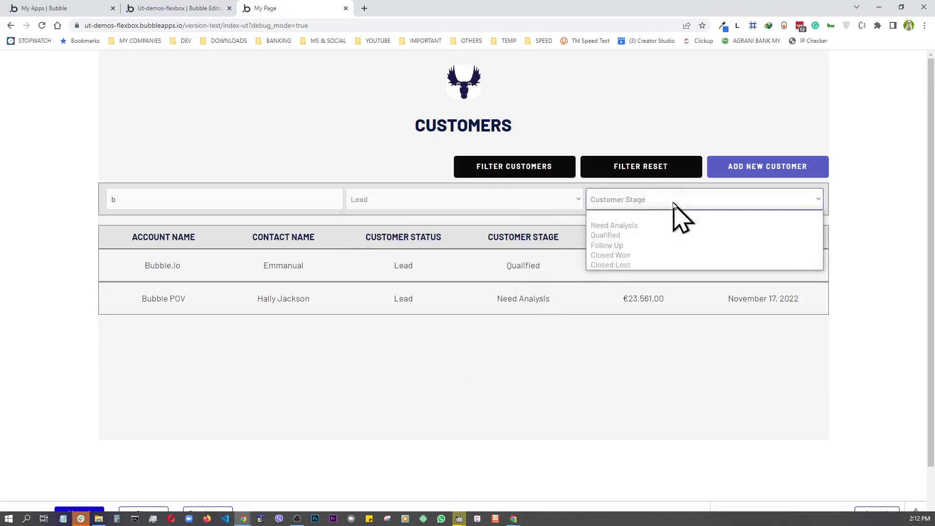
click(632, 236)
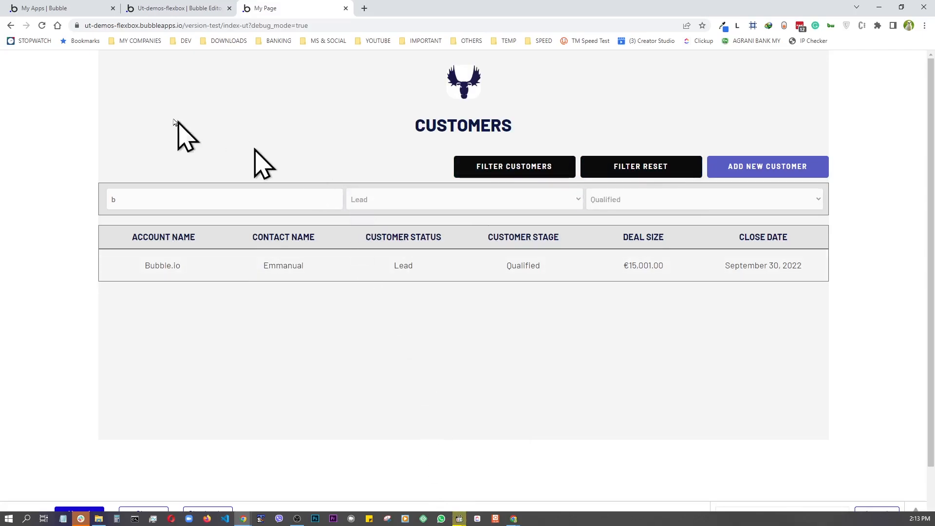
click(179, 10)
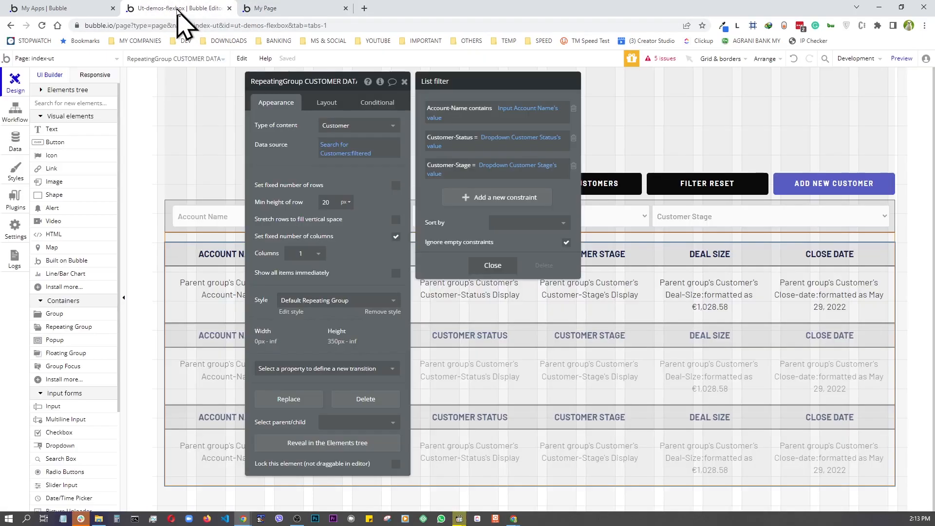
- Give FILTER RESET a workflow that resets Group FILTER BOX's data, then preview the page
click(711, 184)
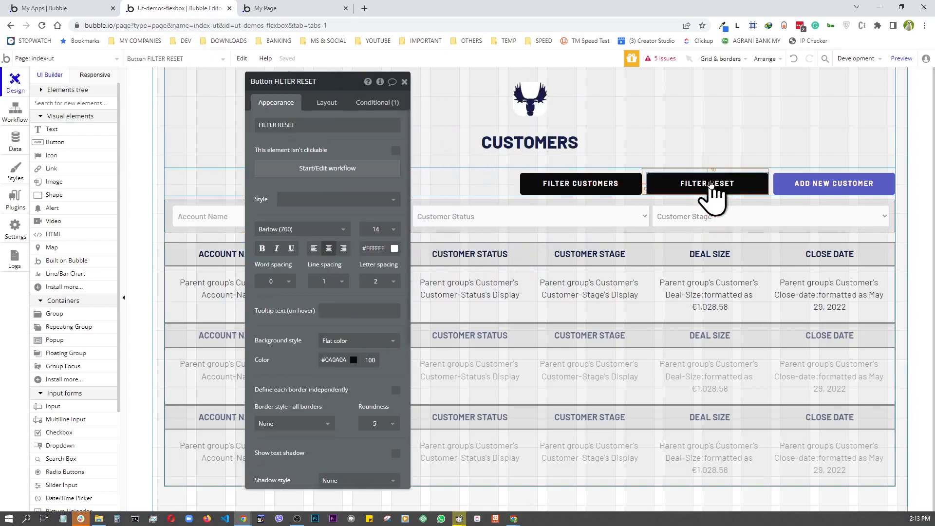
click(327, 168)
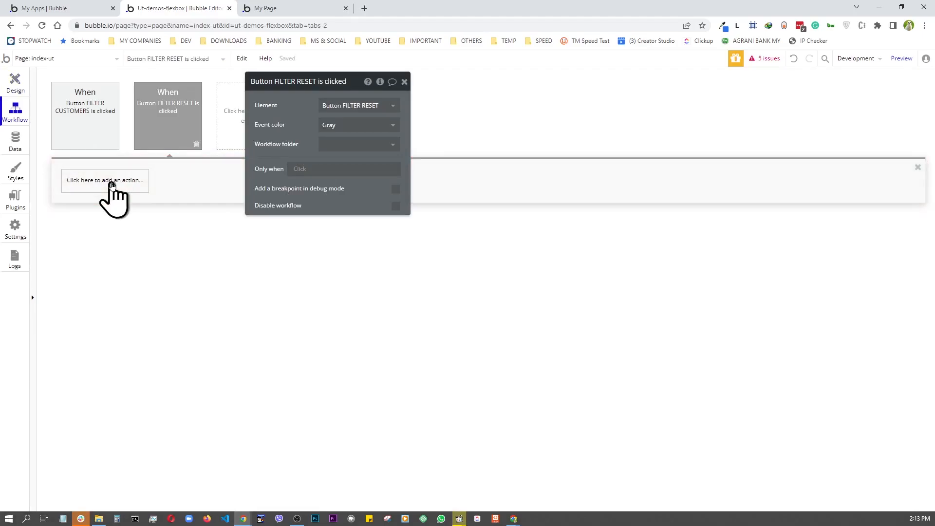
click(111, 184)
mouse_move(95, 312)
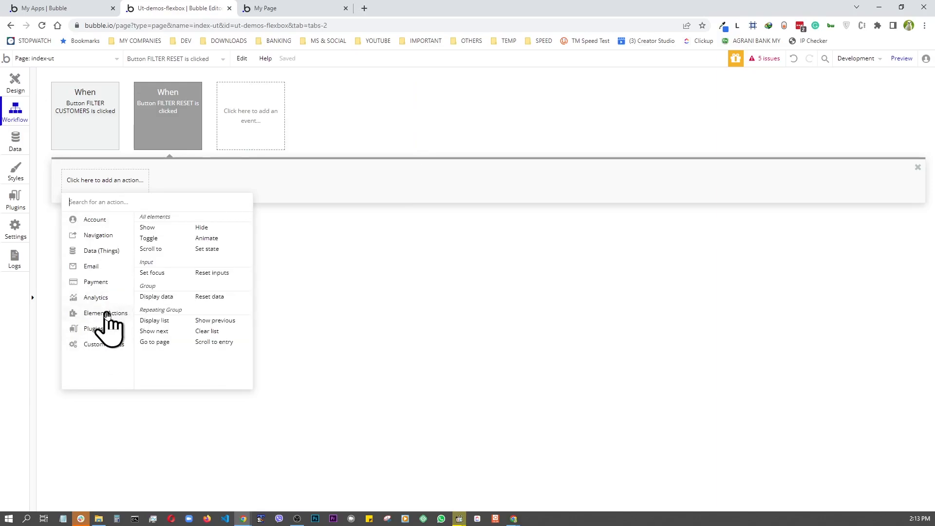
click(207, 299)
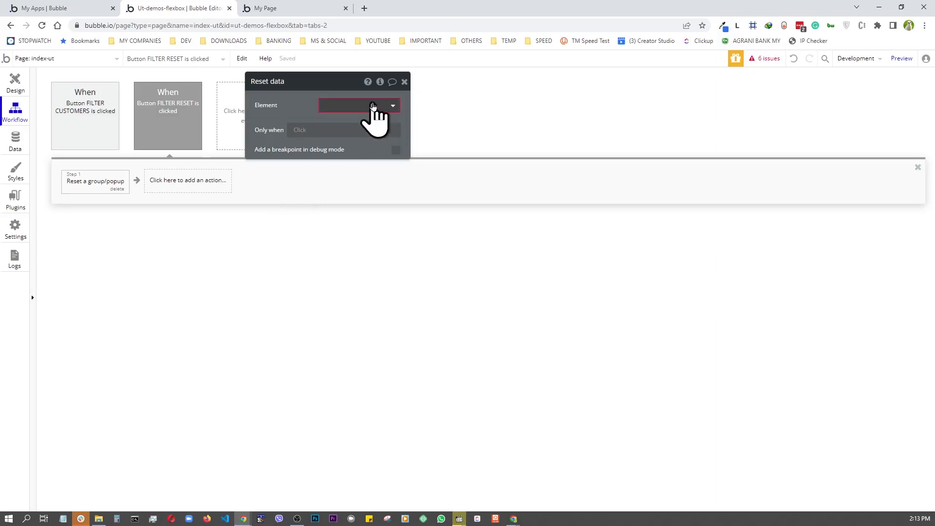
click(373, 106)
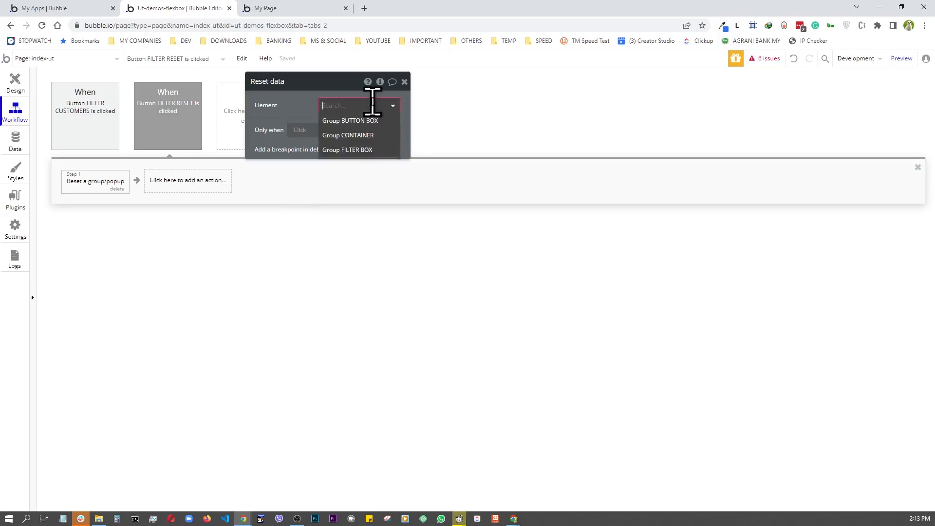
click(368, 151)
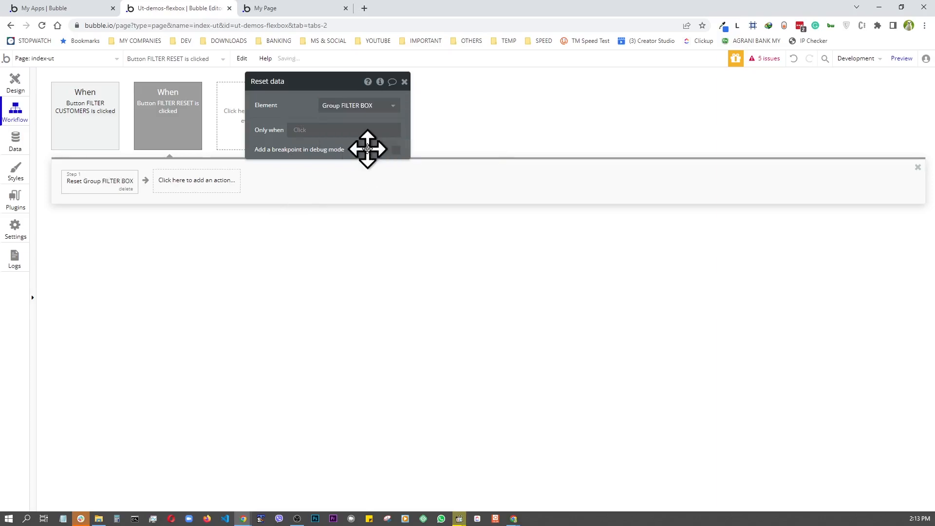
click(20, 83)
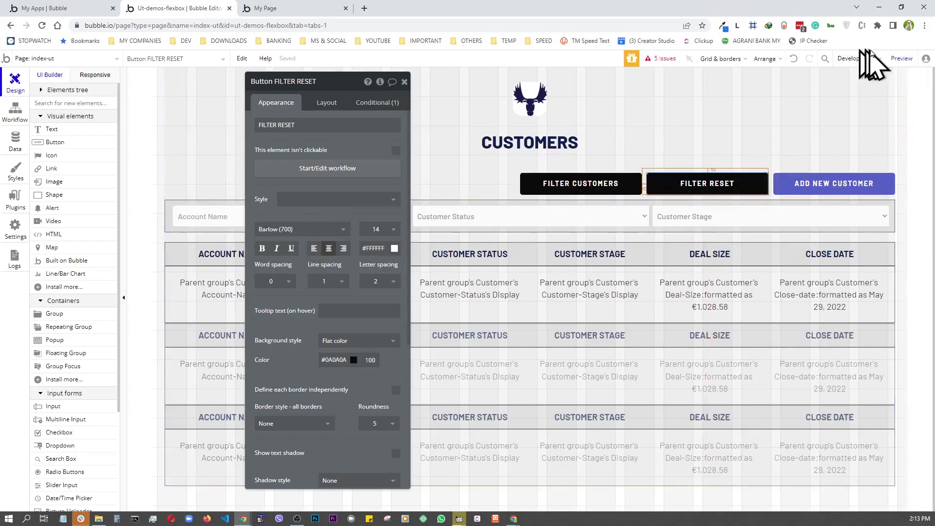
click(902, 59)
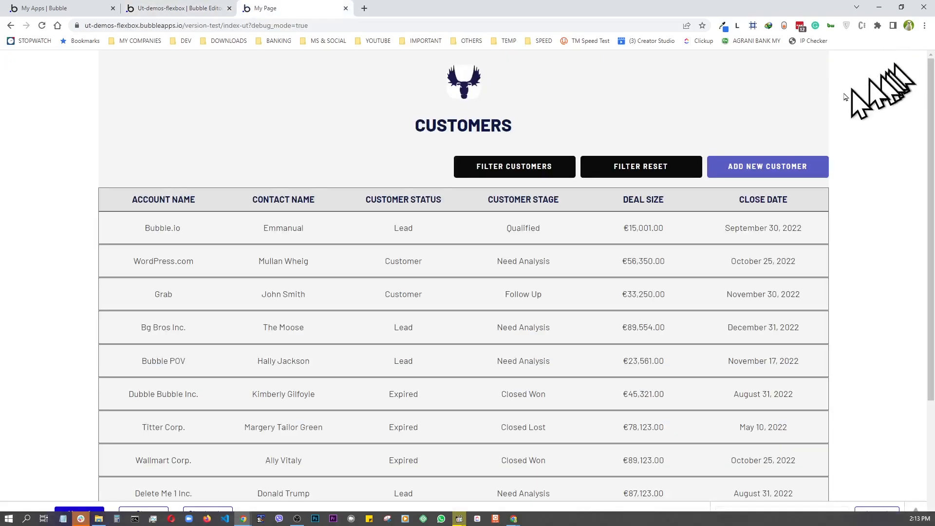
- In the preview, filter by 'b', Lead and Need Analysis, then clear all filters
click(520, 173)
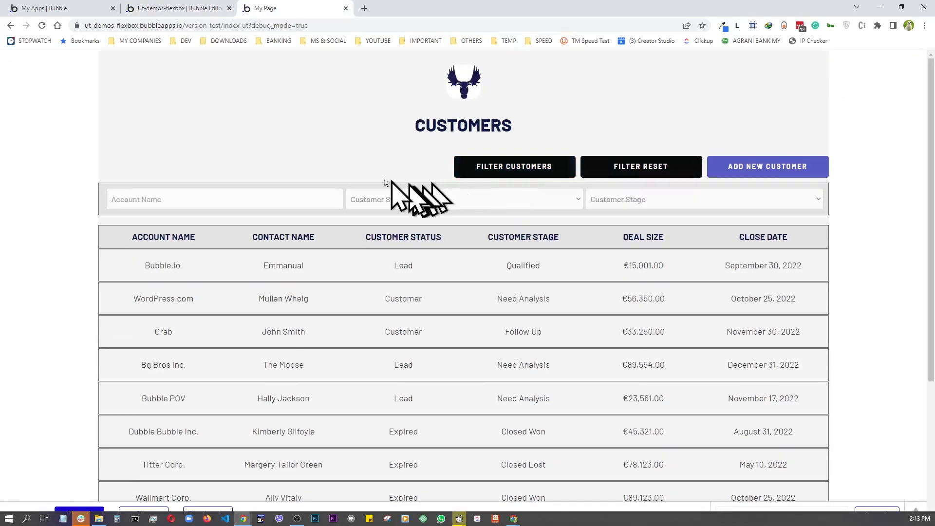
text(b)
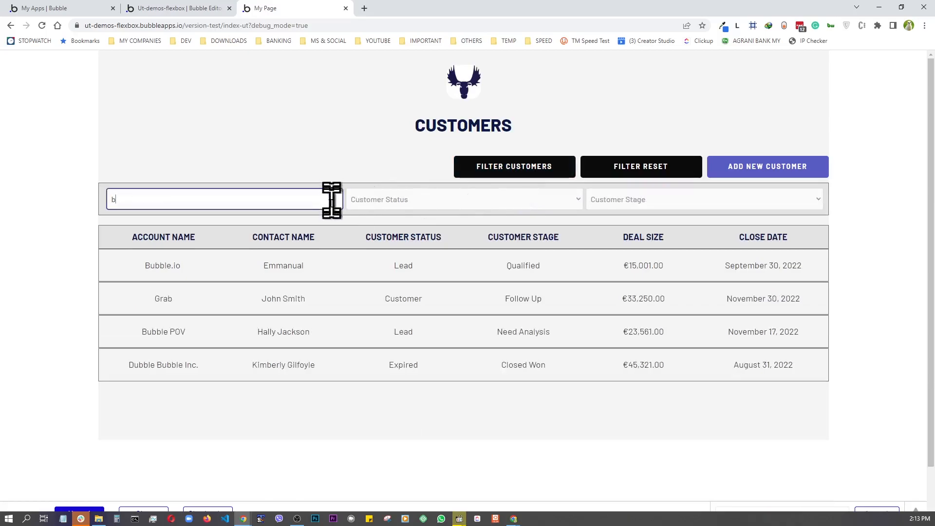
click(431, 202)
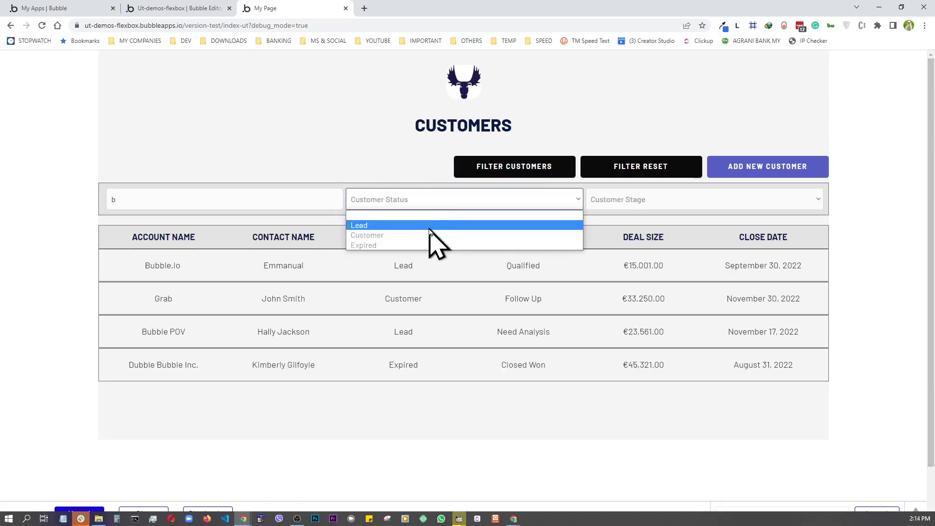
click(430, 227)
click(602, 206)
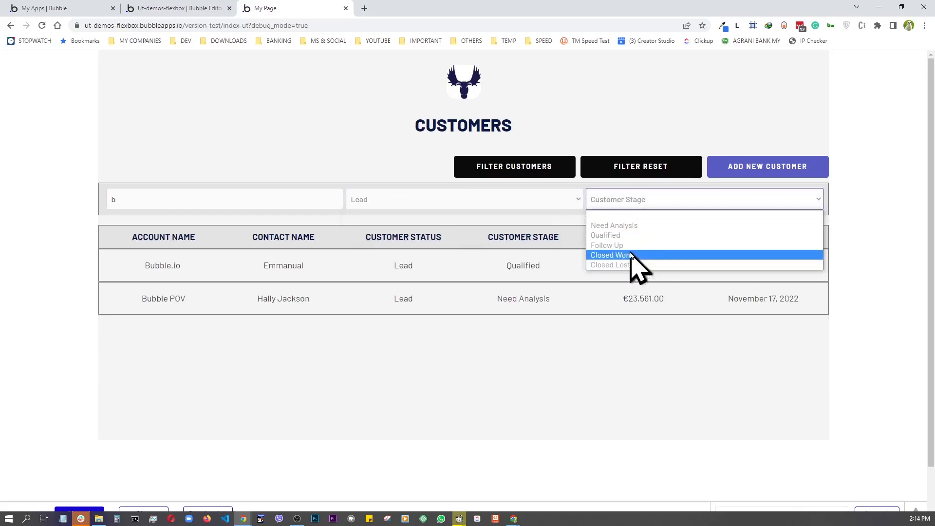
click(631, 227)
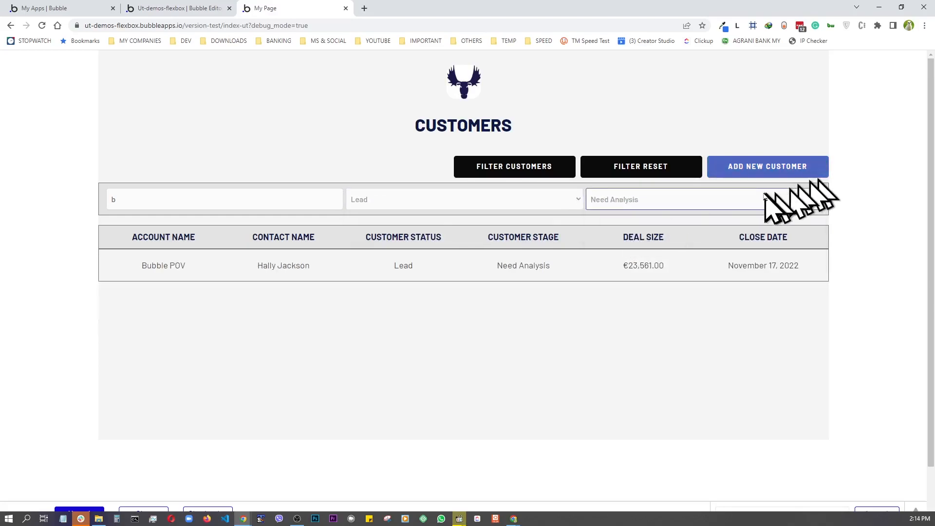
click(641, 172)
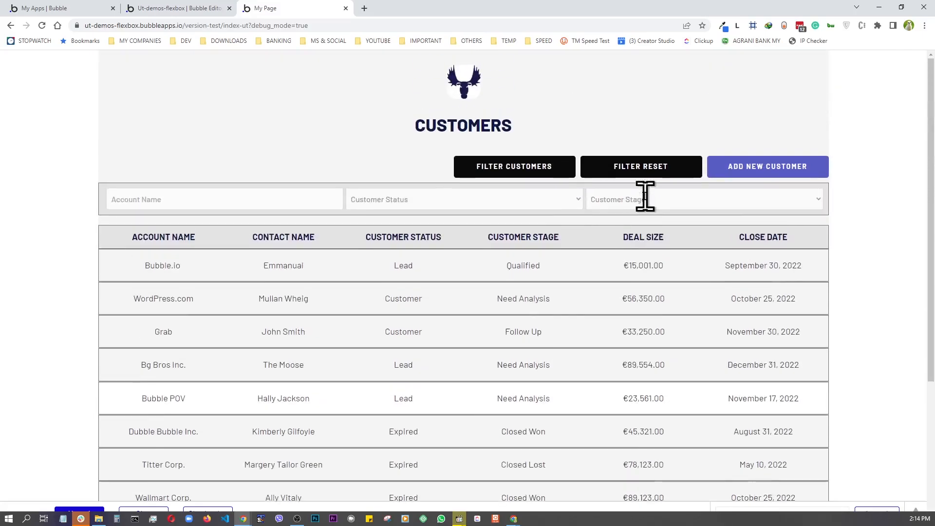
- Toggle the filter row off and on, and focus the Account Name filter
click(512, 168)
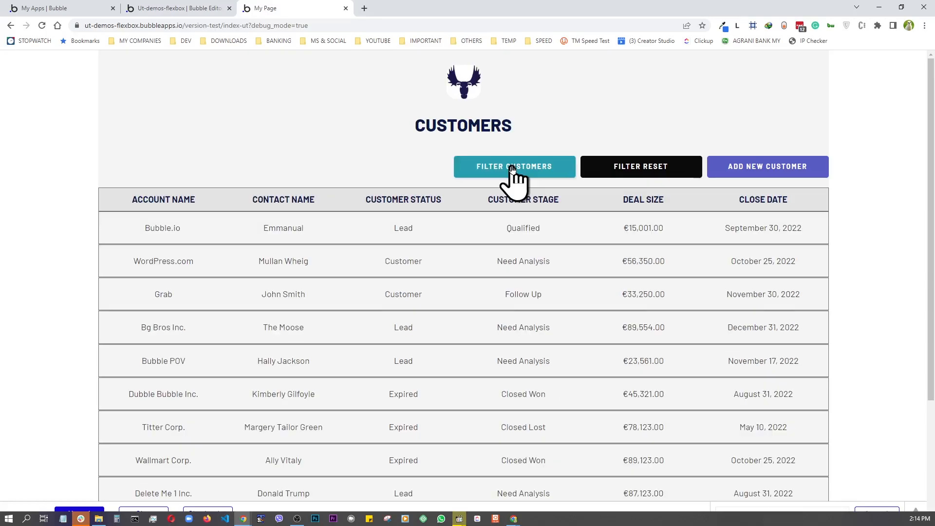
click(513, 170)
scroll(731, 209, down, 3)
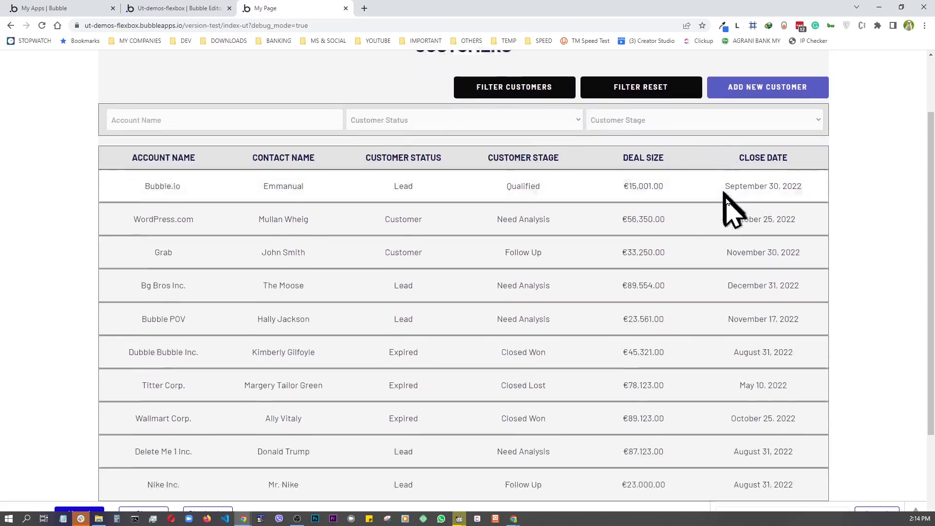
scroll(711, 200, up, 3)
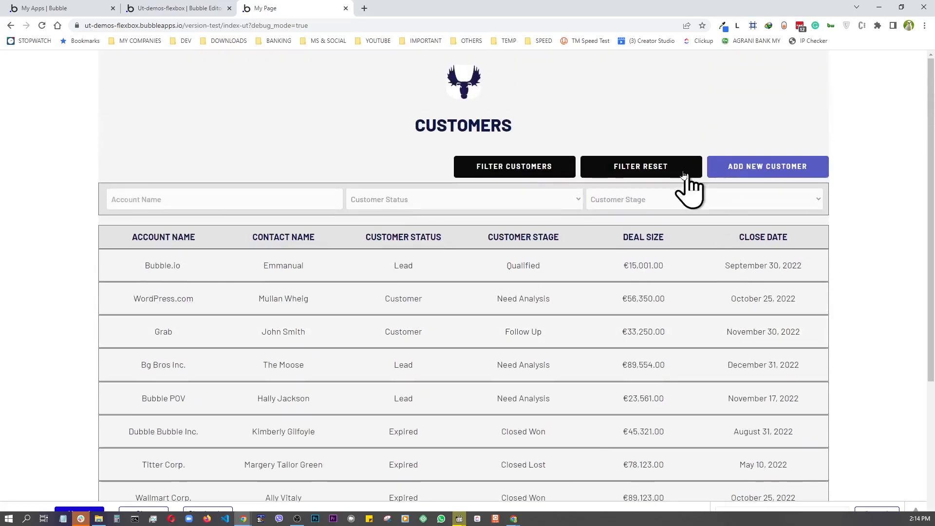
click(488, 172)
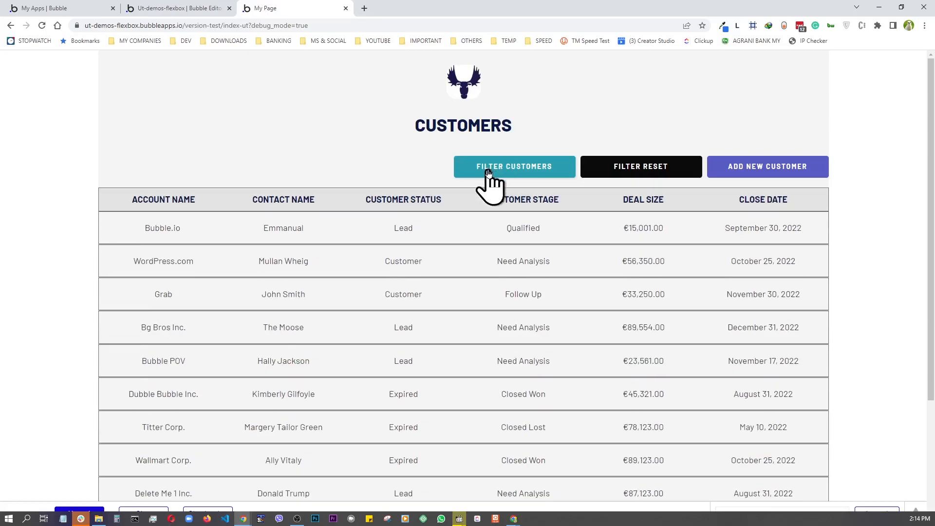
click(488, 173)
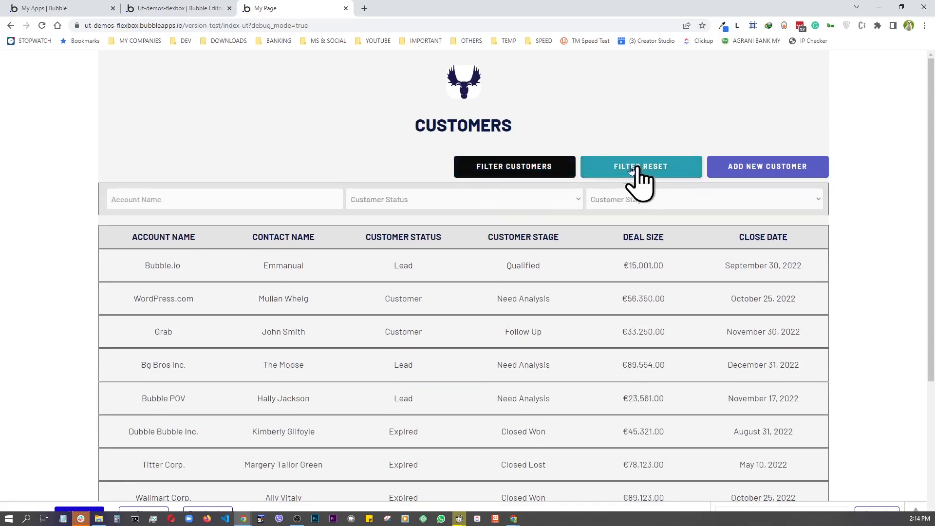
click(250, 199)
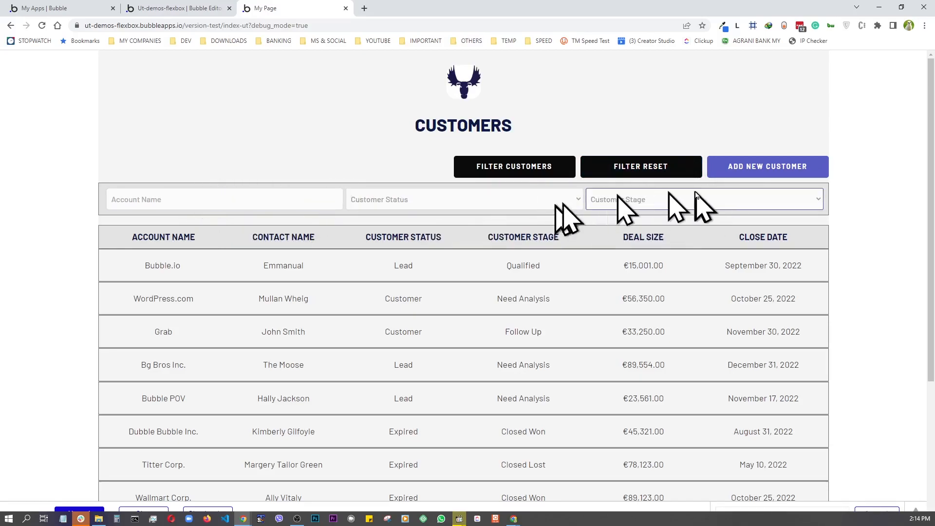
- Check the Customer Stage choices, then go to the Add New Customer page
click(696, 195)
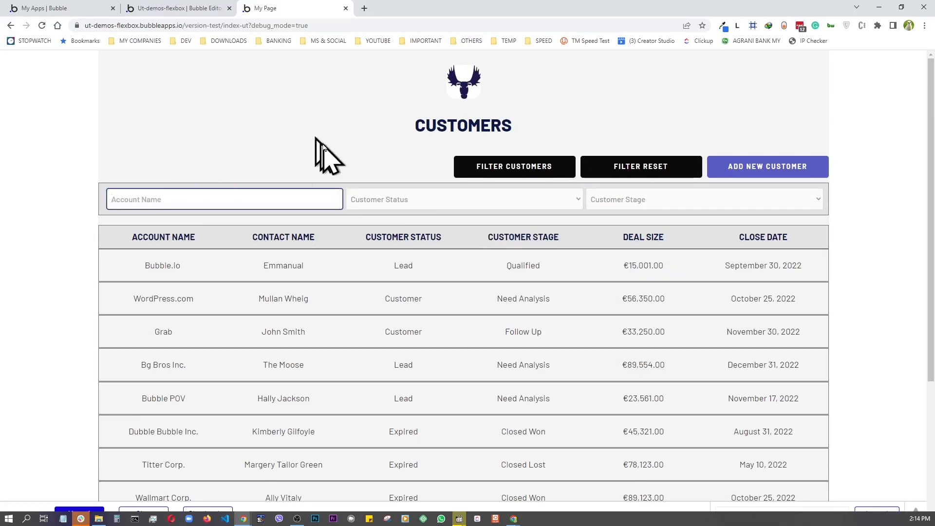
scroll(327, 150, down, 2)
scroll(331, 160, up, 2)
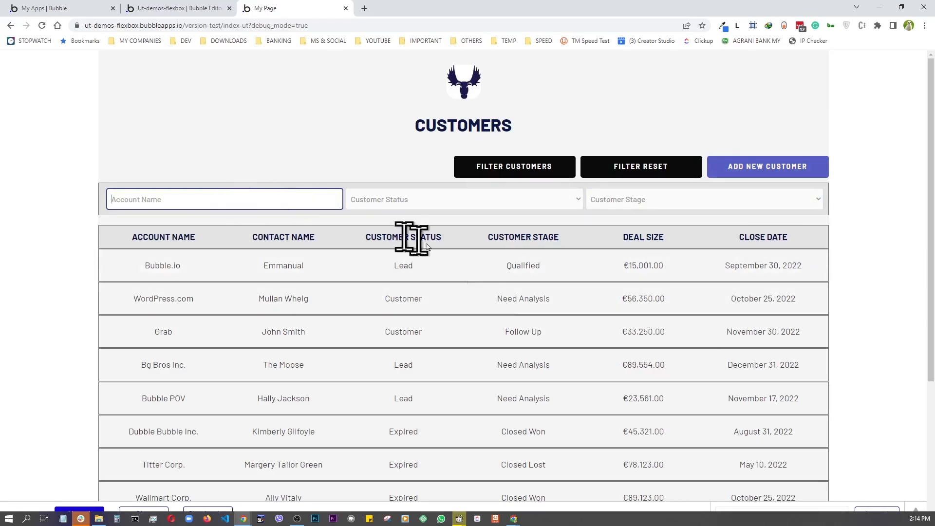
click(630, 408)
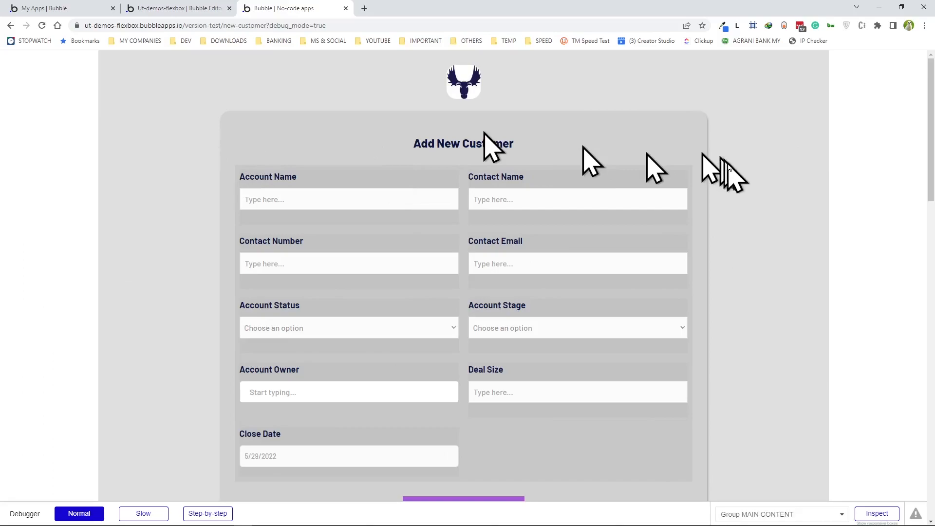
- Scroll through the Add New Customer form and focus its Account Name field
scroll(692, 383, down, 4)
scroll(698, 373, up, 3)
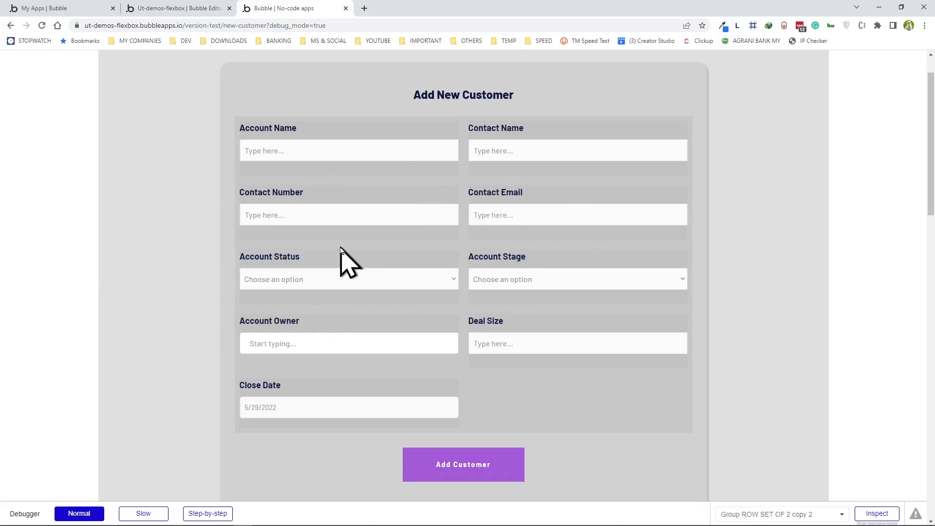
scroll(340, 247, down, 1)
scroll(340, 247, up, 1)
click(337, 157)
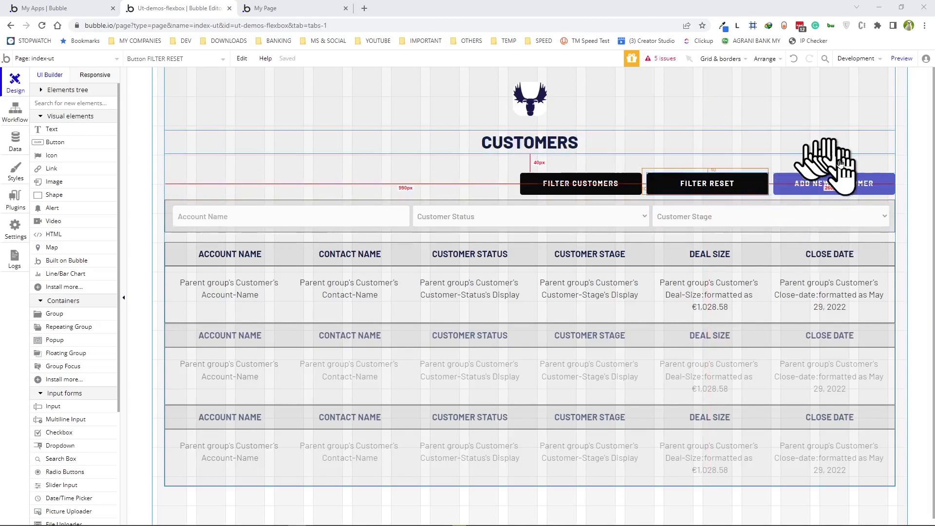
- Add a Navigation > Go to page action to the ADD NEW CUSTOMER button's click workflow
click(805, 187)
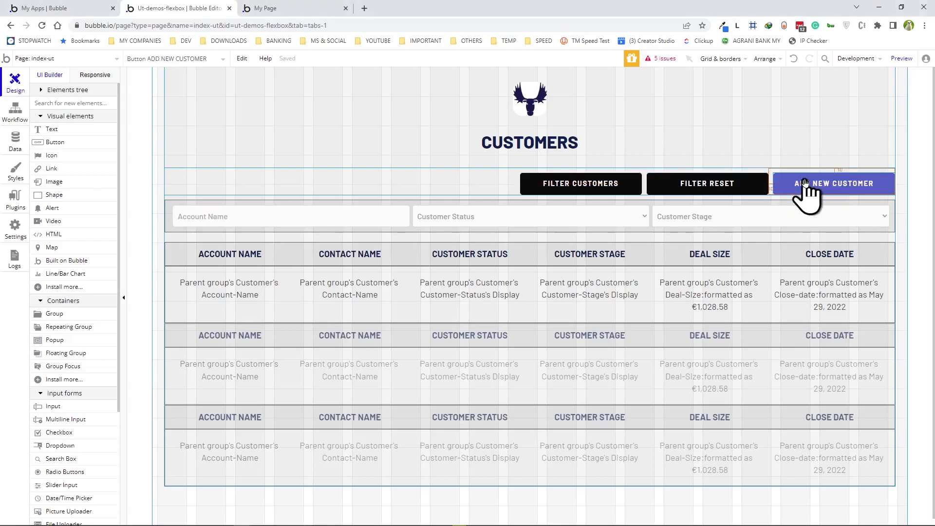
double_click(805, 184)
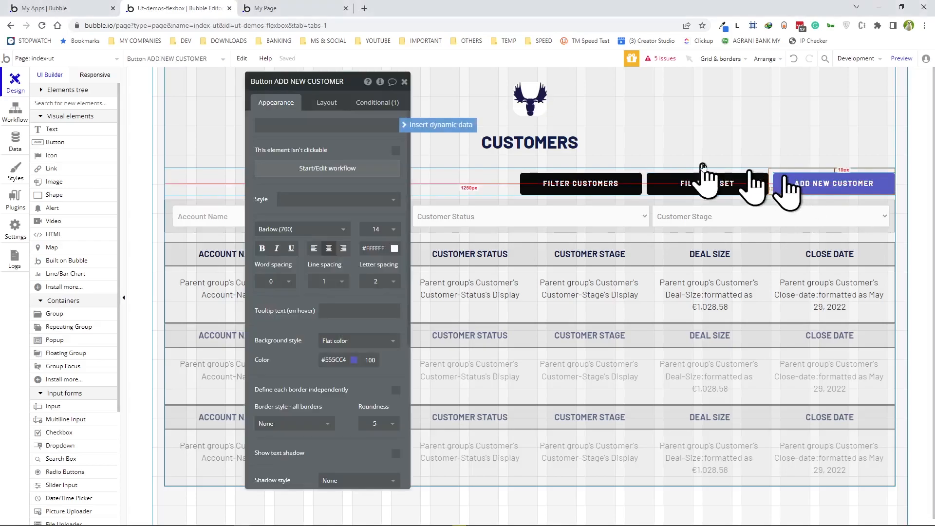
click(358, 168)
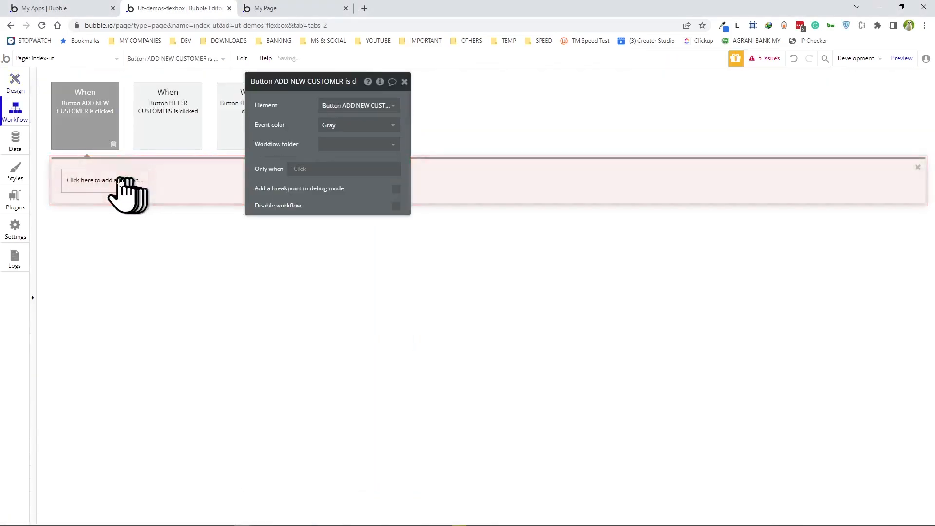
drag(335, 84, 519, 119)
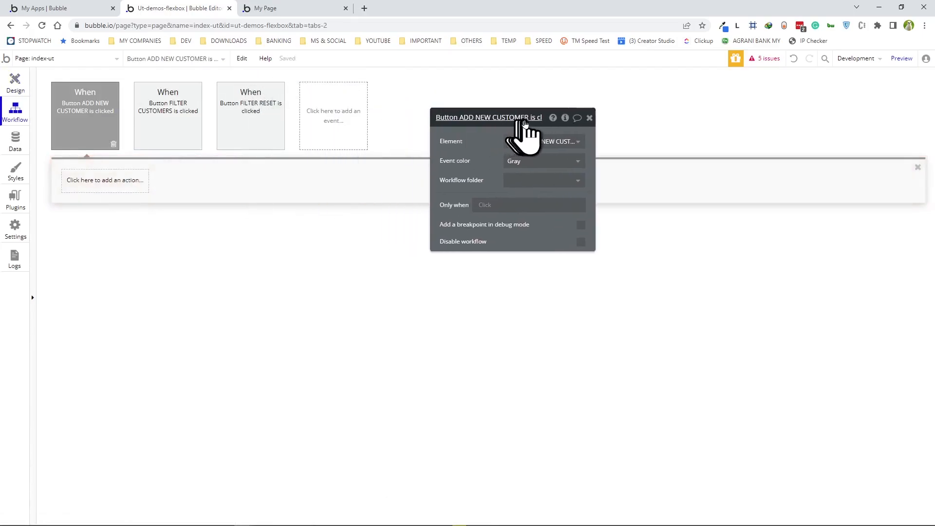
click(84, 185)
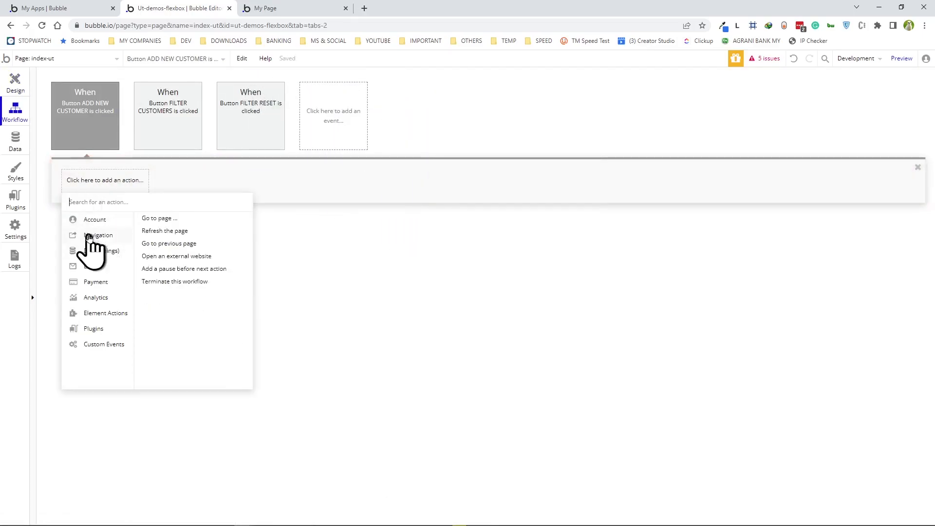
click(151, 218)
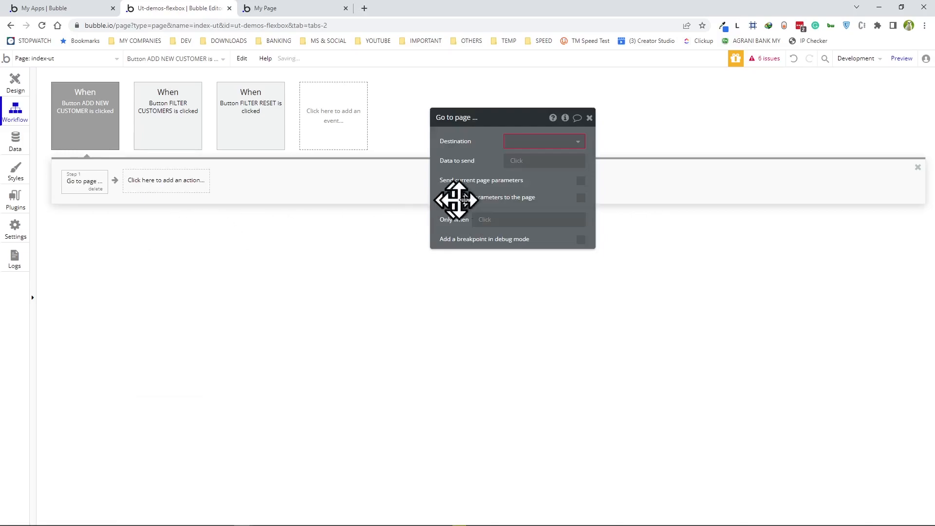
- Create a new destination page, index-ut-new-customer, cloned from index-ut
click(550, 146)
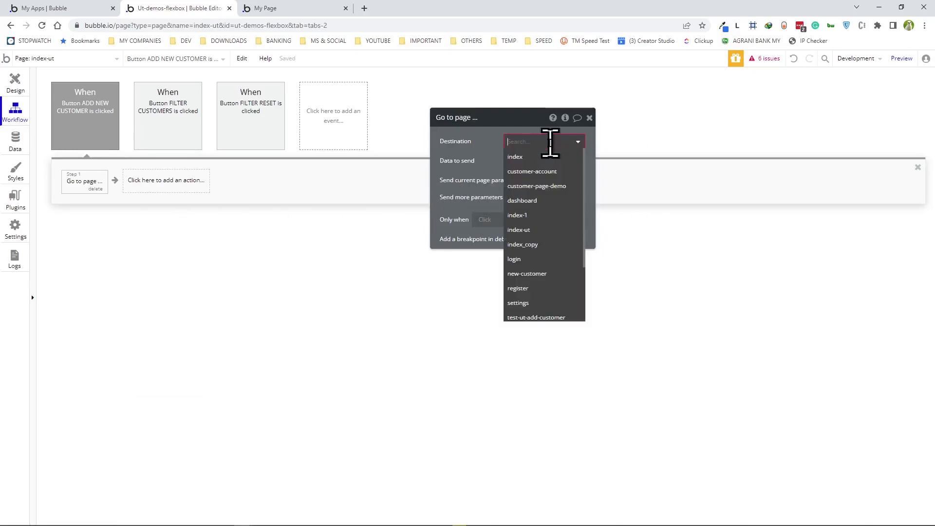
scroll(540, 234, down, 3)
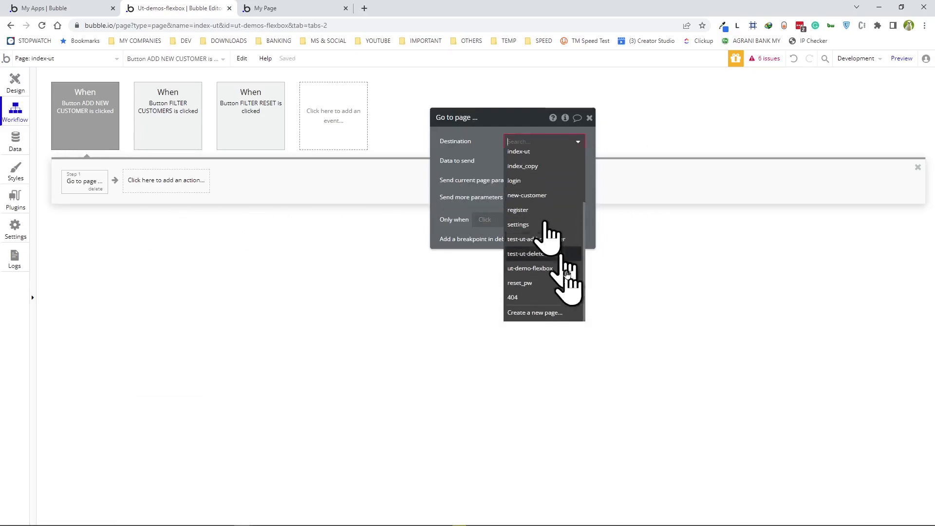
click(542, 314)
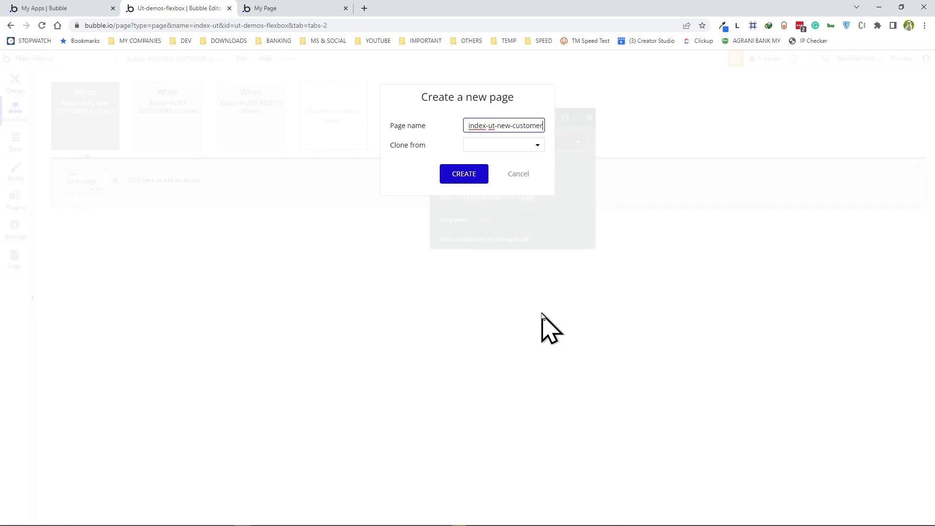
click(527, 153)
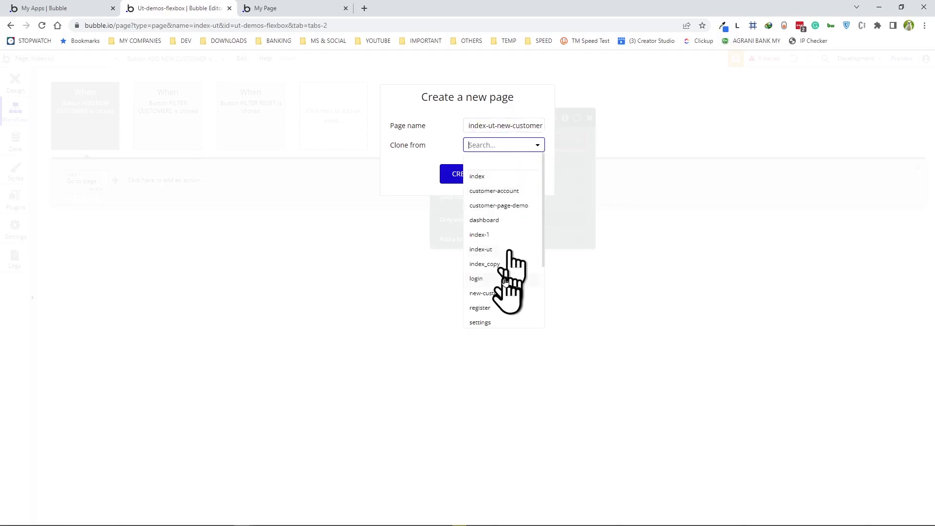
scroll(504, 282, down, 2)
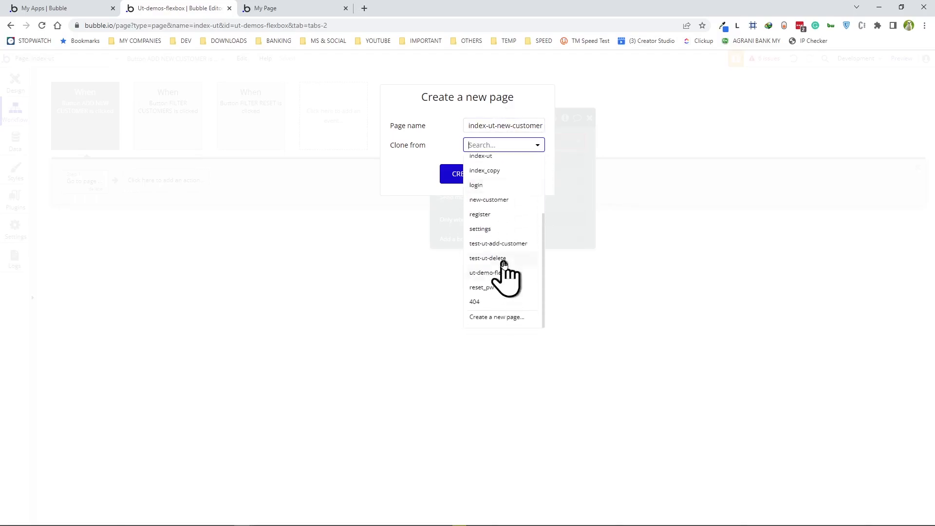
scroll(504, 264, up, 2)
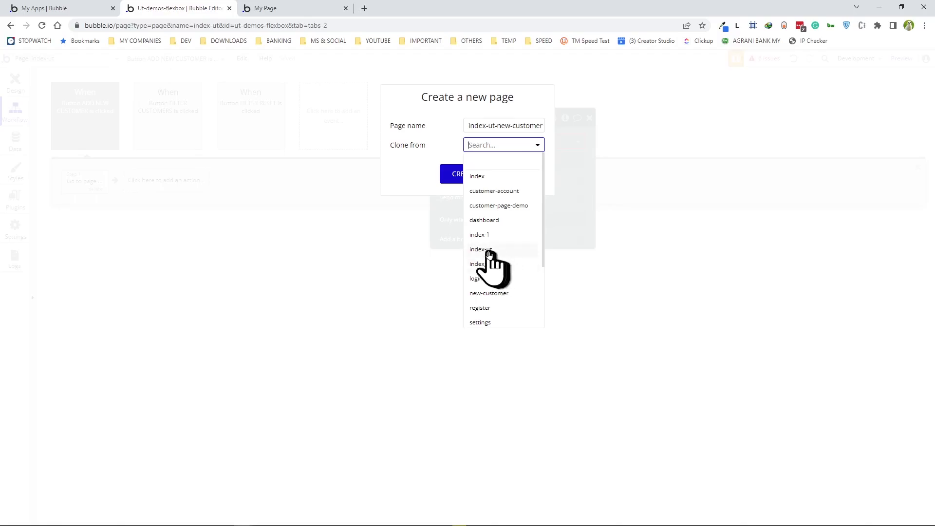
click(488, 250)
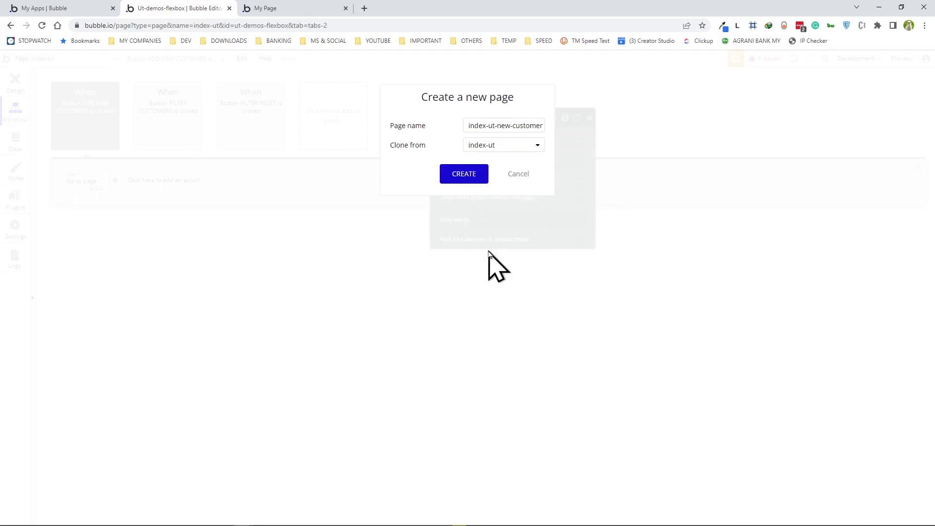
click(471, 178)
click(546, 141)
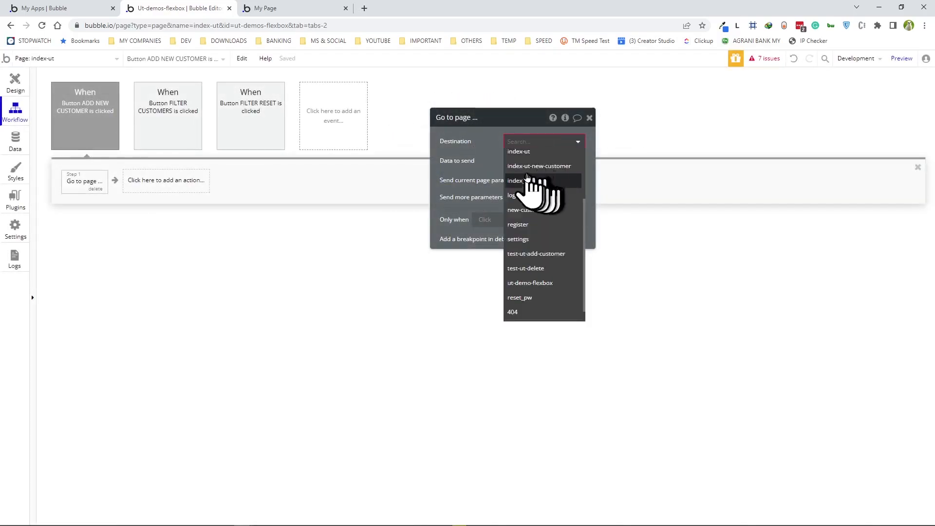
- Set the destination to index-ut-new-customer, reload the preview and test ADD NEW CUSTOMER
click(552, 166)
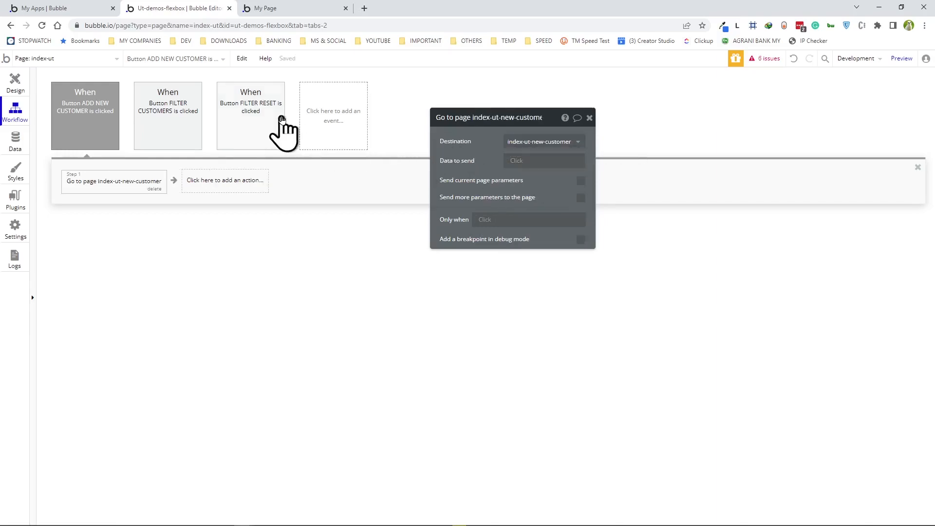
click(268, 8)
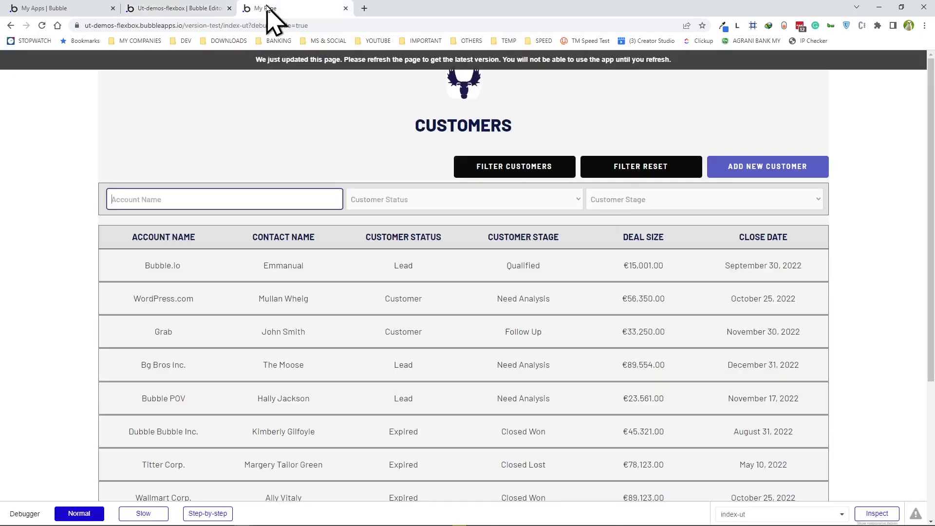
click(441, 71)
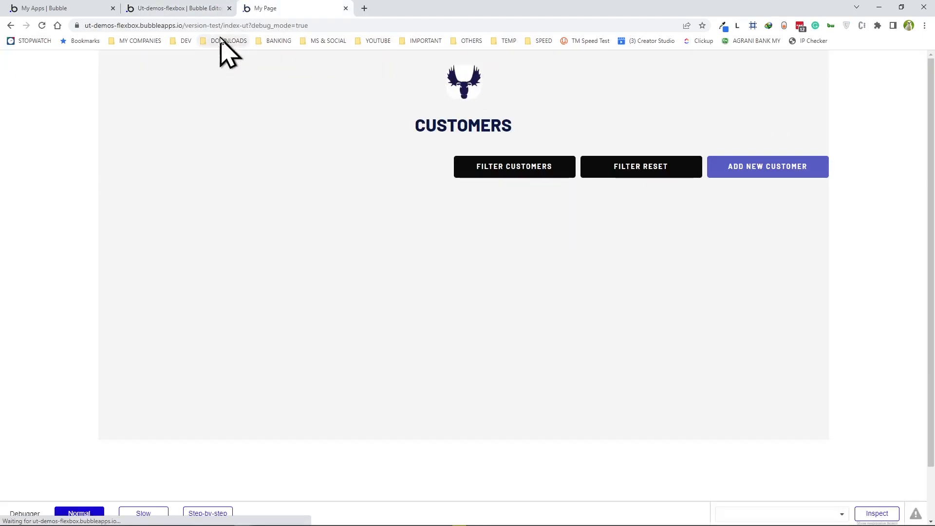
click(769, 168)
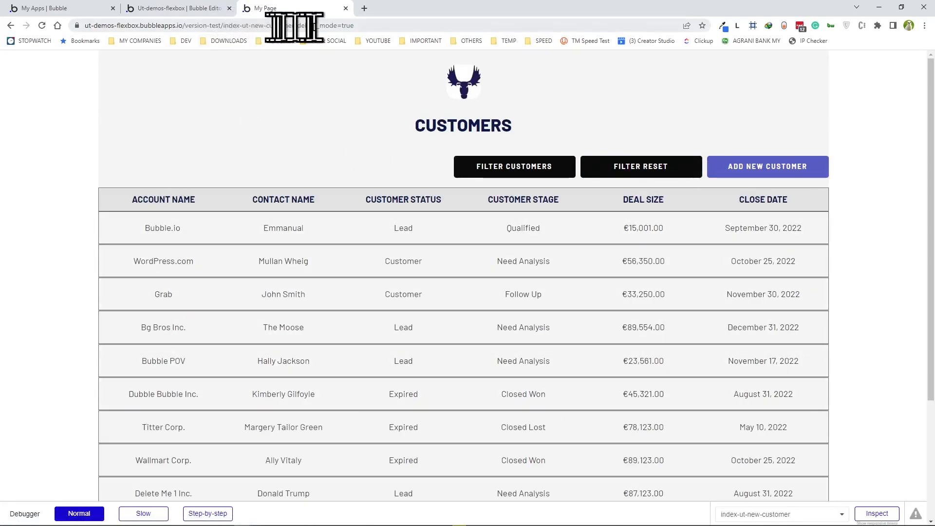
- Open index-ut-new-customer in the editor and unhide its filter box and table header groups
click(187, 10)
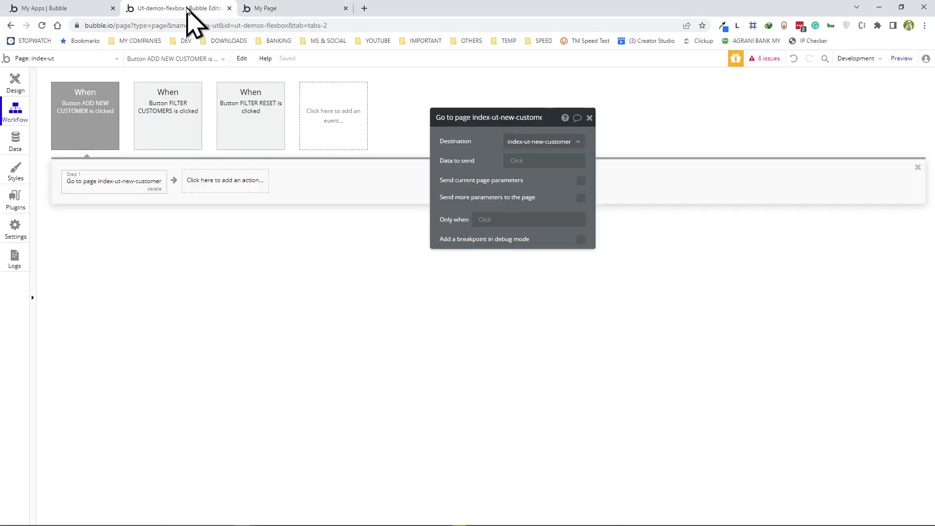
click(34, 58)
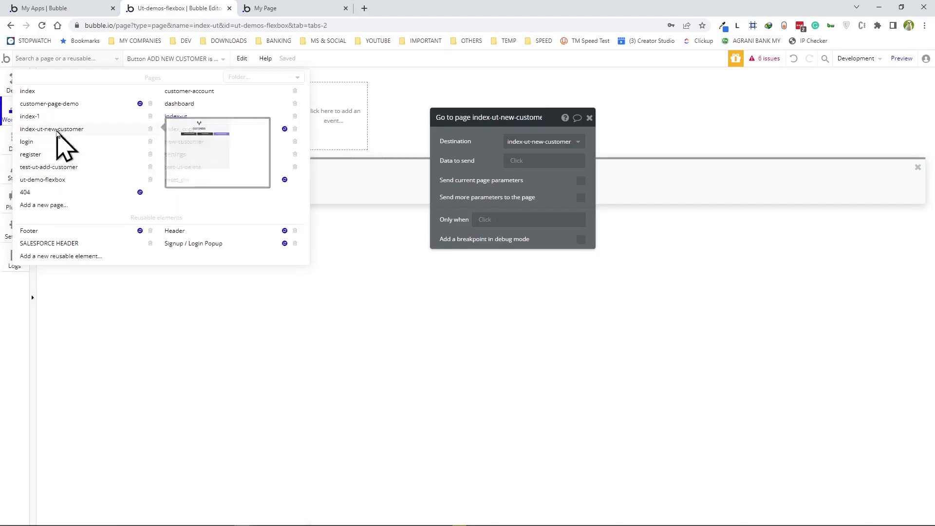
click(56, 129)
click(14, 86)
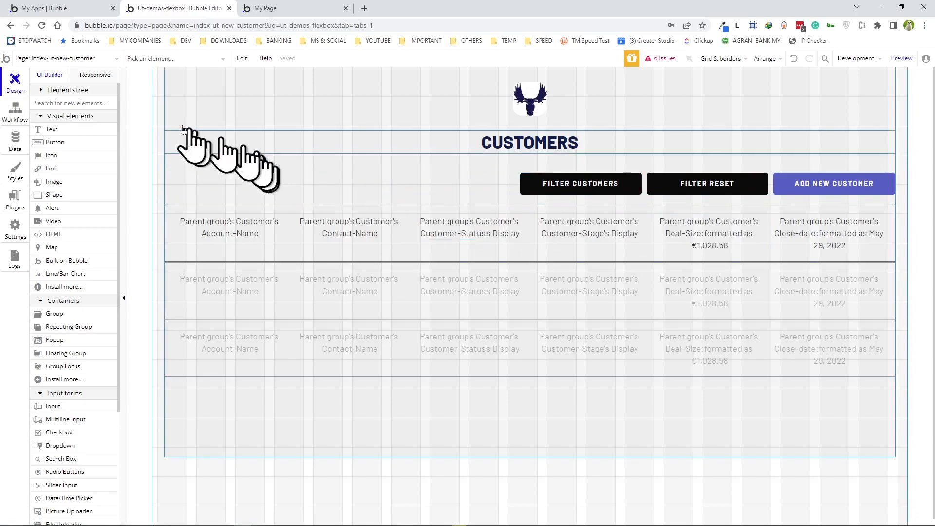
click(76, 92)
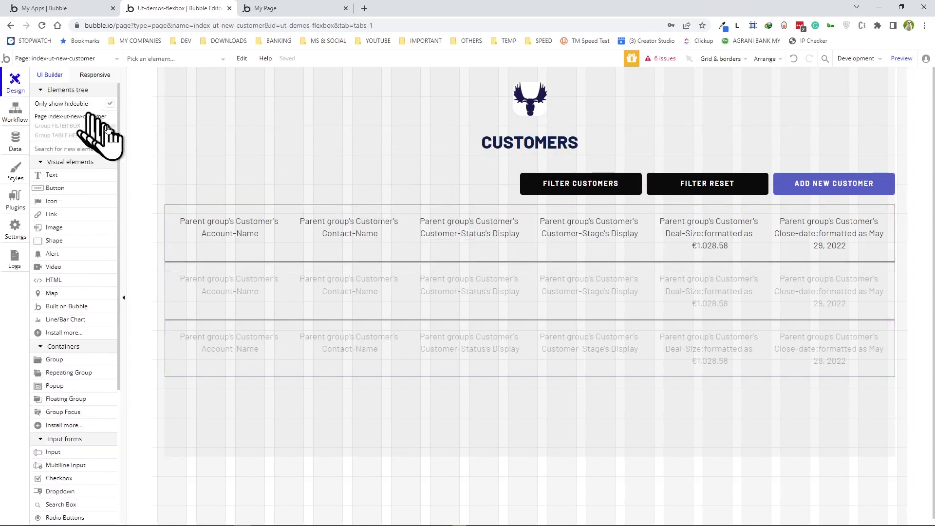
click(116, 127)
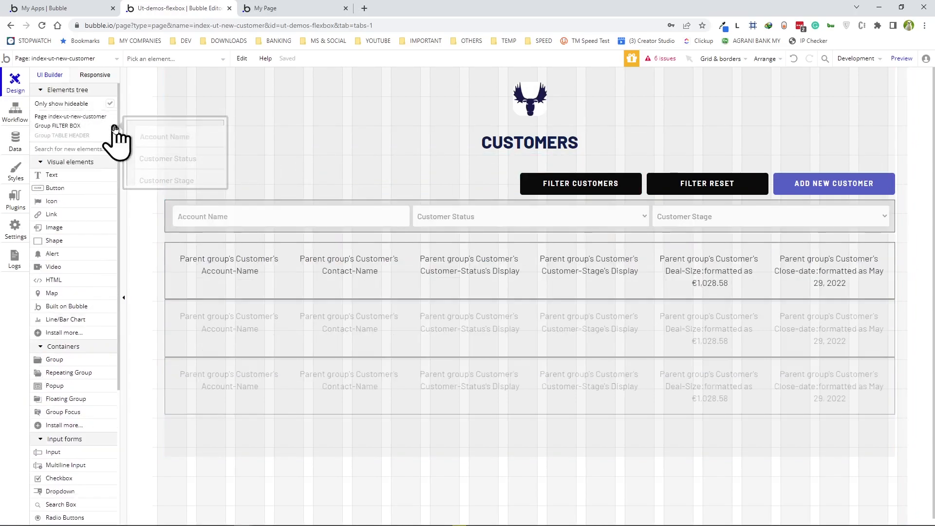
click(115, 137)
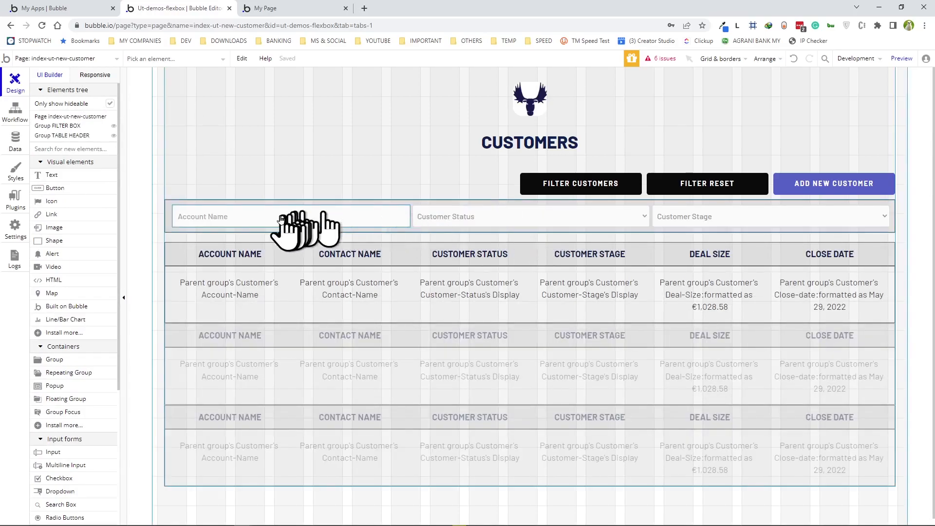
- Delete the button box group, the filter box group and the customer list
double_click(428, 174)
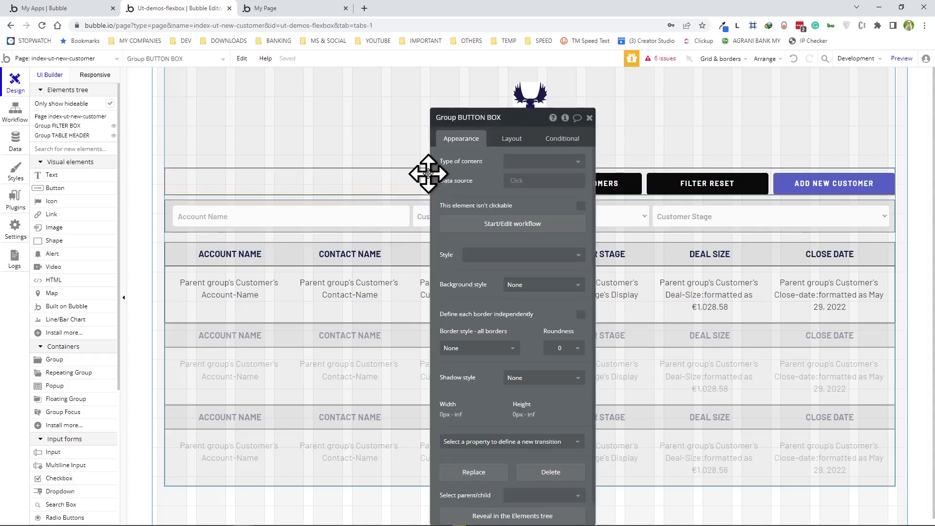
key(Delete)
double_click(169, 199)
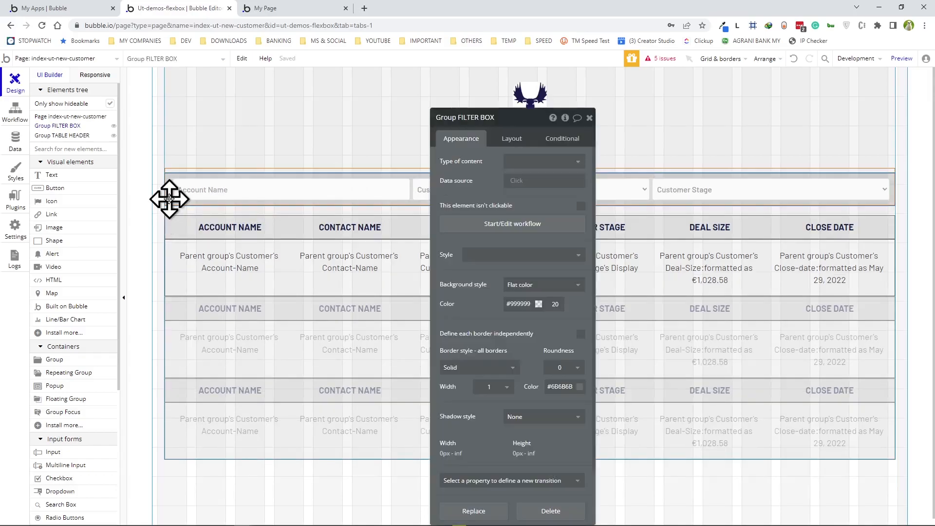
key(Delete)
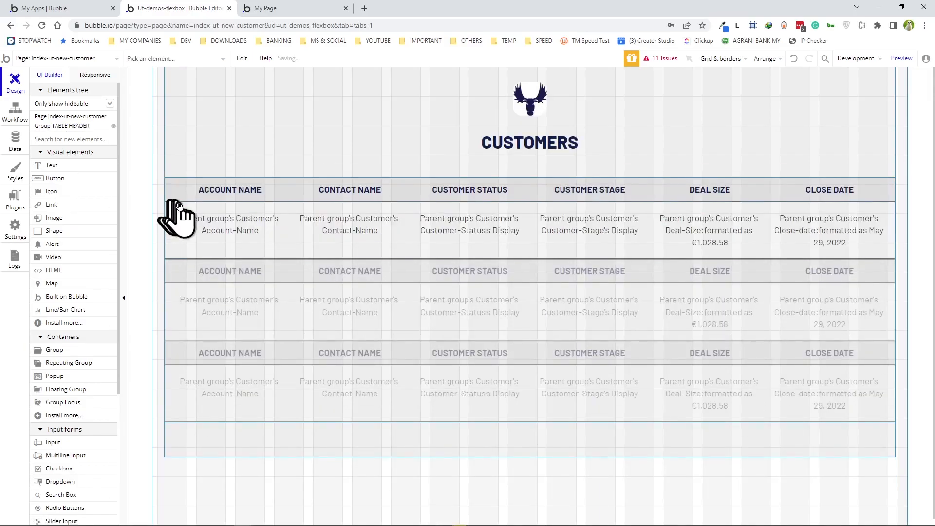
double_click(194, 307)
key(Delete)
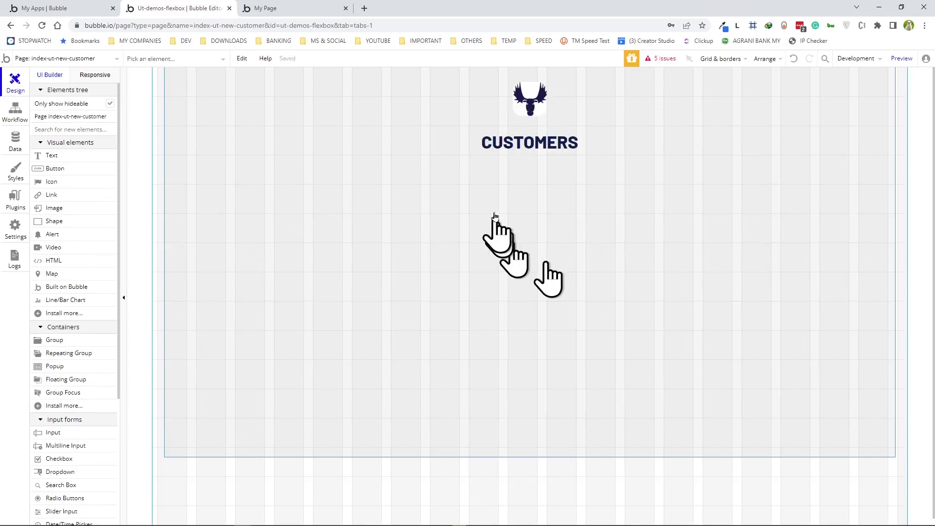
- Change the CUSTOMERS heading text to ADD NEW CUSTOMER
double_click(541, 145)
click(540, 141)
drag(527, 121, 757, 164)
click(694, 182)
double_click(726, 204)
text(ADD NEW CUSTOMER)
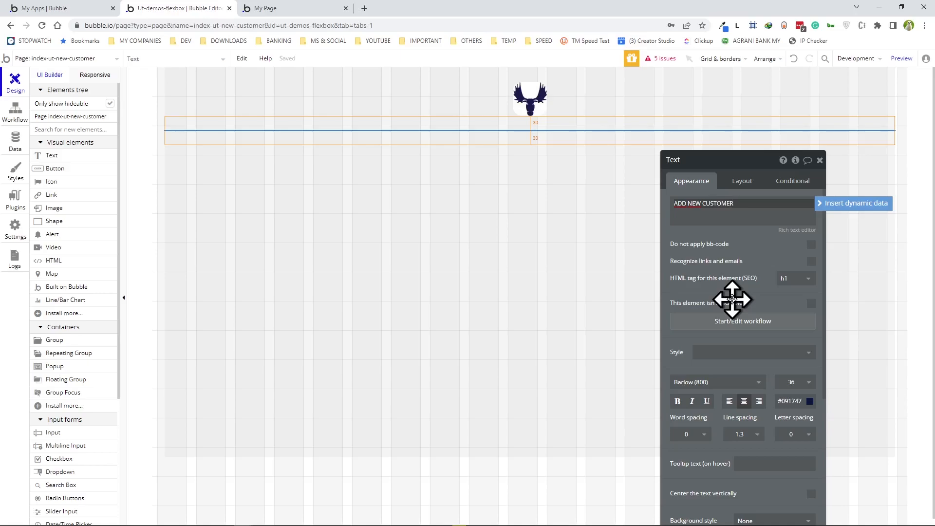
click(750, 250)
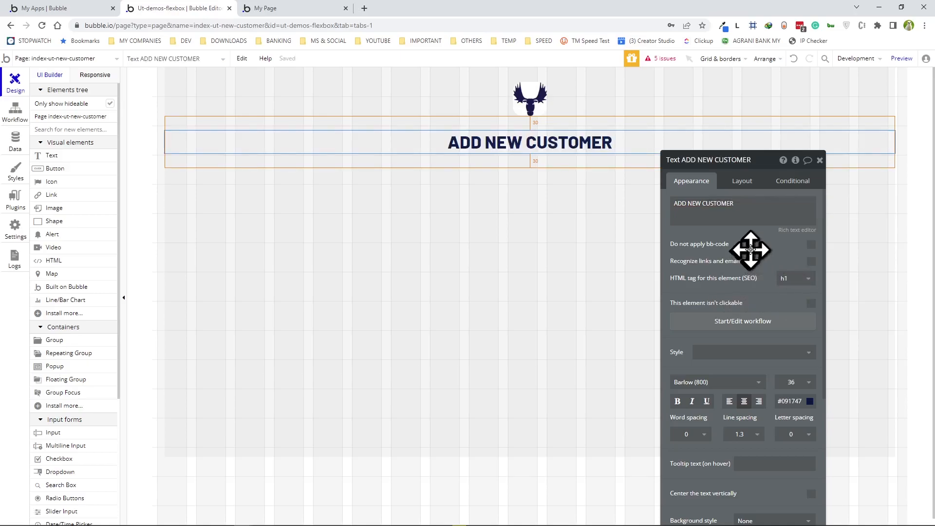
click(821, 161)
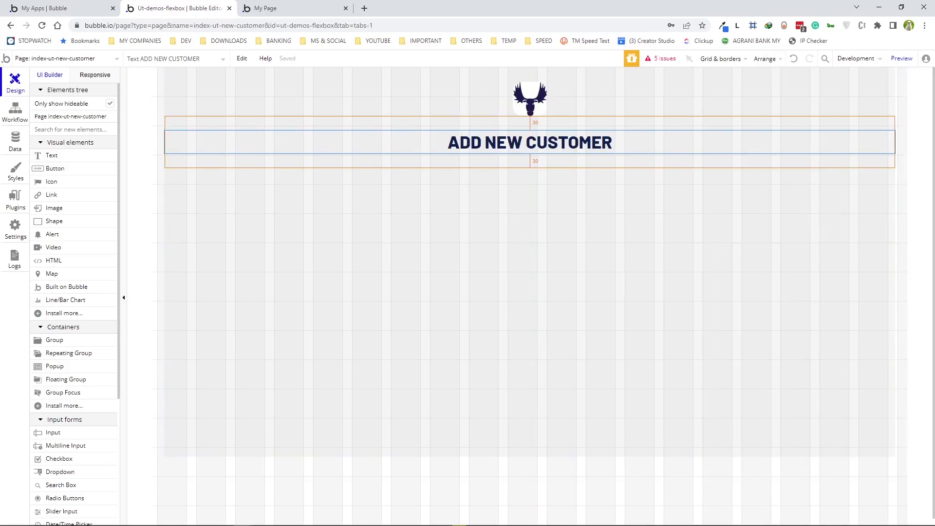
- Place a new Group under the heading, name it FORM CONTAINER, and give it a flexible-width column layout
click(55, 342)
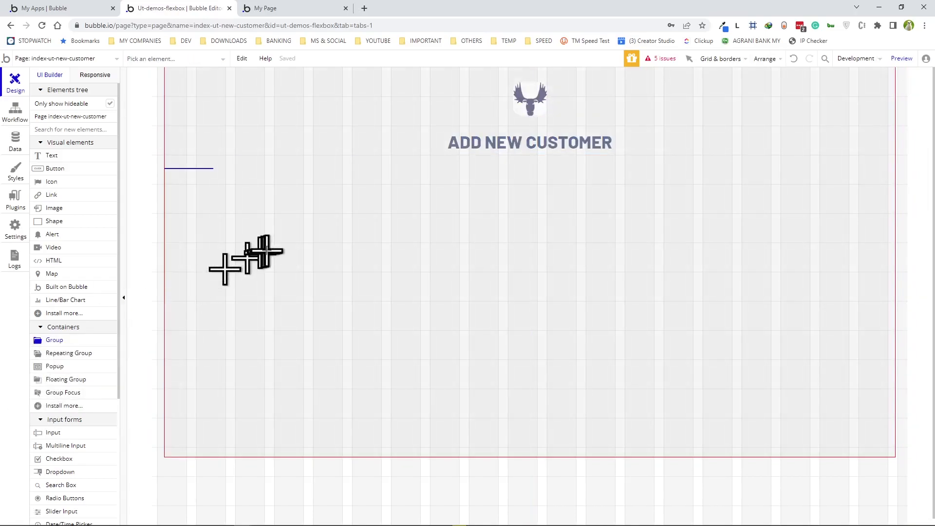
click(293, 248)
click(714, 162)
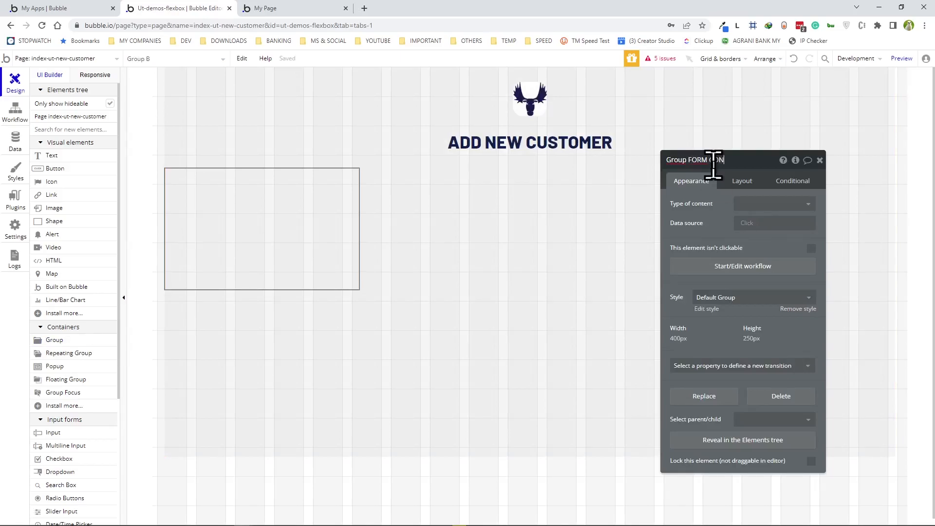
click(742, 182)
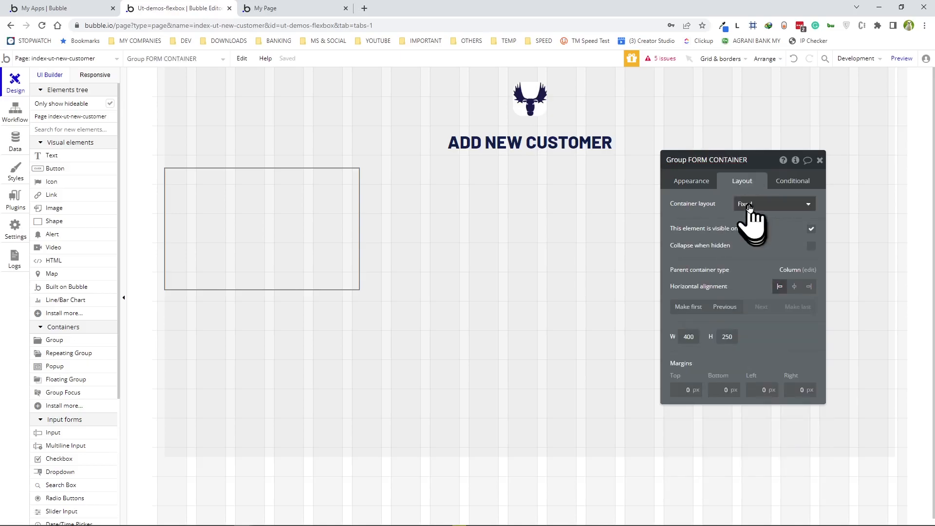
click(745, 204)
click(749, 250)
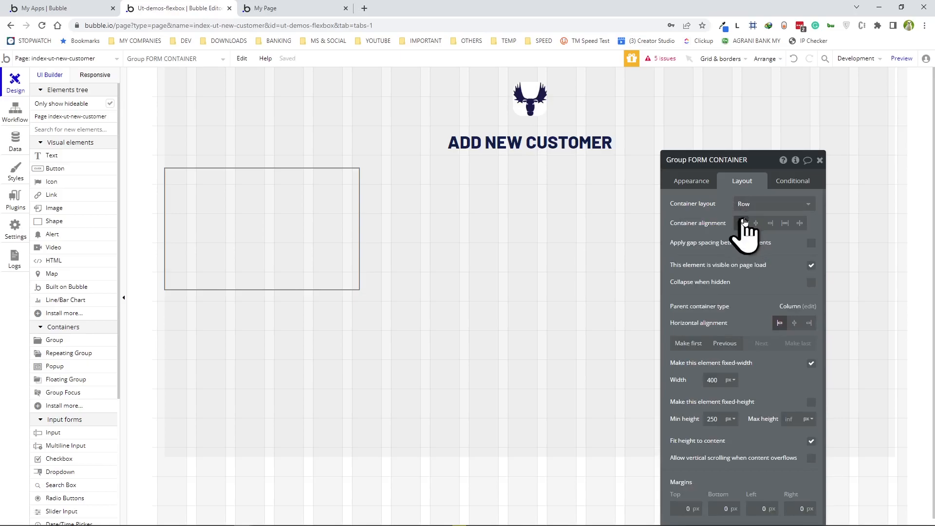
click(753, 205)
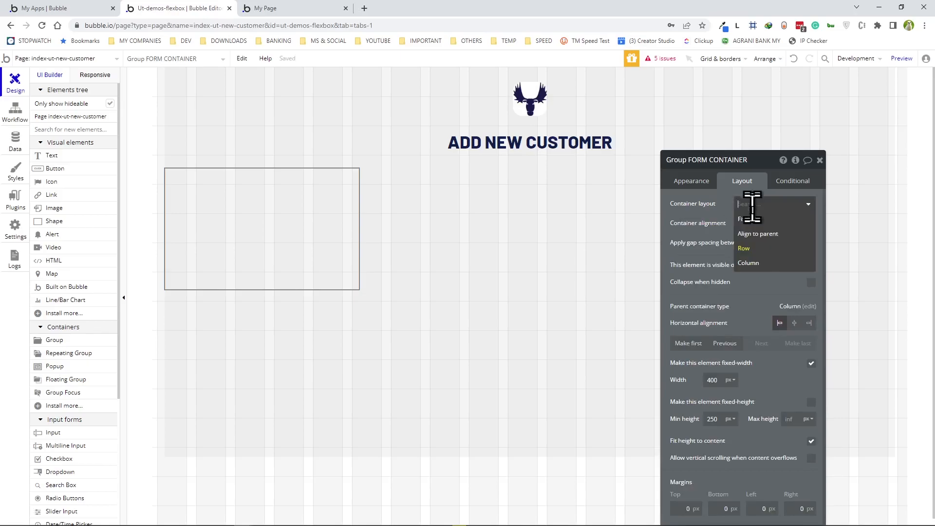
click(749, 263)
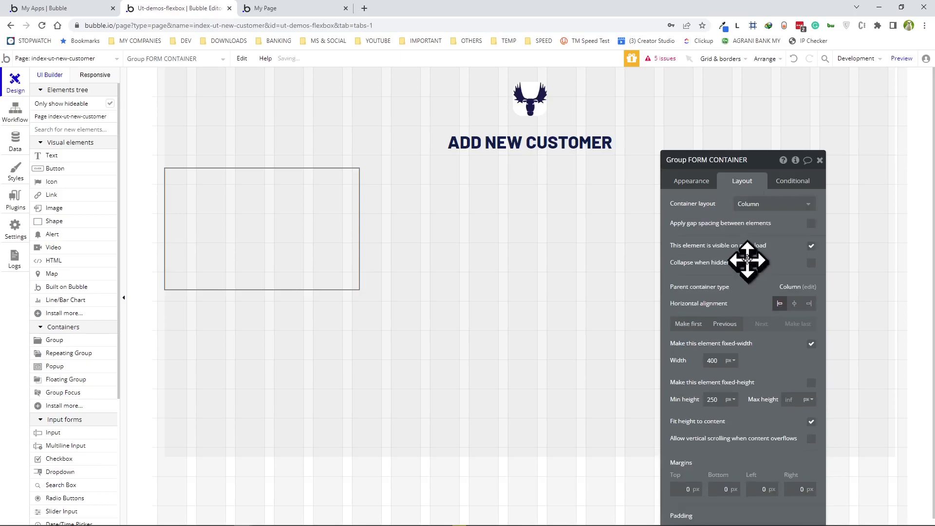
click(811, 345)
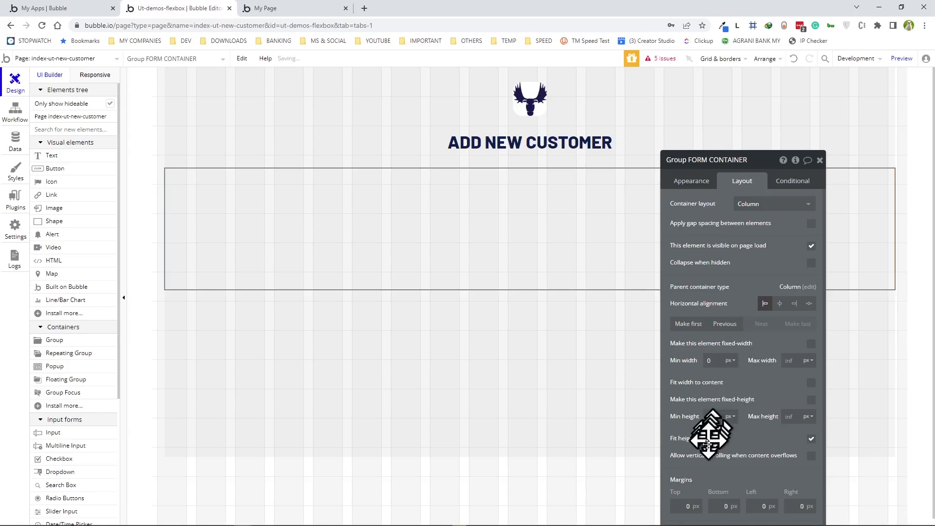
- Remove the default style and give FORM CONTAINER a flat #999999 background at 20% opacity with roundness 20
click(692, 183)
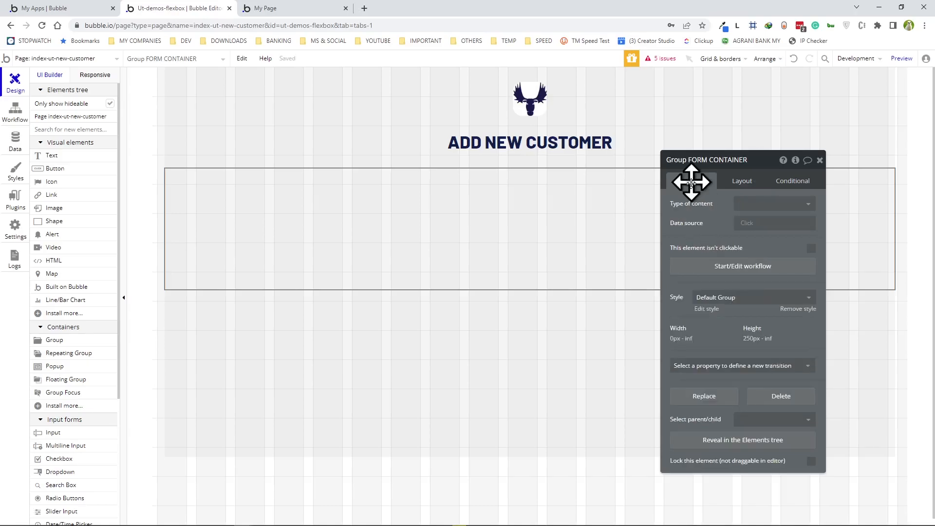
click(796, 311)
click(749, 327)
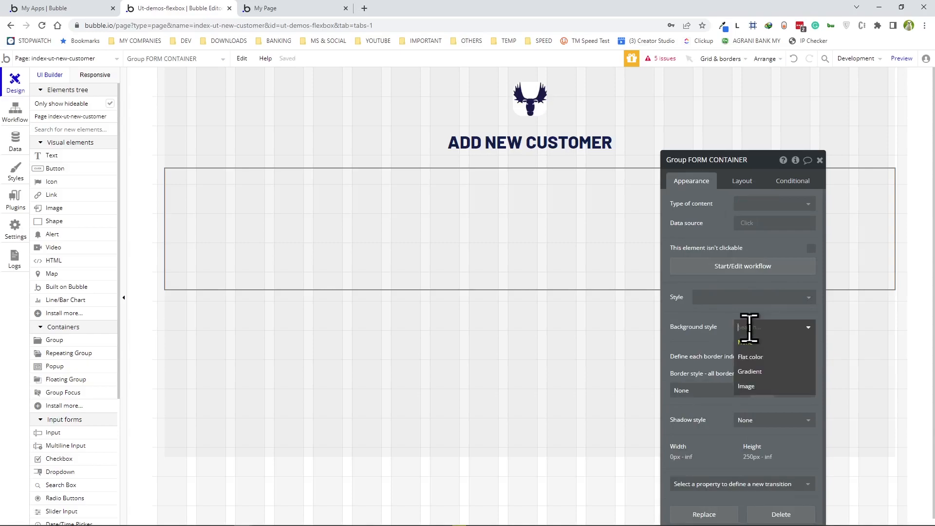
click(751, 357)
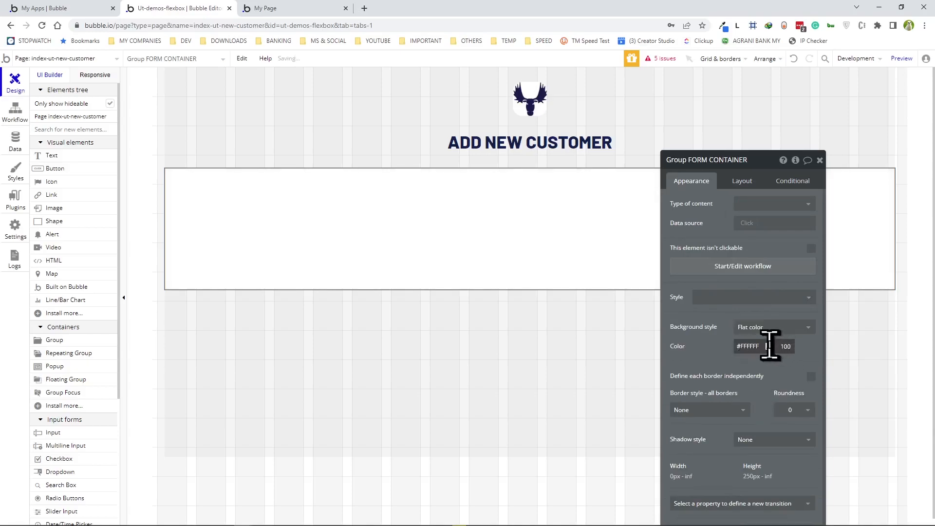
click(769, 347)
click(789, 432)
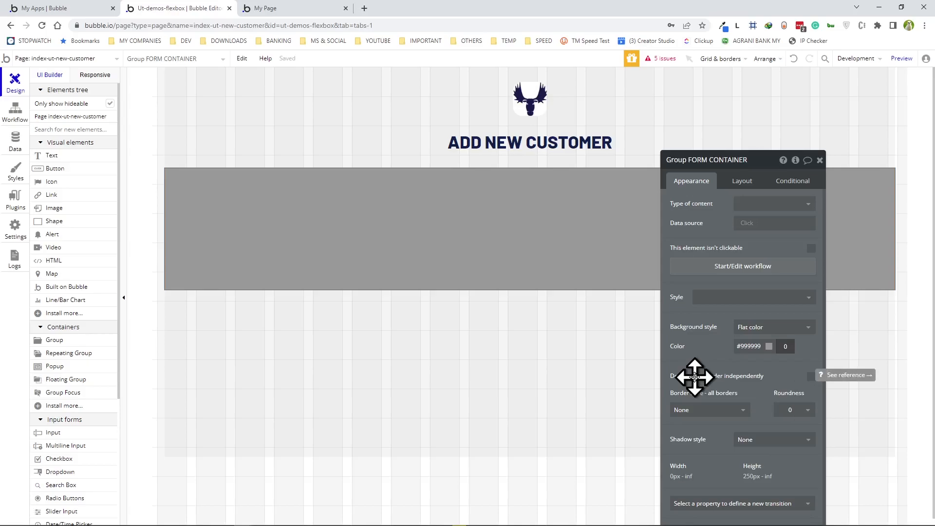
text(20)
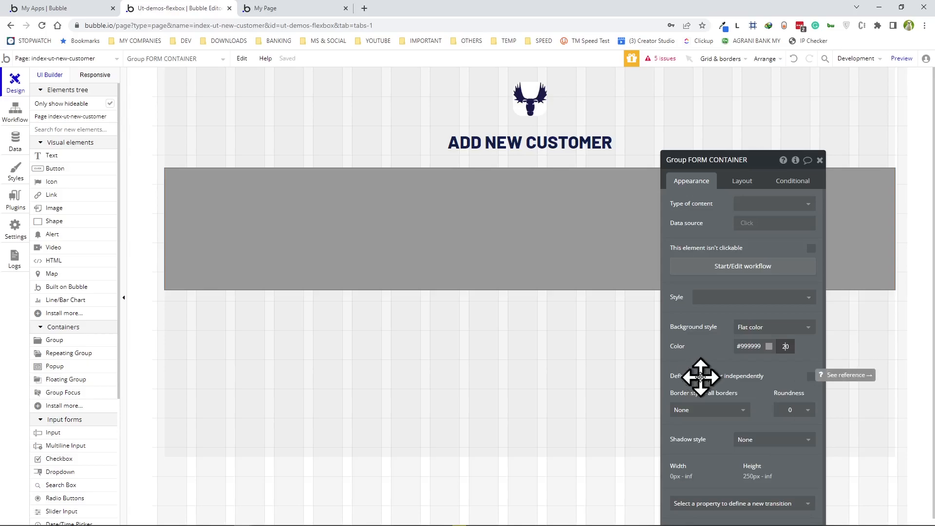
click(701, 355)
scroll(721, 360, down, 1)
click(799, 366)
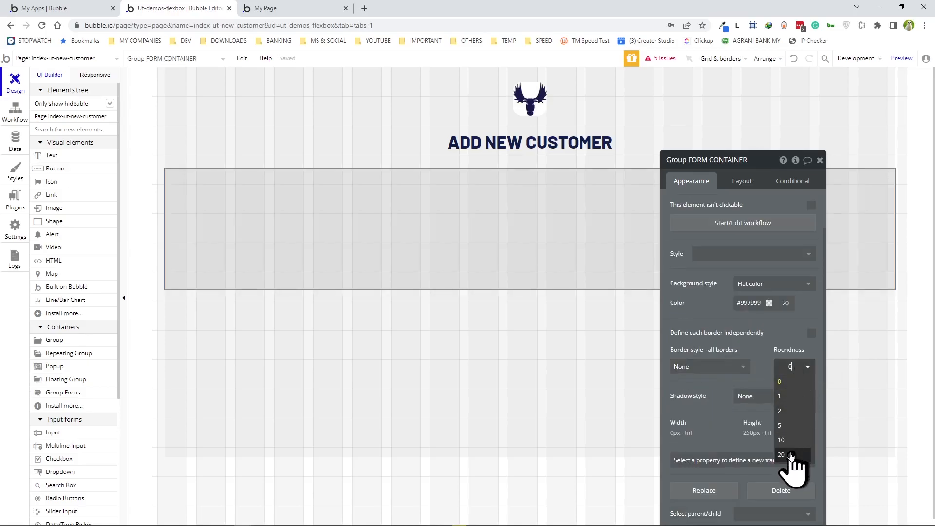
click(783, 455)
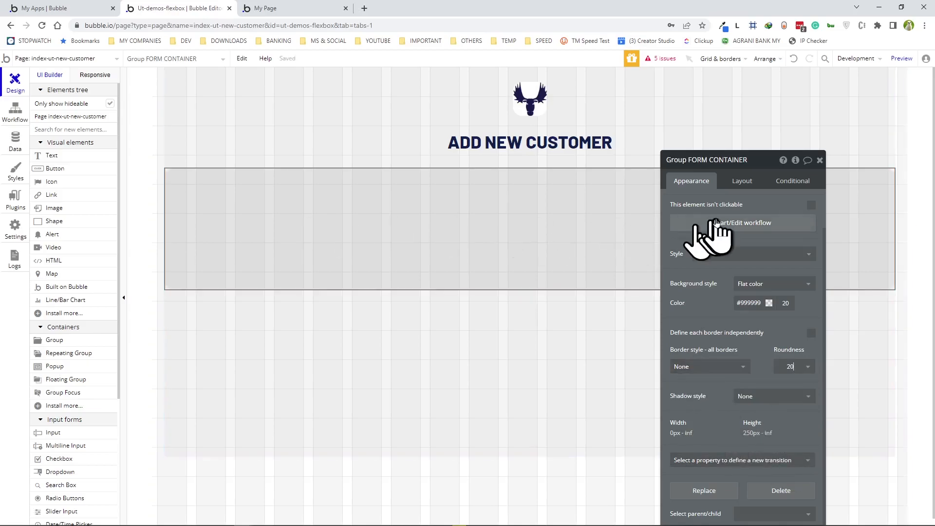
- Set FORM CONTAINER's max width to 800, centre it horizontally, and preview the page
click(741, 184)
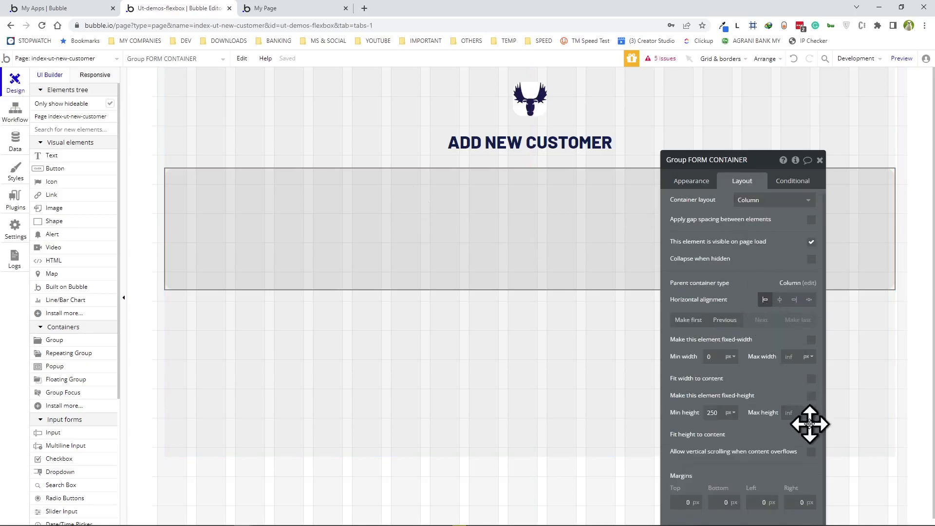
click(787, 359)
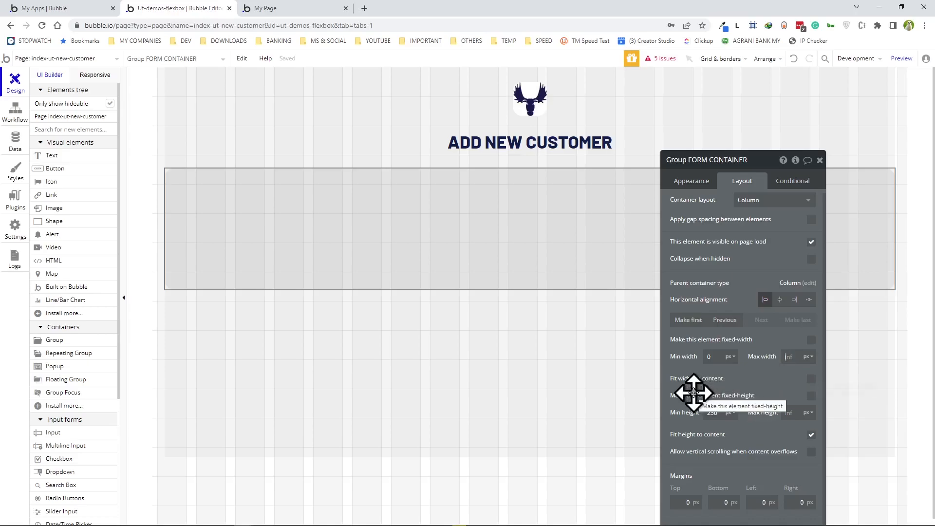
text(800)
click(780, 300)
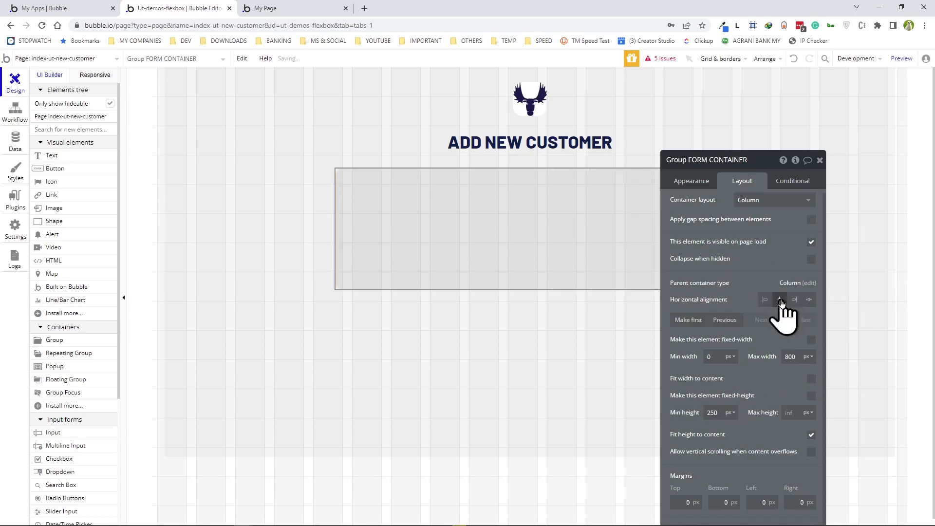
click(901, 59)
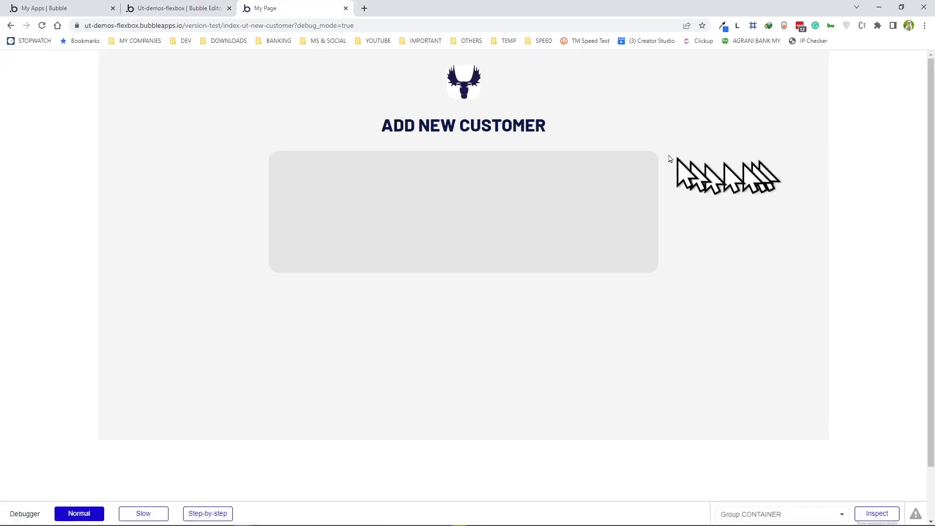
key(ctrl+shift+Tab)
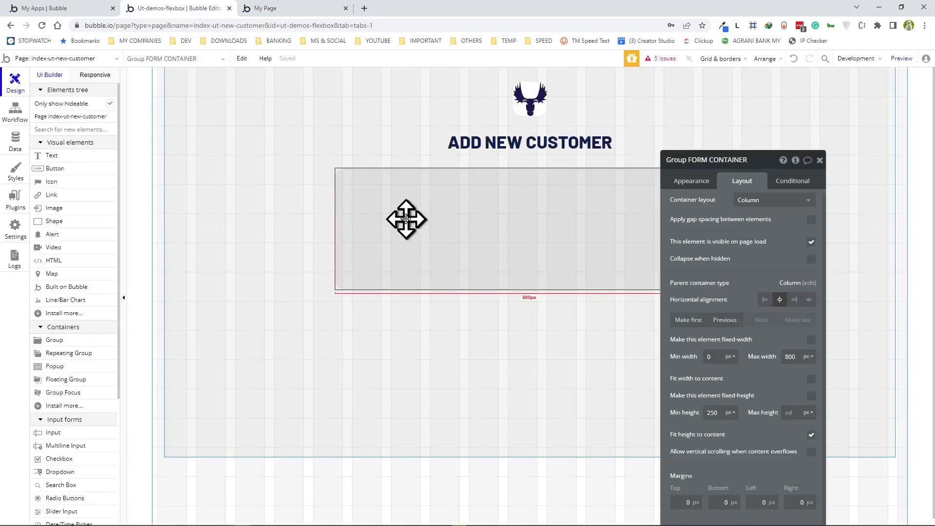
- Add a new row-layout group inside FORM CONTAINER
drag(769, 161, 254, 84)
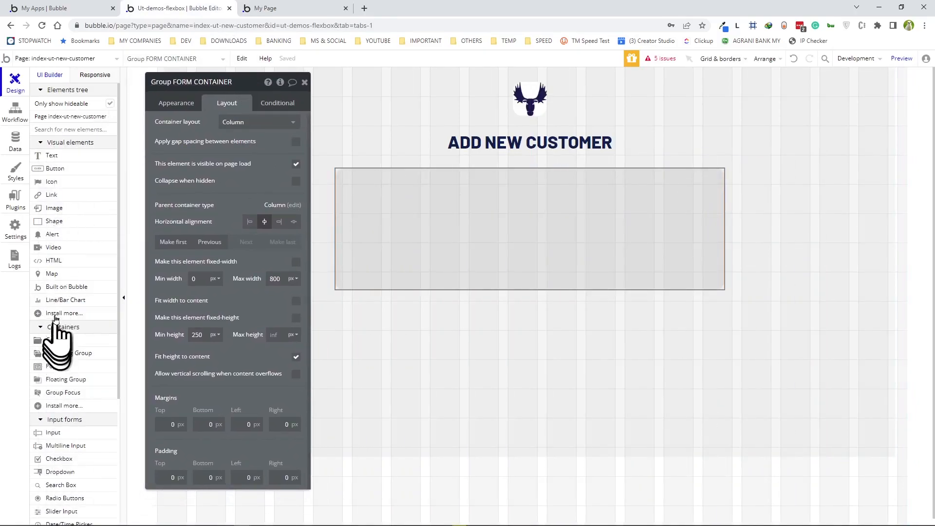
drag(54, 340, 408, 225)
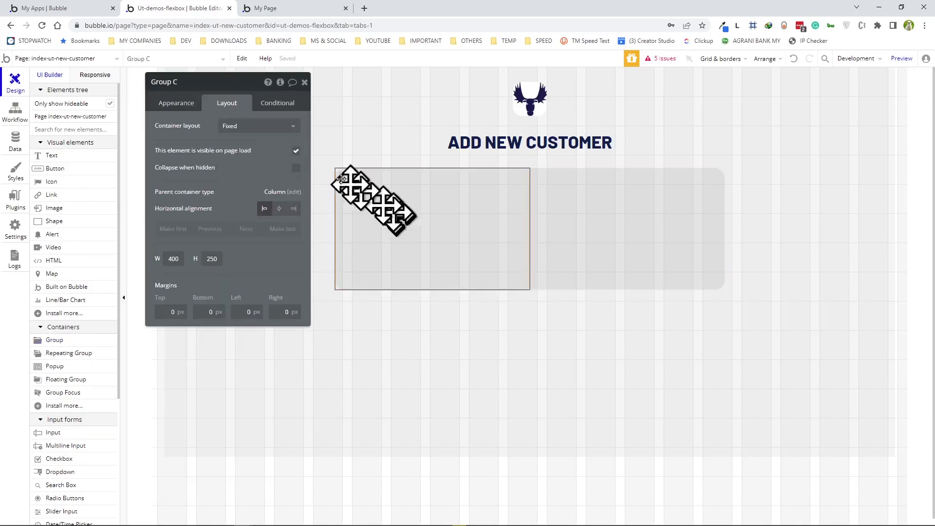
click(241, 127)
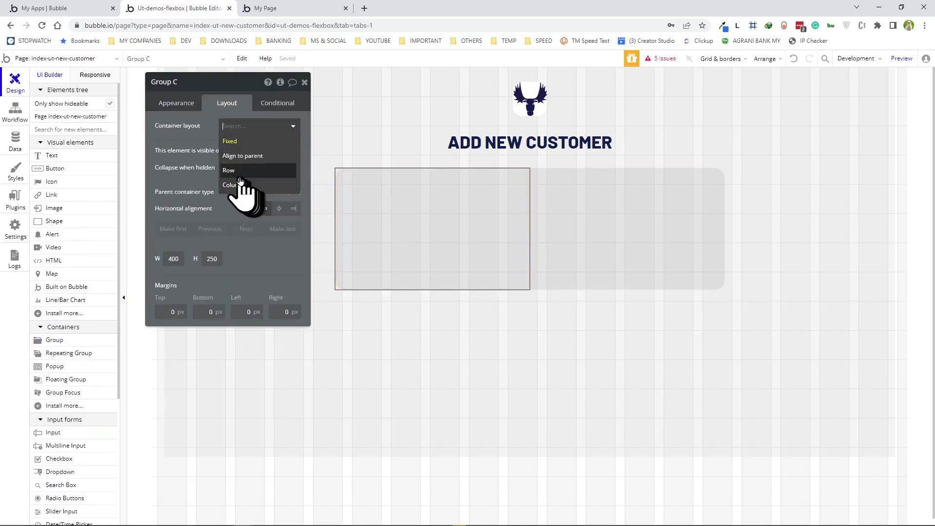
click(234, 170)
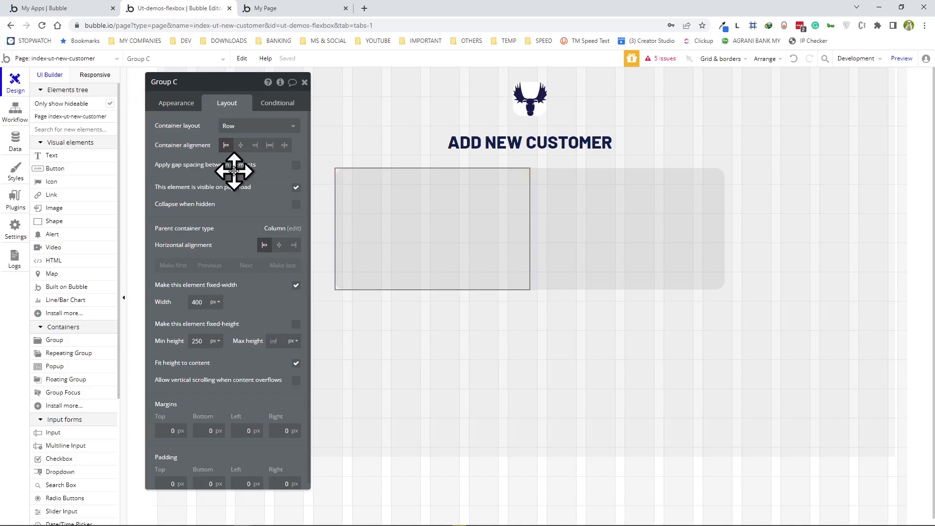
- Uncheck fixed width on the row group and set its minimum width to 0
click(296, 285)
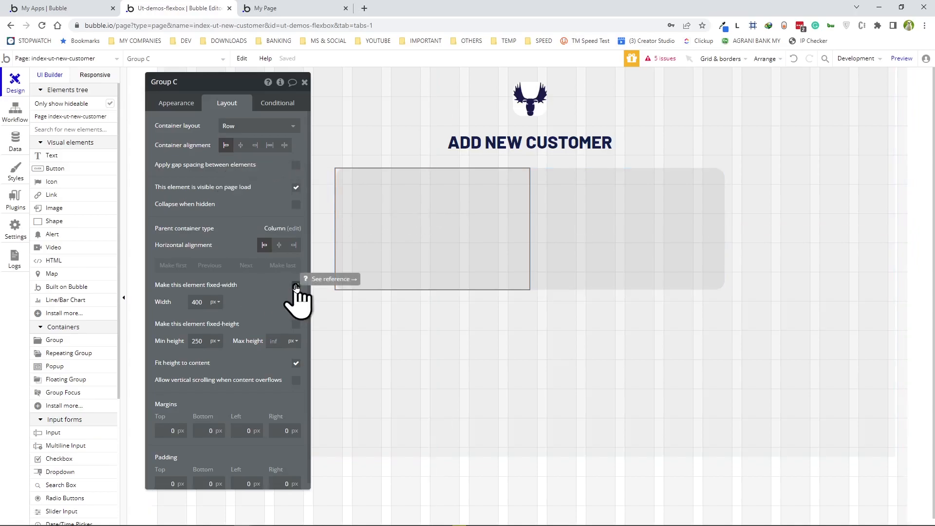
click(203, 302)
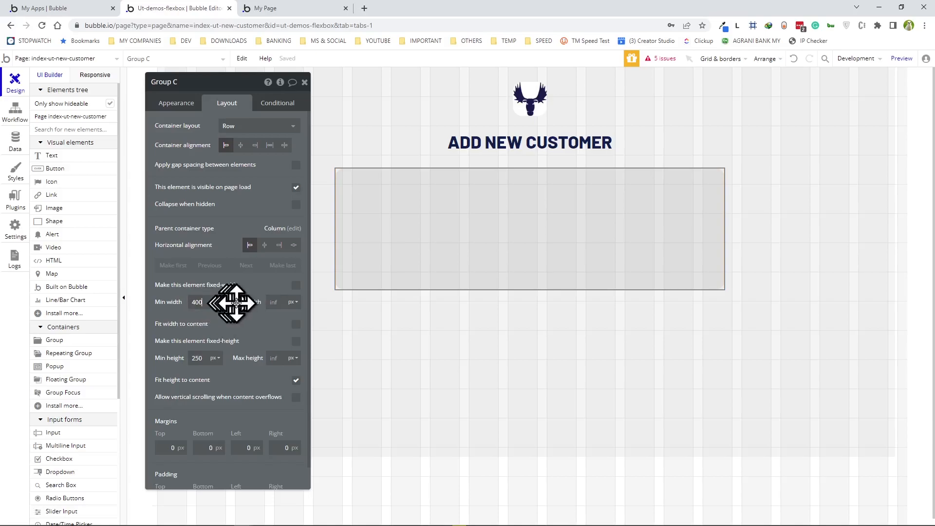
key(BackSpace)
key(BackSpace)
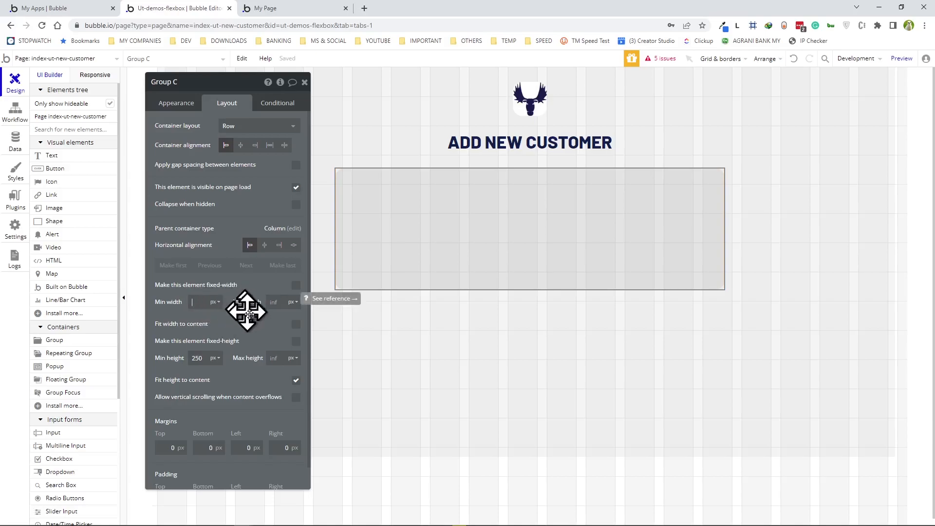
text(0)
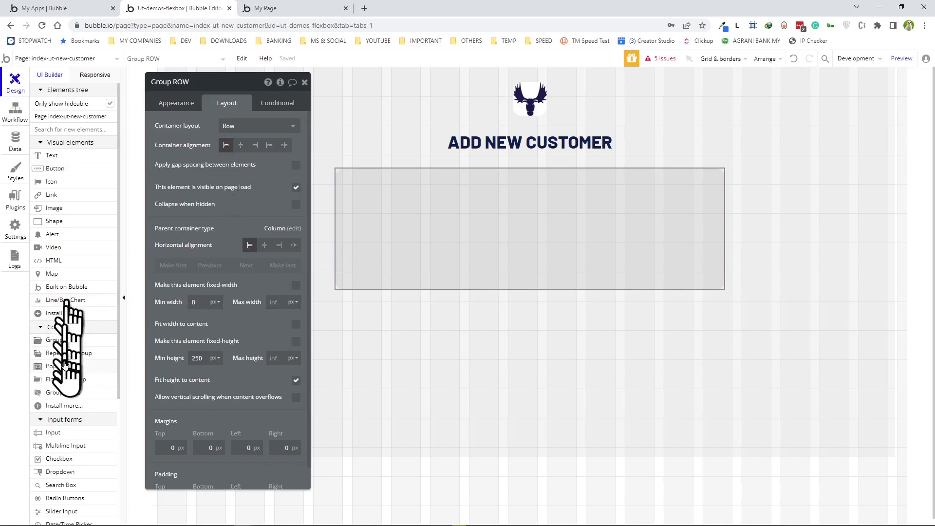
click(52, 341)
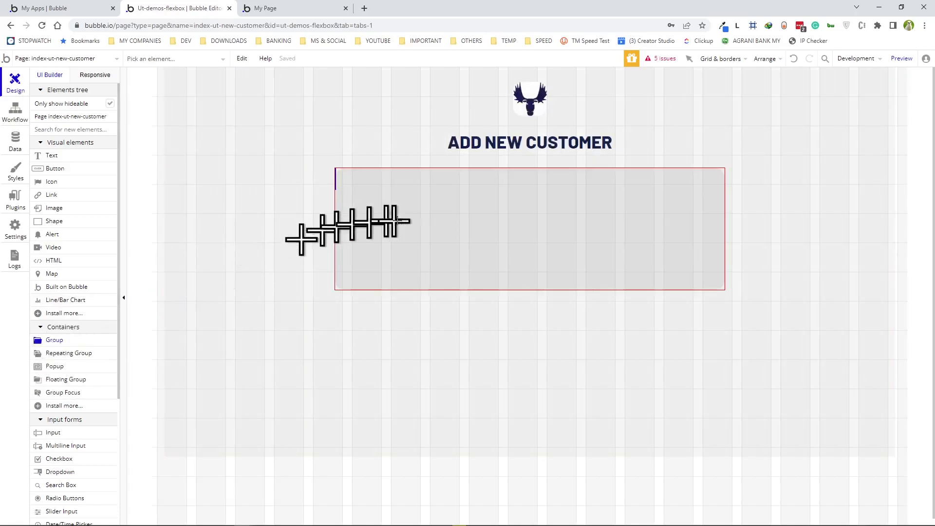
- Place a group on the row's left with default style removed and a flat #999999 background at 10 opacity
click(427, 232)
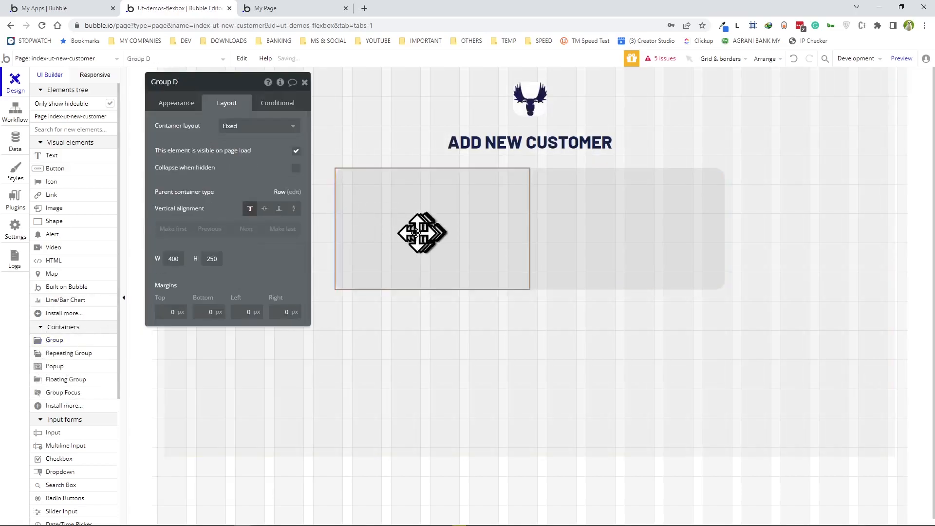
click(181, 105)
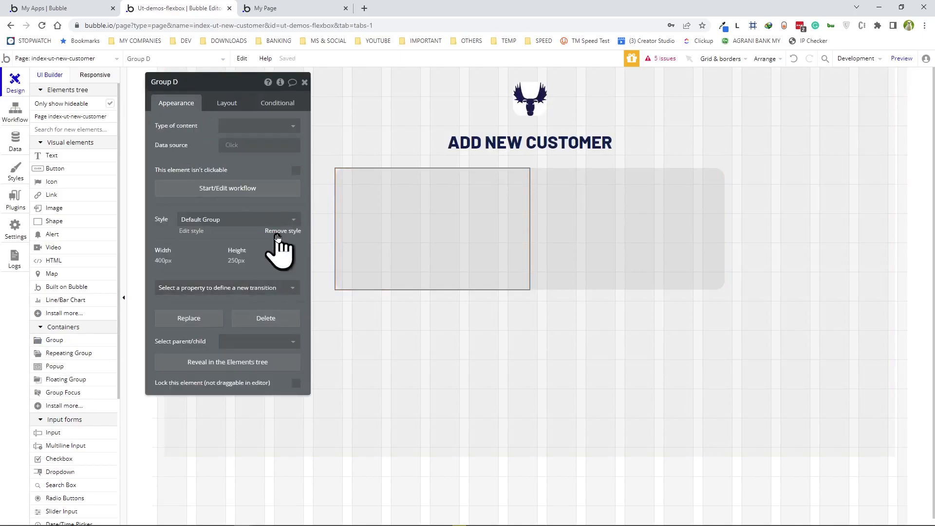
click(278, 232)
click(240, 250)
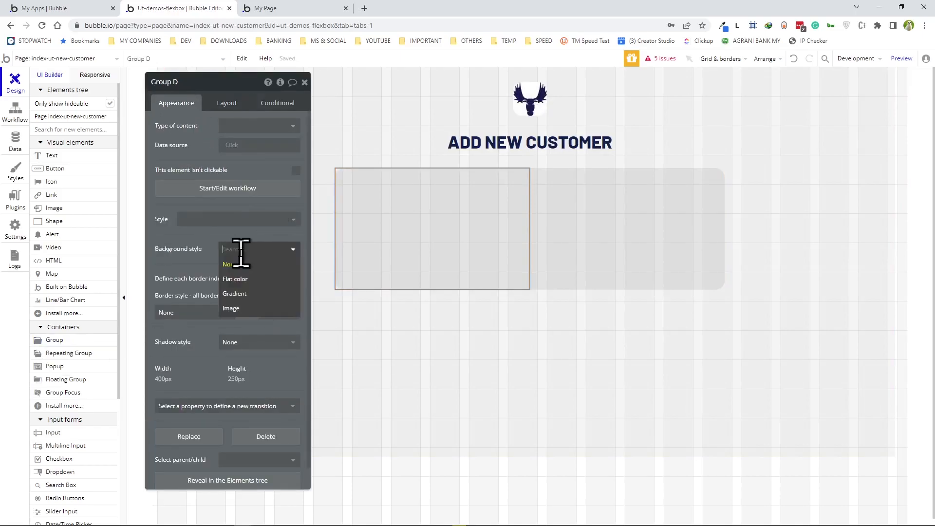
click(237, 279)
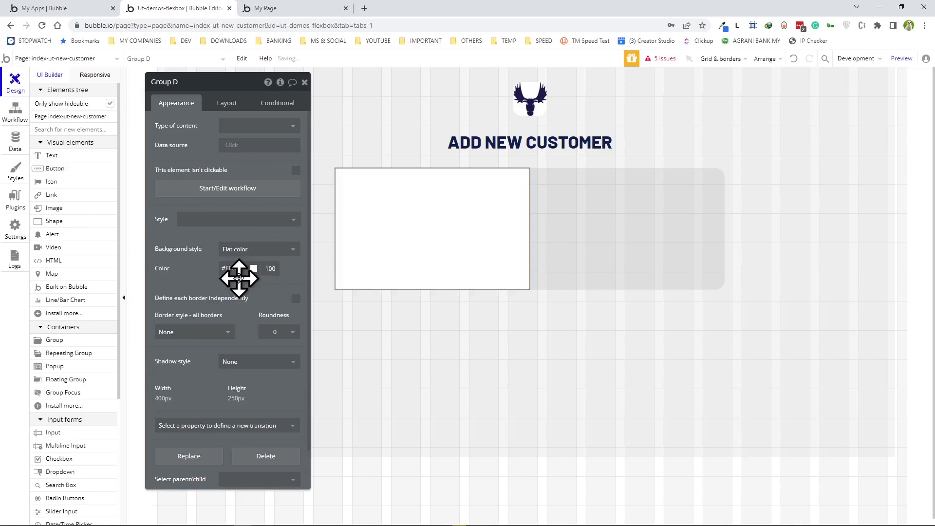
click(234, 269)
click(274, 356)
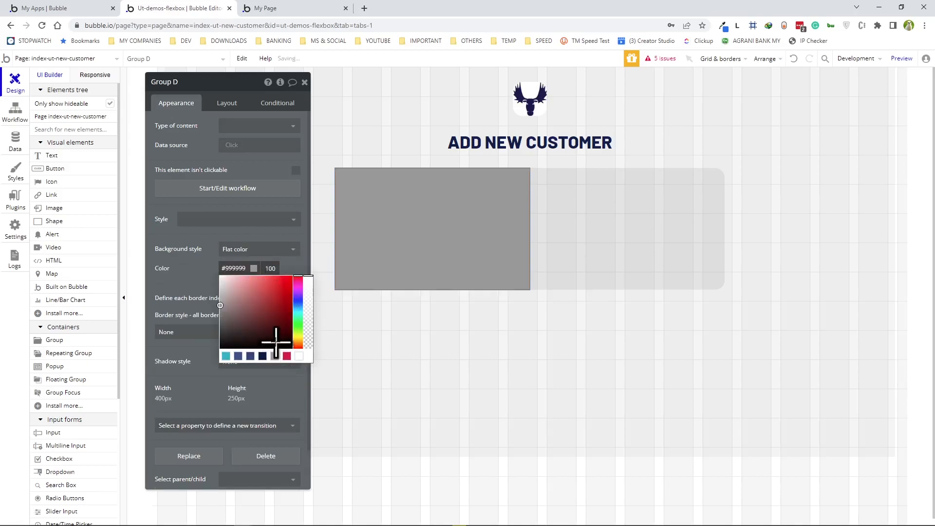
key(BackSpace)
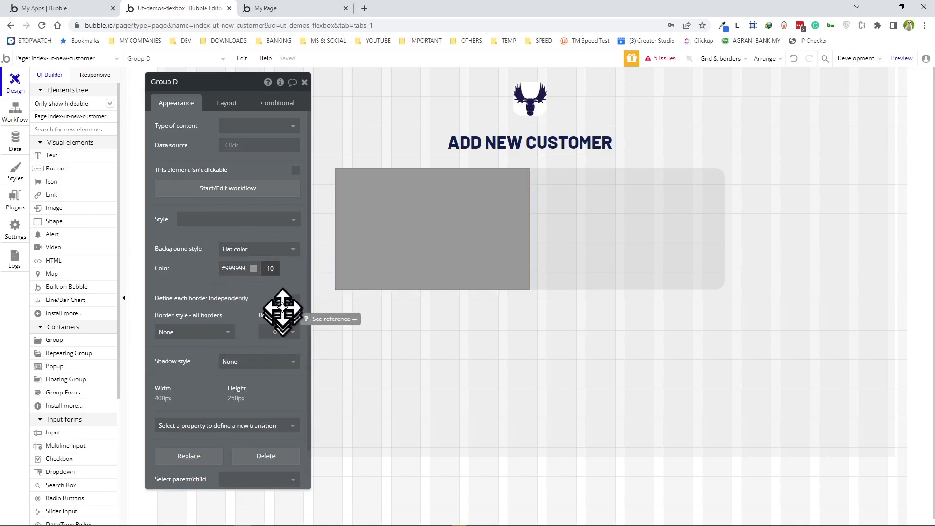
- Give the new left group a solid border
click(183, 335)
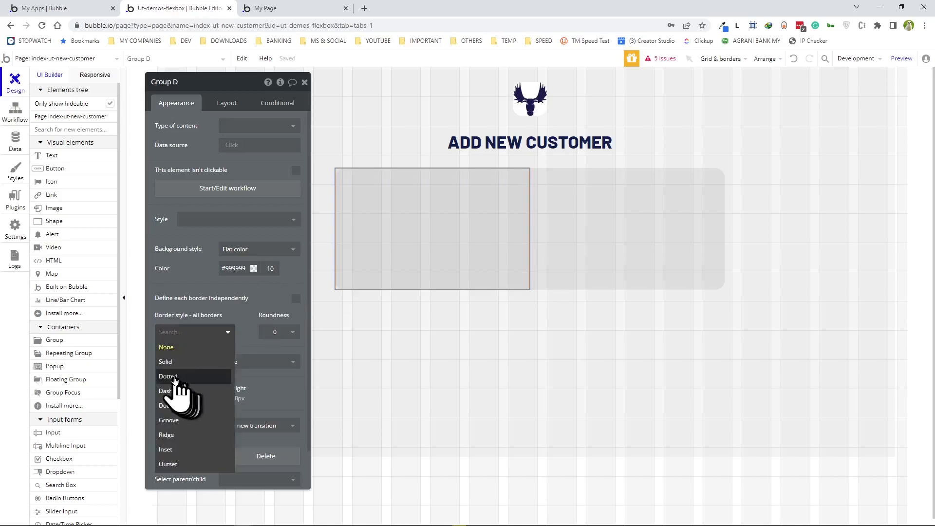
click(168, 361)
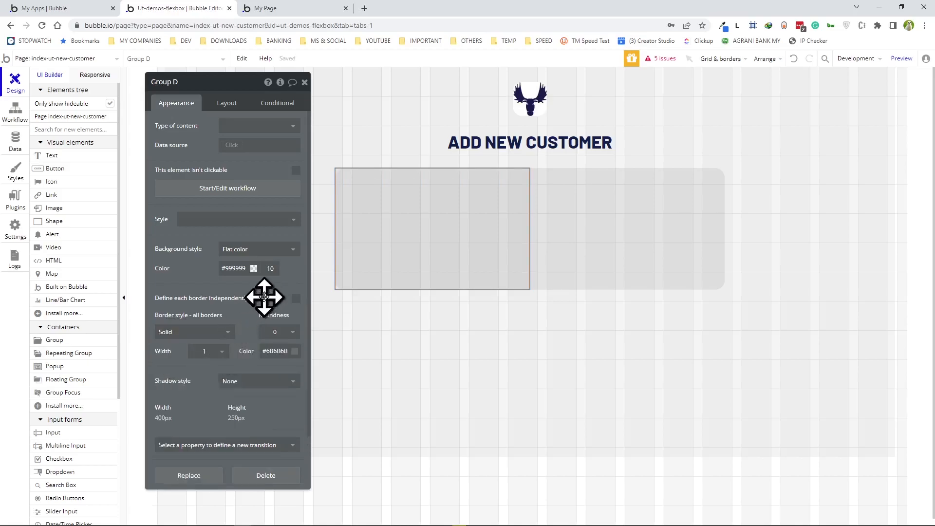
click(679, 212)
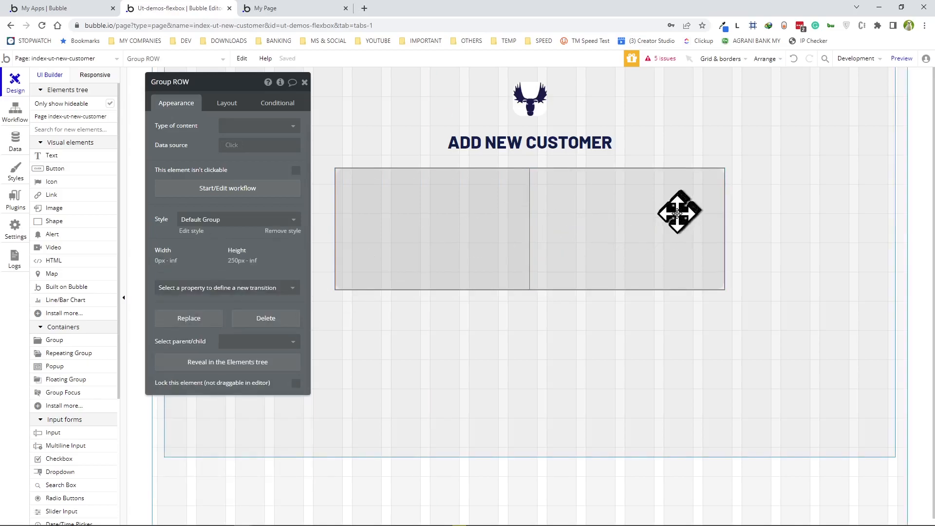
click(454, 230)
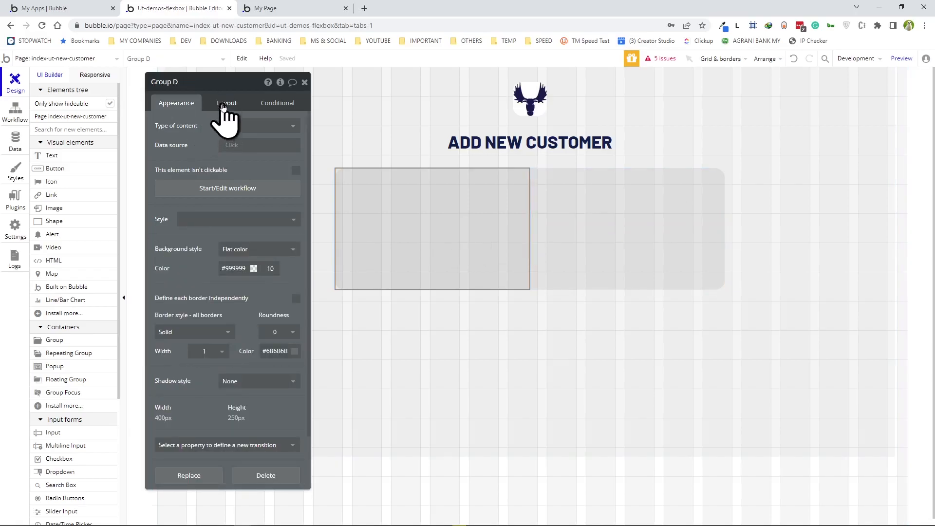
- Rename the group Group COL, switch it to a flexible-width column layout, and pad every side by 15 px
click(189, 82)
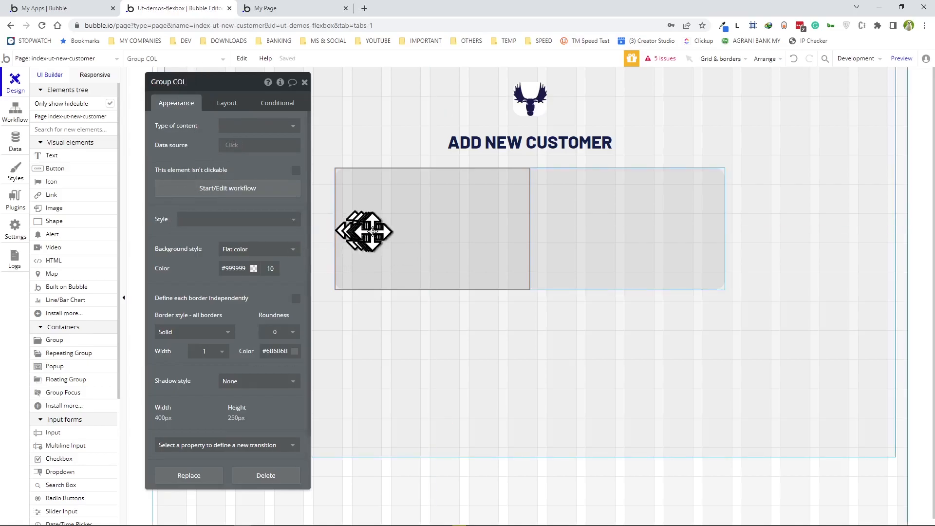
click(225, 103)
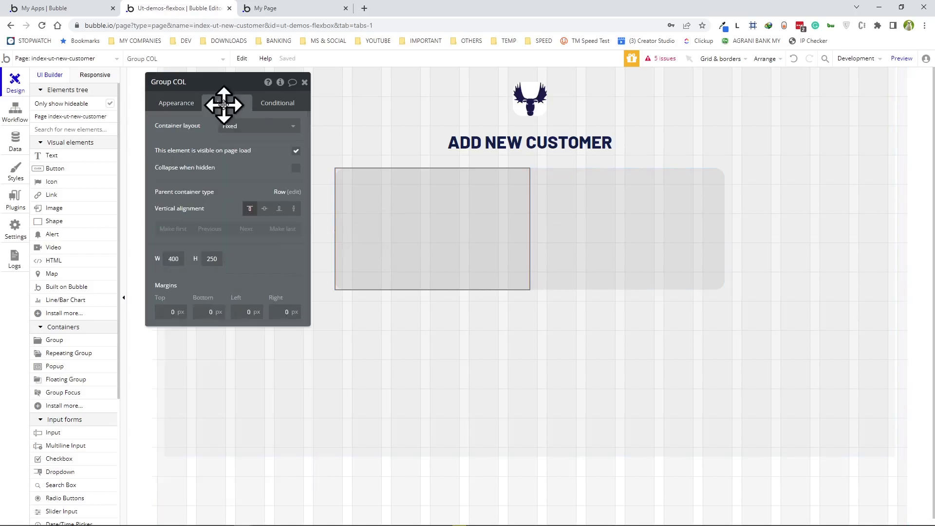
click(247, 128)
click(248, 197)
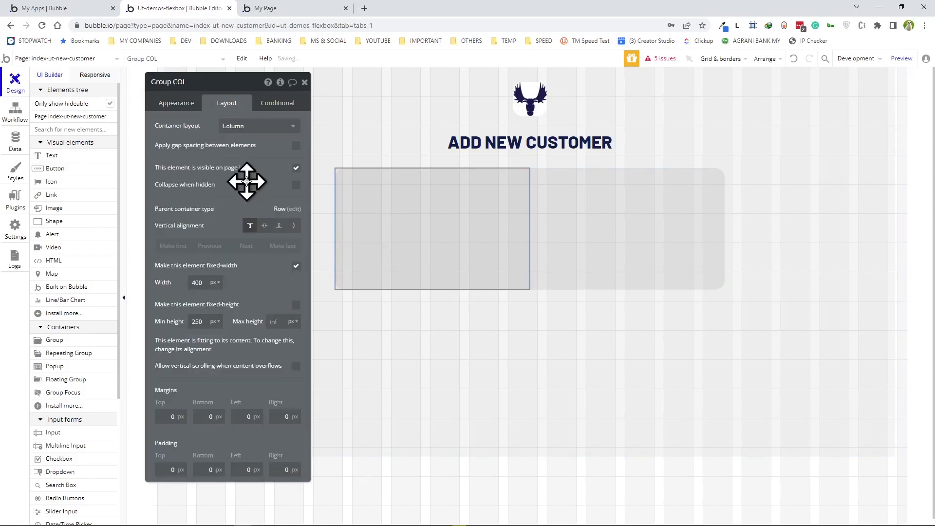
click(297, 267)
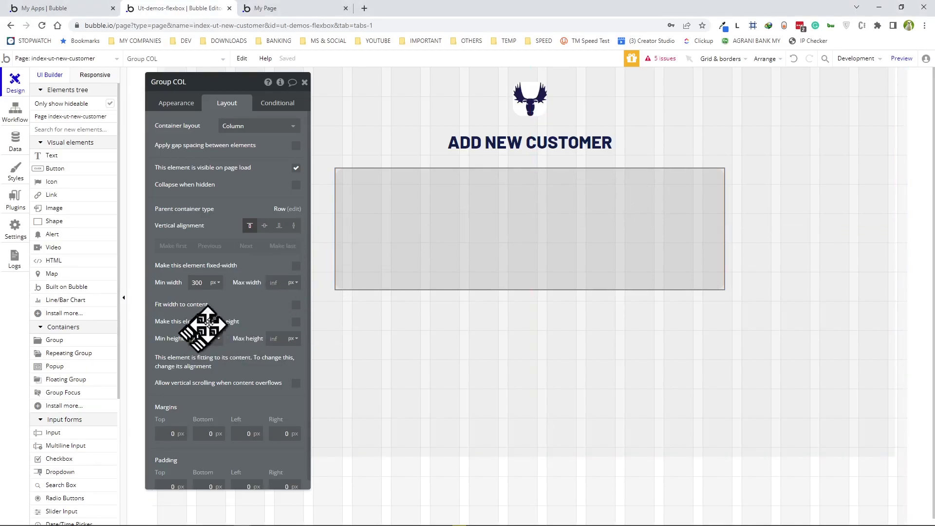
scroll(230, 288, down, 1)
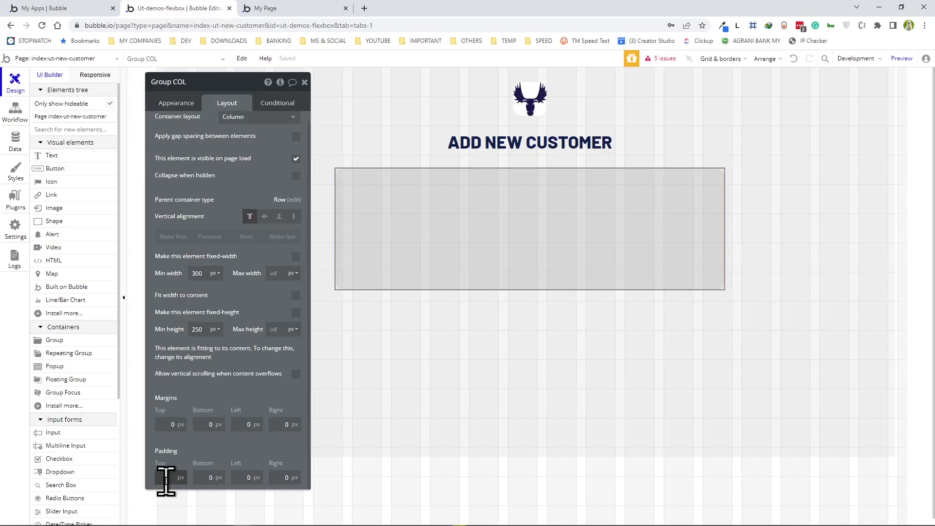
text(15)
click(206, 477)
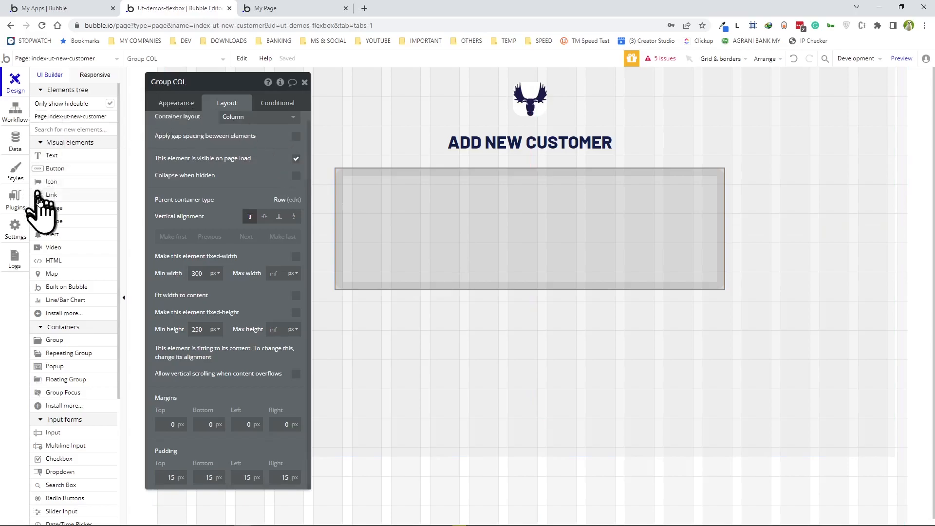
click(51, 156)
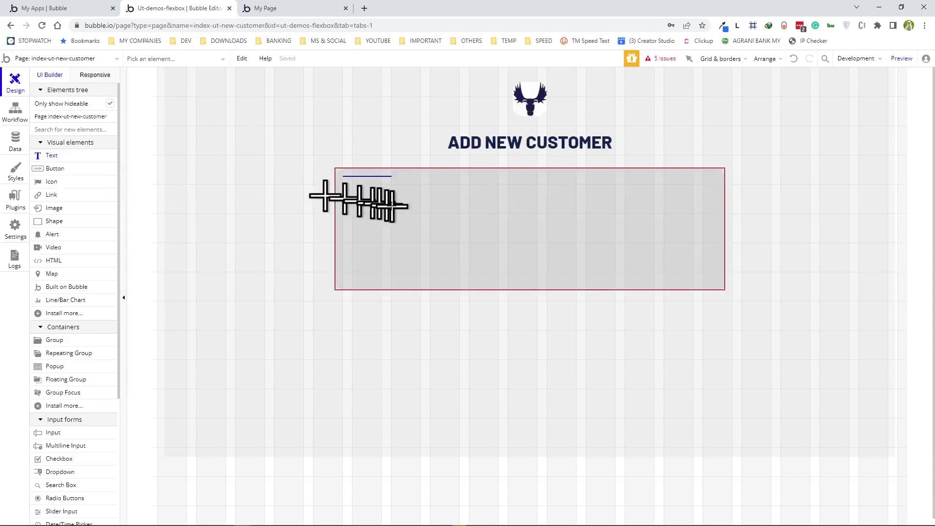
- Add an Account Name text label at Group COL's top, with the Body Copy style removed and size 18
click(412, 214)
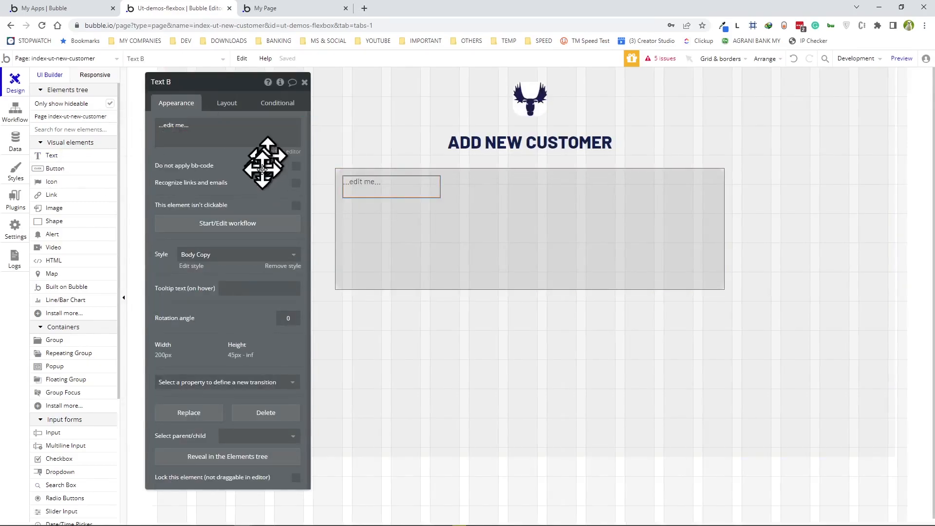
click(278, 270)
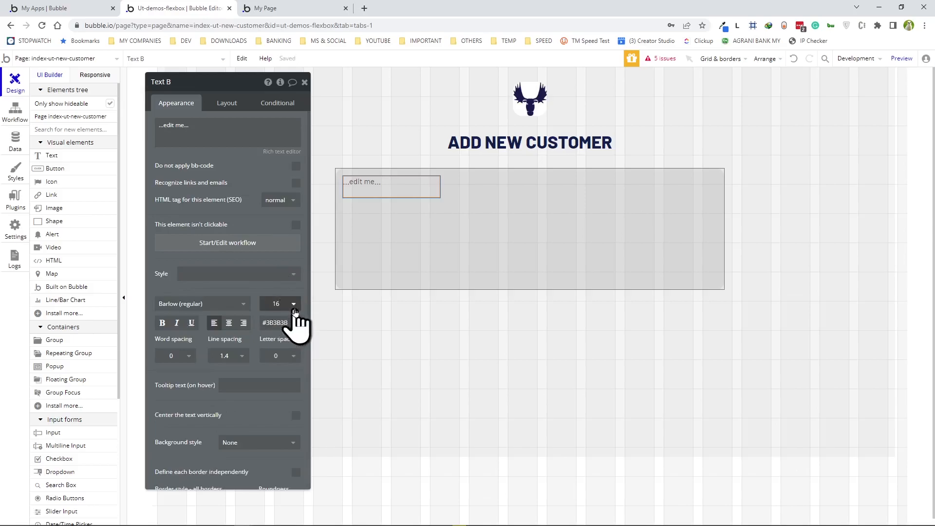
click(292, 304)
click(269, 436)
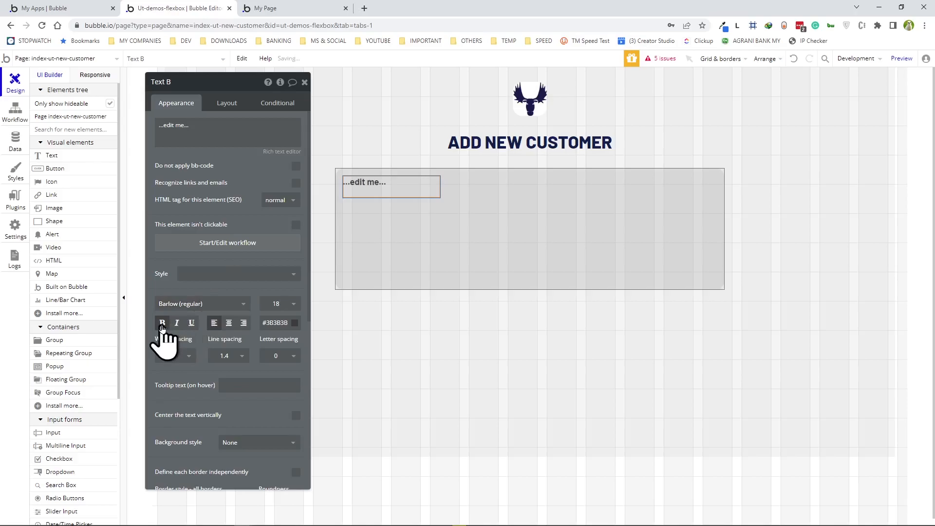
click(162, 323)
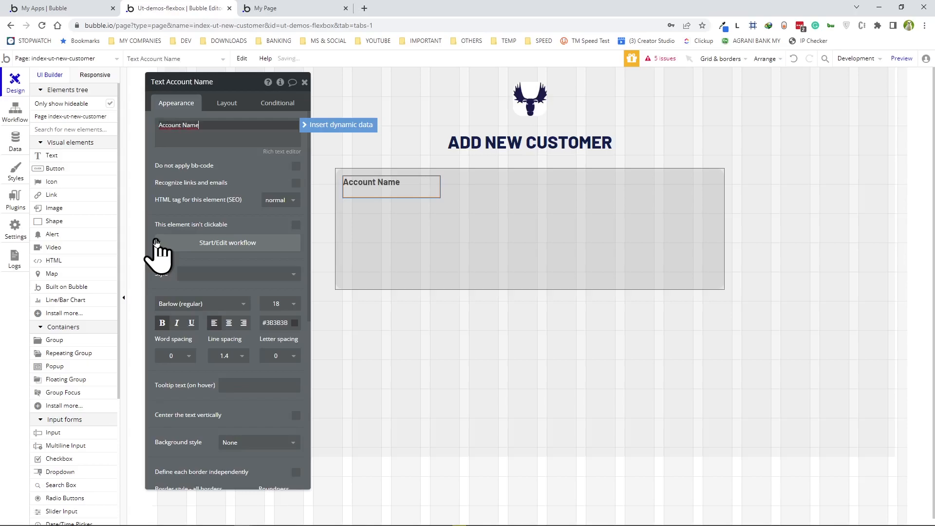
- Make the label full-width, with minimum width and minimum height both 0
click(228, 103)
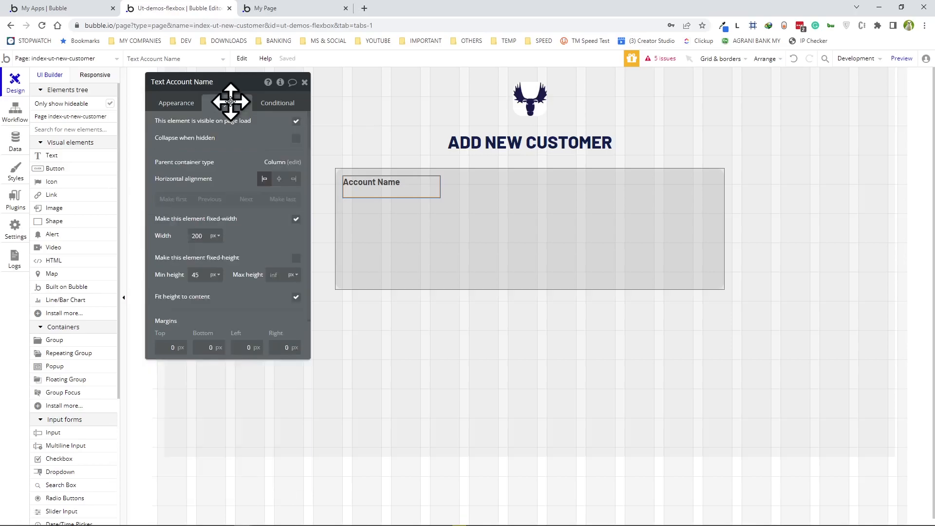
click(296, 219)
click(203, 236)
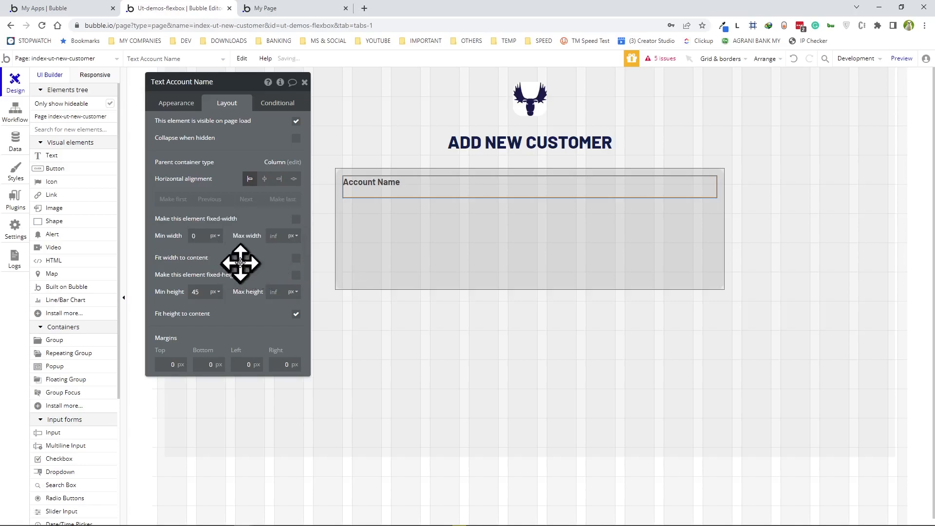
click(201, 294)
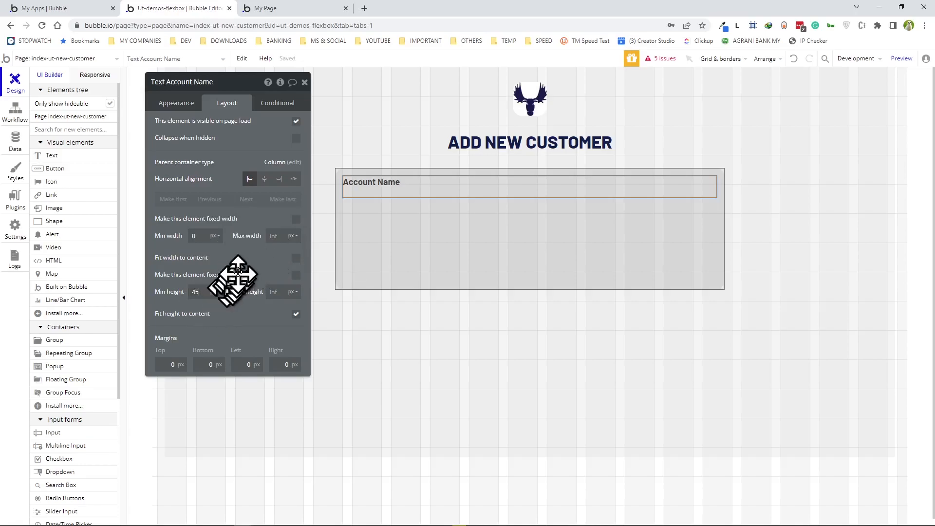
key(BackSpace)
key(BackSpace)
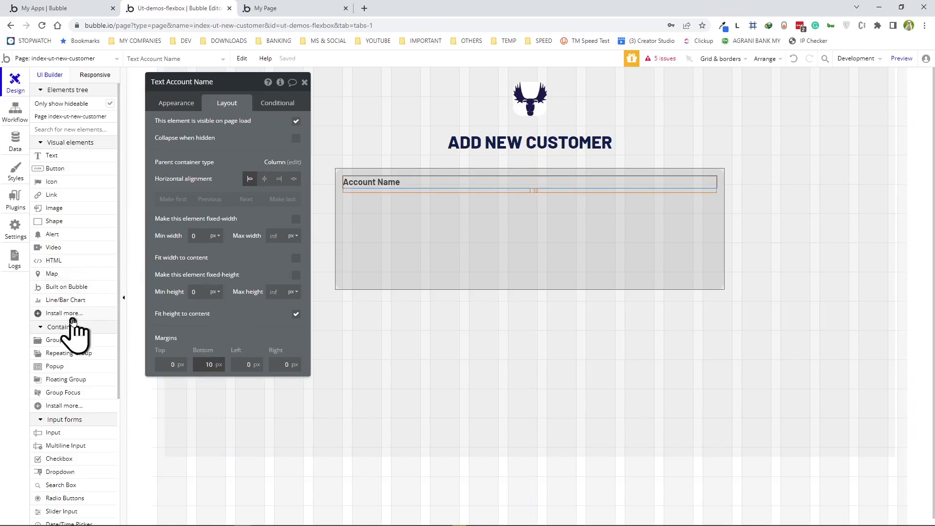
click(432, 229)
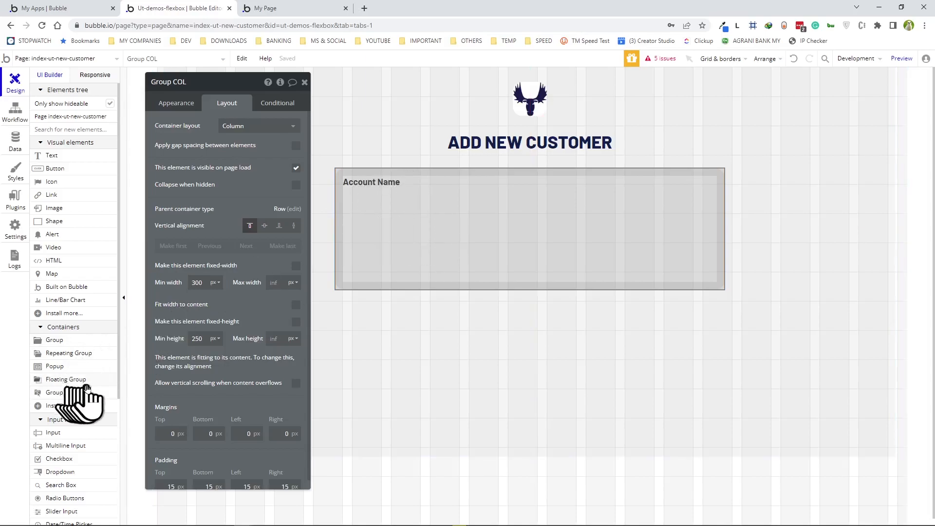
- Drop an Account Name input under the label, unfixed width with minimum width 0
click(54, 433)
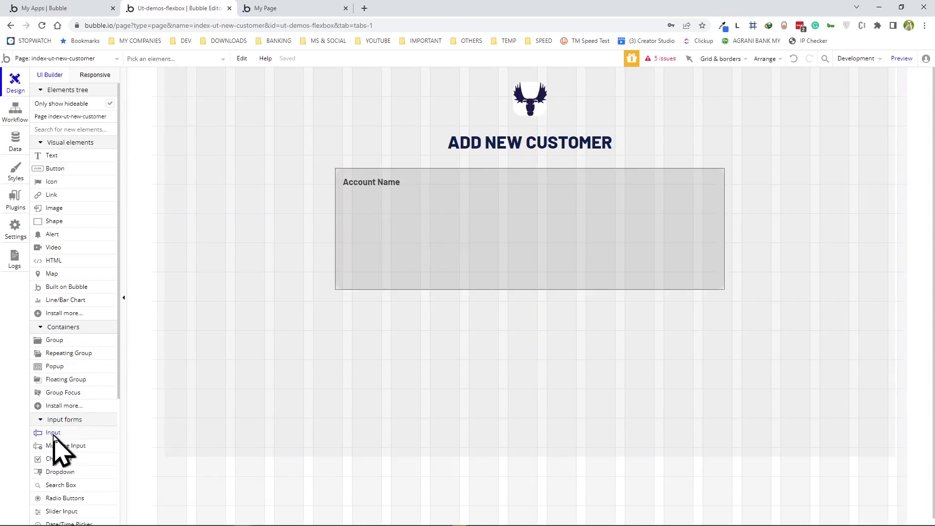
click(449, 237)
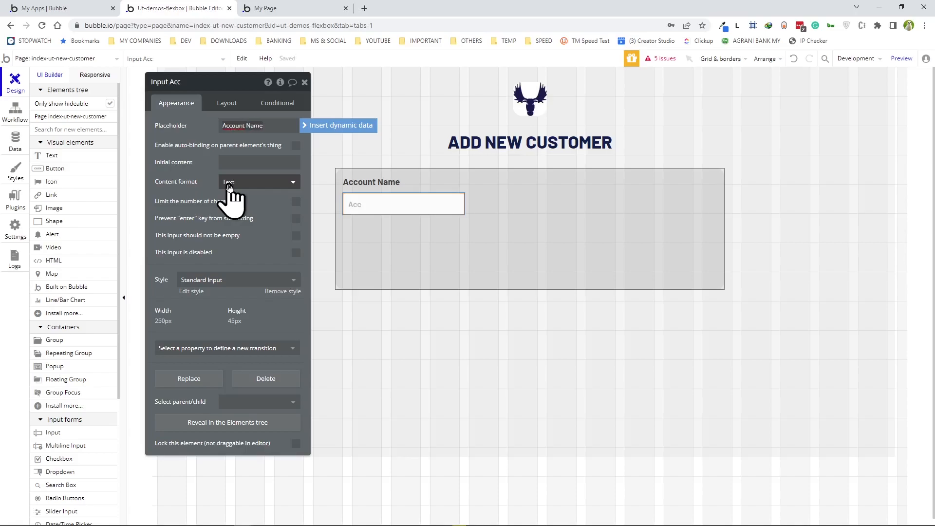
click(224, 103)
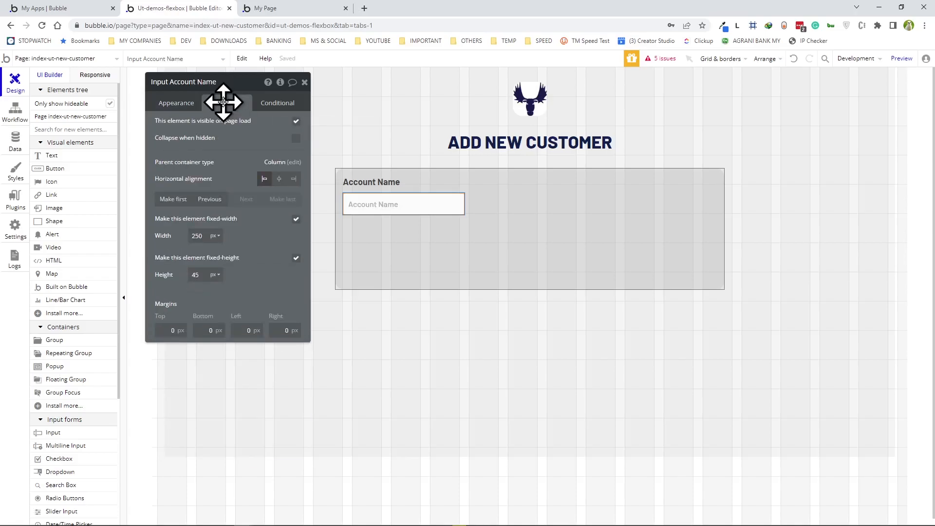
click(297, 220)
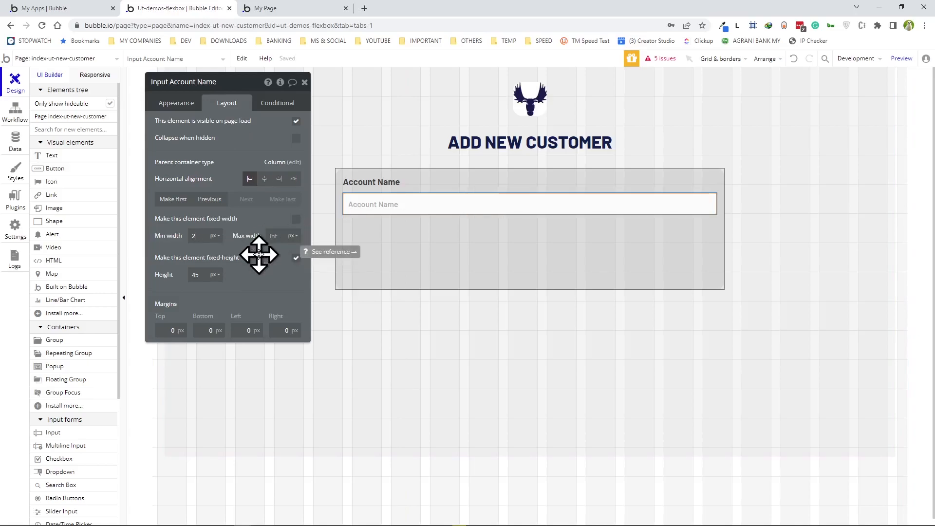
text(0)
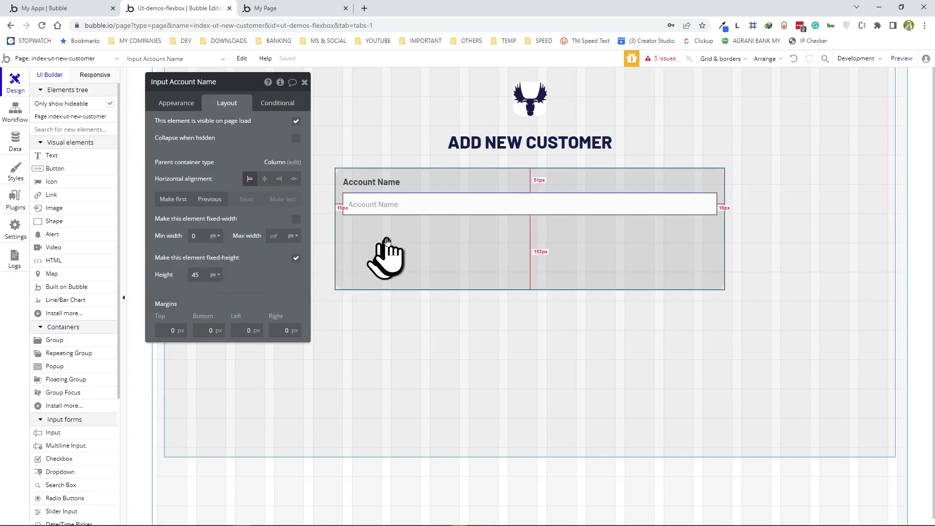
click(412, 248)
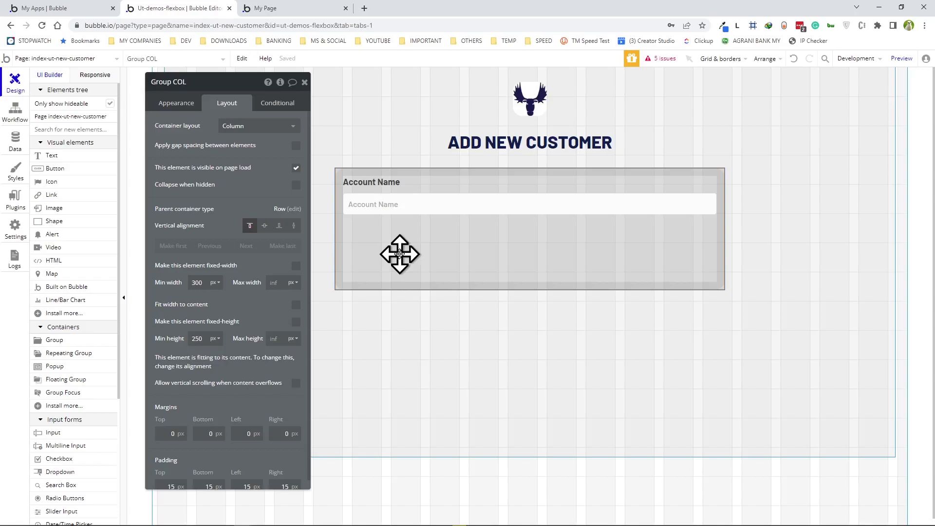
- Duplicate Group COL and change the copy's label and input placeholder to Contact Name
key(ctrl+d)
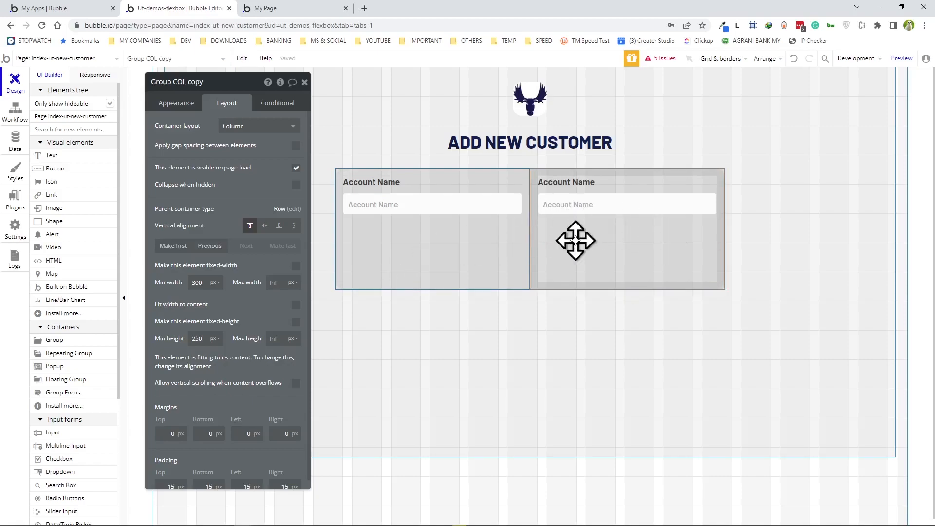
key(ctrl+Tab)
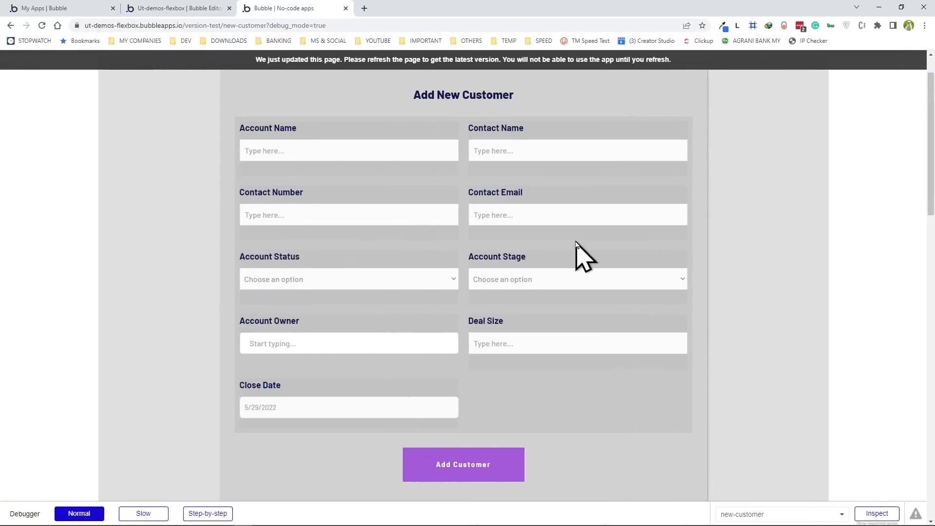
key(ctrl+shift+Tab)
click(565, 182)
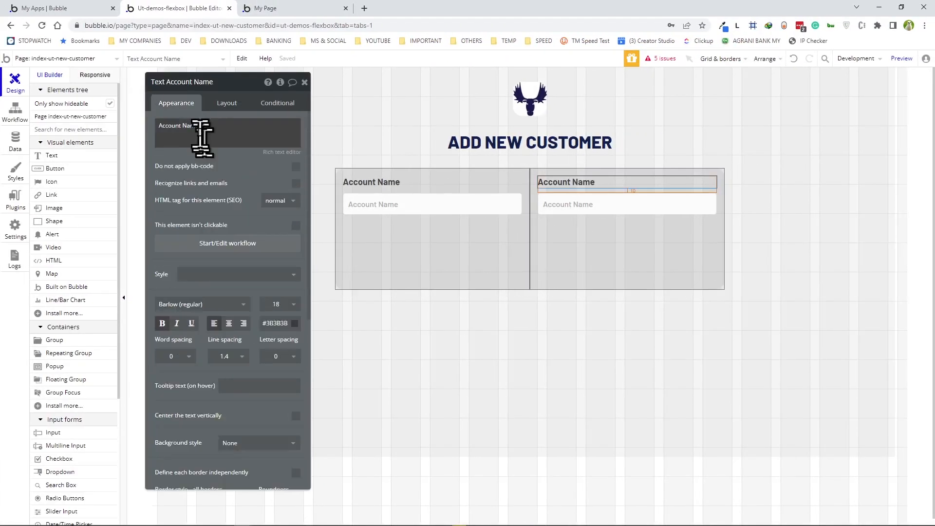
triple_click(198, 127)
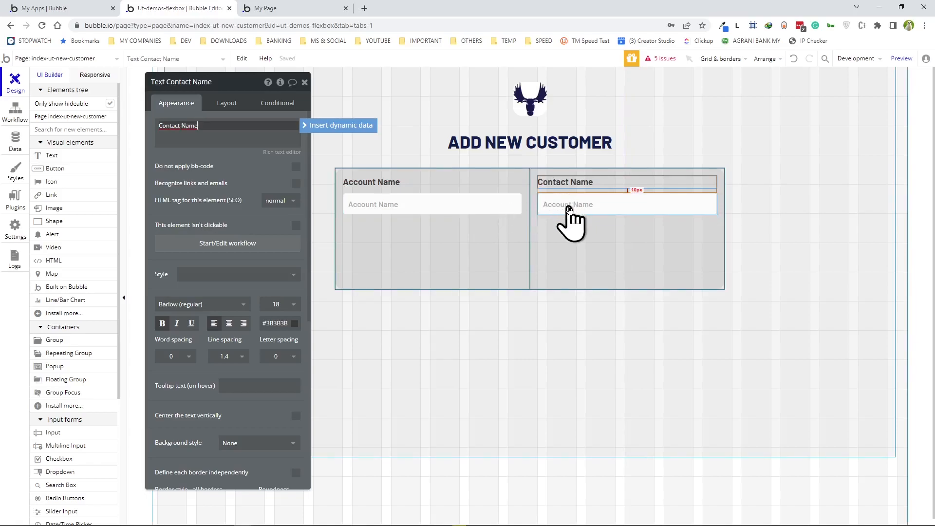
click(570, 209)
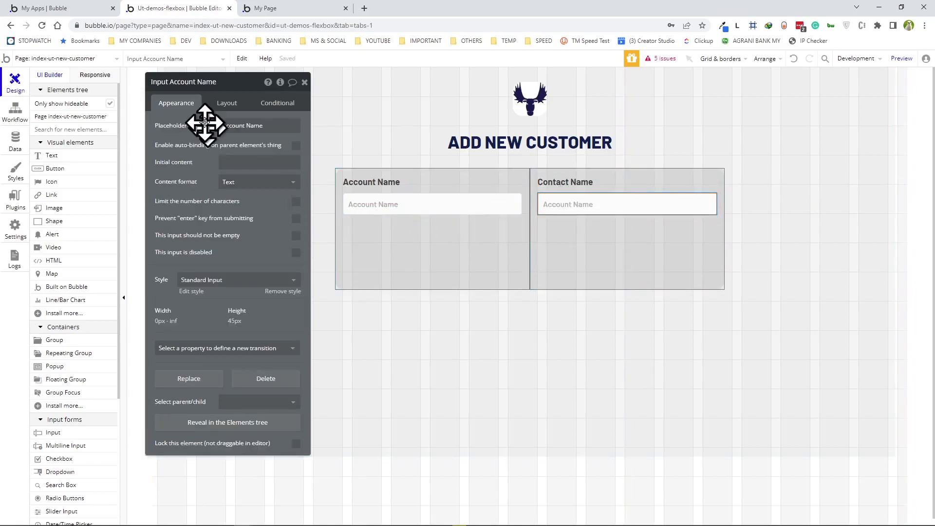
click(272, 126)
text(Contact Name)
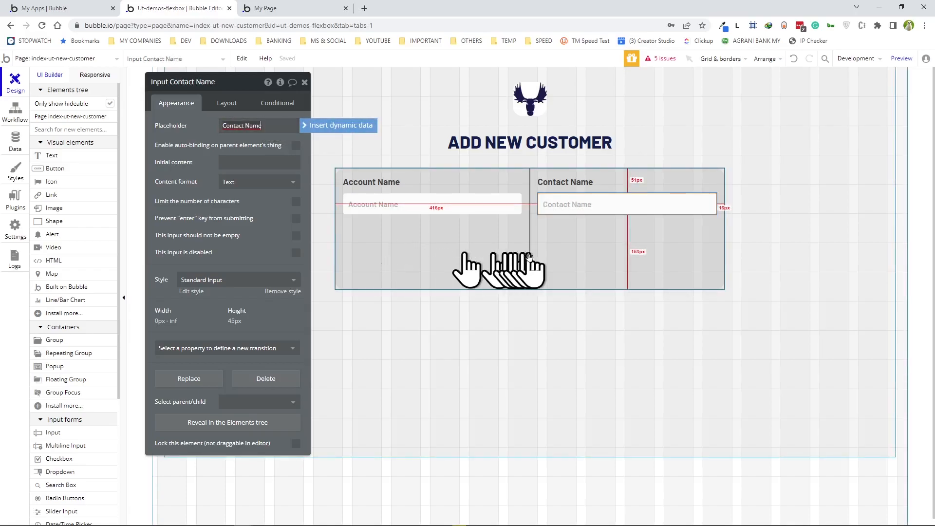
- Compare the two side-by-side columns against the form in the preview
click(415, 260)
click(609, 258)
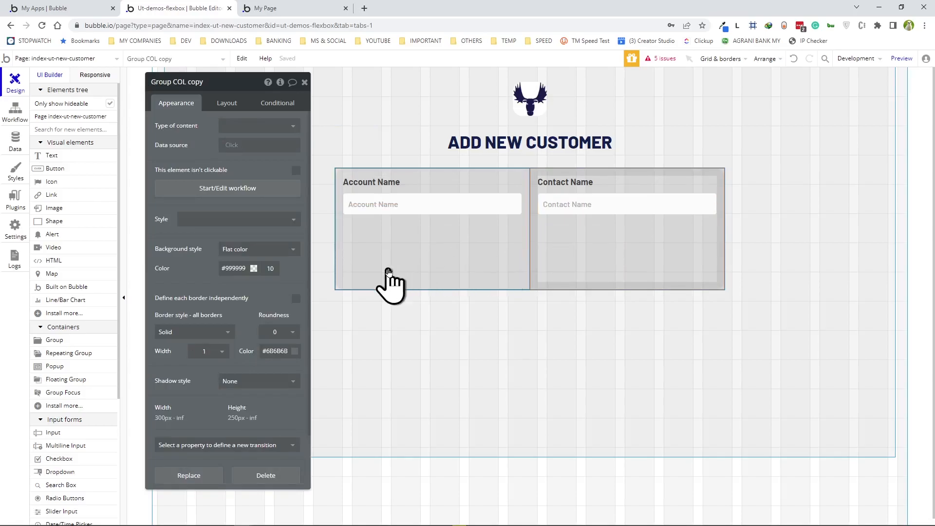
click(403, 258)
key(ctrl+Tab)
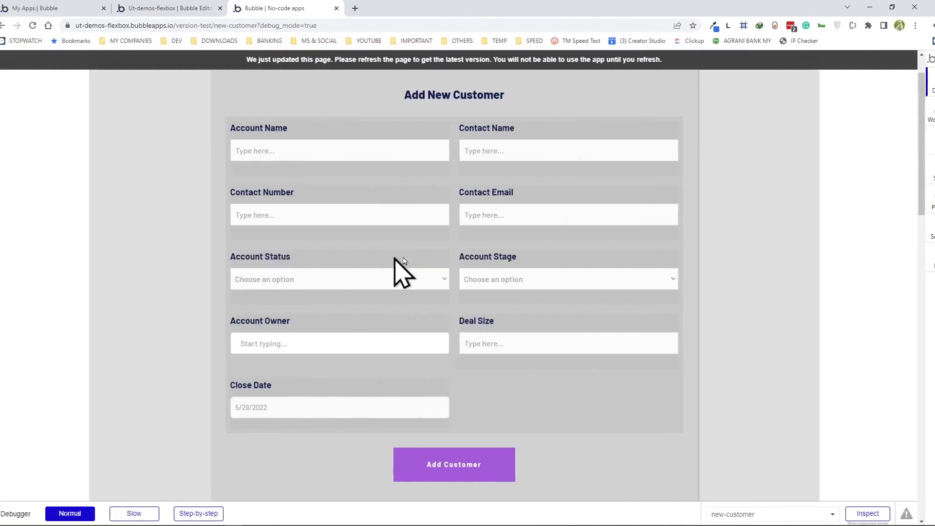
click(326, 156)
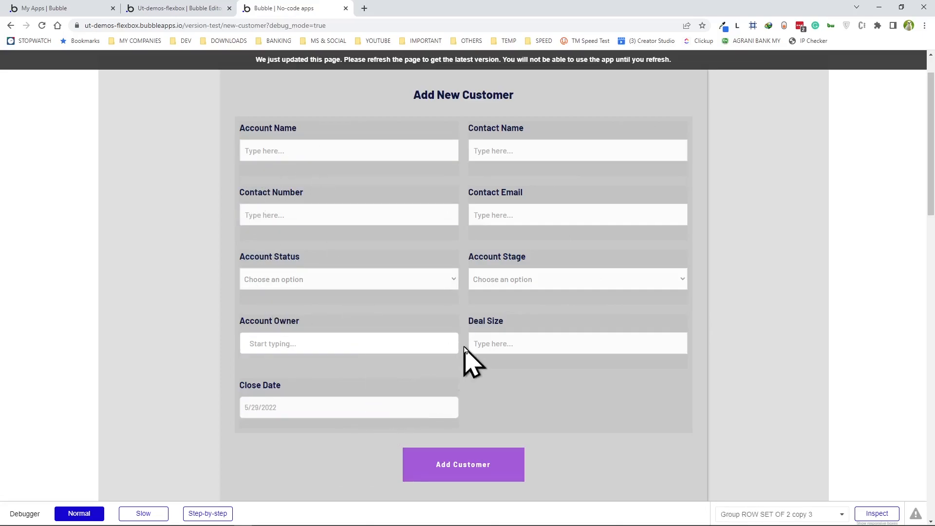
key(ctrl+shift+Tab)
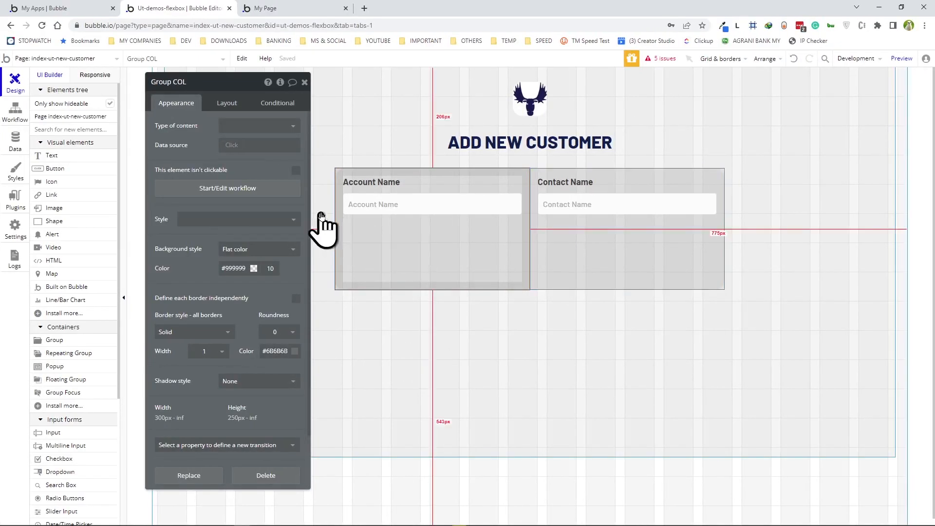
- Set the column groups' minimum height to 0 and Group ROW's minimum height to 150
click(218, 103)
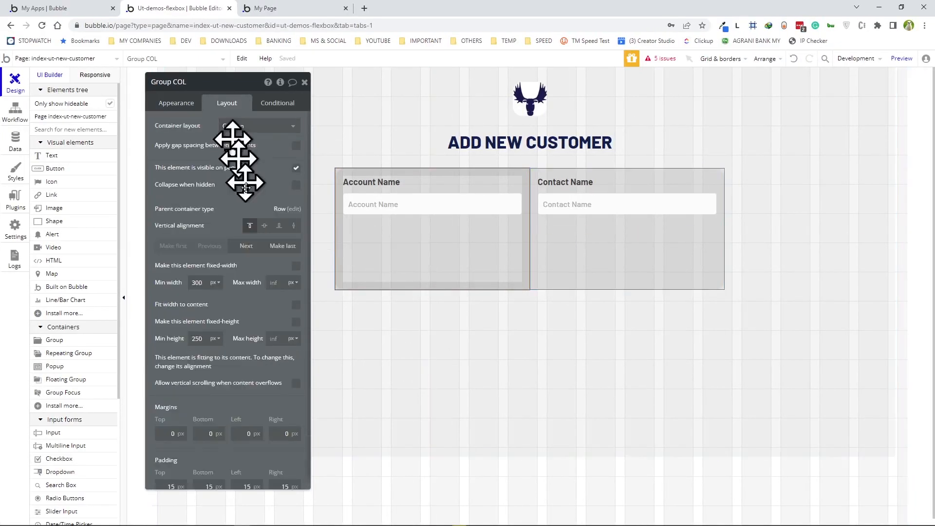
click(203, 338)
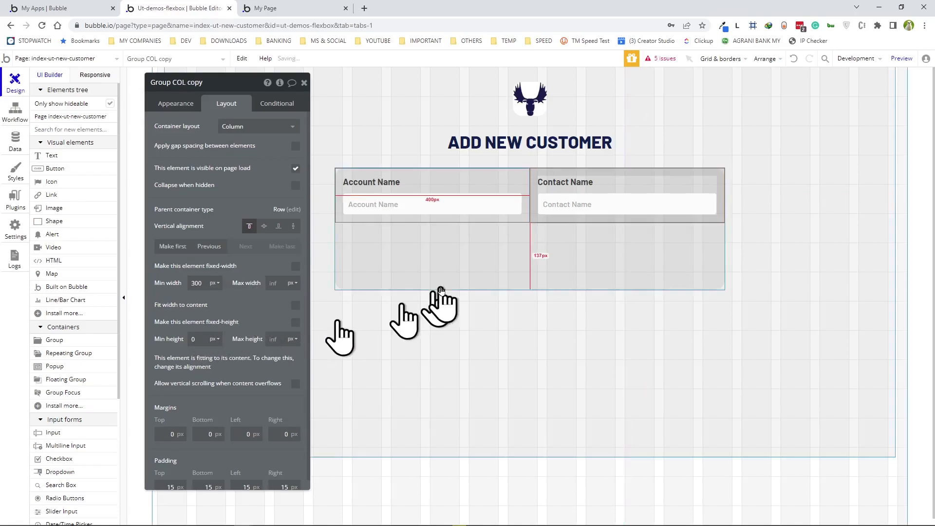
click(452, 251)
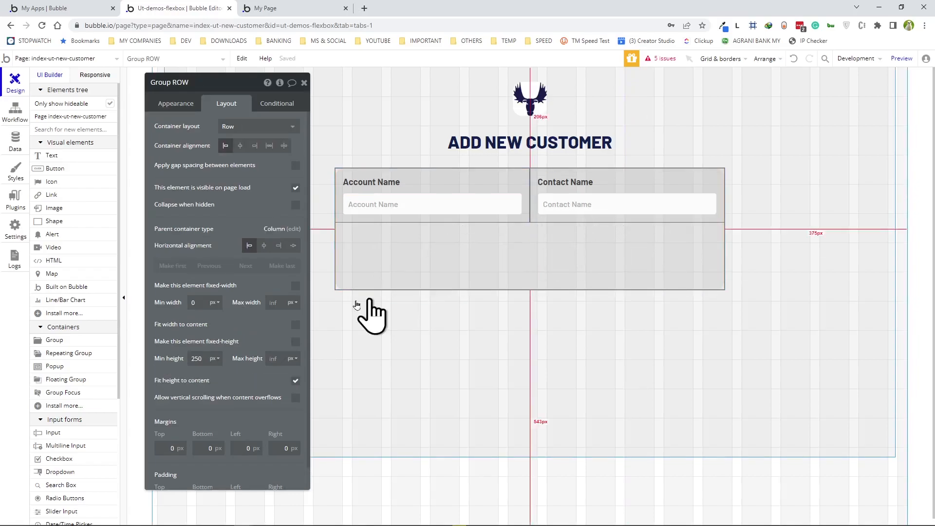
click(195, 359)
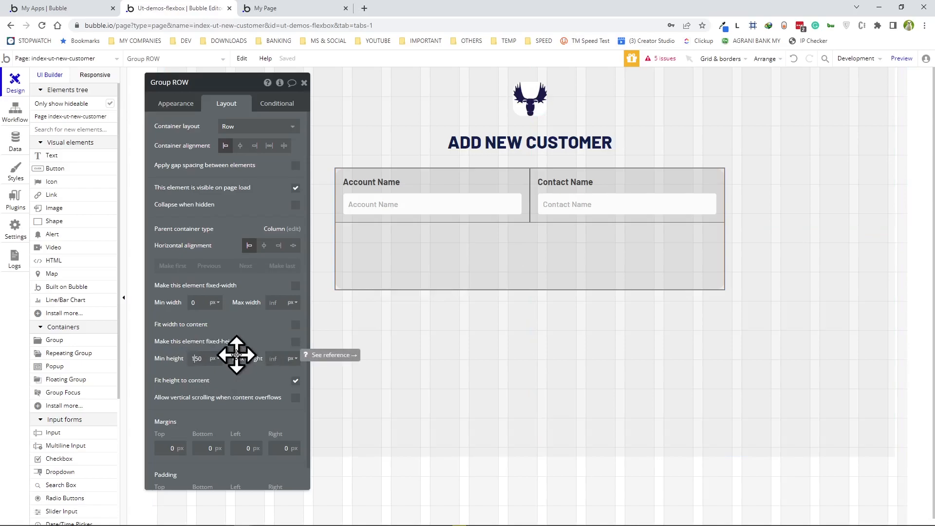
text(1)
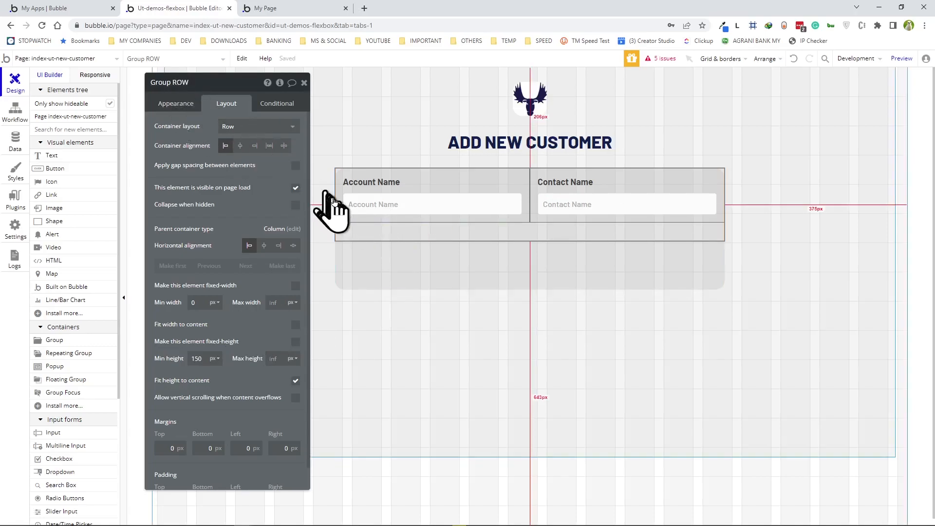
click(344, 220)
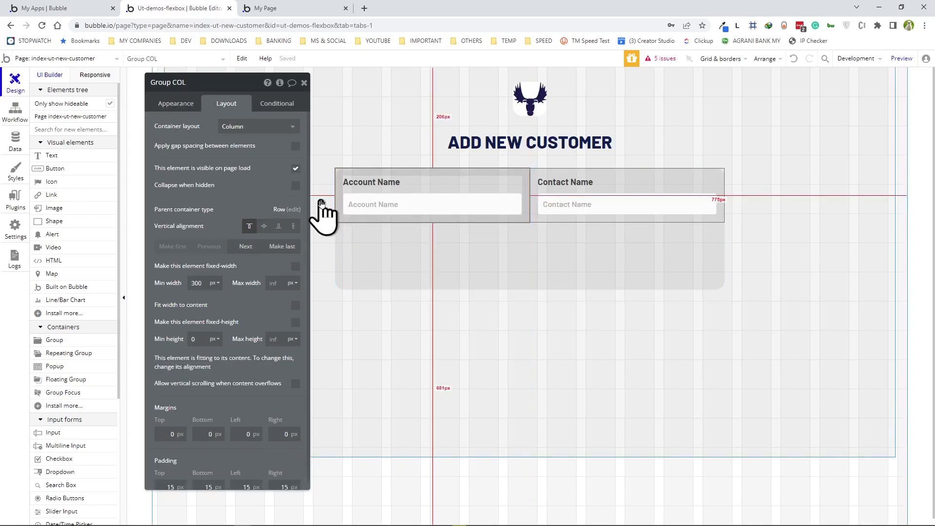
click(455, 236)
mouse_move(455, 233)
mouse_down()
mouse_move(417, 234)
mouse_move(557, 224)
mouse_move(560, 203)
mouse_move(525, 251)
mouse_move(423, 250)
mouse_move(350, 234)
mouse_move(511, 195)
mouse_move(473, 233)
mouse_up()
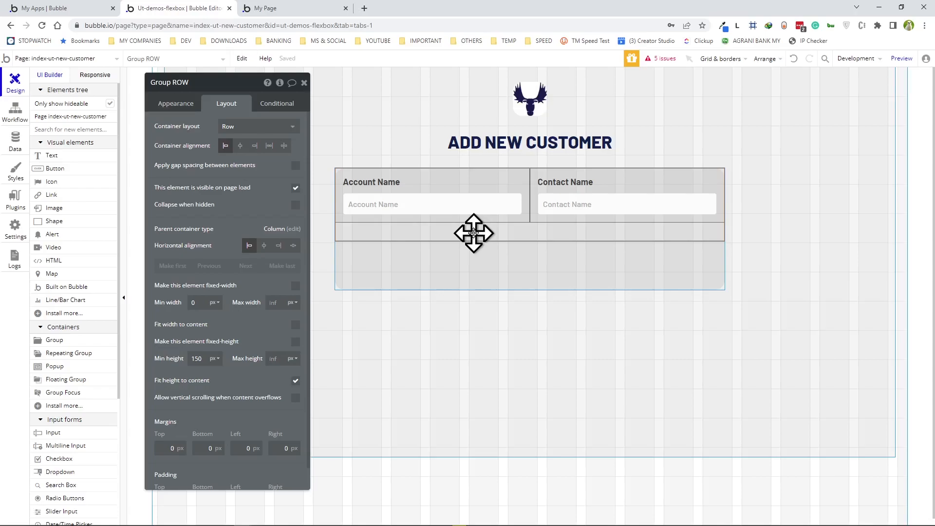
- Duplicate the name row four times and check the five-row form in the preview
key(ctrl+d)
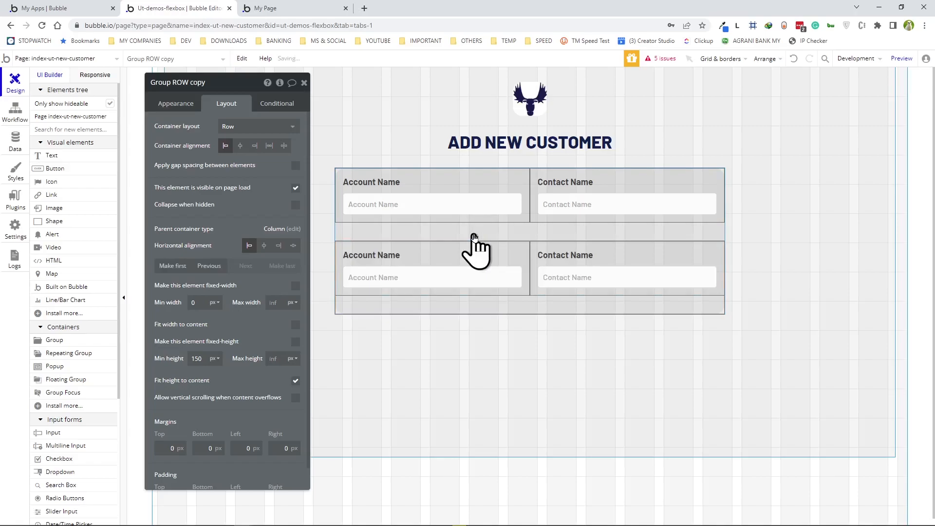
key(ctrl+d)
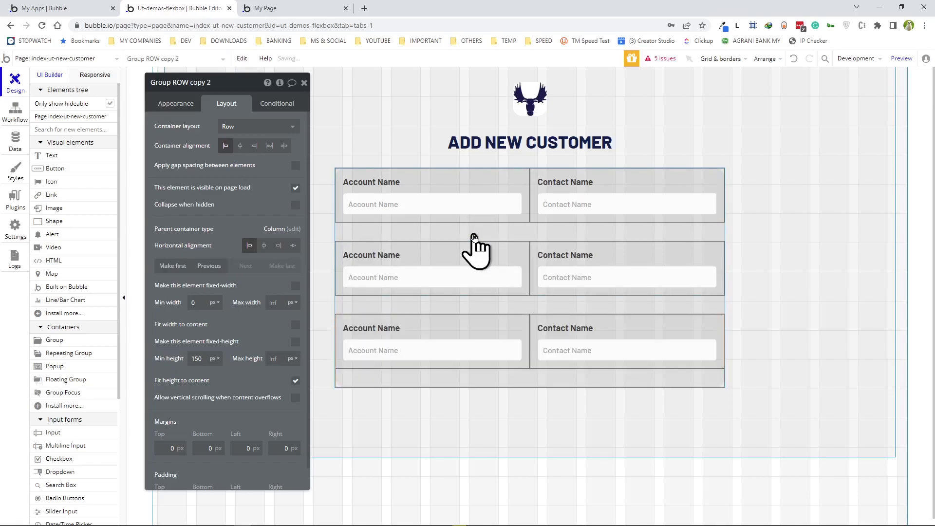
key(ctrl+d)
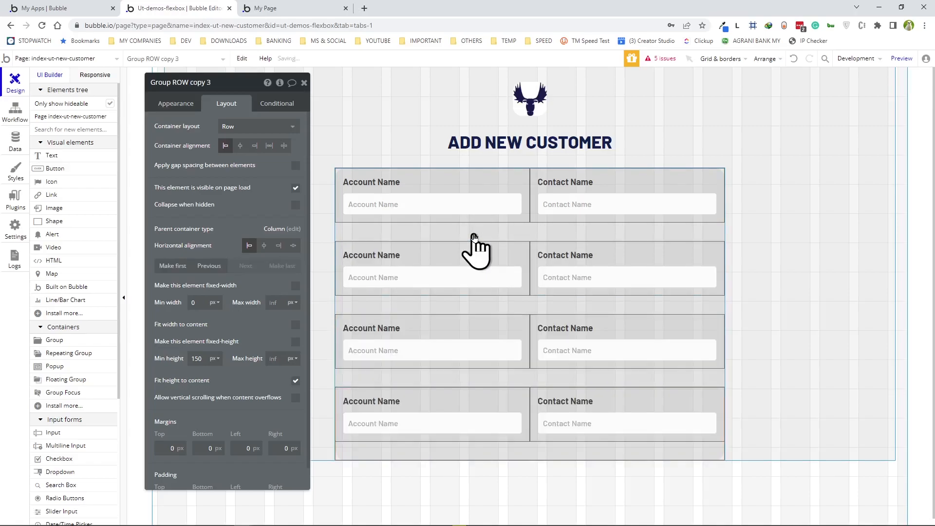
key(ctrl+d)
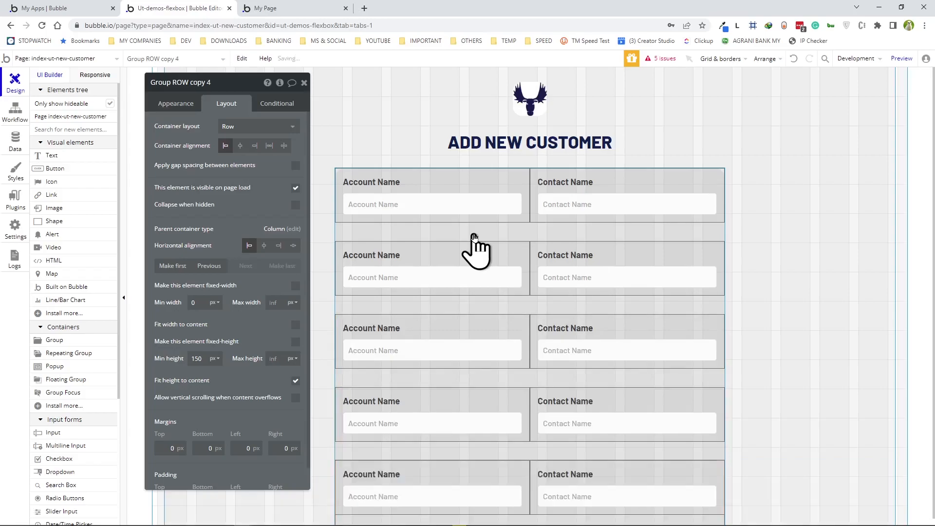
scroll(532, 192, down, 1)
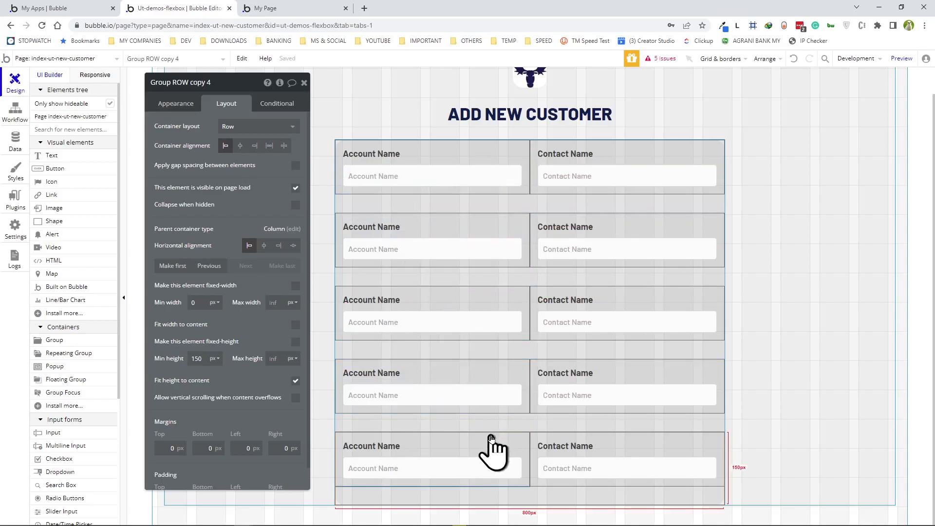
key(ctrl+Tab)
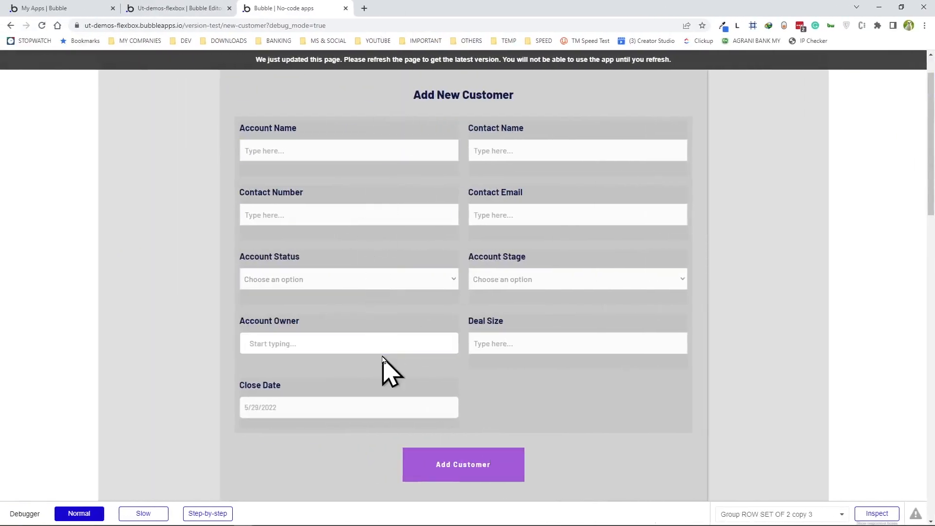
click(361, 347)
key(ctrl+shift+Tab)
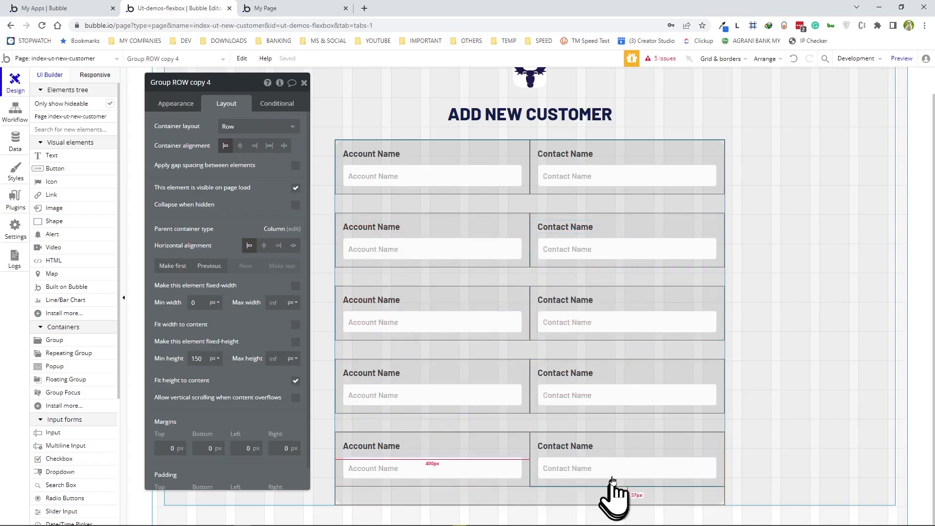
- Delete the Contact Name label and input from the last row
click(591, 447)
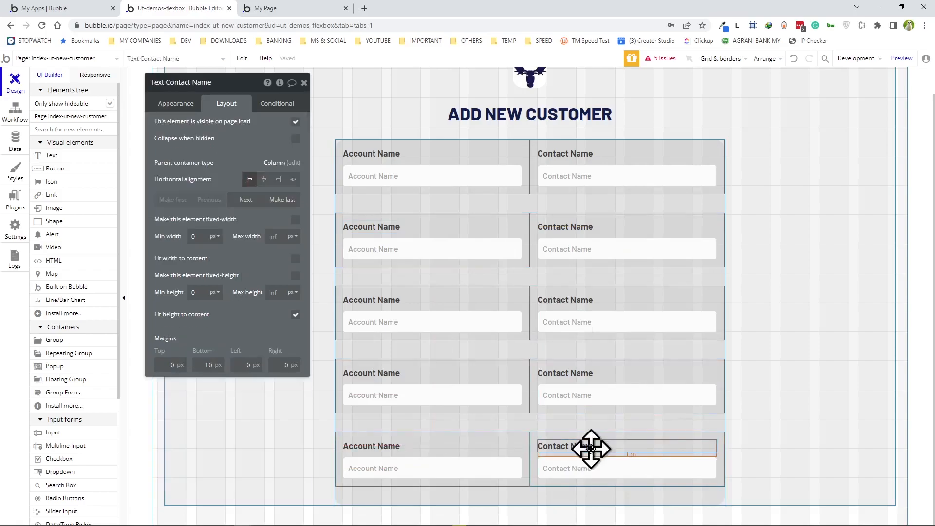
key(Delete)
click(592, 453)
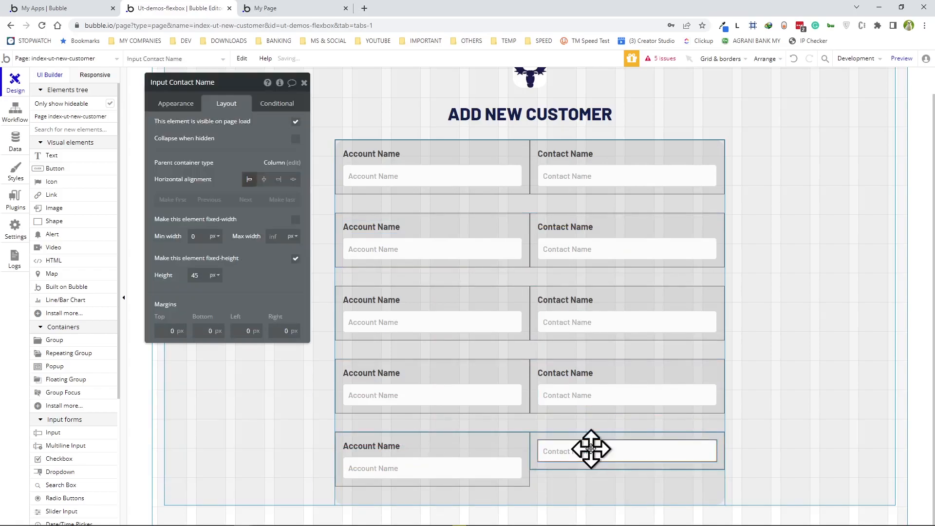
key(Delete)
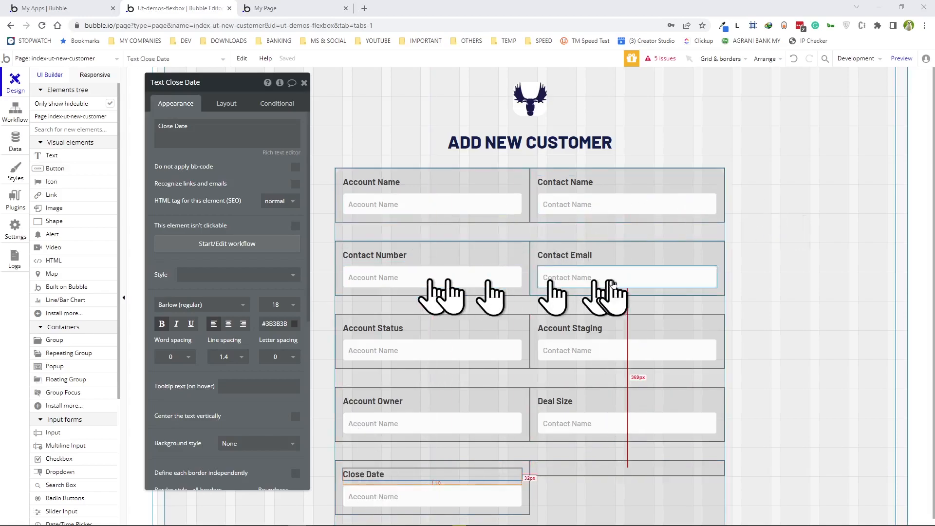
- Set the Contact Number input's content format to US Phone
click(439, 273)
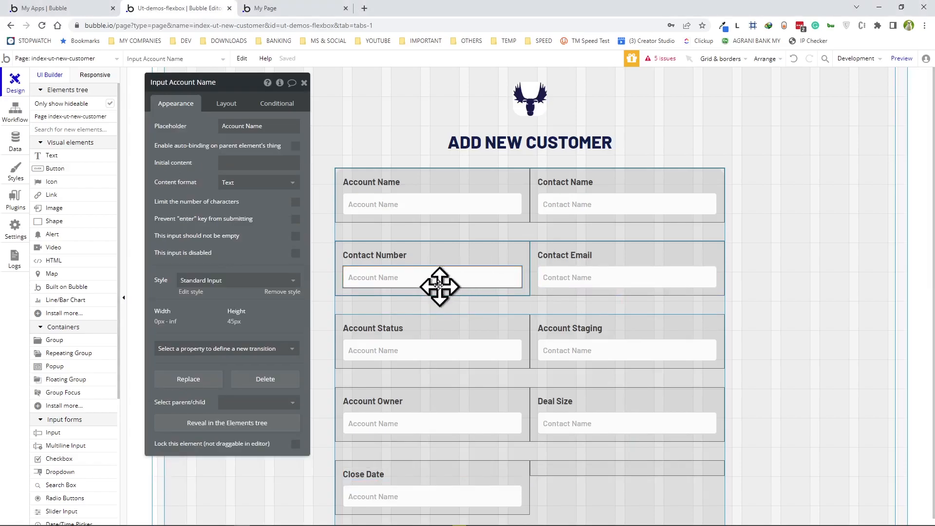
click(254, 182)
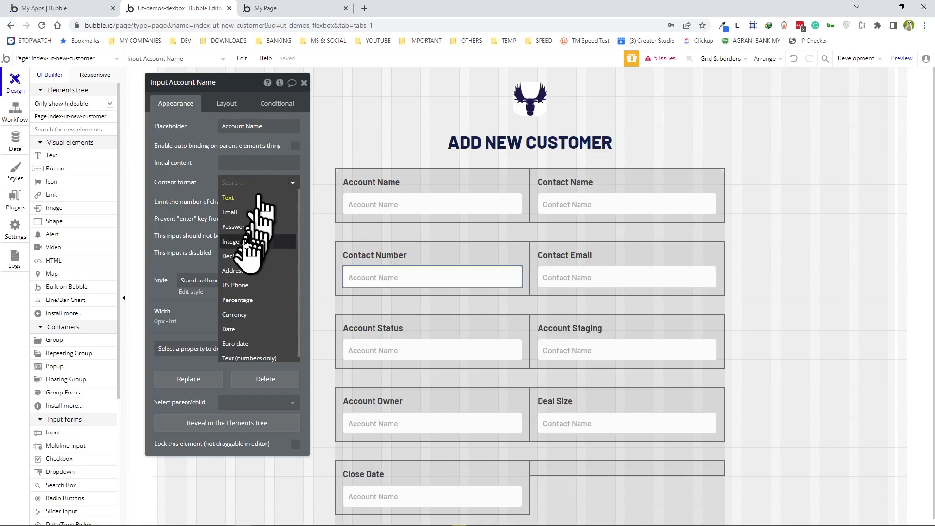
click(254, 287)
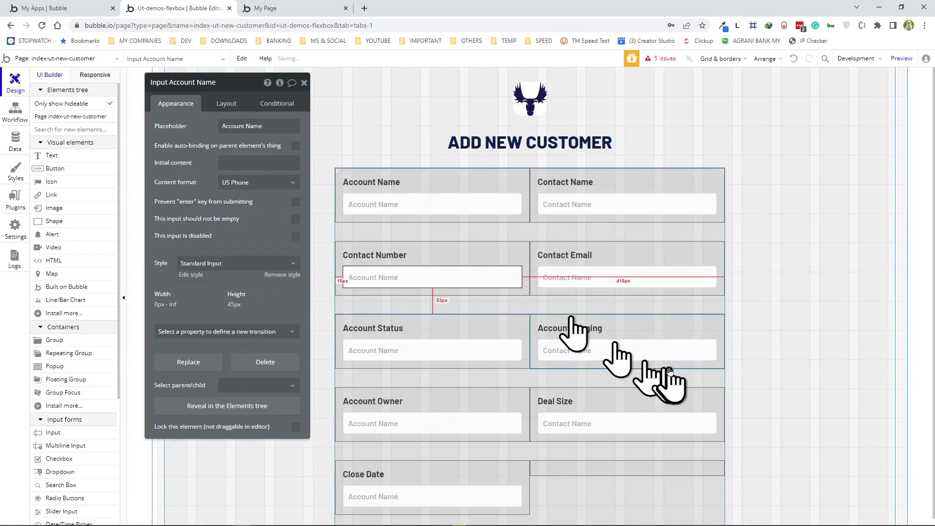
- Set the Contact Email input's content format to Email
click(596, 276)
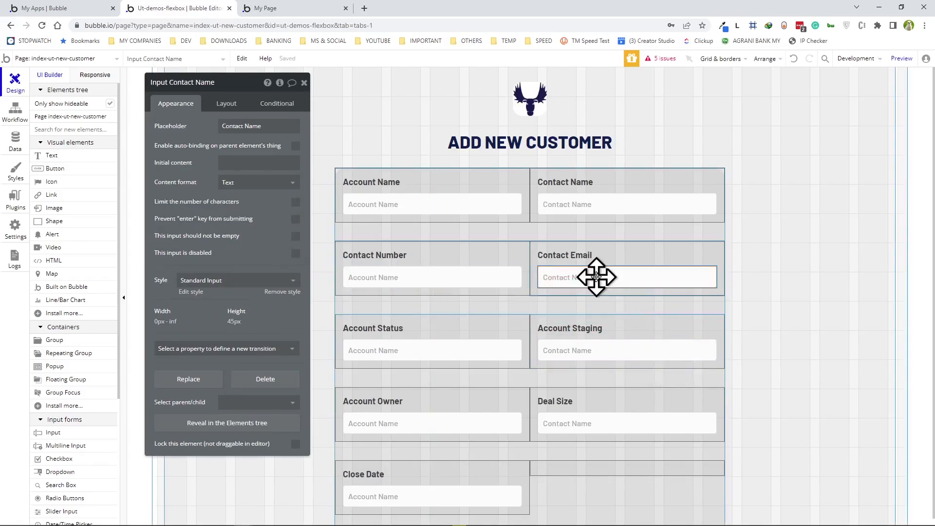
click(249, 183)
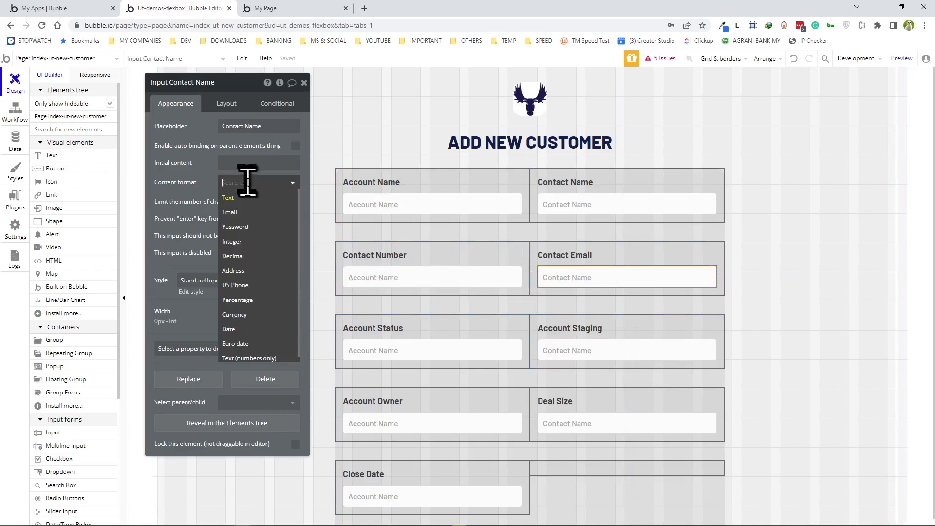
click(244, 212)
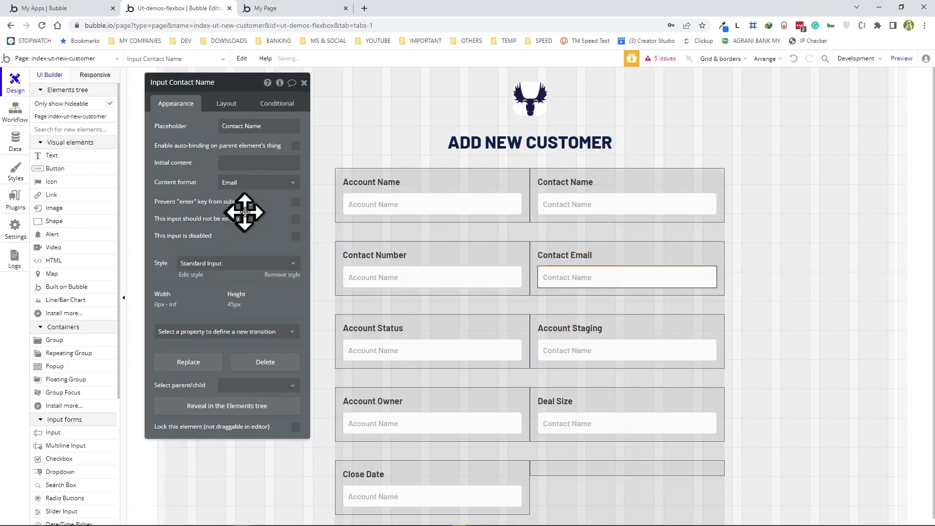
click(438, 352)
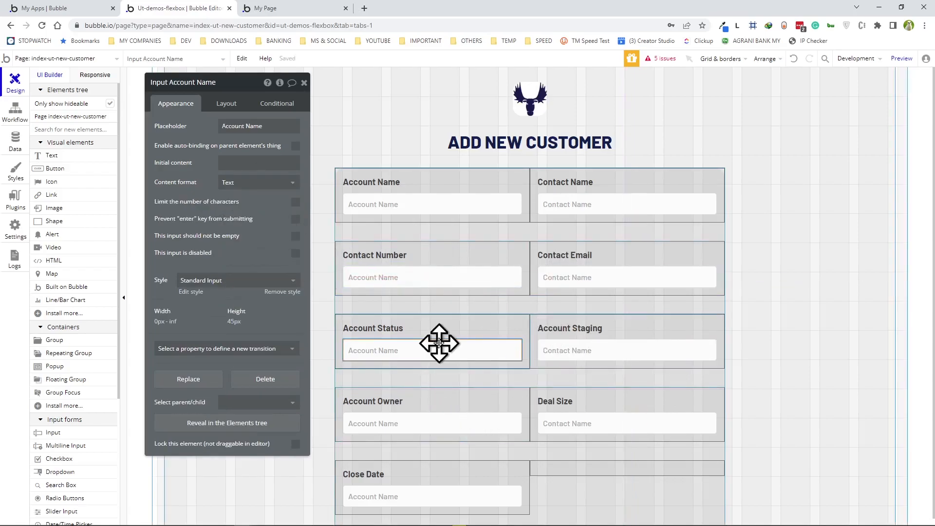
- Put a new Dropdown into the Account Status group in place of the old text input
click(507, 343)
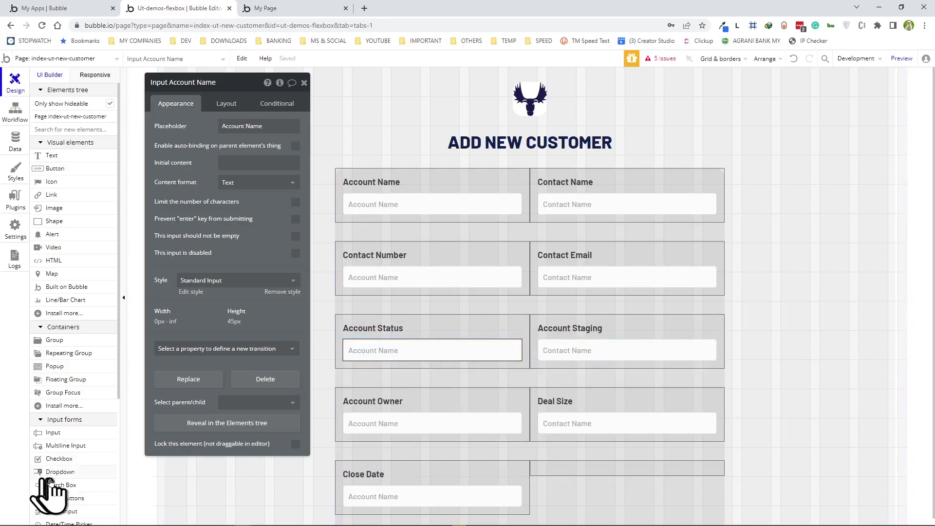
drag(54, 475, 393, 360)
click(465, 341)
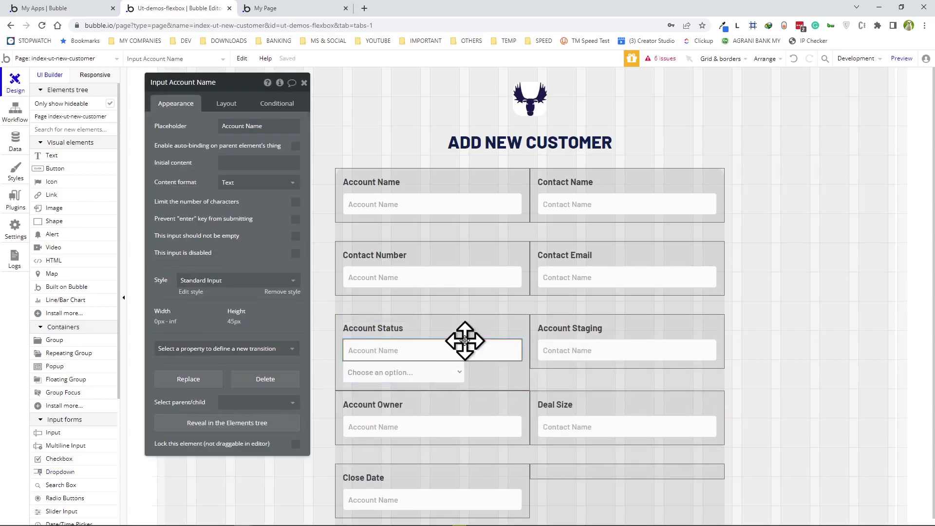
key(Delete)
click(460, 355)
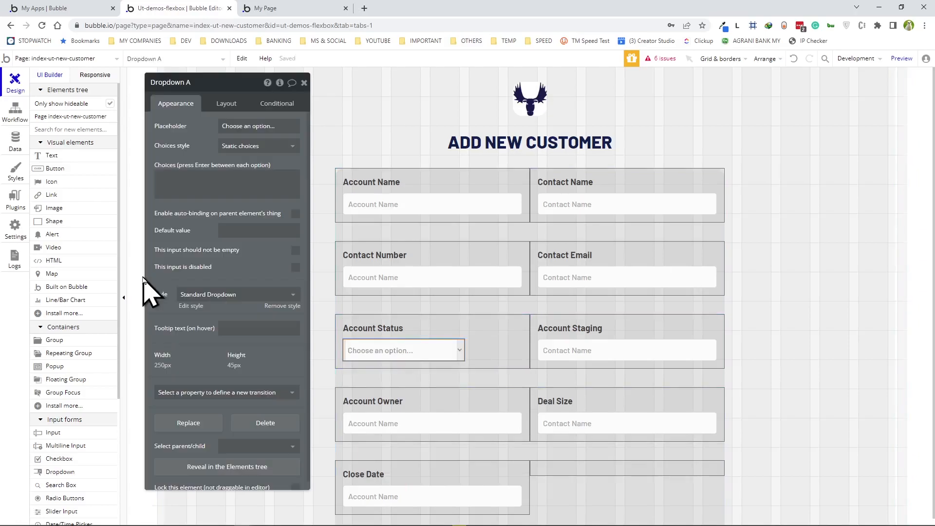
- Make the dropdown list all Customer Status options, captioned by each option's Display
click(253, 152)
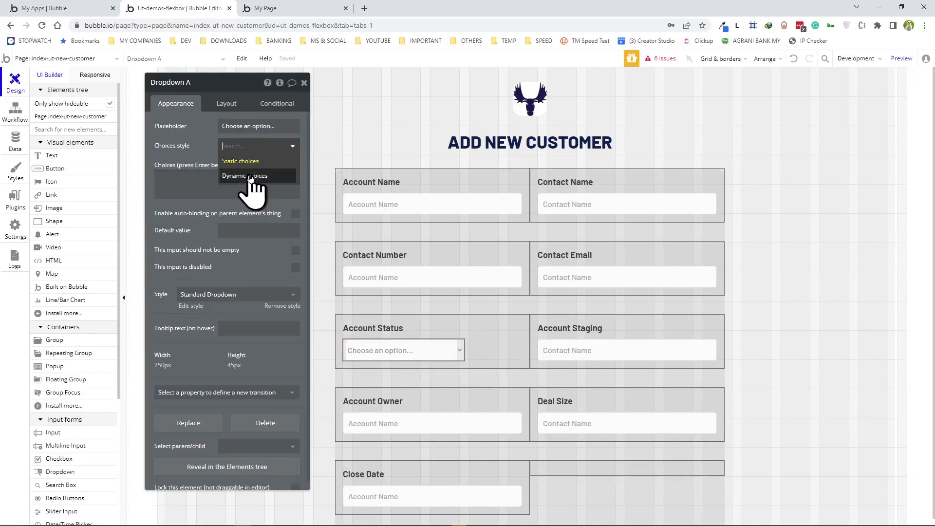
click(250, 174)
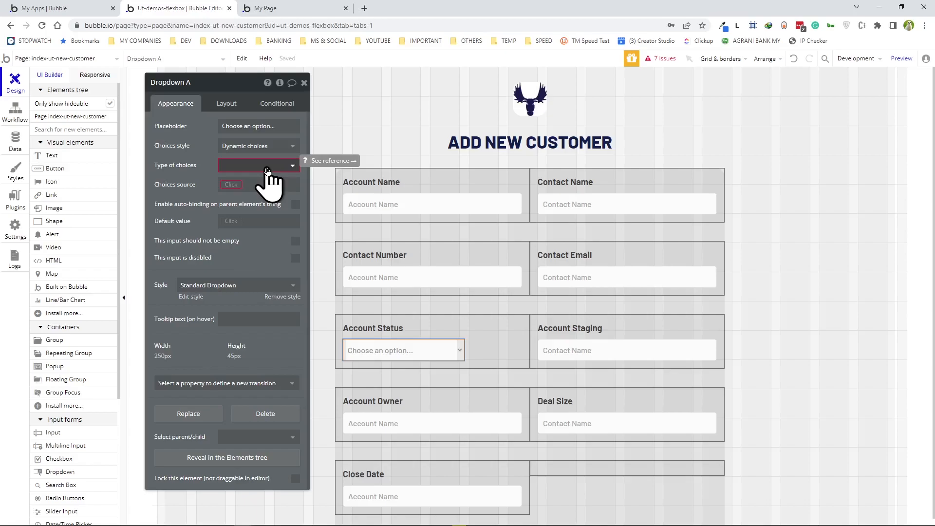
click(267, 167)
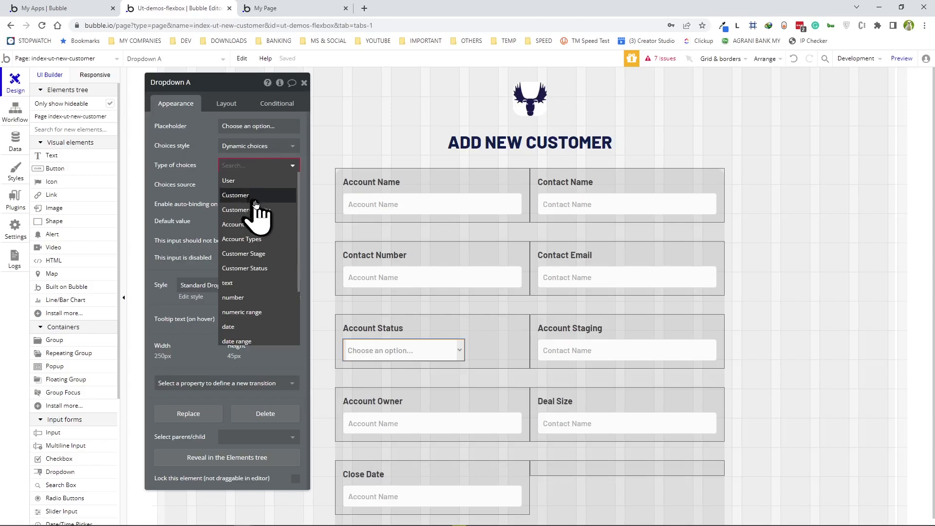
scroll(252, 201, down, 2)
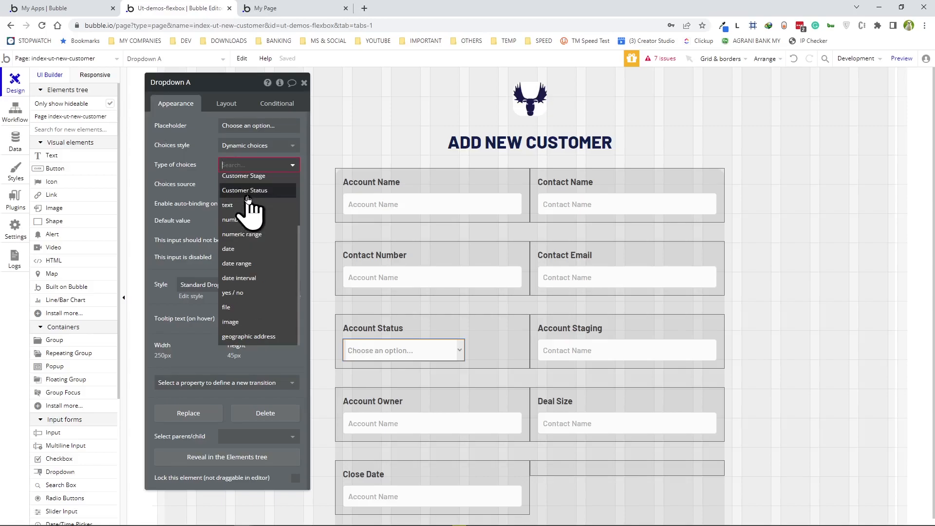
click(248, 195)
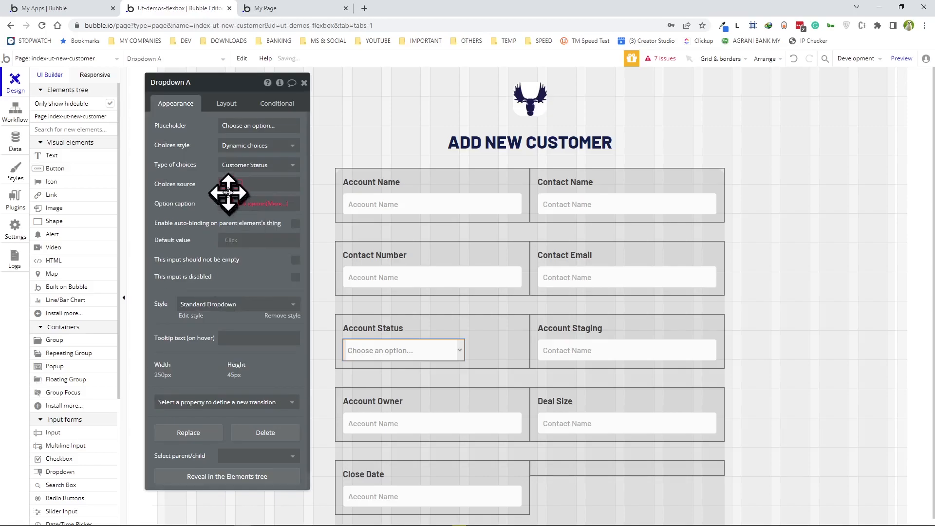
click(229, 185)
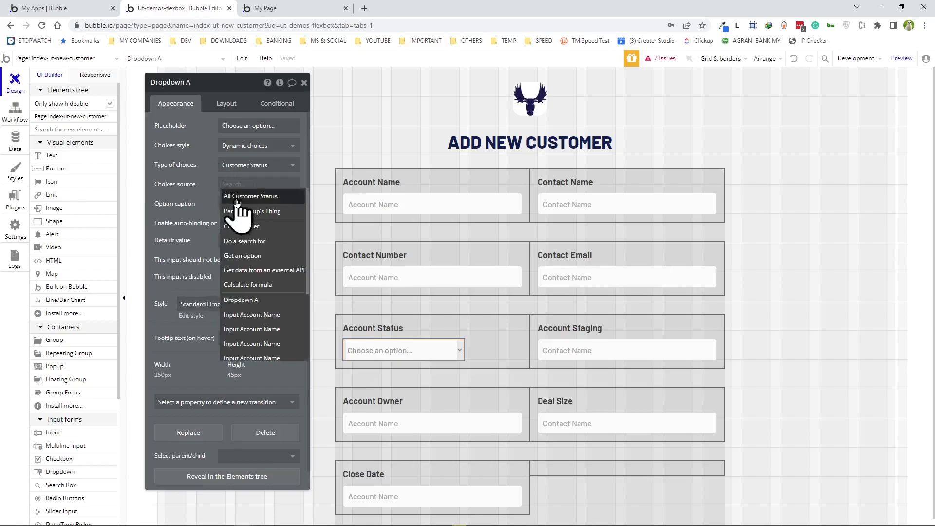
click(236, 197)
click(232, 204)
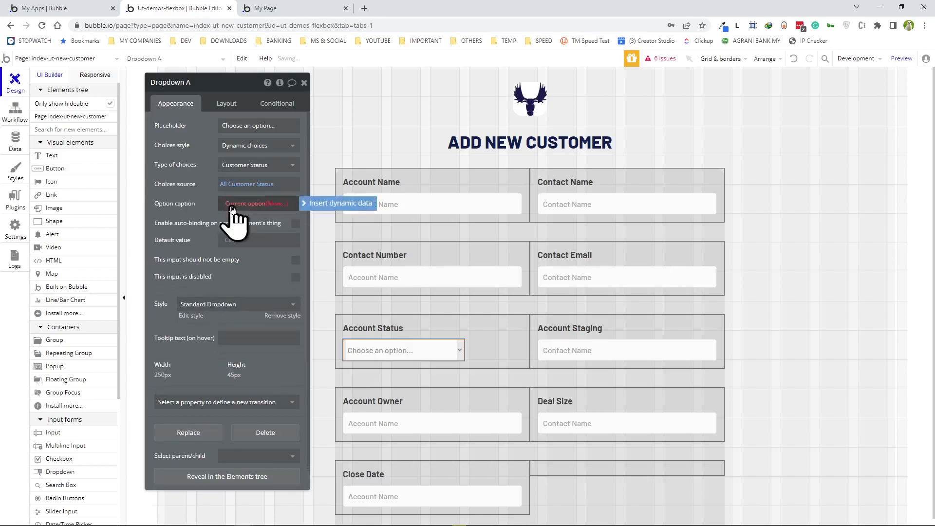
click(245, 239)
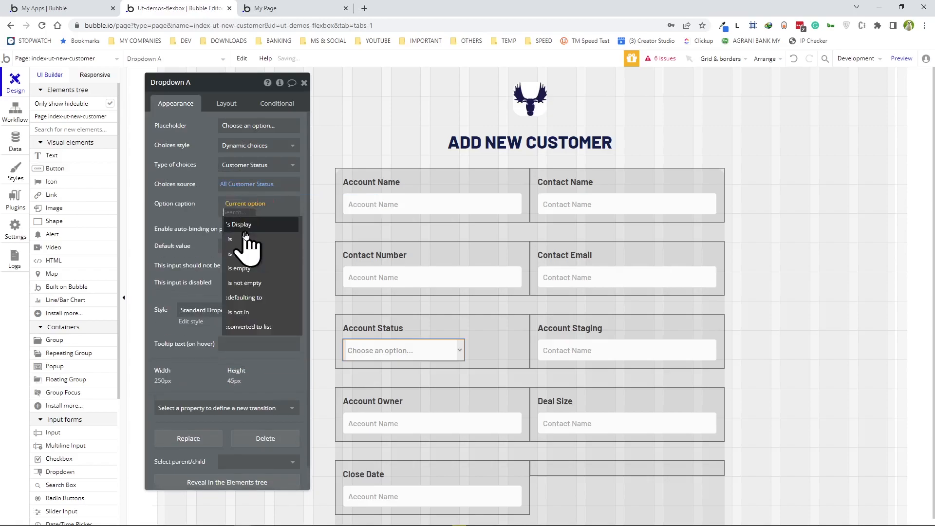
click(240, 225)
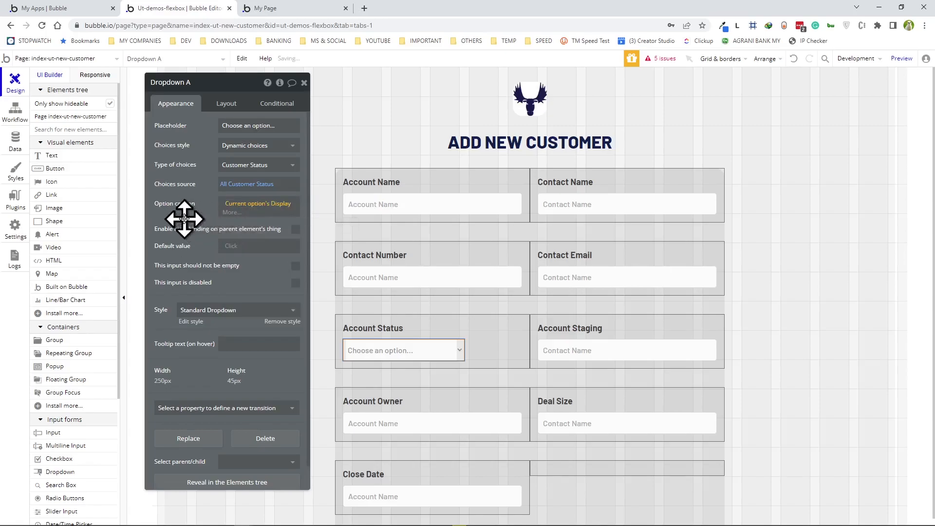
- Rename it 'Dropdown Account Status' and make its width flexible with a 0 px minimum
click(202, 83)
text(ccount Status)
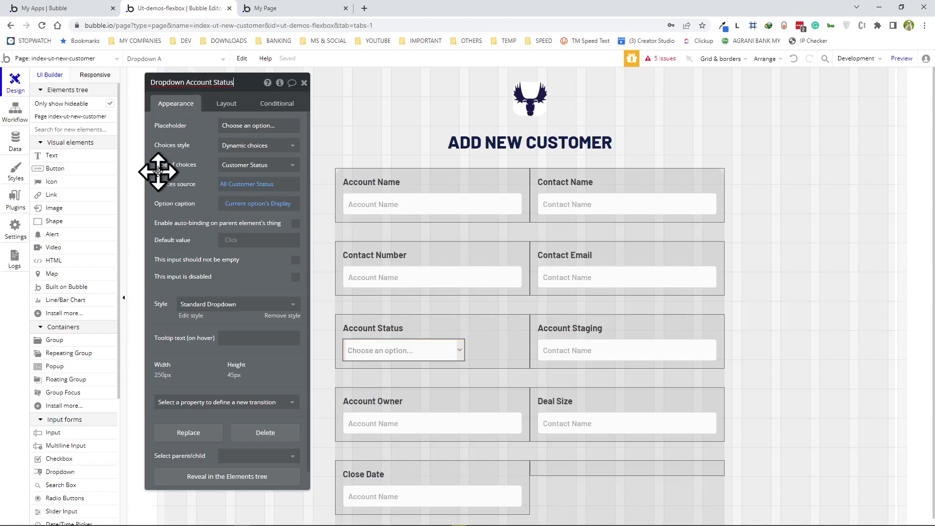
click(227, 103)
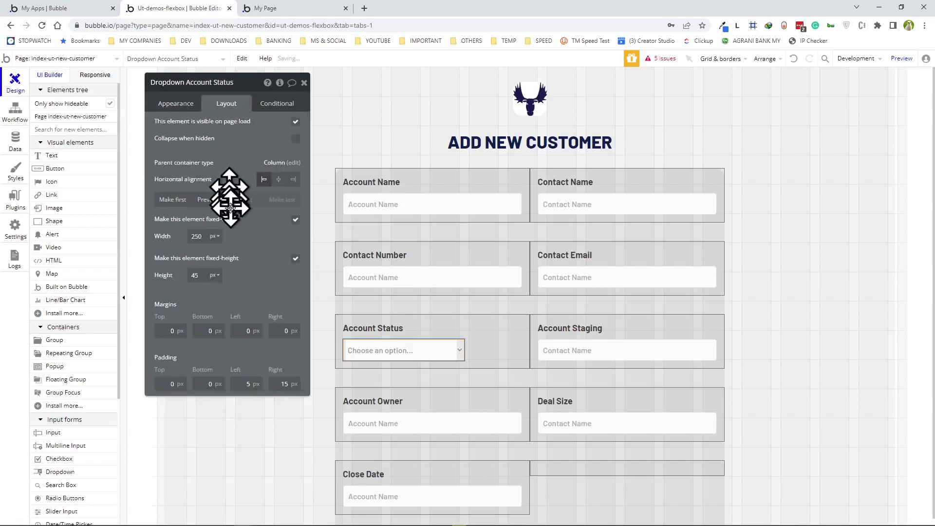
click(295, 222)
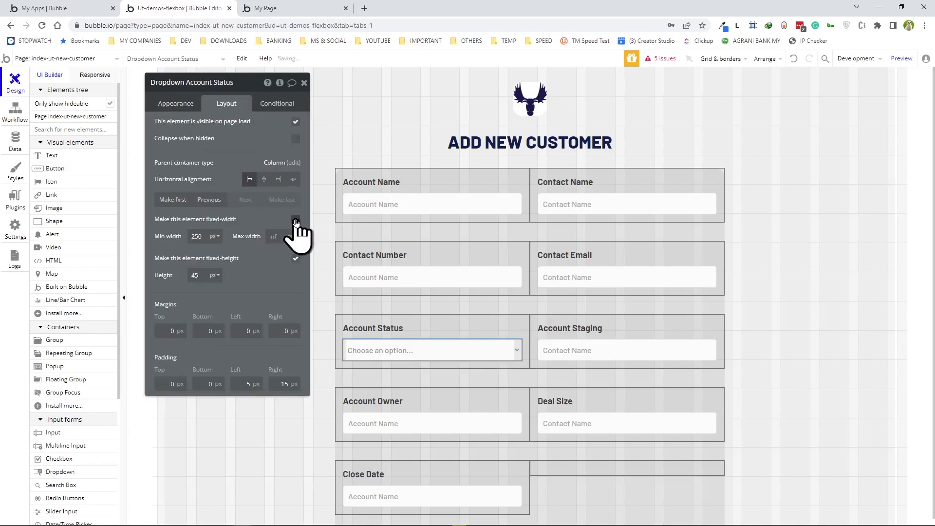
click(198, 237)
key(BackSpace)
key(BackSpace)
key(BackSpace)
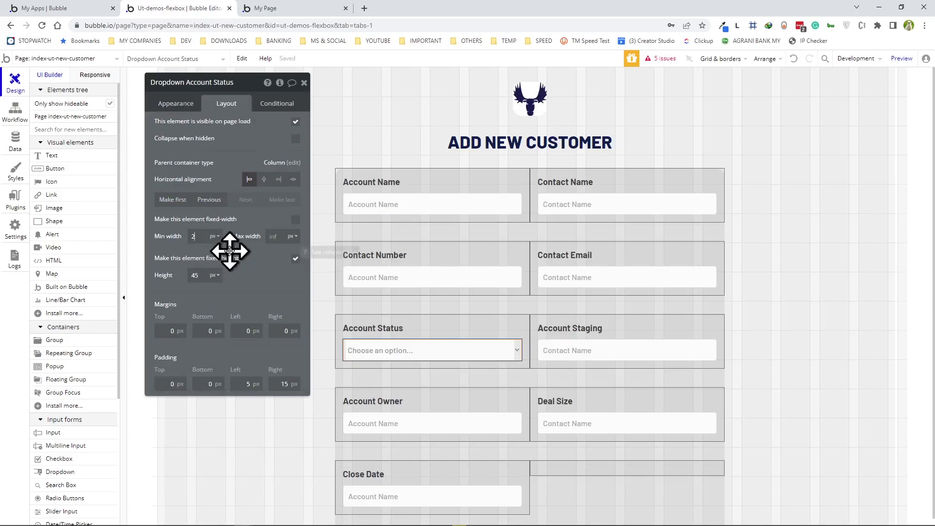
text(0)
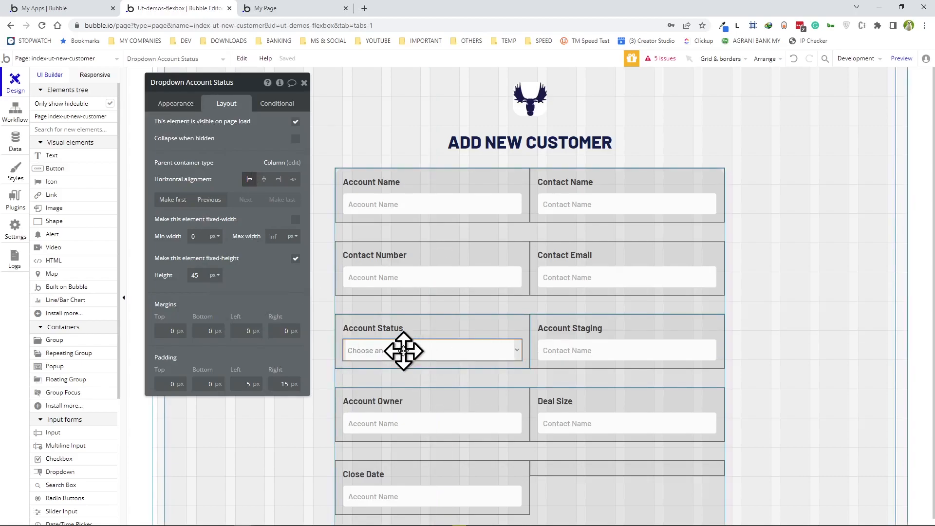
- Place the dropdown in the Account Staging group and delete the stray Contact Name input
click(536, 364)
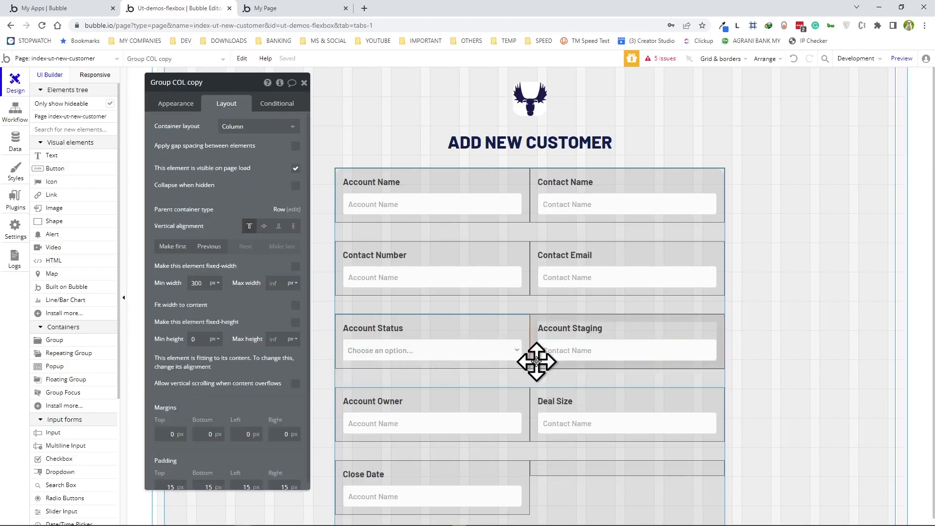
mouse_move(537, 361)
mouse_down()
mouse_move(539, 376)
mouse_move(536, 365)
mouse_up()
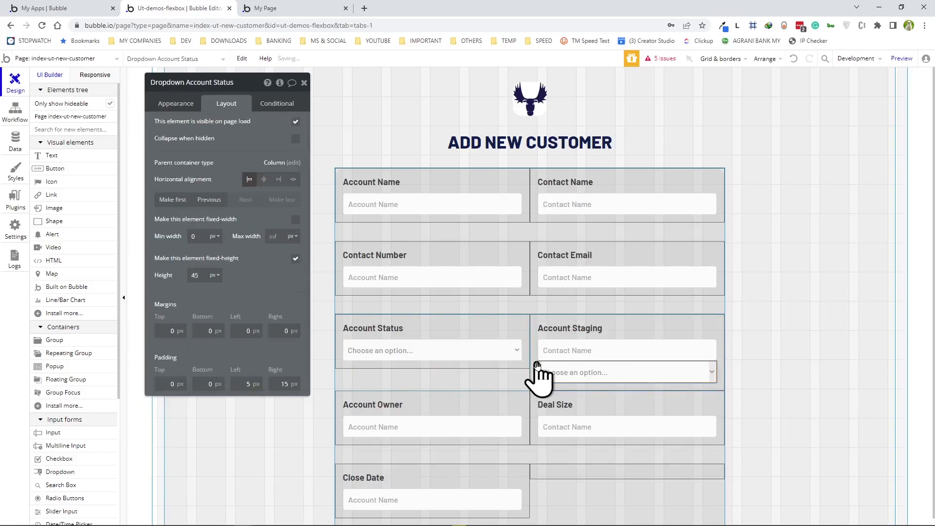
click(587, 344)
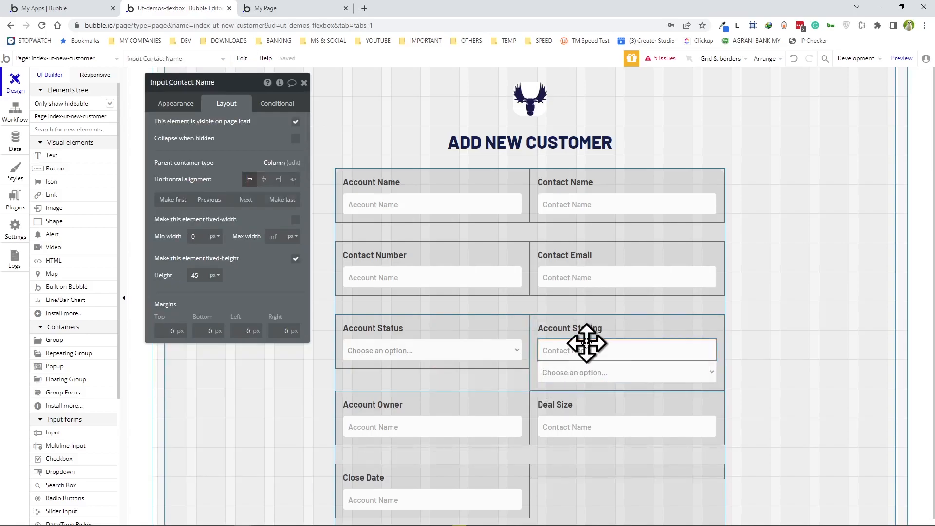
key(Delete)
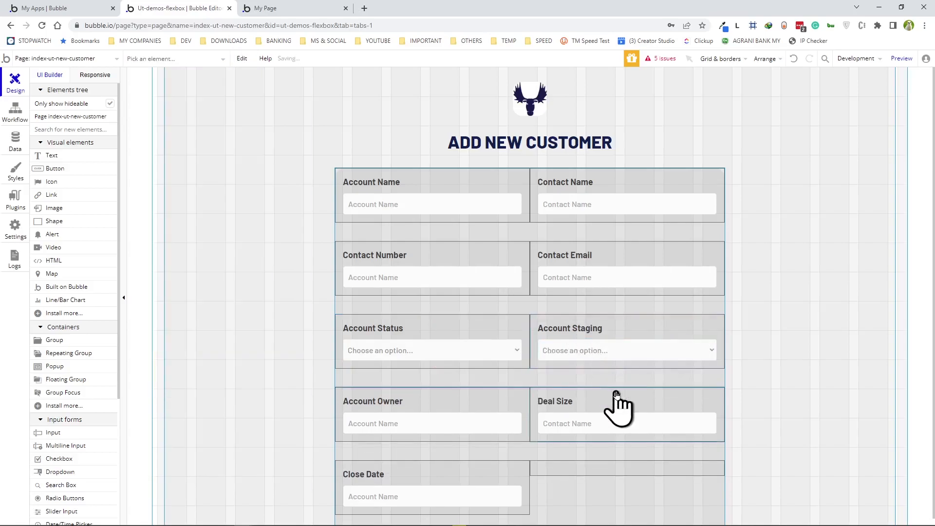
- Set the Account Staging dropdown's choices to All Customer Stage, captioned by Display
click(610, 347)
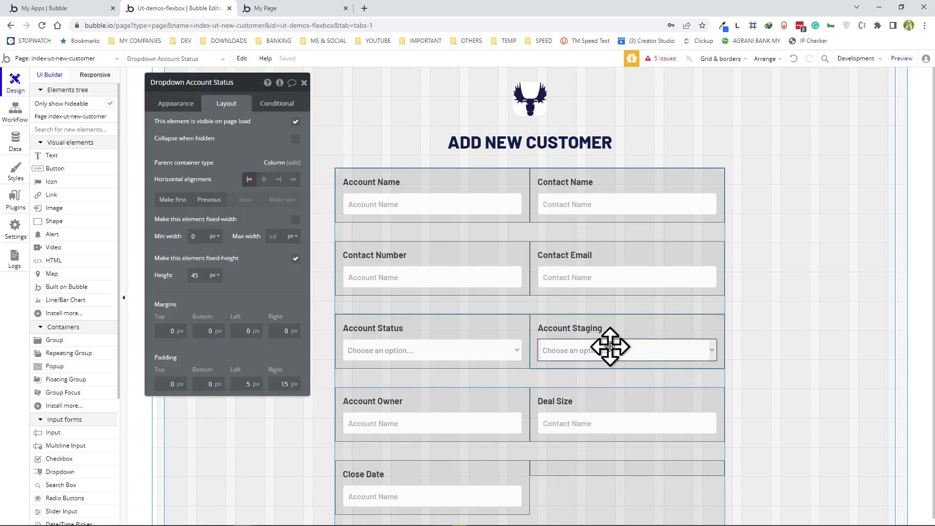
click(169, 100)
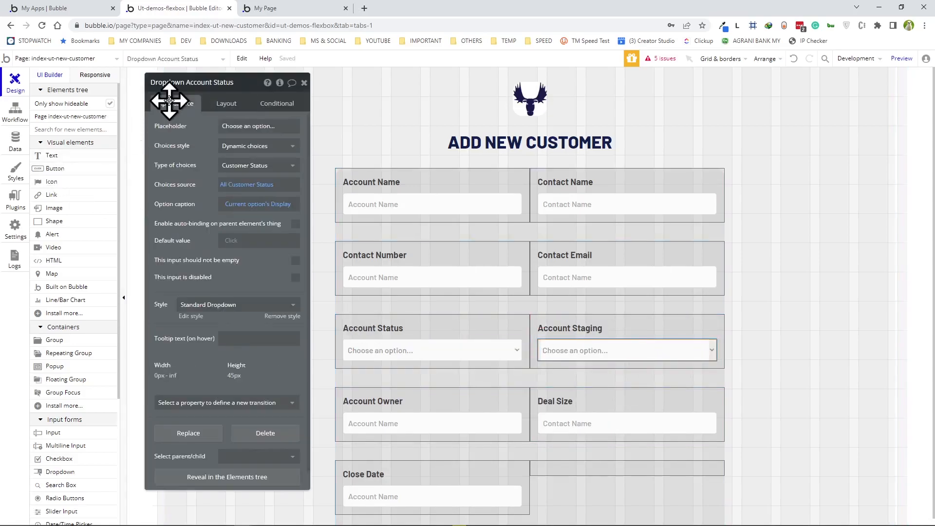
click(271, 166)
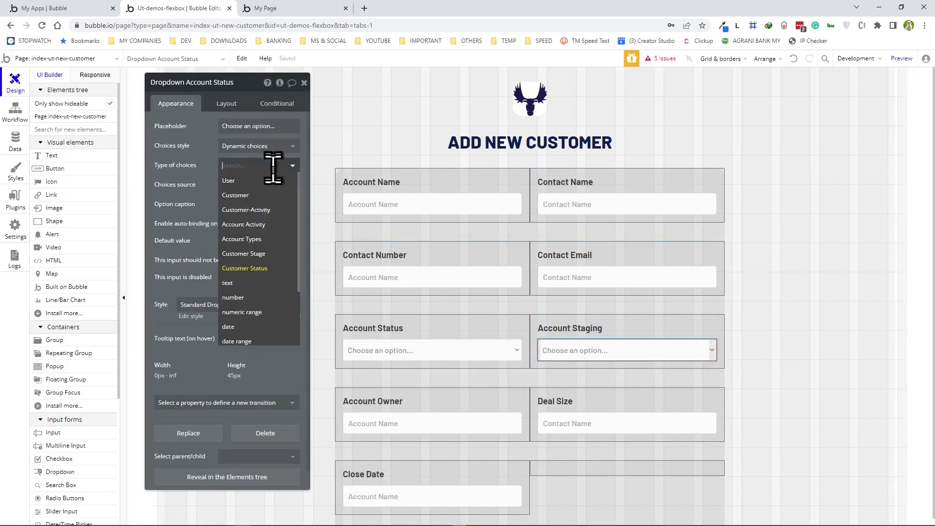
click(253, 255)
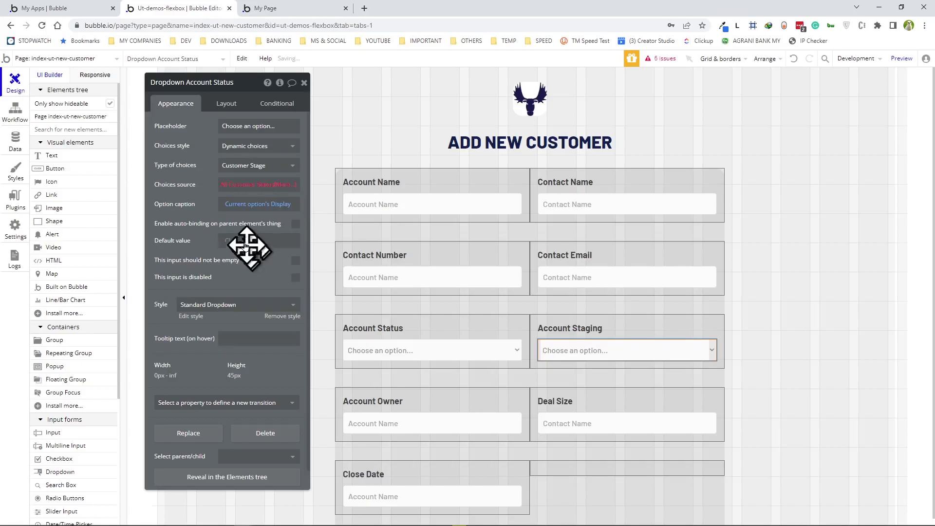
click(237, 186)
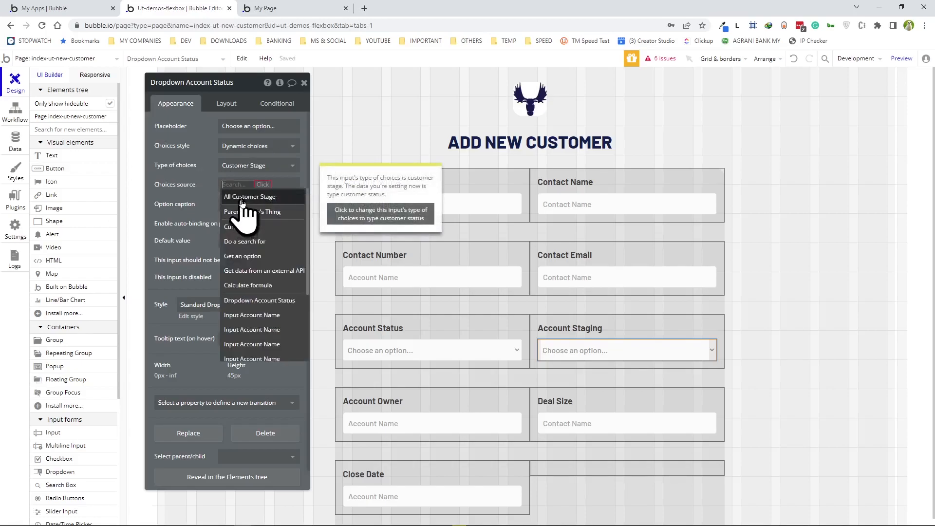
click(237, 197)
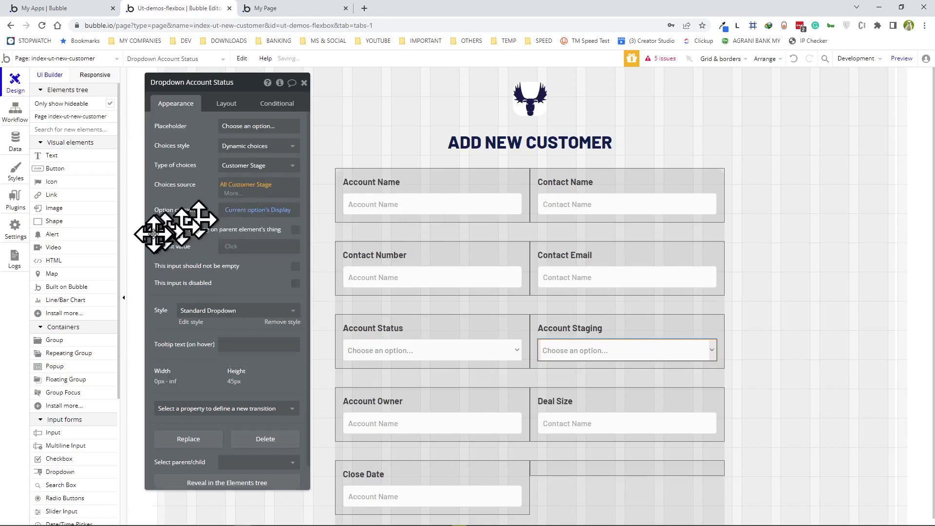
click(236, 212)
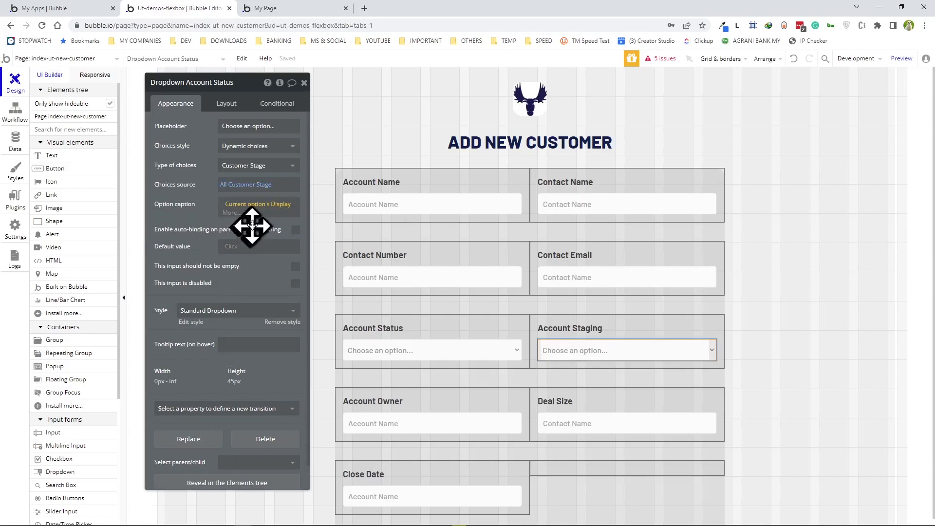
click(205, 216)
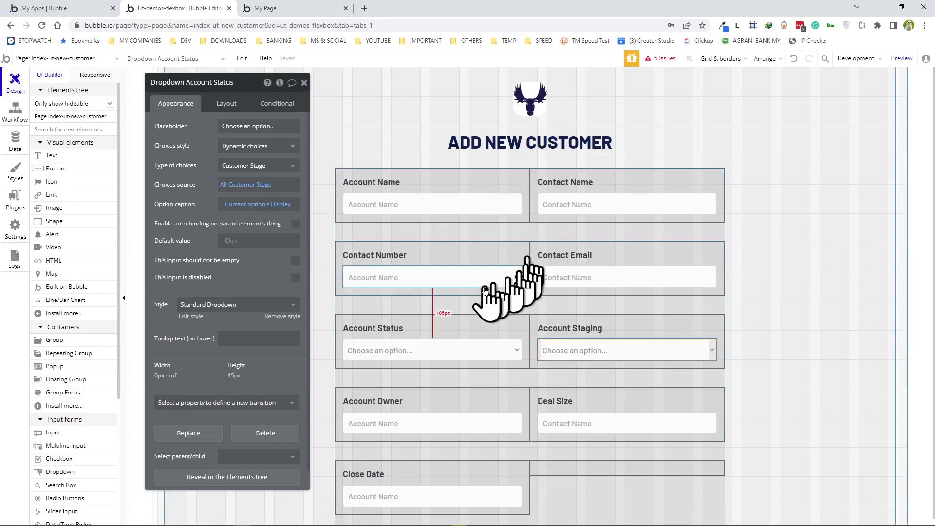
- Preview the page and check the Account Status and Account Staging dropdown options
click(899, 61)
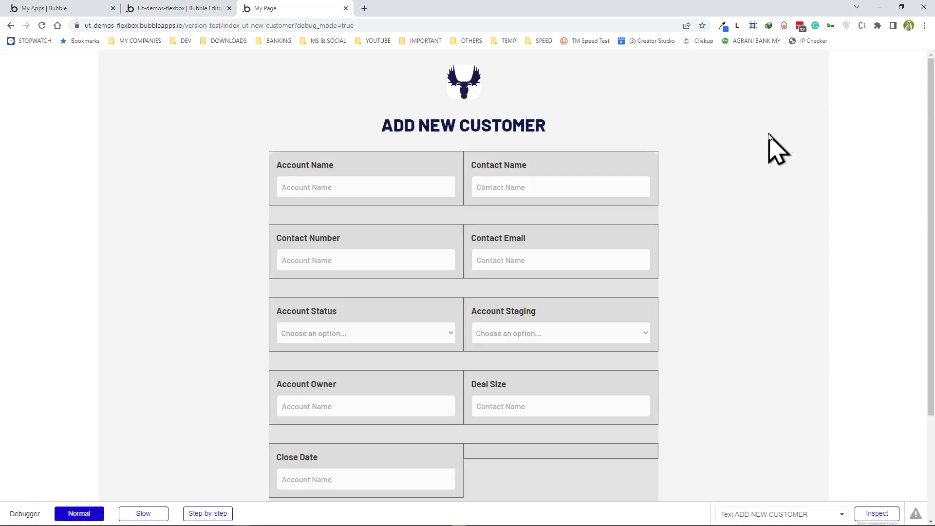
click(385, 336)
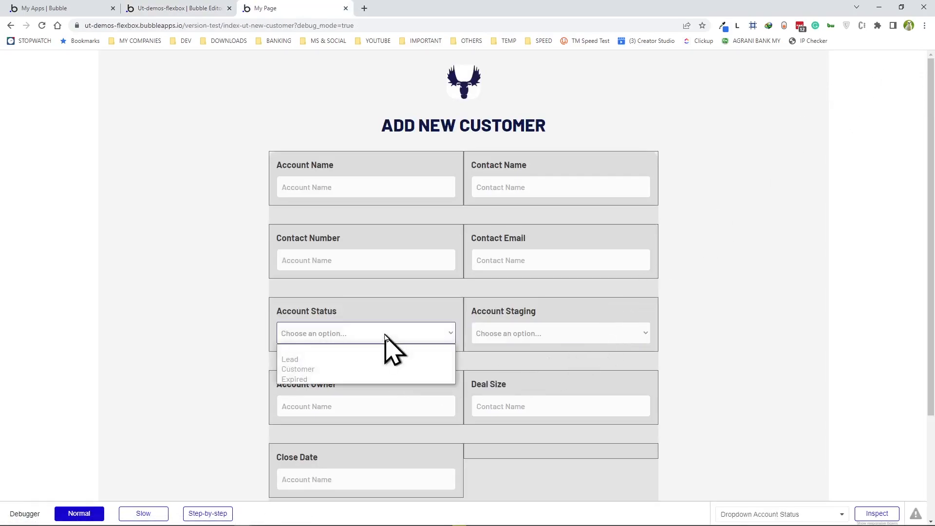
click(503, 337)
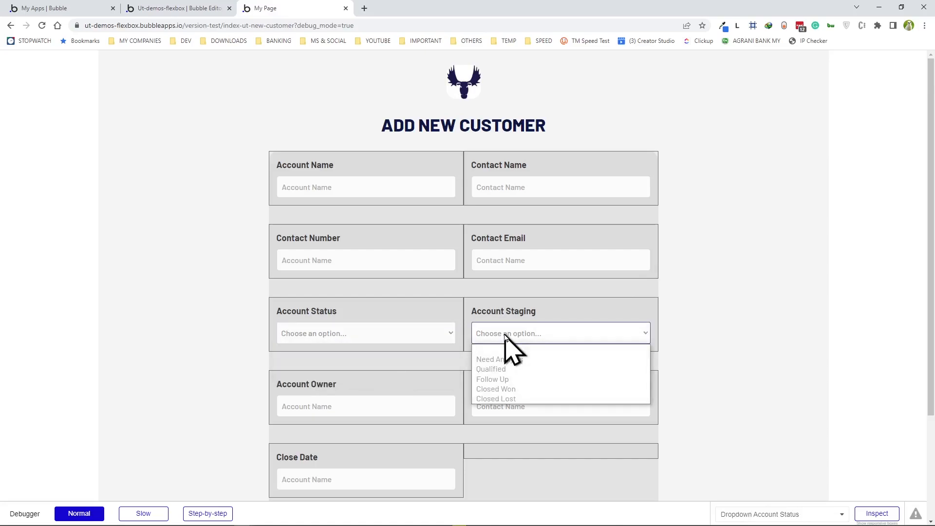
click(489, 288)
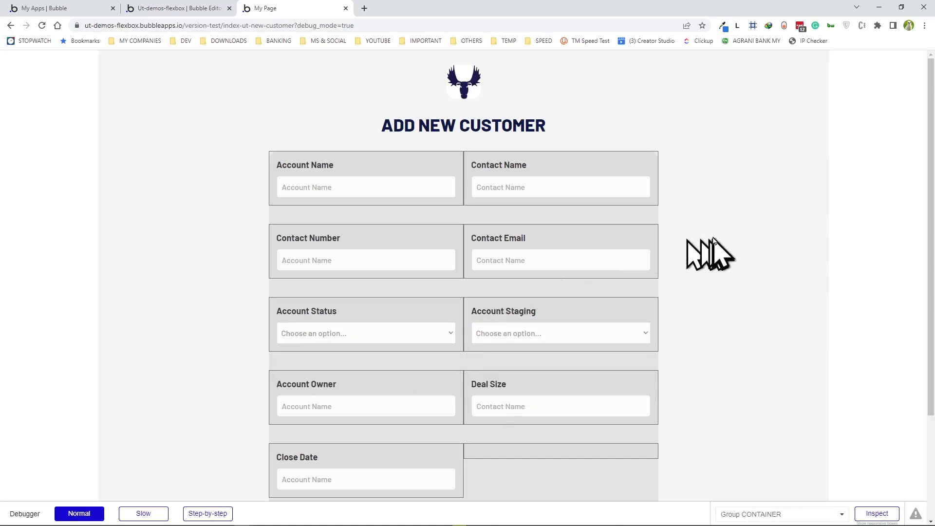
- Narrow the preview to phone width in developer tools to confirm the single-column layout
right_click(738, 212)
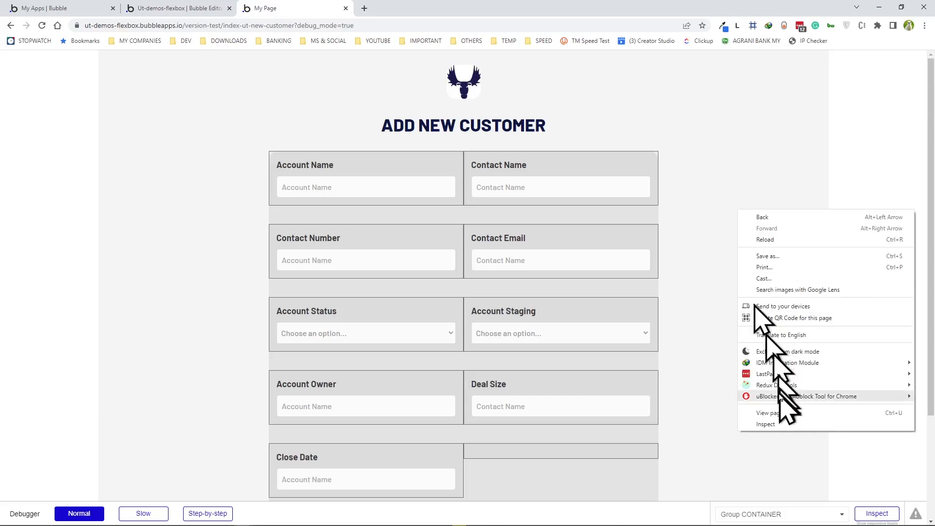
click(765, 424)
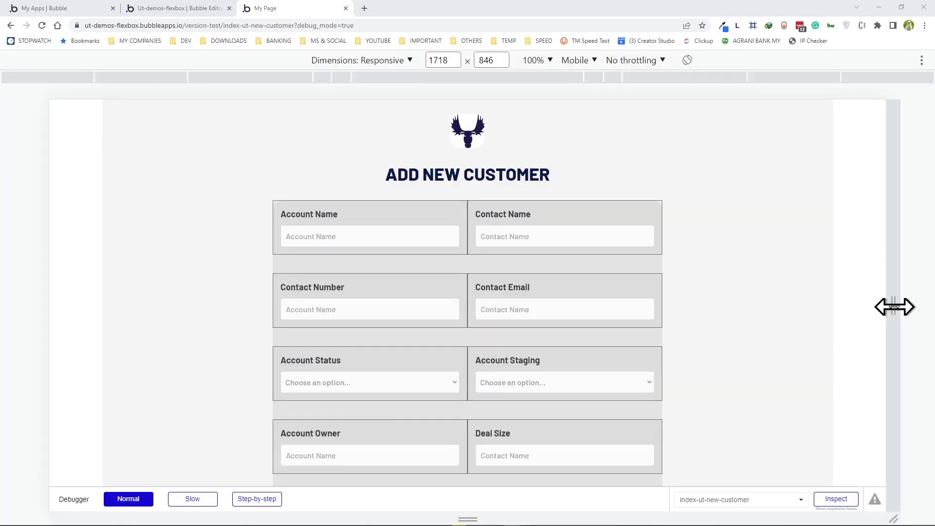
drag(893, 306, 580, 322)
click(42, 25)
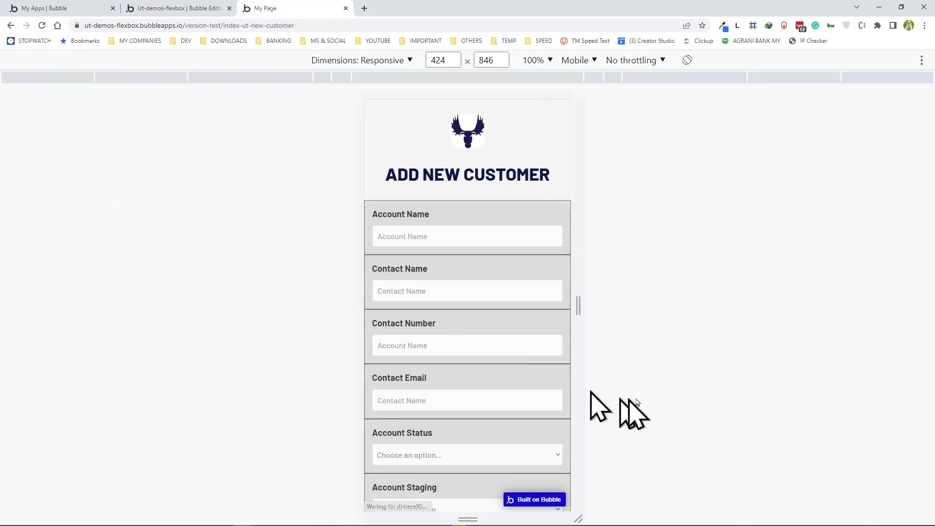
scroll(501, 334, down, 4)
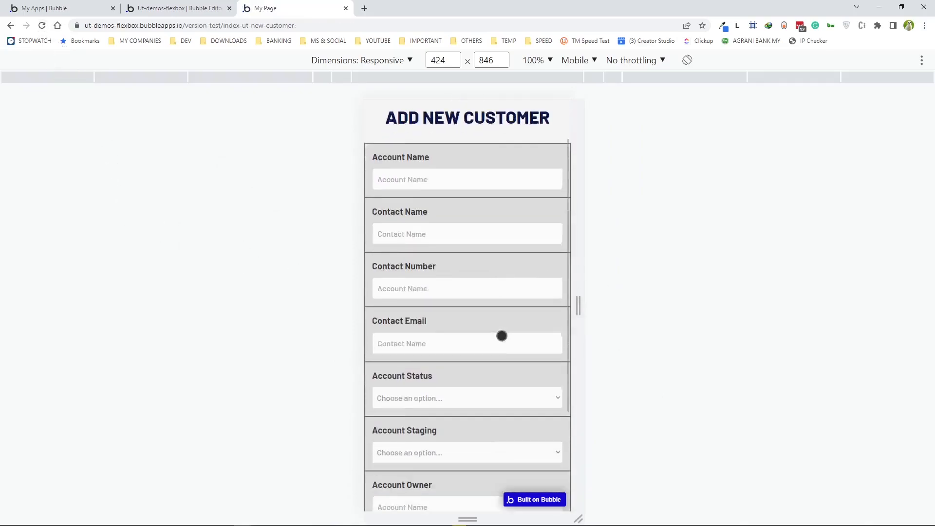
scroll(503, 338, up, 4)
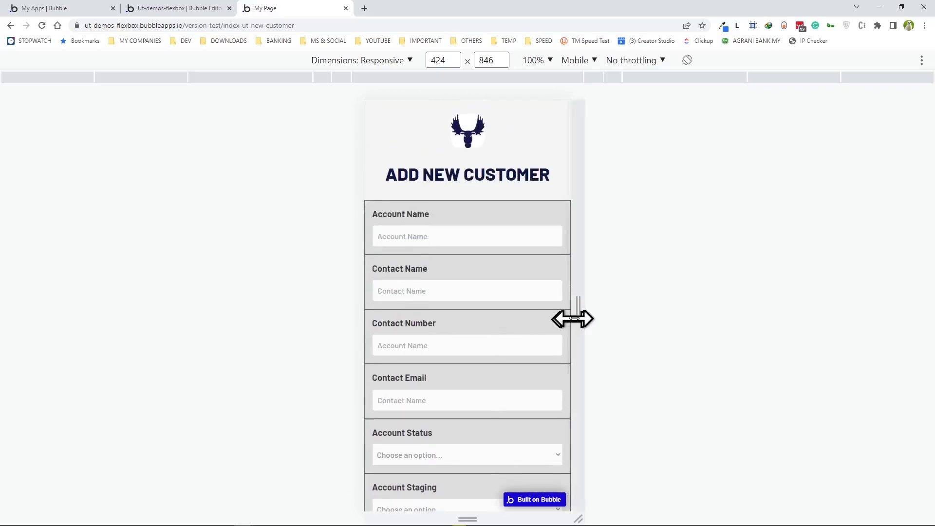
drag(578, 315, 564, 315)
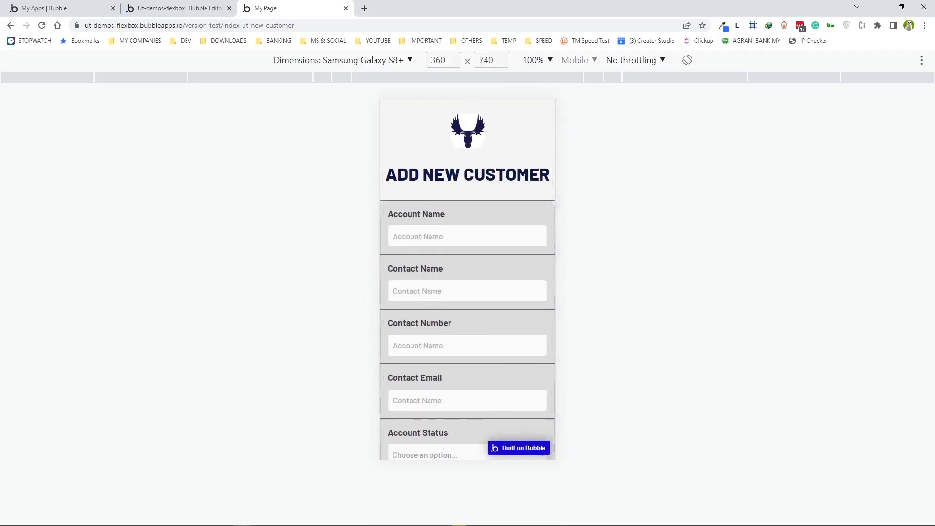
key(ctrl+shift+m)
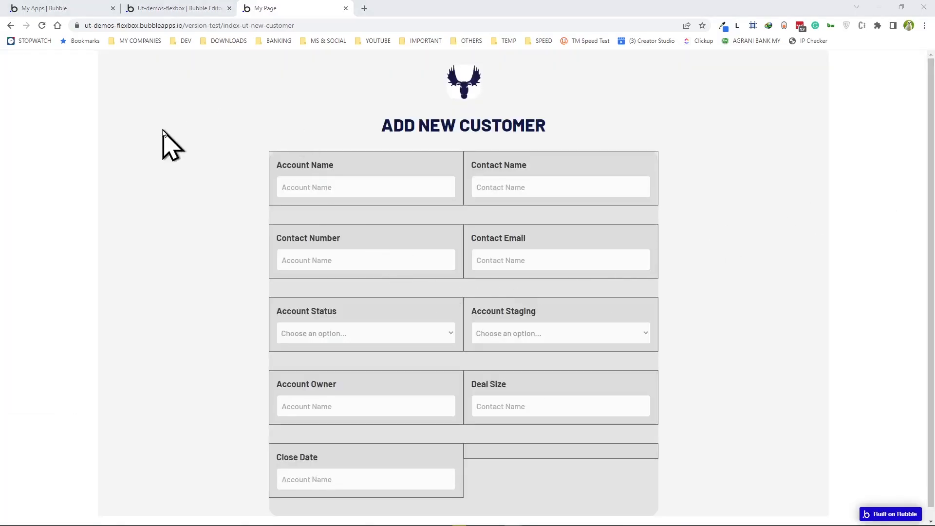
- View the reference app's finished Add New Customer form with its Add Customer button
click(176, 11)
scroll(417, 382, down, 1)
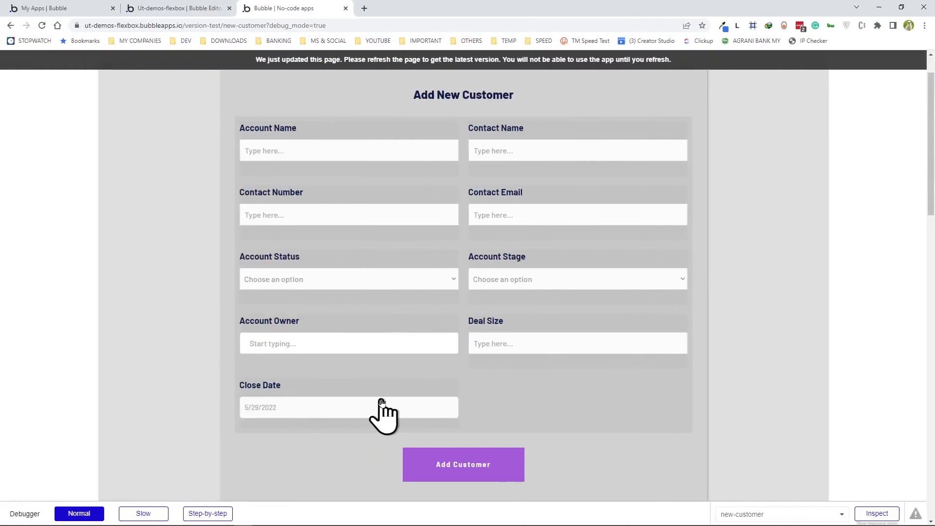
click(296, 343)
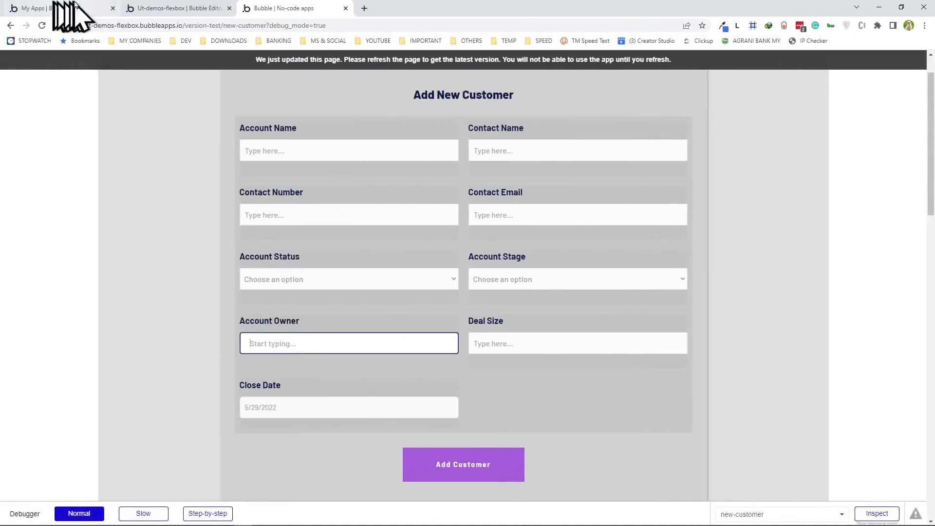
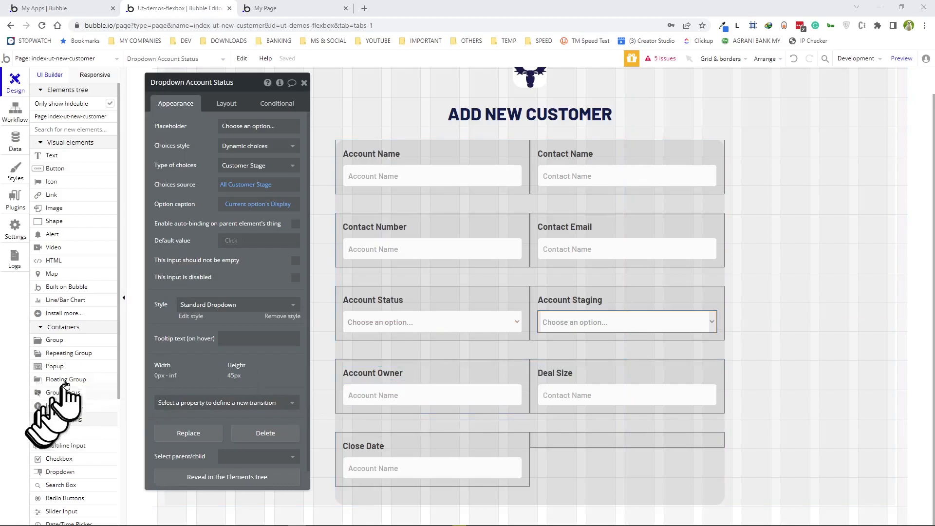
- Add a search box to the Account Owner group and delete the old text input
scroll(44, 397, down, 1)
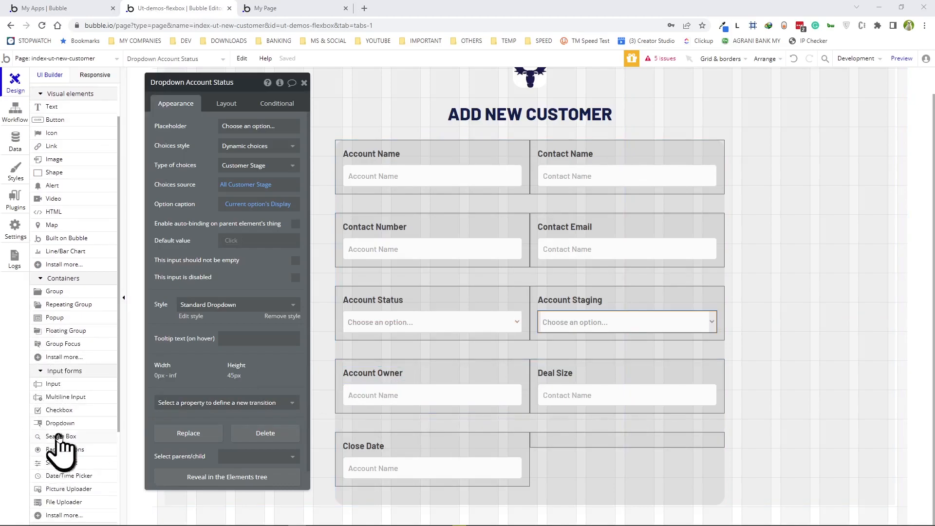
click(61, 437)
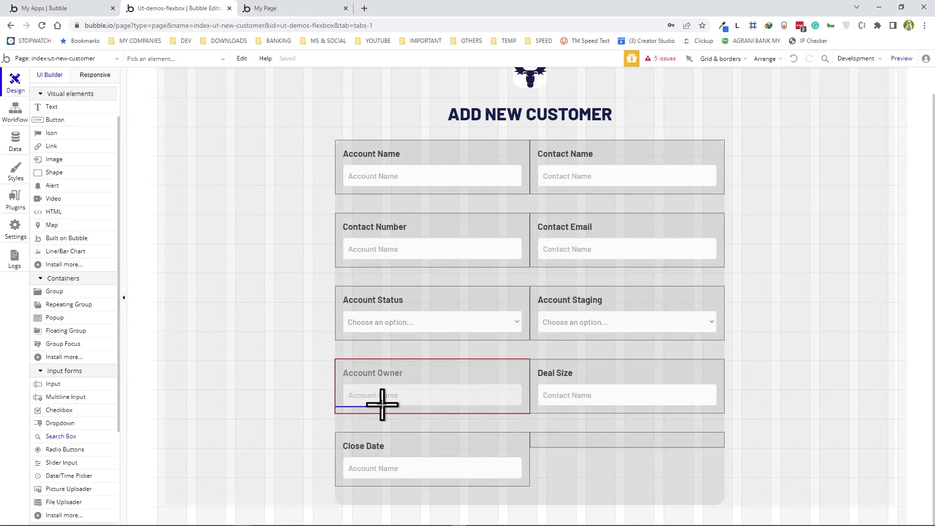
click(382, 404)
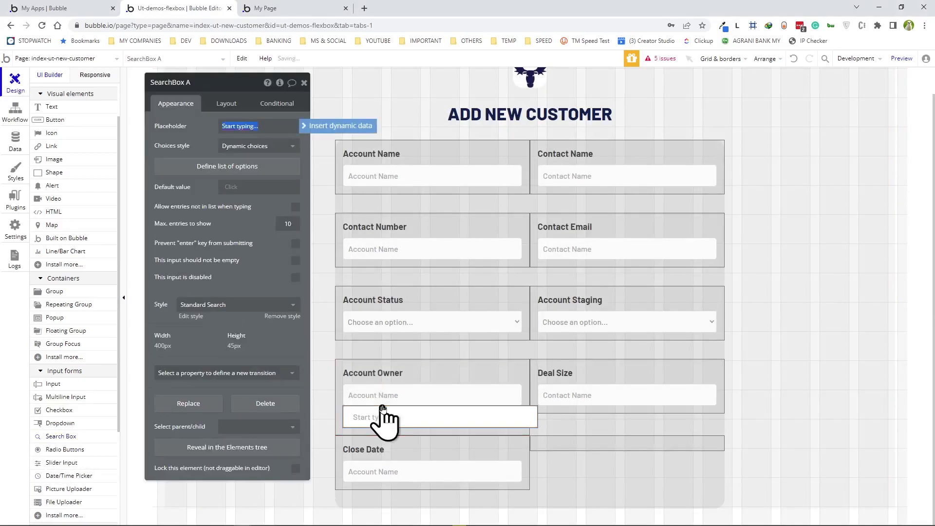
click(448, 390)
key(Delete)
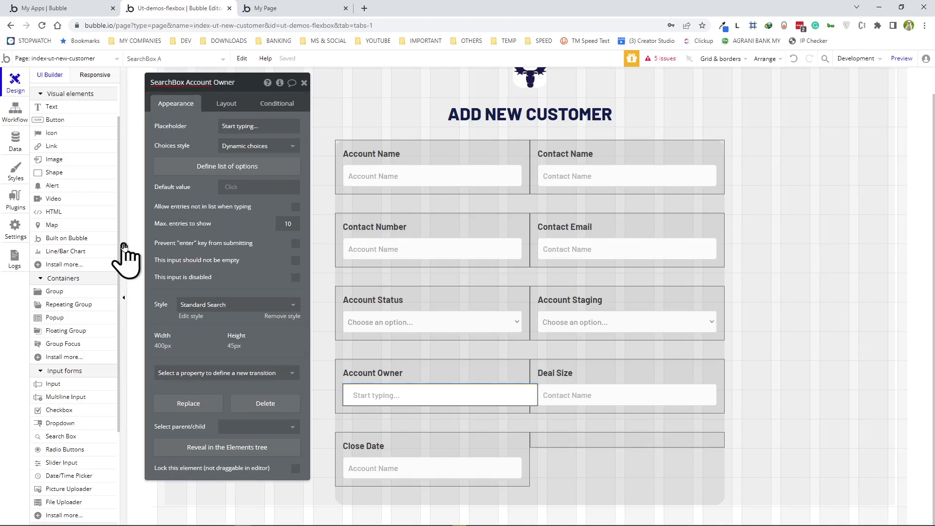
- Set the Account Owner search box's minimum width to 0
click(221, 112)
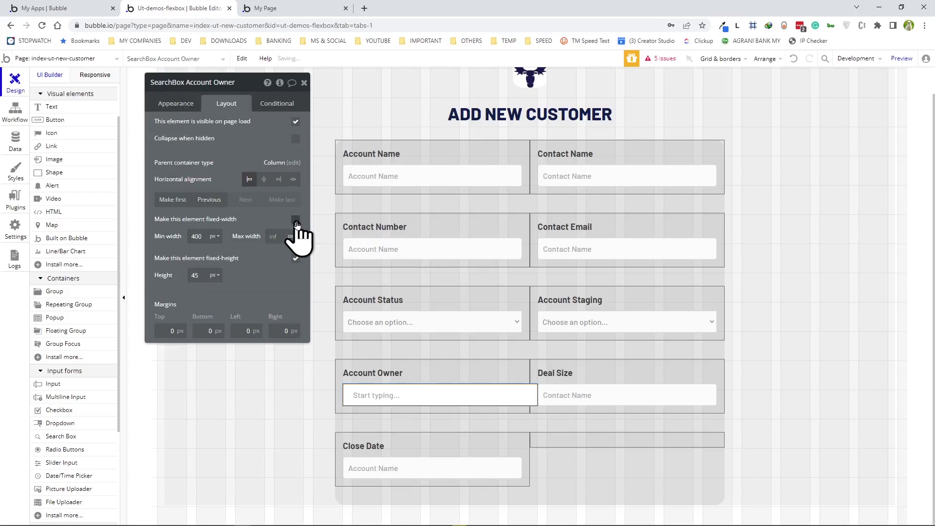
click(201, 237)
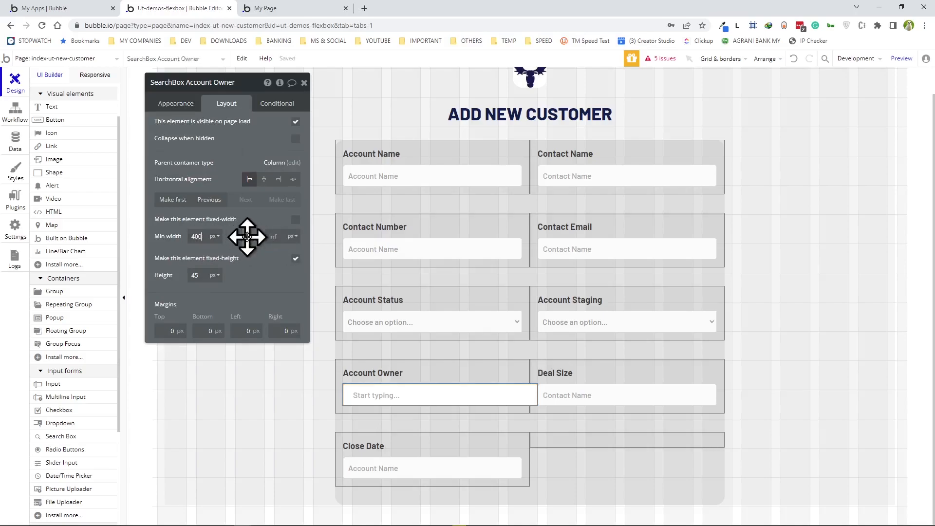
text(0)
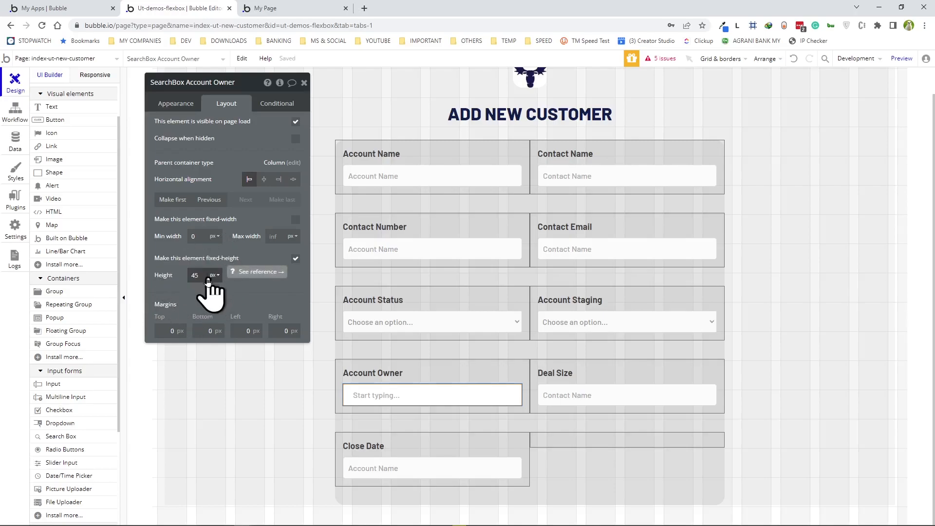
- Make the Account Owner search box look up Users by their Name field
click(175, 105)
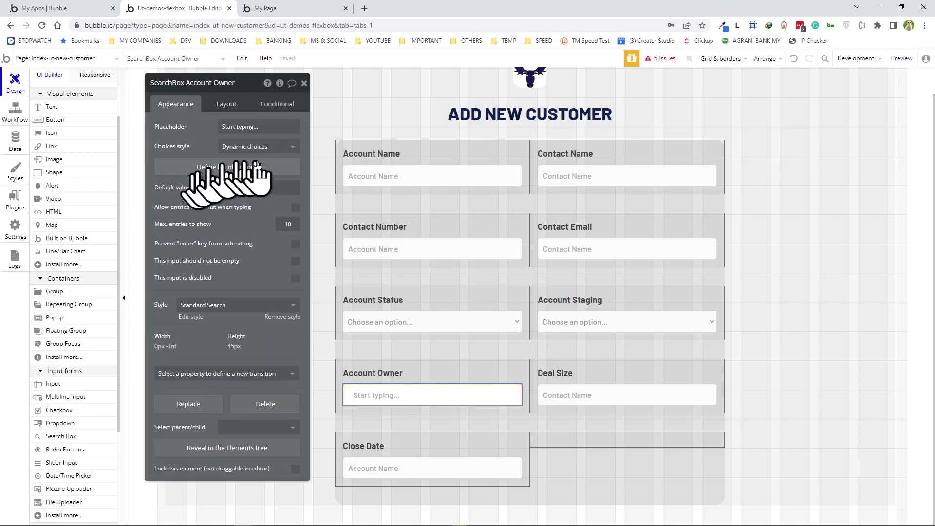
click(208, 168)
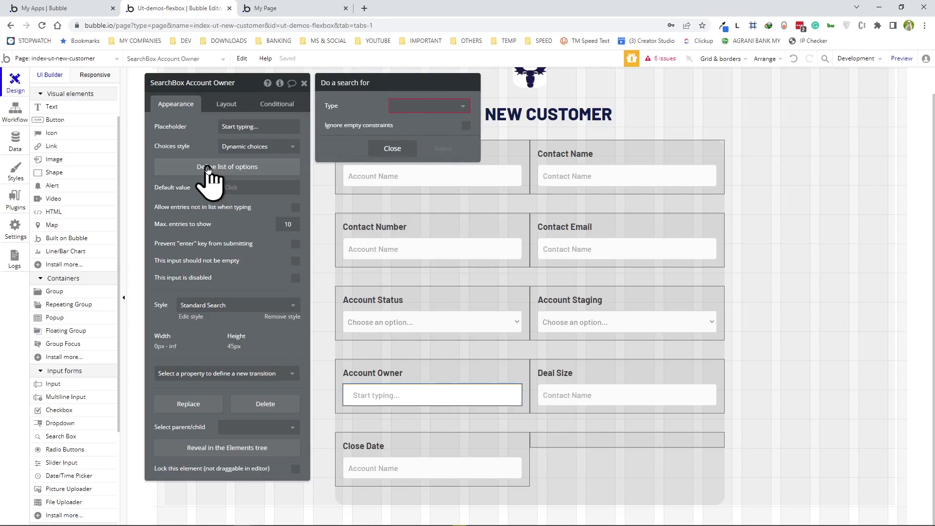
click(419, 105)
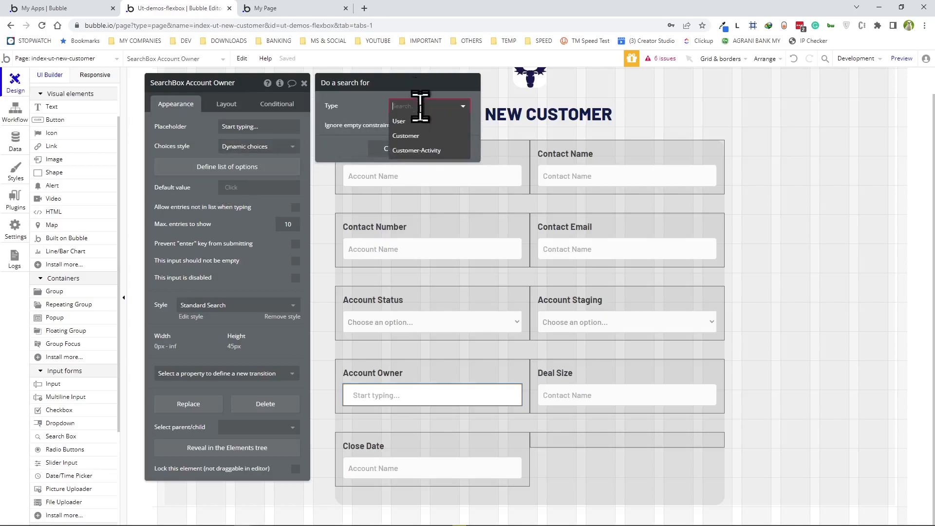
click(399, 121)
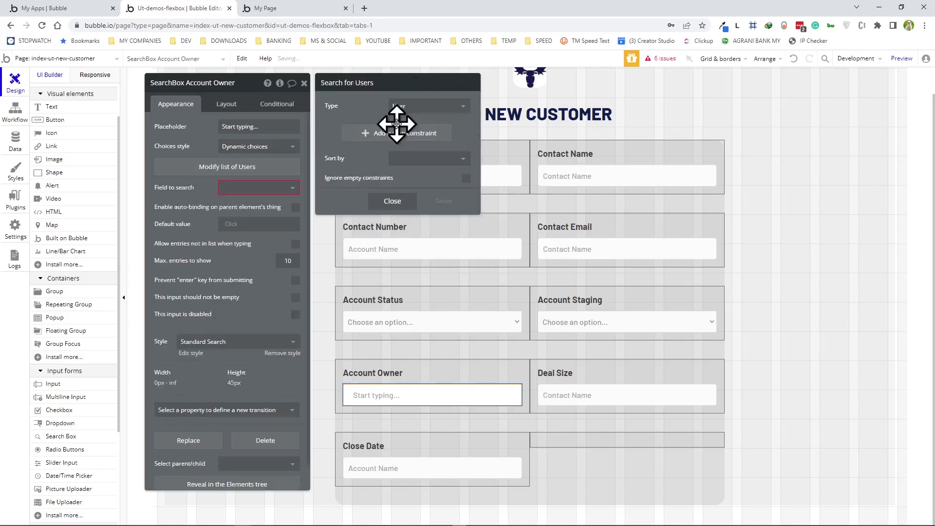
click(265, 189)
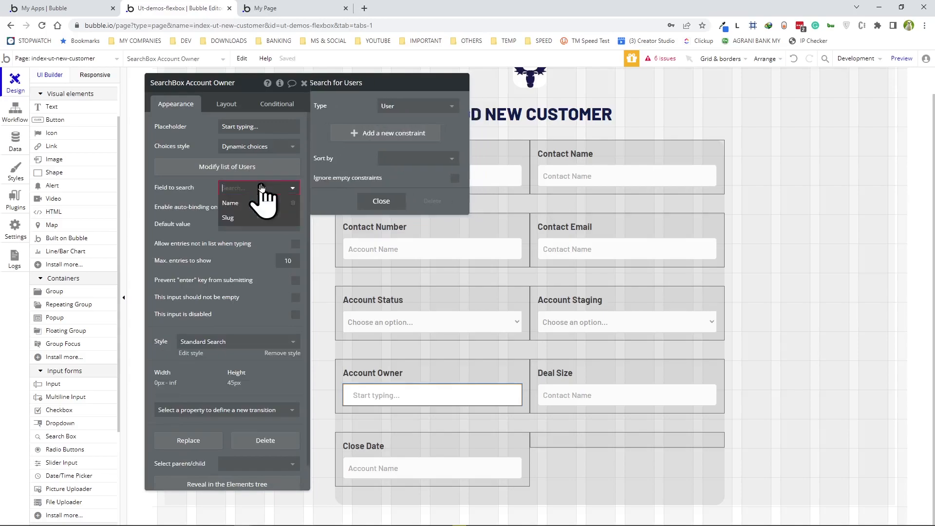
click(236, 189)
click(236, 203)
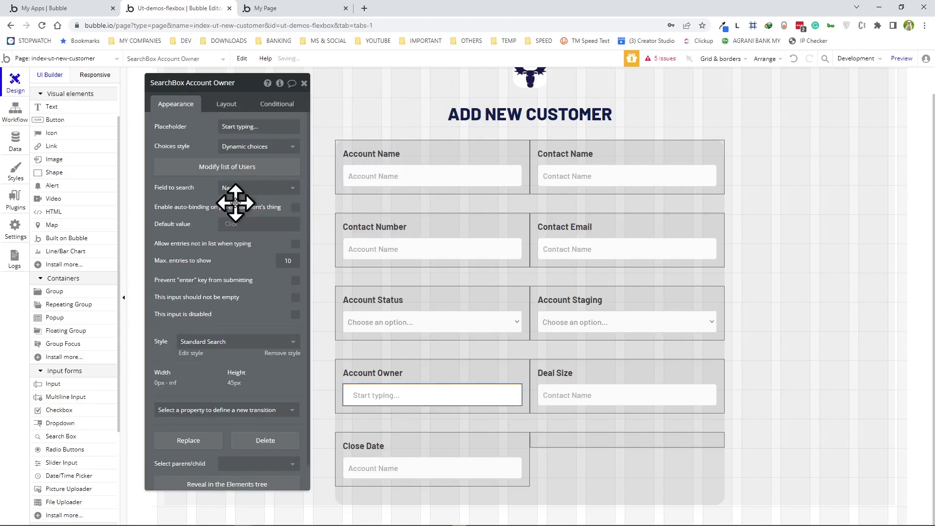
- Preview the page and type 'ni' in Account Owner to check the user suggestions
click(900, 62)
scroll(735, 151, down, 2)
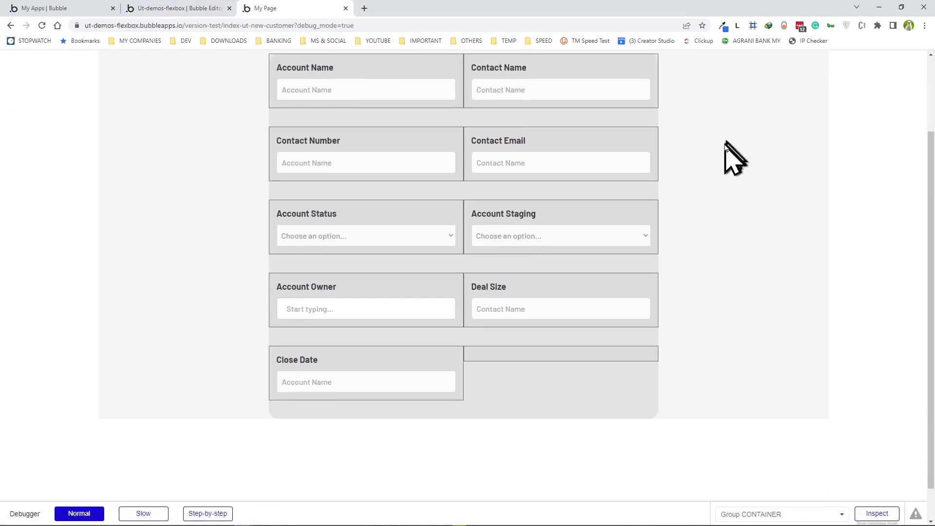
click(354, 311)
text(ni)
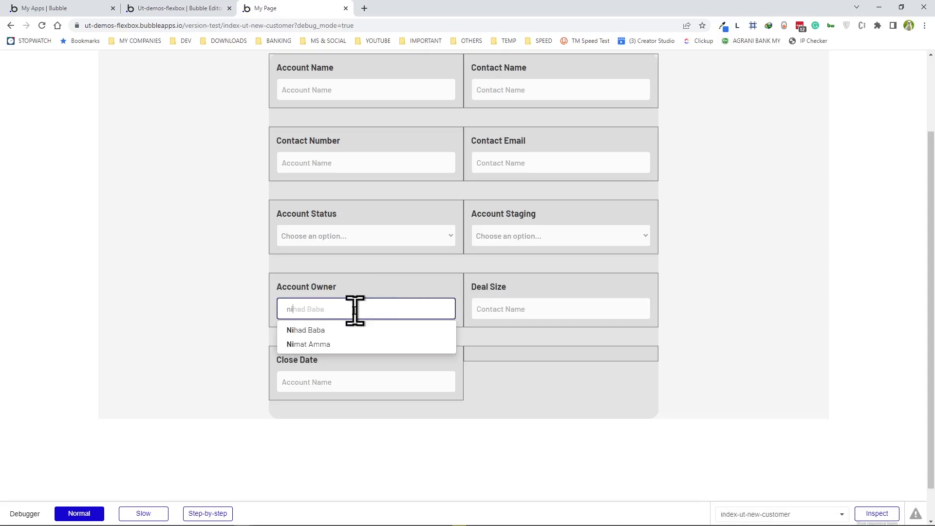
click(219, 232)
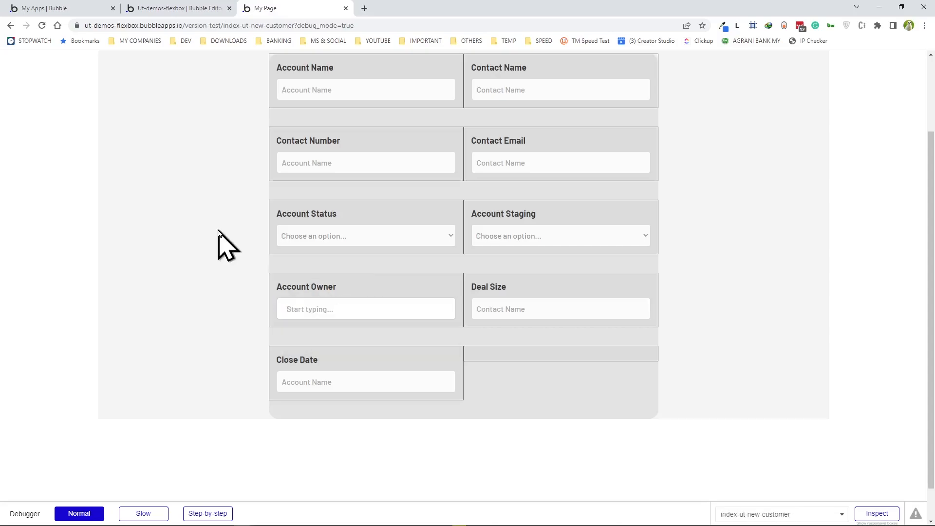
scroll(218, 231, up, 1)
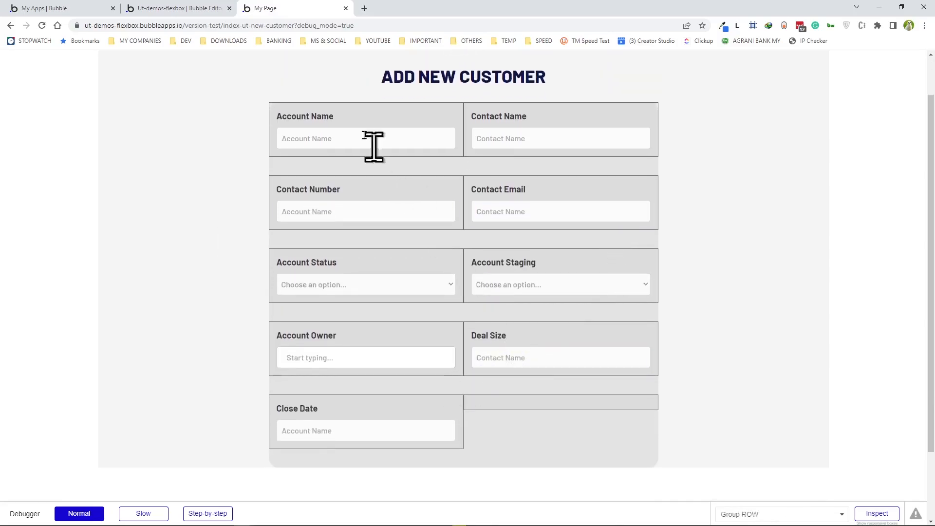
click(204, 9)
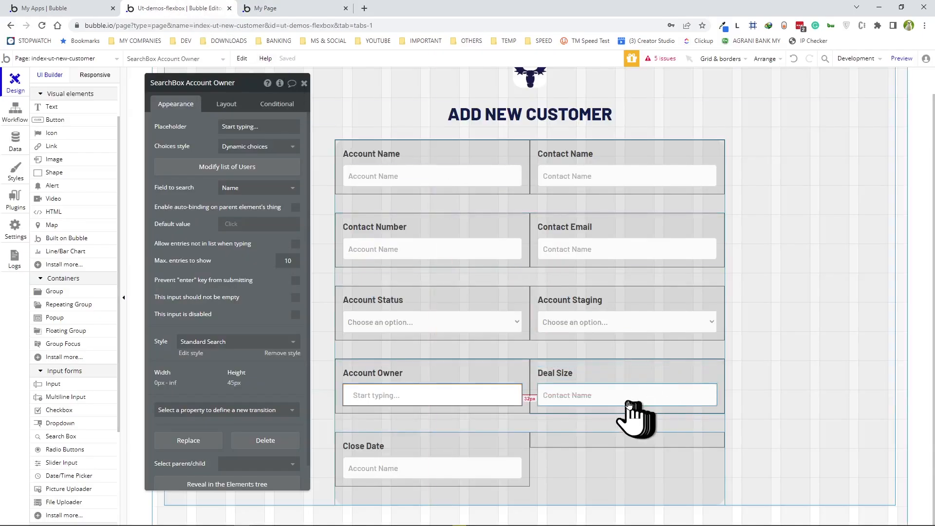
- Give the Deal Size input Currency content format with a € prefix
click(616, 395)
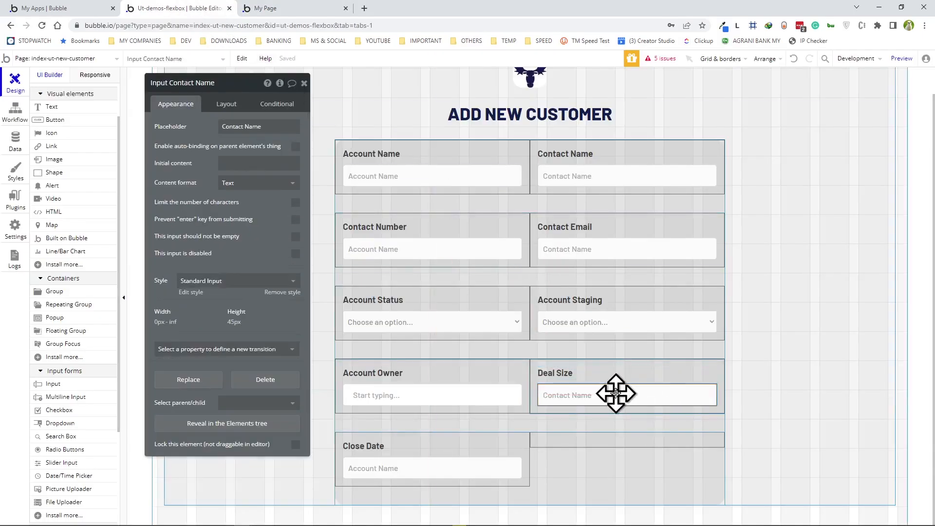
click(249, 182)
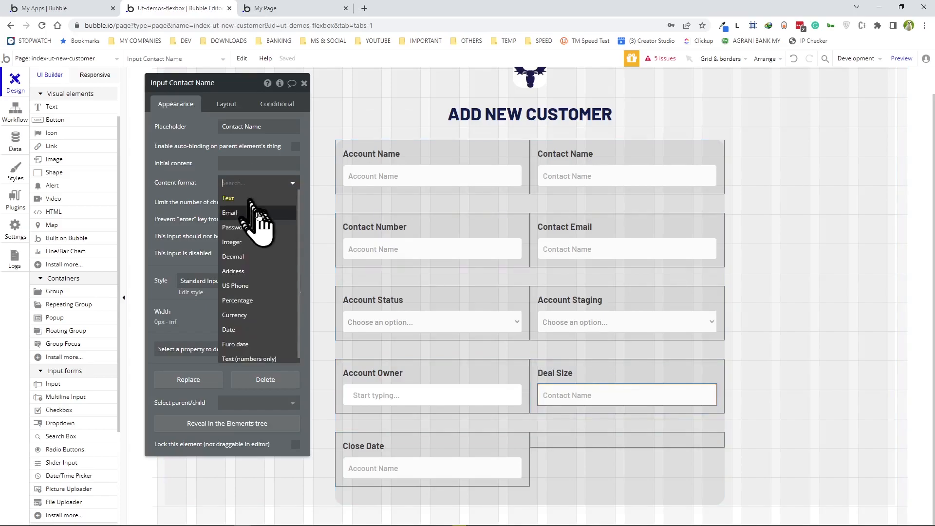
click(246, 316)
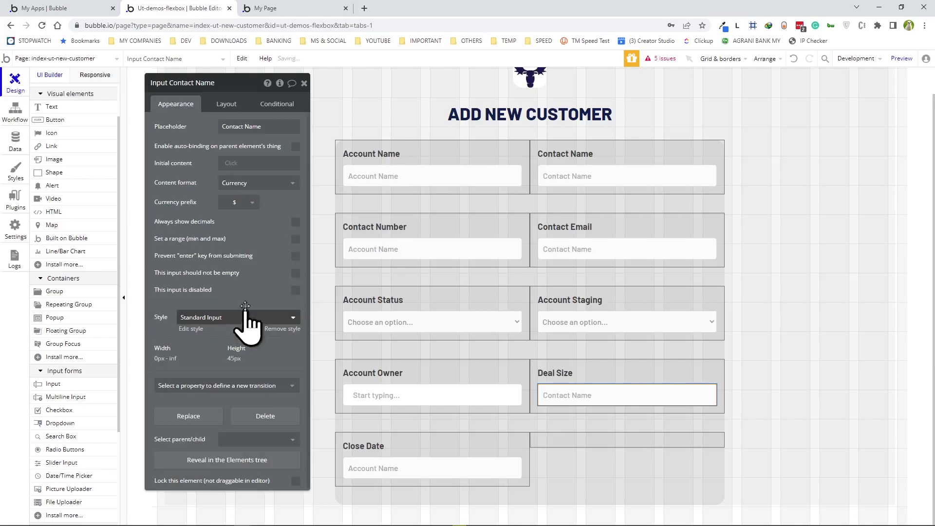
click(246, 204)
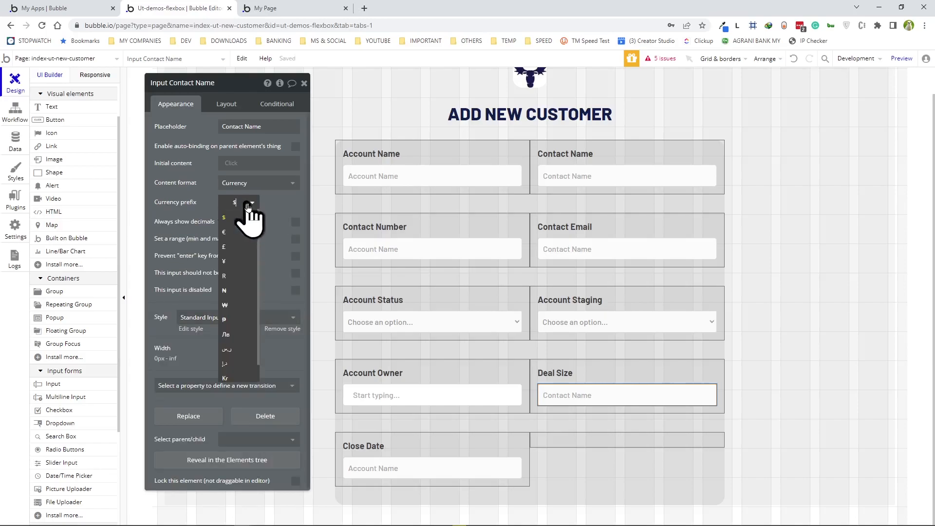
click(226, 229)
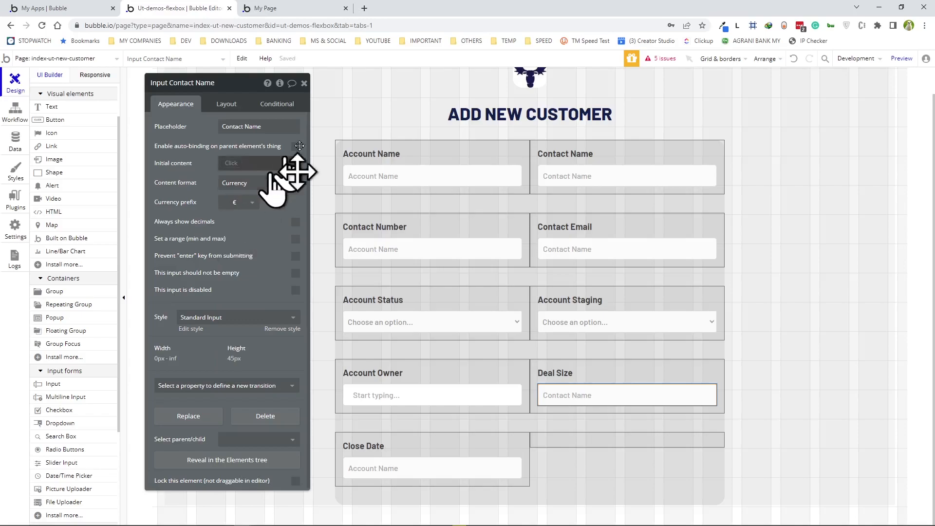
- Preview the page to test the € Deal Size field and the Close Date calendar
click(902, 58)
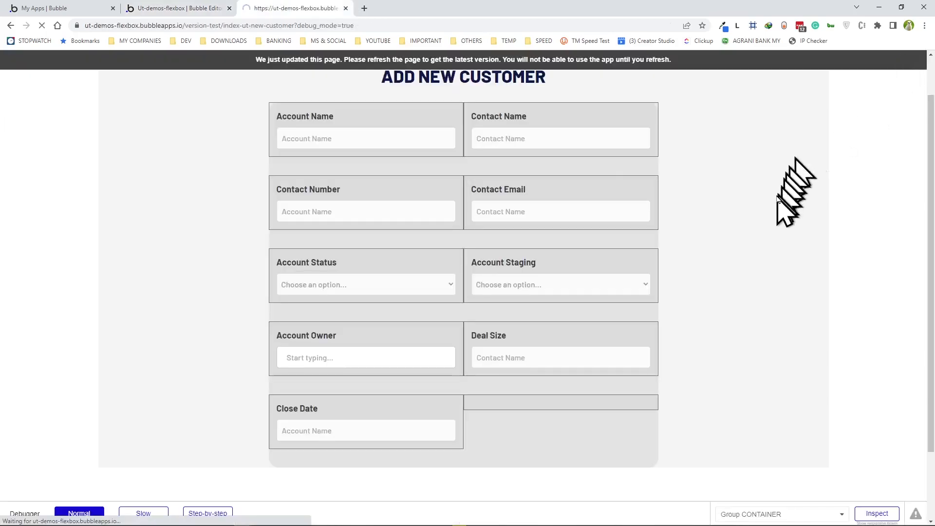
scroll(682, 259, down, 2)
click(558, 306)
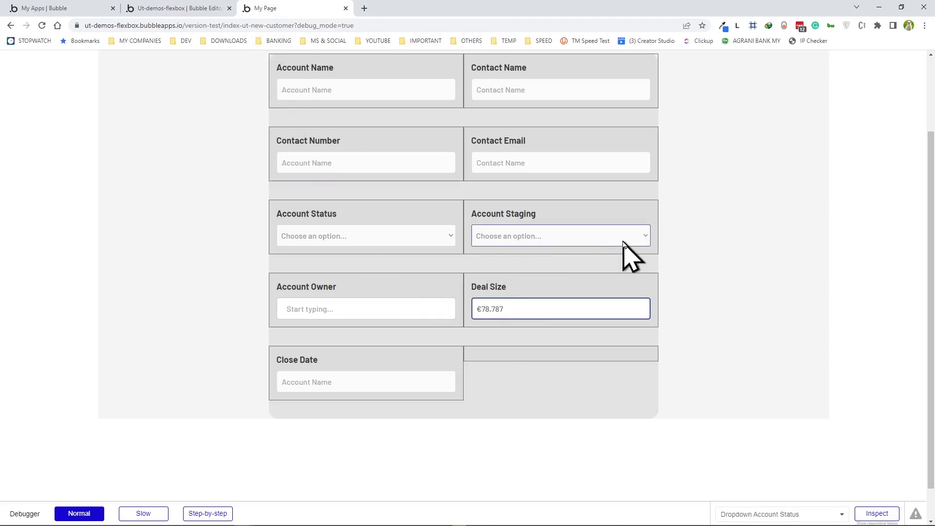
scroll(487, 390, down, 1)
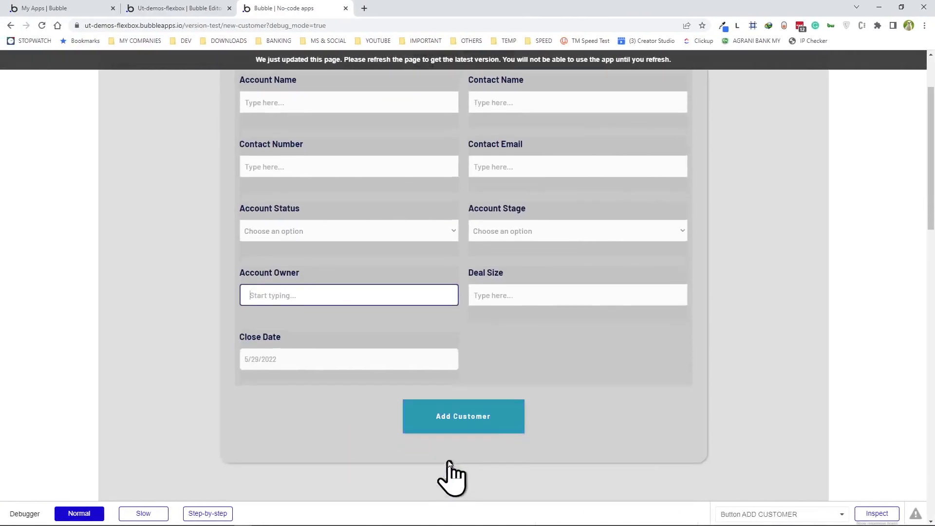
click(345, 364)
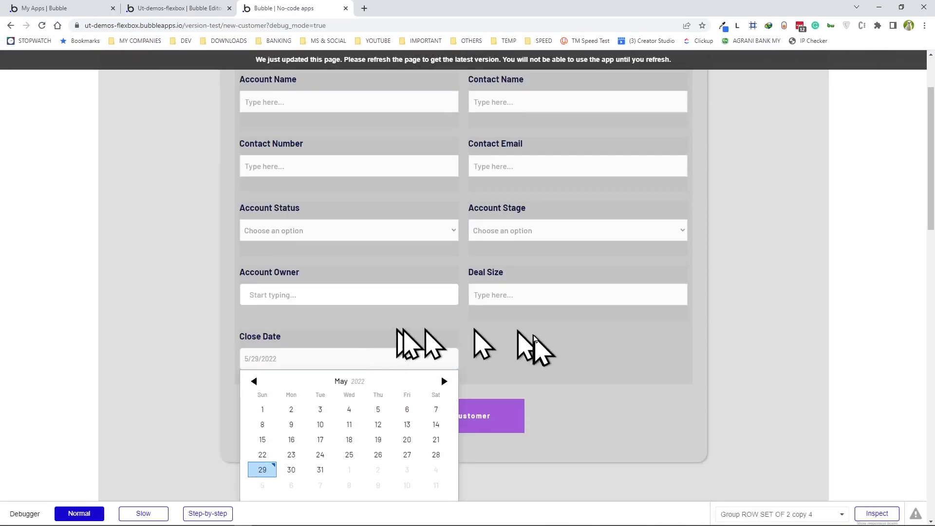
click(535, 337)
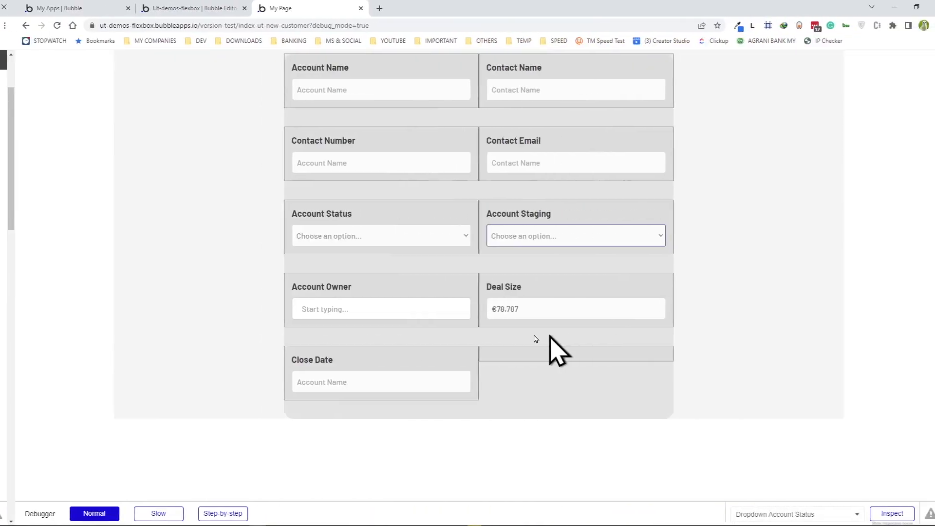
click(205, 8)
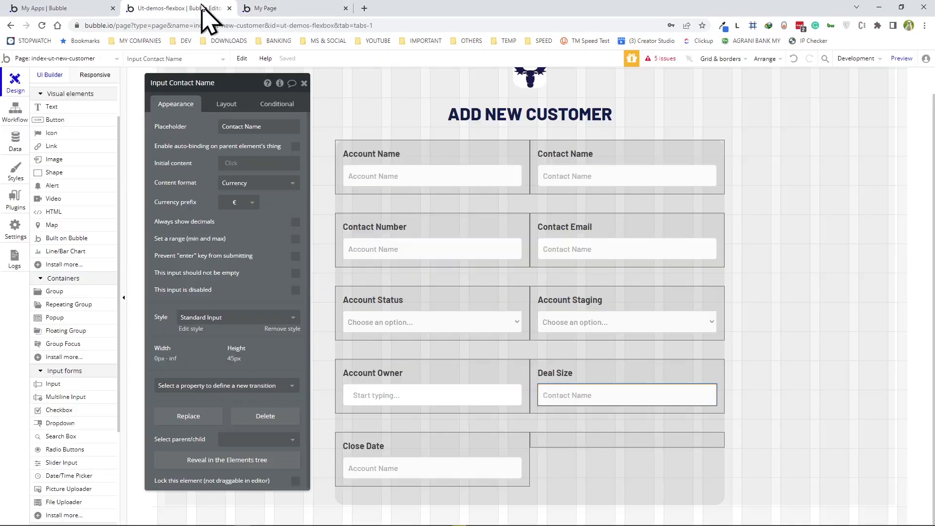
- Add a date picker to the Close Date group and delete the stray Account Name input
click(73, 478)
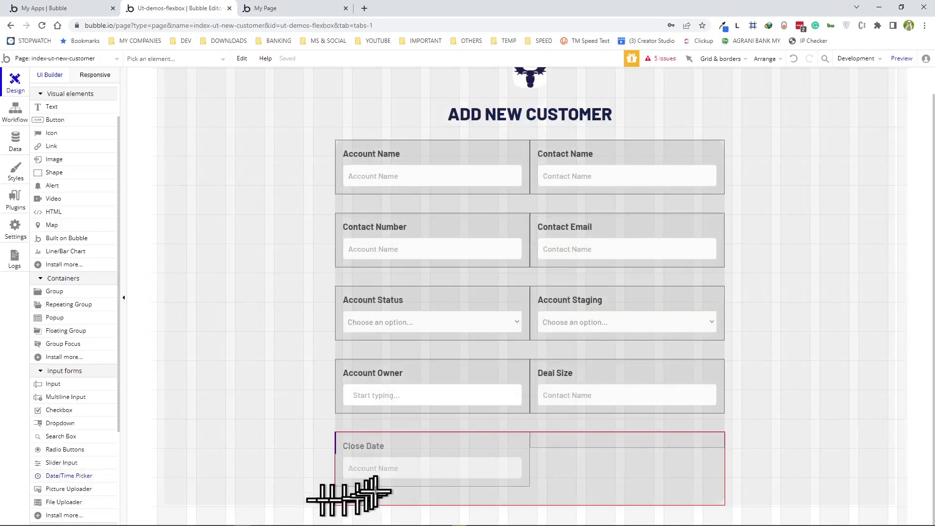
click(383, 479)
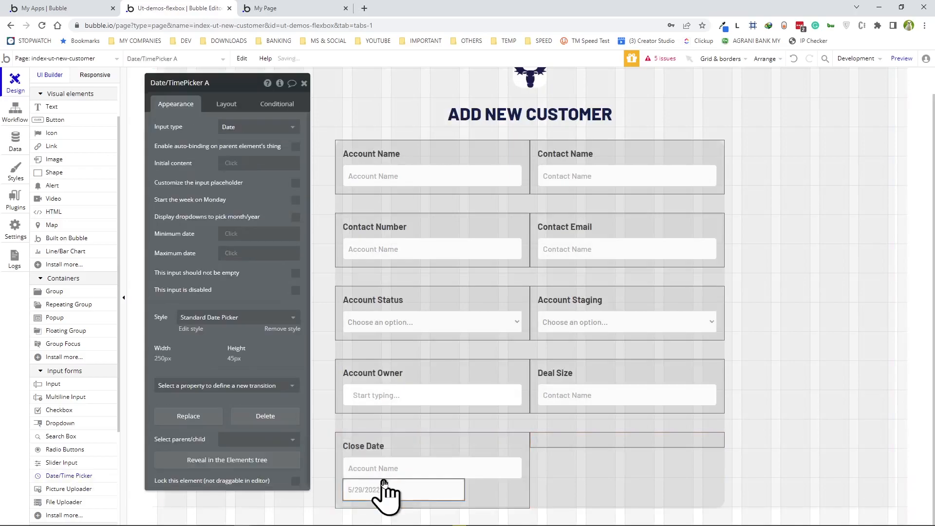
click(447, 463)
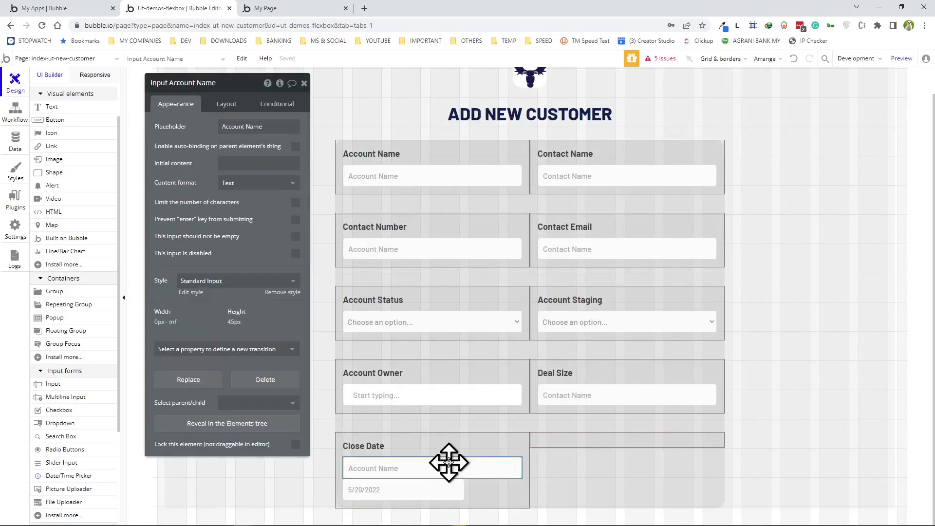
key(Delete)
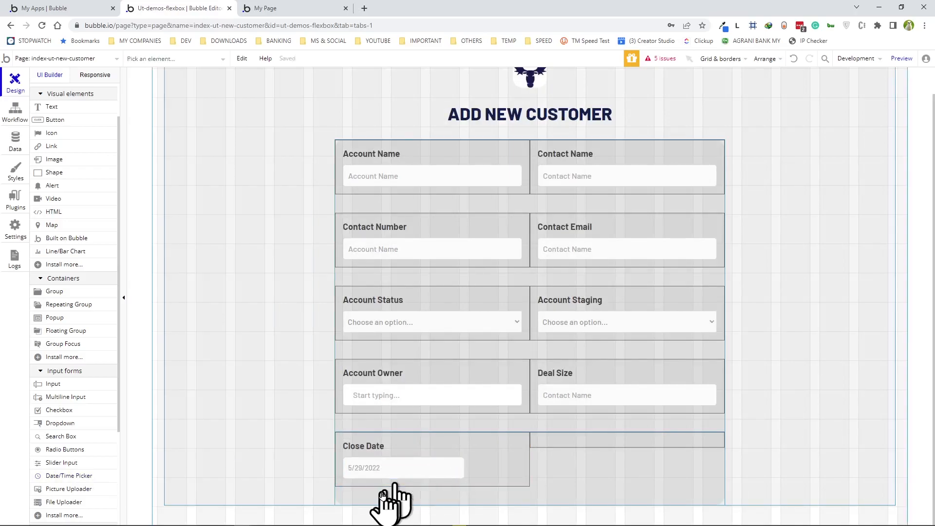
- Rename the picker Date/TimePicker Close Date, unfix its width with minimum 0, and preview
click(404, 467)
double_click(226, 82)
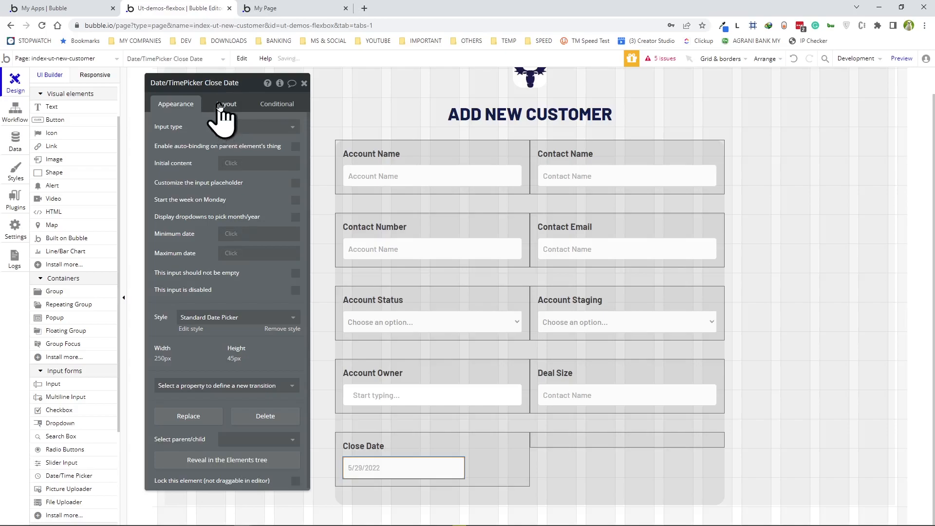
click(222, 104)
click(296, 221)
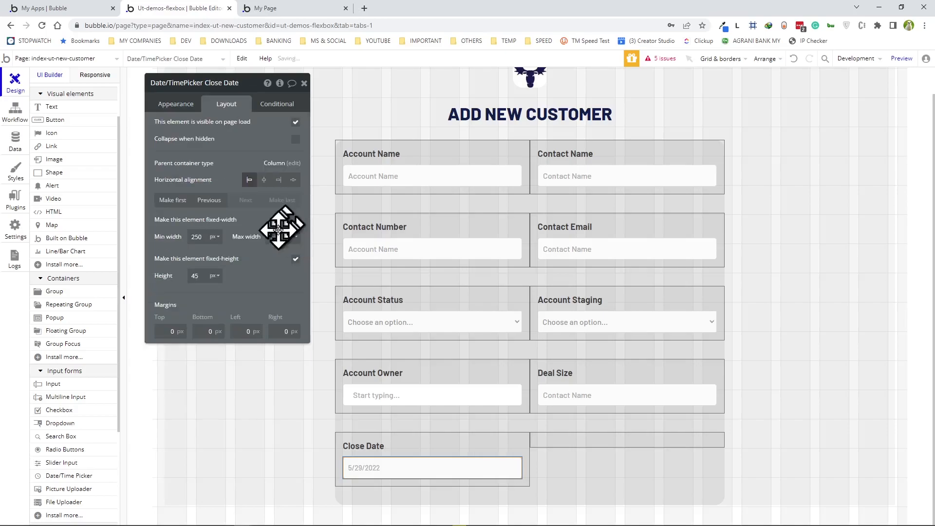
double_click(197, 237)
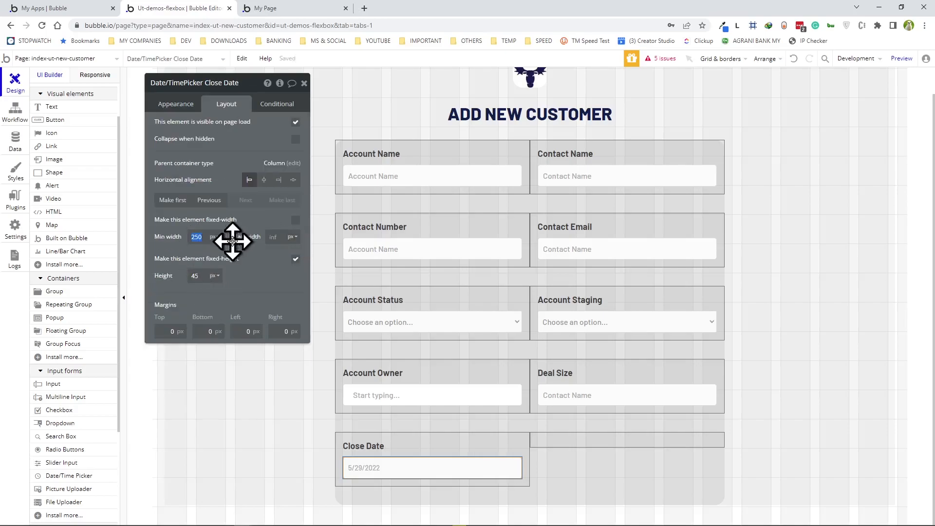
text(0)
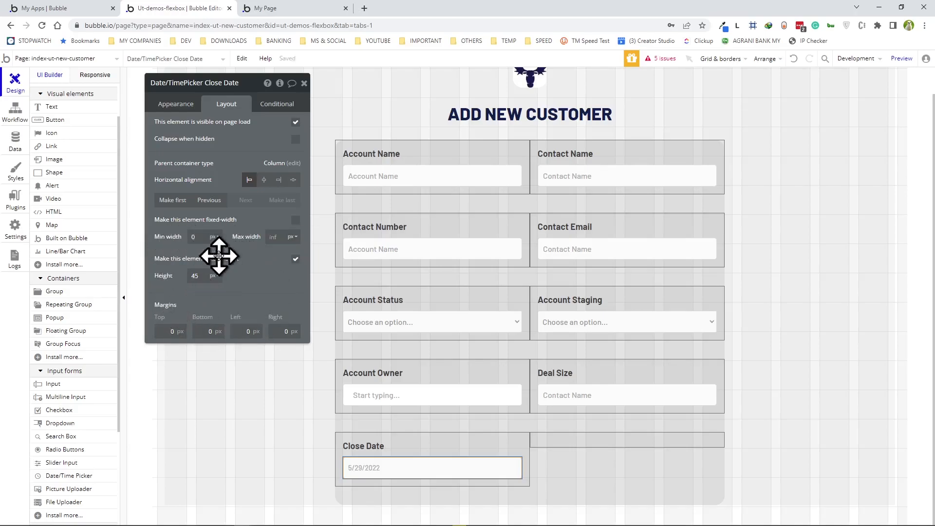
click(898, 61)
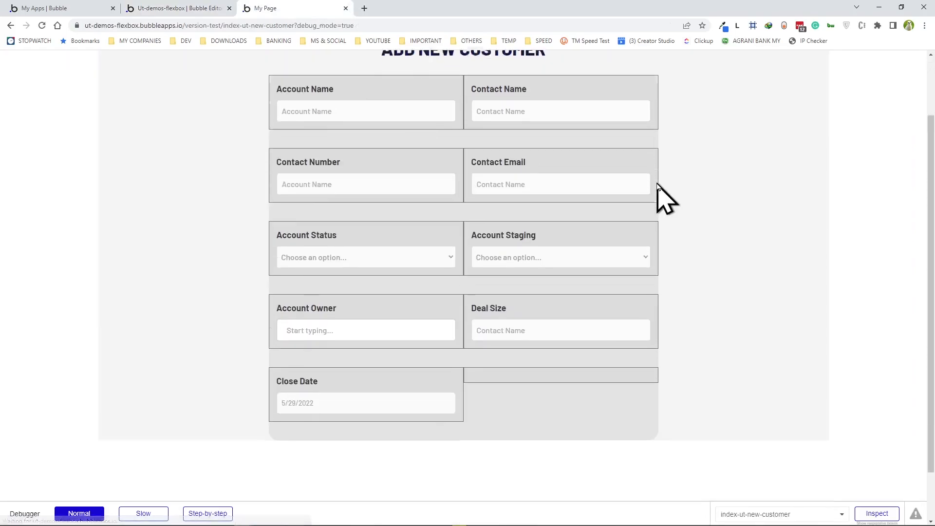
scroll(448, 341, down, 1)
click(428, 342)
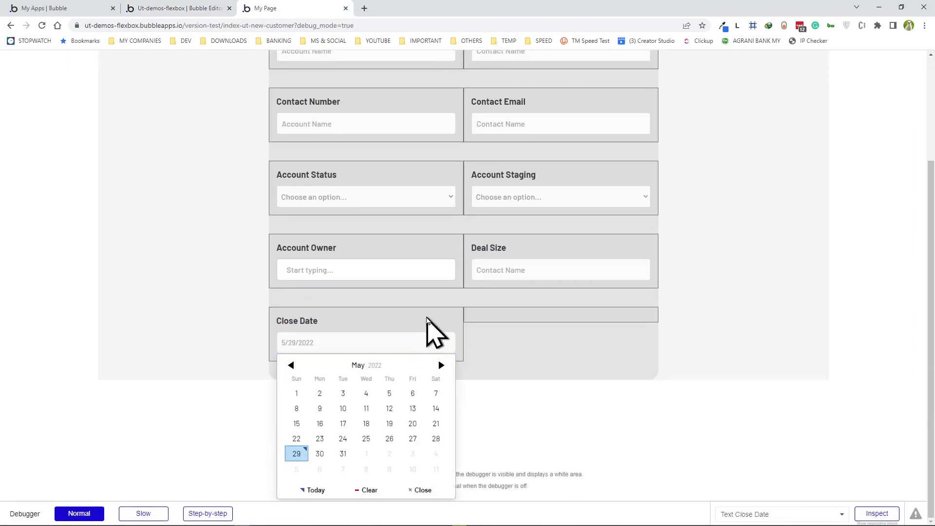
scroll(428, 334, up, 2)
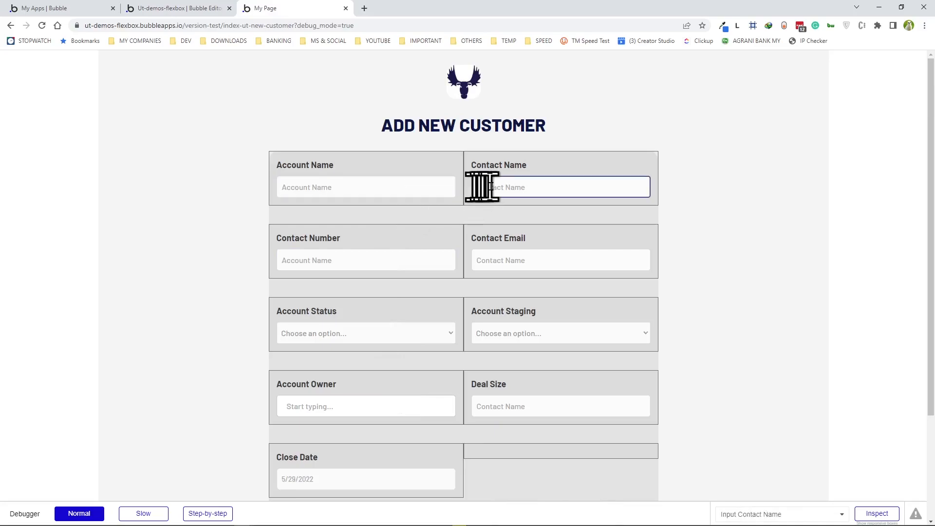
scroll(560, 282, down, 1)
scroll(564, 287, up, 1)
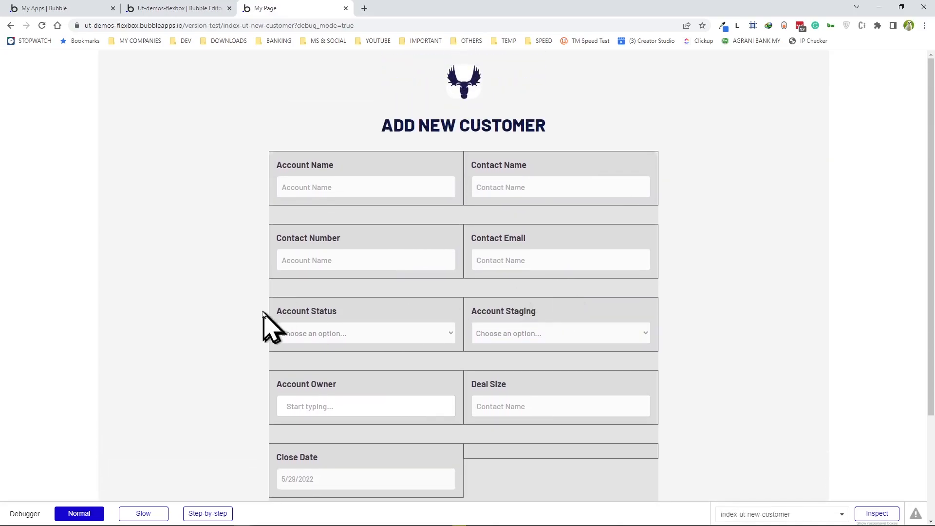
scroll(535, 347, down, 1)
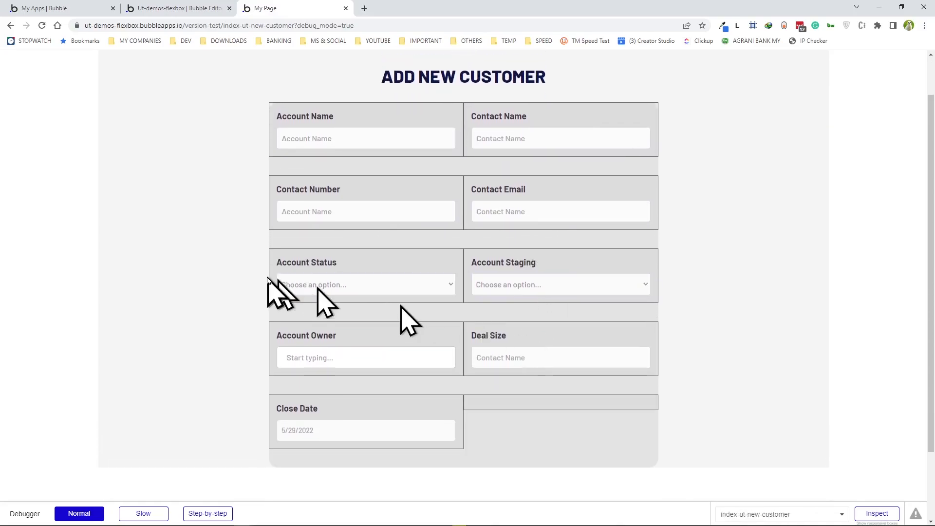
scroll(475, 251, down, 1)
scroll(490, 260, up, 2)
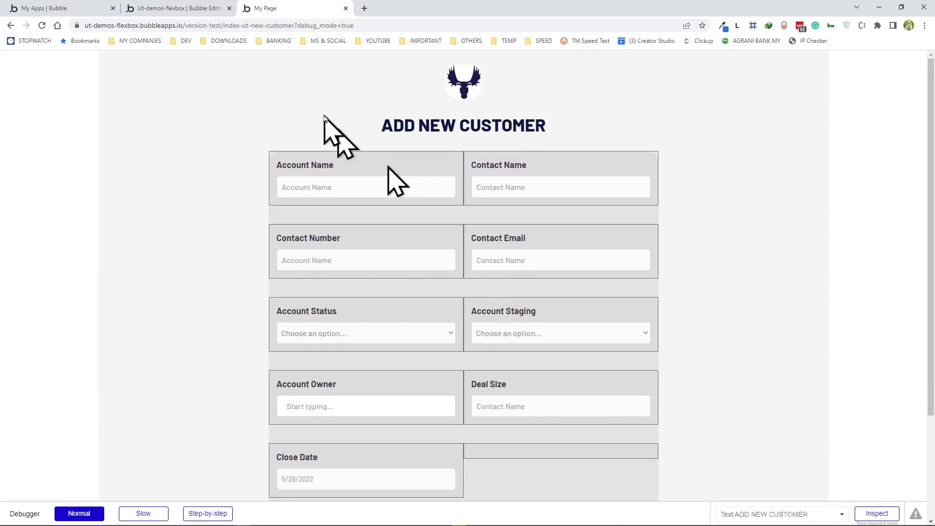
scroll(391, 271, down, 2)
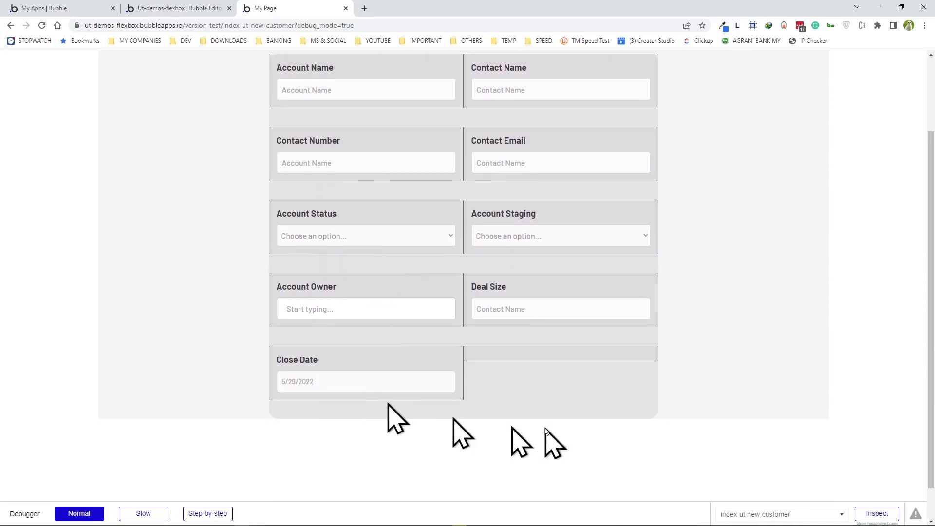
scroll(541, 385, up, 2)
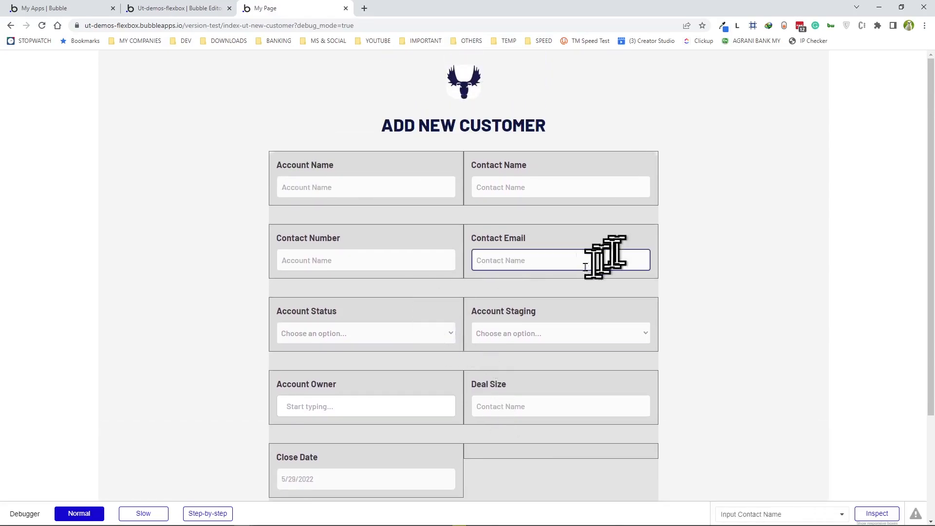
scroll(594, 271, down, 1)
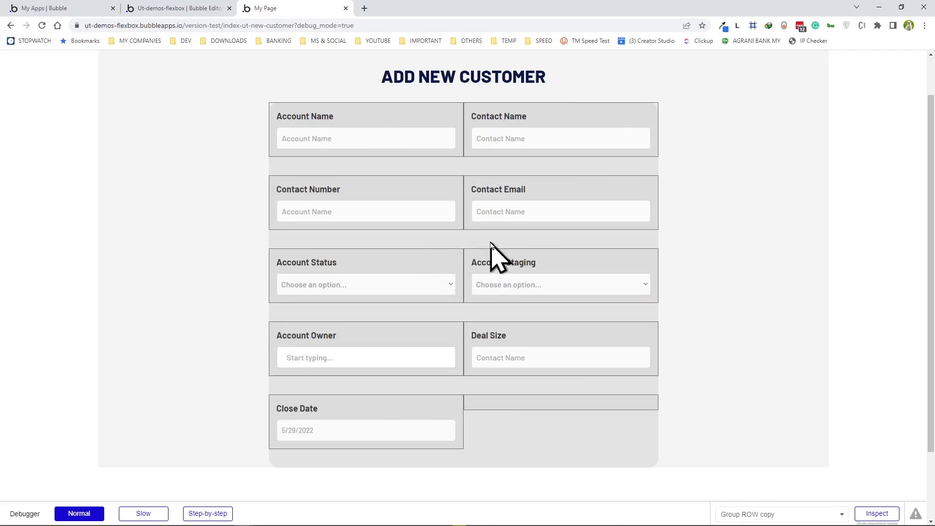
- Set the minimum height of the form's row groups to 0
click(166, 8)
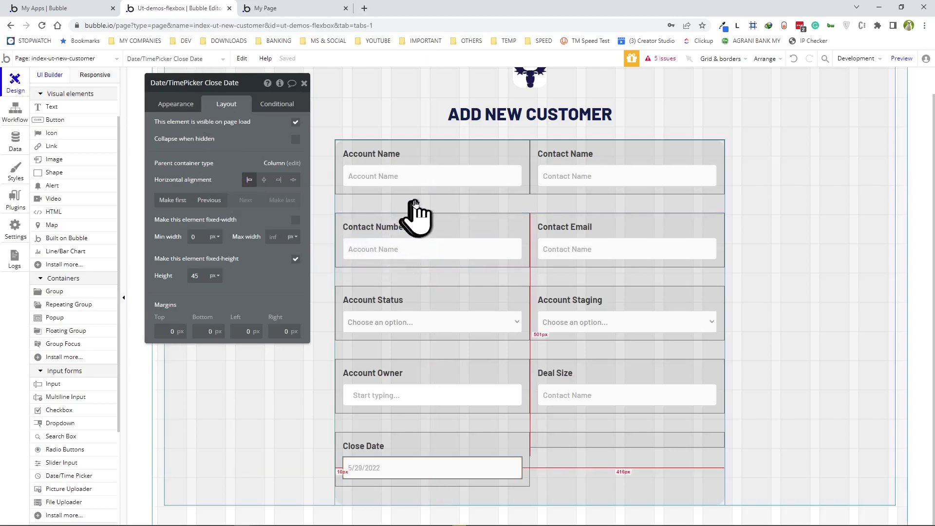
click(390, 205)
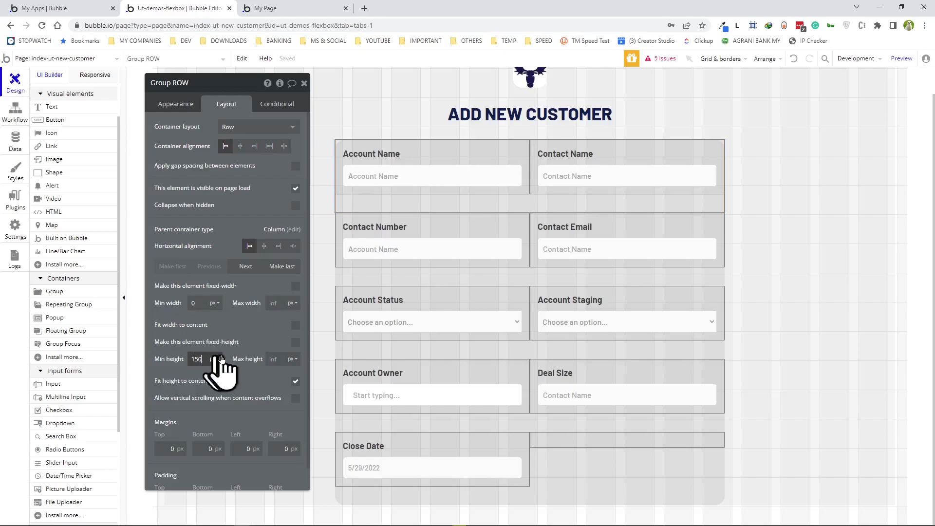
key(BackSpace)
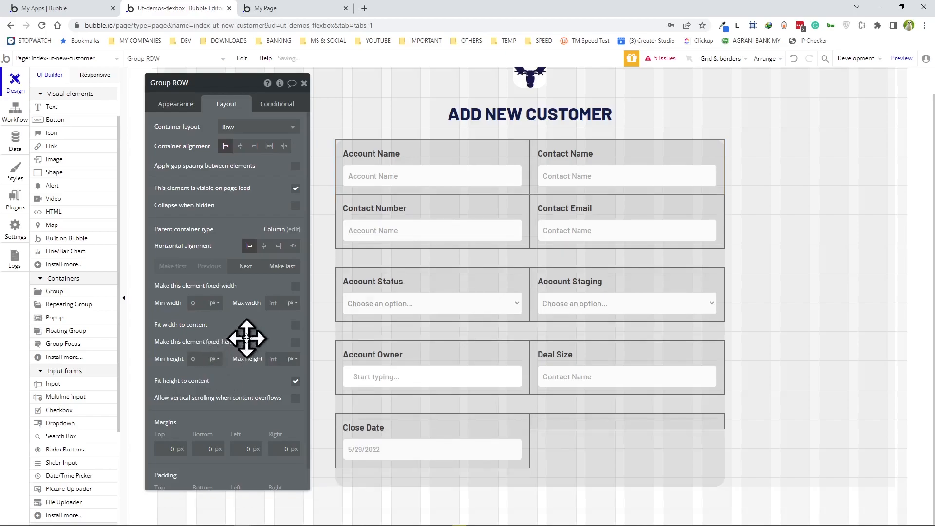
click(396, 258)
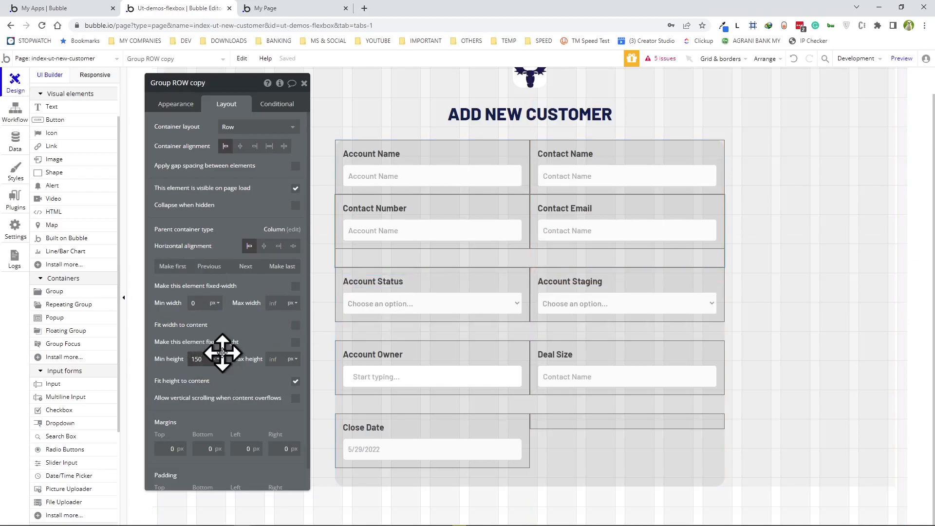
click(403, 310)
- Check the tightened two-column form in a refreshed preview
key(ctrl+Tab)
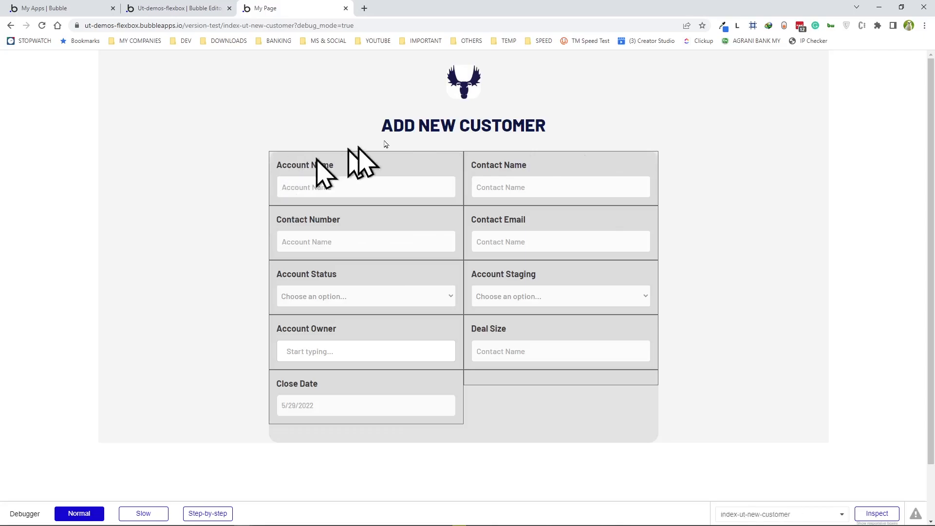
click(392, 187)
click(322, 168)
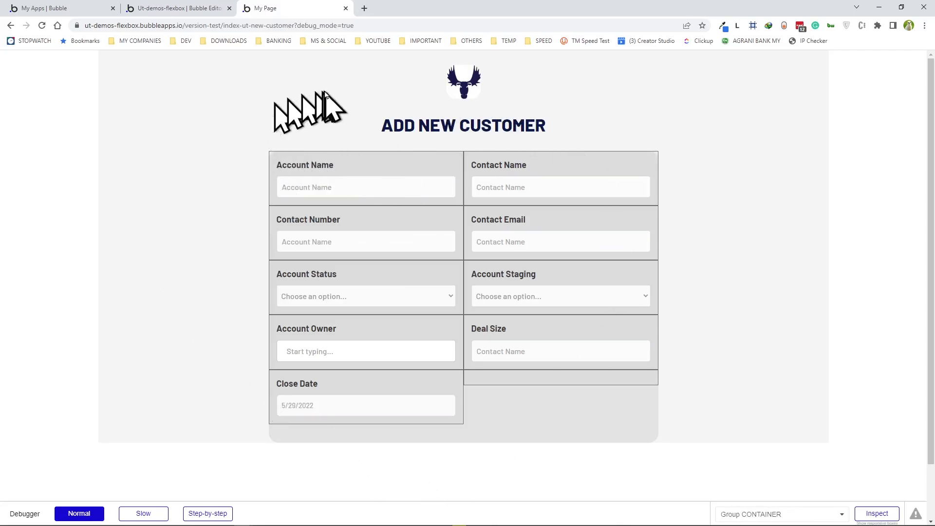
key(ctrl+shift+Tab)
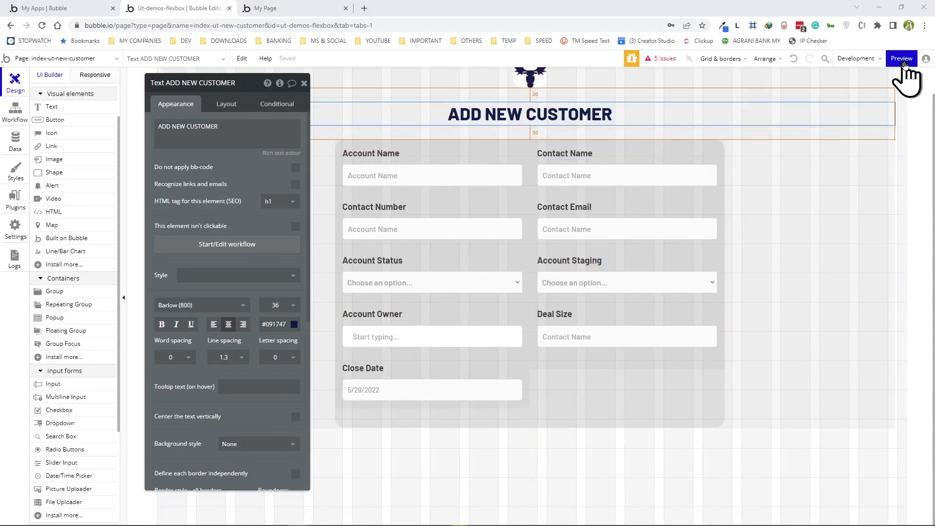
click(884, 115)
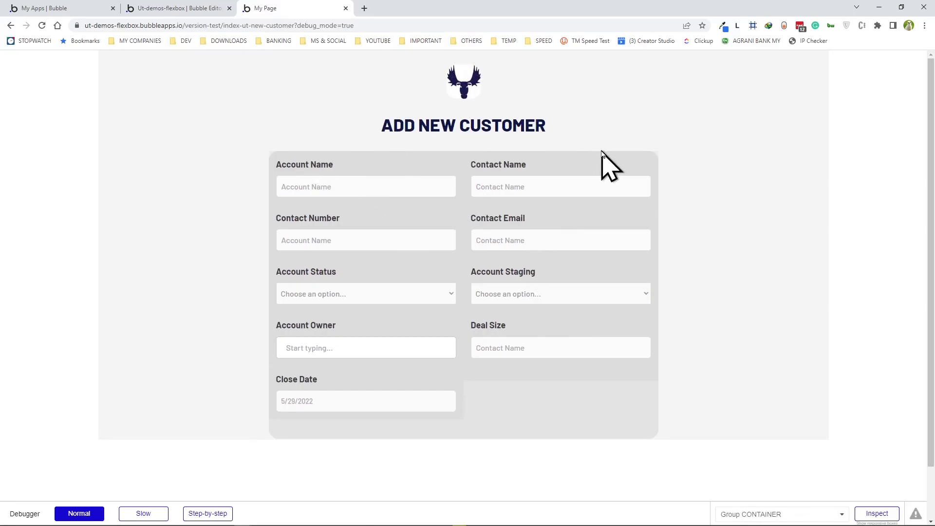
click(197, 8)
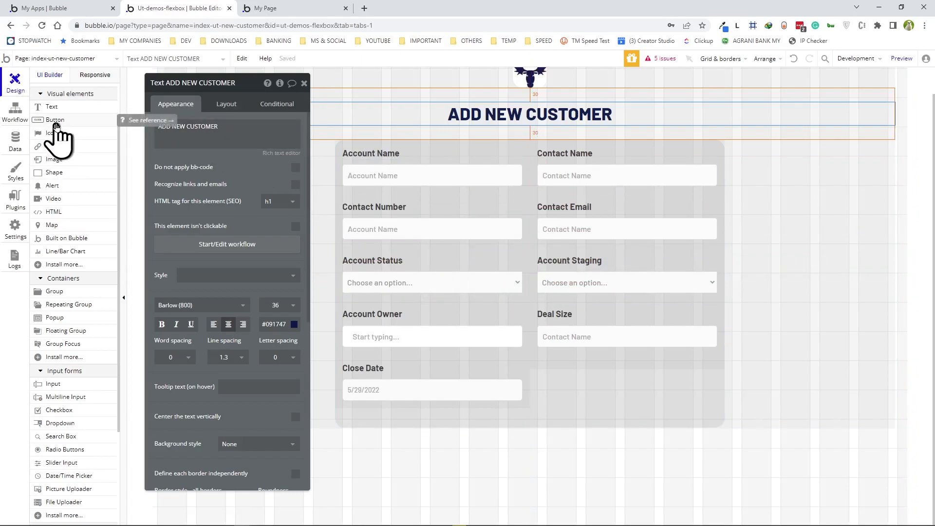
- Add an ADD NEW ACCOUNT button below the form with a 250 px width
click(56, 121)
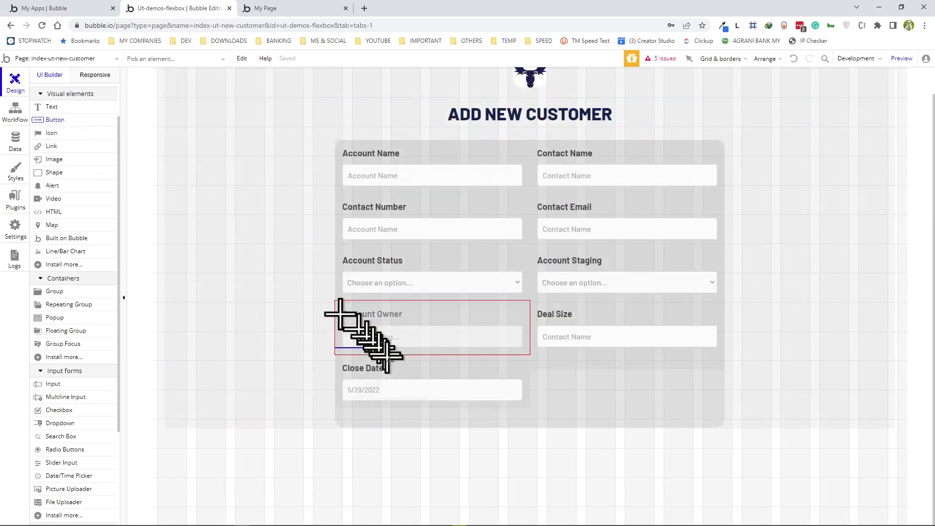
click(326, 418)
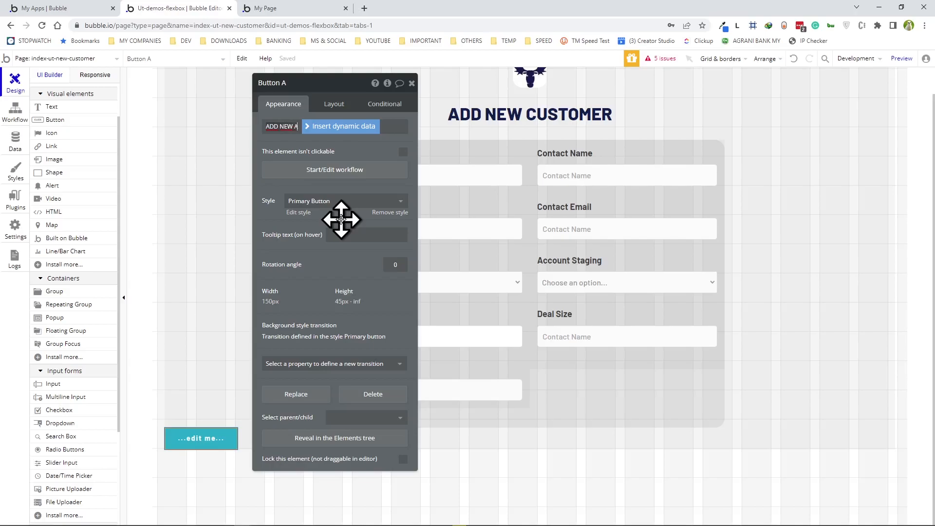
click(341, 220)
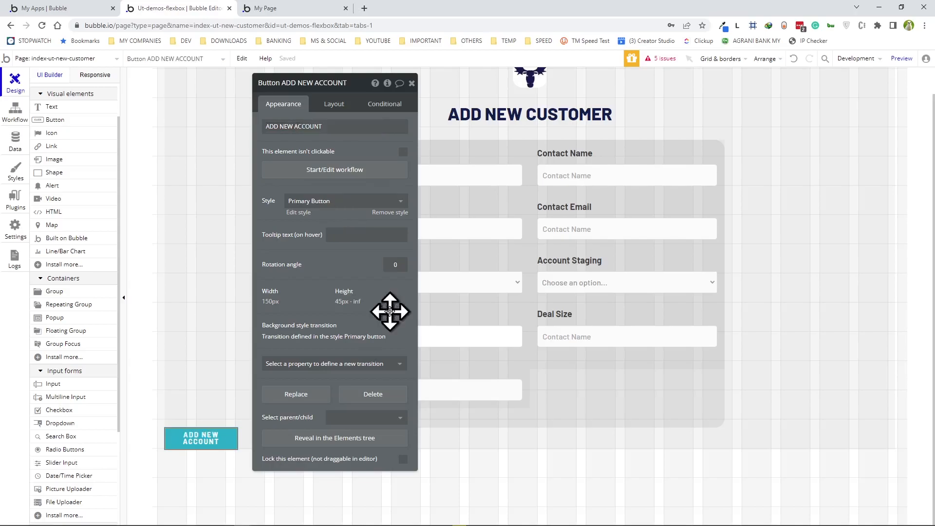
click(329, 109)
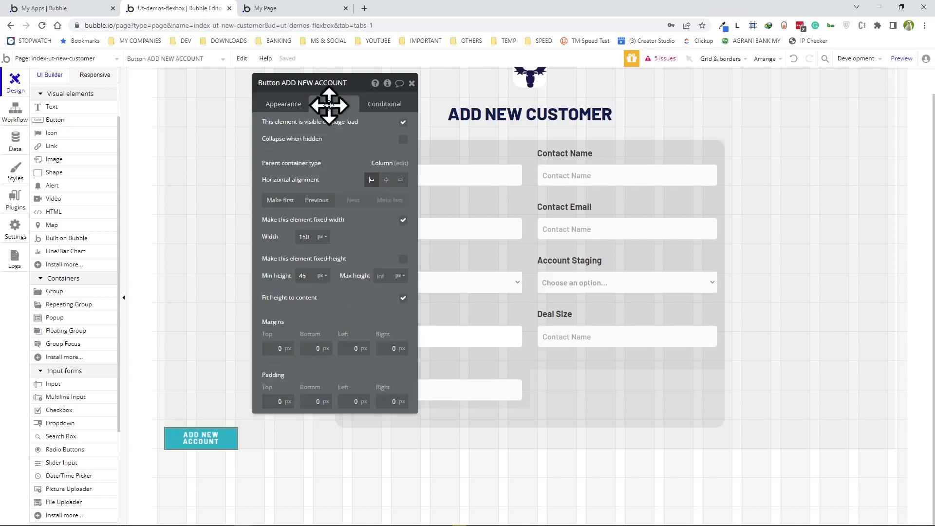
click(304, 237)
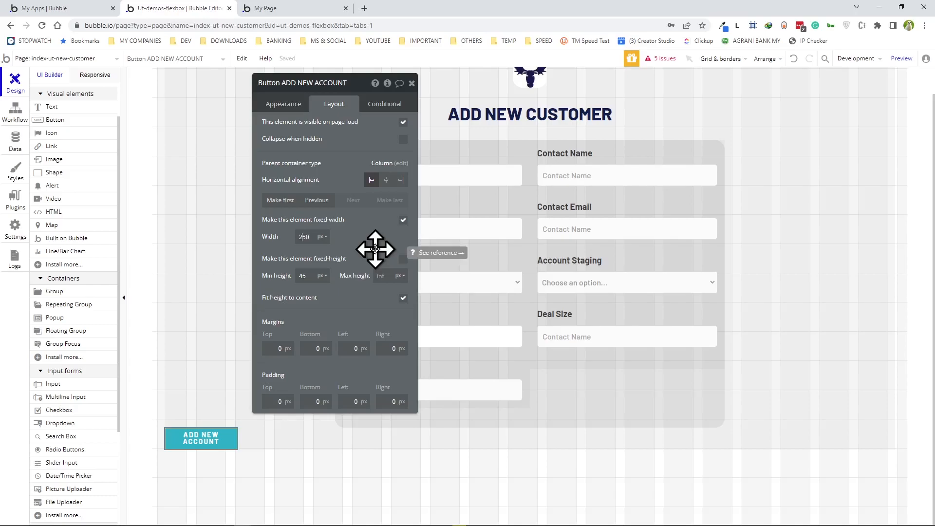
click(368, 238)
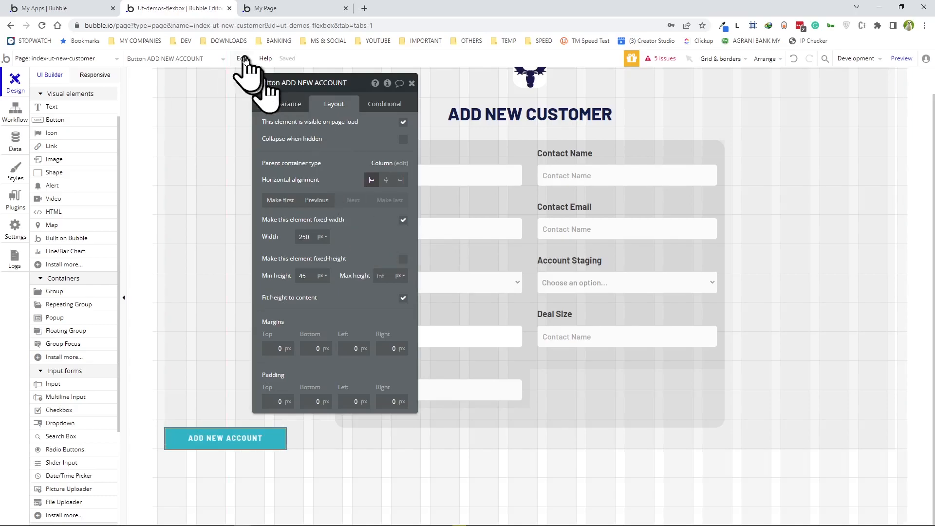
- Detach the button from its shared style and give it a dark #171717 background
click(283, 104)
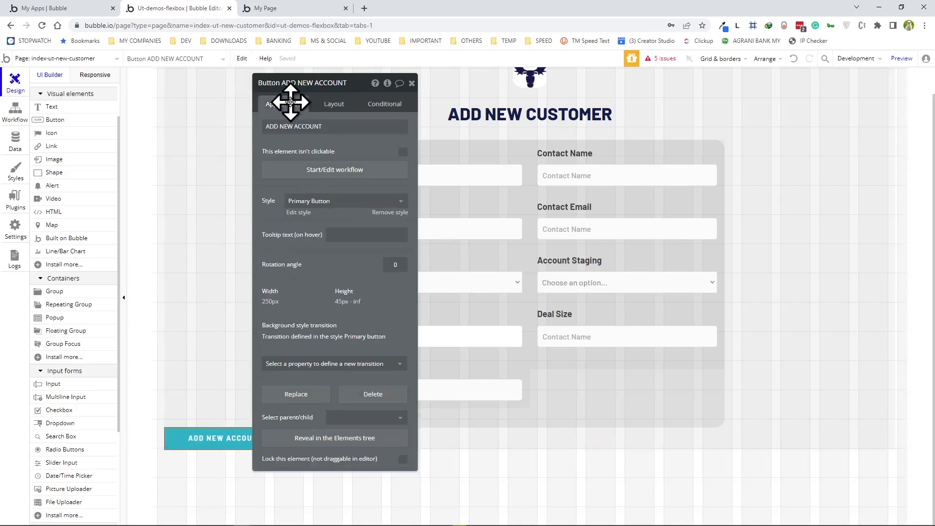
click(387, 213)
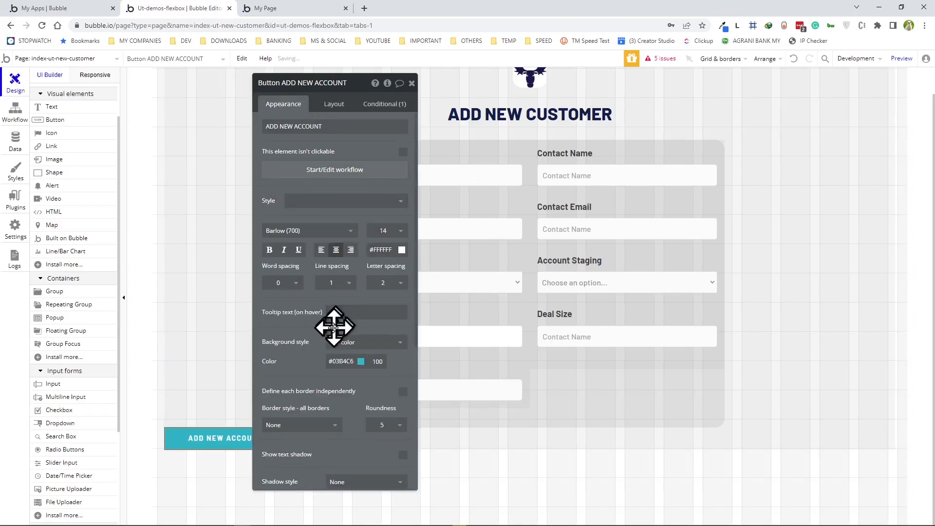
click(360, 361)
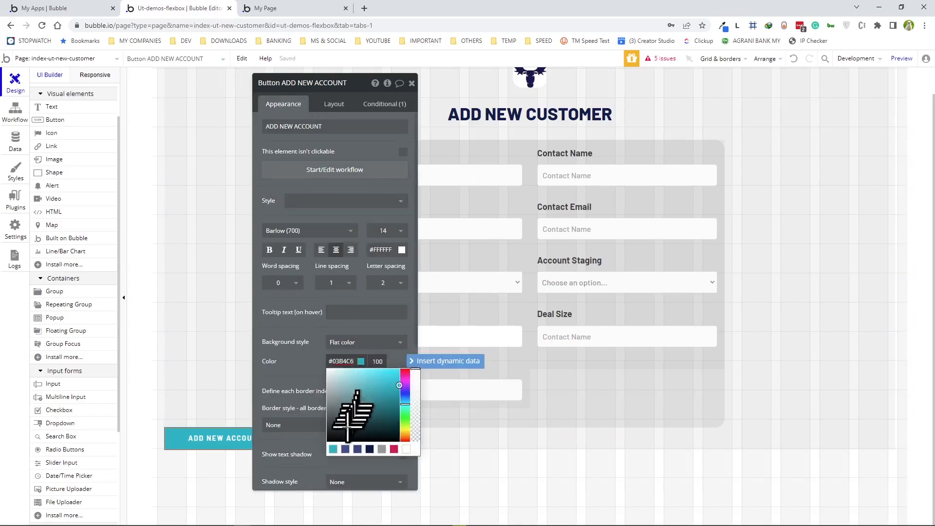
click(328, 435)
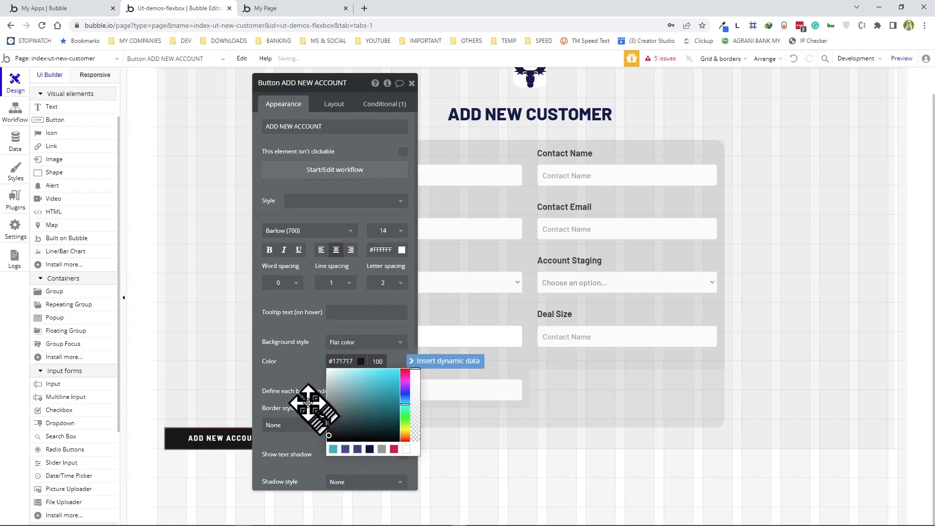
- Centre the button horizontally, set its top and bottom margins, and check the preview
click(327, 106)
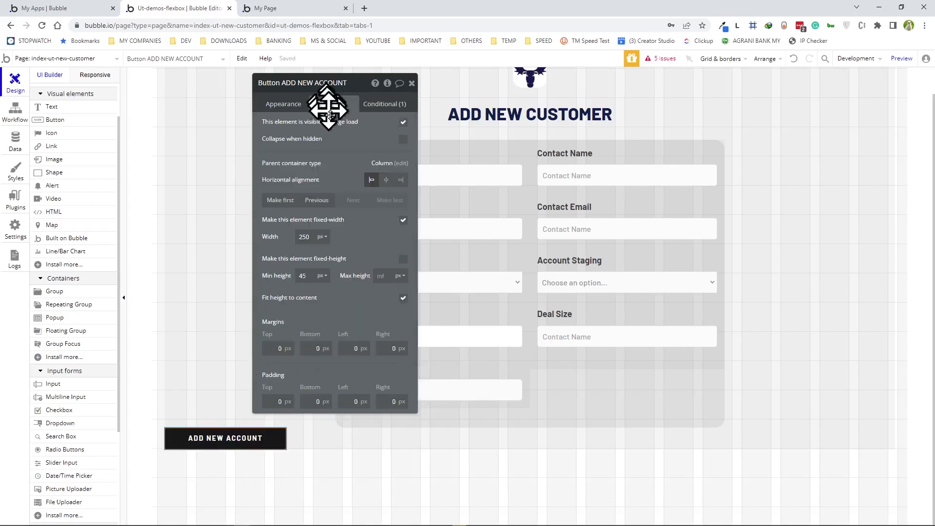
click(388, 180)
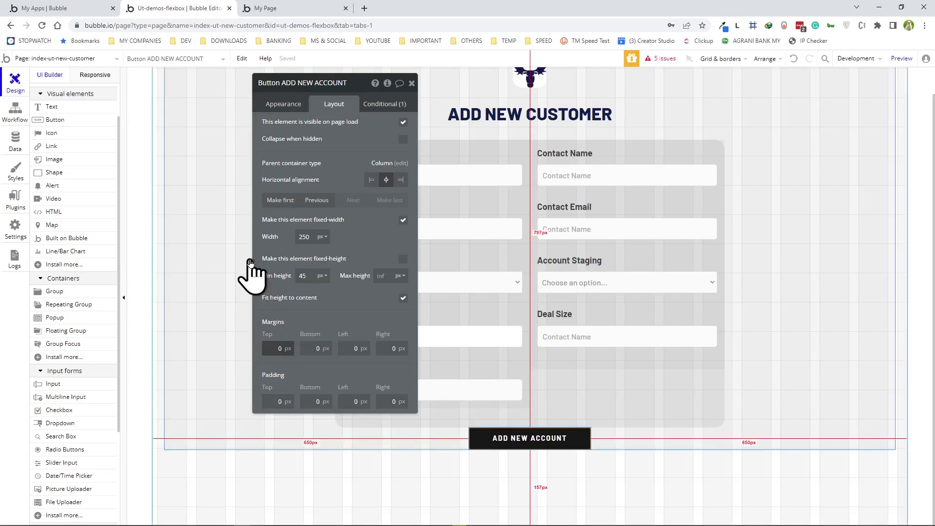
text(1)
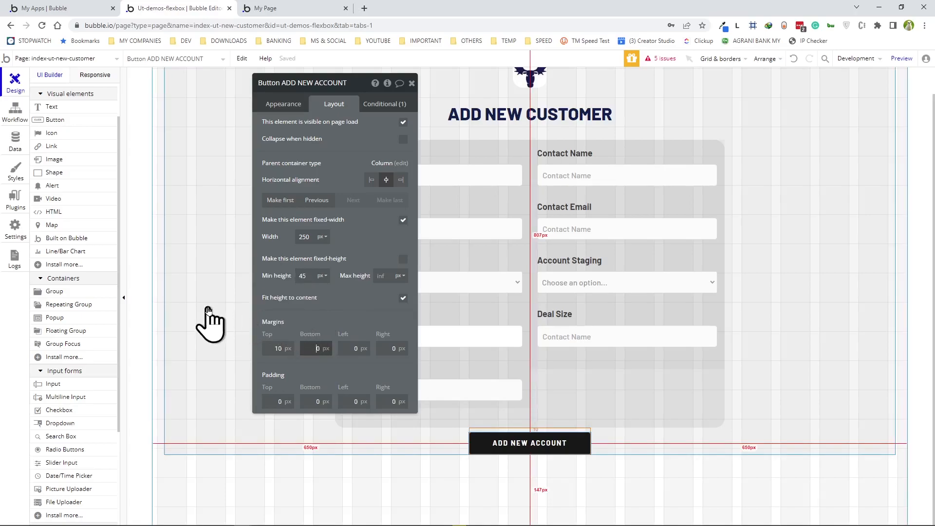
text(5)
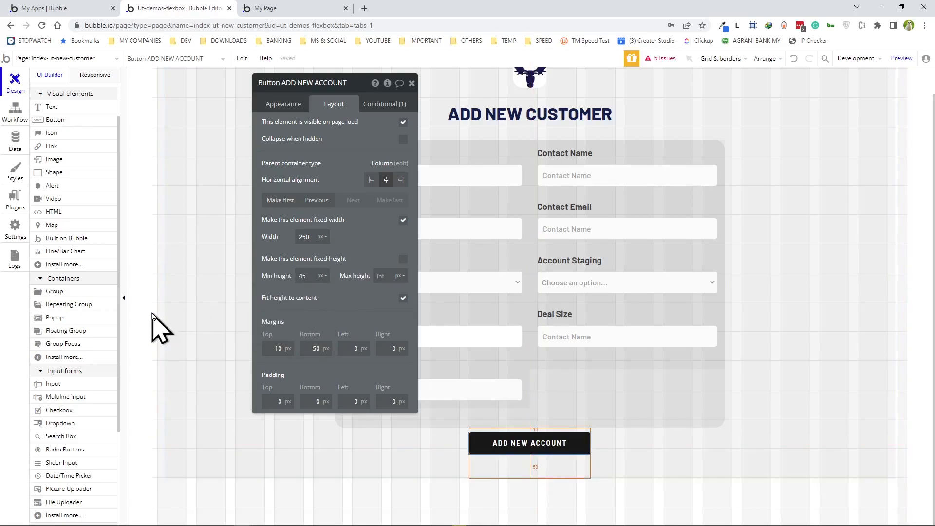
drag(358, 86, 262, 94)
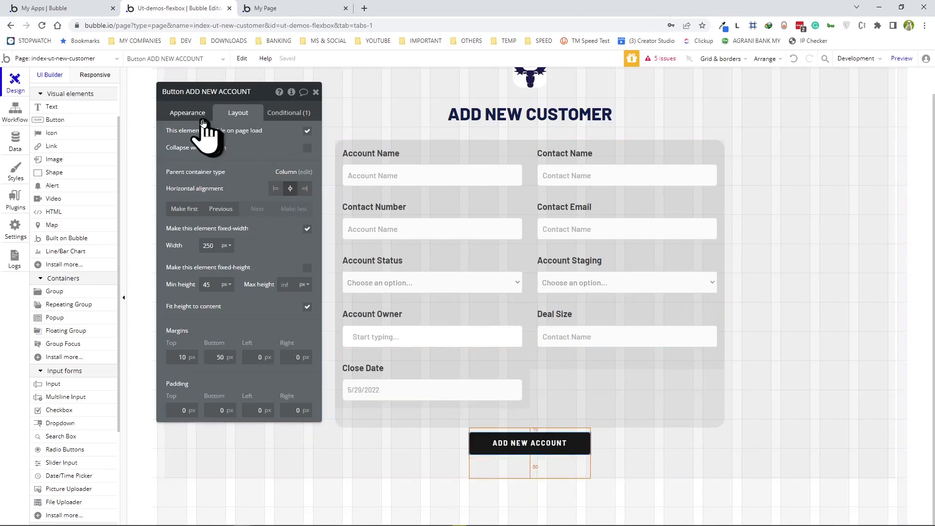
click(188, 113)
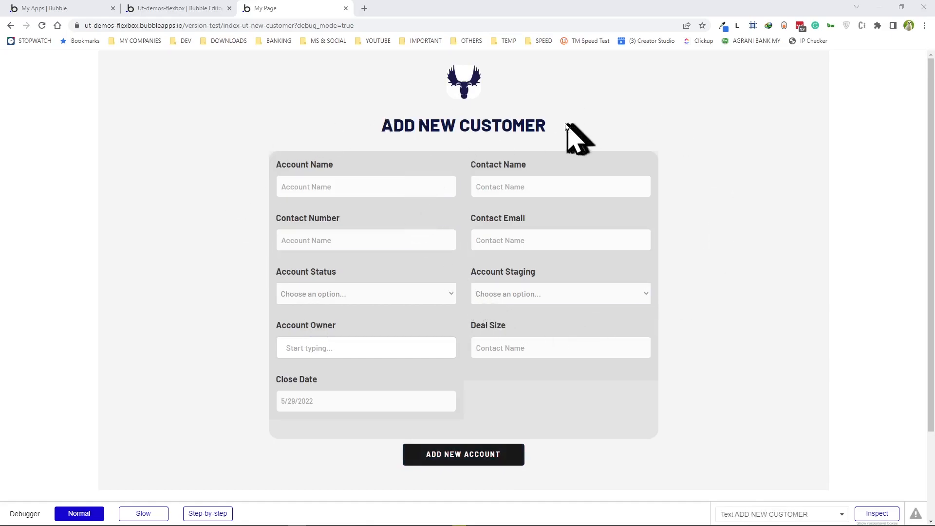
click(190, 12)
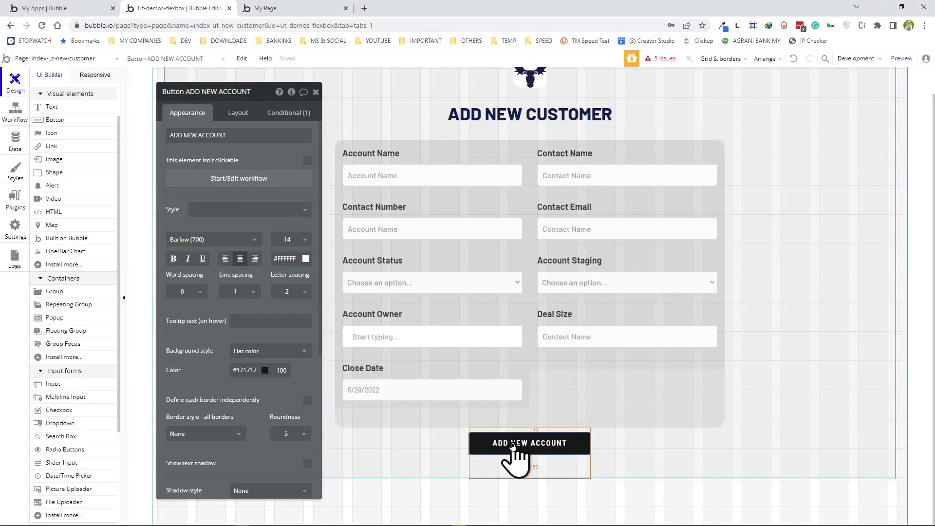
- Add a 'Create a new thing' action of type Customer to the ADD NEW ACCOUNT click workflow
click(252, 179)
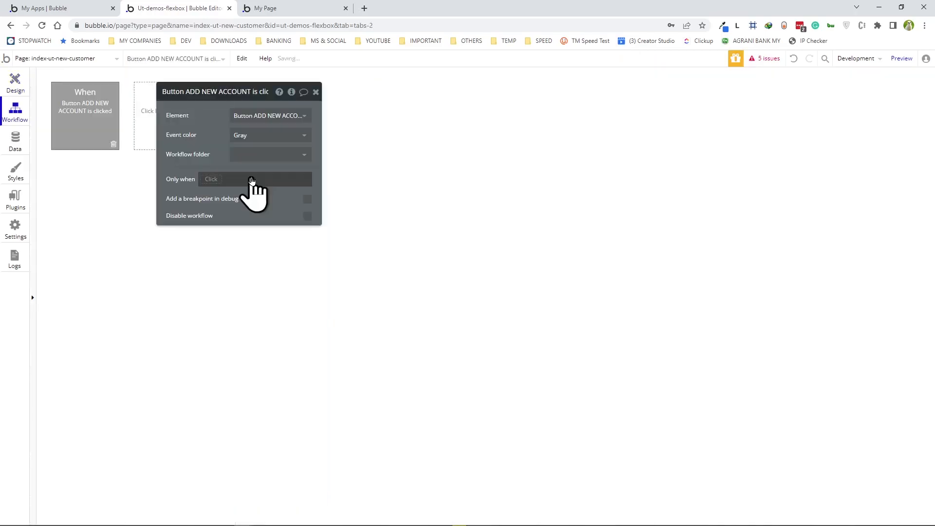
click(87, 185)
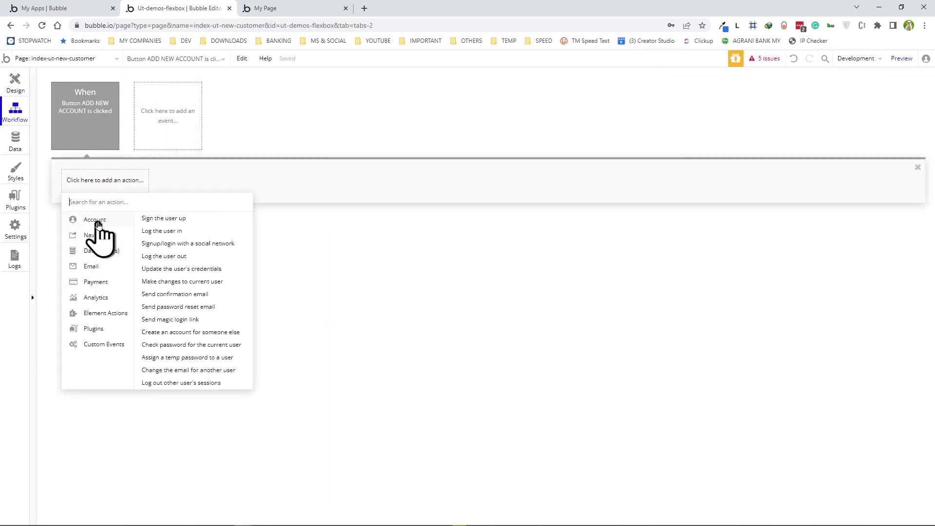
mouse_move(92, 257)
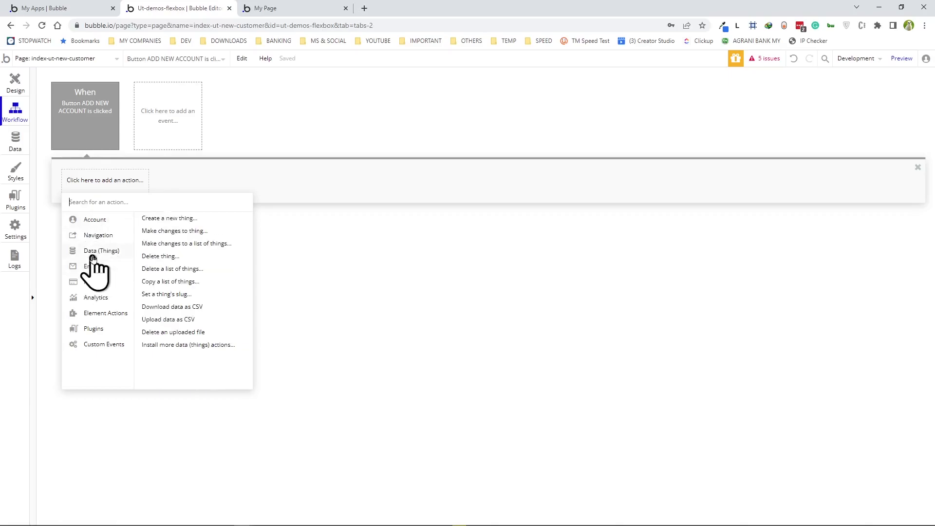
click(167, 219)
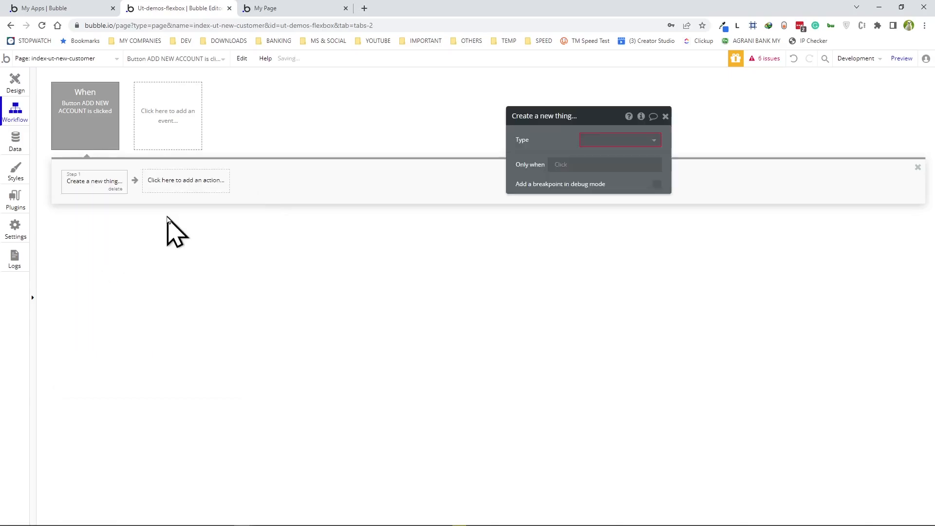
click(625, 141)
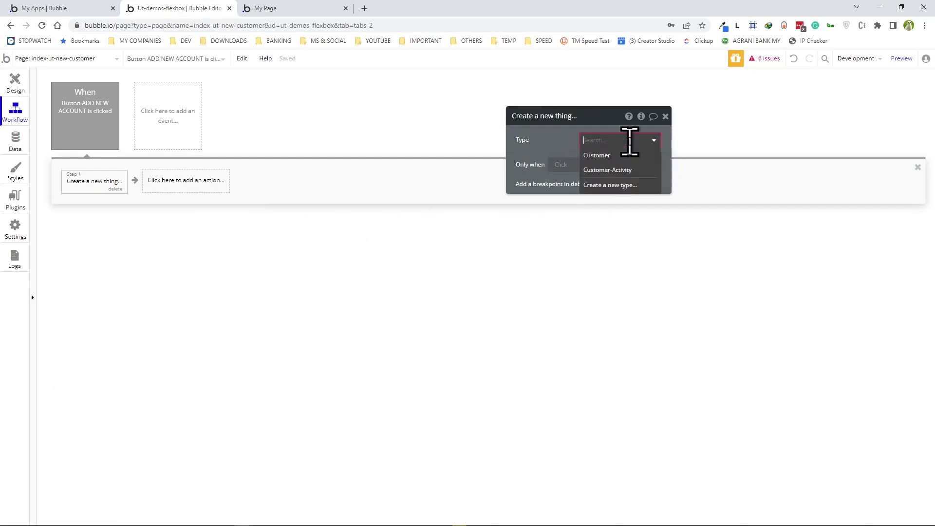
click(597, 156)
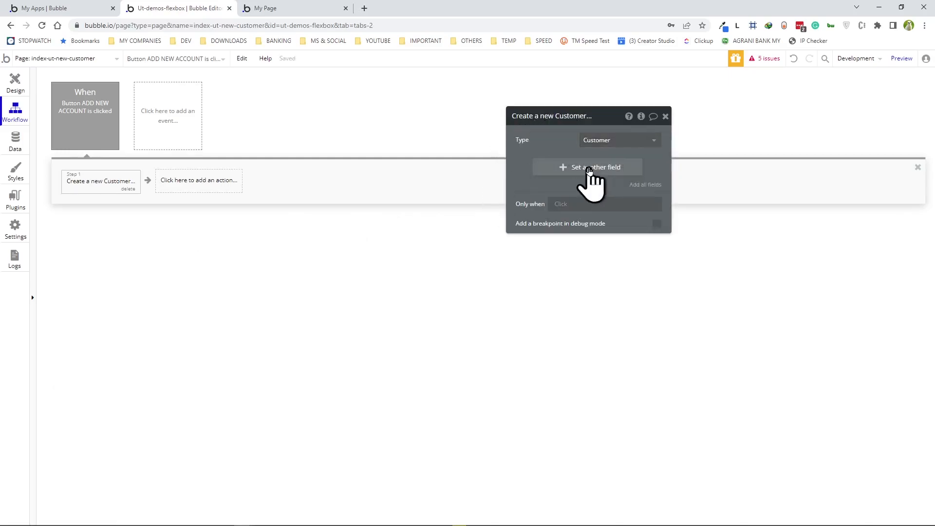
click(15, 141)
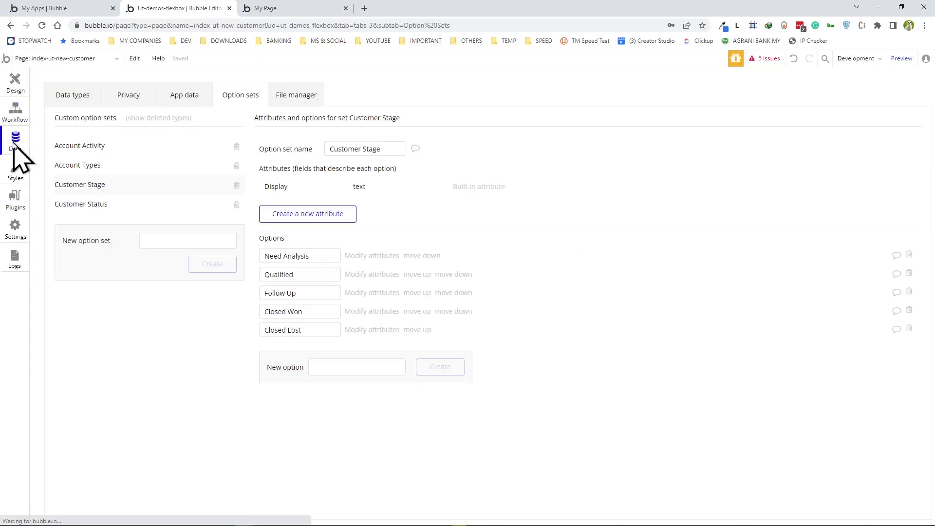
- Review the stored Customer records and the Customer type's fields, then return to the workflow
click(186, 98)
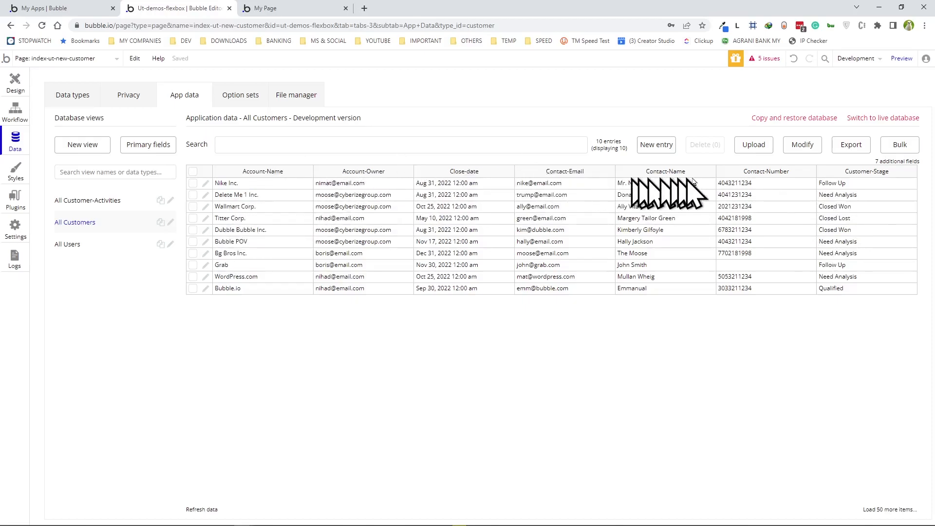
click(56, 96)
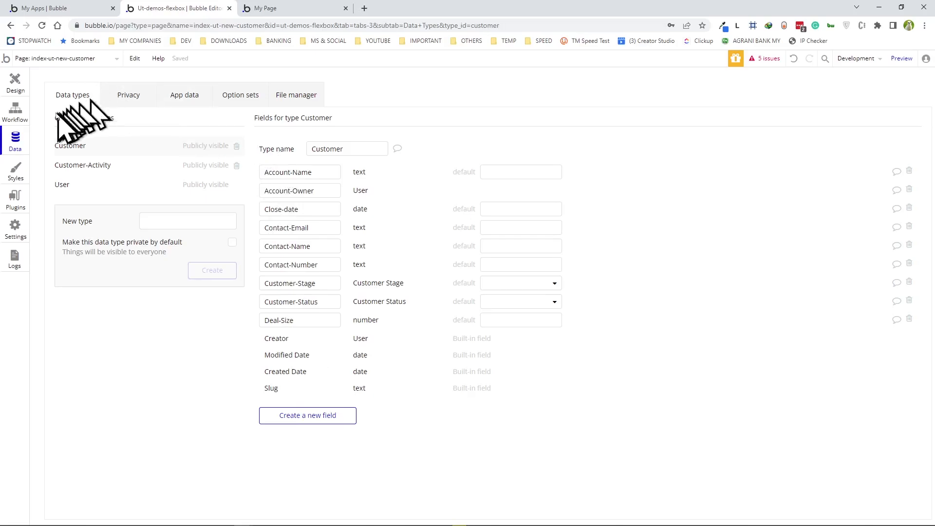
click(15, 111)
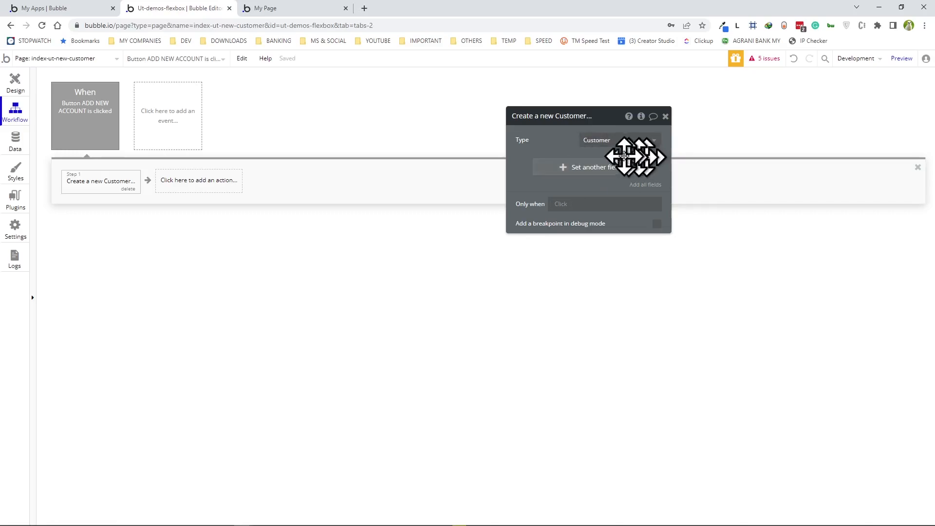
- Set the new Customer's Account-Name from the Account Name input's value
click(580, 171)
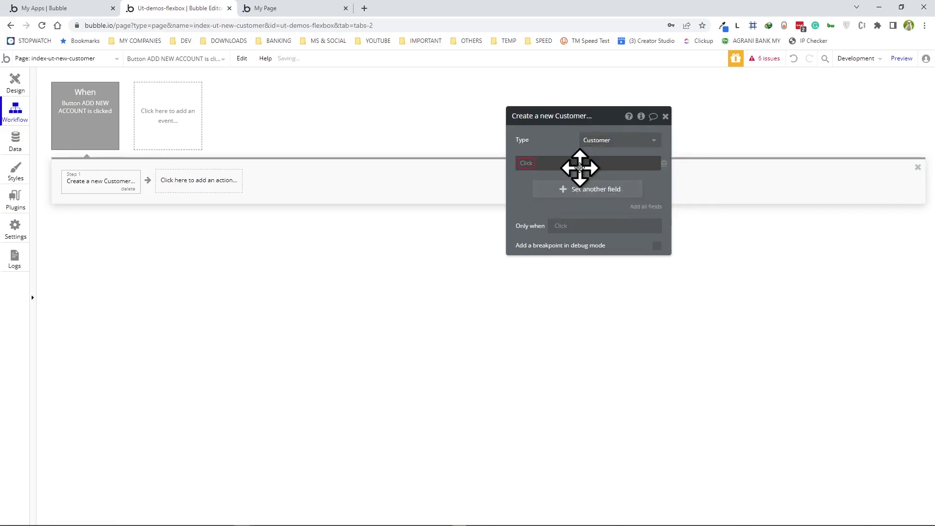
click(526, 163)
click(540, 175)
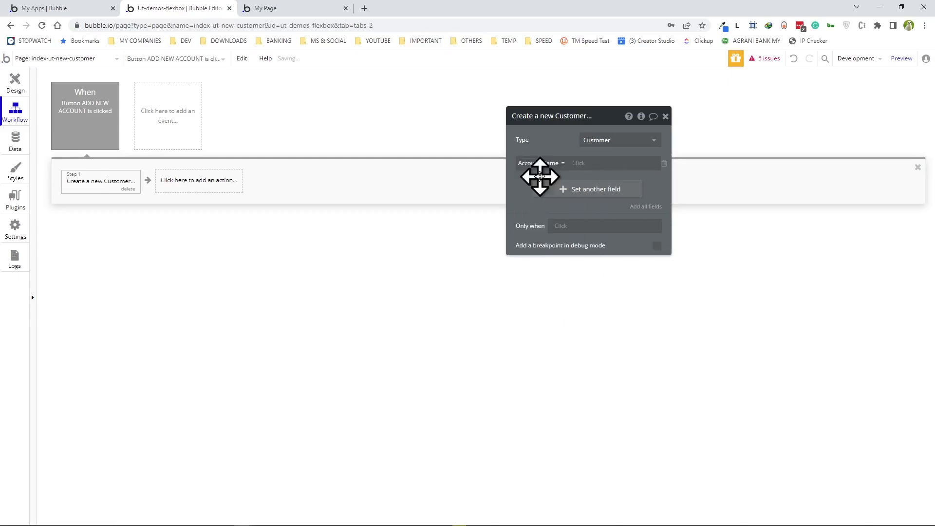
click(579, 163)
click(579, 165)
click(580, 164)
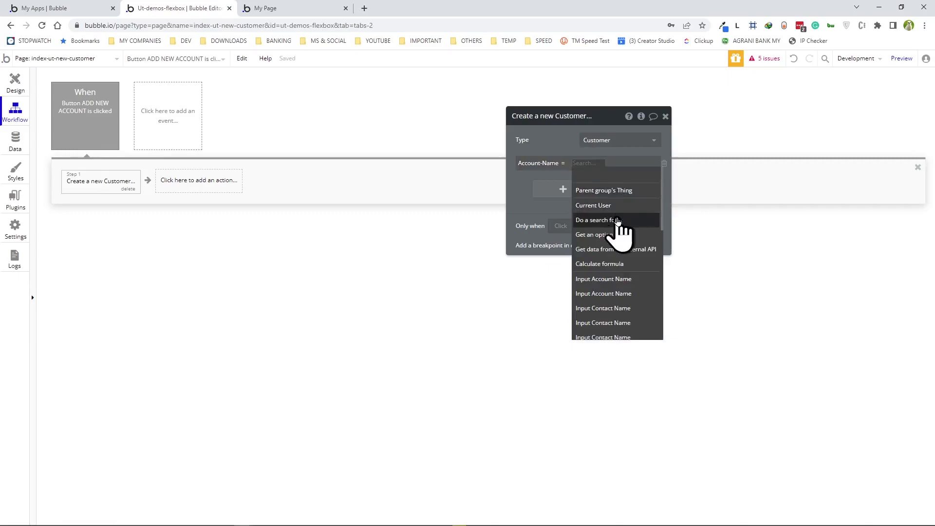
click(604, 280)
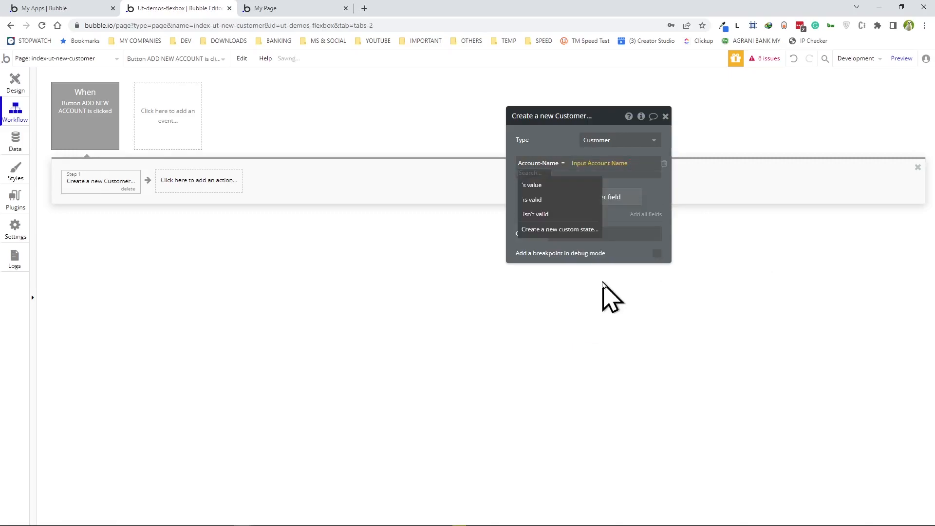
click(538, 185)
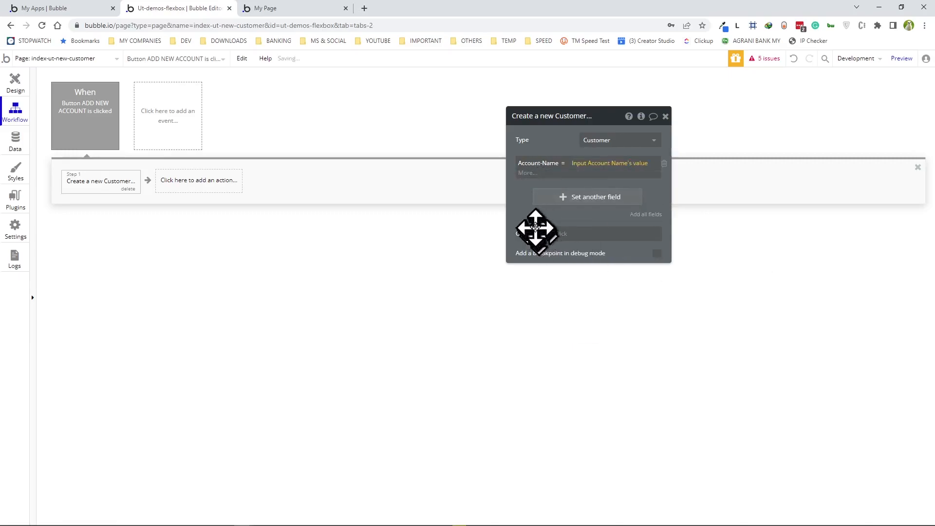
- Set Account-Owner from the Account Owner search box's value
click(591, 191)
click(591, 189)
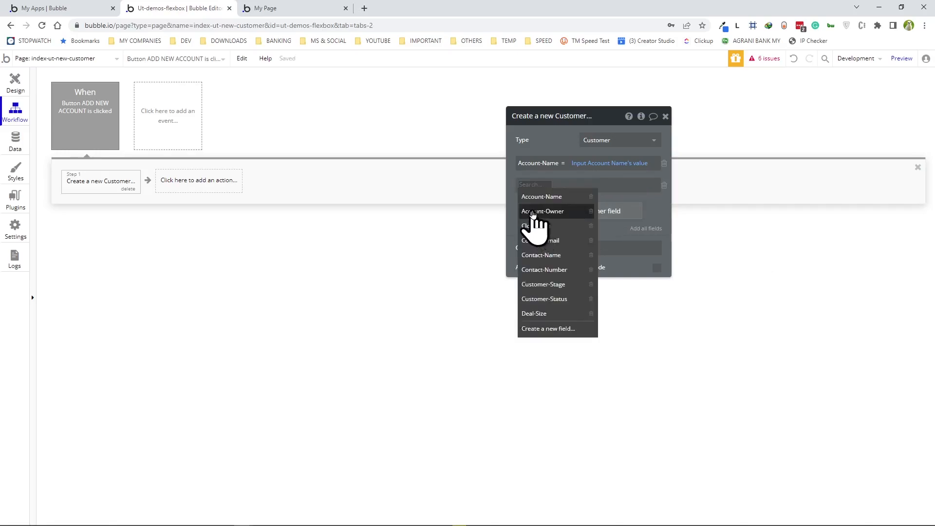
click(533, 212)
click(588, 186)
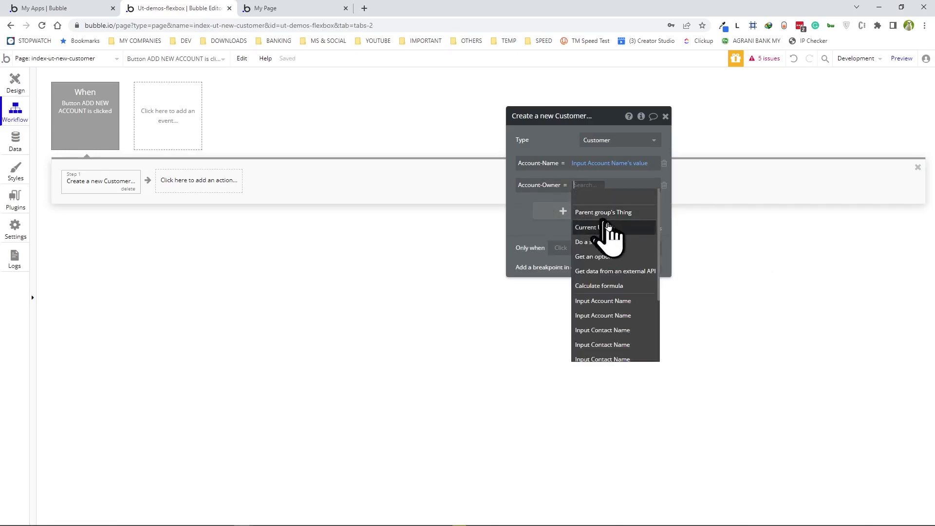
scroll(633, 341, down, 3)
click(601, 341)
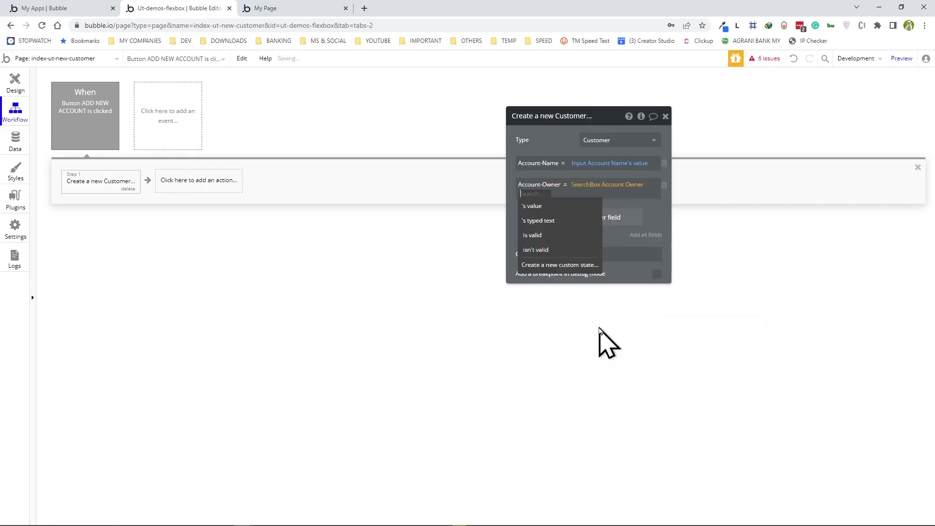
click(537, 206)
- Set Close-date from the Close Date picker's value
click(589, 219)
click(530, 252)
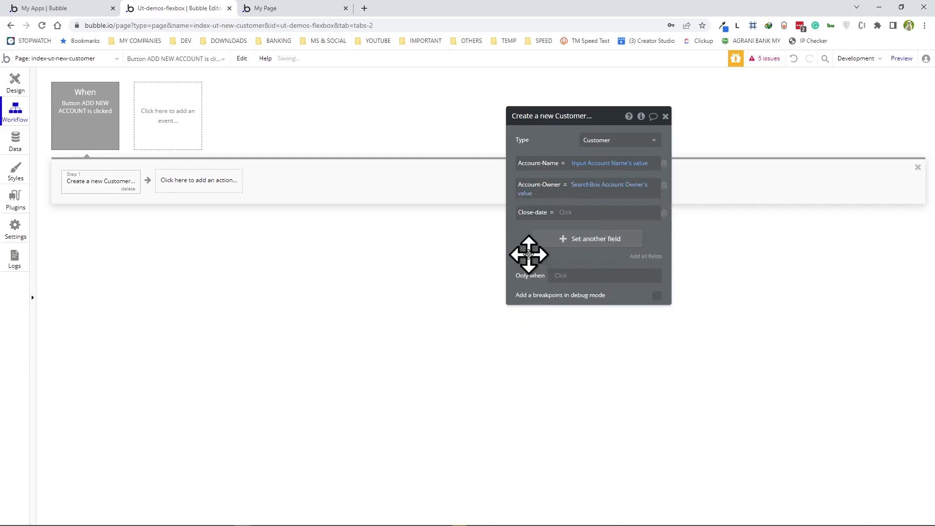
click(568, 214)
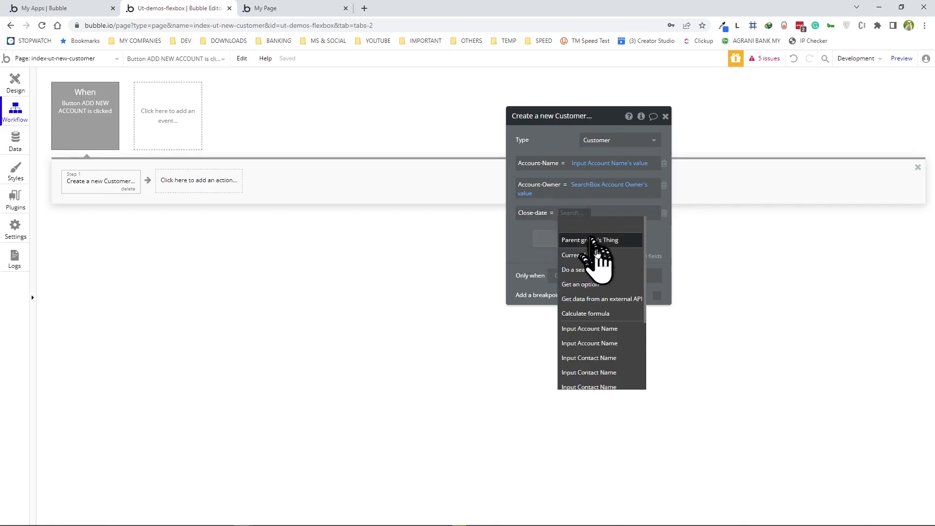
scroll(590, 280, down, 4)
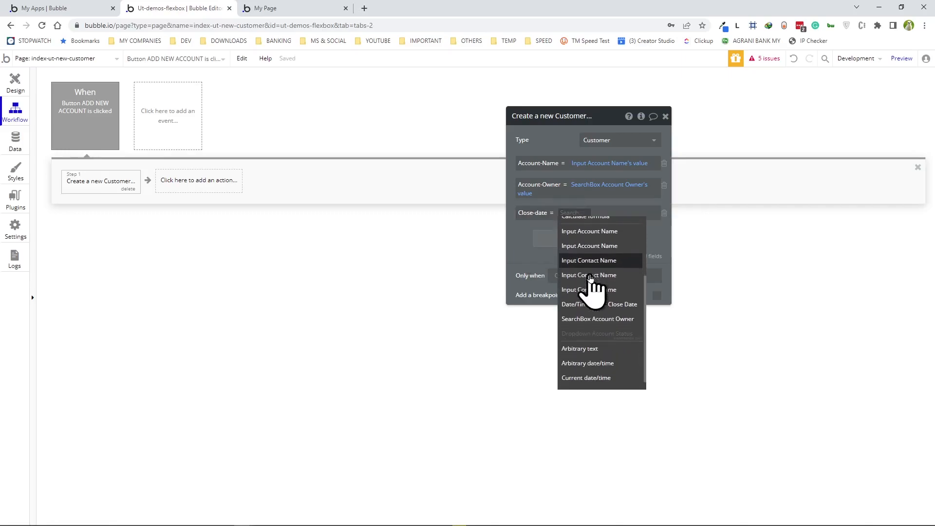
click(583, 305)
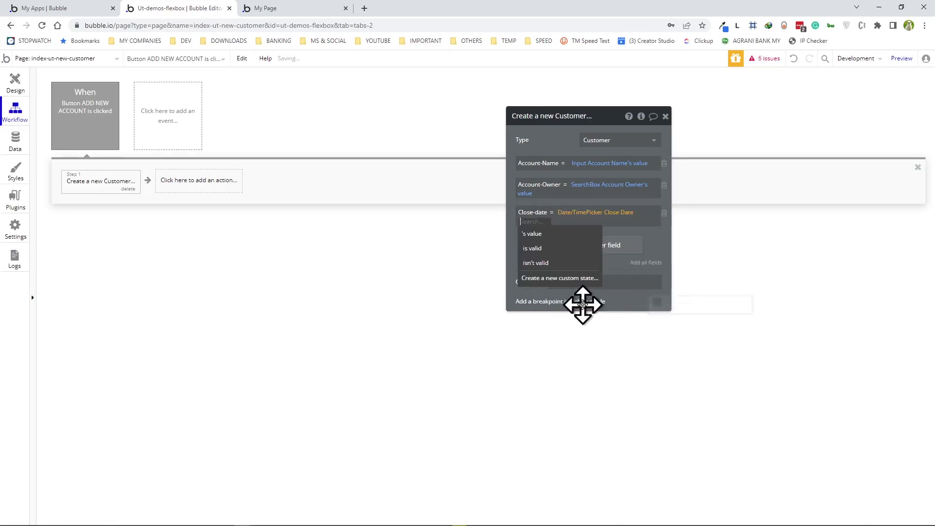
click(536, 233)
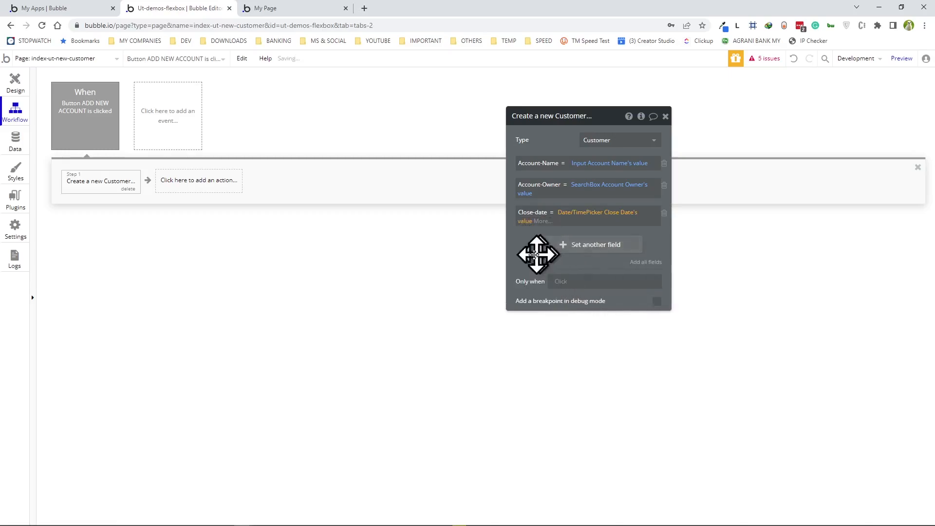
click(525, 253)
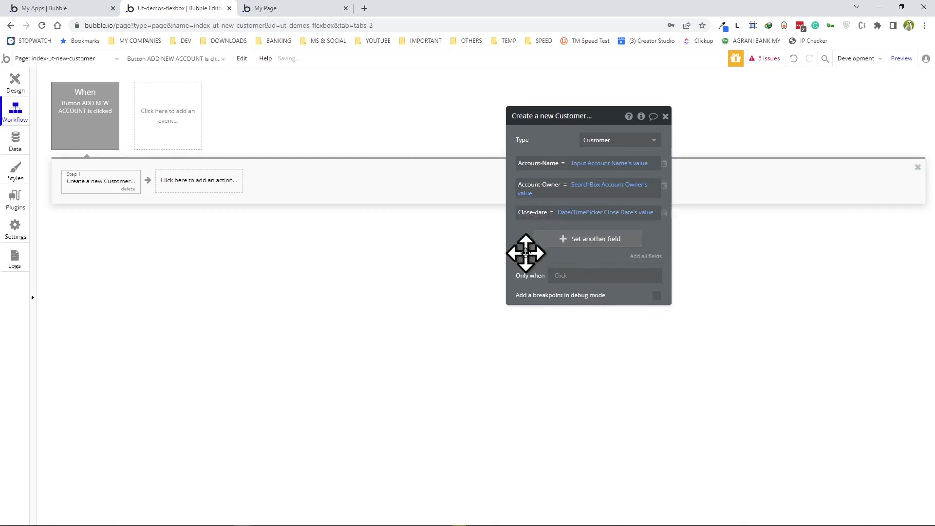
- Add a Contact-Email field and bring up its list of value sources
click(583, 242)
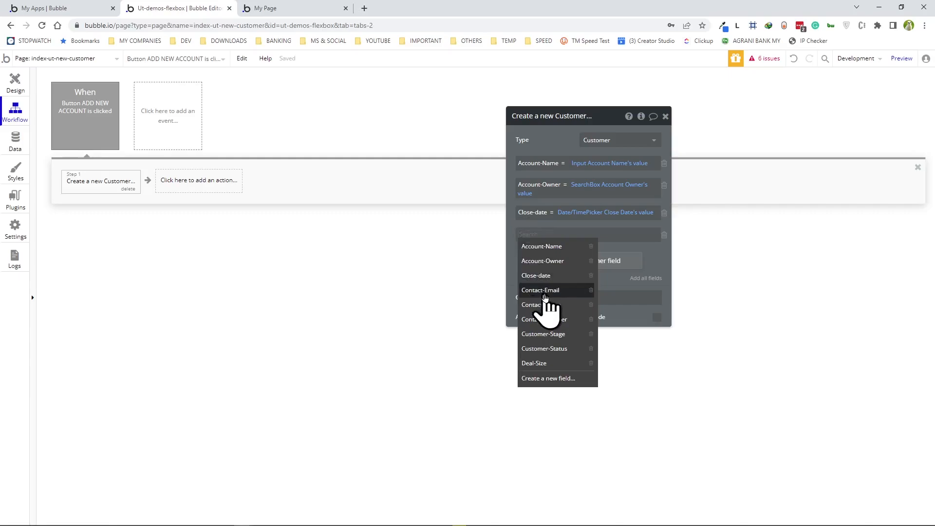
click(545, 292)
click(579, 236)
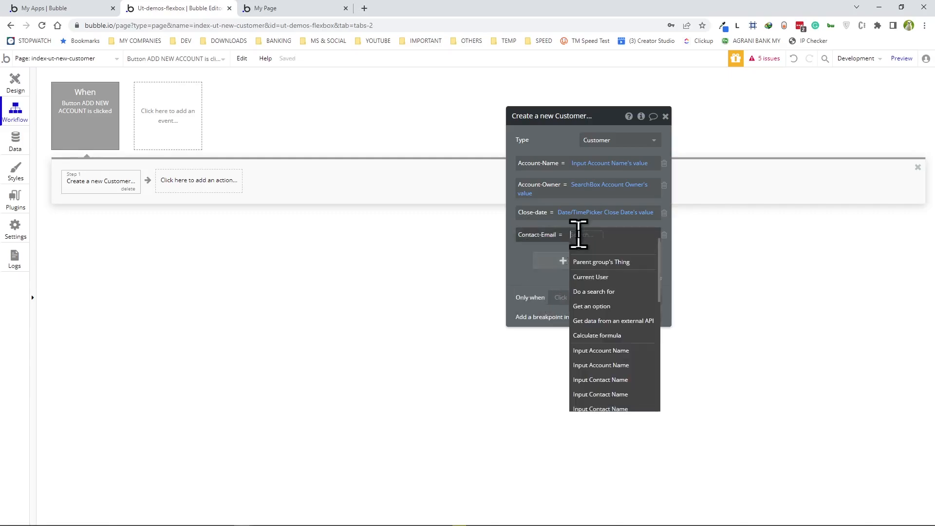
scroll(612, 312, down, 1)
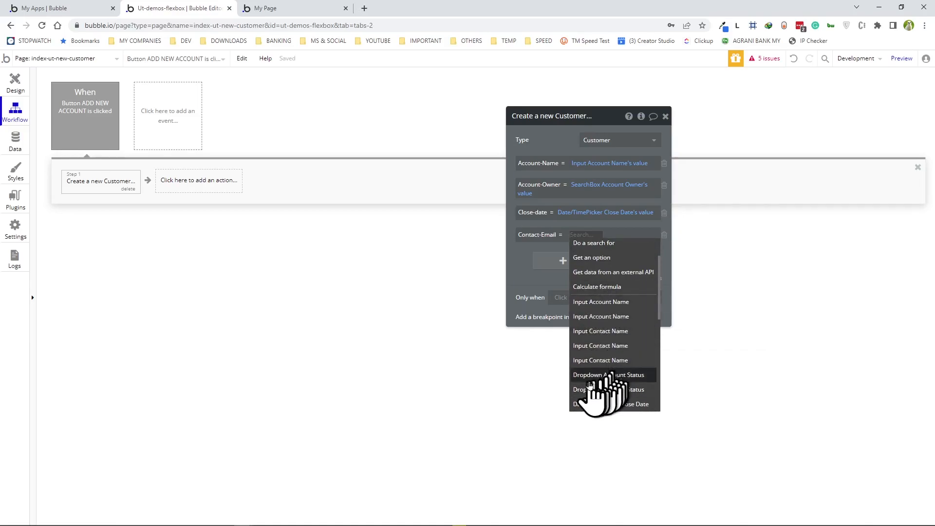
scroll(620, 334, down, 2)
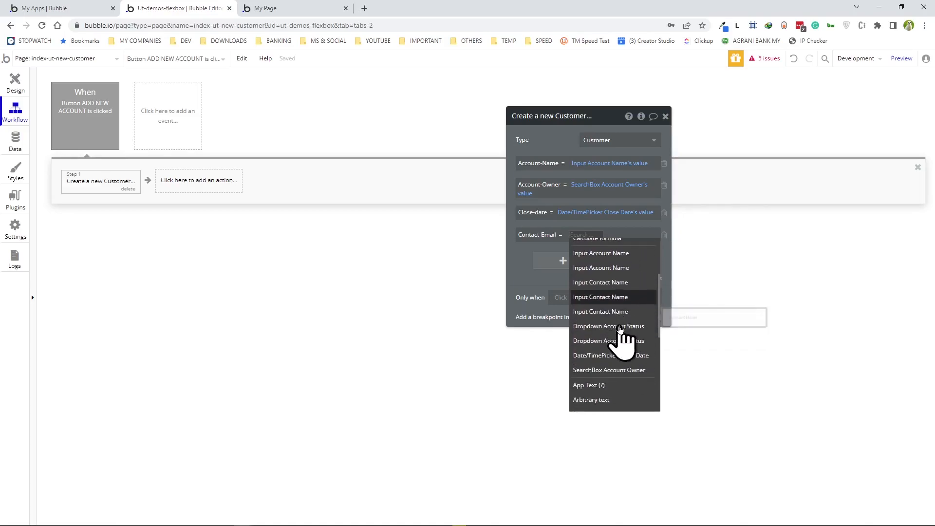
scroll(620, 338, up, 4)
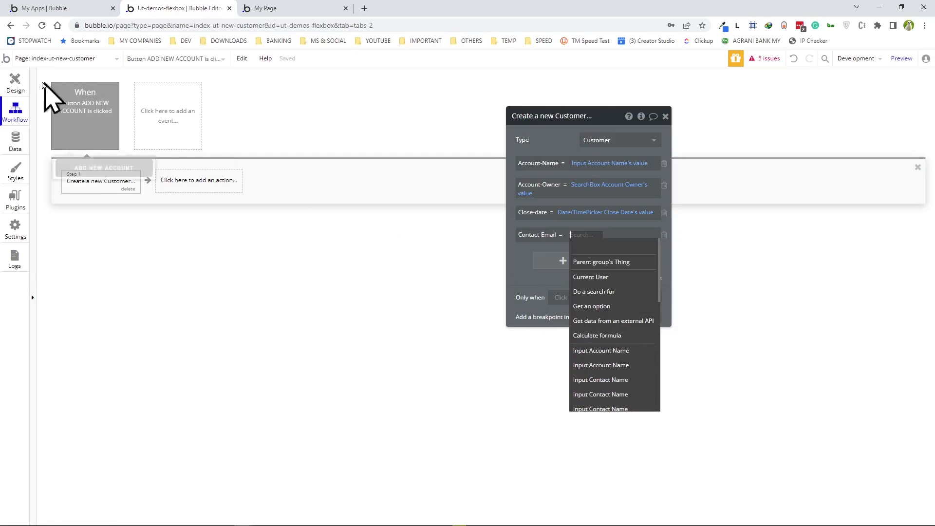
- Rename the Contact Email input to Input Contact EMAIL
click(15, 83)
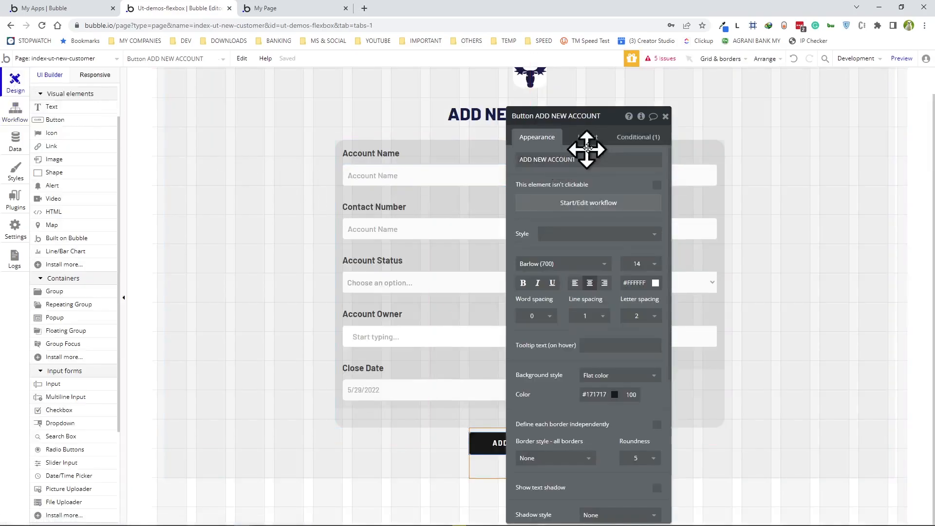
drag(612, 119, 261, 101)
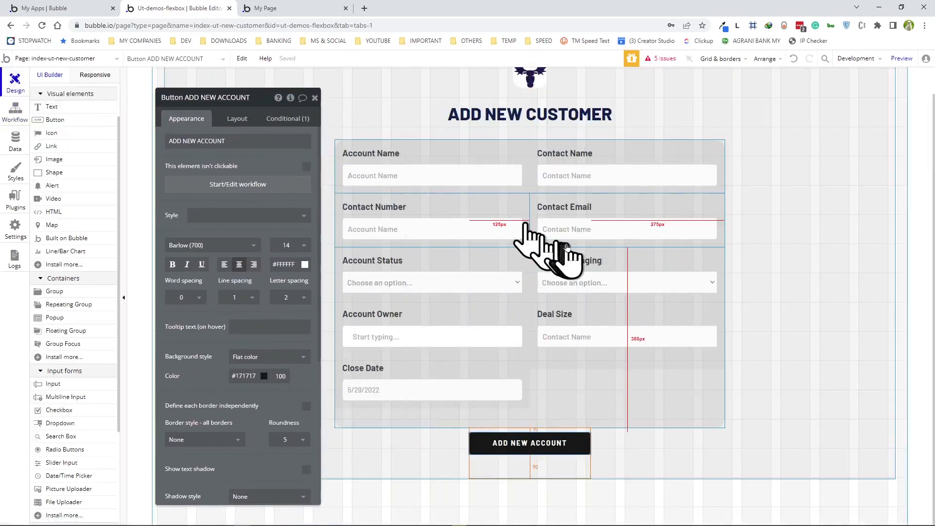
click(579, 228)
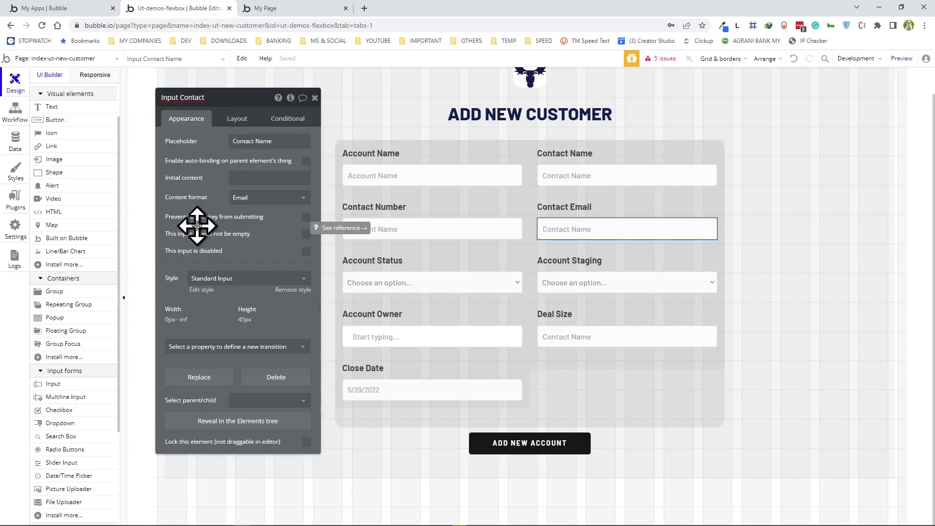
text(mail)
click(425, 230)
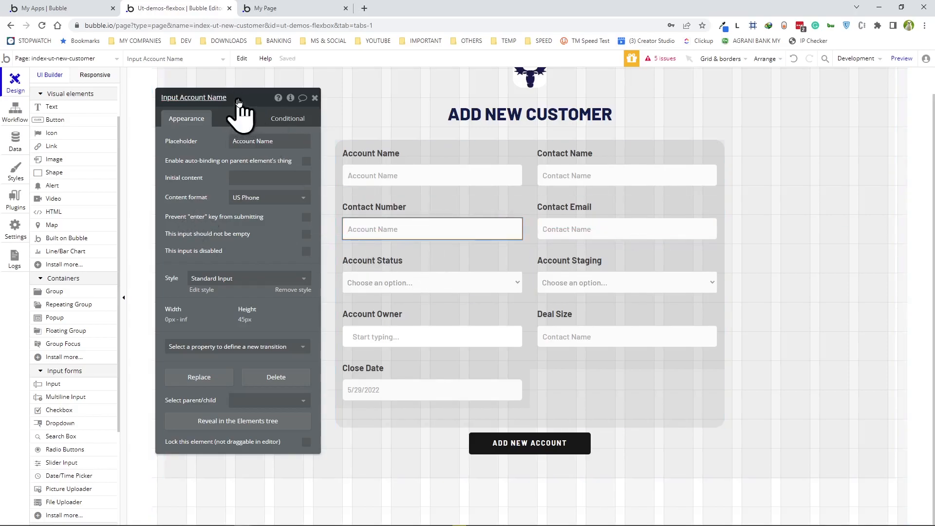
click(560, 229)
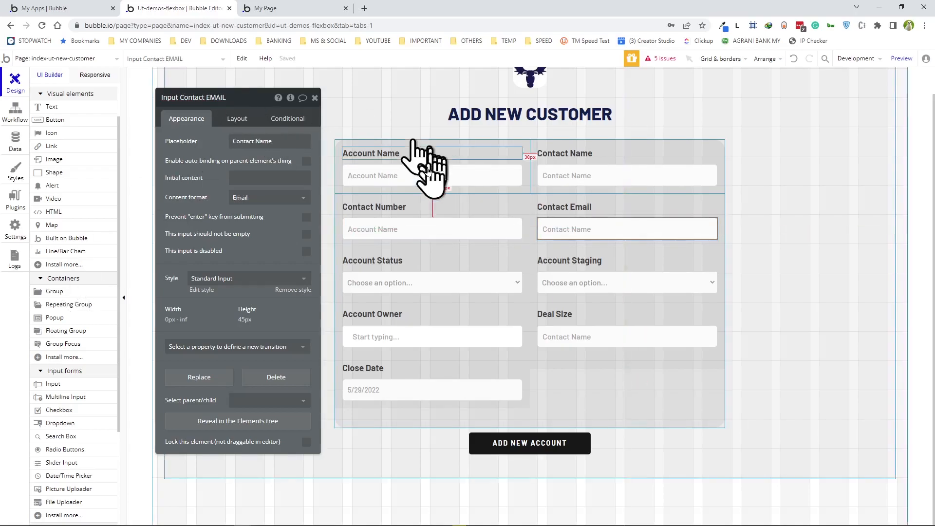
- Rename the Account Staging dropdown to Dropdown Account STAGE
click(412, 283)
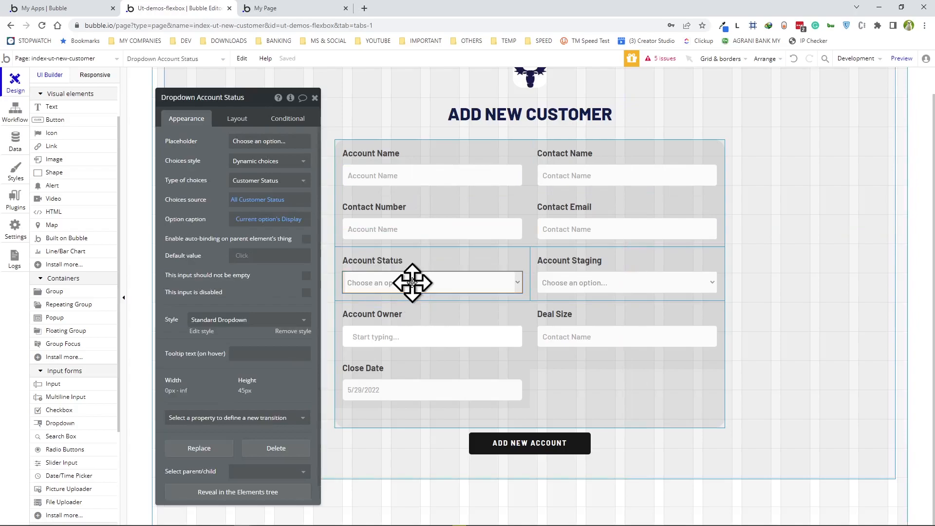
click(623, 281)
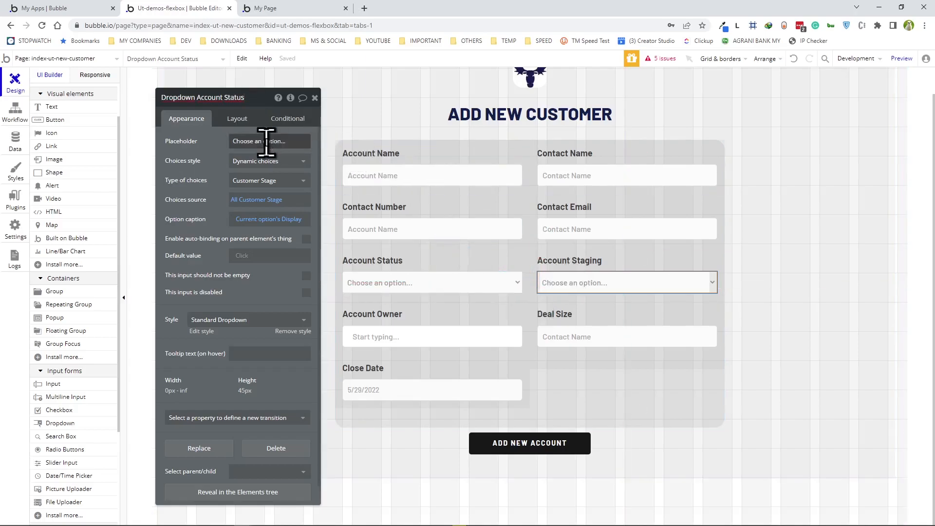
click(410, 279)
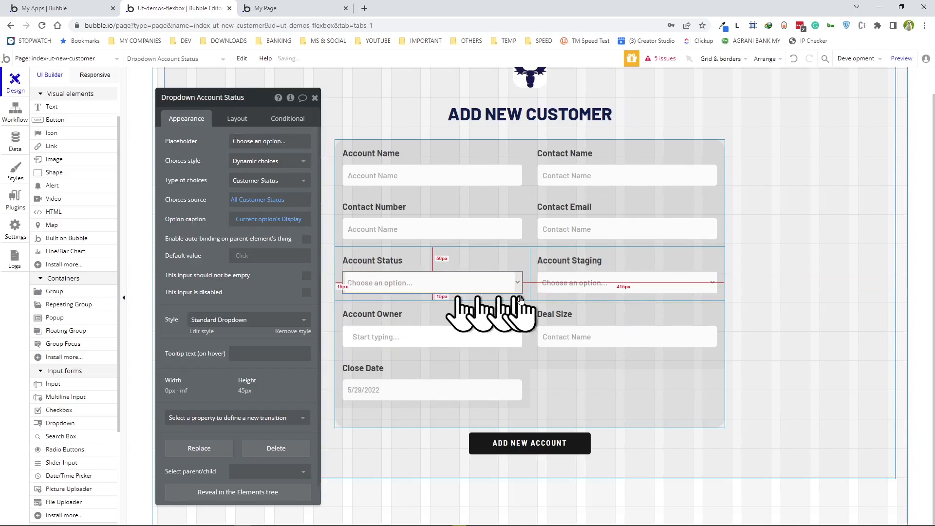
click(577, 285)
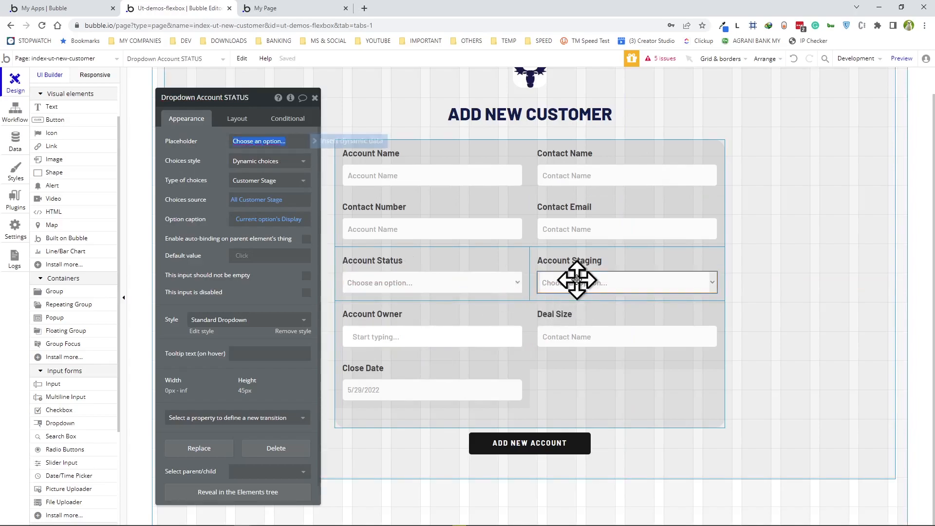
click(255, 97)
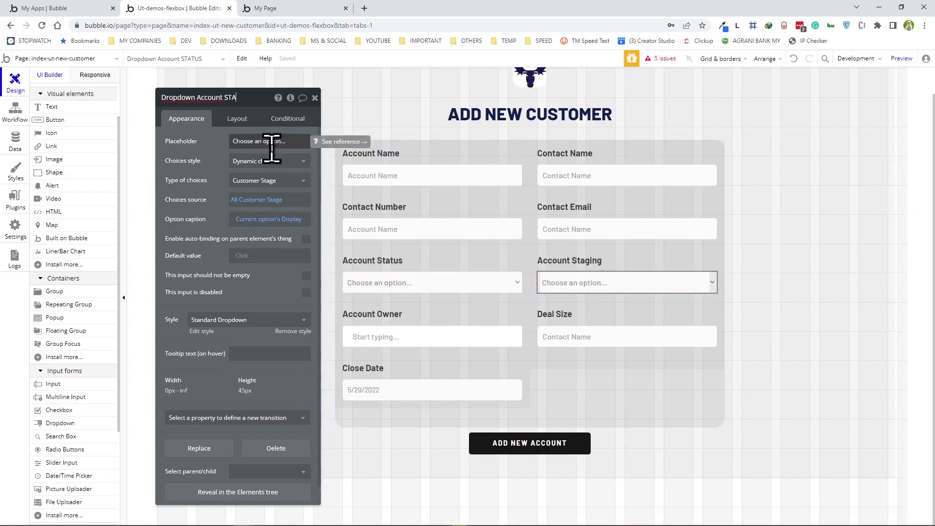
- Check the Account Owner, Deal Size and Close Date element names, then return to the workflow
click(429, 335)
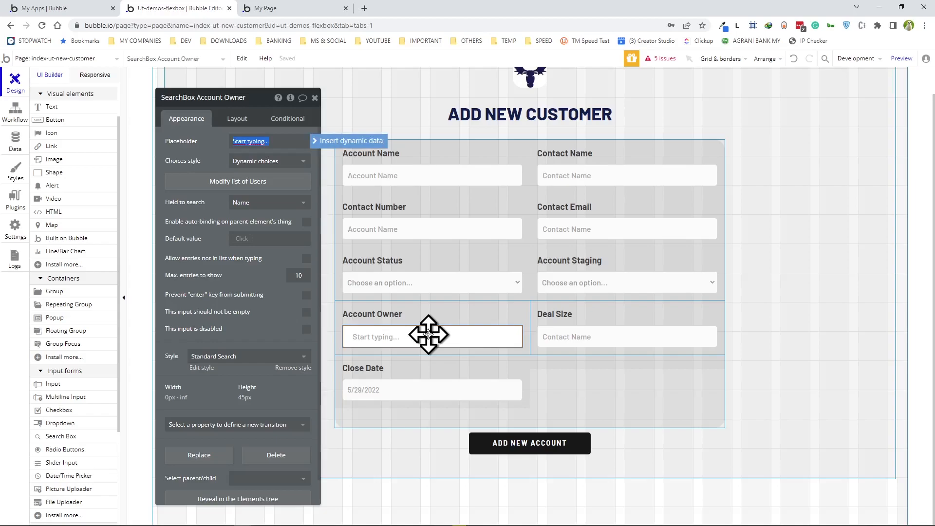
click(590, 336)
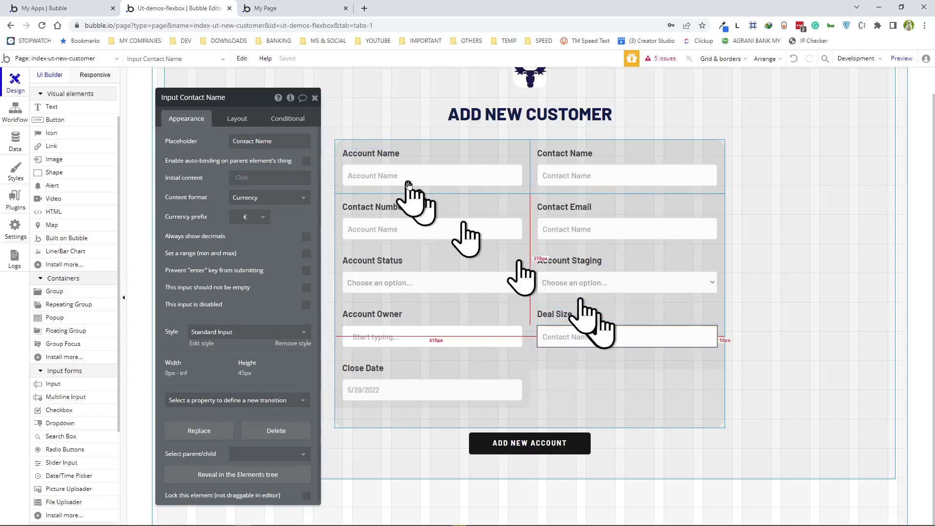
click(444, 392)
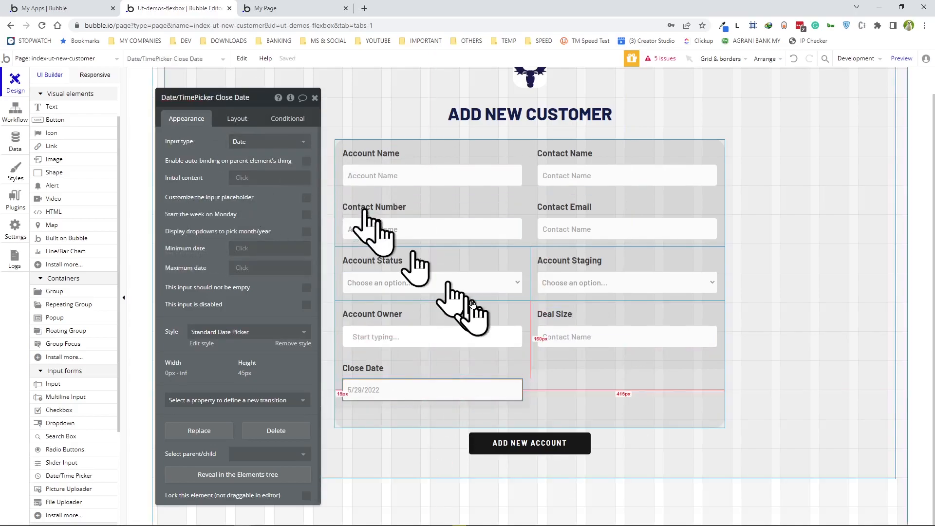
click(12, 112)
drag(247, 98, 576, 109)
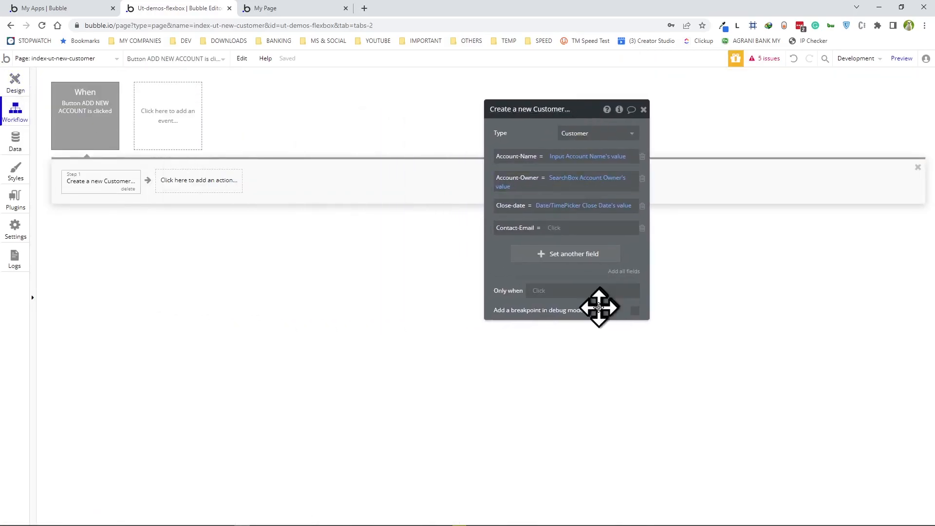
- Map Contact-Email to Input Contact EMAIL's value and Customer-Status to Dropdown Account Status's value
click(557, 227)
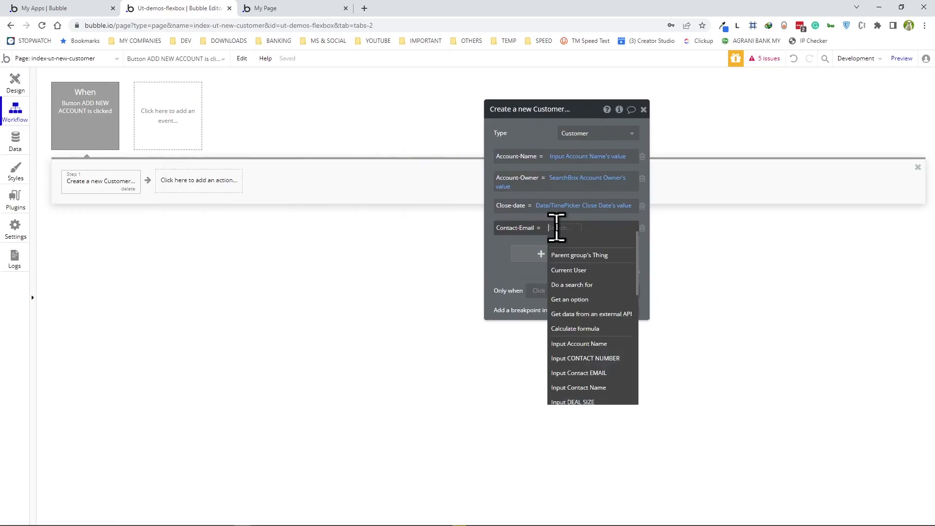
click(591, 373)
click(624, 241)
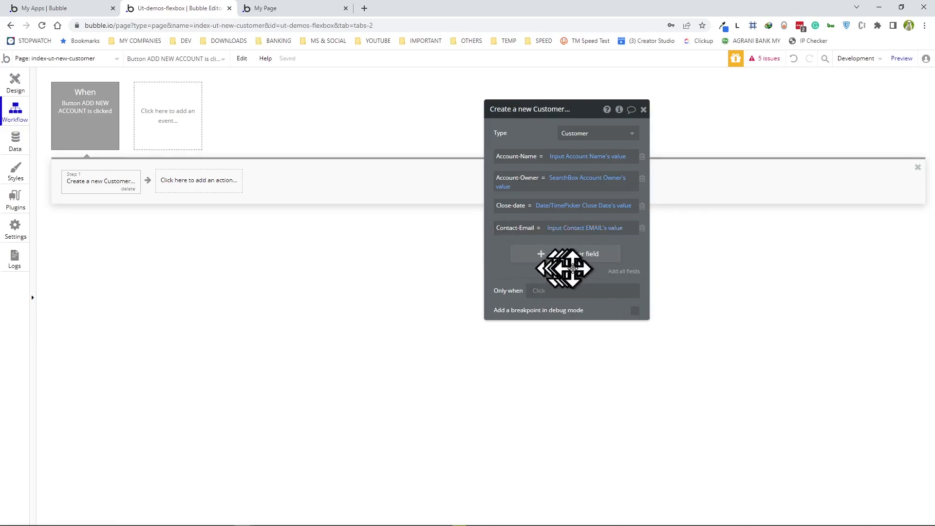
click(570, 255)
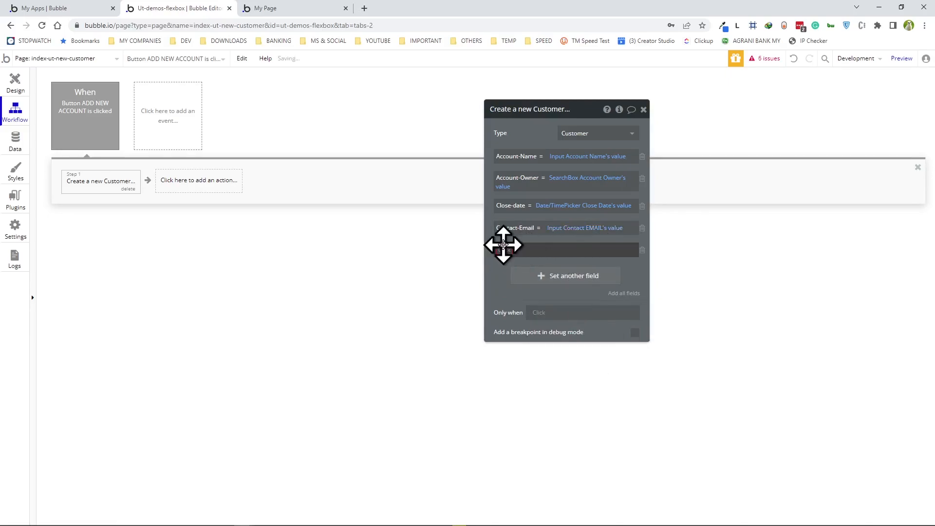
click(502, 247)
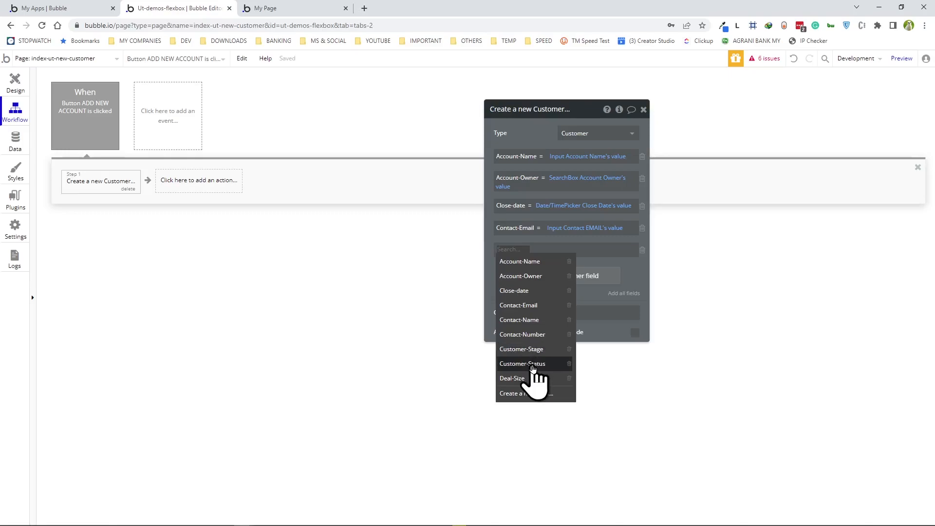
click(532, 365)
click(607, 387)
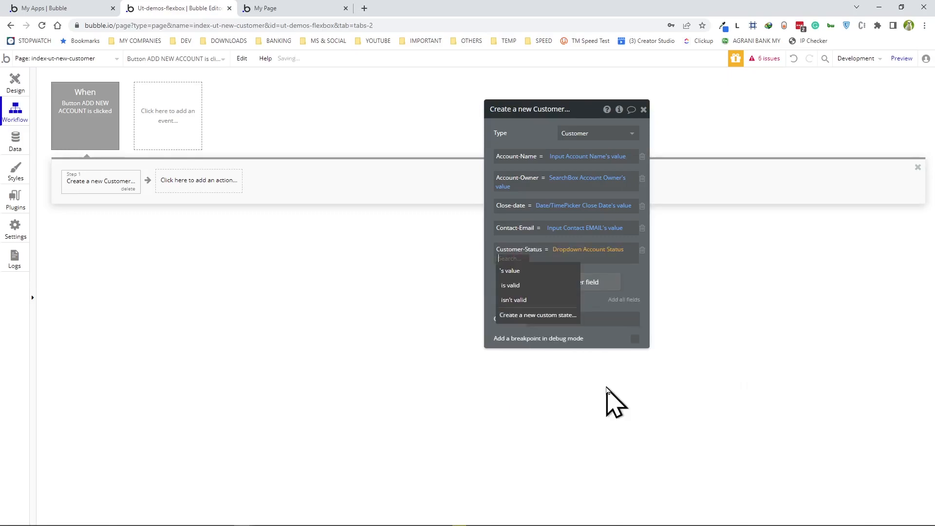
click(507, 271)
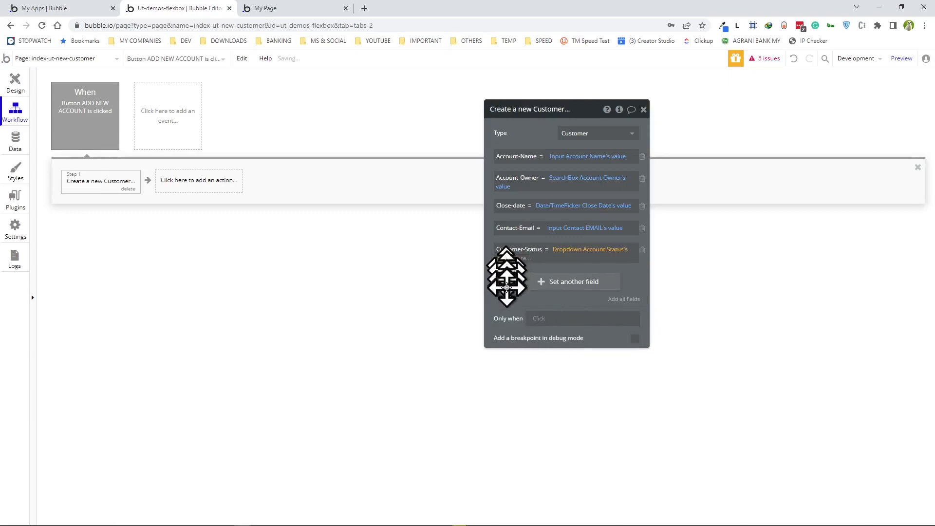
- Add a Customer-Stage field set to Dropdown Account STAGE's value
click(502, 278)
click(502, 279)
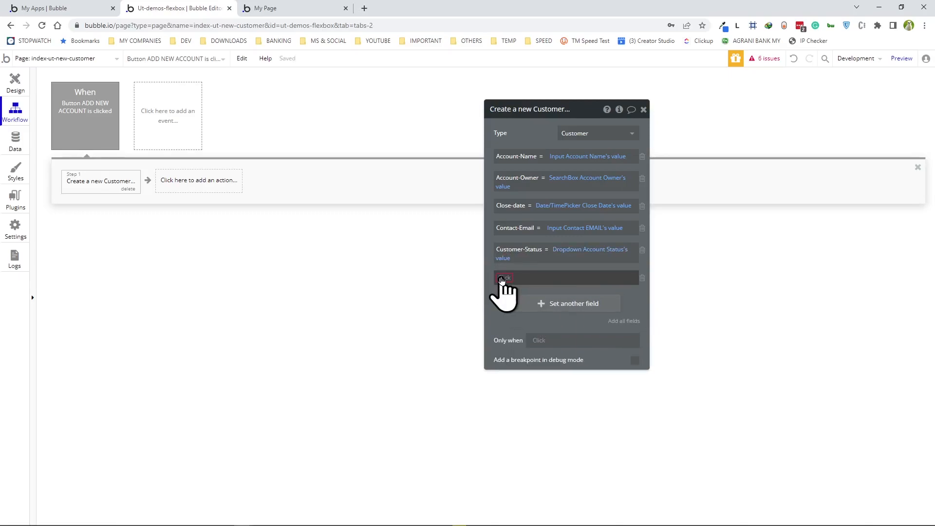
click(502, 279)
click(530, 377)
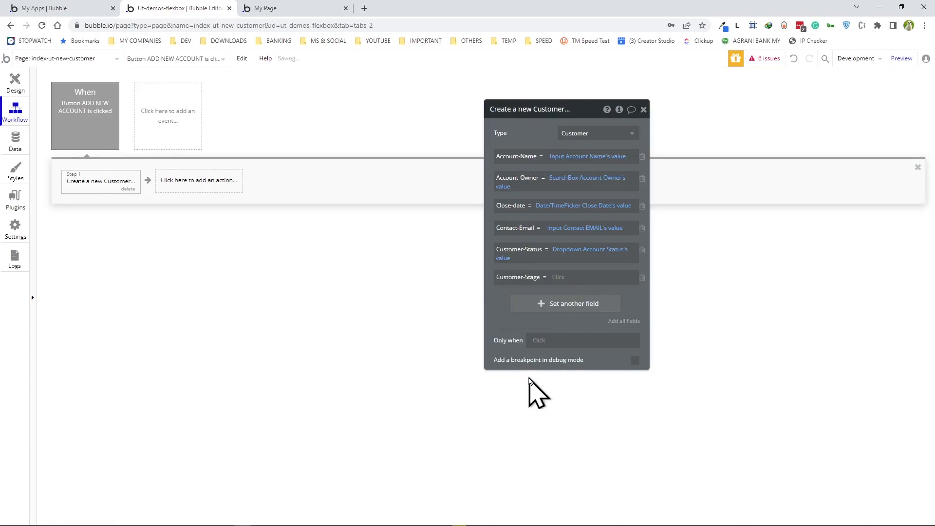
click(554, 282)
click(590, 442)
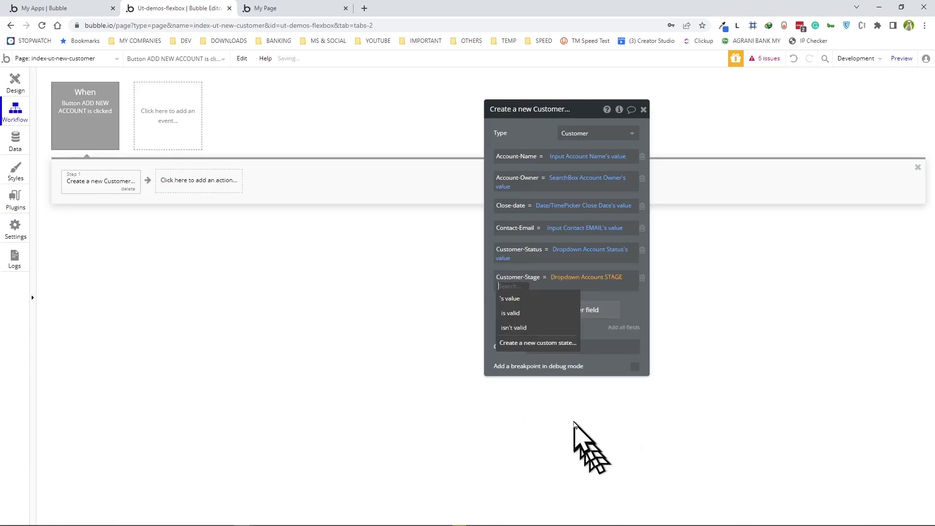
click(527, 299)
click(516, 317)
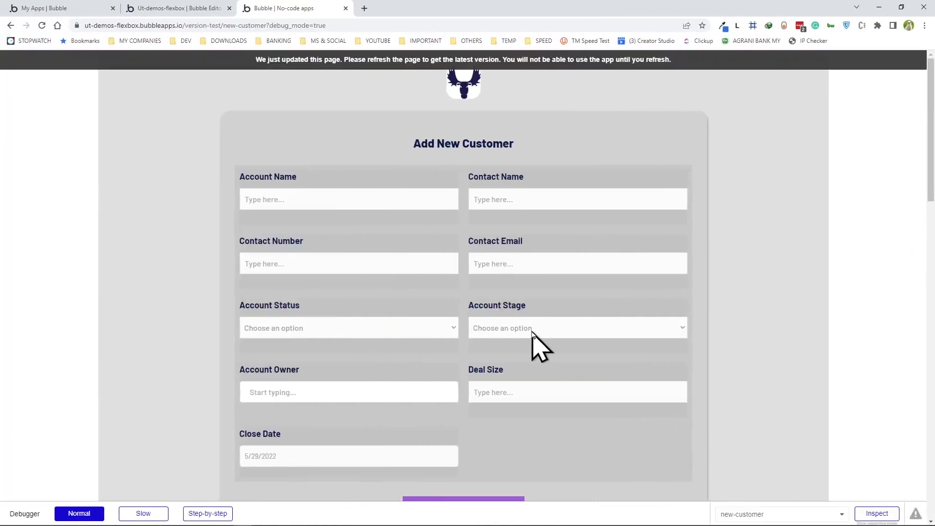
- Map Deal-Size to Input DEAL SIZE's value and Contact-Number to Input CONTACT NUMBER's value
click(536, 310)
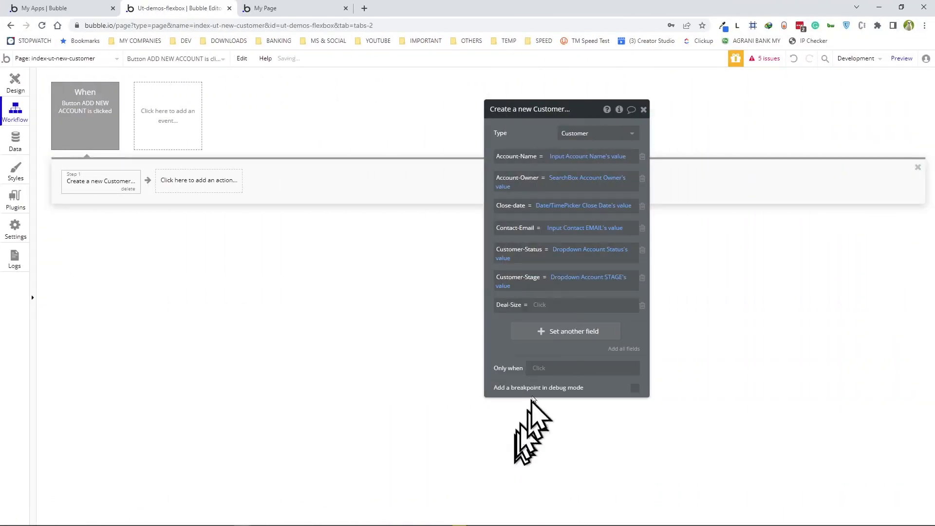
click(542, 306)
click(566, 384)
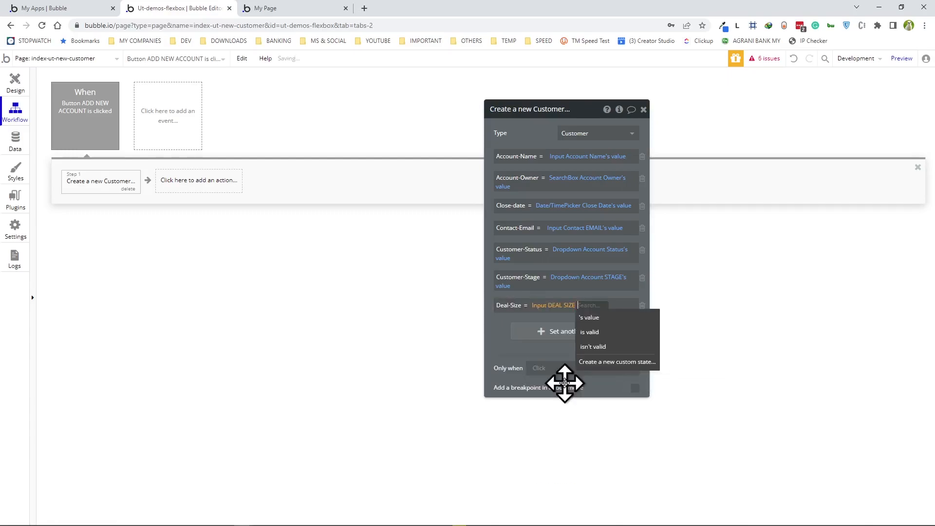
click(591, 315)
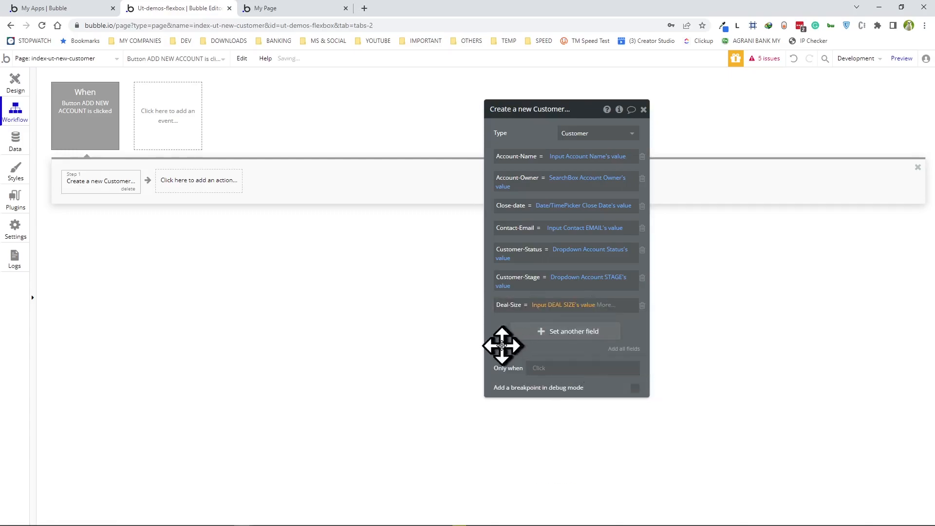
click(538, 333)
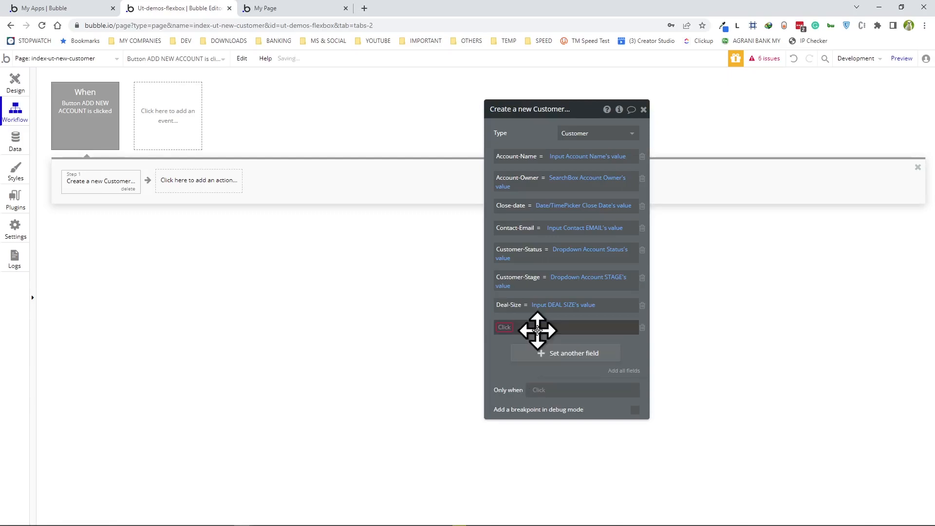
click(505, 326)
click(533, 413)
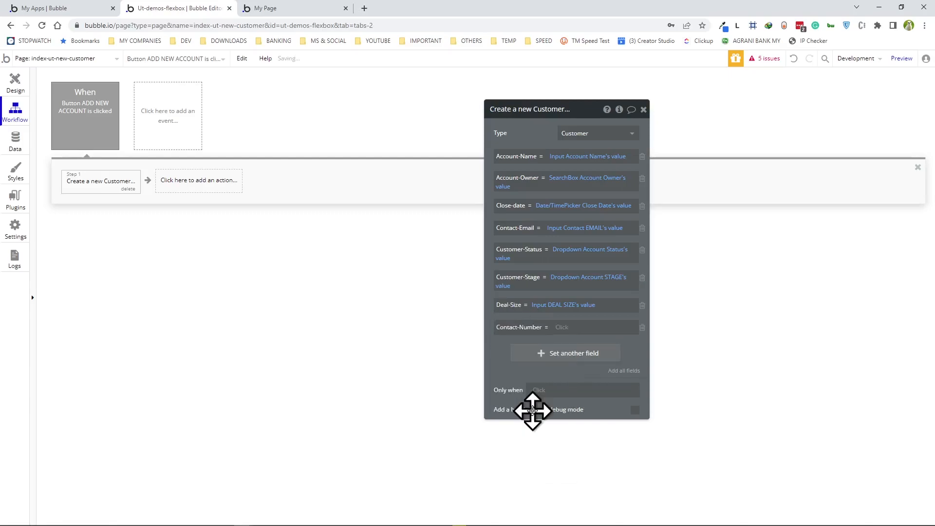
click(568, 328)
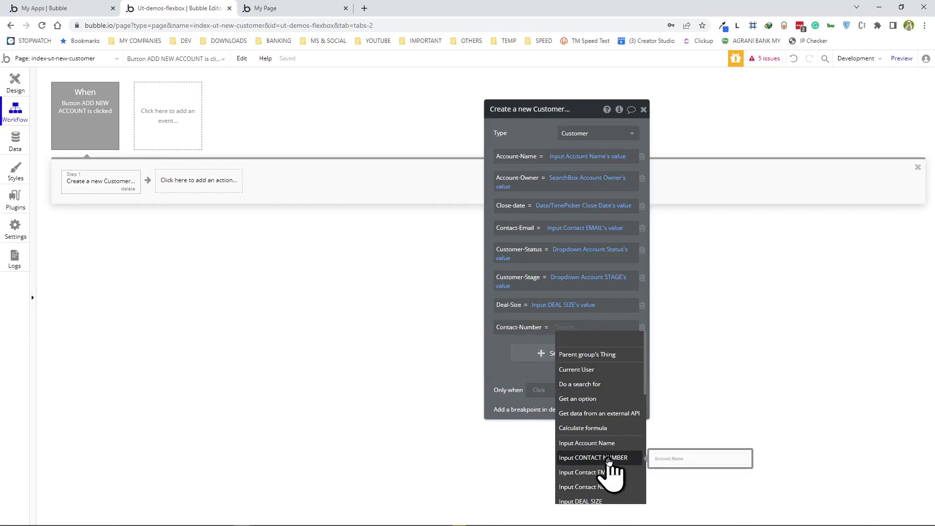
click(608, 458)
click(519, 344)
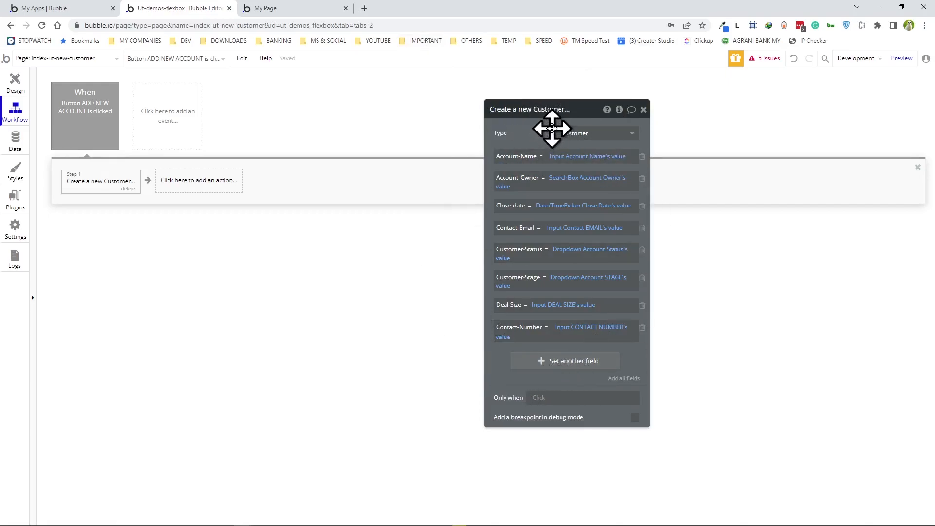
drag(585, 110, 457, 84)
- Return to Design and briefly preview the page before going back to the editor
click(15, 79)
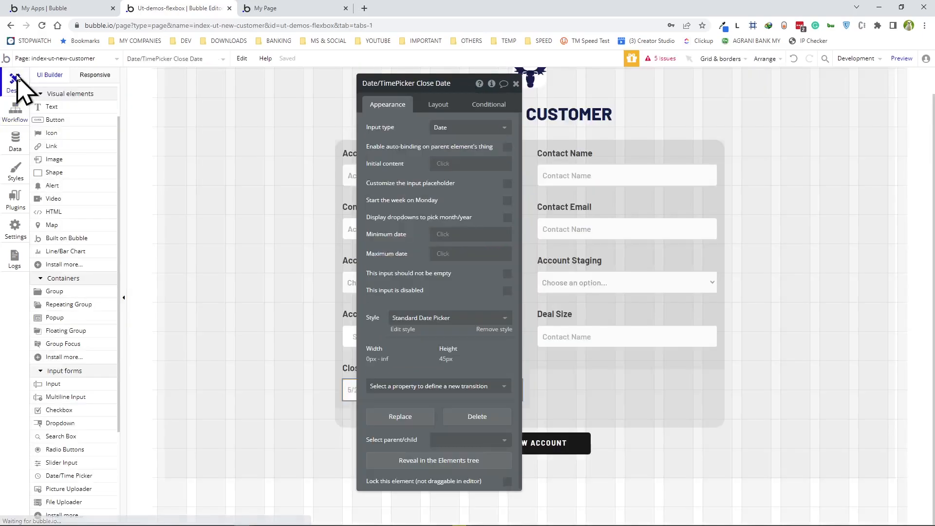
click(900, 63)
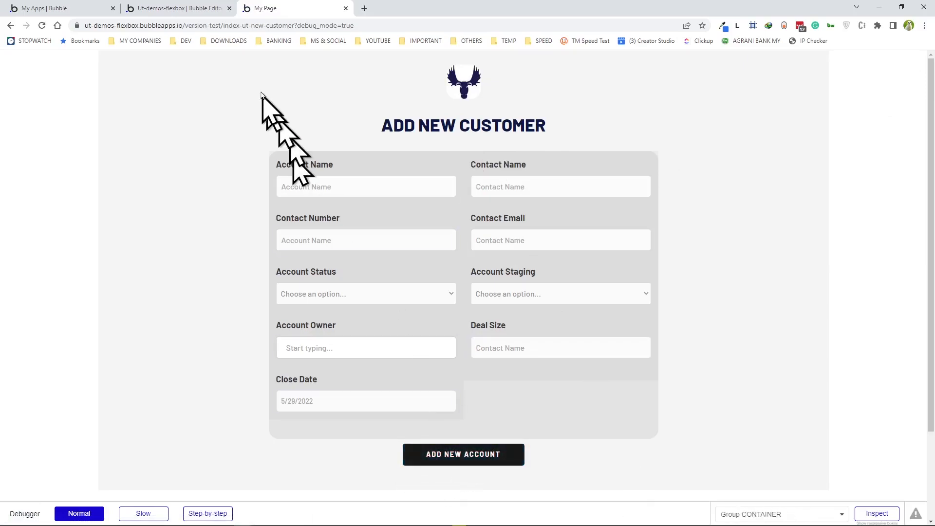
click(201, 10)
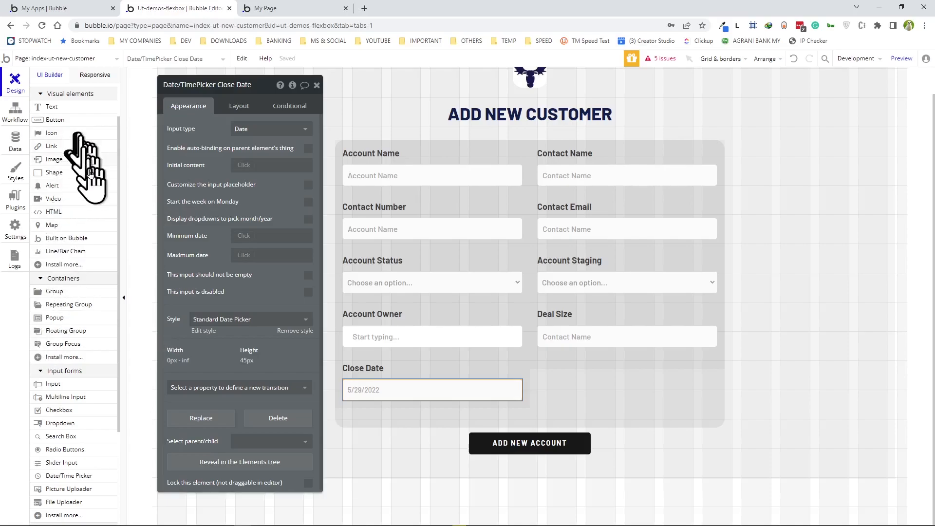
- Place an Alert below the form, positioned at the top, reading CUSTOMER ADDED SUCCESSFULLY!
scroll(73, 236, up, 2)
click(68, 235)
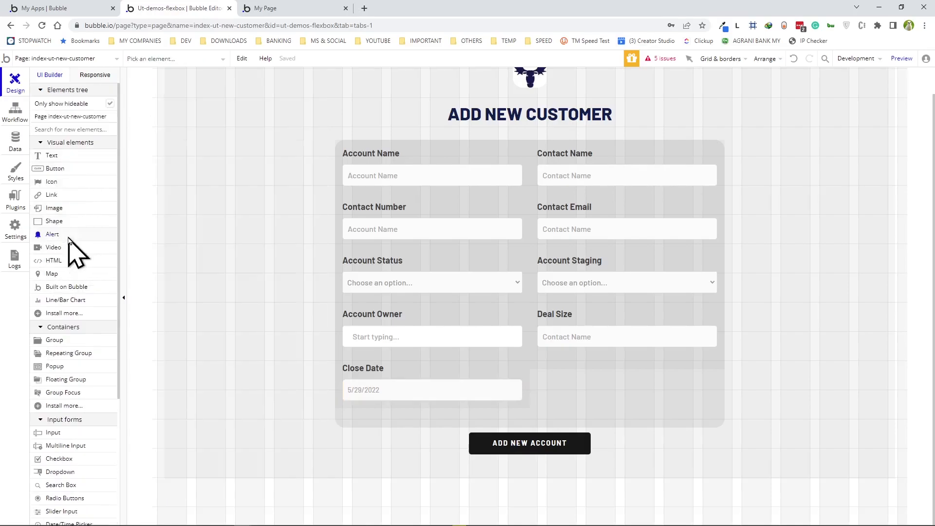
click(274, 495)
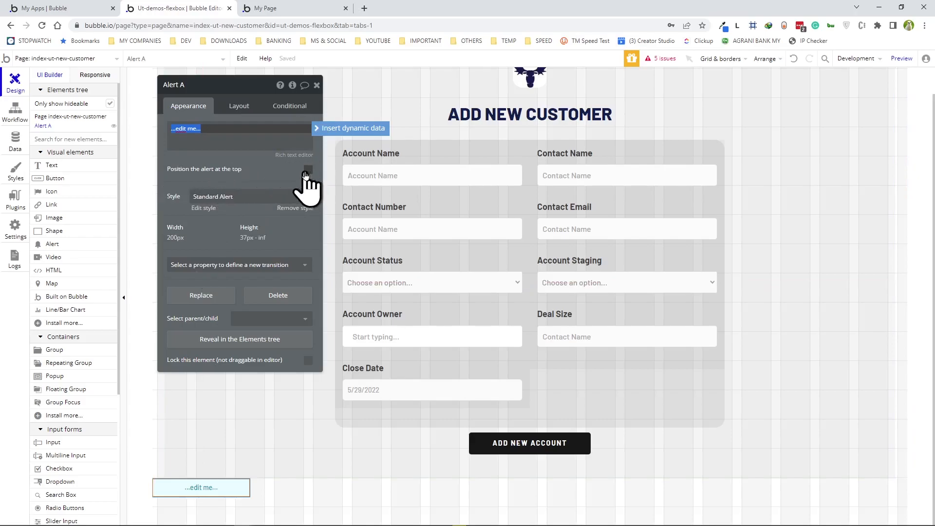
click(306, 174)
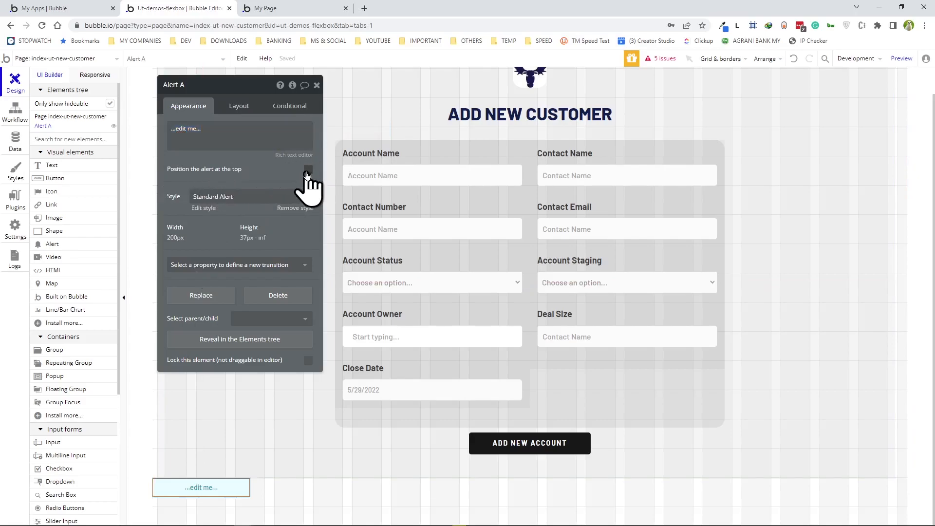
click(242, 133)
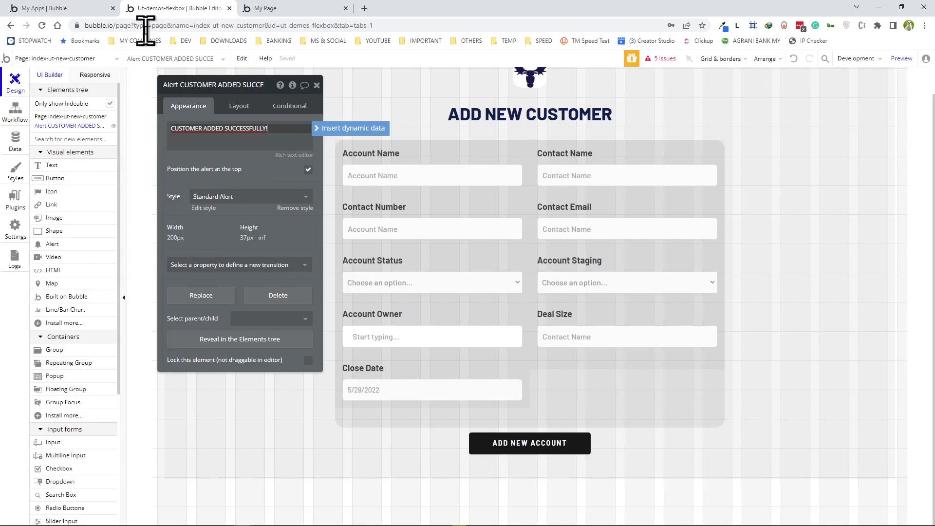
- Add Step 2 to the ADD NEW ACCOUNT workflow: Show message in the CUSTOMER ADDED SUCCESSFULLY alert
click(16, 113)
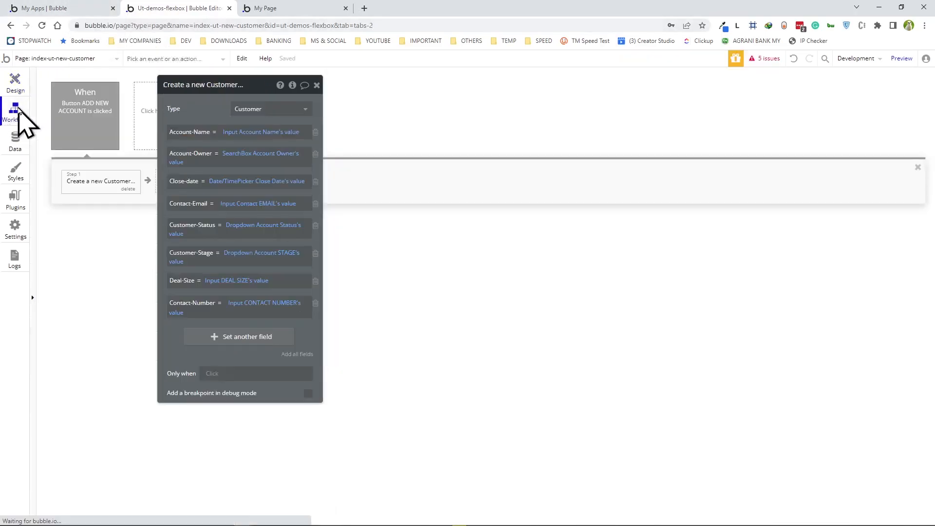
drag(250, 86, 557, 89)
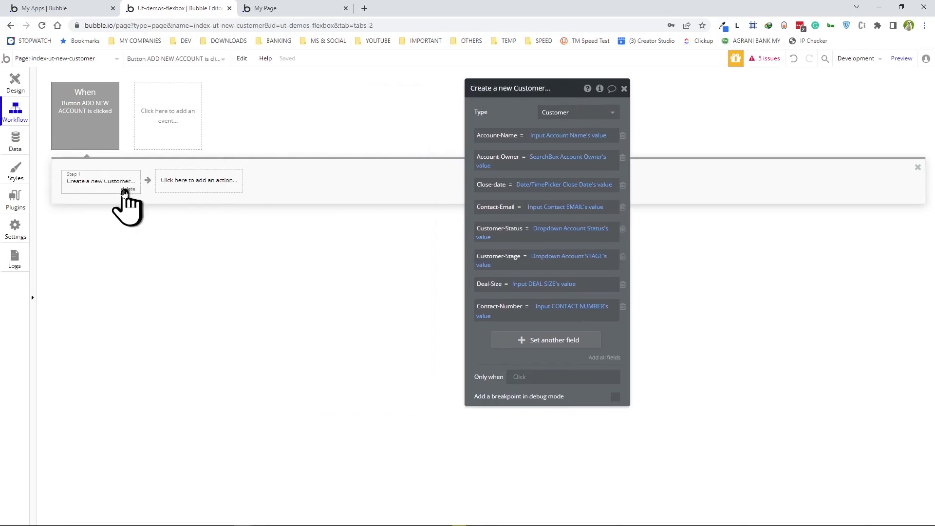
click(198, 181)
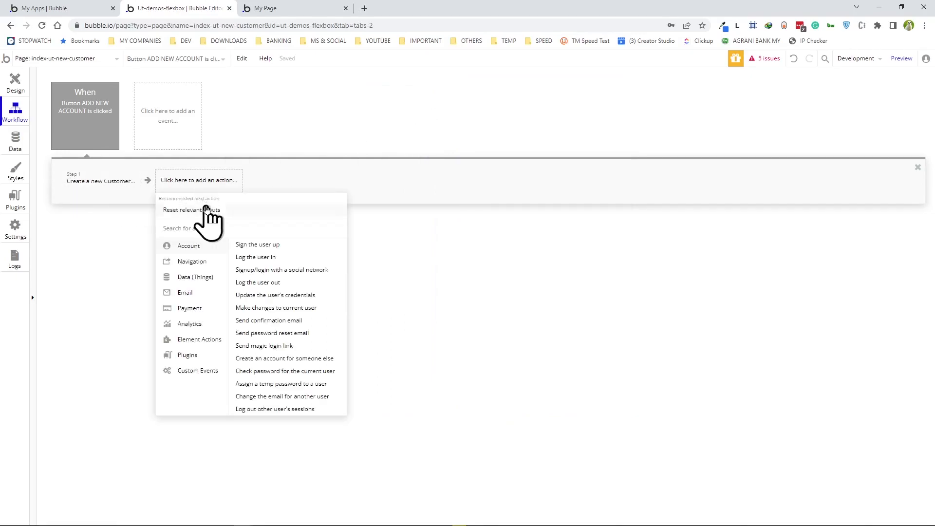
mouse_move(192, 344)
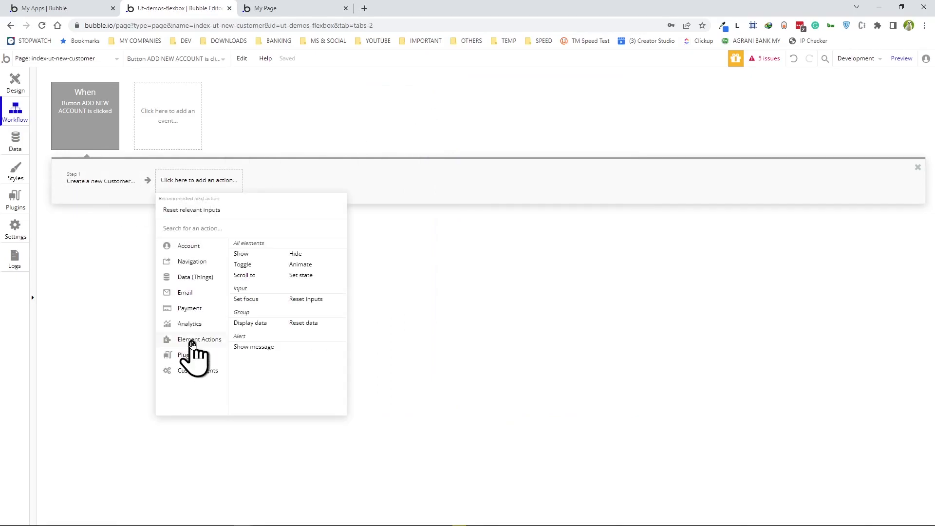
click(257, 348)
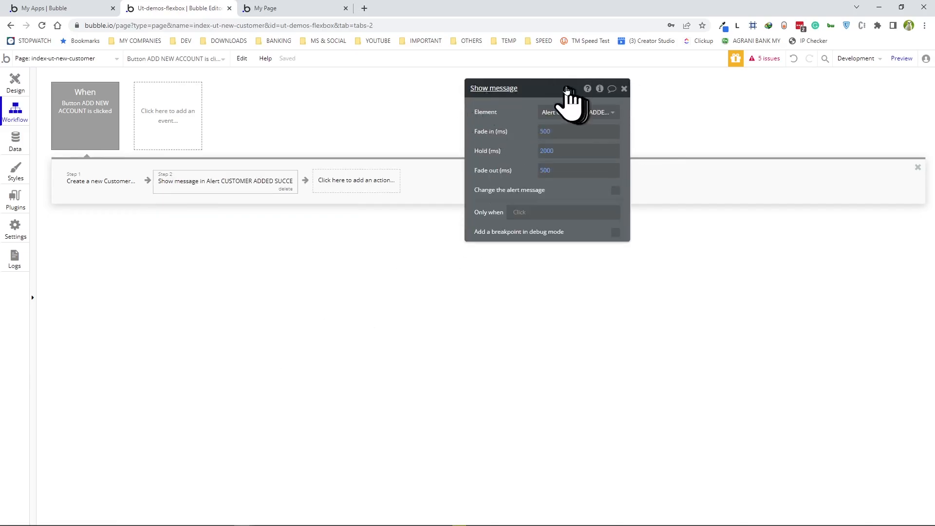
drag(561, 88, 593, 87)
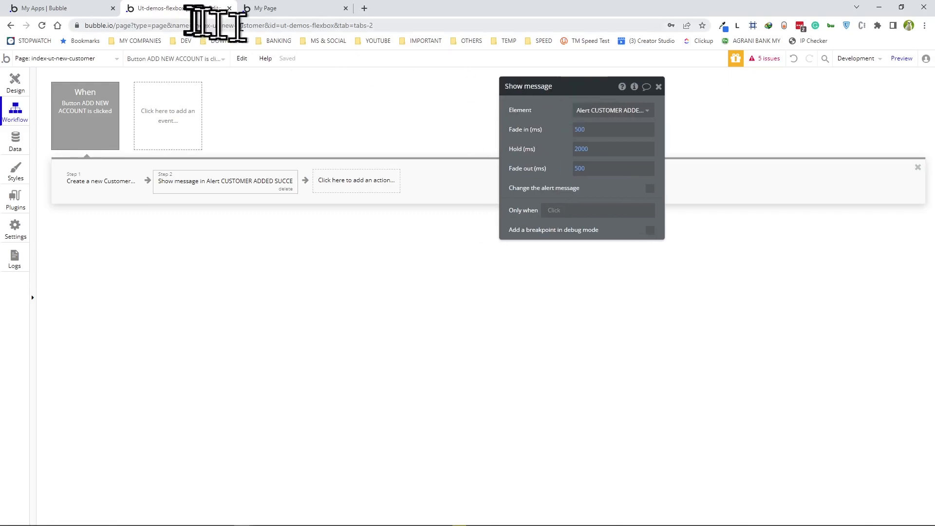
click(267, 9)
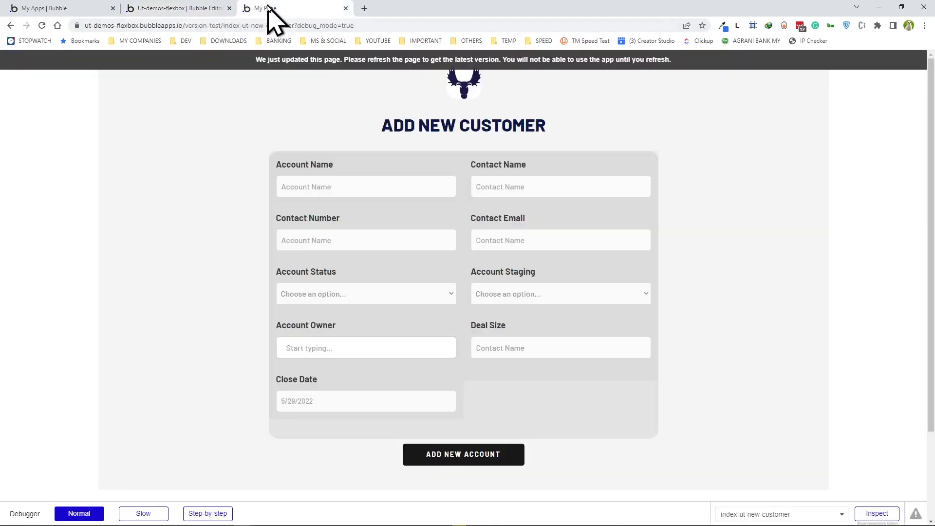
- Reload the preview and enter the contact's name, phone number and e-mail address
click(137, 68)
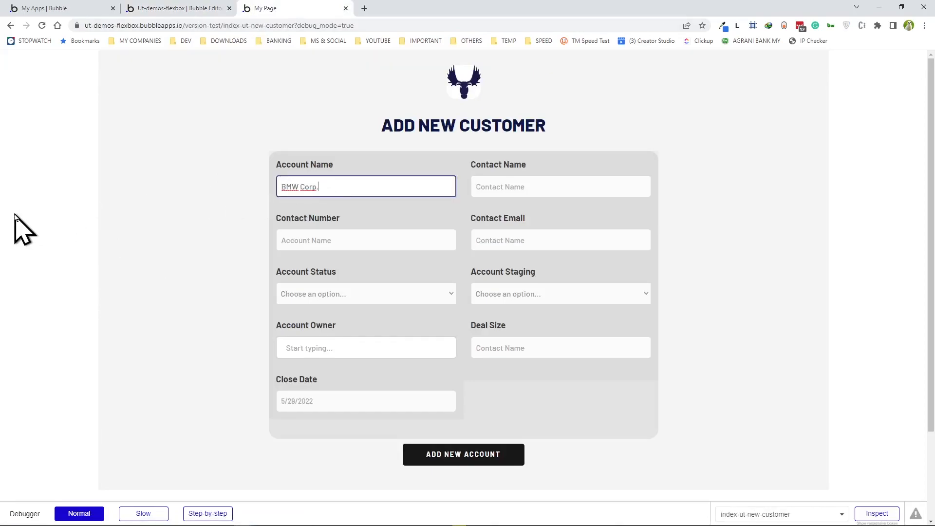
click(480, 191)
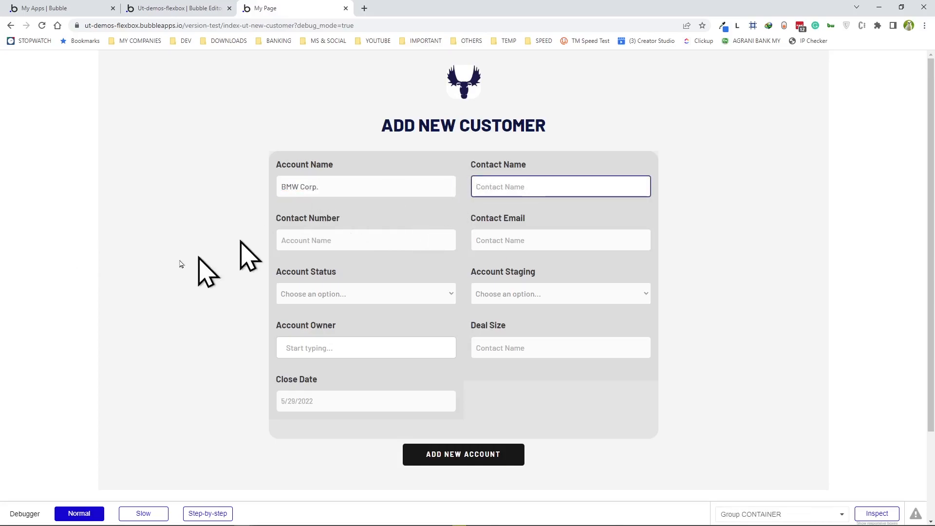
text(Elon Musk)
key(Tab)
click(526, 240)
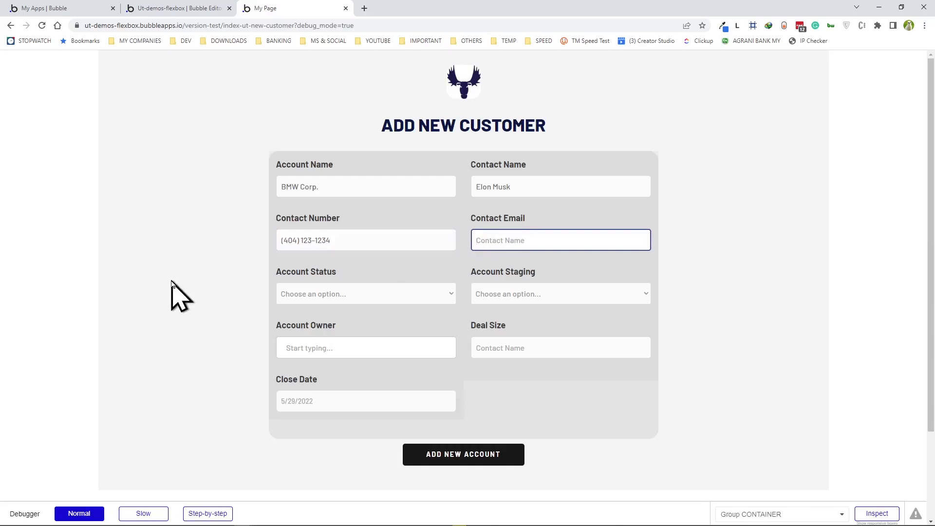
- Choose status Lead, stage Qualified, the suggested owner, deal size €450,000 and close date 10/25/2022
click(312, 295)
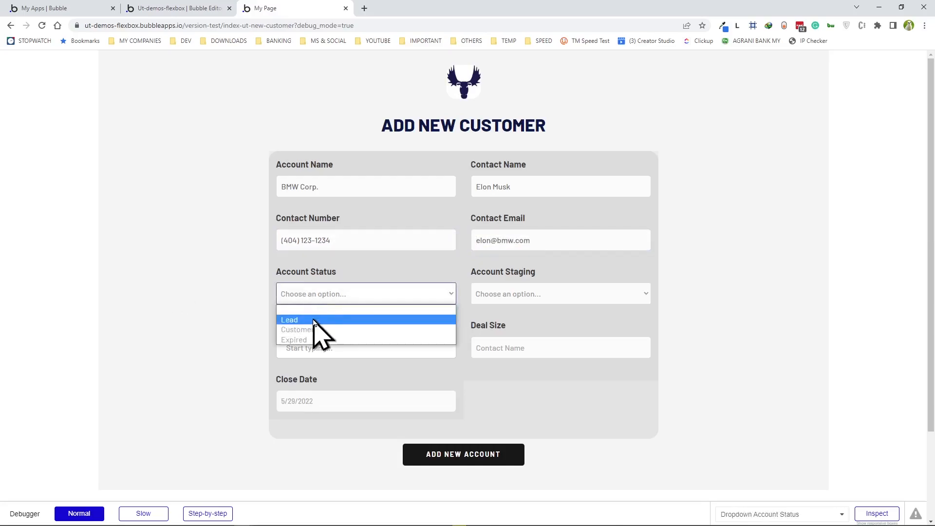
click(314, 321)
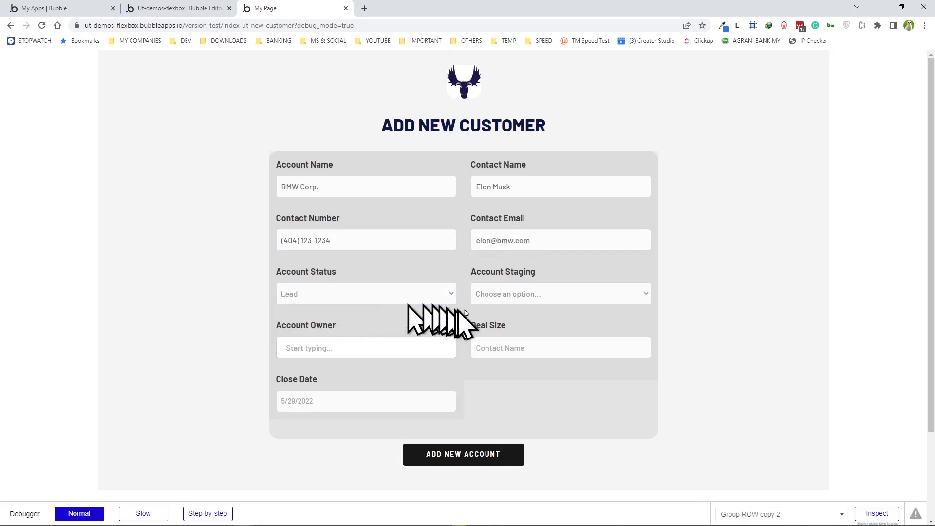
click(533, 294)
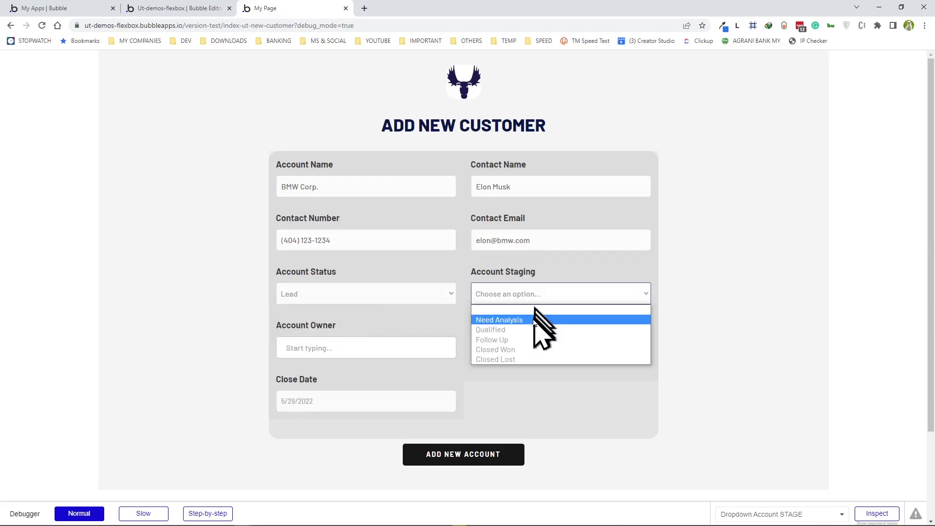
click(511, 331)
click(341, 348)
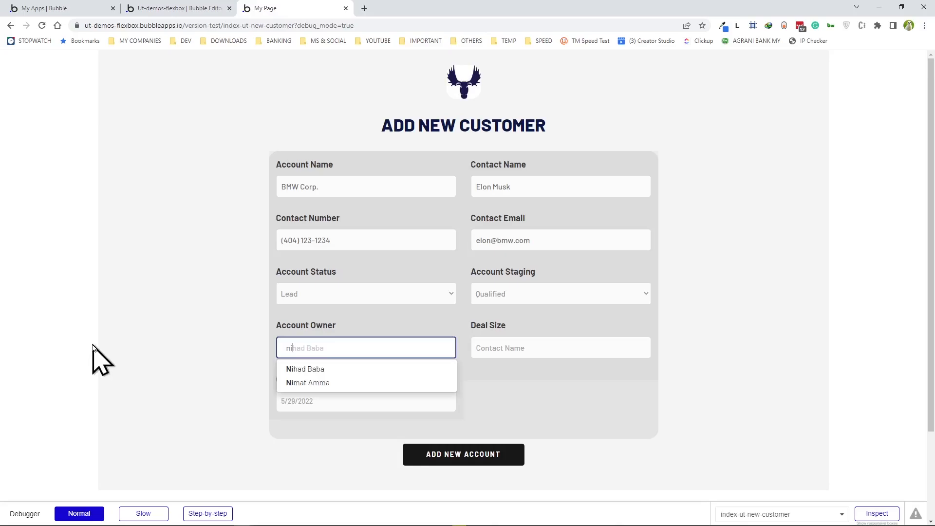
click(304, 369)
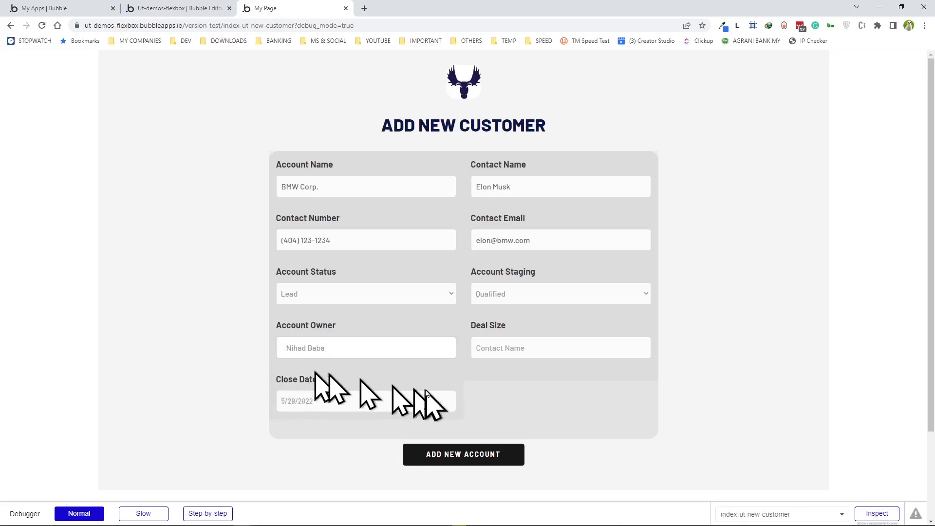
click(582, 341)
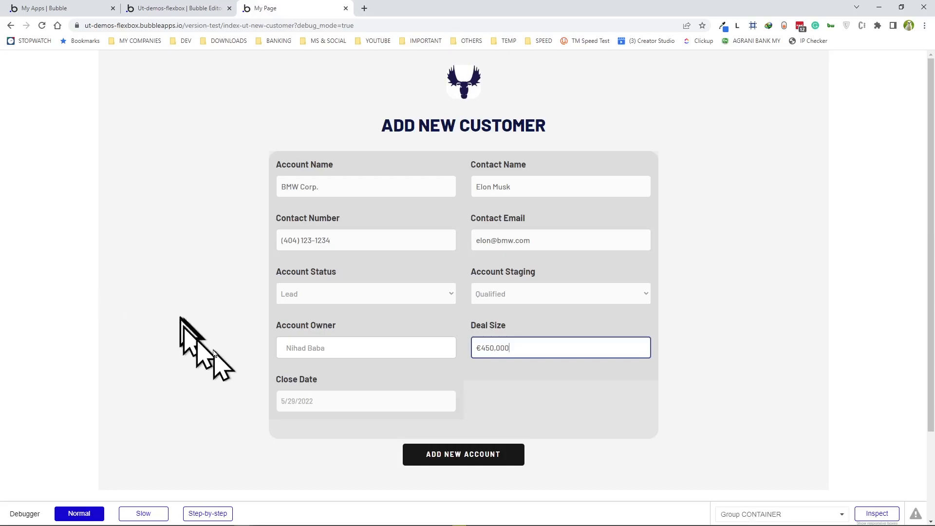
click(317, 402)
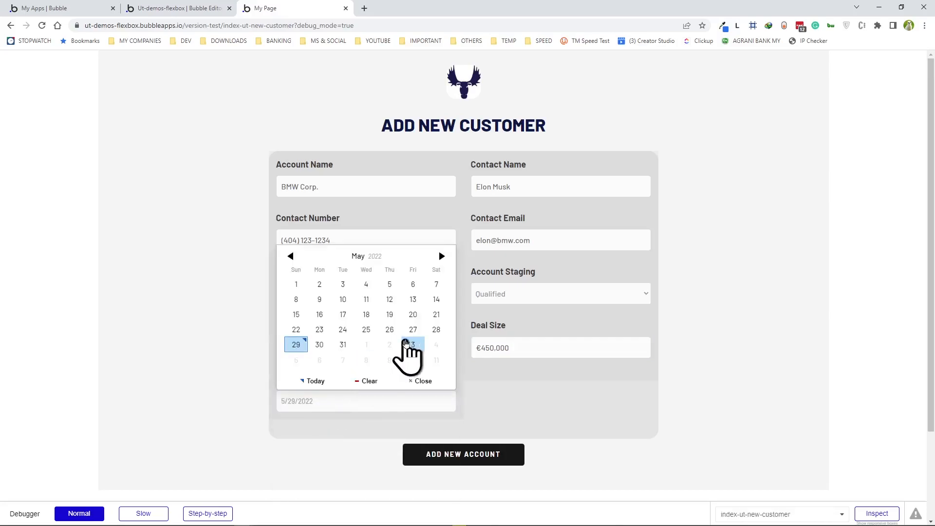
click(442, 256)
click(442, 256)
click(442, 256)
click(441, 256)
click(441, 256)
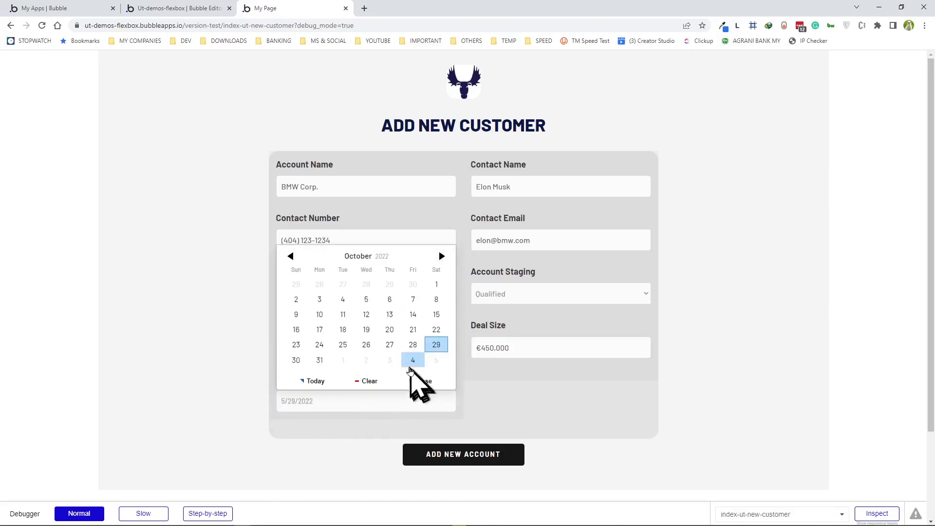
click(343, 345)
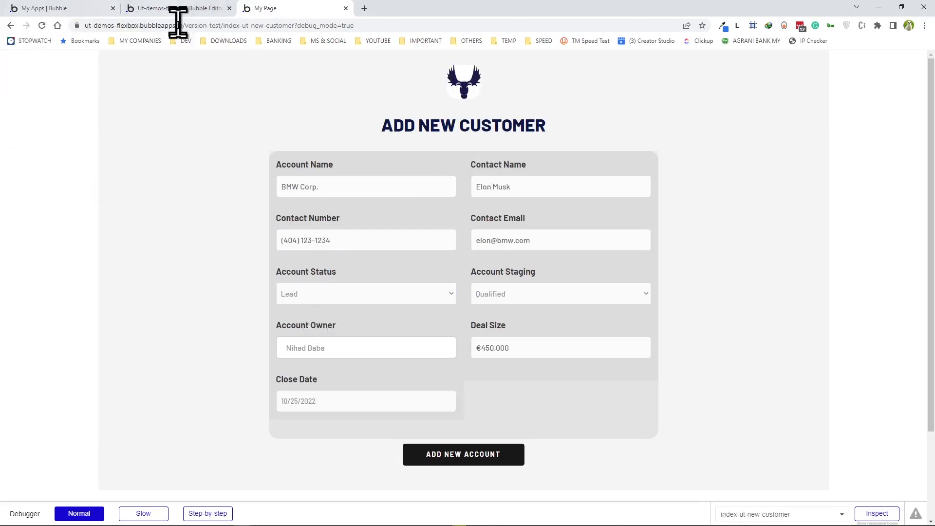
- Uncheck 'Make this element fixed-width' on the success alert so it spans the full page width
click(176, 8)
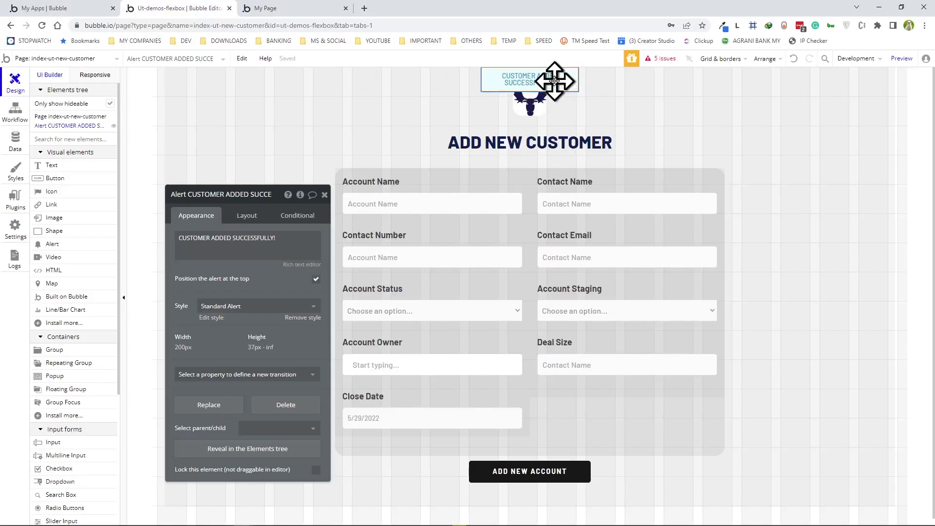
click(247, 216)
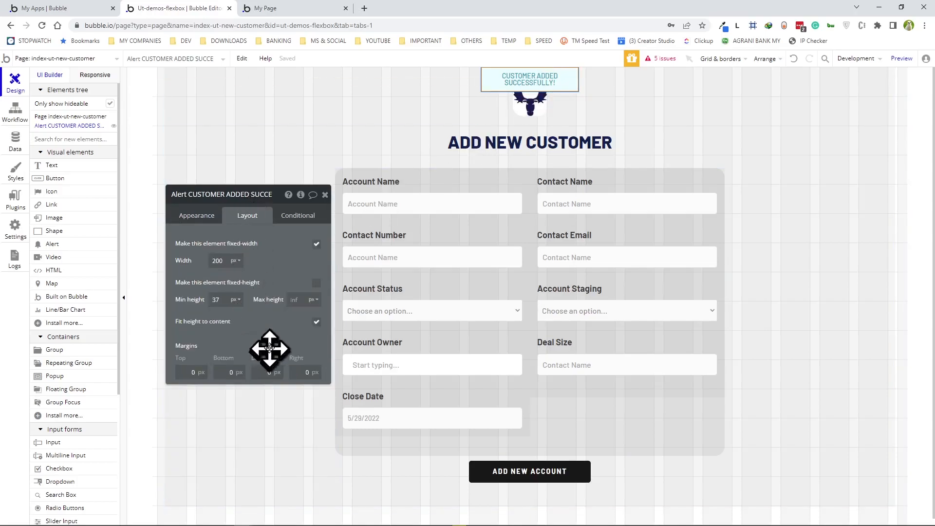
click(317, 245)
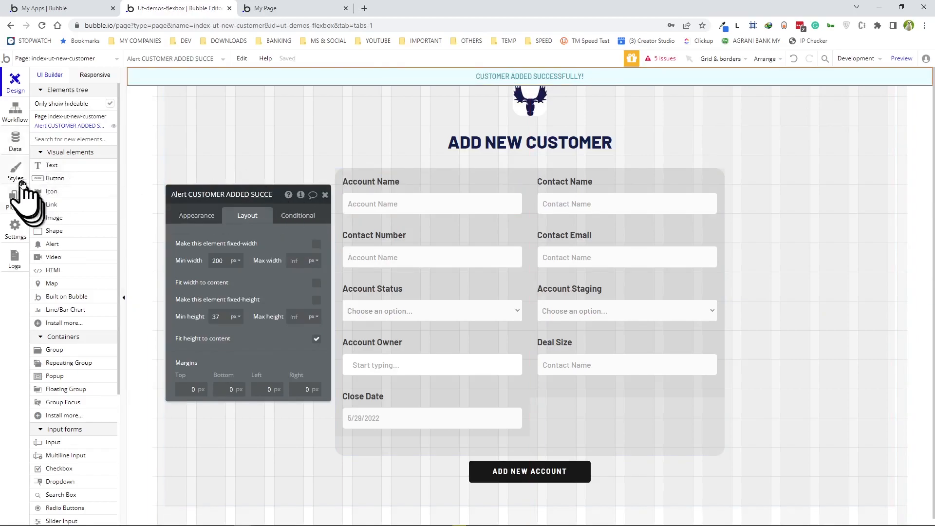
click(10, 122)
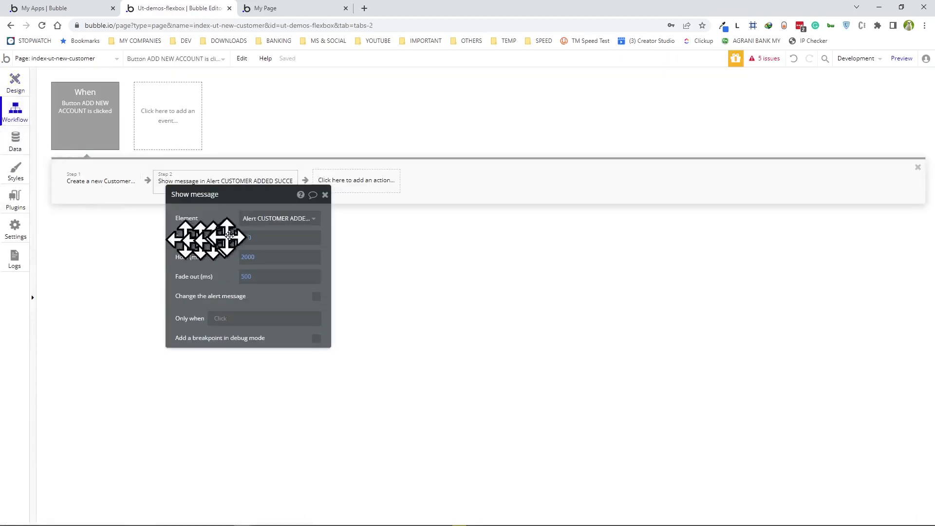
- Add Step 3, Go to page index-ut, to the ADD NEW ACCOUNT workflow
drag(295, 196, 688, 136)
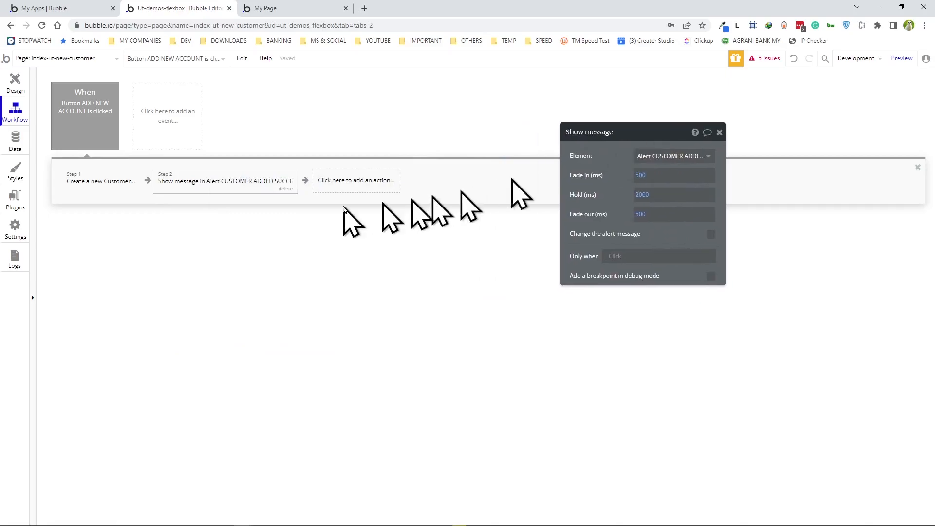
click(366, 182)
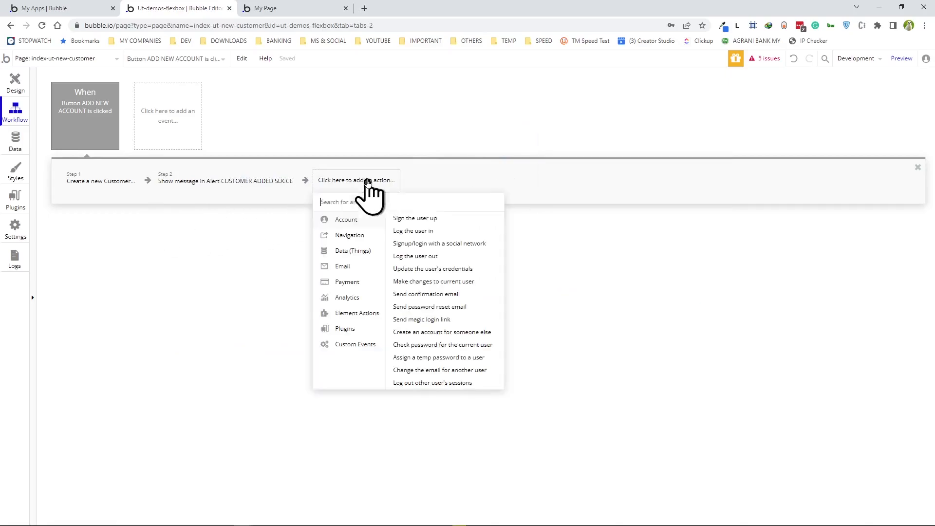
mouse_move(351, 233)
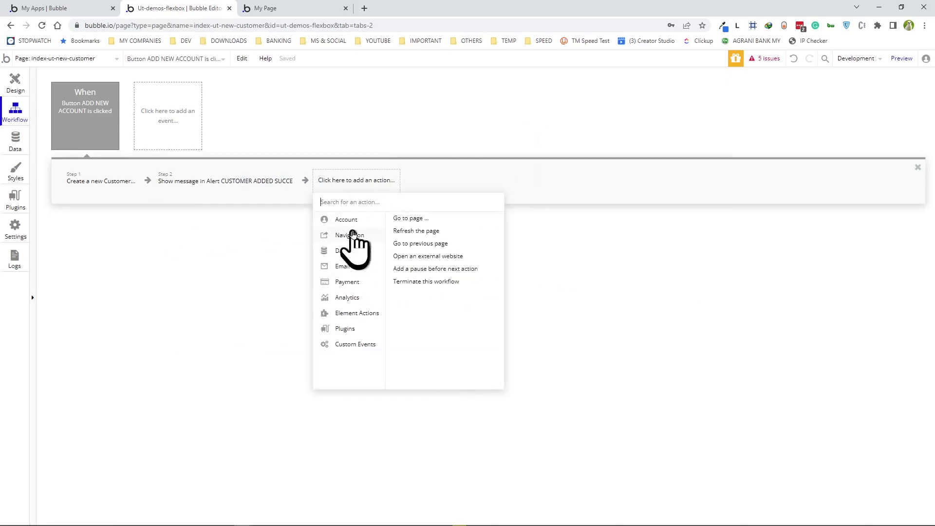
click(413, 219)
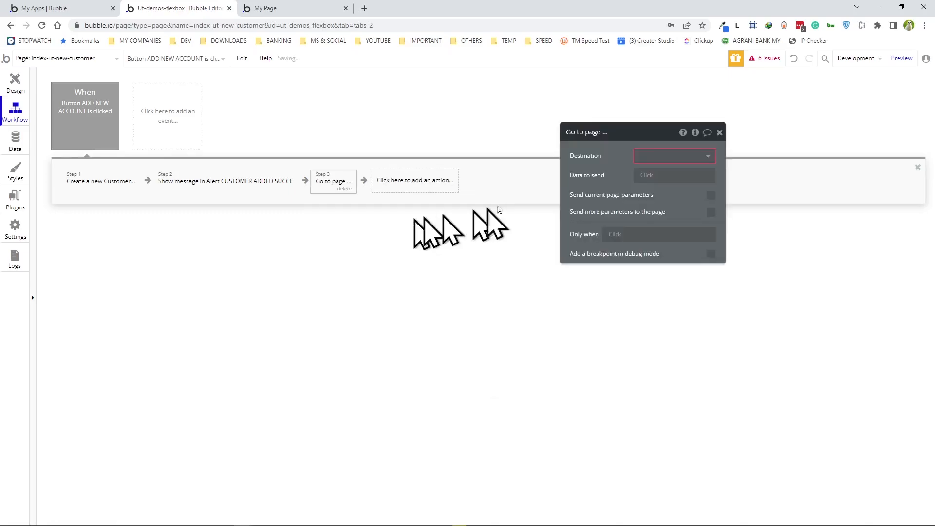
click(677, 157)
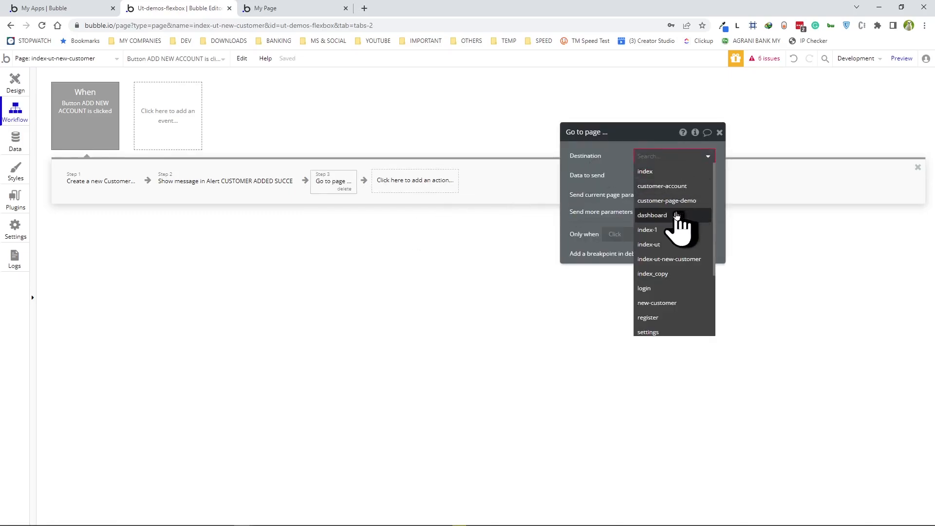
click(661, 246)
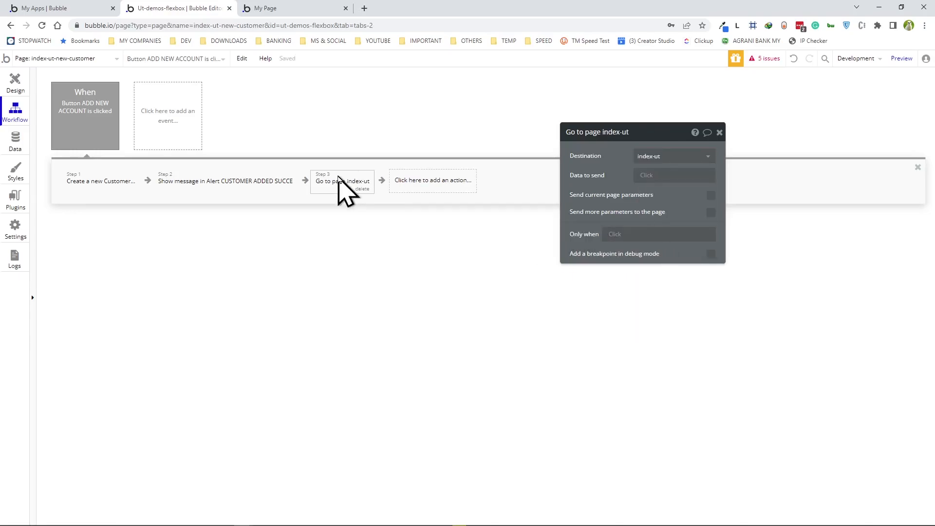
click(277, 15)
- Reload the preview, set the close date to July 31, 2022, and submit the test customer
click(297, 63)
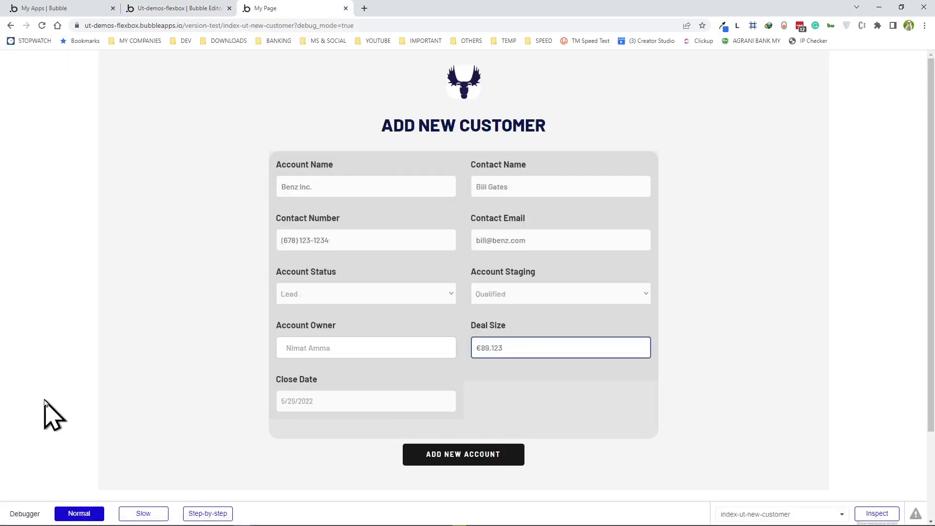
click(312, 407)
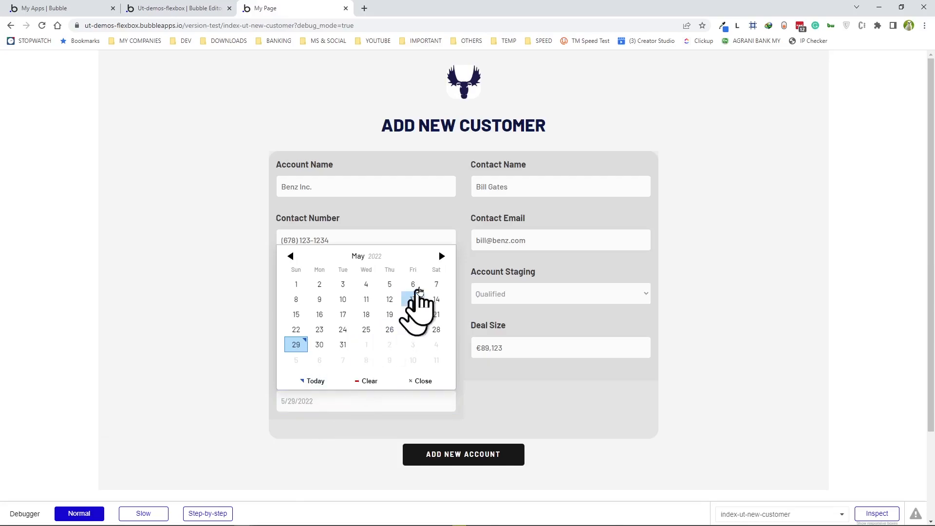
click(442, 257)
click(441, 256)
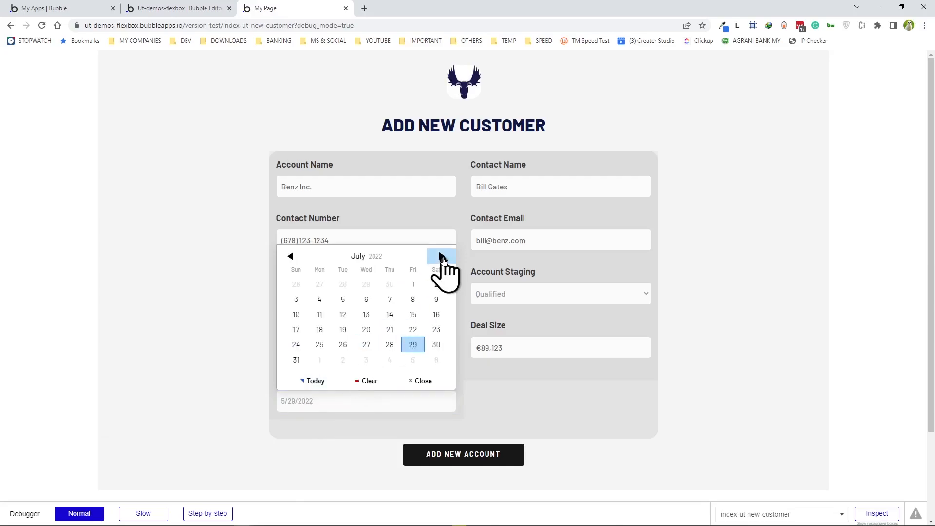
click(298, 360)
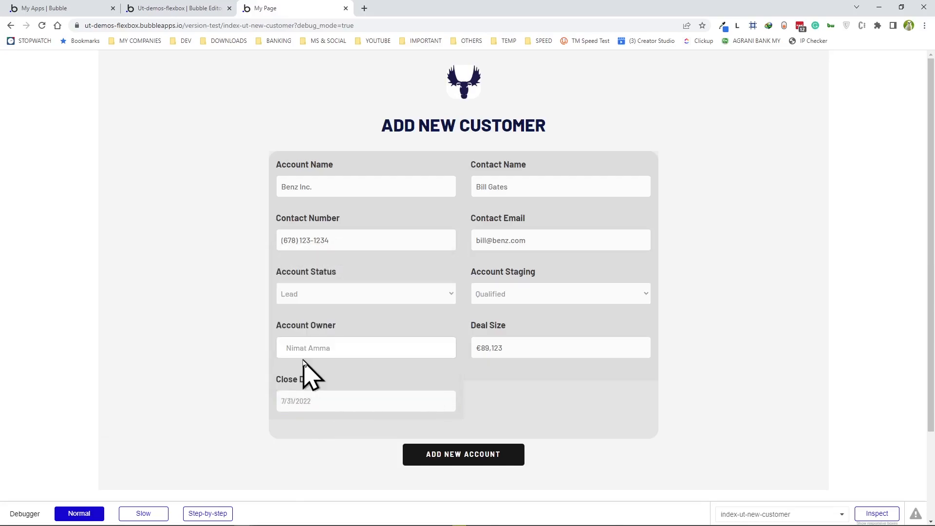
click(451, 454)
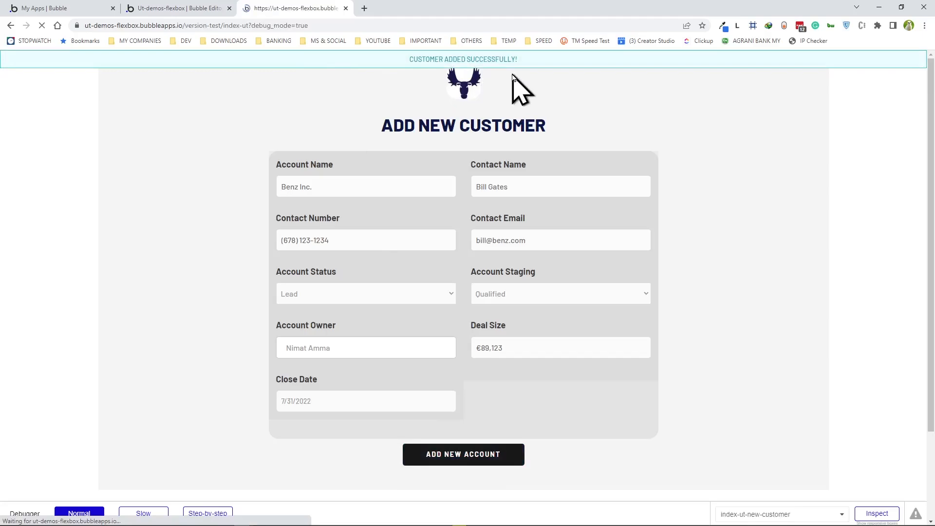
- Scroll through the Customers table to check the newly added row
scroll(386, 179, down, 5)
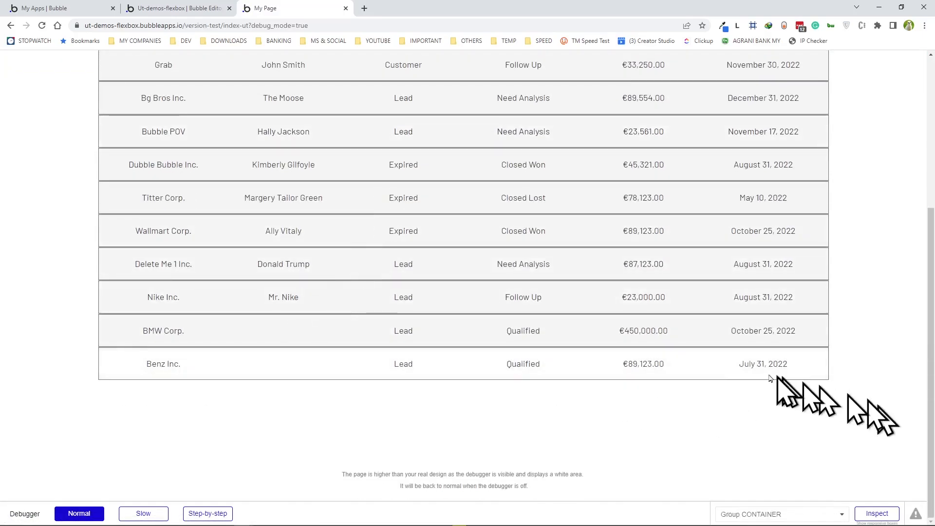
scroll(688, 372, up, 5)
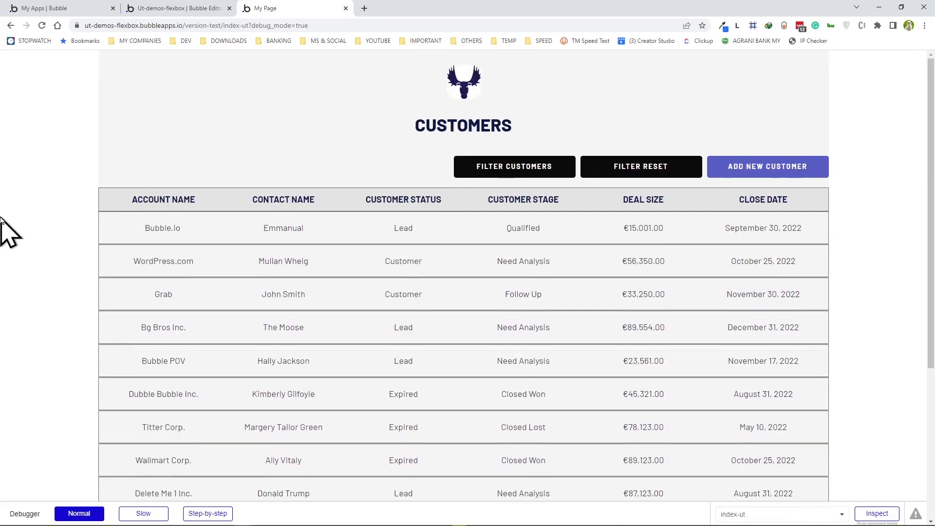
scroll(146, 256, down, 3)
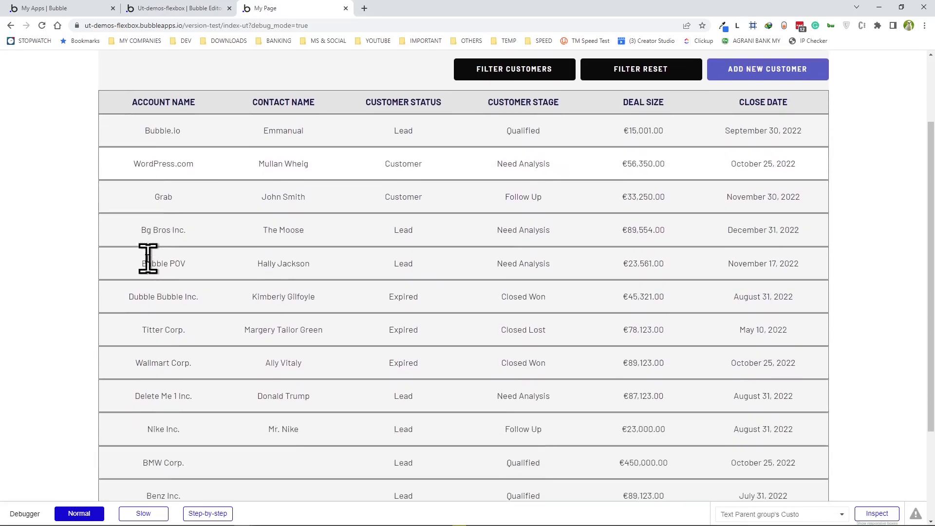
scroll(136, 240, up, 1)
scroll(171, 278, down, 3)
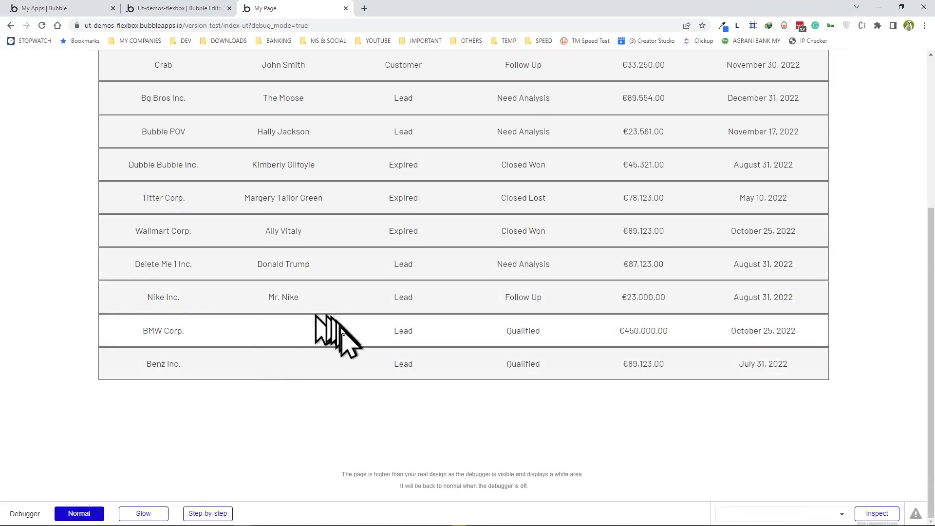
scroll(322, 337, up, 3)
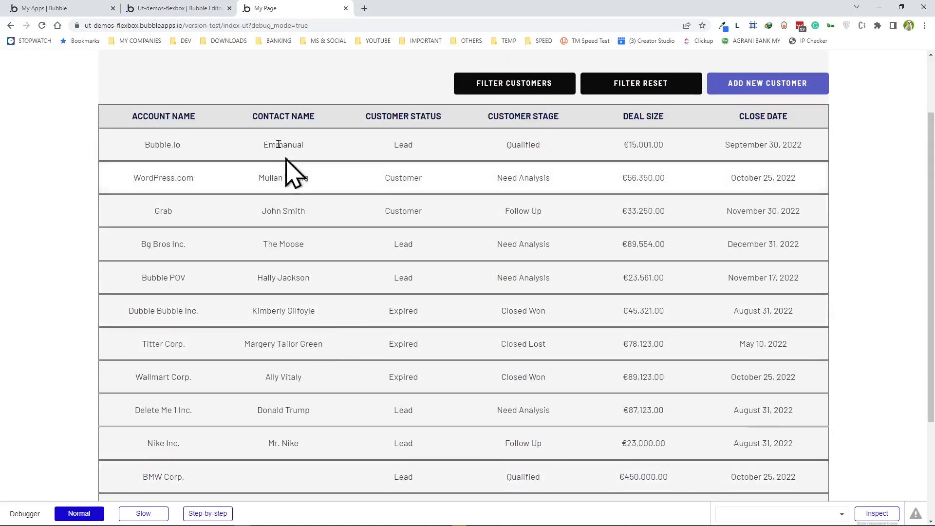
scroll(180, 227, down, 2)
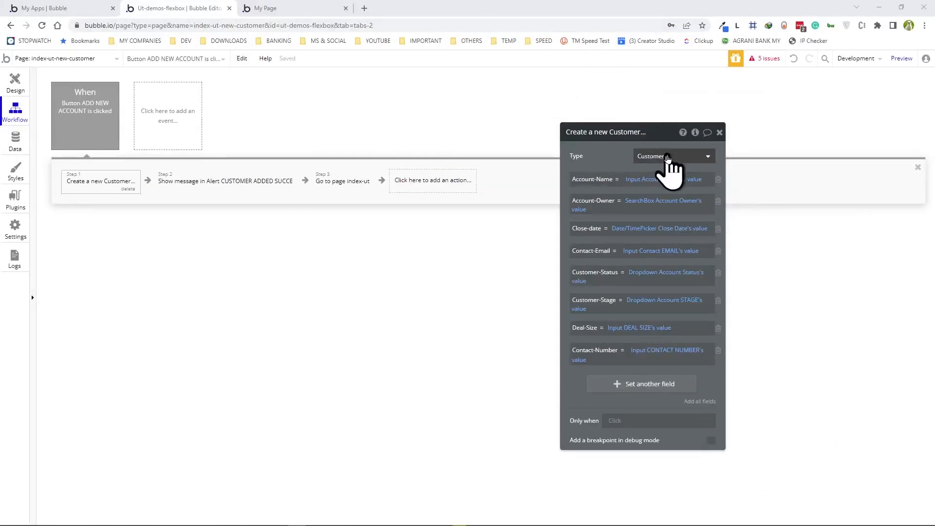
- Add a Contact-Name field to Create a new Customer, set to Input Contact Name's value
drag(662, 142, 488, 96)
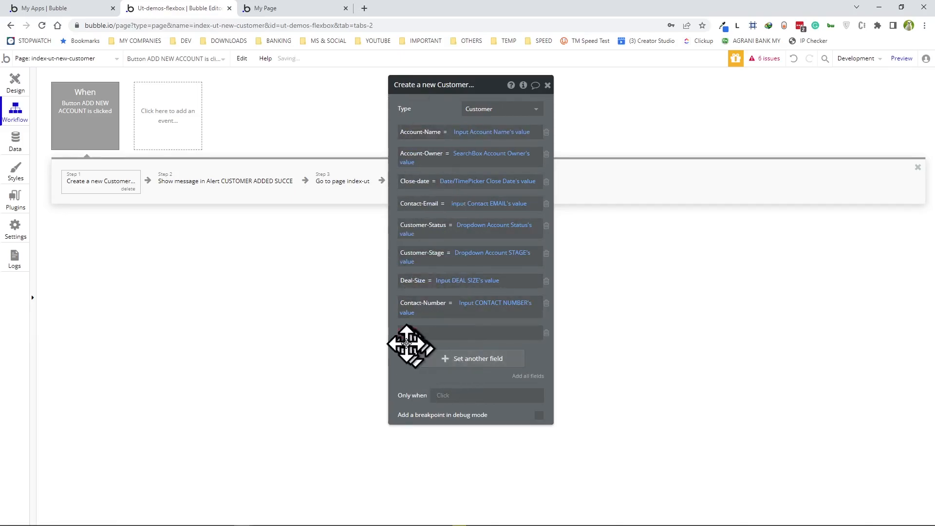
click(408, 332)
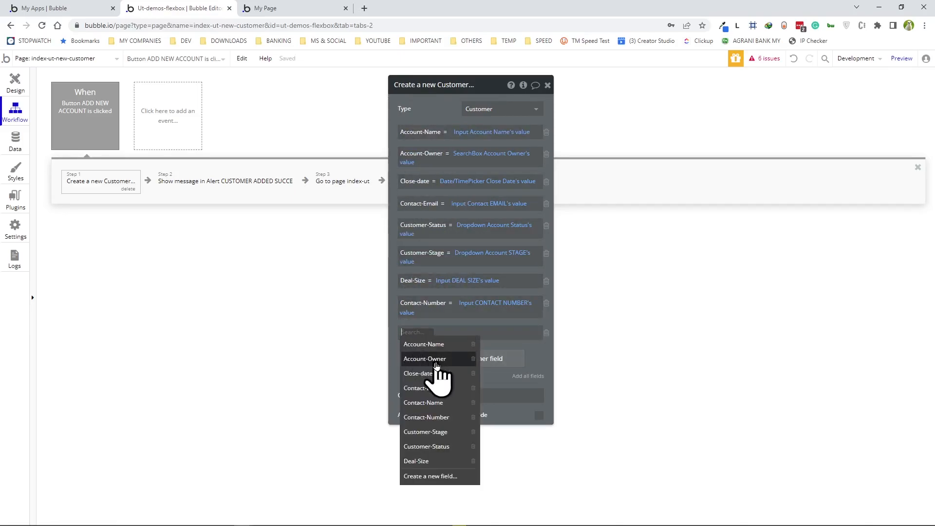
click(425, 402)
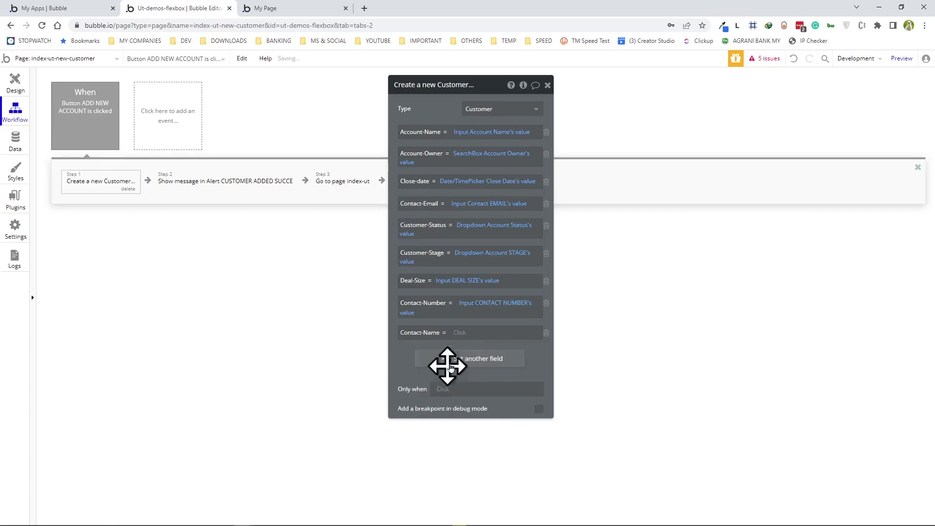
click(460, 333)
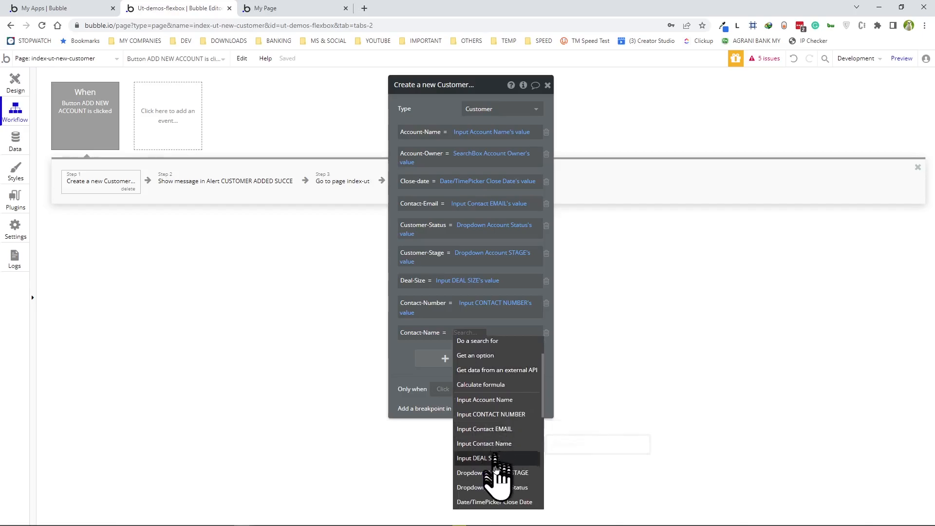
click(491, 447)
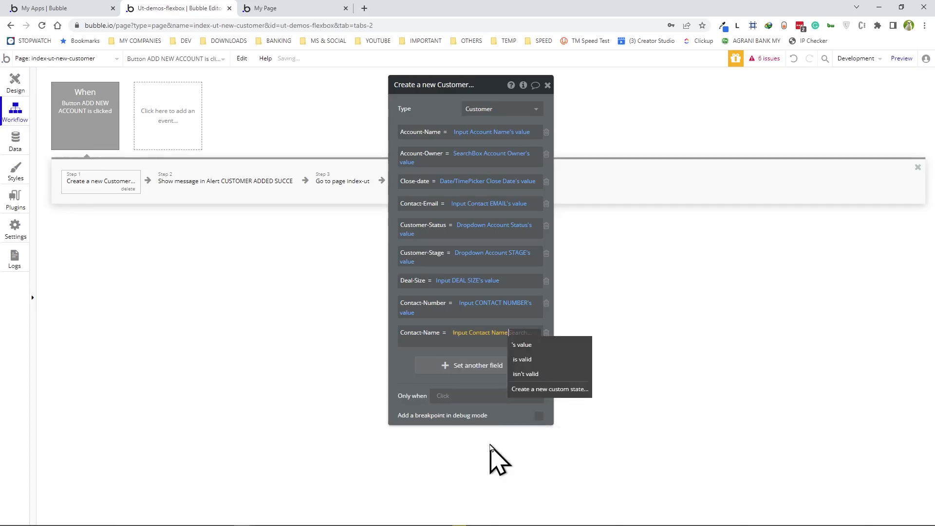
click(522, 346)
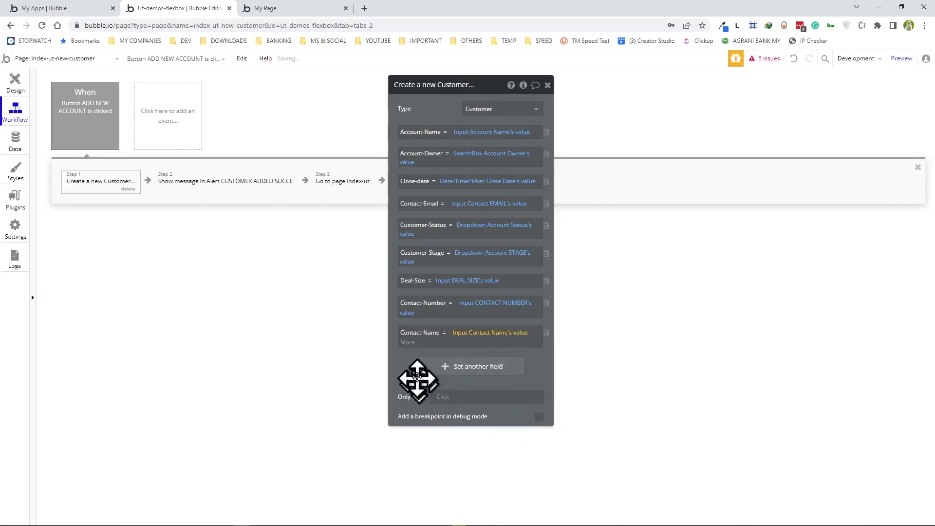
click(411, 370)
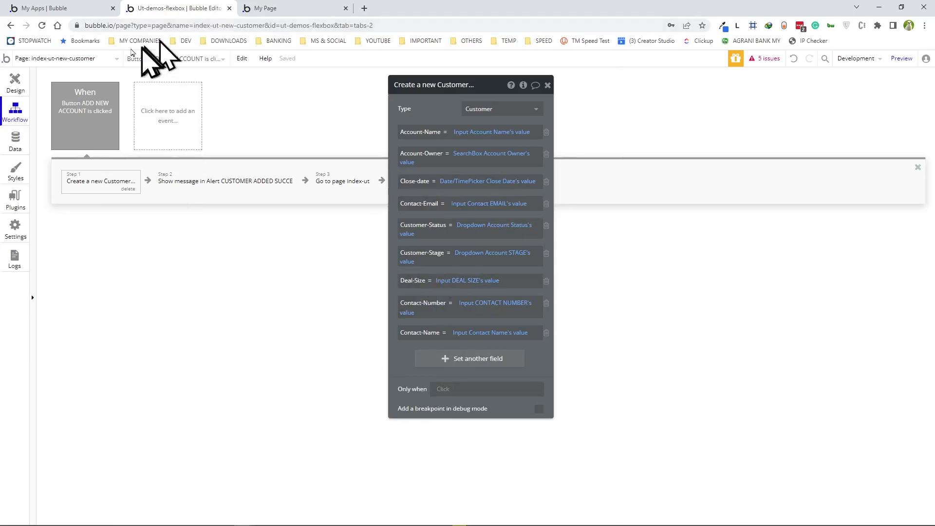
click(273, 9)
- Scroll the Customers table in the preview, then open the ADD NEW CUSTOMER form
scroll(265, 226, down, 4)
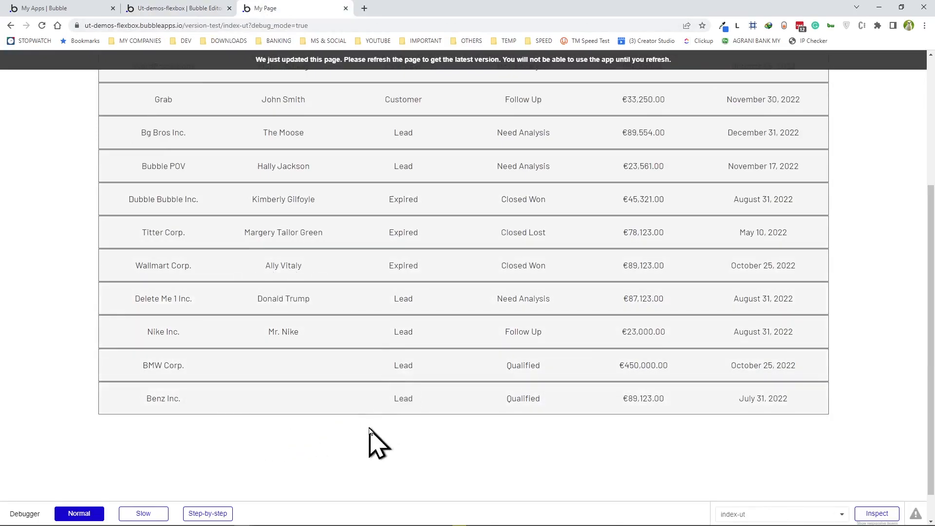
scroll(489, 319, up, 3)
scroll(485, 323, down, 2)
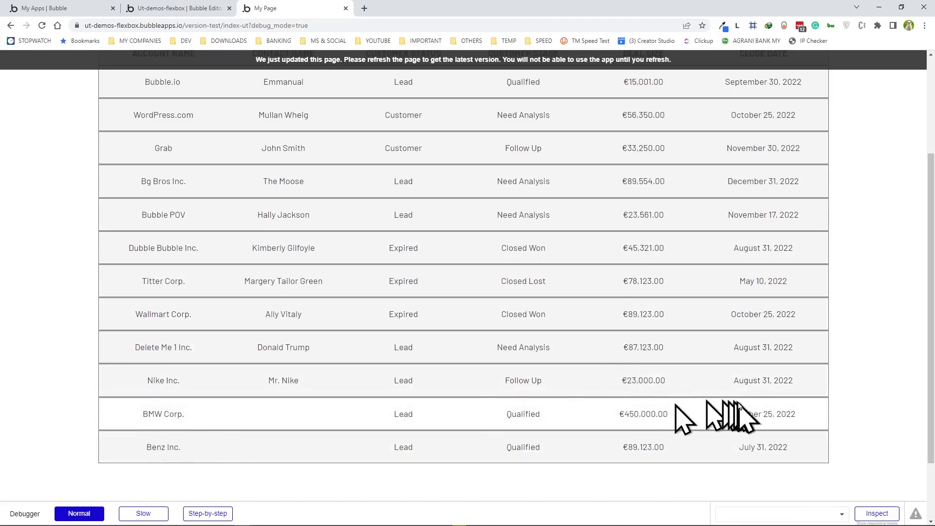
click(436, 341)
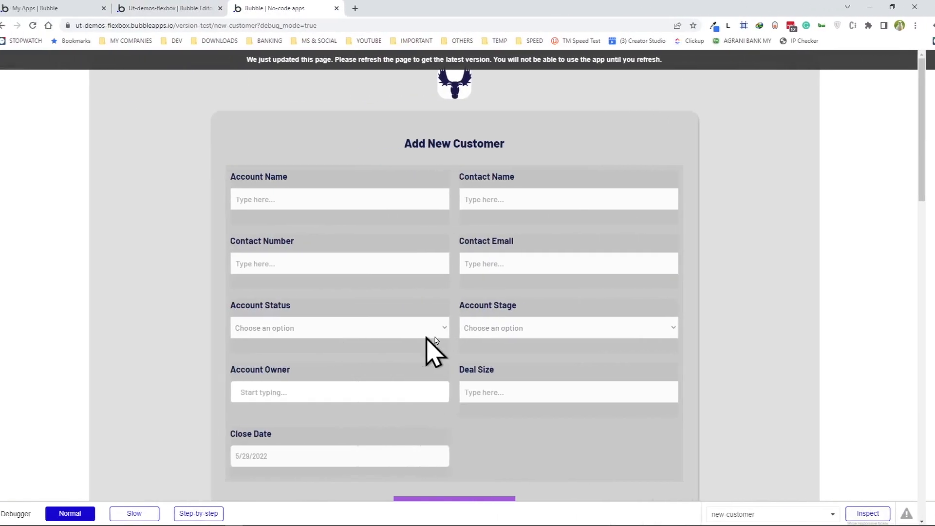
- Open the WordPress.com customer's account page from the Customers list in the preview
click(461, 93)
click(400, 200)
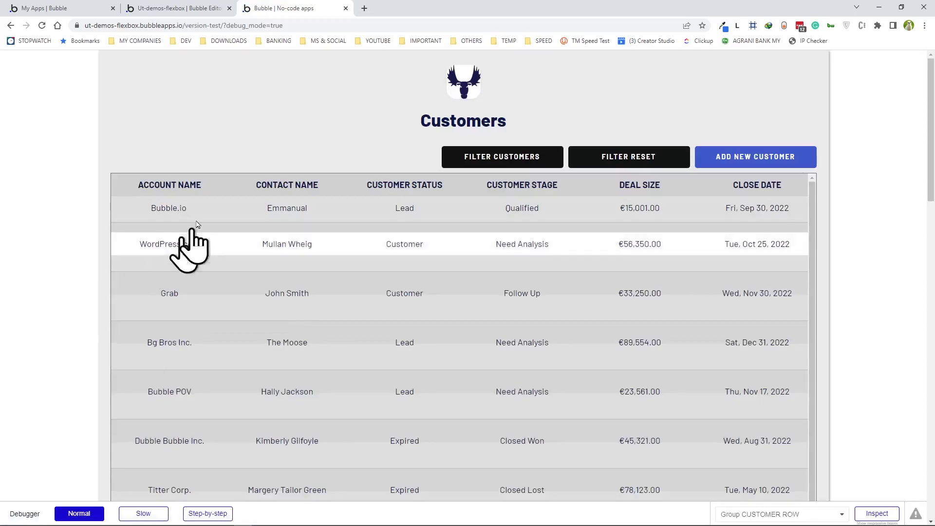
scroll(195, 263, down, 2)
scroll(319, 438, down, 2)
scroll(292, 244, up, 1)
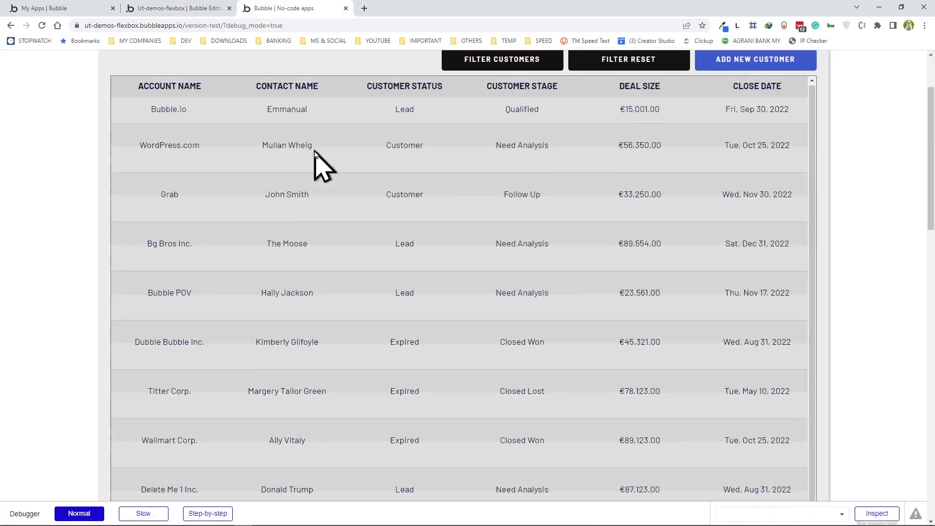
click(308, 155)
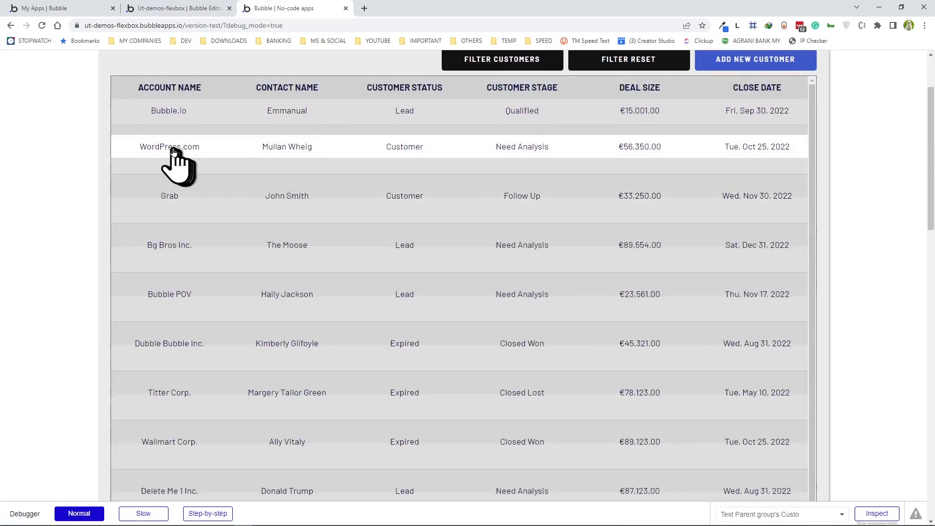
click(229, 252)
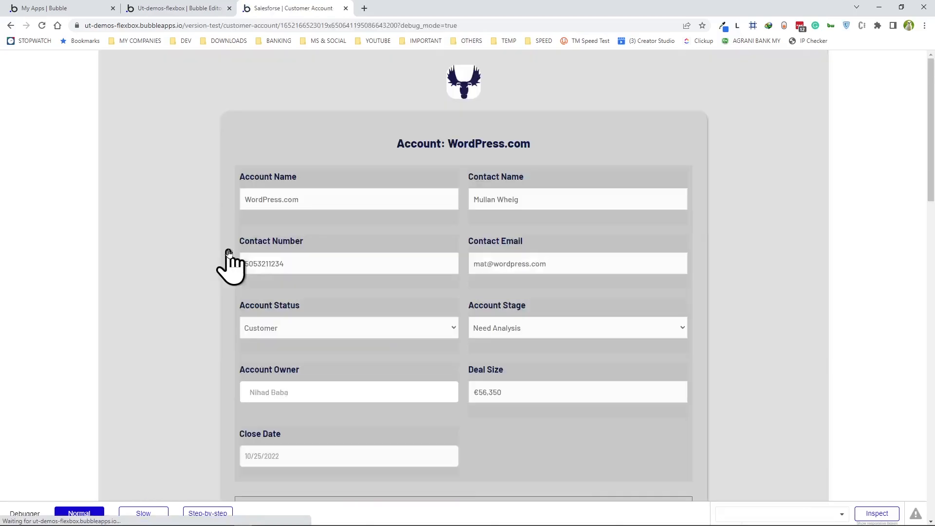
- Scroll through the WordPress.com account form, briefly focusing the Contact Number field
scroll(217, 273, down, 2)
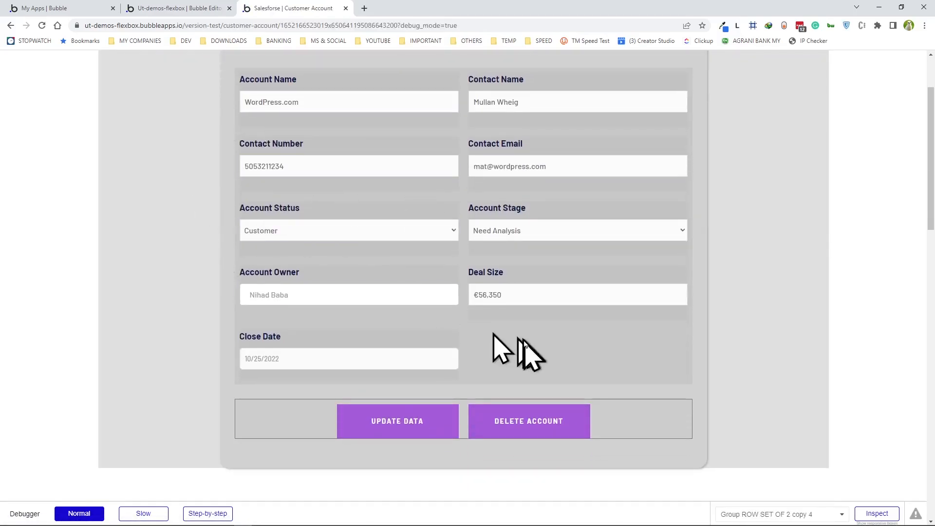
scroll(463, 152, up, 2)
scroll(472, 167, down, 2)
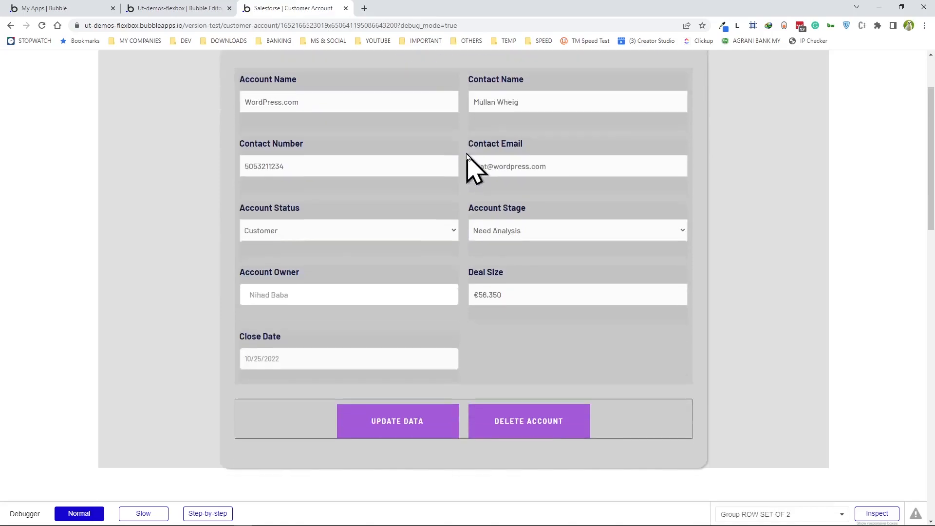
click(451, 168)
scroll(407, 219, up, 2)
click(406, 219)
scroll(404, 205, down, 3)
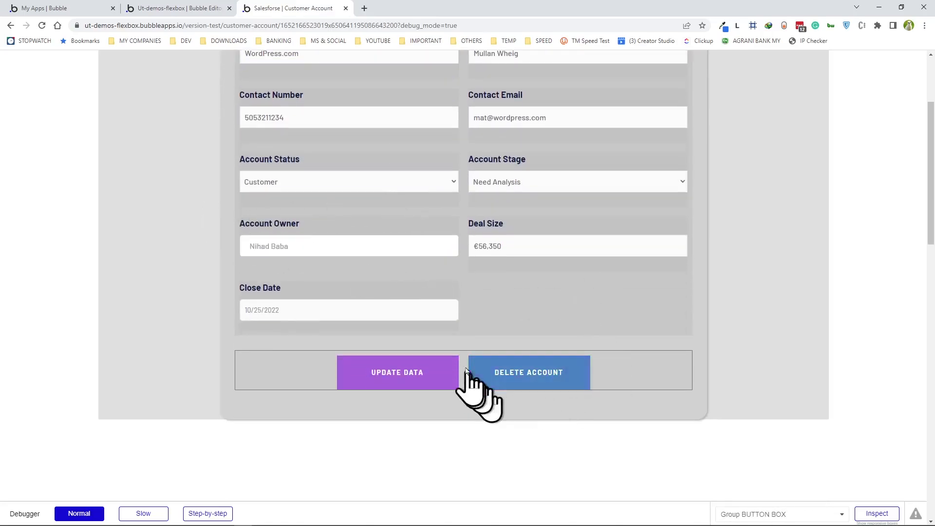
scroll(391, 337, up, 3)
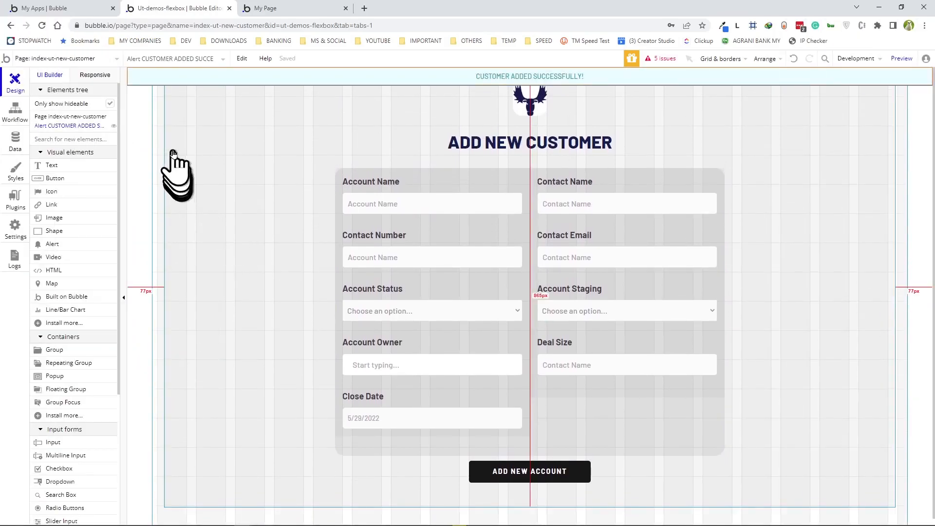
- Add a new page named index-ut-edit-customer, cloned from index-ut-new-customer
click(65, 61)
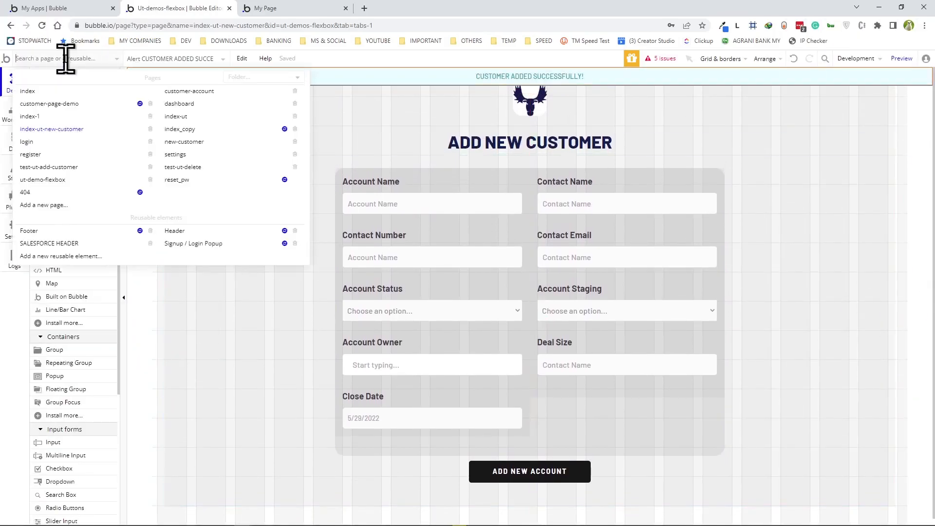
click(46, 206)
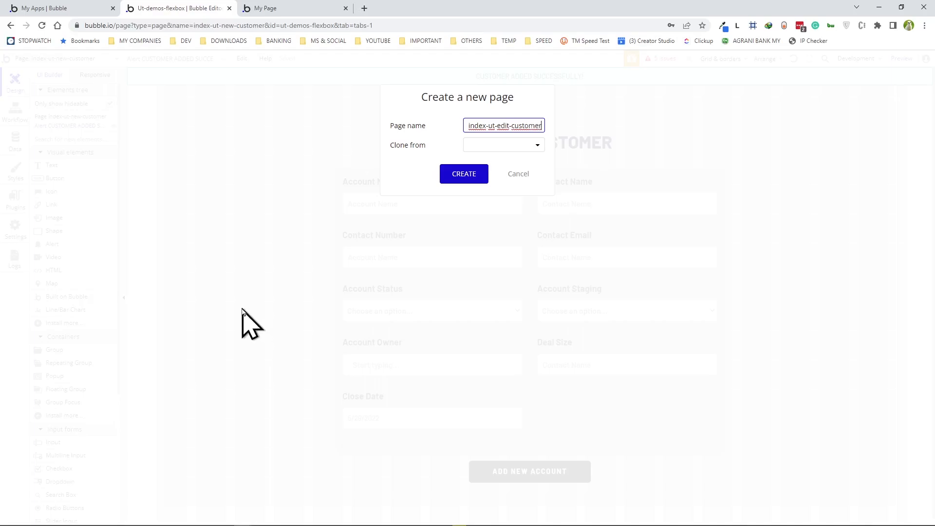
click(494, 145)
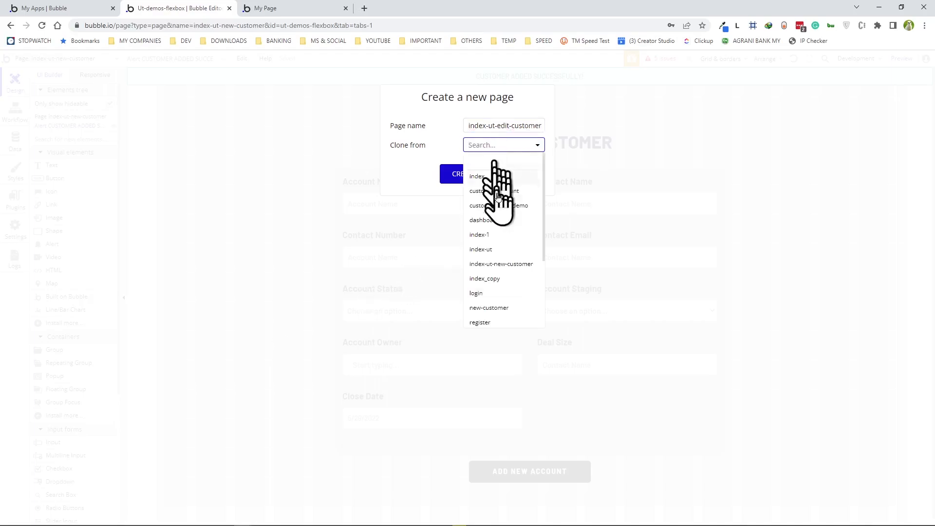
click(511, 265)
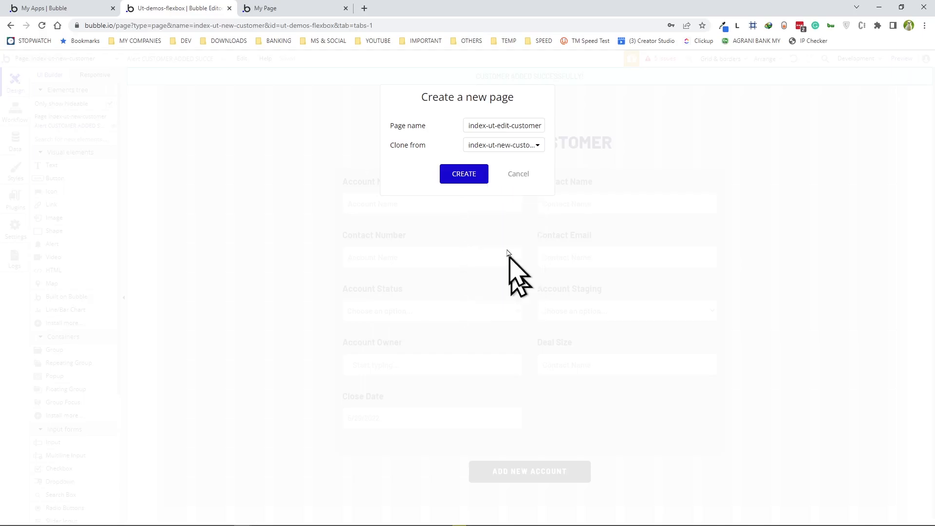
click(465, 174)
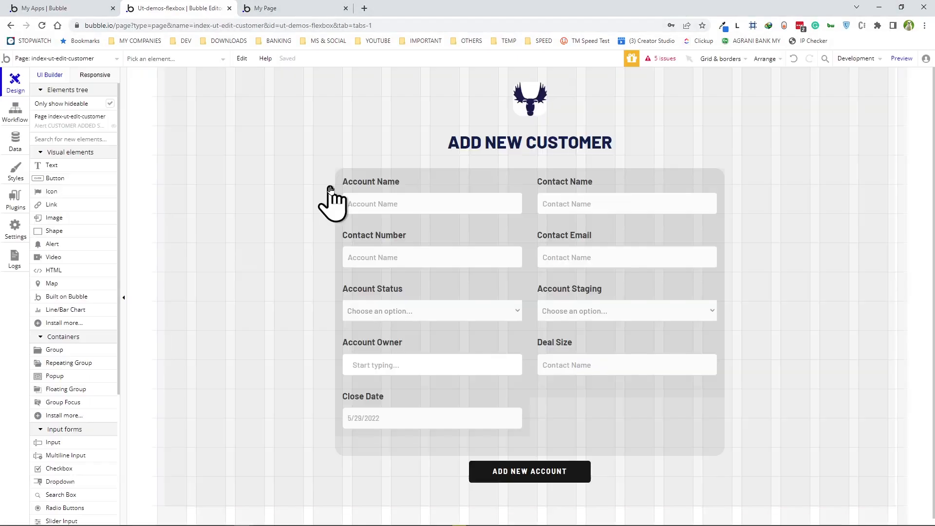
- Set the index-ut-edit-customer page's type of content to Customer and check the live preview
scroll(166, 380, down, 1)
scroll(533, 240, up, 1)
scroll(487, 277, down, 1)
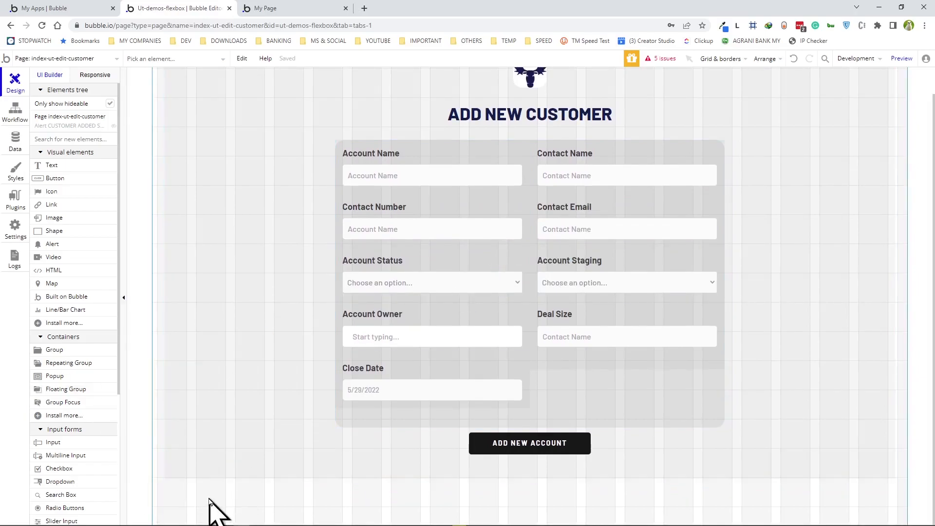
double_click(209, 498)
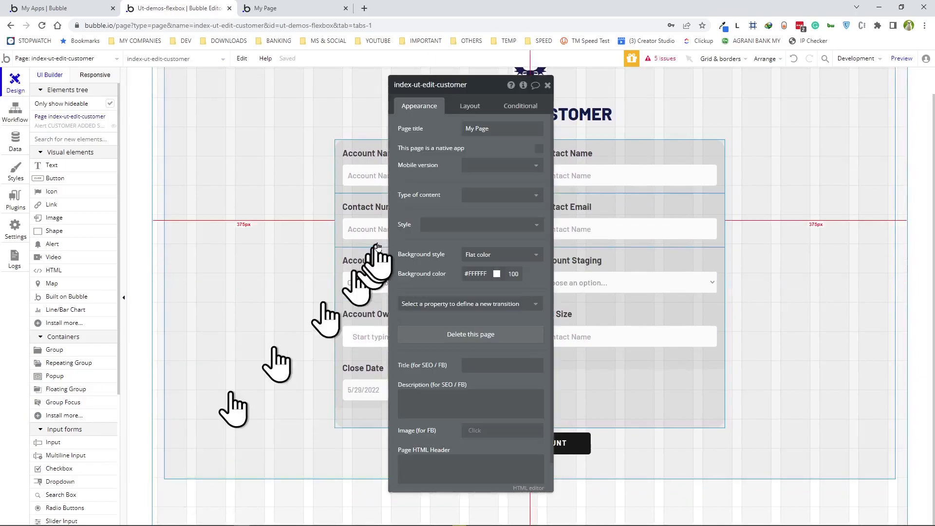
click(491, 200)
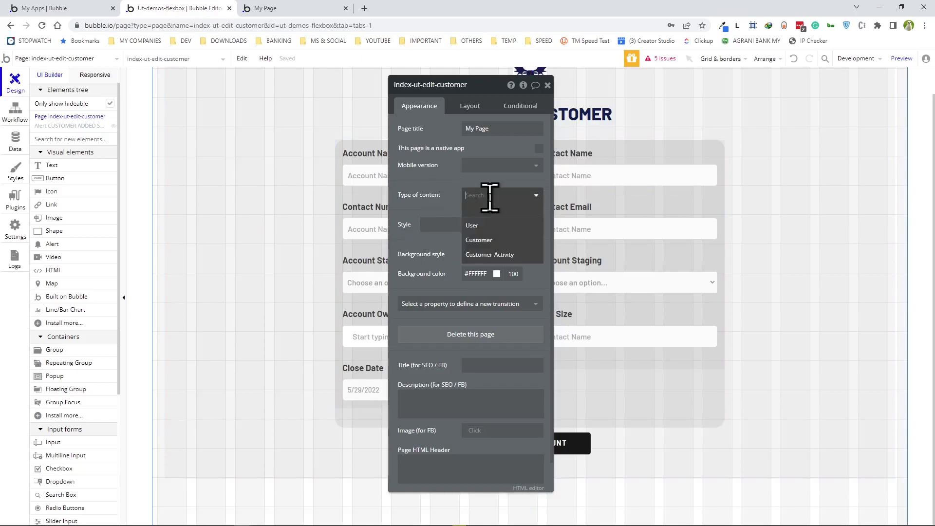
click(484, 241)
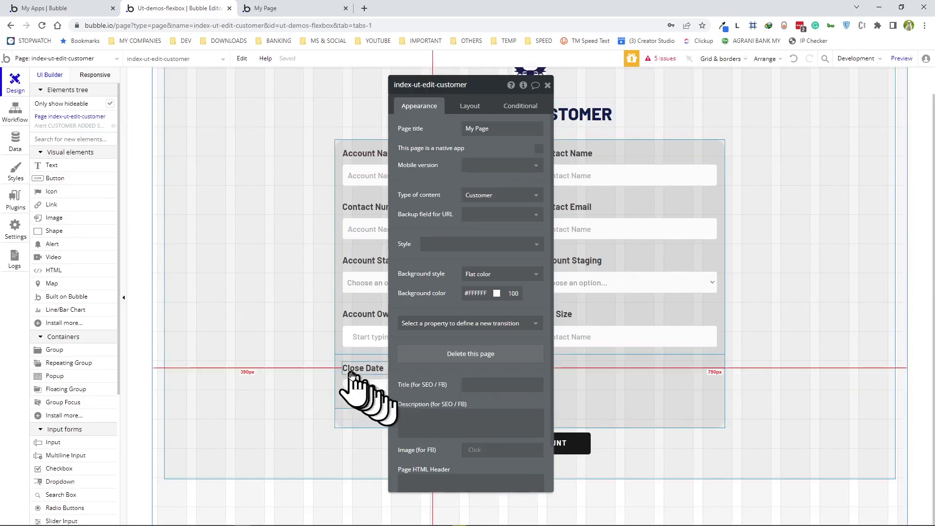
drag(489, 89, 249, 91)
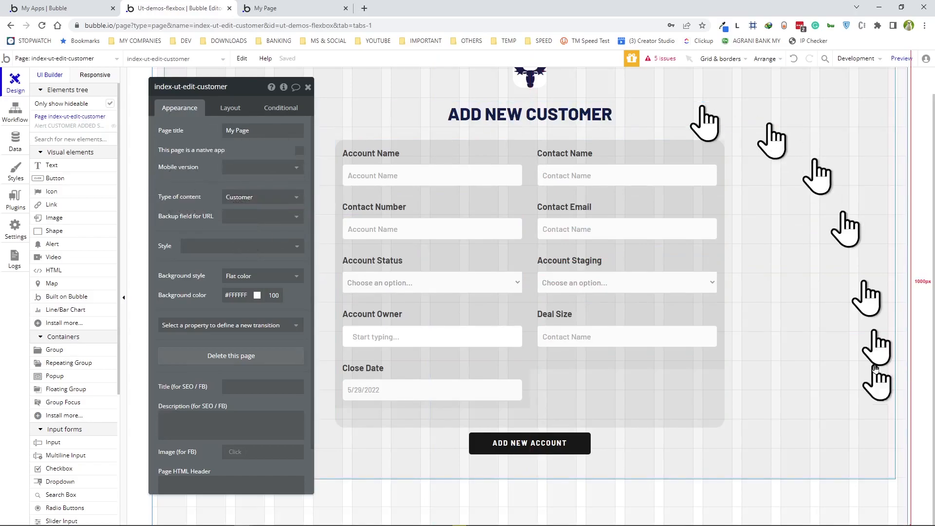
click(322, 9)
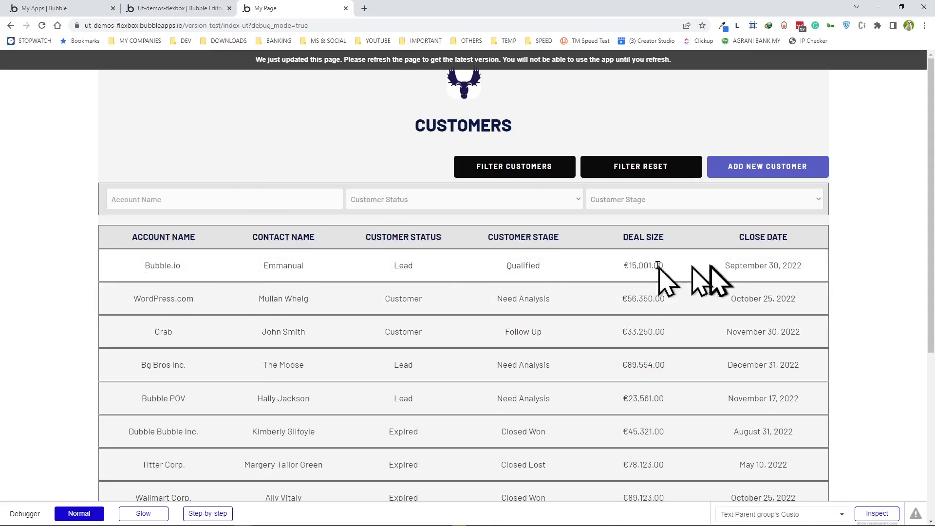
click(195, 8)
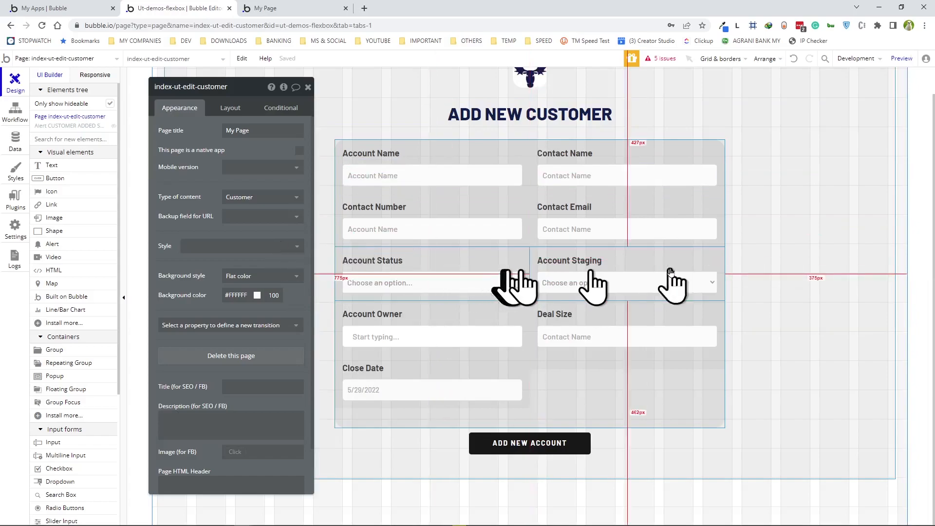
- Change the ADD NEW CUSTOMER heading to 'ACCOUNT:' followed by Current Page Customer's Account-Name
scroll(617, 272, up, 1)
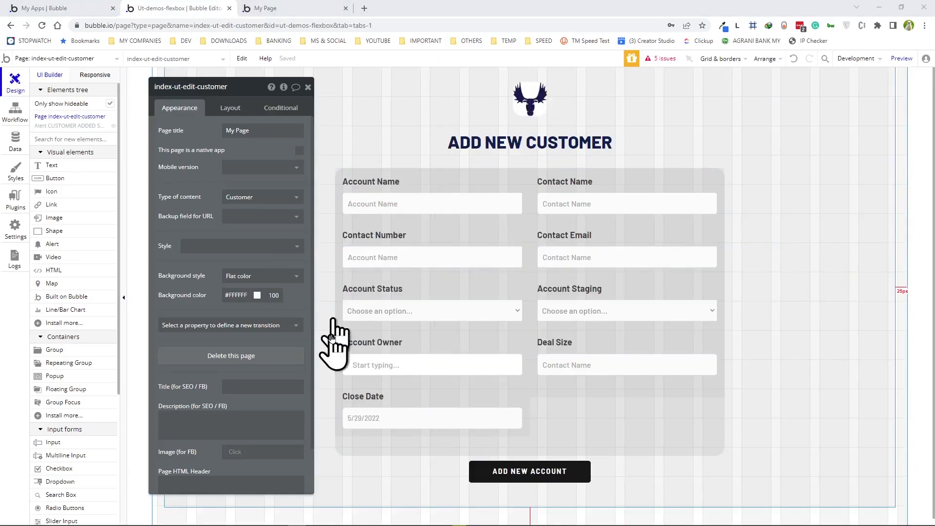
click(455, 143)
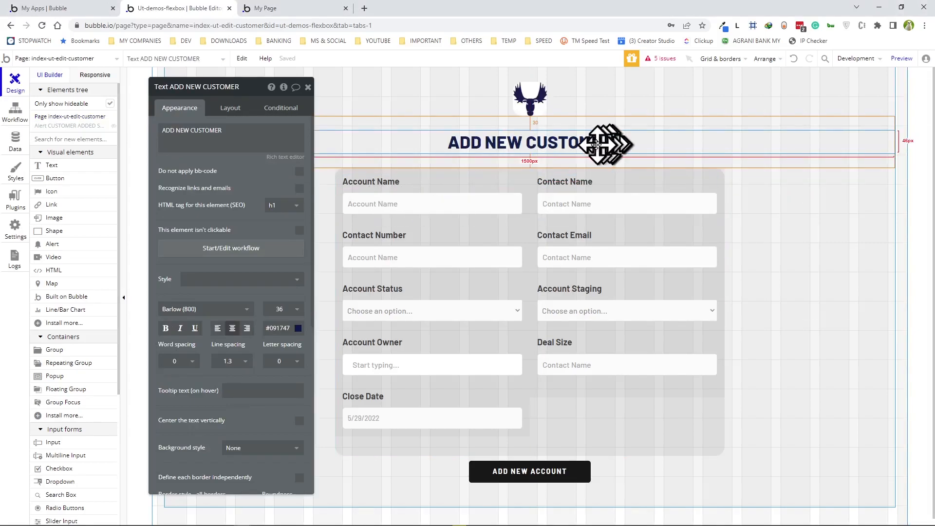
triple_click(242, 127)
text(ACCOUNT:)
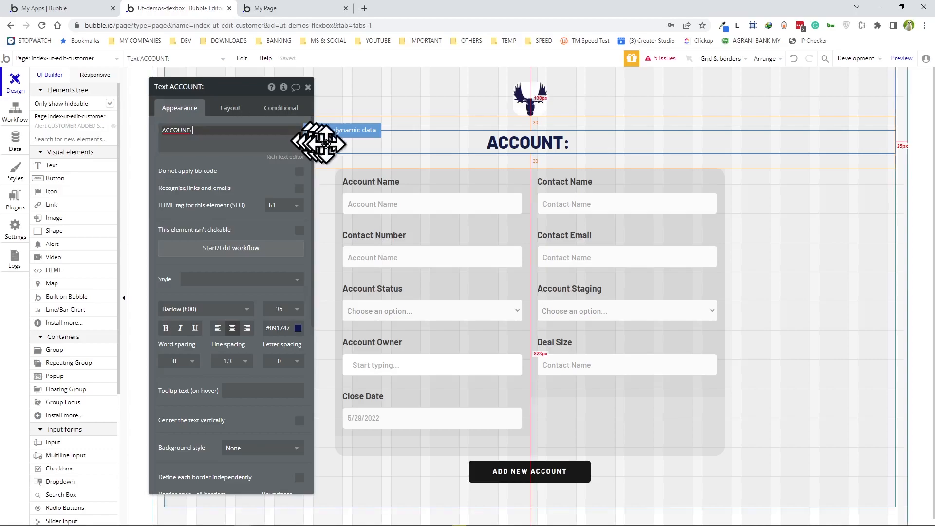
click(335, 132)
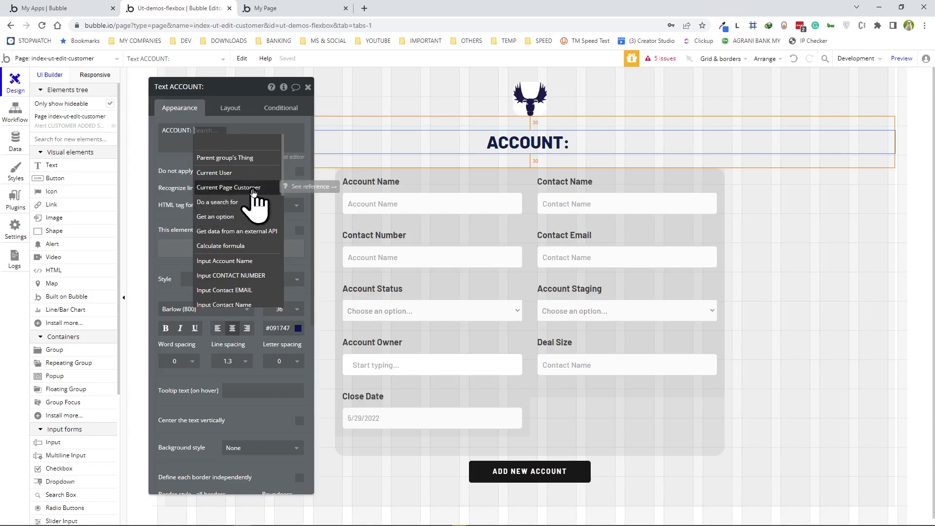
click(253, 188)
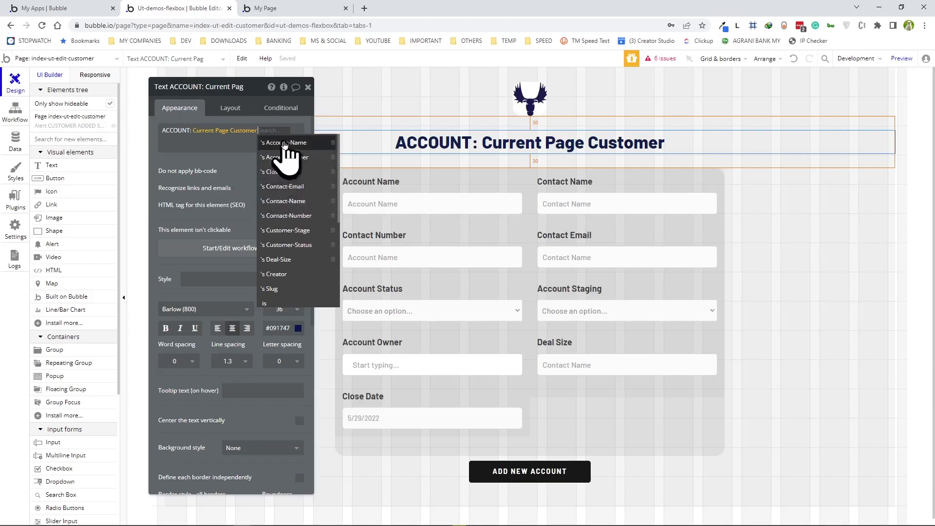
click(281, 145)
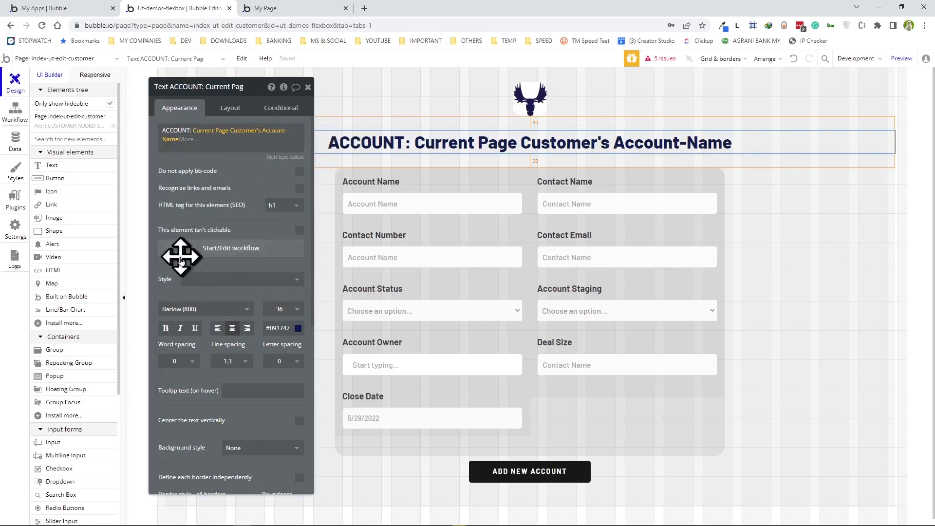
click(286, 8)
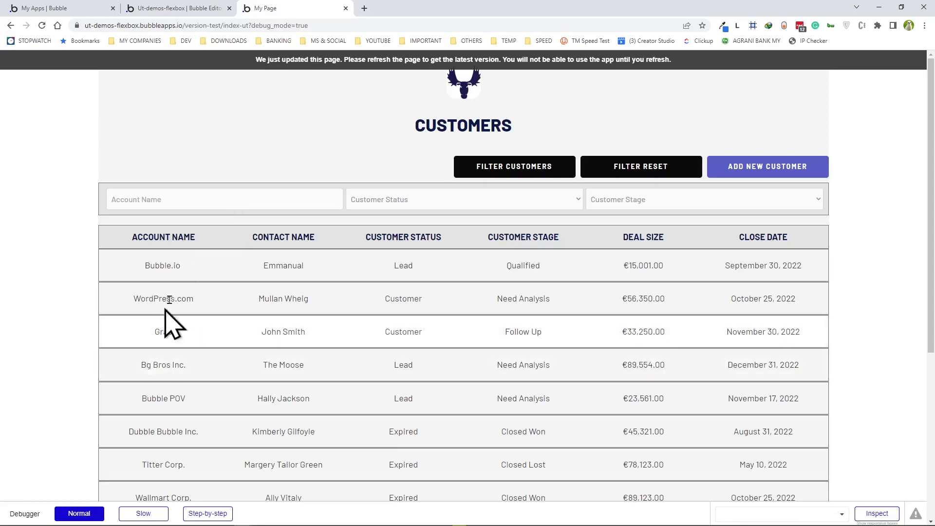
click(178, 9)
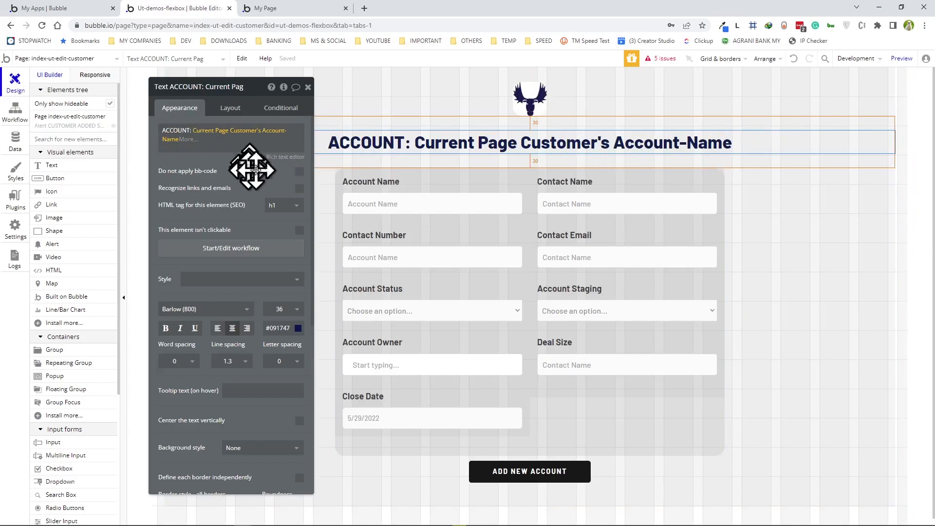
click(419, 207)
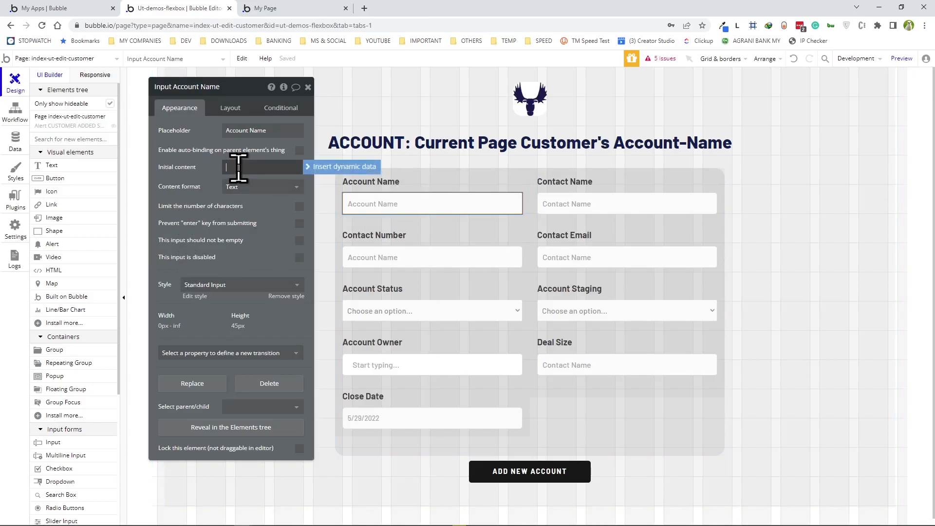
- Prefill Account Name and Contact Name with Current Page Customer's Account-Name and Contact-Name
click(355, 167)
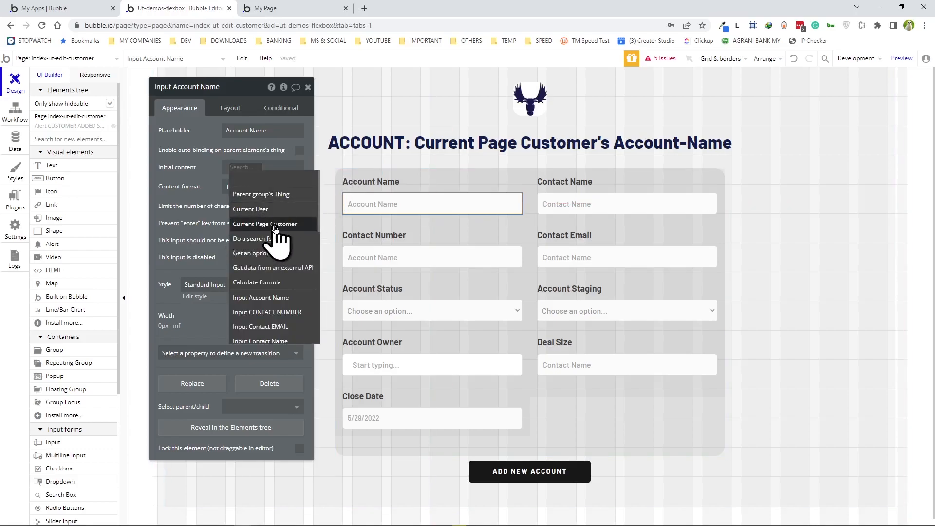
click(239, 225)
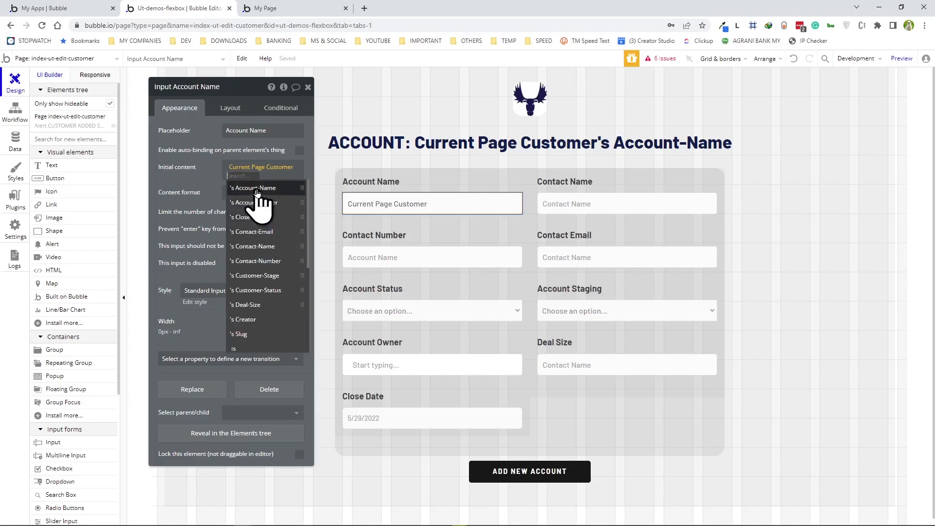
click(256, 189)
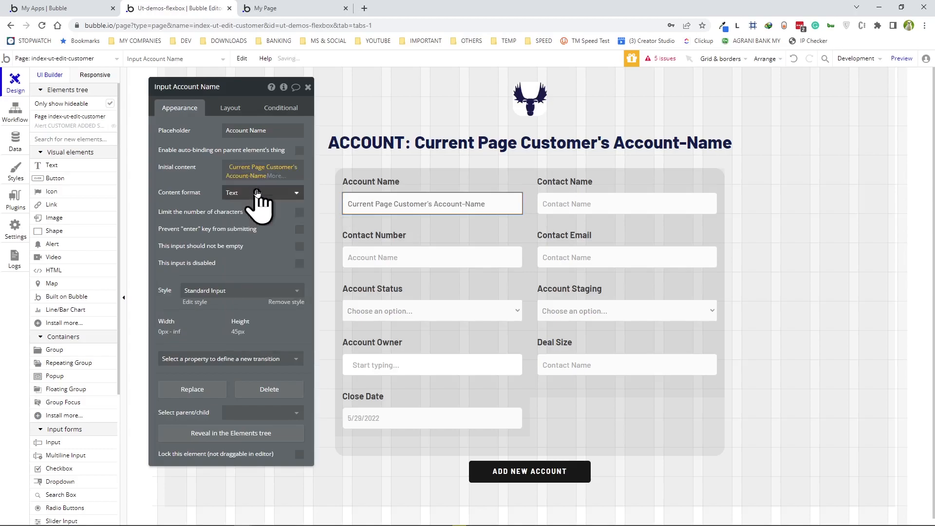
click(599, 201)
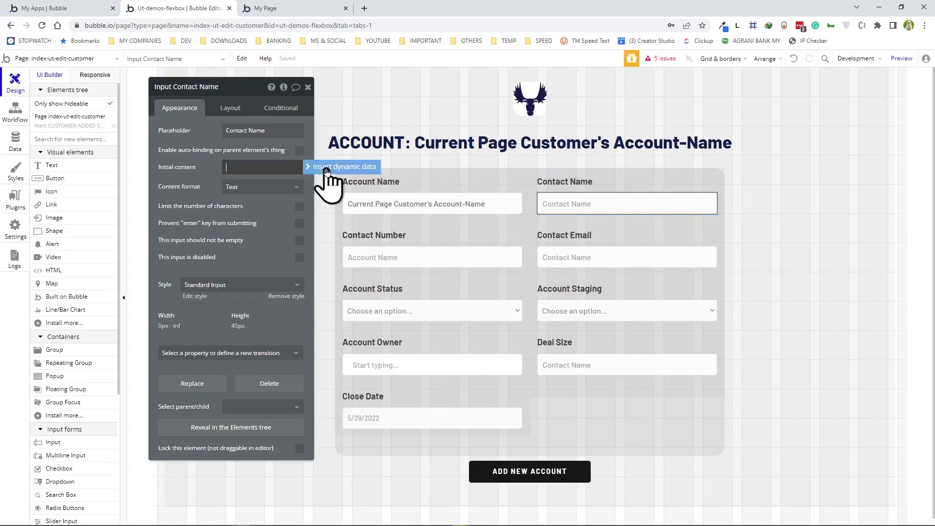
click(327, 168)
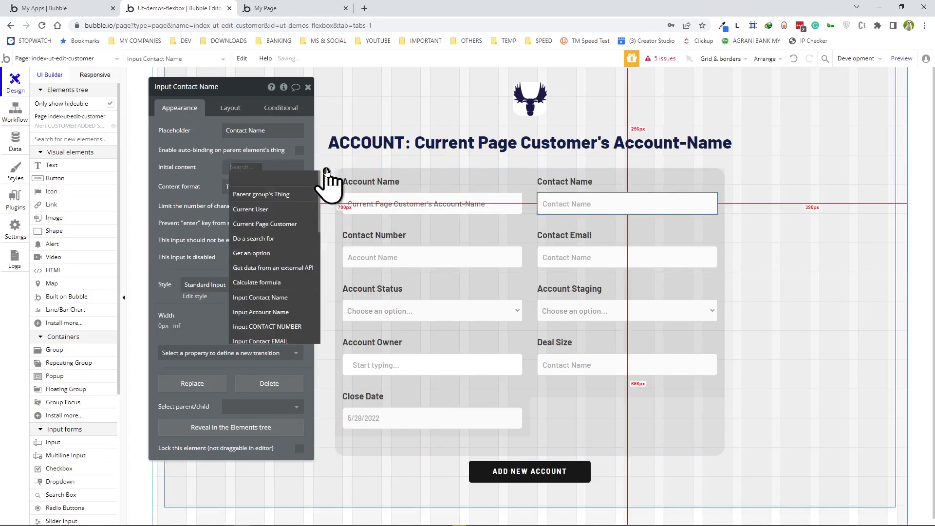
click(264, 228)
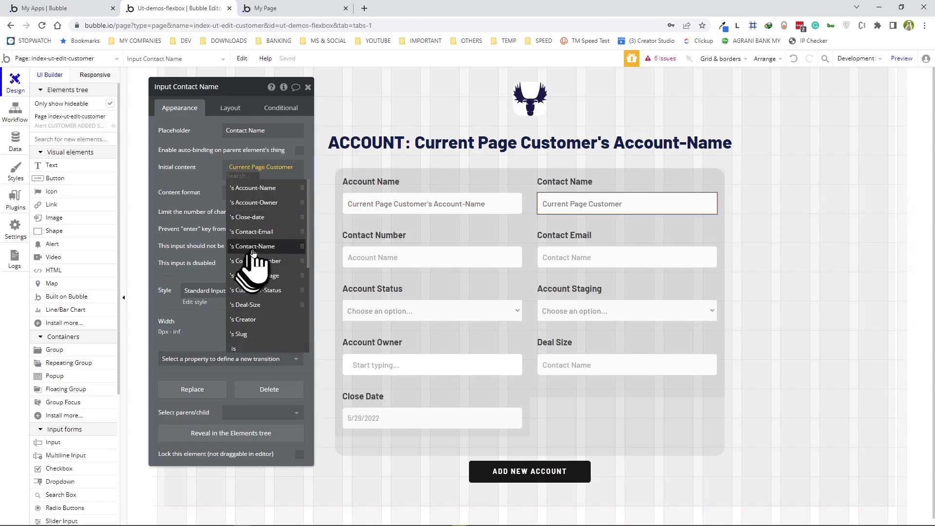
click(253, 247)
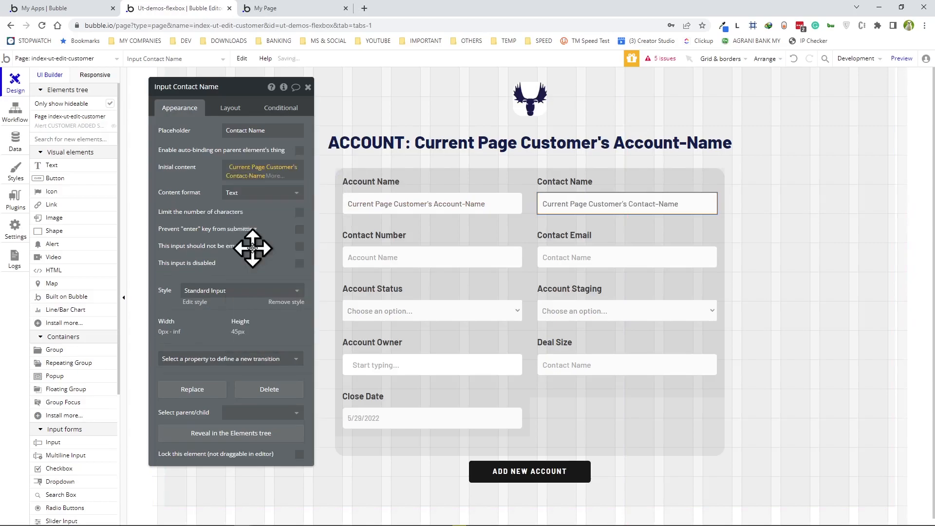
- Prefill Contact Number and Contact Email with Current Page Customer's Contact-Number and Contact-Email
click(388, 260)
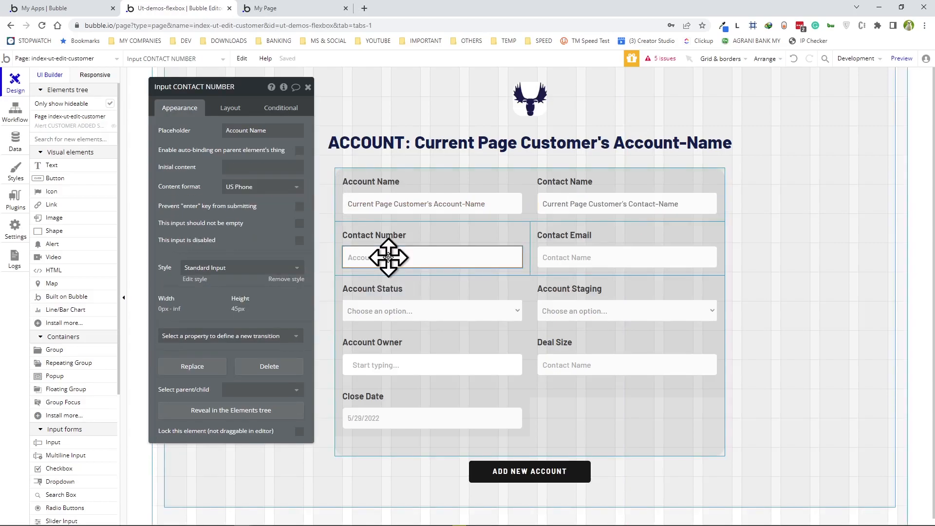
click(260, 167)
click(330, 168)
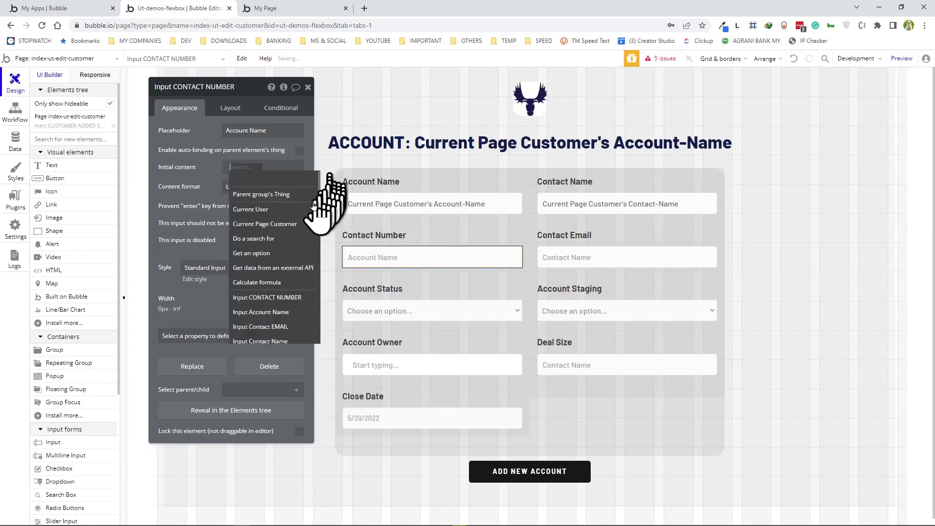
click(272, 224)
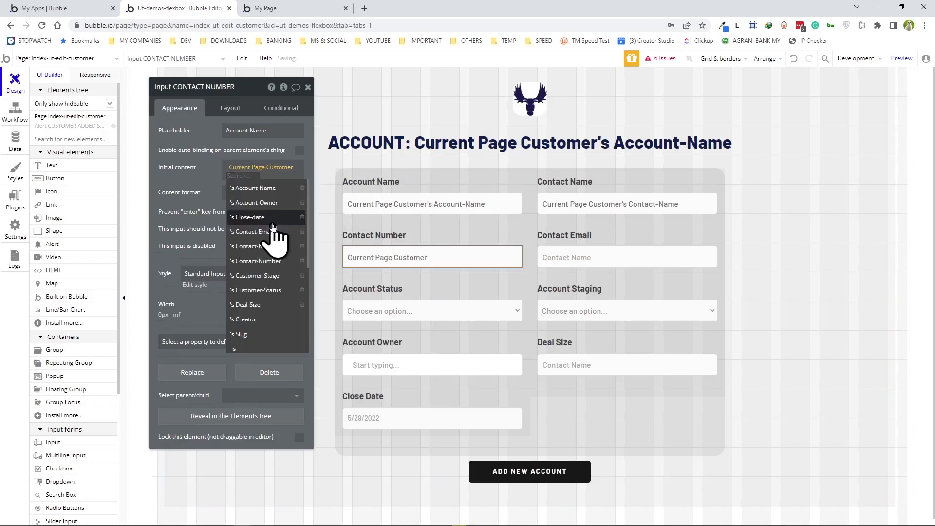
click(248, 261)
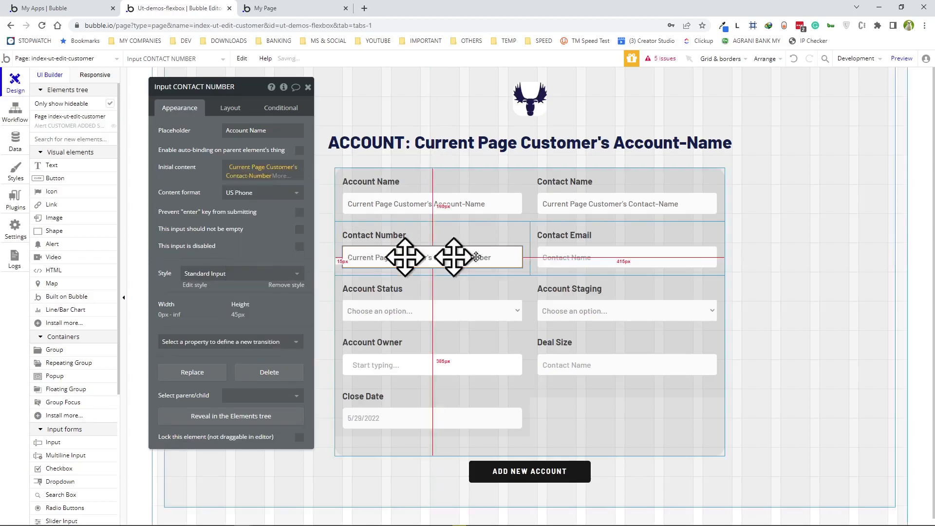
click(587, 254)
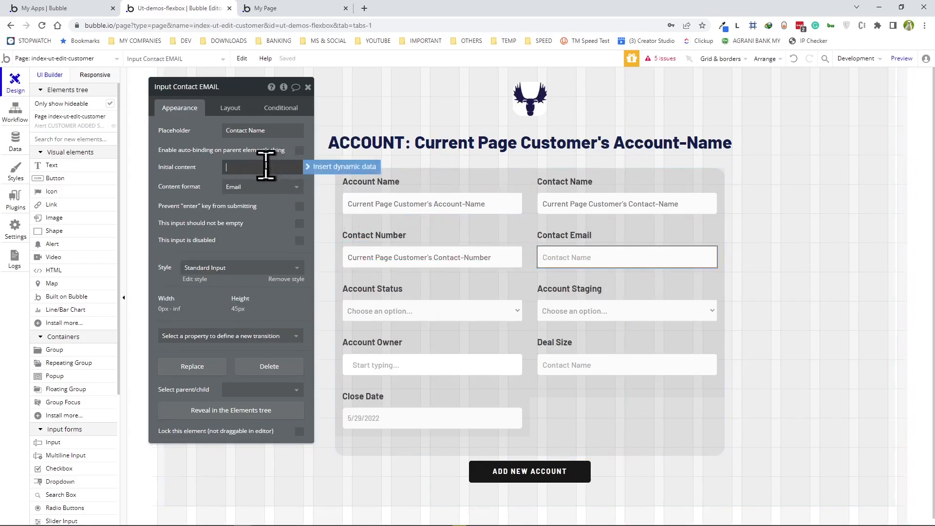
click(327, 168)
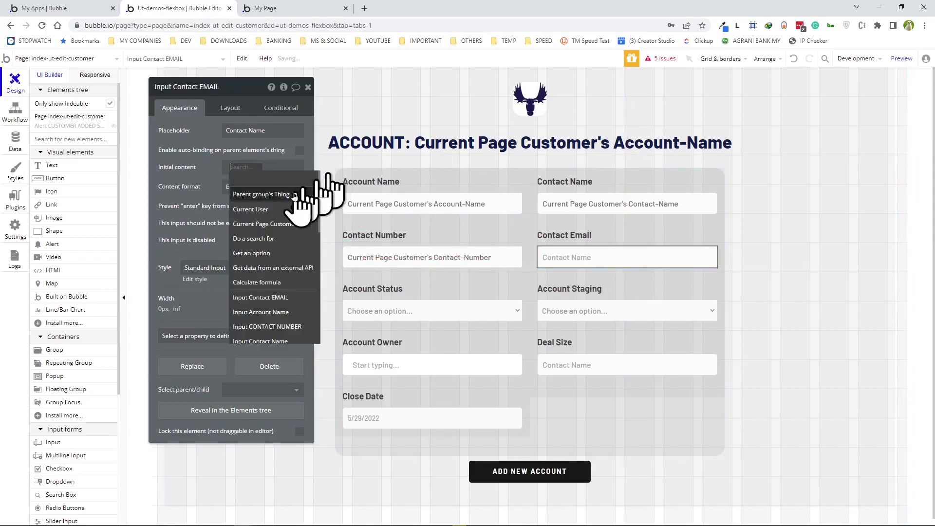
click(265, 225)
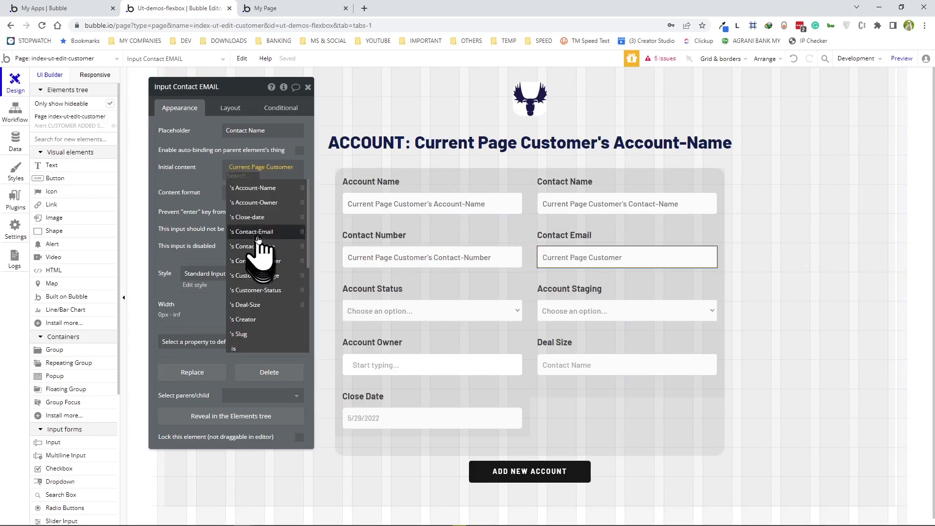
click(258, 233)
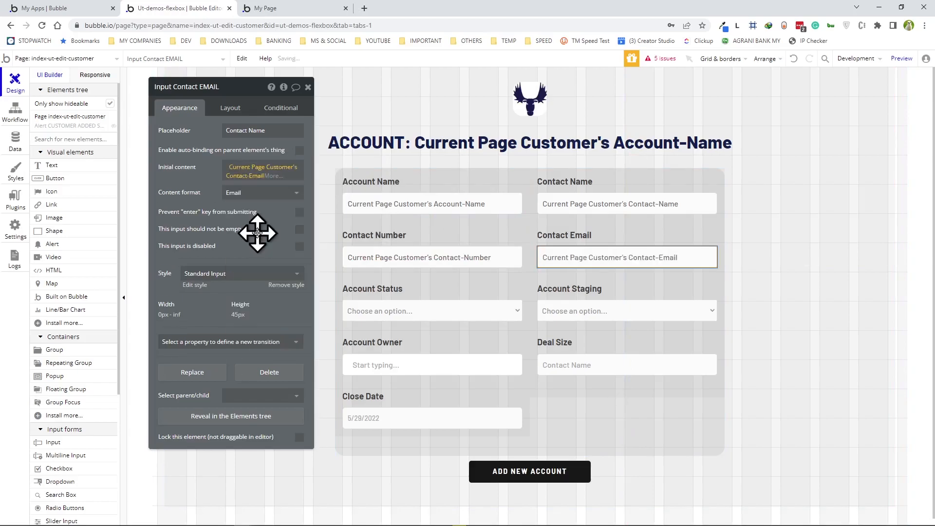
click(399, 311)
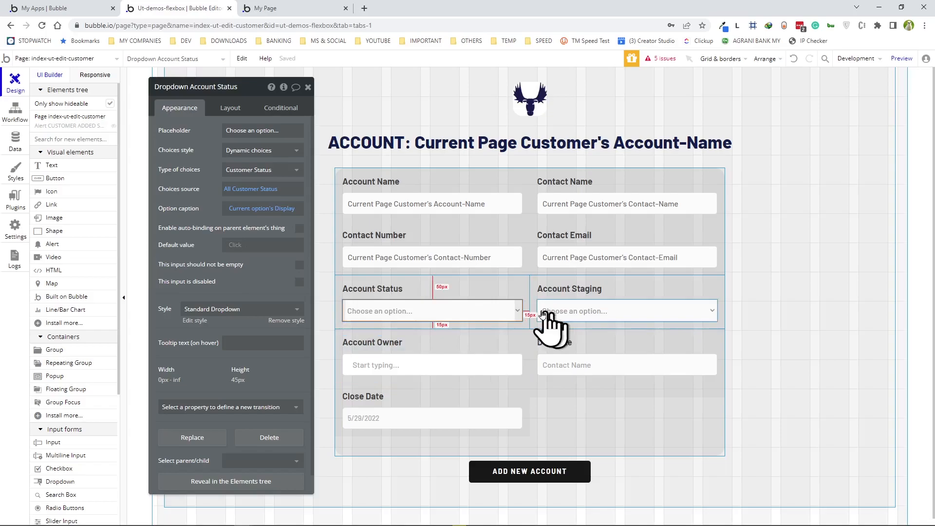
- Default Account Status and Account Staging to Current Page Customer's Customer-Status and Customer-Stage
click(235, 246)
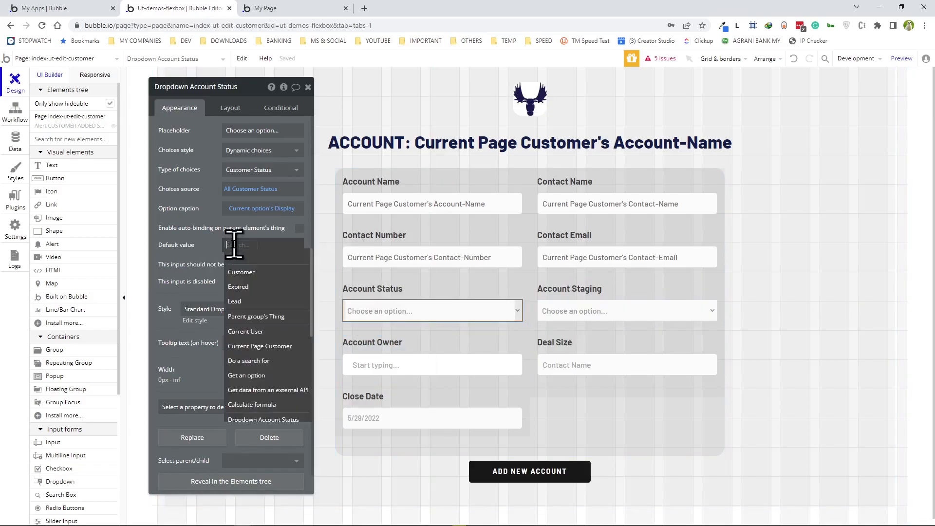
click(253, 347)
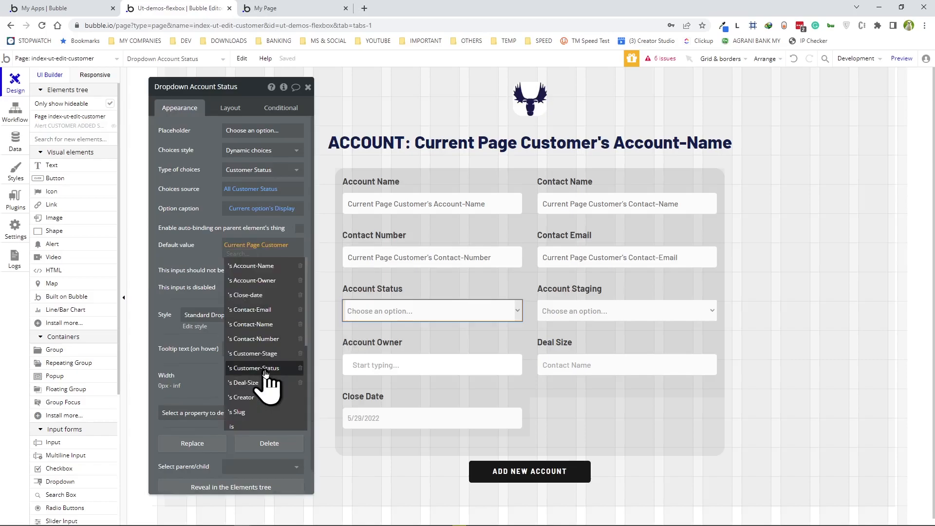
click(263, 368)
click(623, 311)
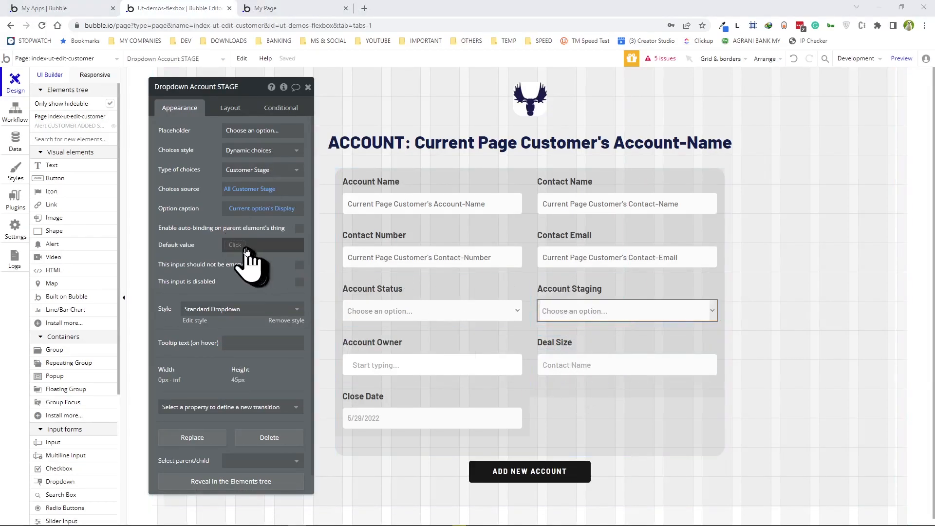
click(244, 257)
click(245, 381)
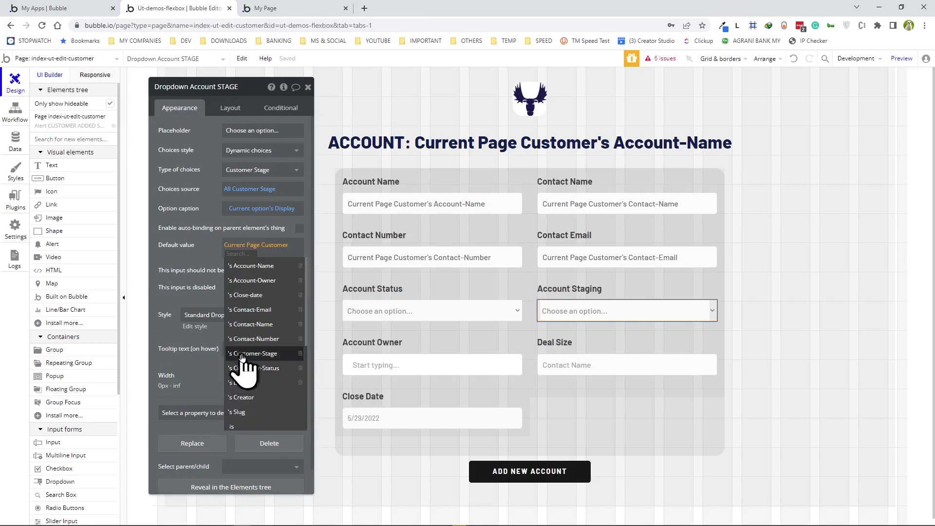
click(242, 357)
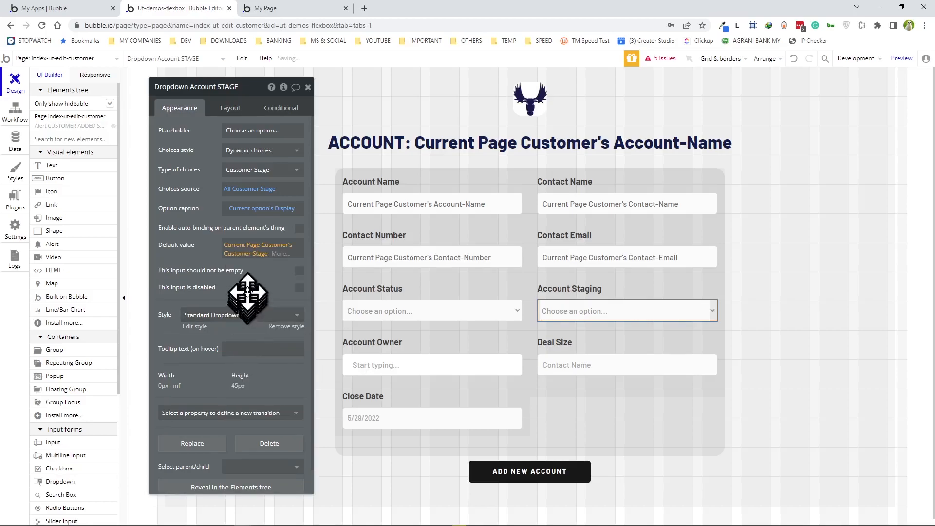
- Default Account Owner and Deal Size to Current Page Customer's Account-Owner and Deal-Size
click(380, 369)
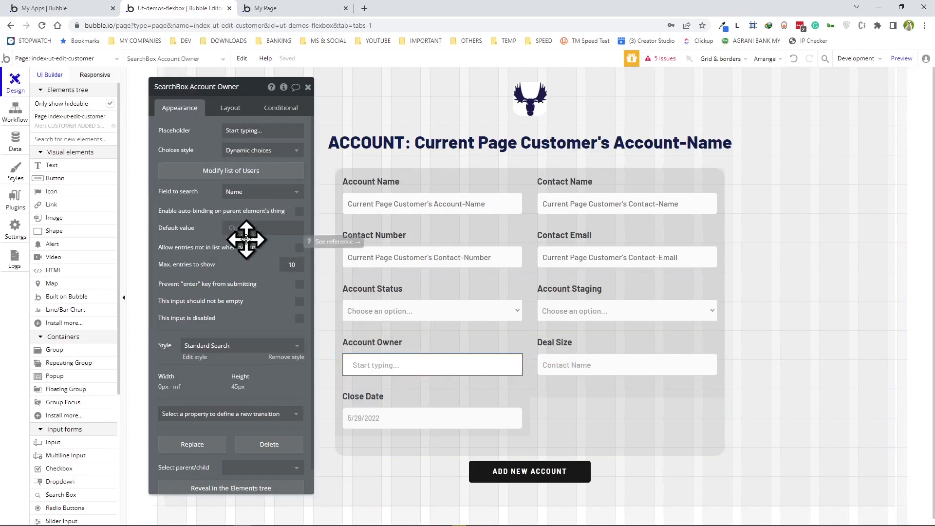
click(235, 228)
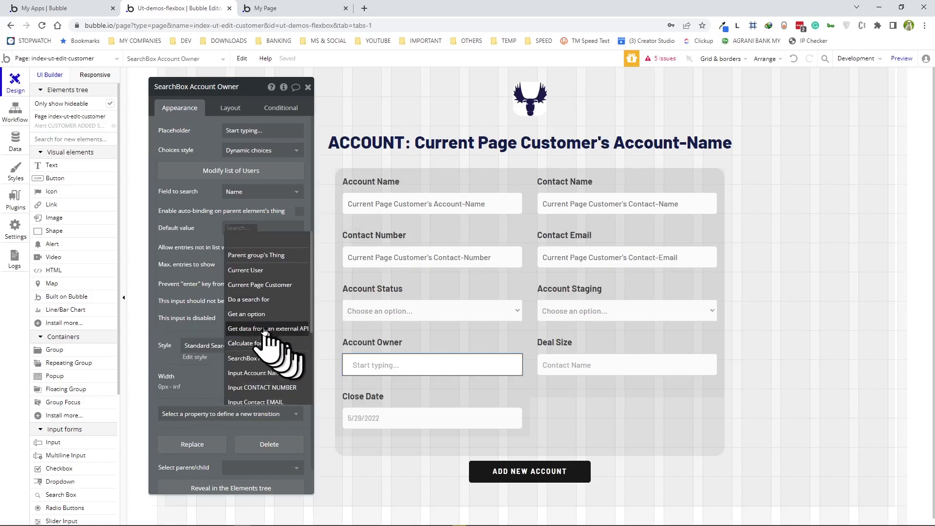
click(245, 285)
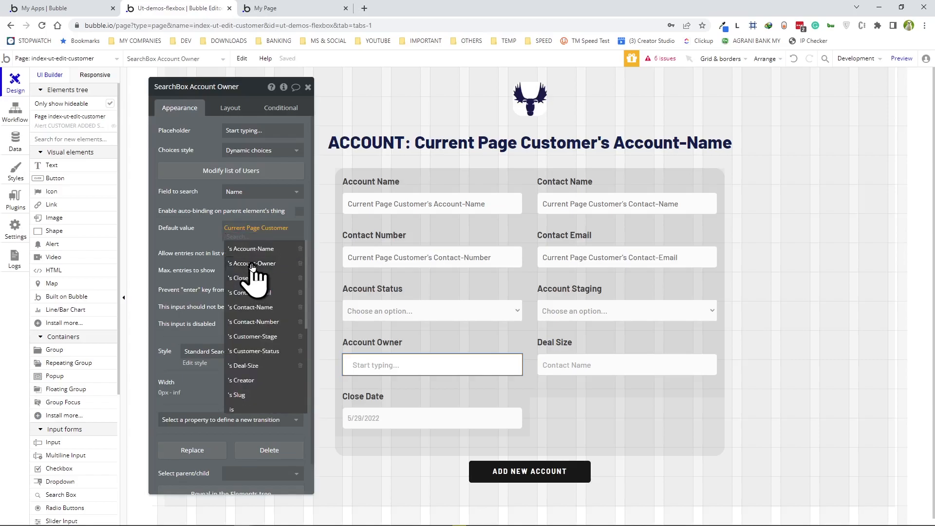
click(253, 264)
click(576, 364)
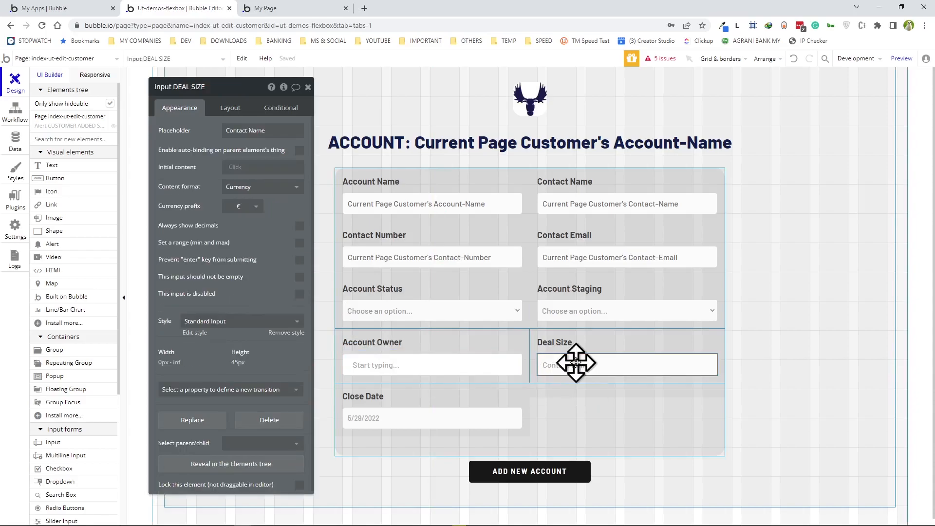
click(232, 167)
click(261, 223)
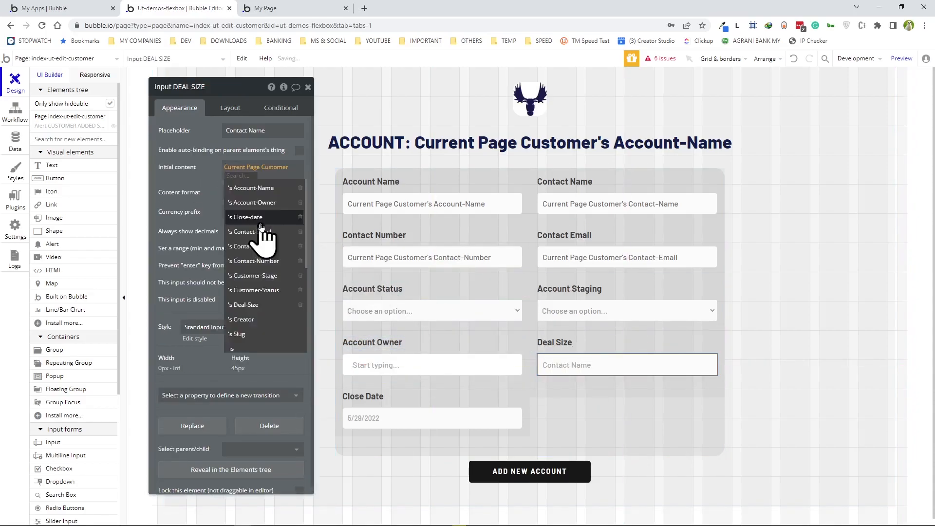
click(248, 305)
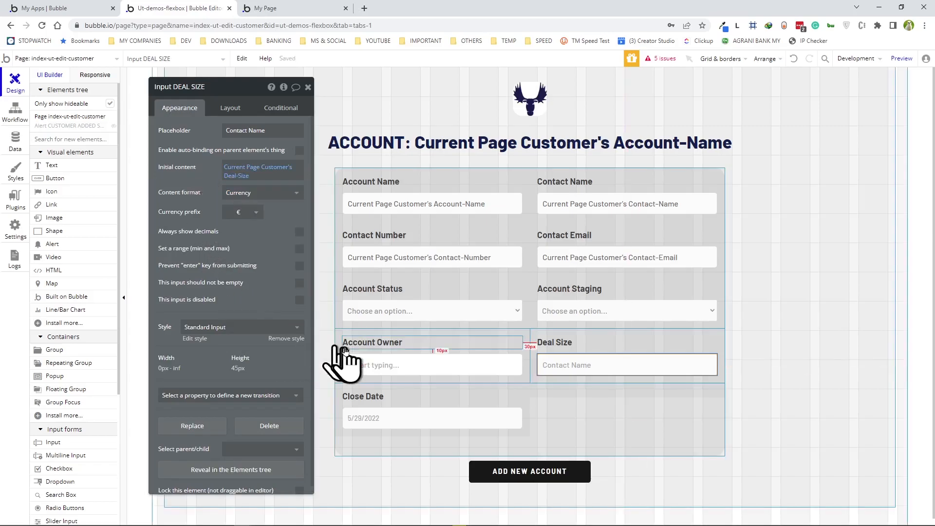
- Set the Close Date picker's initial content to Current Page Customer's Close-date
scroll(427, 392, down, 1)
click(378, 394)
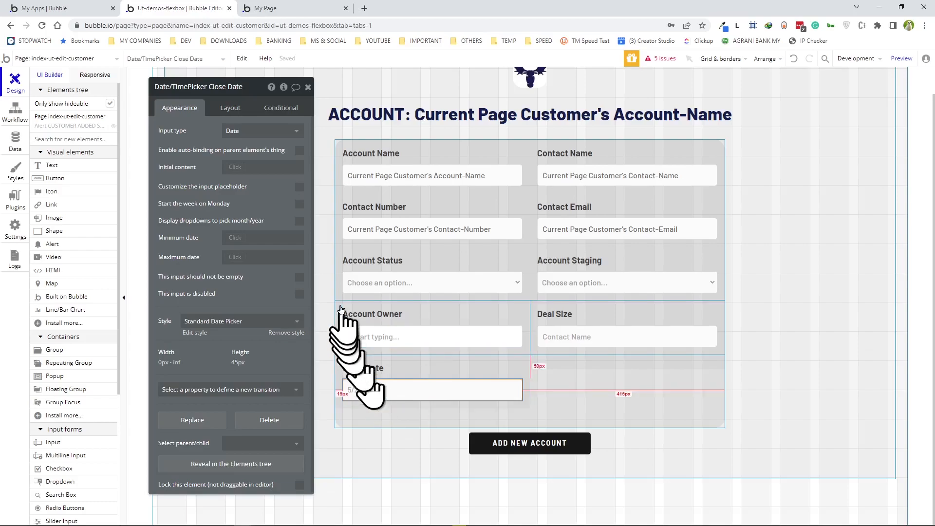
click(237, 166)
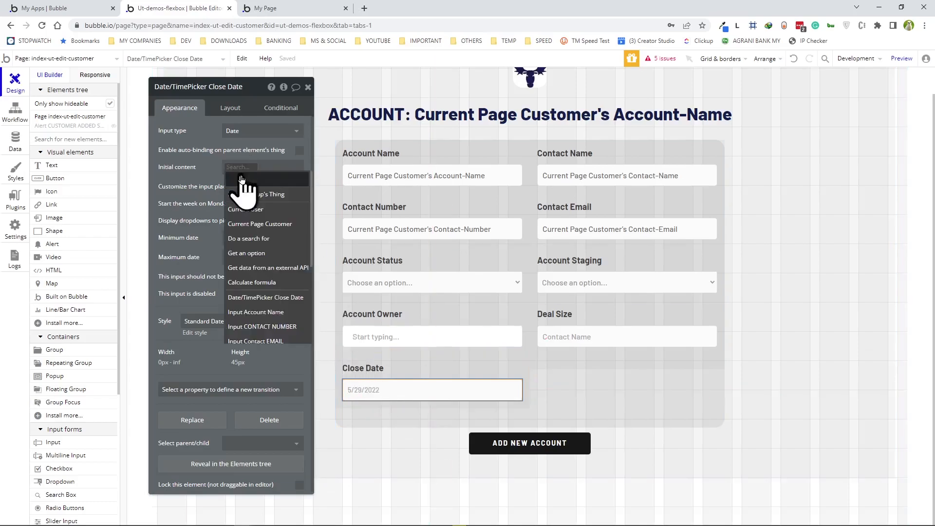
click(262, 224)
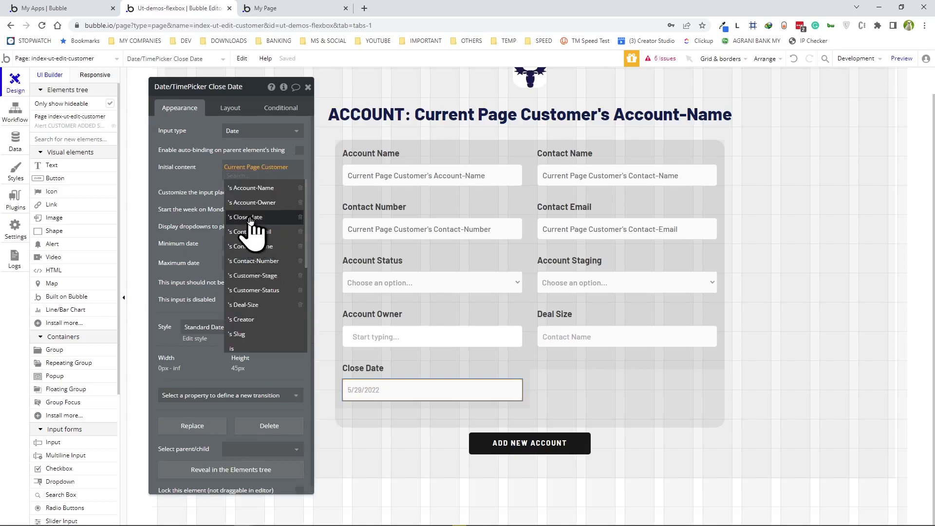
click(250, 219)
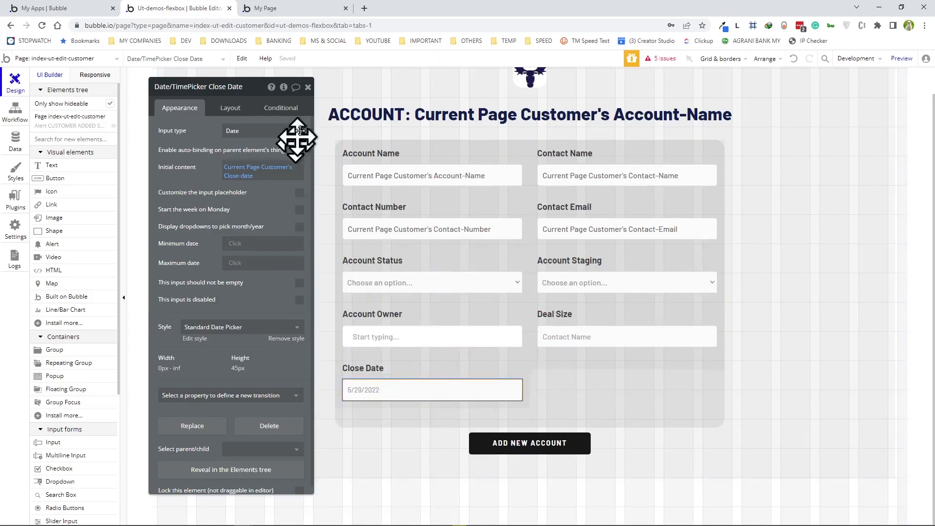
click(508, 447)
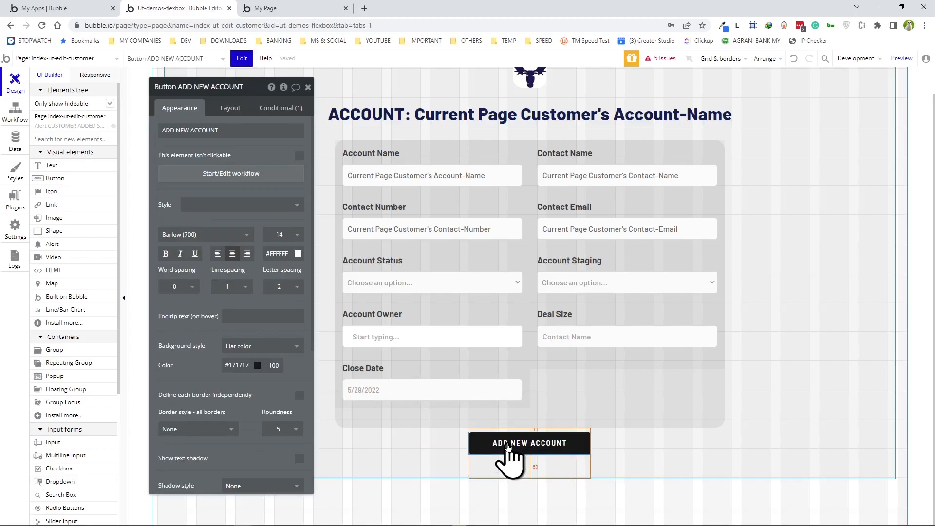
- Duplicate the selected ADD NEW ACCOUNT button with Ctrl+D
key(ctrl+d)
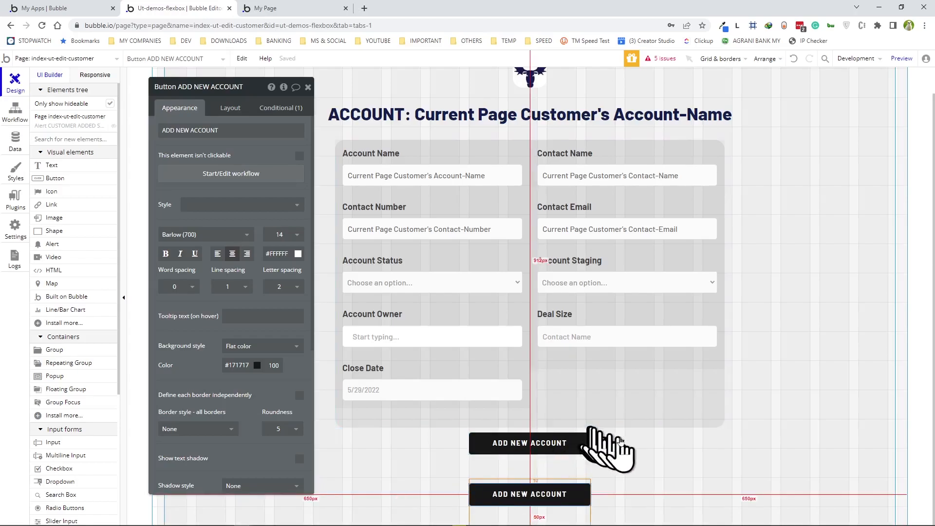
scroll(637, 453, down, 1)
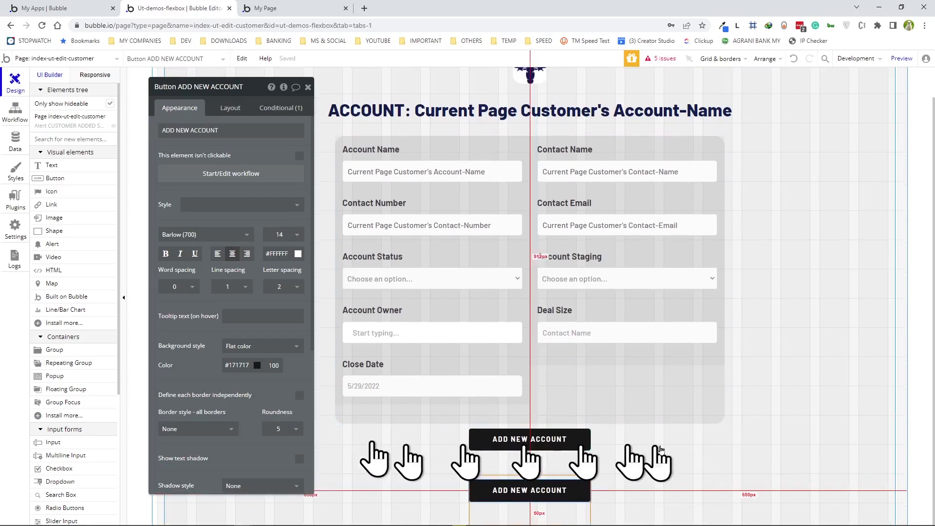
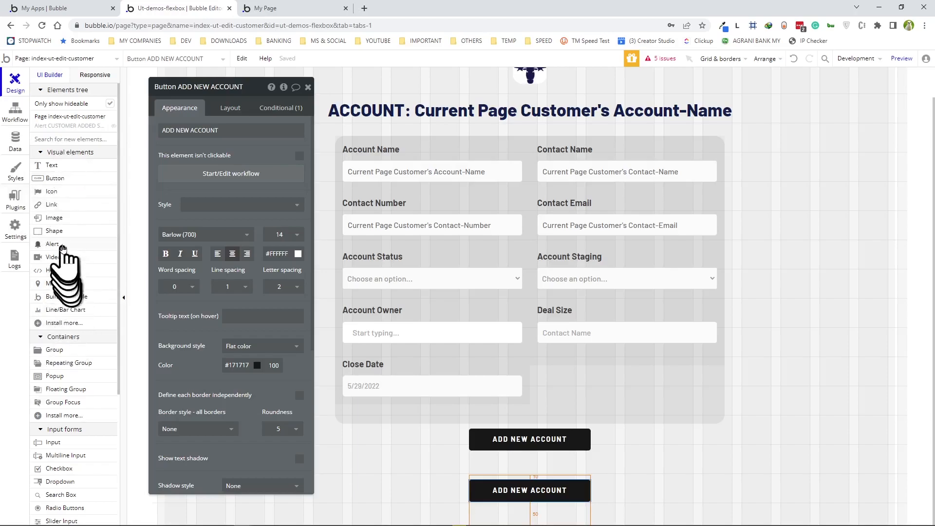
- Draw a new group below the account form and name it BUTTON CONTAINER
click(61, 351)
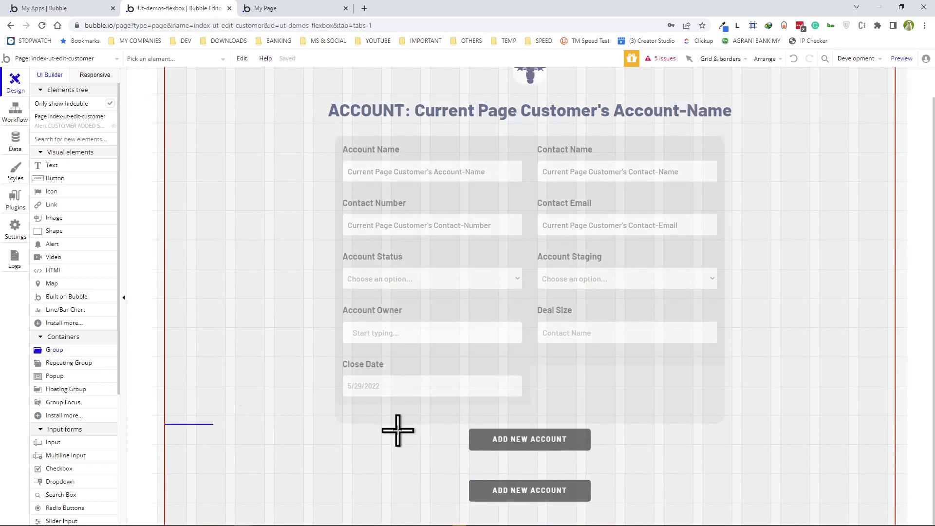
click(398, 431)
scroll(376, 429, down, 3)
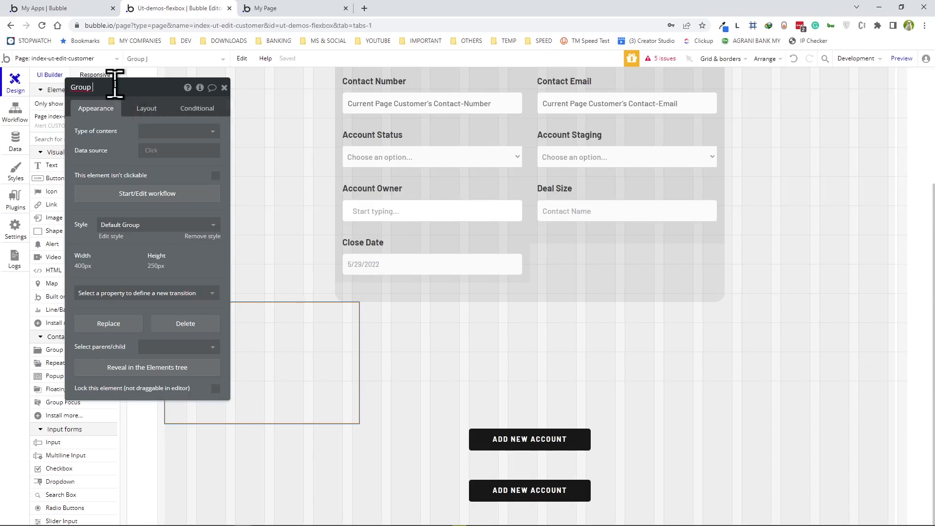
text(TTON CONTAINER)
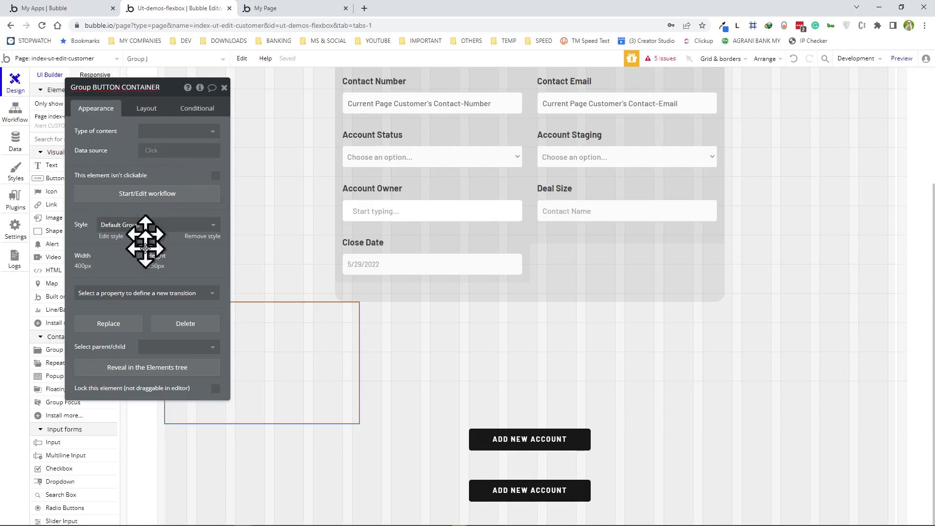
- Give BUTTON CONTAINER a Row layout, no fixed width and a minimum width of 0
click(153, 109)
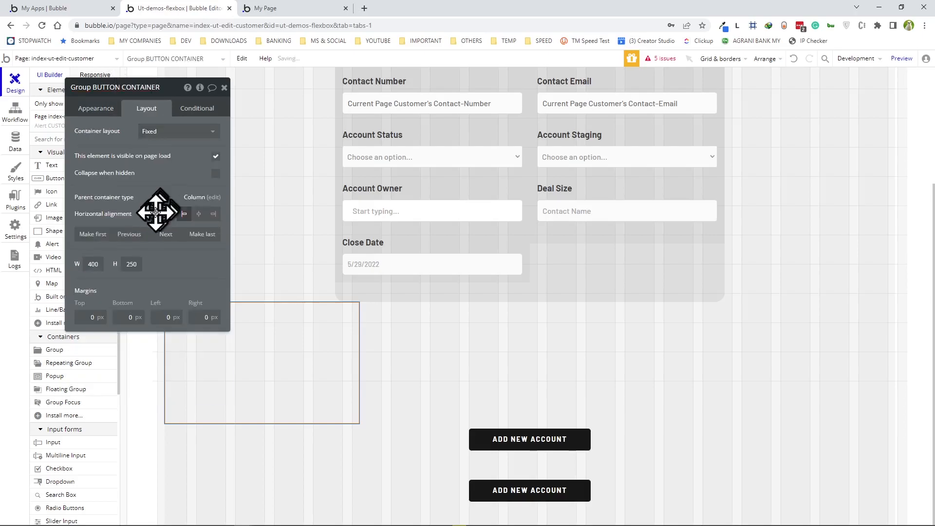
click(149, 131)
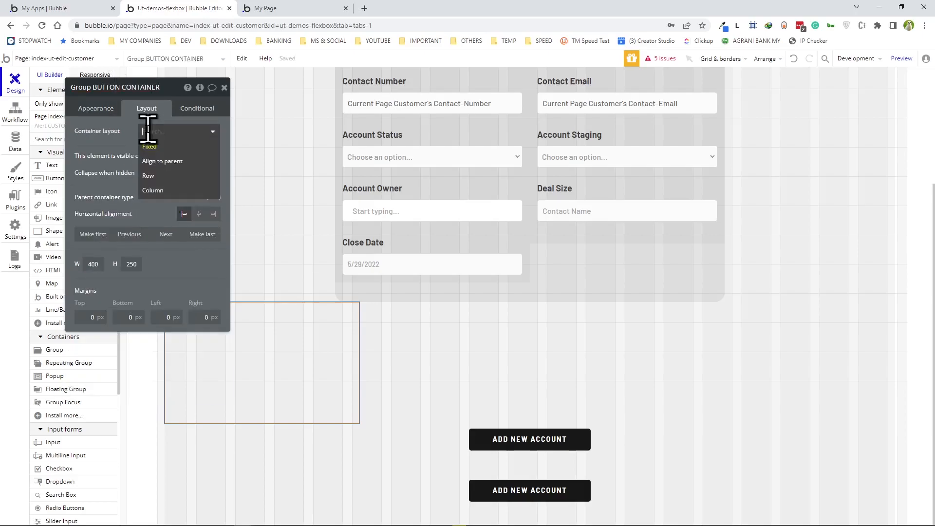
click(151, 176)
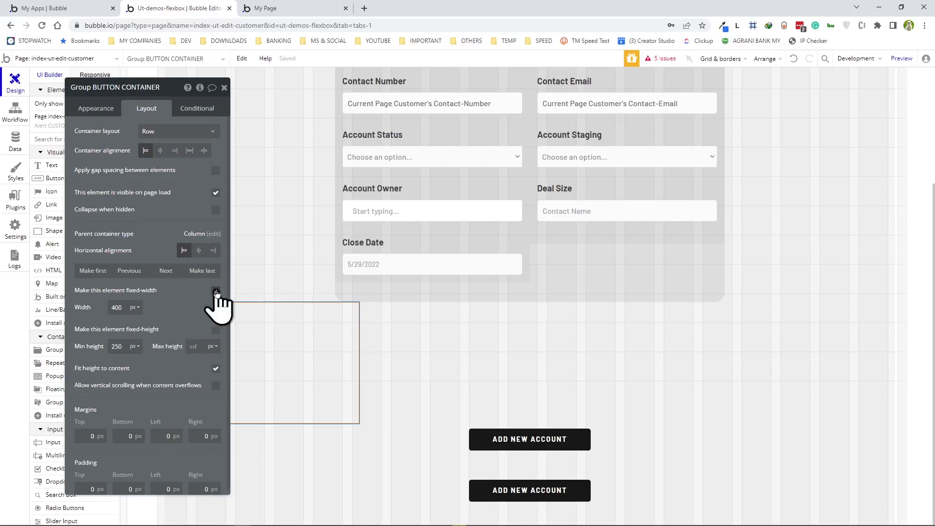
click(216, 291)
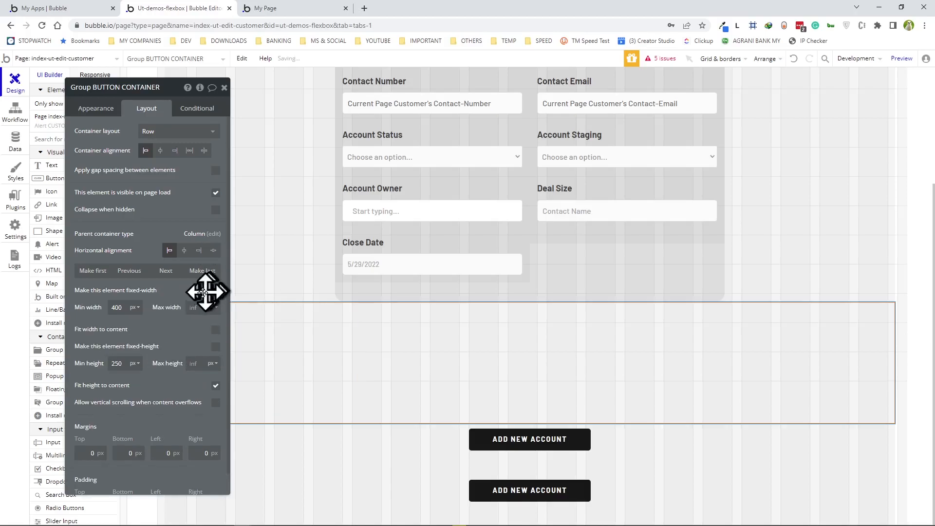
click(122, 307)
text(0)
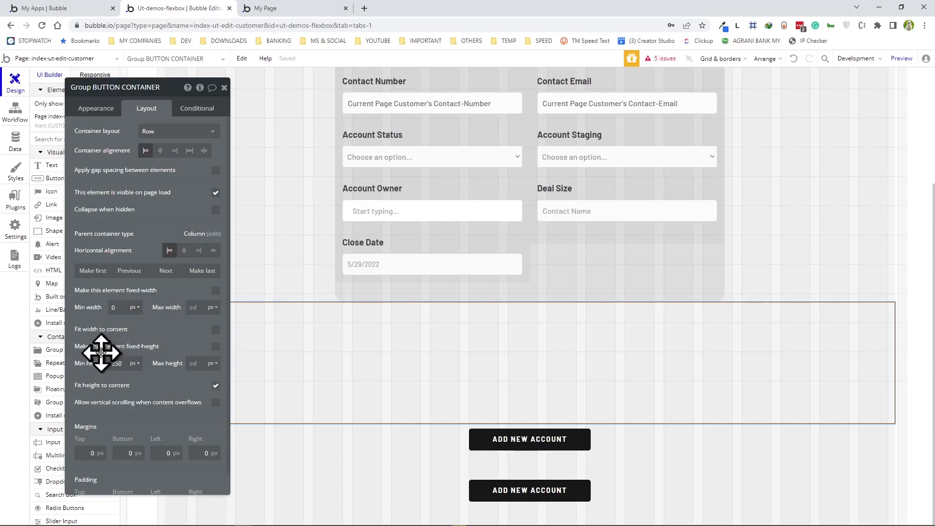
- Move both ADD NEW ACCOUNT buttons into BUTTON CONTAINER and centre them in the row
click(522, 441)
drag(521, 440, 481, 378)
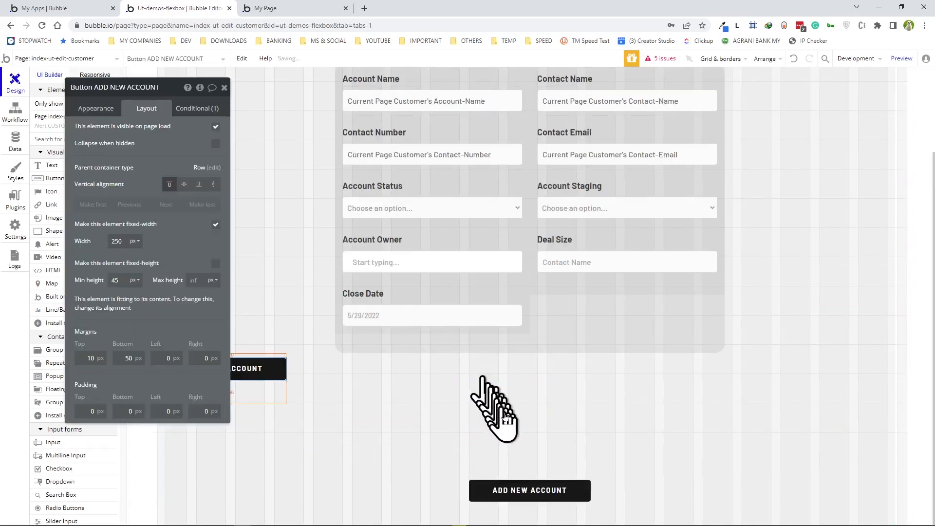
drag(516, 491, 487, 418)
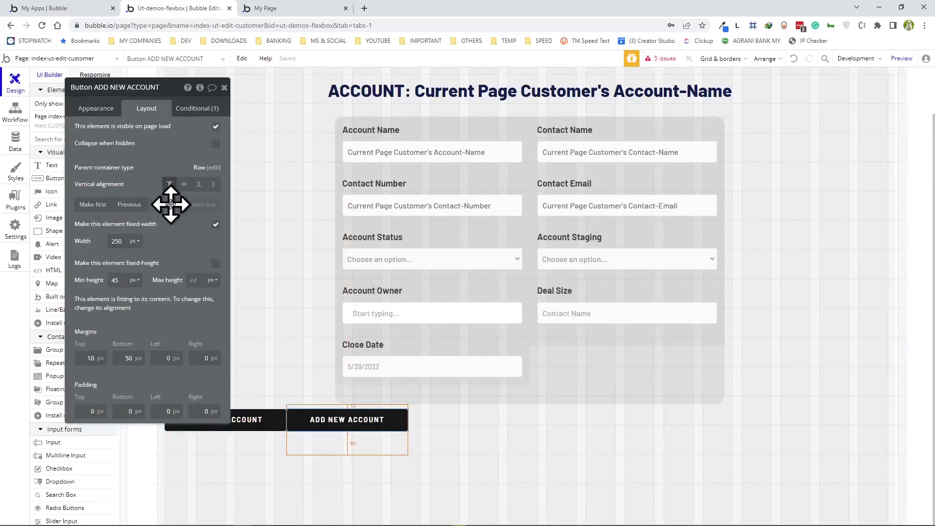
click(580, 446)
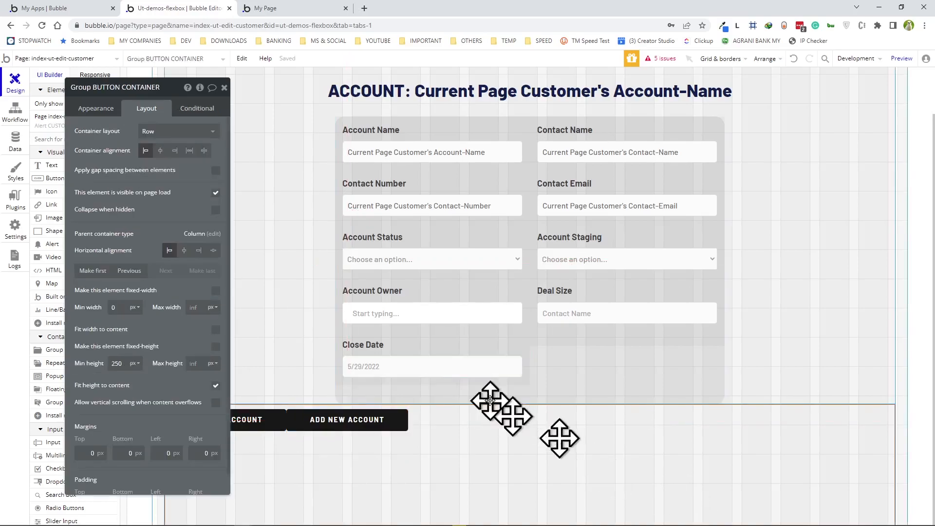
click(158, 152)
- Relabel the first button UPDATE CUSTOMER and clear the second button's label for DELETE ACCOUNT
click(453, 424)
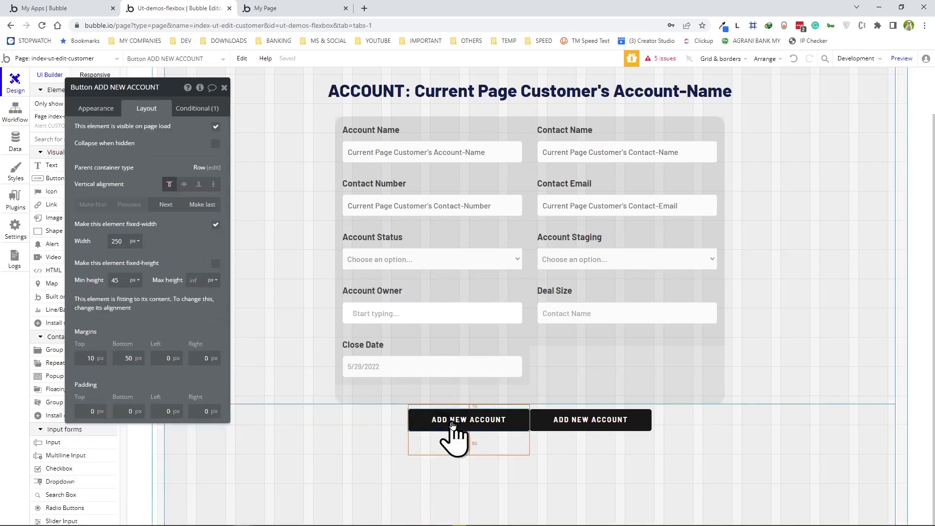
click(102, 108)
click(121, 131)
key(ctrl+a)
text(UPDA)
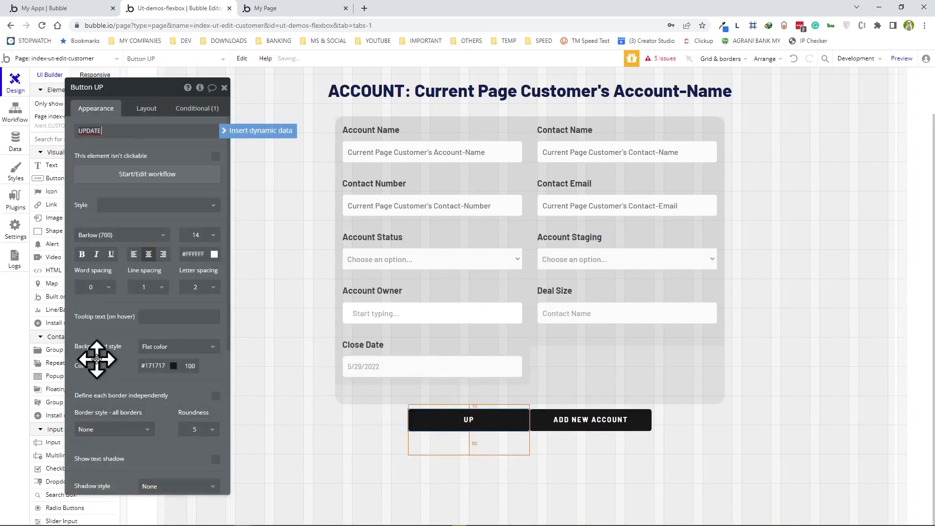
text(TE CUSTOMER)
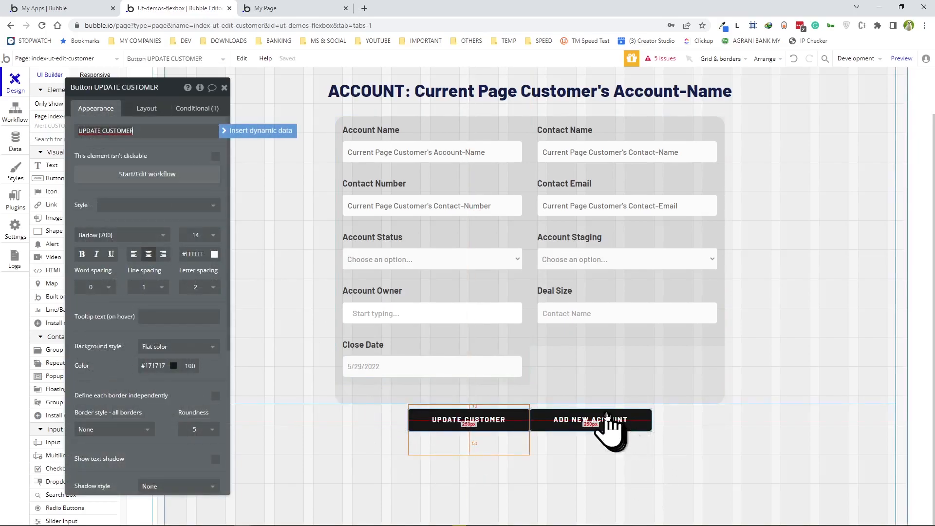
click(604, 423)
click(148, 138)
key(ctrl+a)
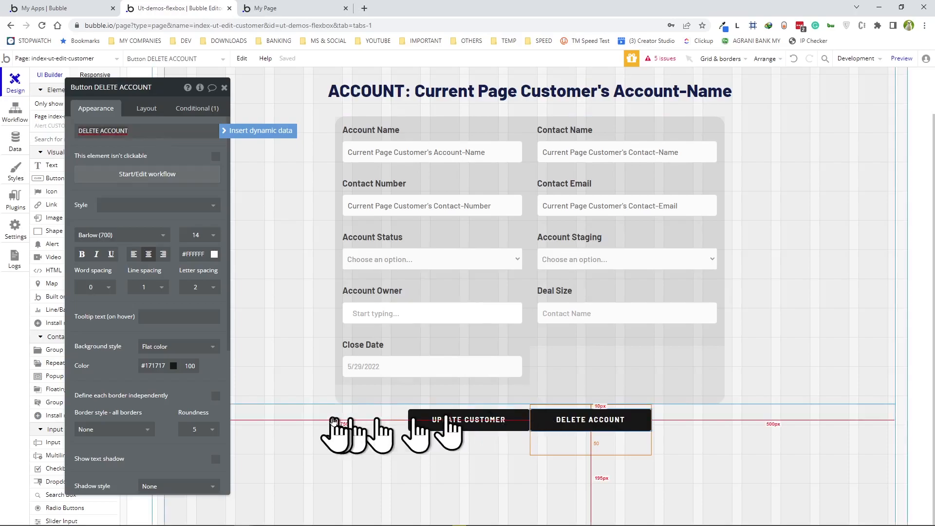
- Set DELETE ACCOUNT's left padding to 0 and left margin to 20
scroll(161, 418, down, 4)
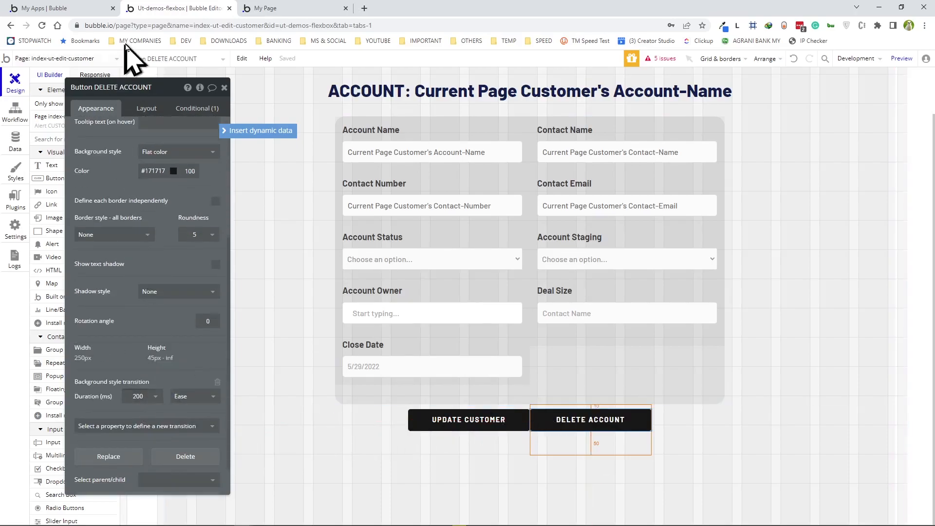
click(141, 108)
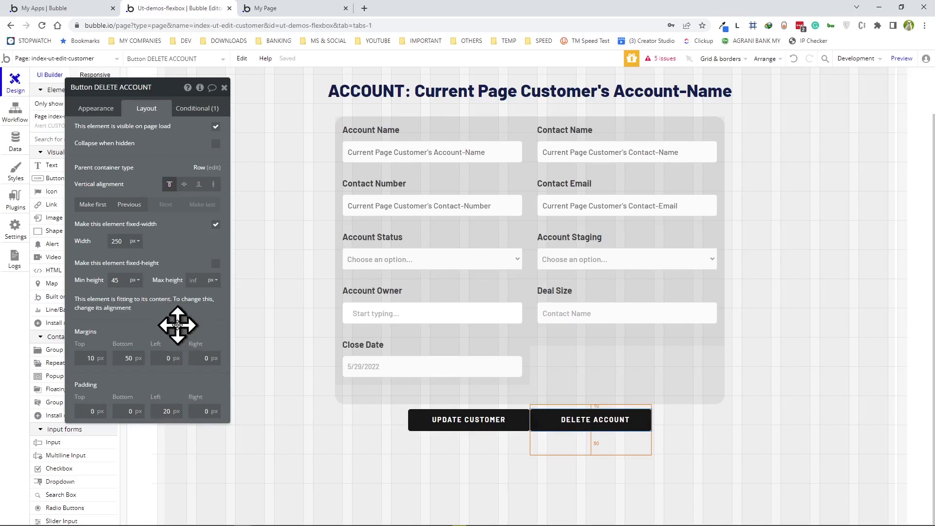
text(0)
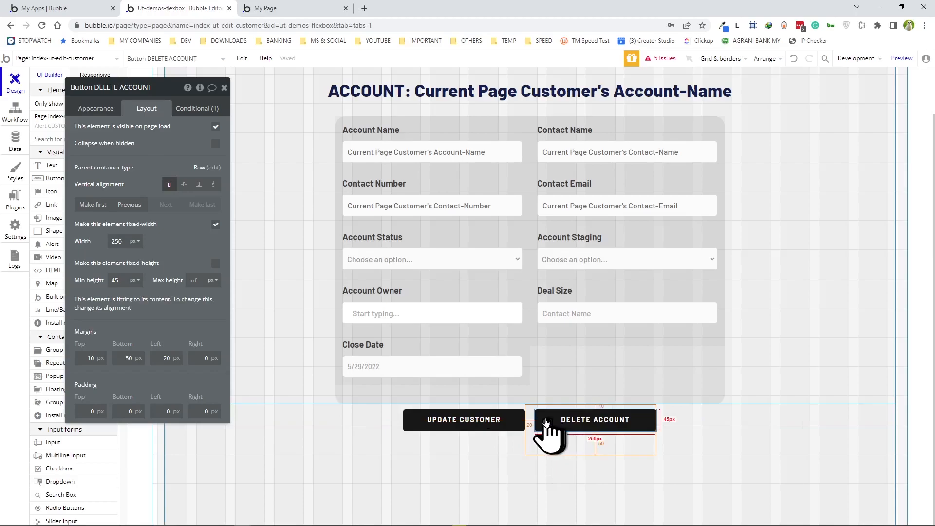
- Colour the DELETE ACCOUNT button red (#F01D1D), then select UPDATE CUSTOMER
click(97, 108)
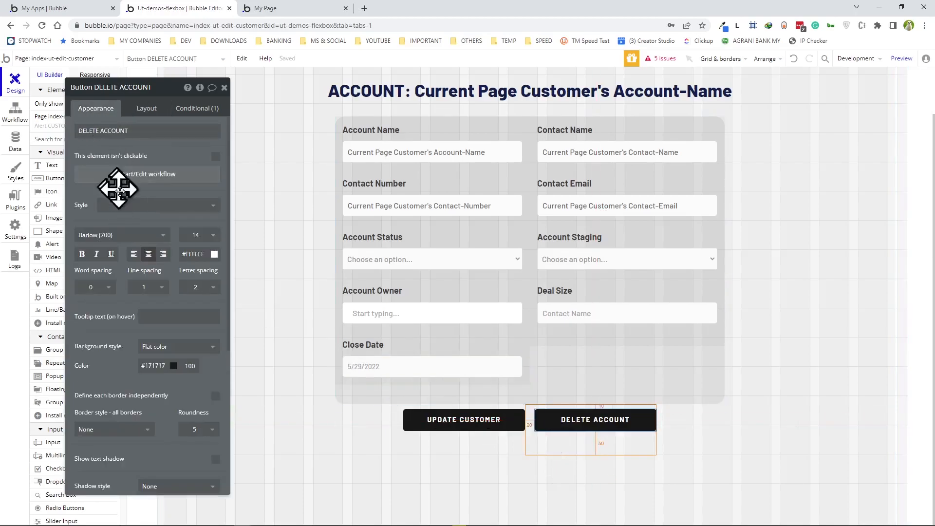
click(174, 366)
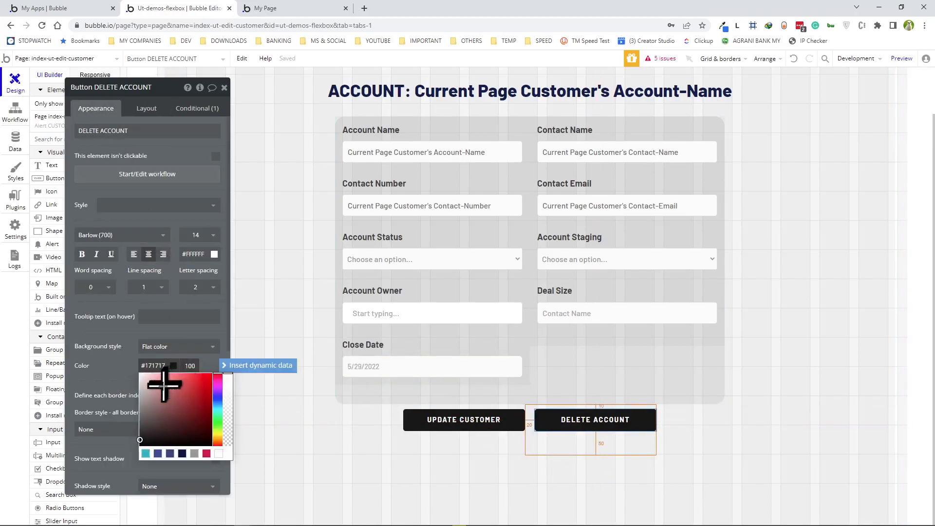
click(204, 378)
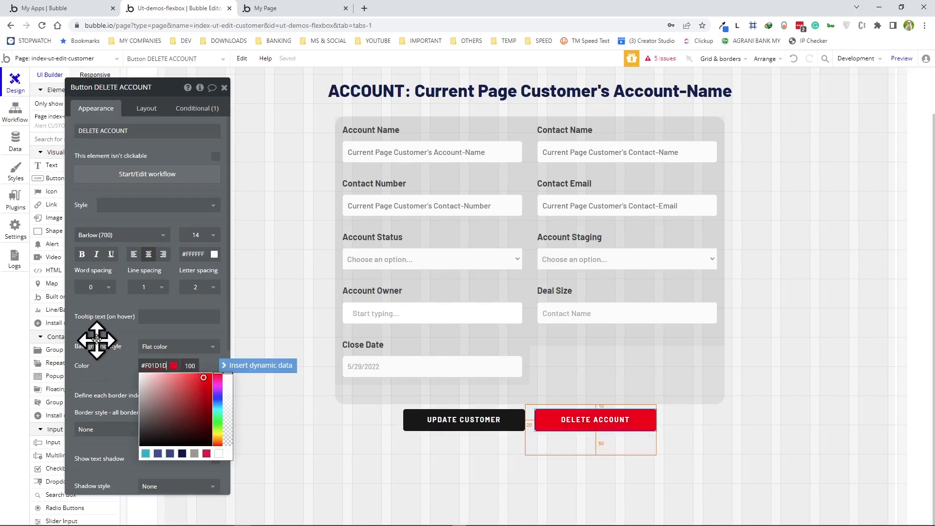
click(110, 331)
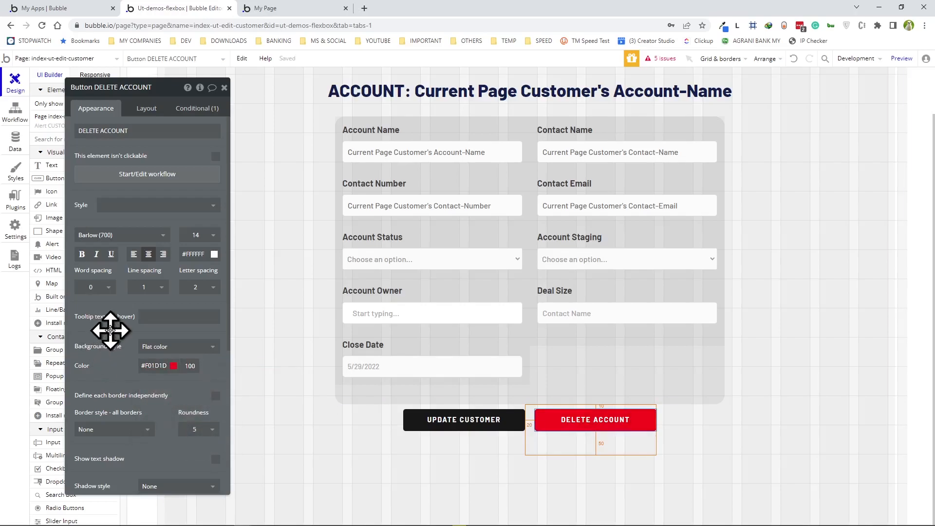
click(461, 423)
drag(170, 88, 261, 86)
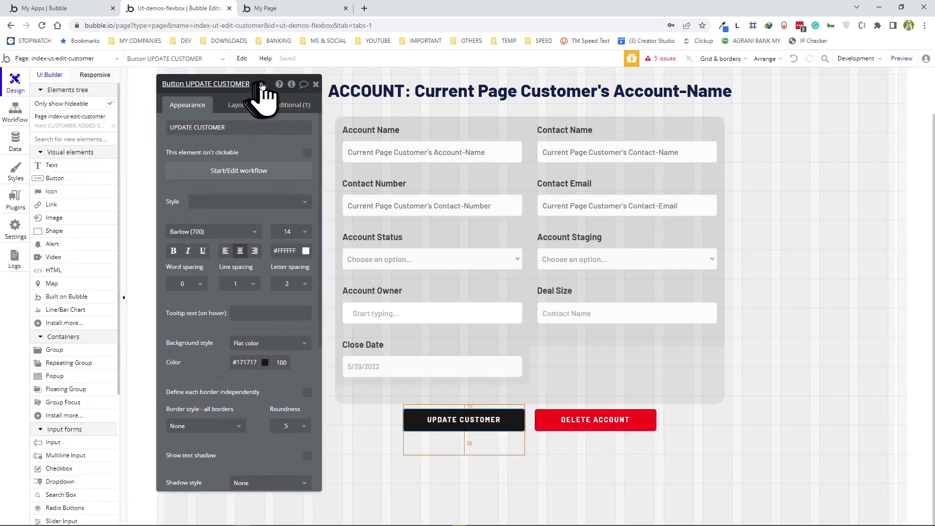
- Delete the copied Create a new Customer, Show message and Go to page steps from UPDATE CUSTOMER's workflow
click(253, 171)
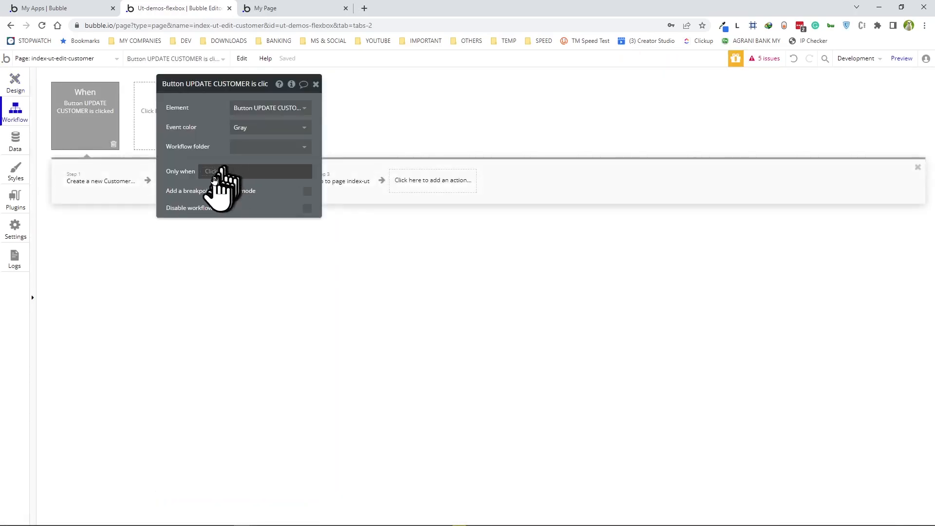
drag(229, 93, 484, 385)
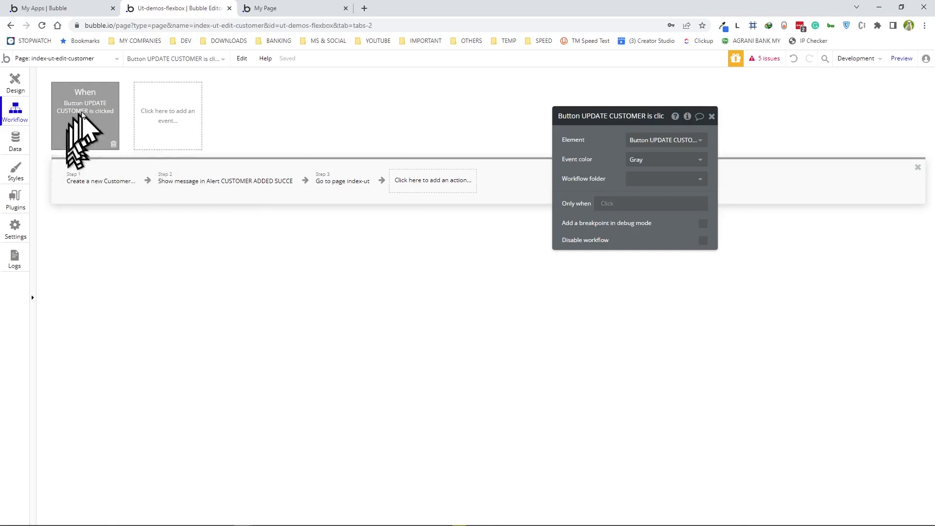
click(124, 188)
click(126, 190)
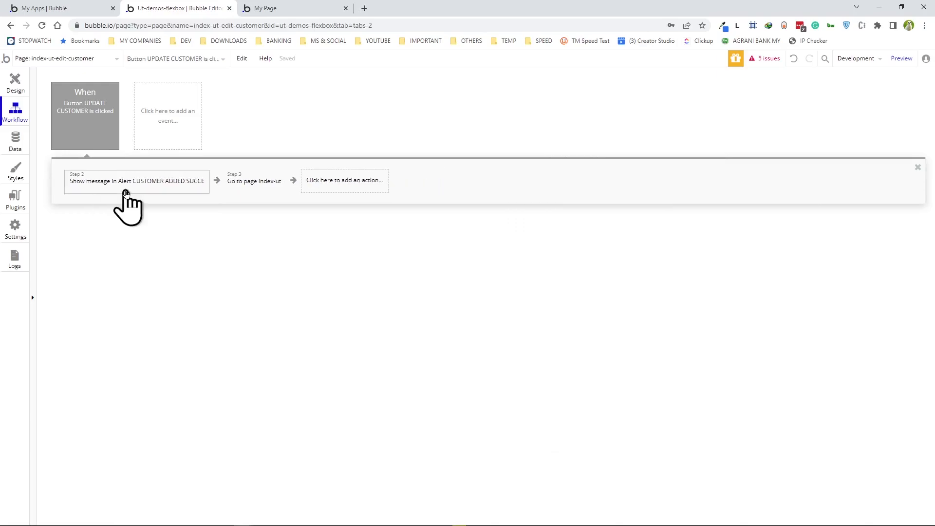
click(181, 189)
click(197, 189)
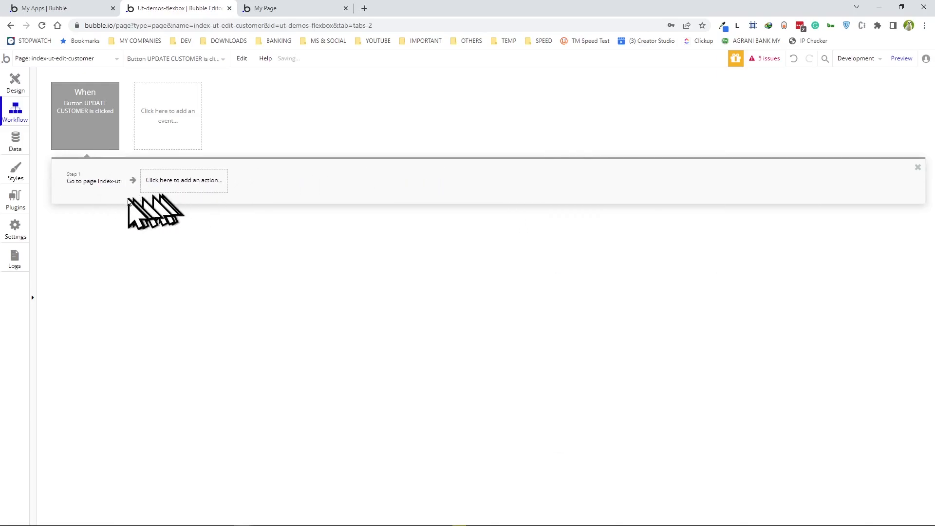
click(114, 190)
click(115, 191)
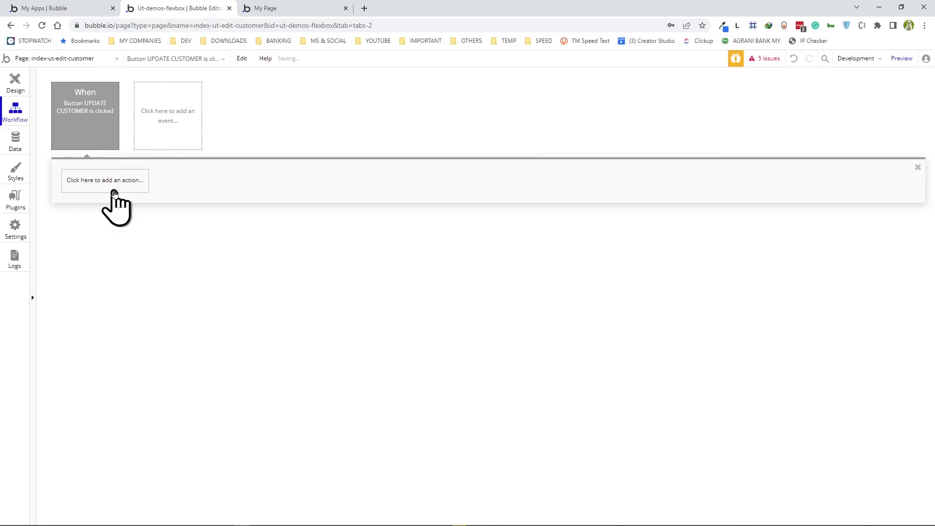
- Add a Make changes to a thing action targeting Current Page Customer
click(77, 174)
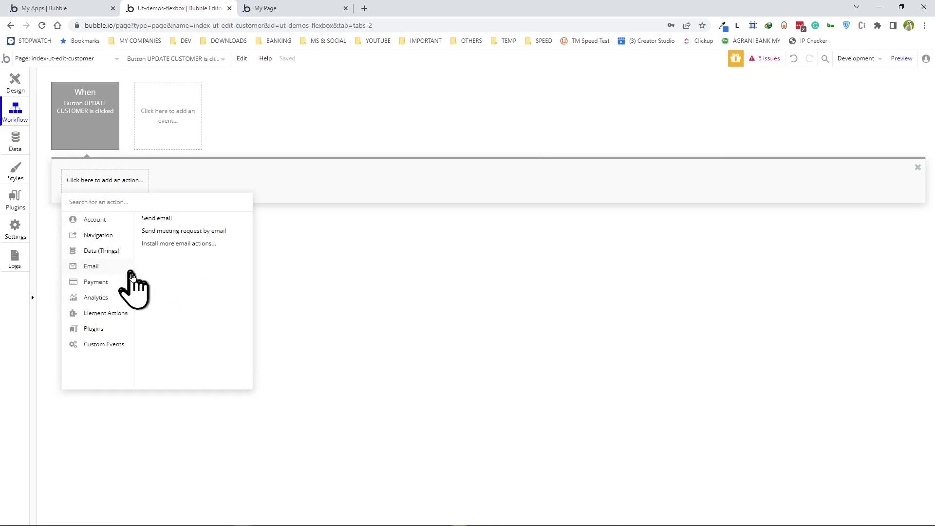
mouse_move(97, 257)
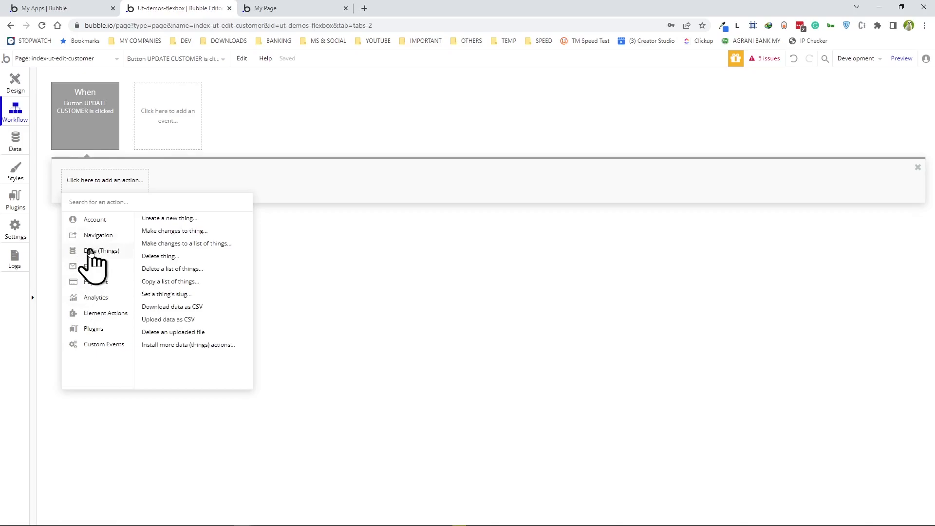
click(169, 232)
click(365, 135)
click(372, 141)
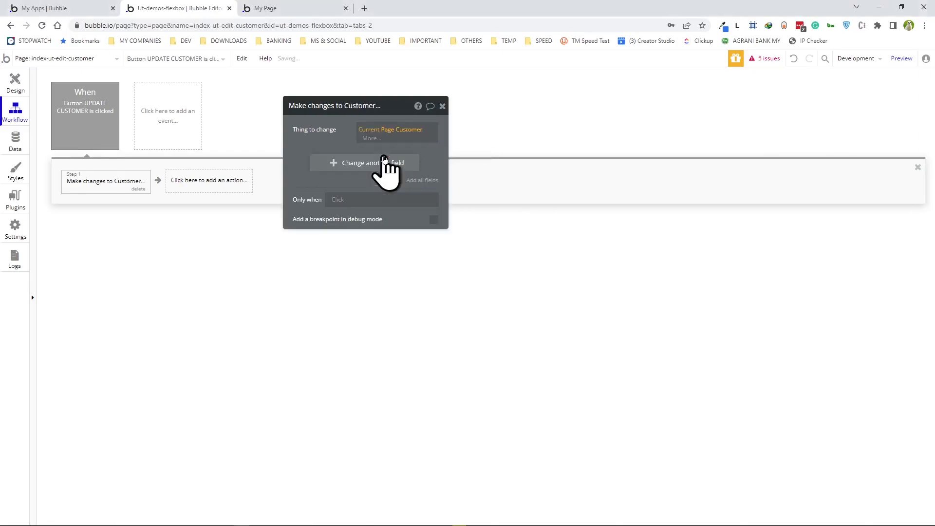
- Map Account-Name to the account name input and Account-Owner to the owner search box's value
click(441, 152)
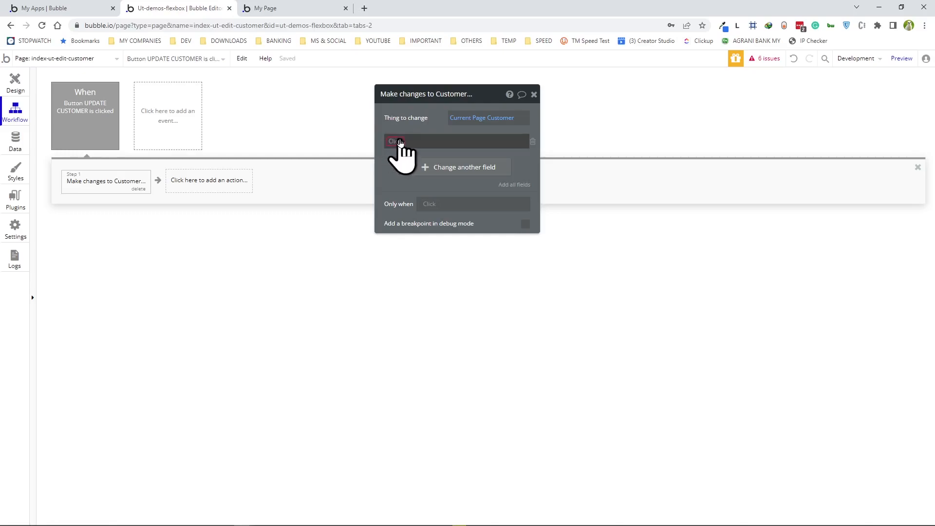
click(398, 142)
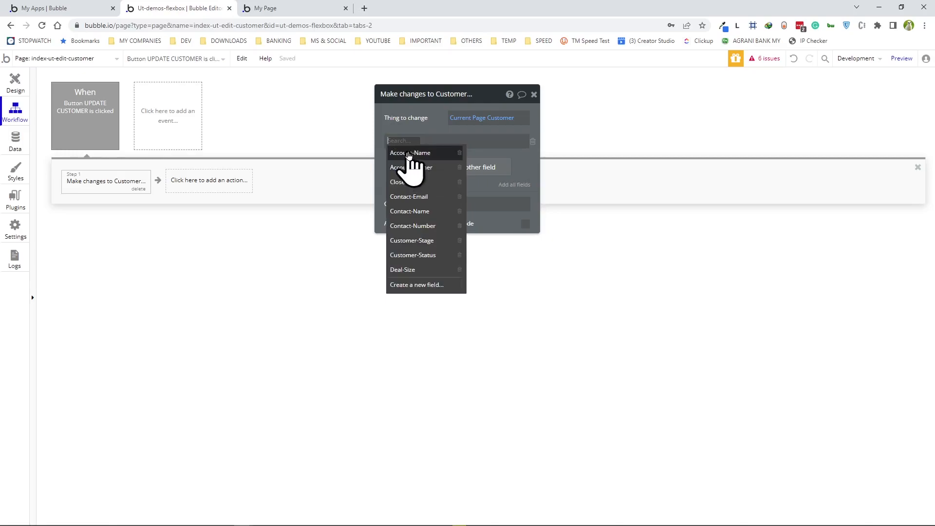
click(408, 154)
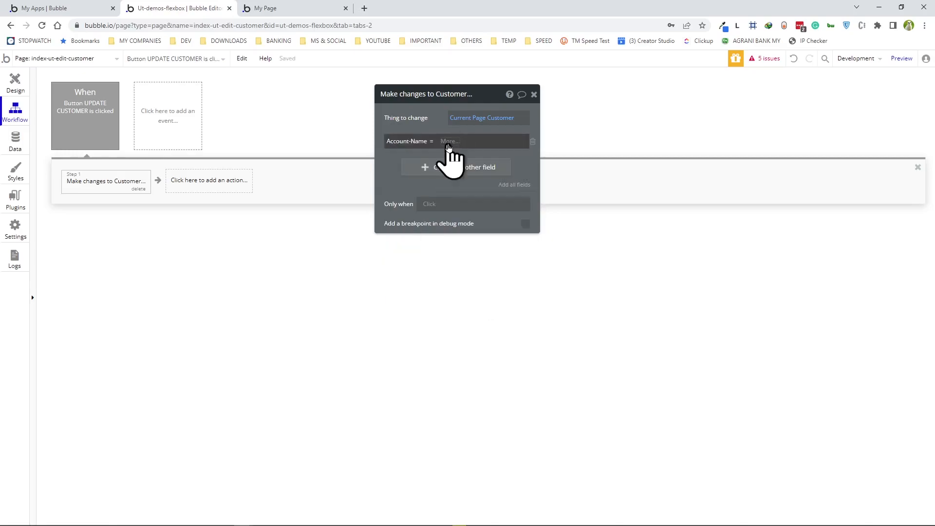
click(445, 140)
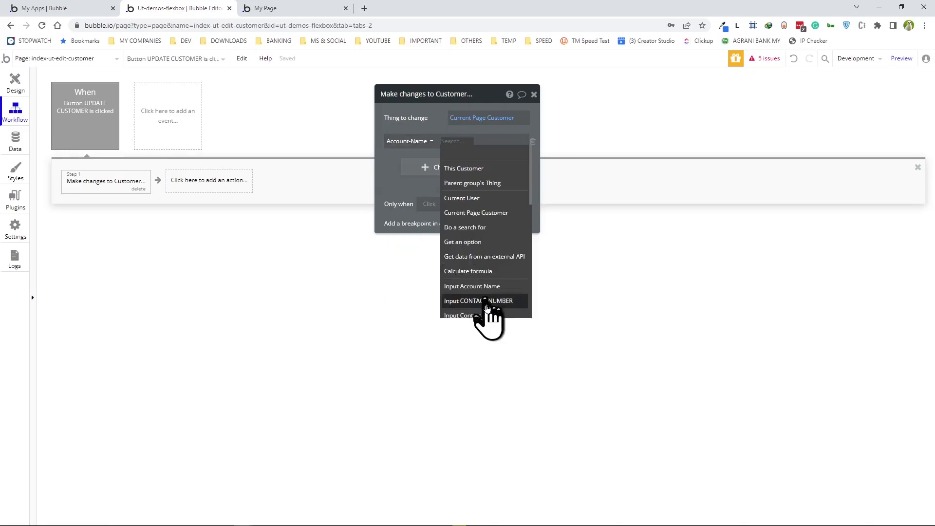
click(472, 290)
click(409, 168)
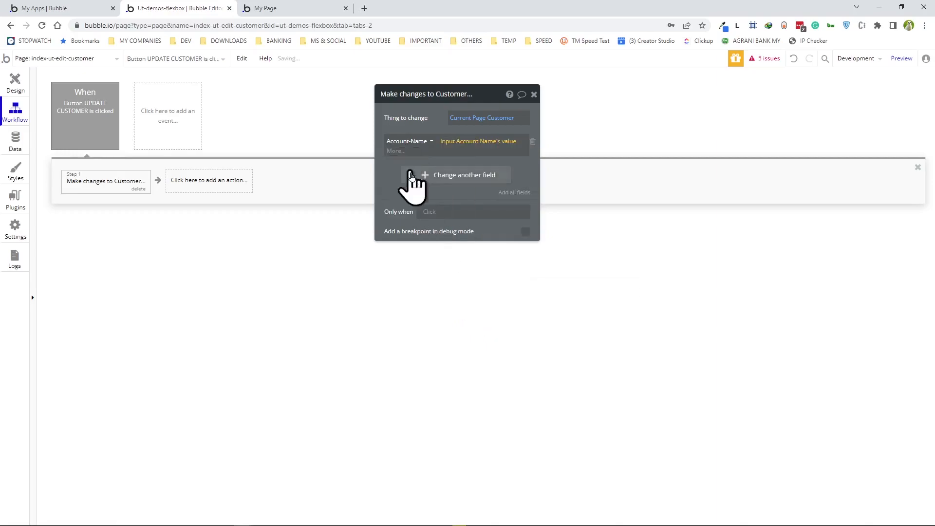
click(456, 176)
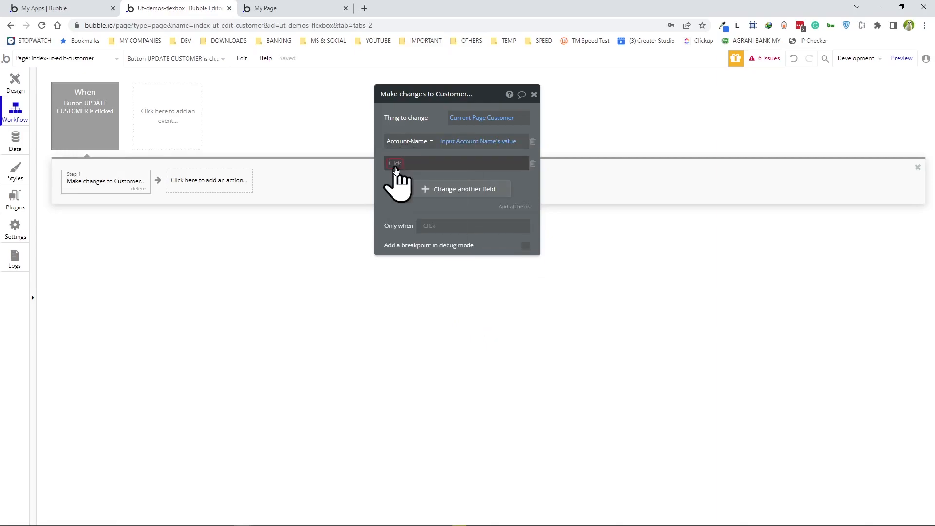
click(396, 181)
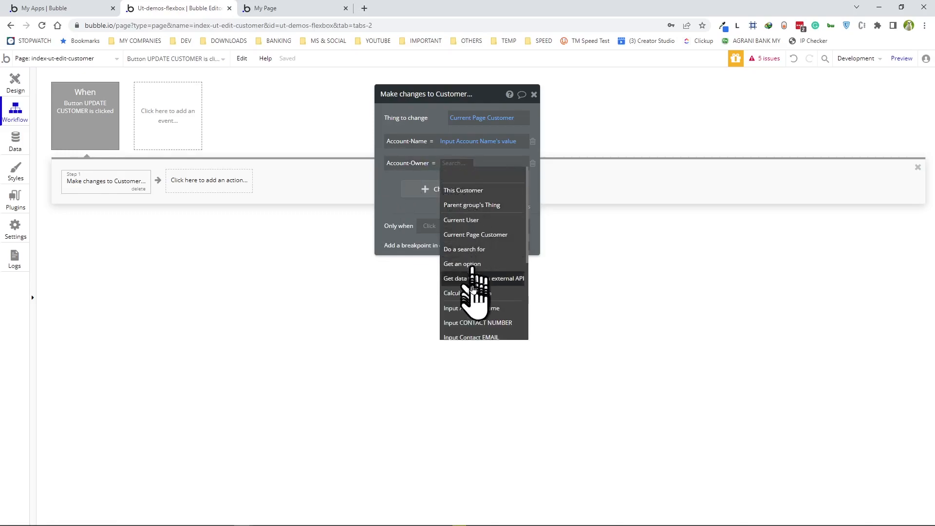
scroll(480, 319, down, 3)
scroll(483, 330, down, 1)
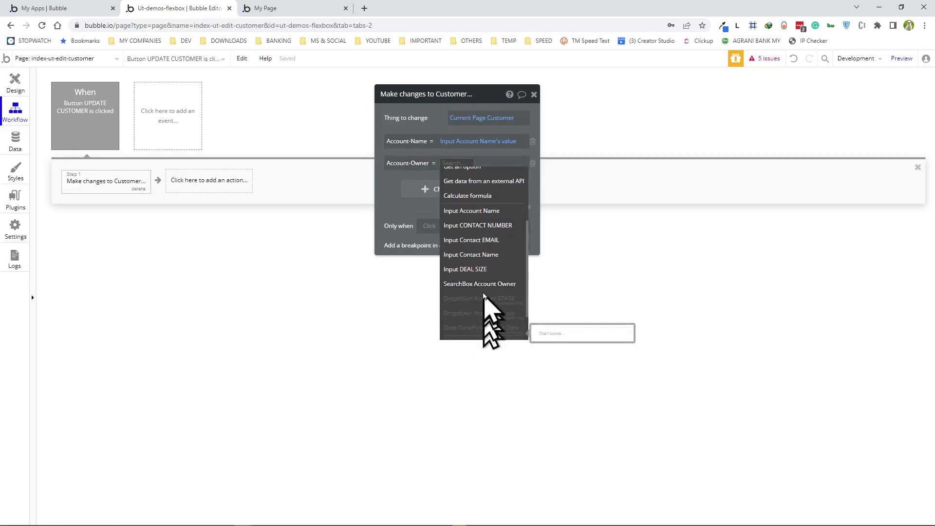
click(480, 285)
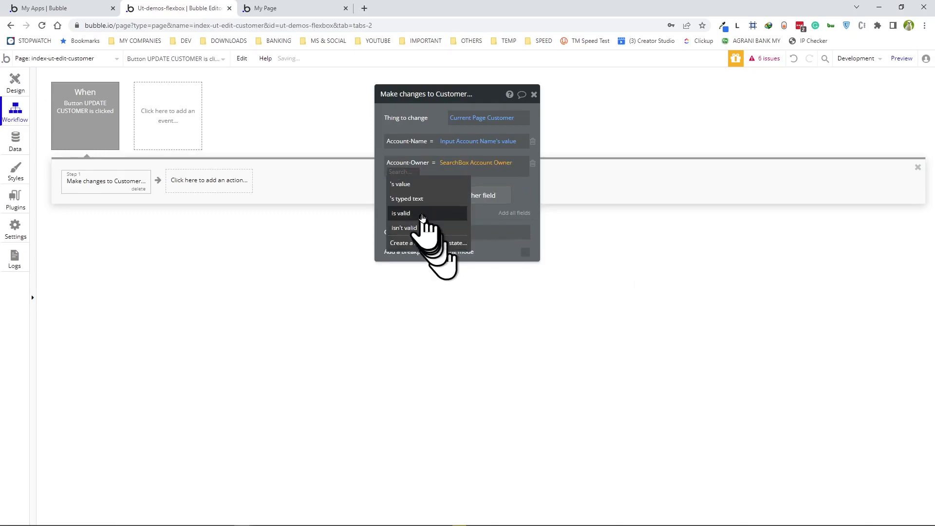
click(403, 197)
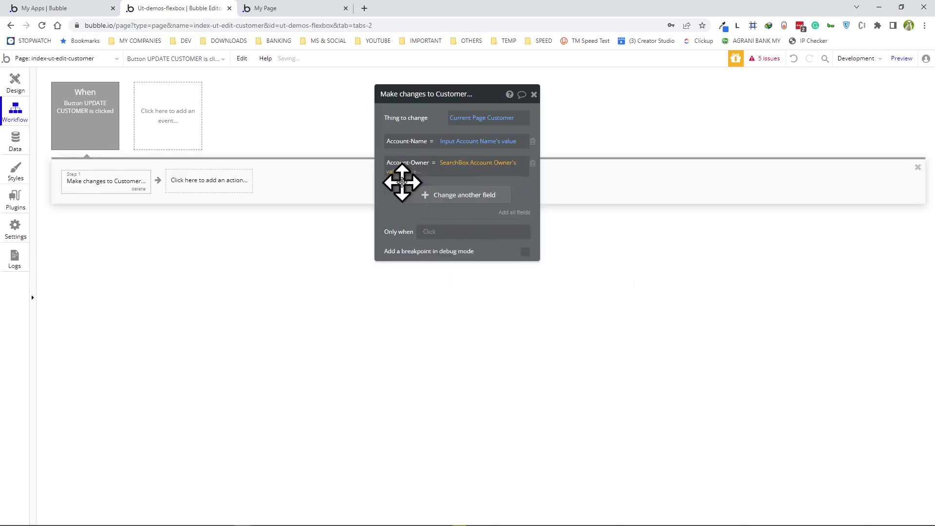
- Map Close-date to the date picker's value and Contact-Email to the contact email input
click(441, 196)
click(407, 232)
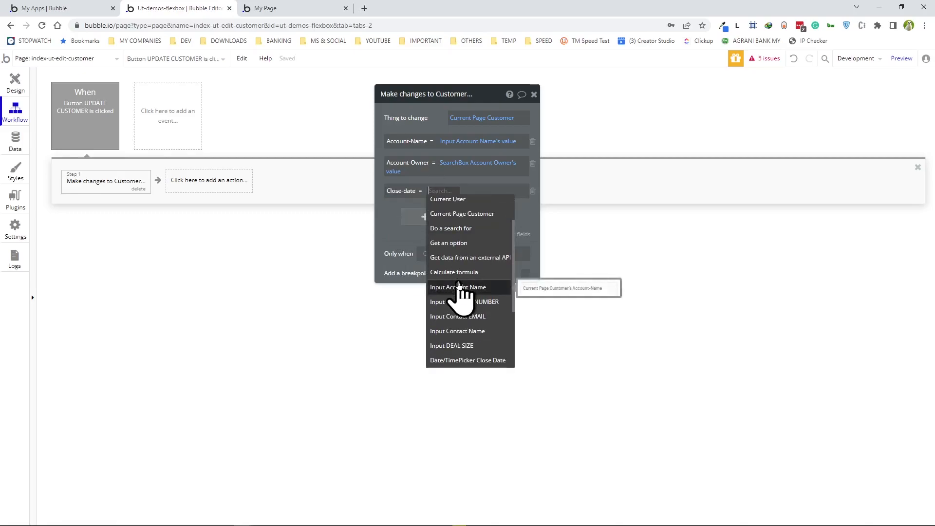
click(460, 361)
click(396, 211)
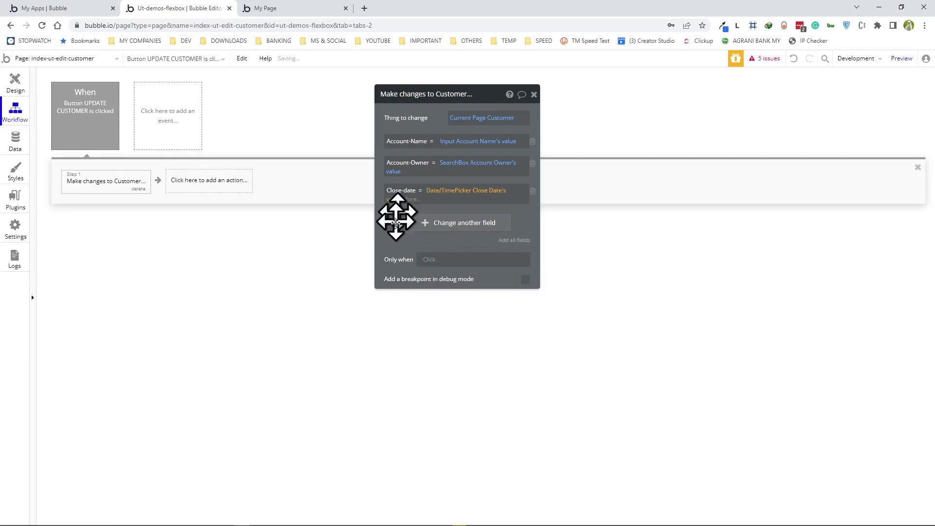
click(463, 222)
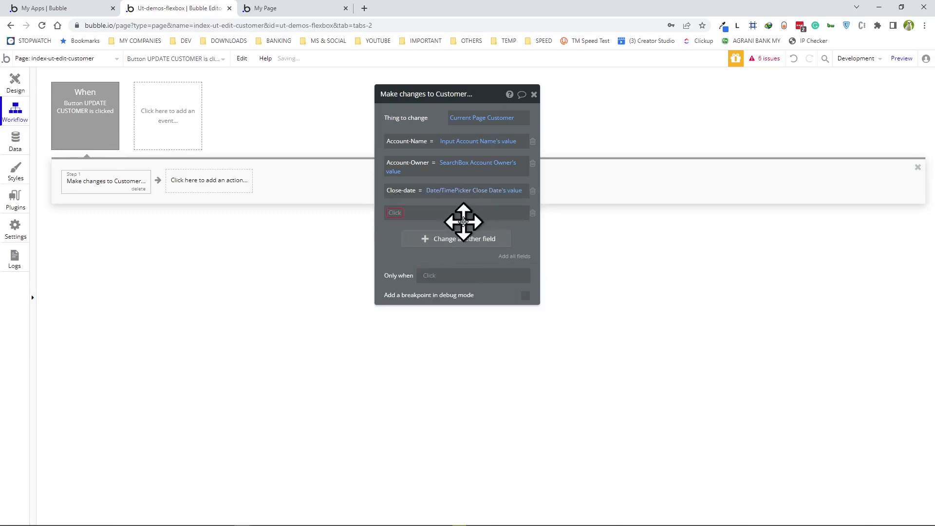
click(397, 212)
click(412, 269)
click(466, 339)
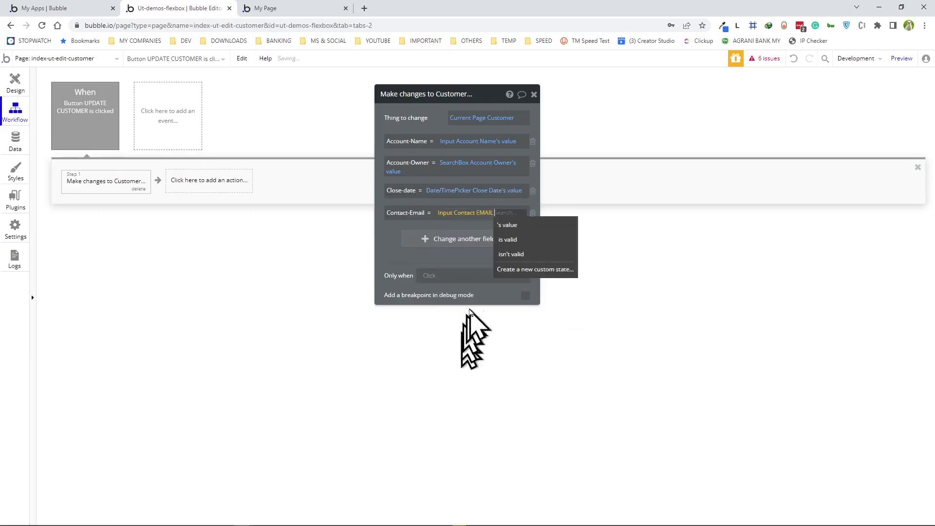
click(508, 227)
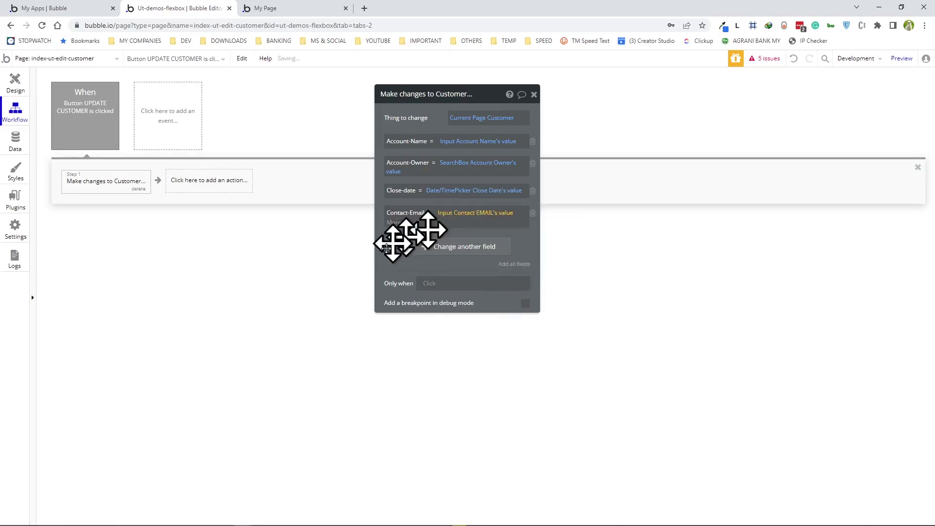
- Map Contact-Name and Contact-Number to their contact name and number inputs' values
click(443, 238)
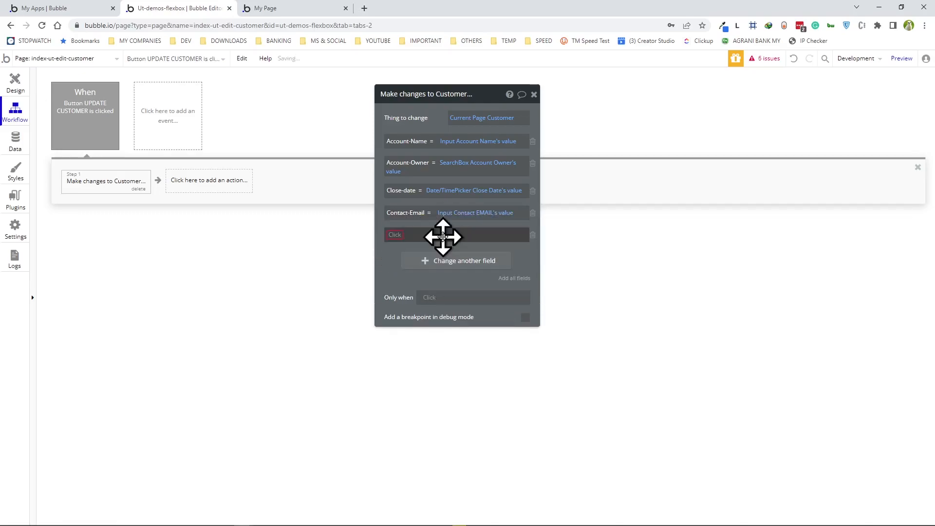
click(391, 234)
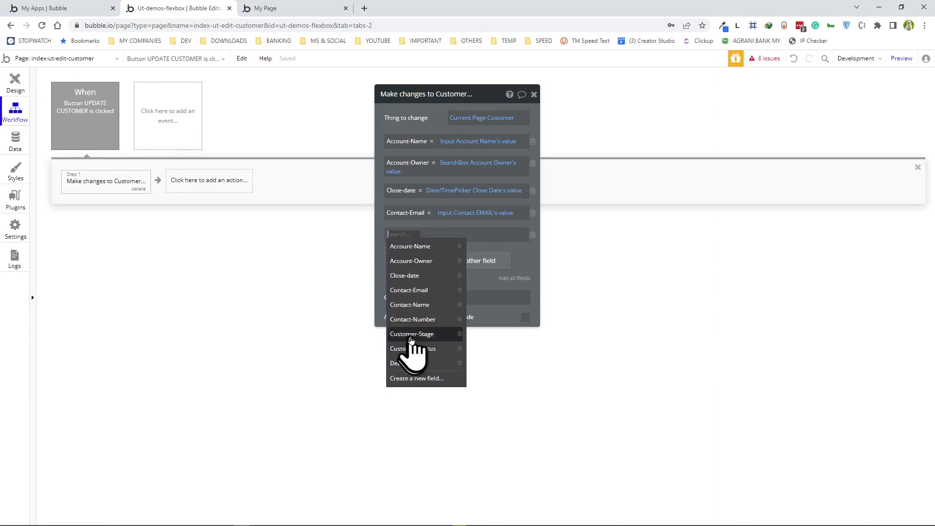
click(411, 305)
click(447, 237)
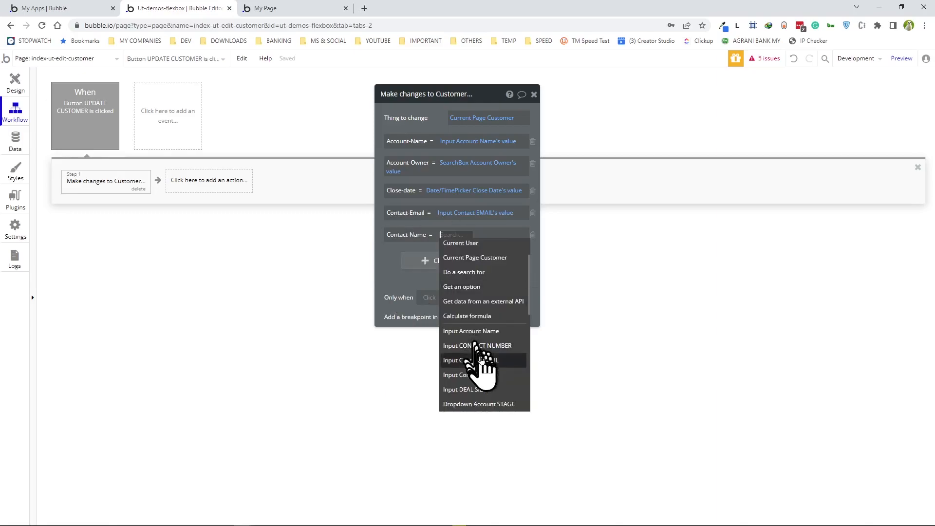
click(453, 376)
click(512, 247)
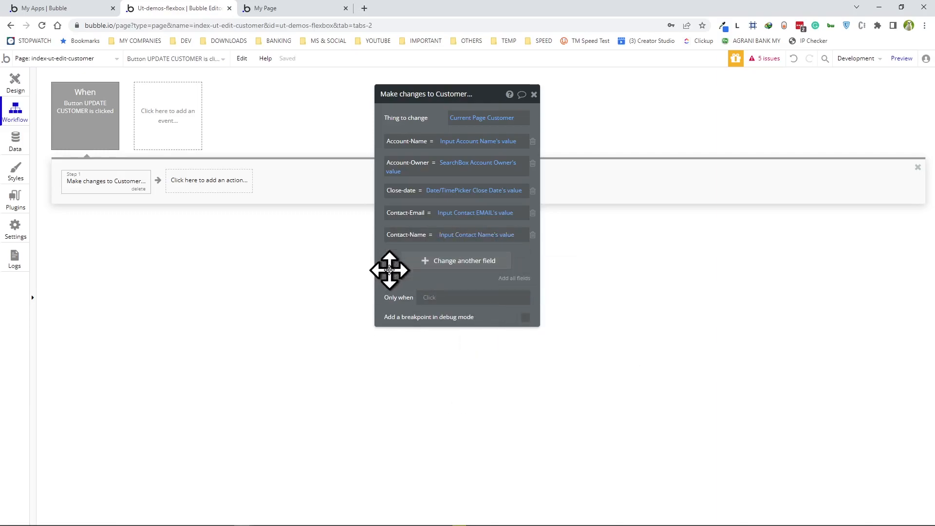
click(439, 268)
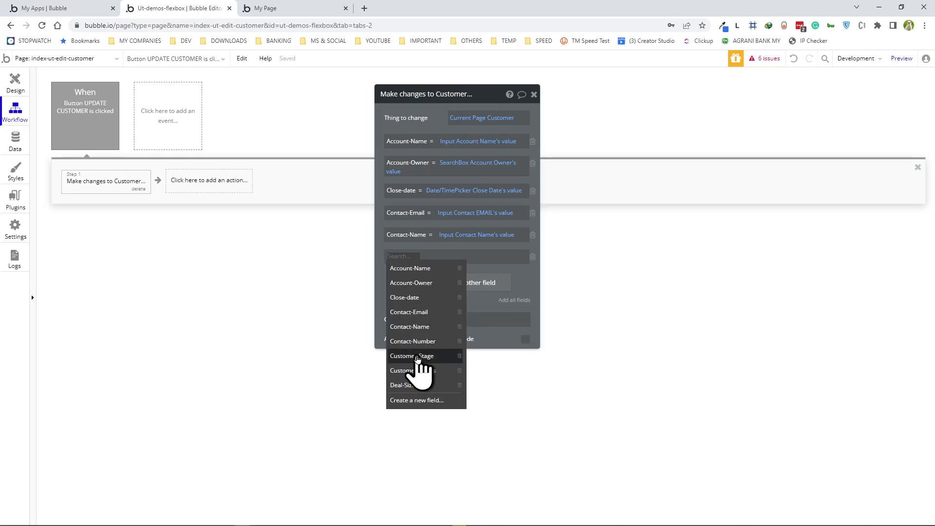
click(414, 341)
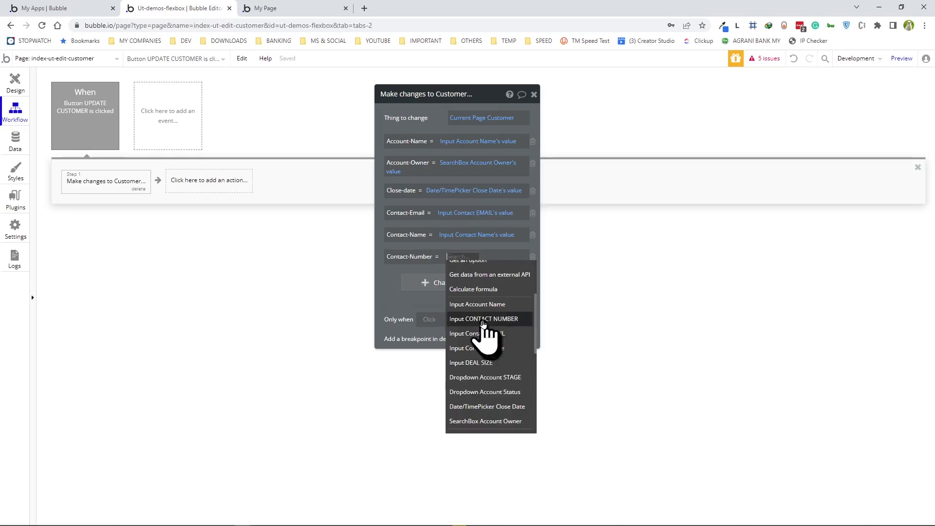
click(484, 319)
click(406, 274)
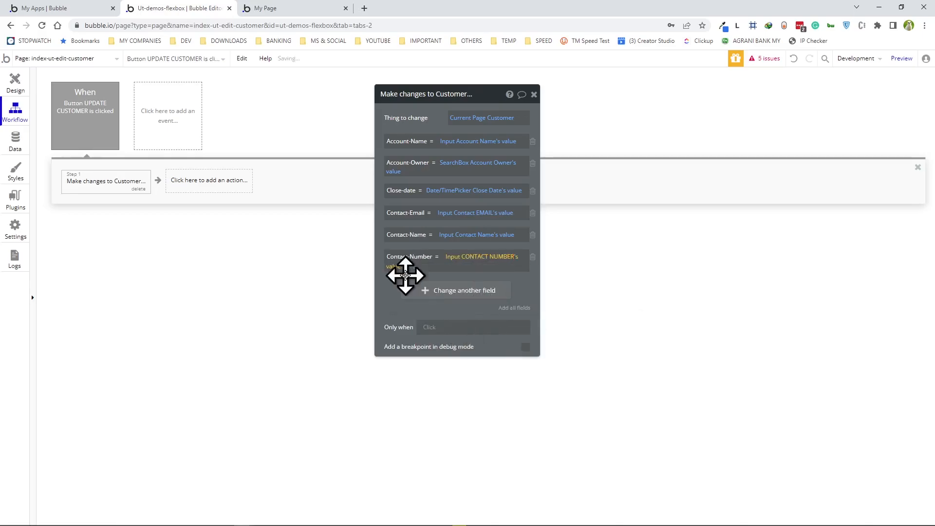
- Map Customer-Stage and Customer-Status to the stage and status dropdowns' values
click(443, 291)
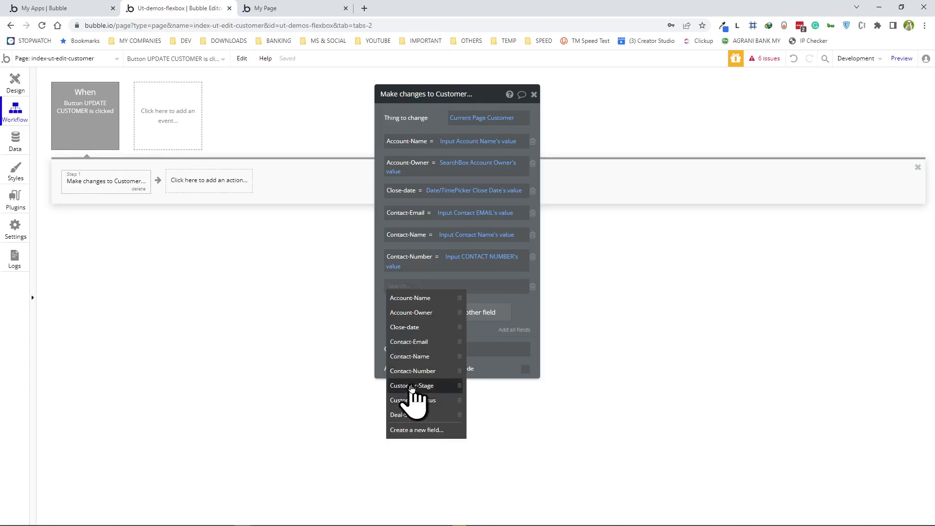
click(411, 386)
scroll(484, 370, down, 2)
scroll(483, 370, down, 2)
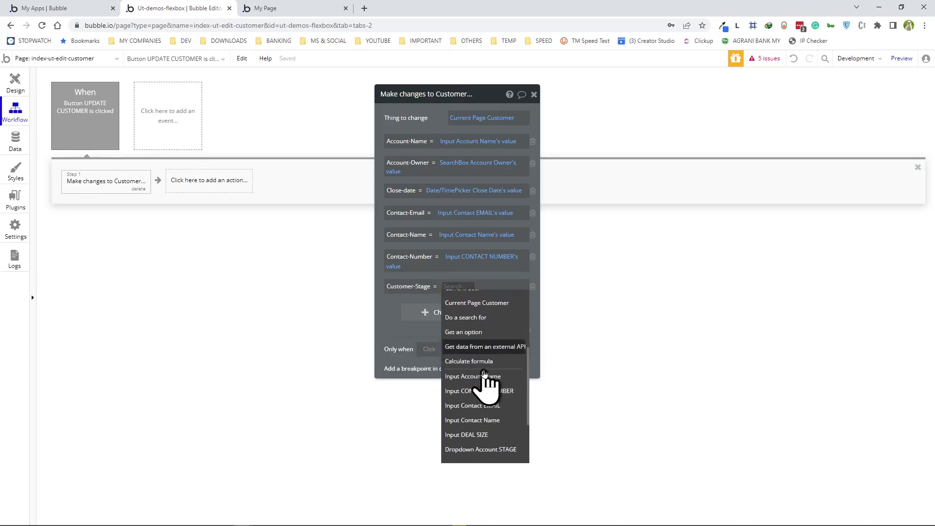
click(484, 432)
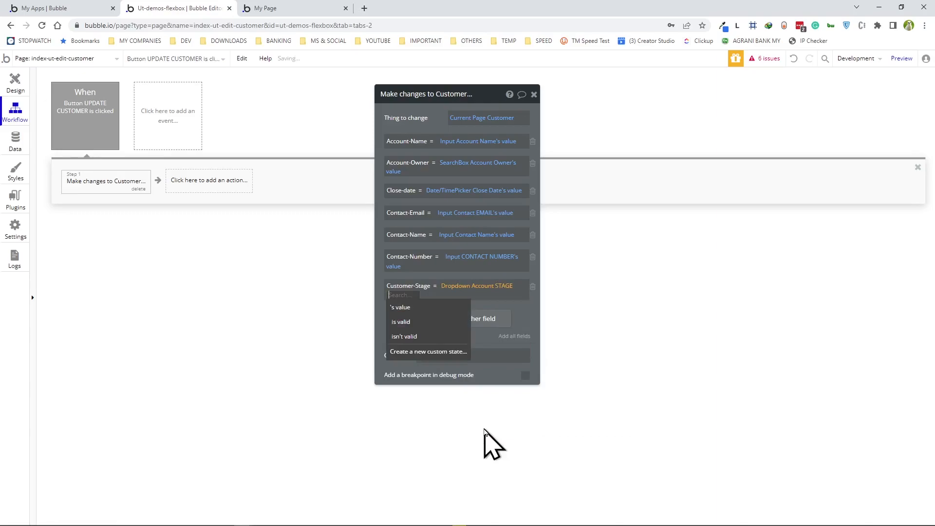
click(407, 306)
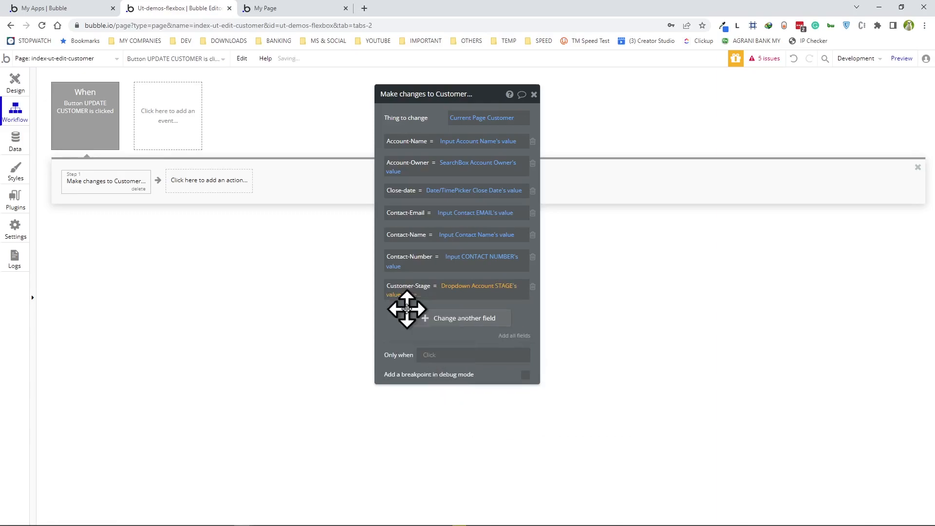
click(440, 319)
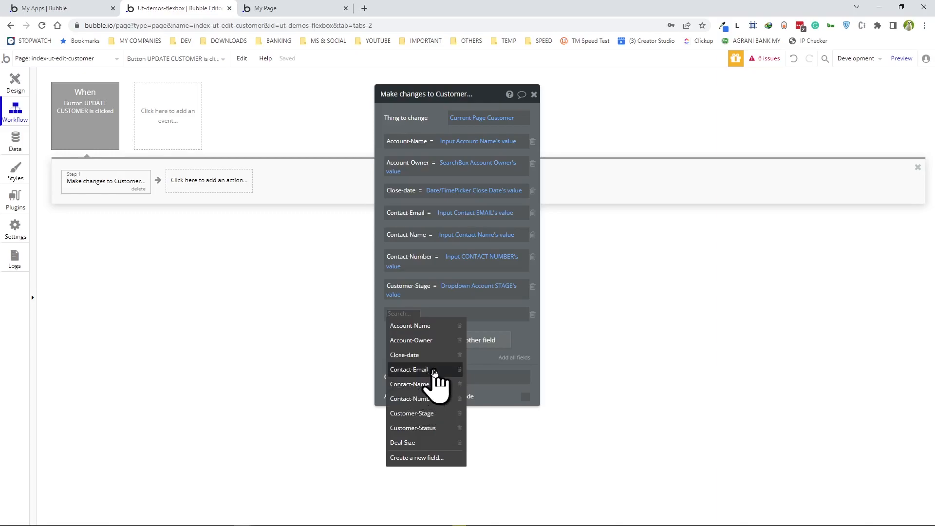
click(428, 429)
scroll(470, 409, down, 2)
scroll(472, 409, down, 2)
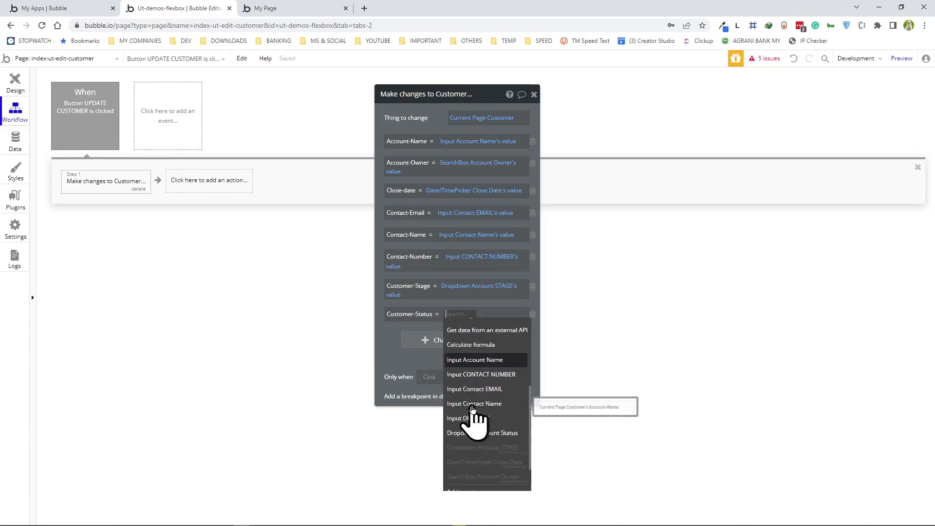
click(485, 430)
click(401, 333)
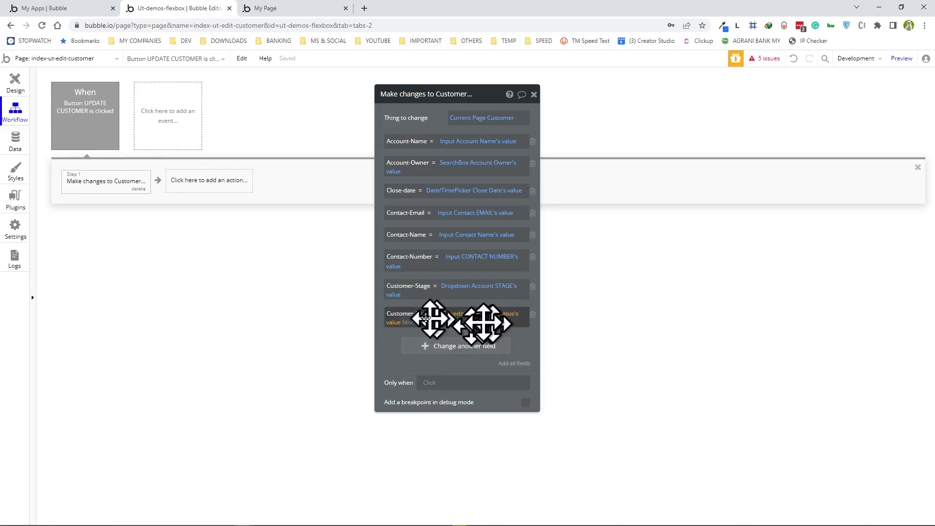
- Map Deal-Size to the deal size input's value
click(442, 346)
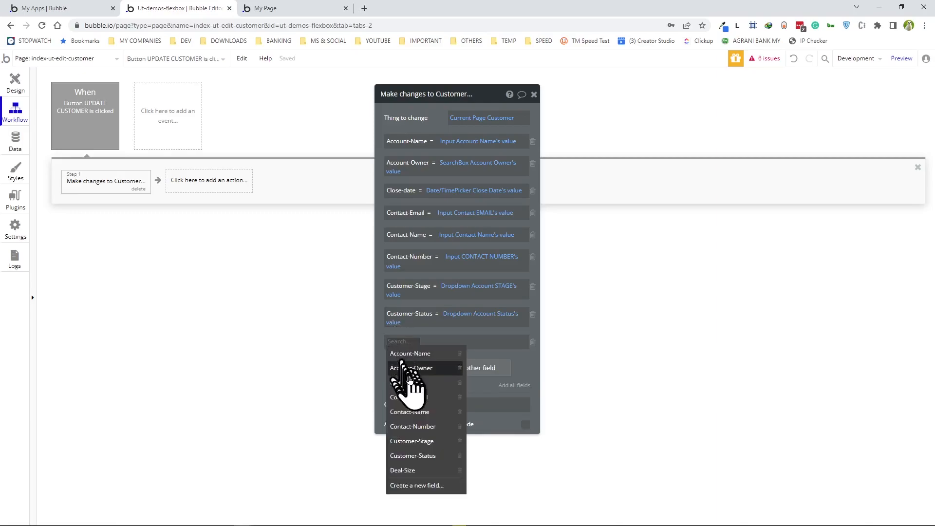
click(408, 487)
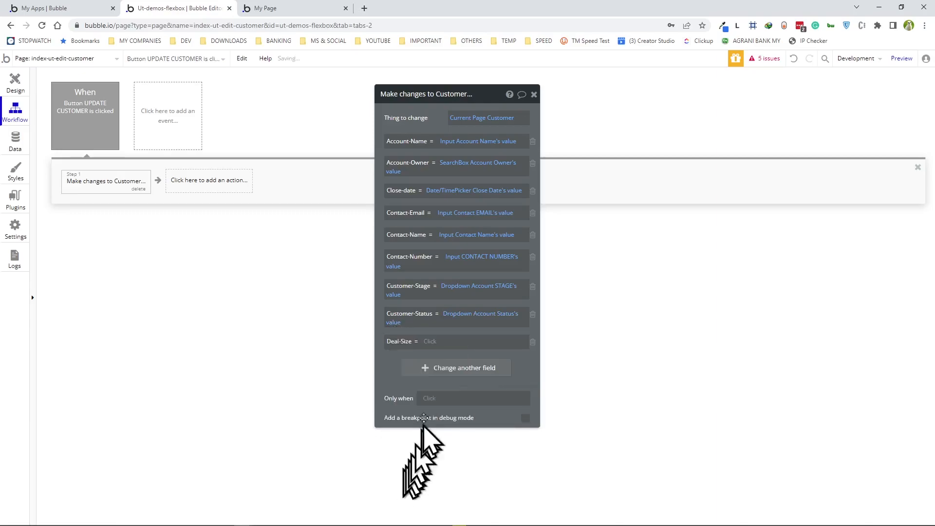
click(433, 342)
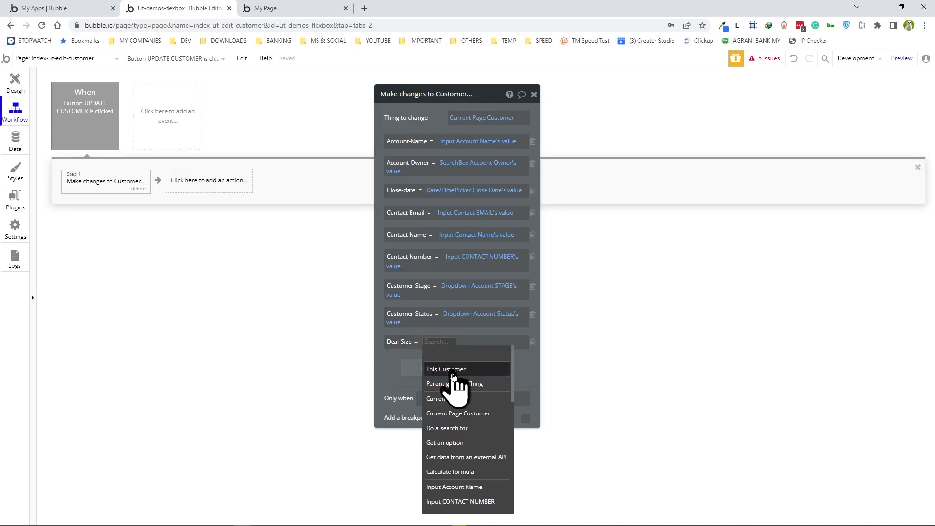
scroll(460, 453, down, 1)
scroll(465, 482, down, 3)
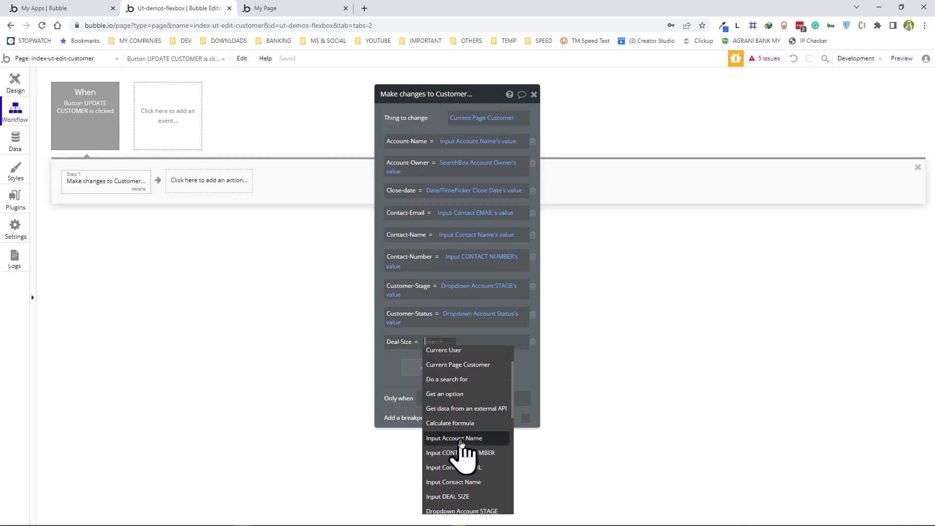
click(455, 505)
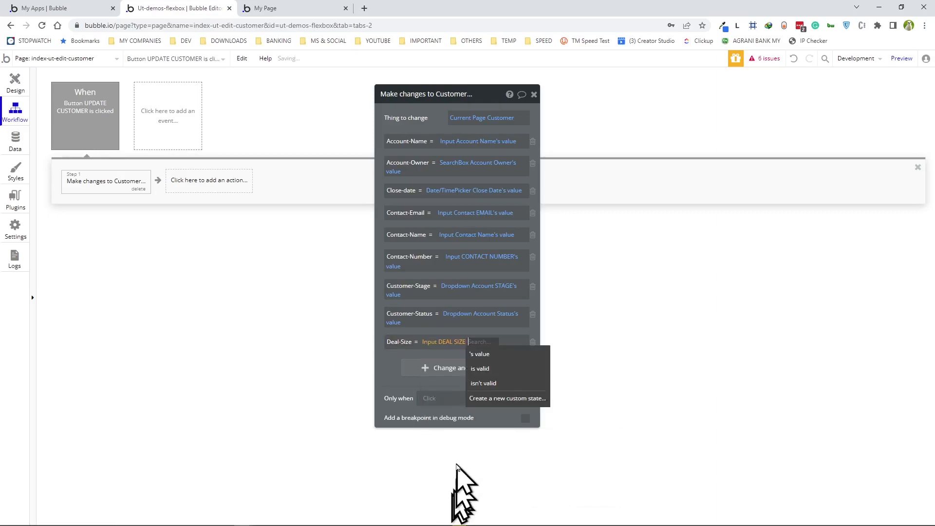
click(480, 354)
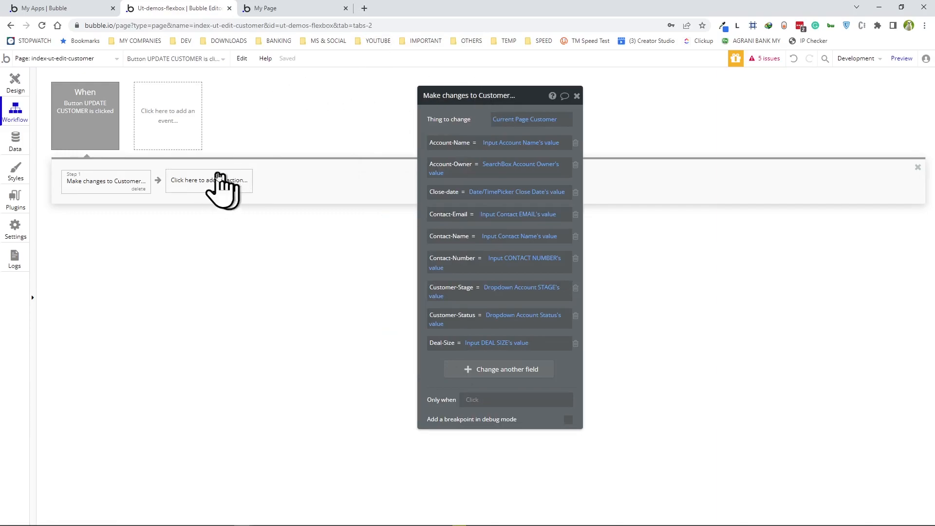
- Add a Show message action displaying the customer-added alert
click(190, 182)
mouse_move(202, 315)
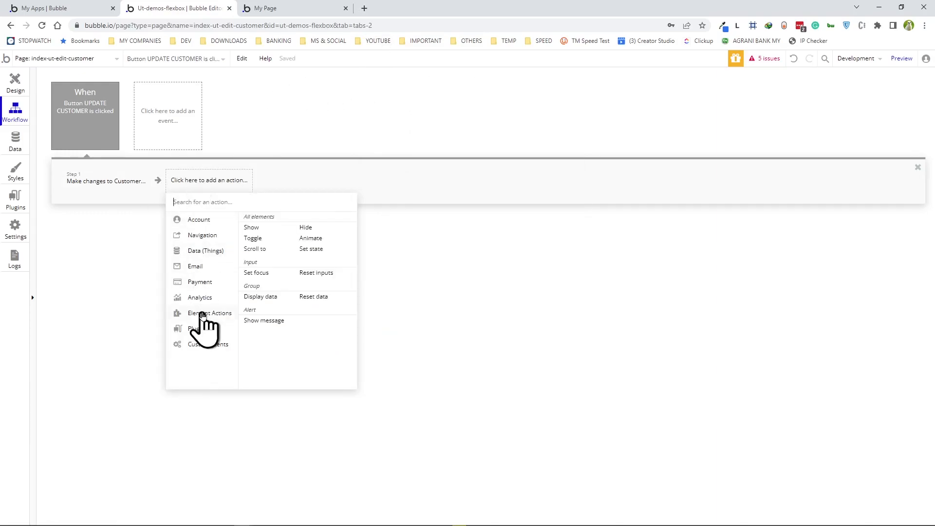
click(265, 320)
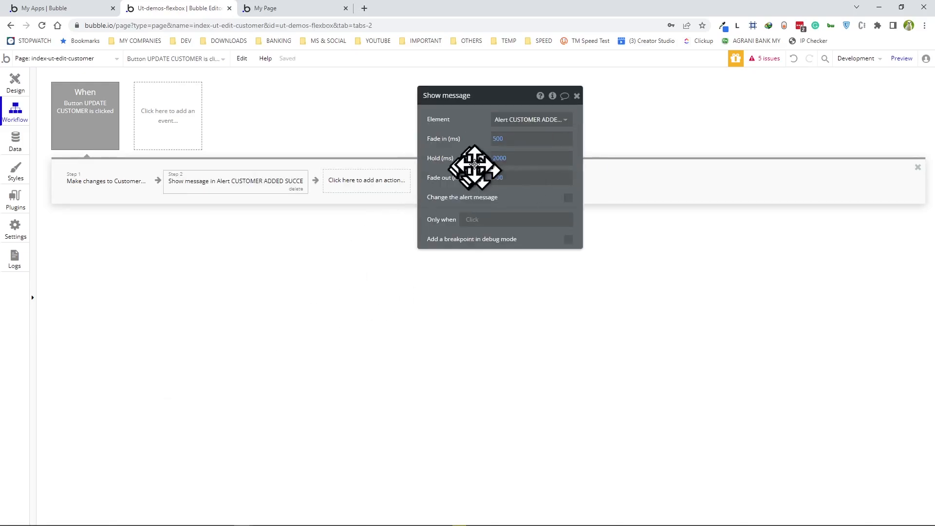
drag(483, 106, 545, 95)
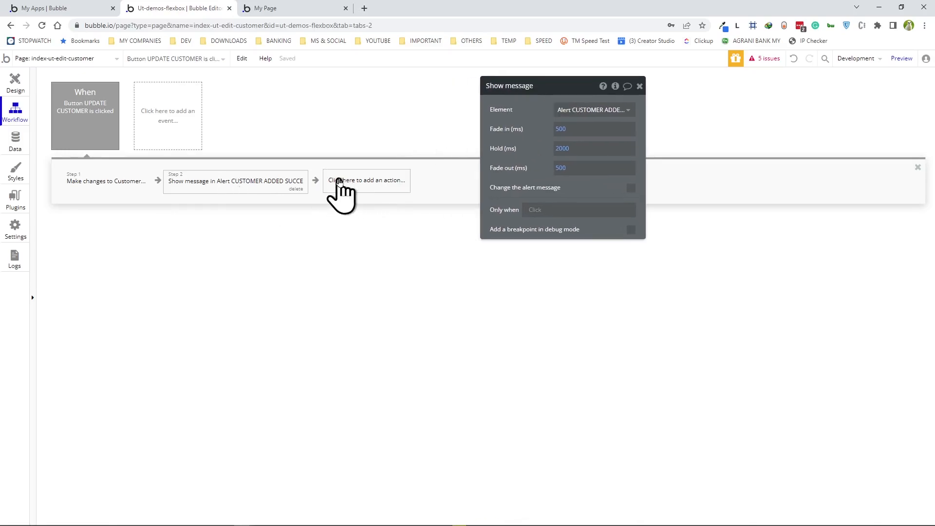
- Add a Go to page action sending the user to index-ut, then return to the design editor
click(340, 181)
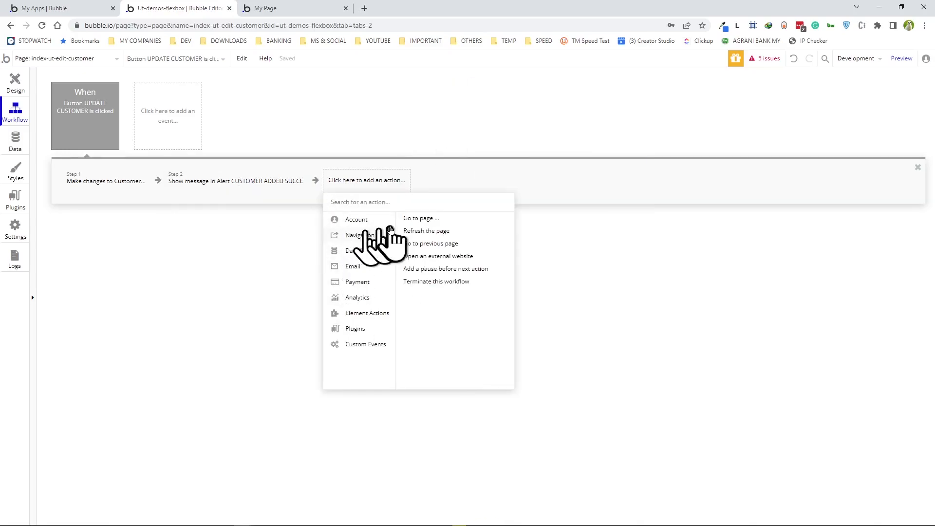
click(417, 218)
click(587, 110)
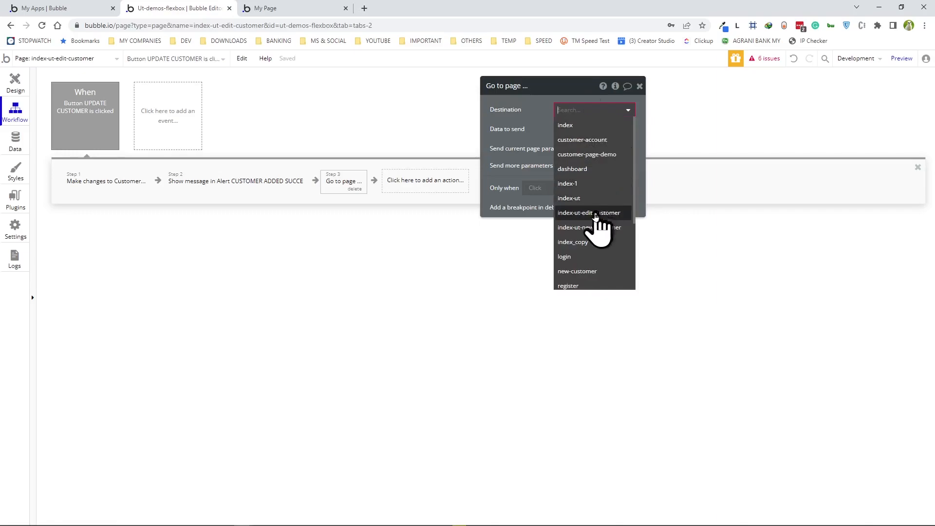
click(570, 199)
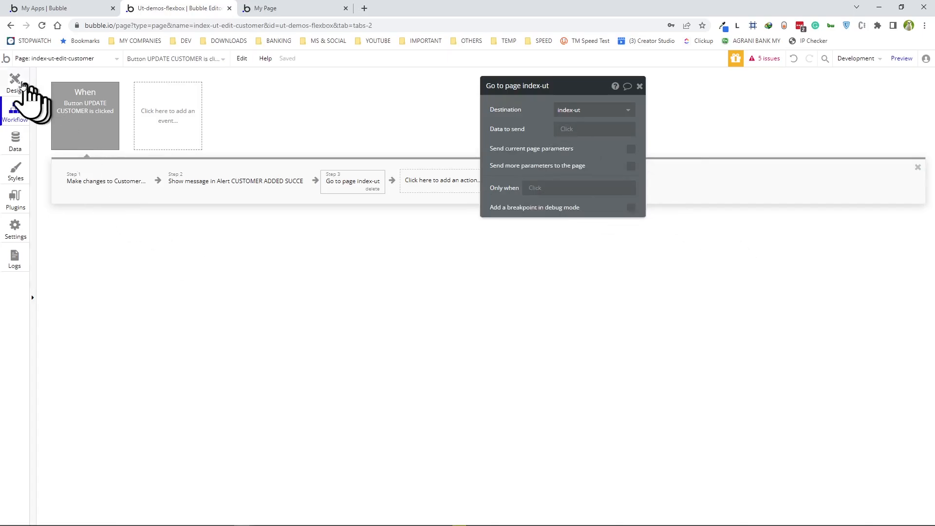
click(14, 79)
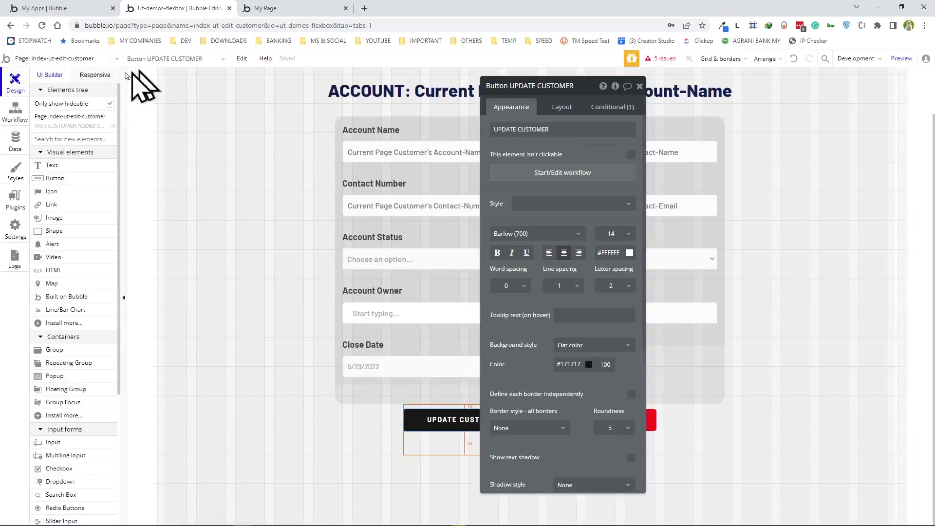
click(71, 59)
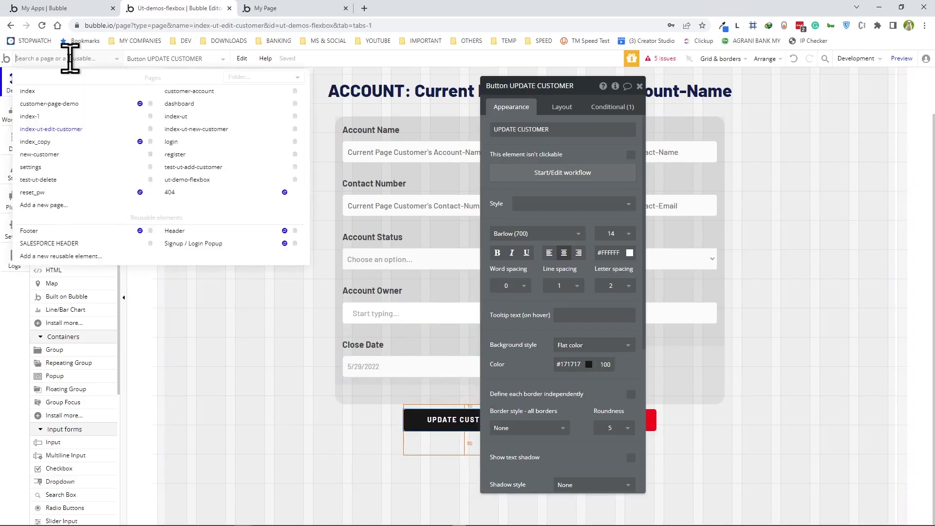
- On index-ut, make the data row's click go to index-ut-edit-customer sending Current cell's Customer
click(177, 116)
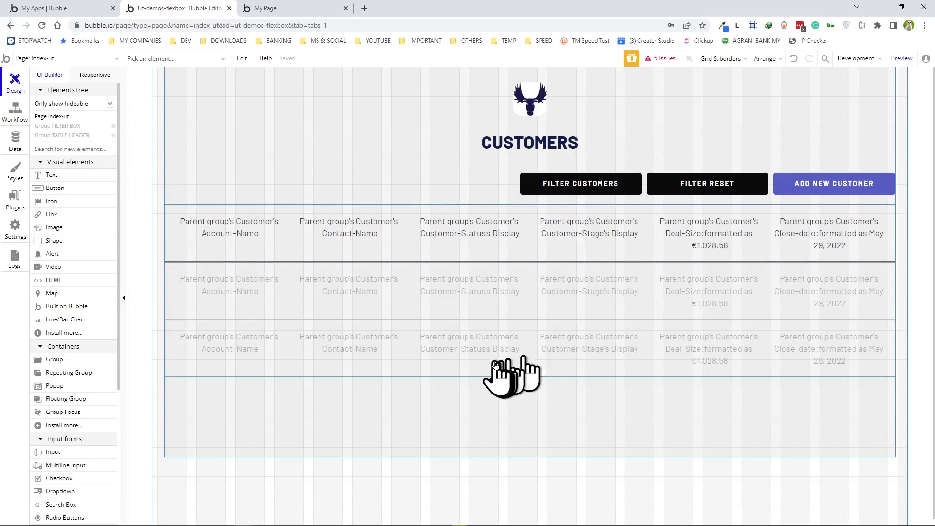
double_click(181, 240)
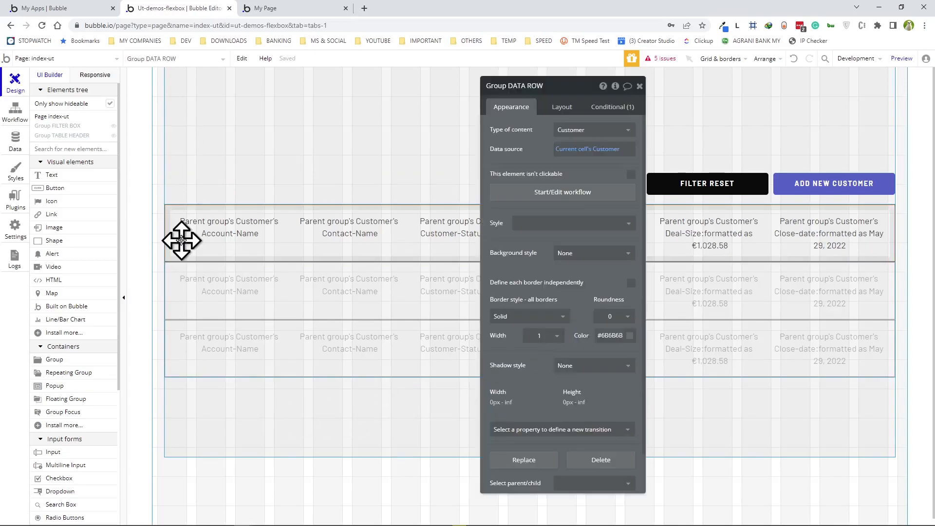
click(561, 195)
click(104, 182)
mouse_move(104, 236)
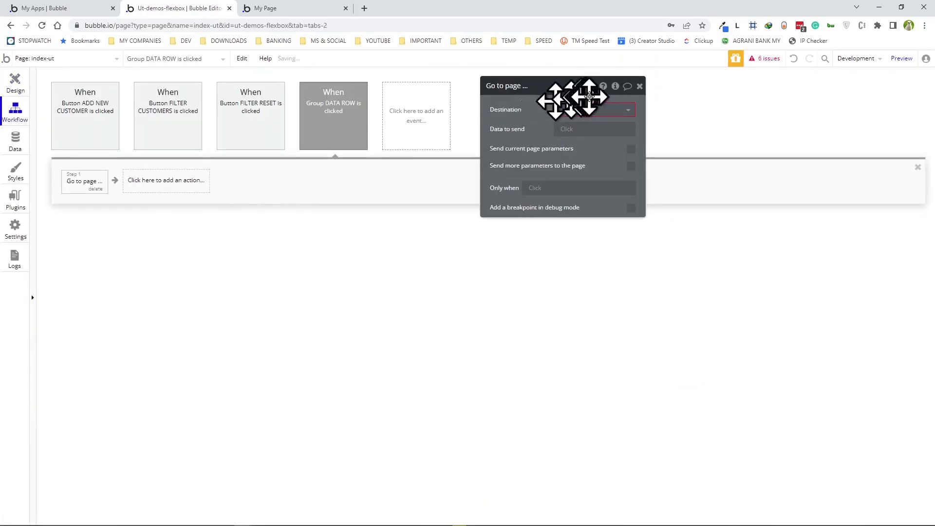
click(595, 113)
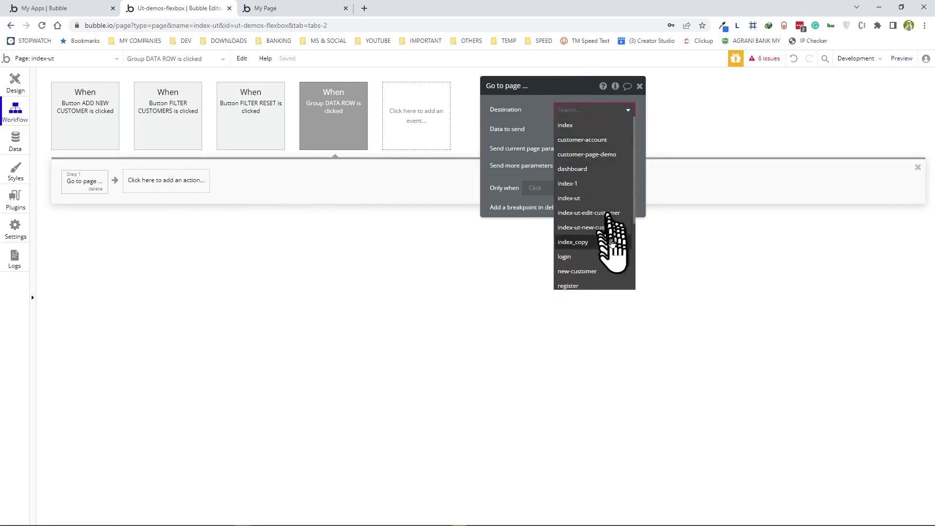
click(598, 219)
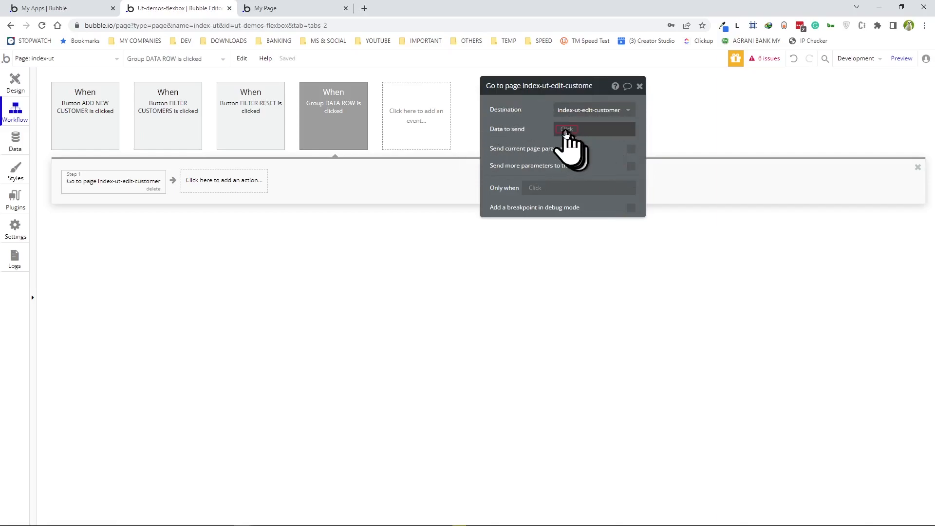
click(566, 133)
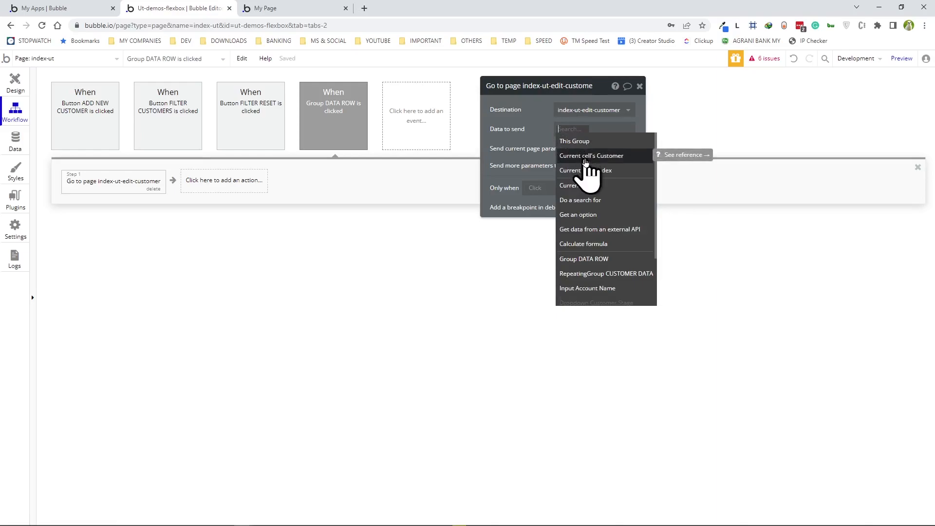
click(586, 158)
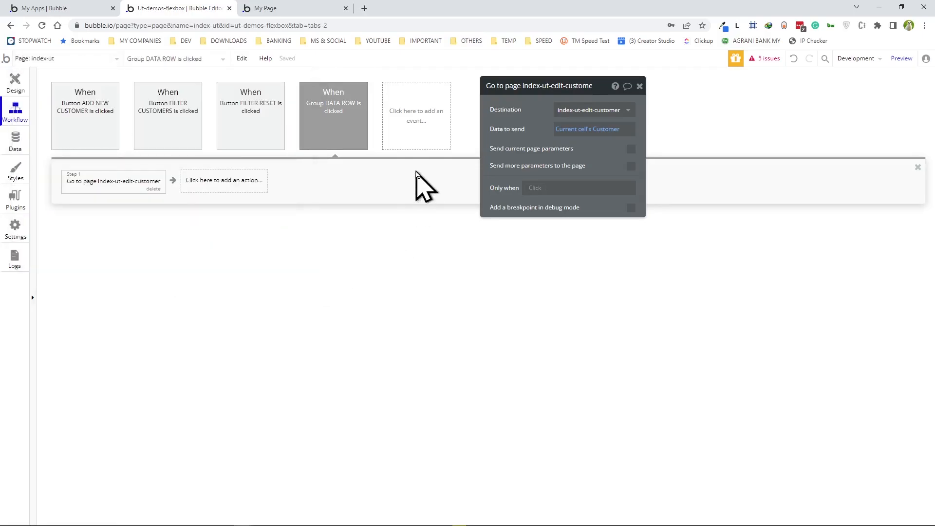
- Preview the app and scroll through the Customers list
click(15, 82)
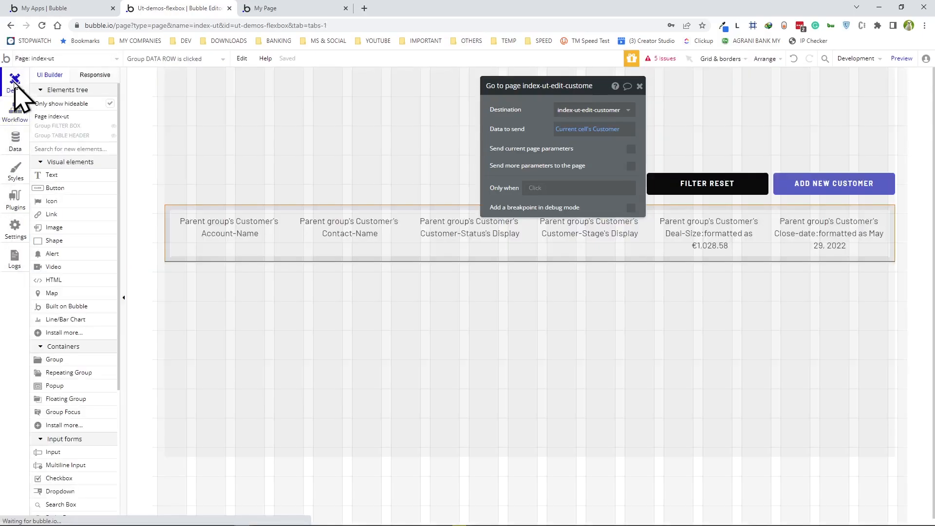
click(902, 59)
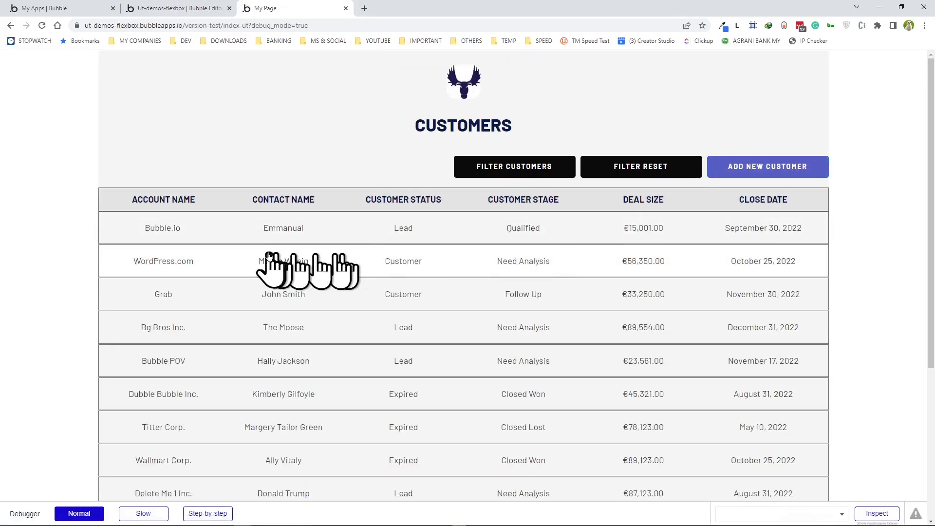
scroll(184, 241, down, 4)
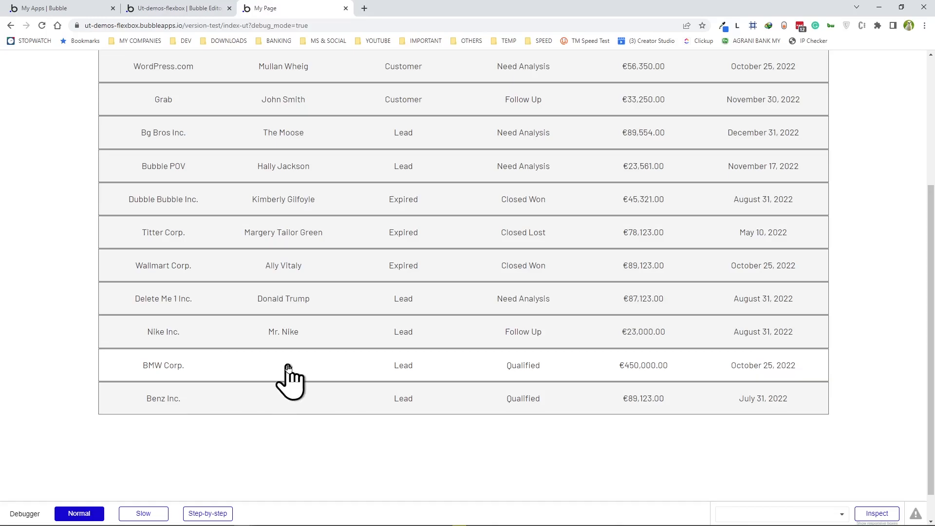
- Open BMW Corp.'s edit page, enter its contact name and save with UPDATE CUSTOMER
scroll(288, 284, up, 3)
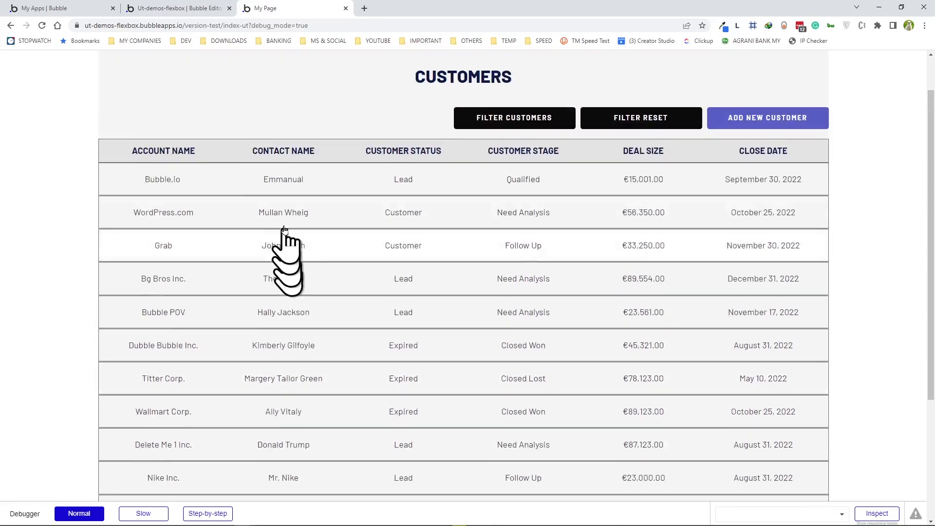
scroll(278, 186, down, 3)
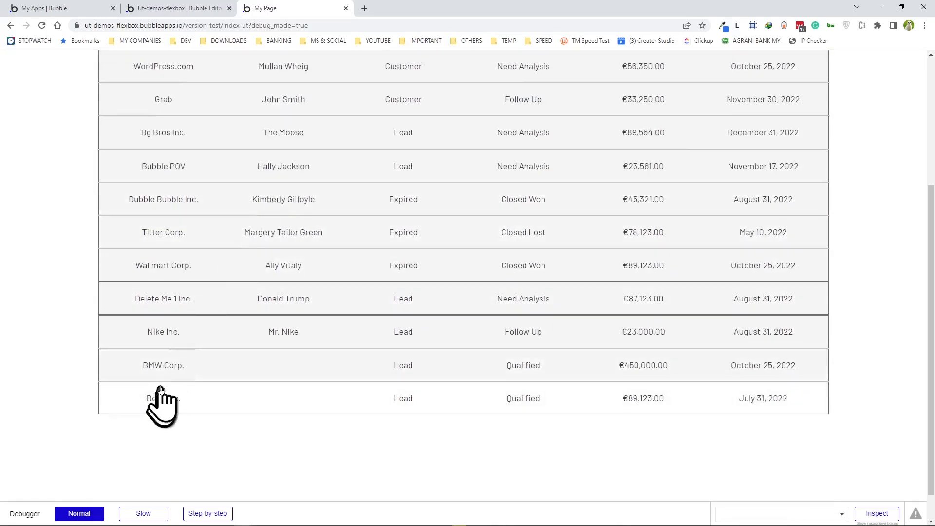
click(151, 369)
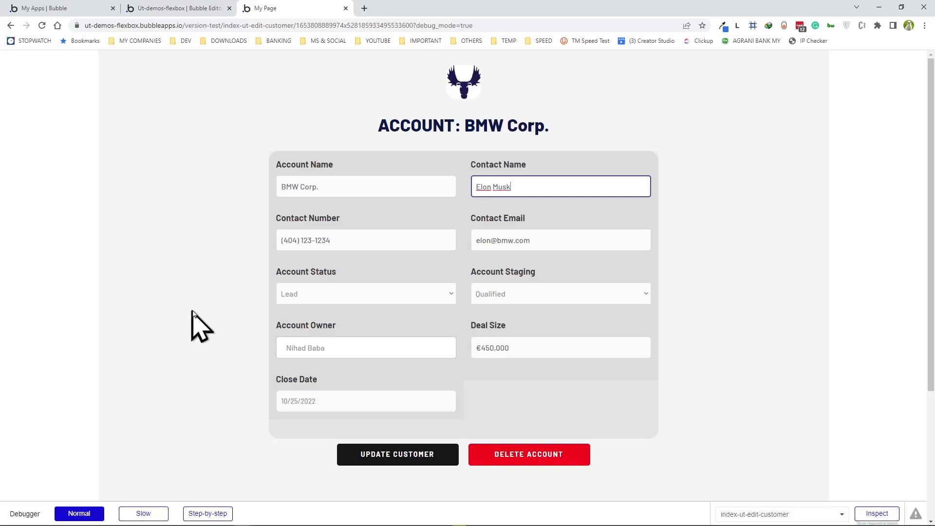
click(397, 458)
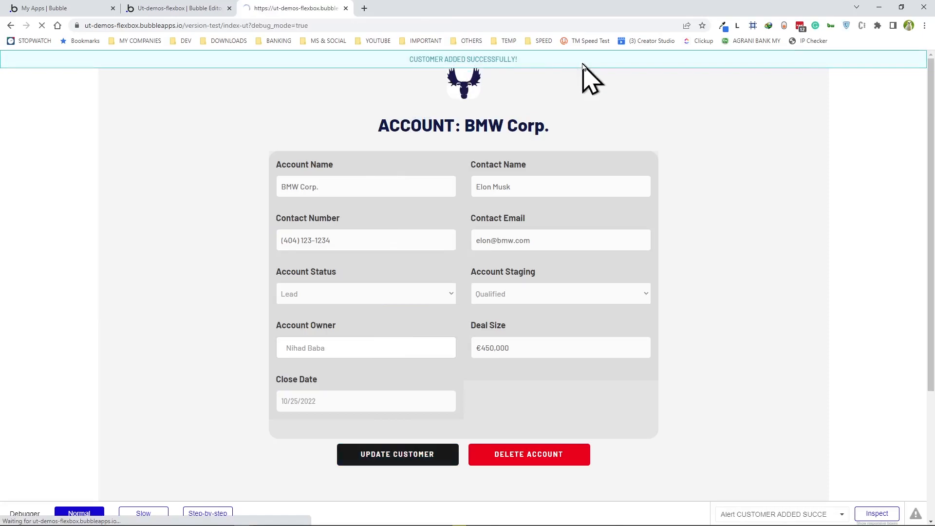
- Open Benz Inc.'s edit page, enter its contact name and save it
scroll(404, 146, down, 1)
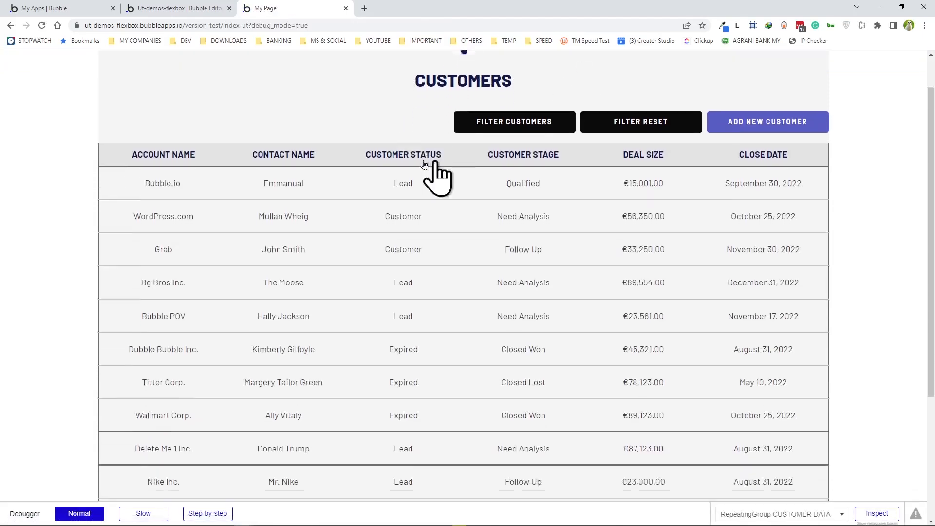
scroll(412, 185, down, 3)
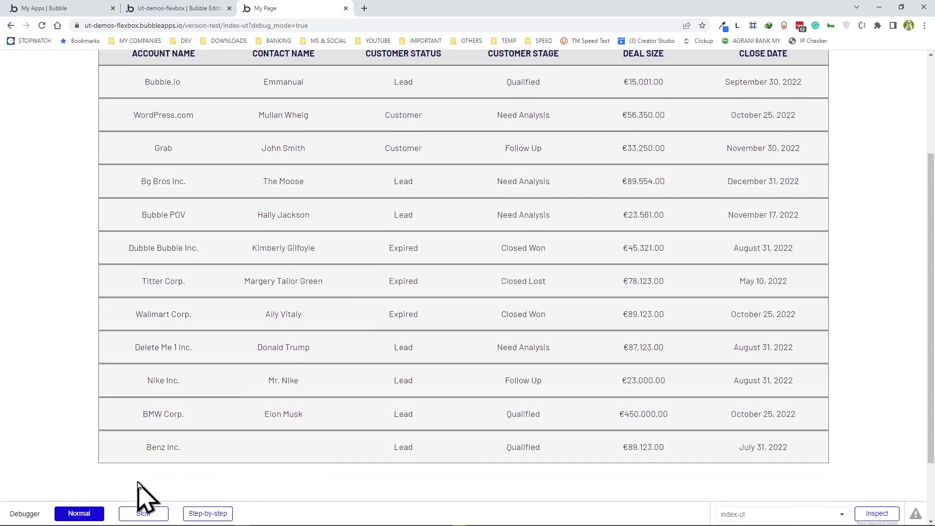
click(153, 450)
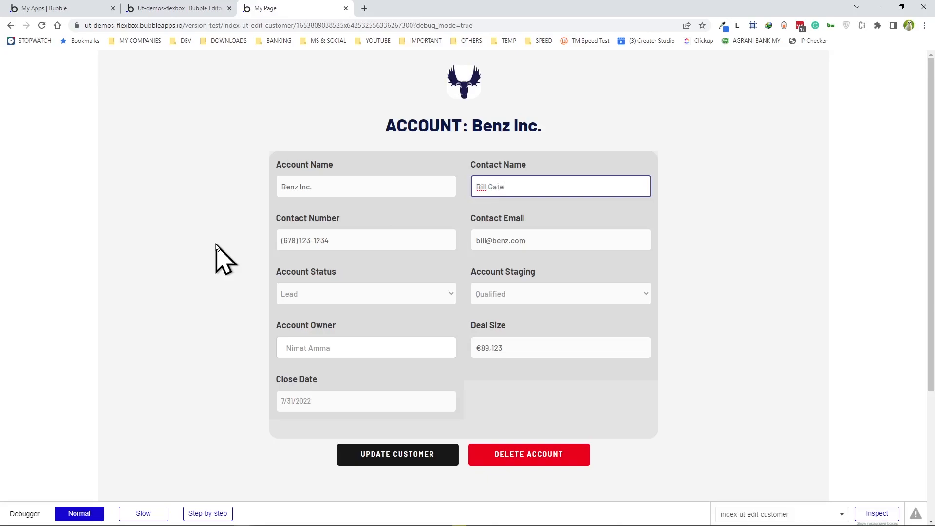
click(402, 458)
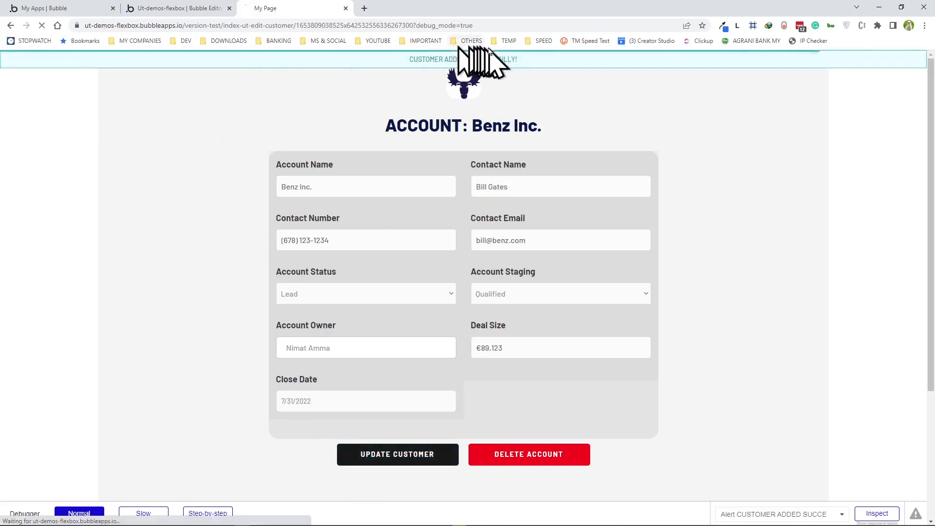
- Scroll the customer list and open Delete Me 1 Inc.'s edit page in preview
scroll(453, 224, down, 3)
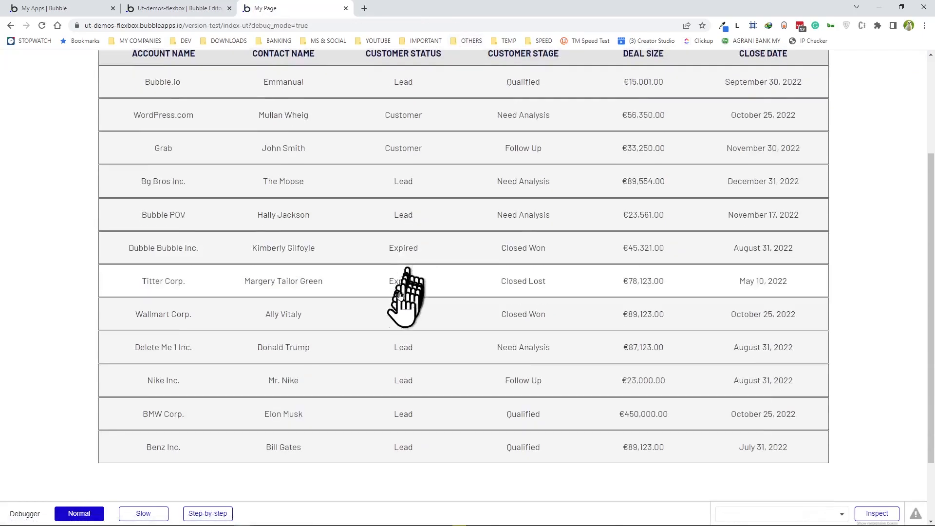
scroll(328, 433, up, 3)
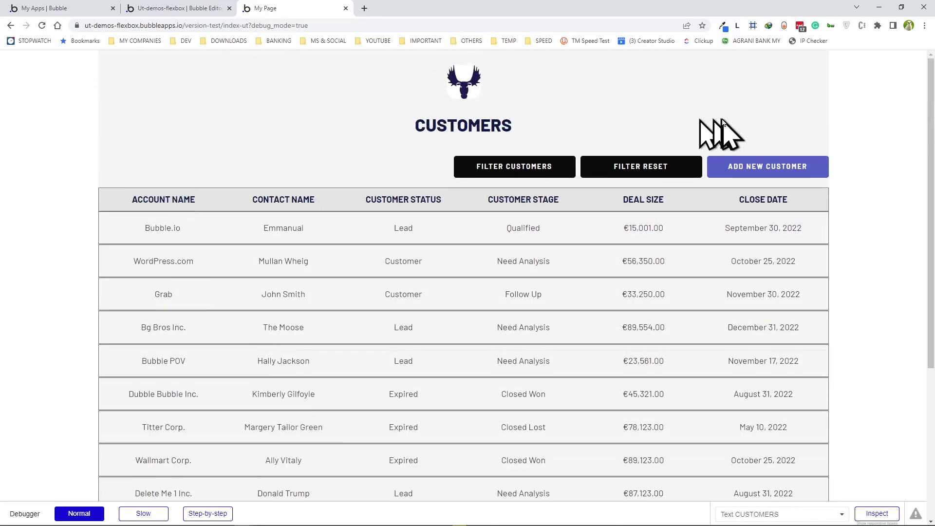
scroll(417, 219, down, 3)
scroll(404, 210, up, 3)
scroll(184, 104, down, 2)
scroll(184, 107, up, 2)
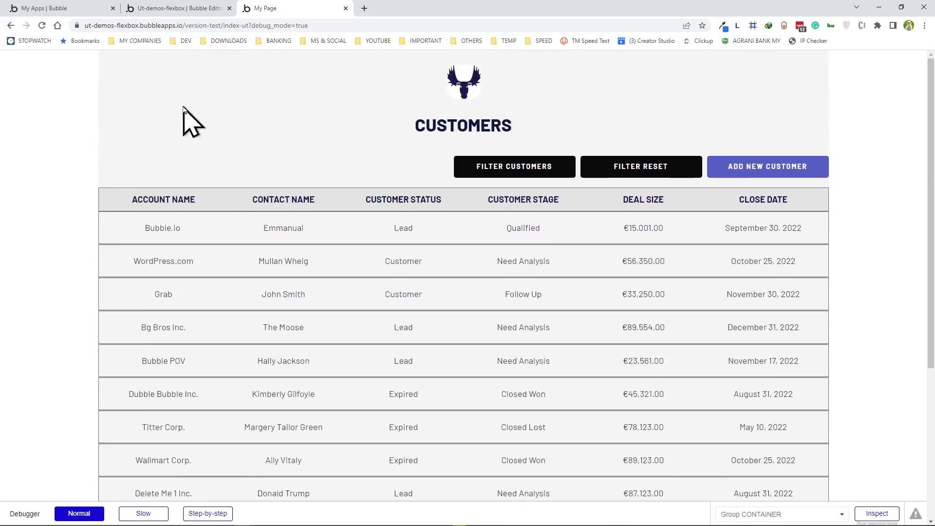
scroll(168, 268, down, 4)
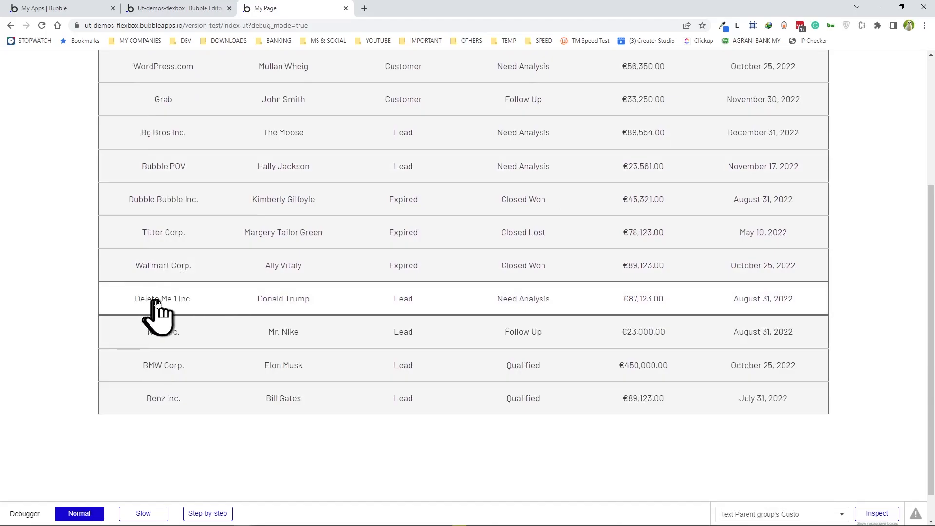
click(157, 302)
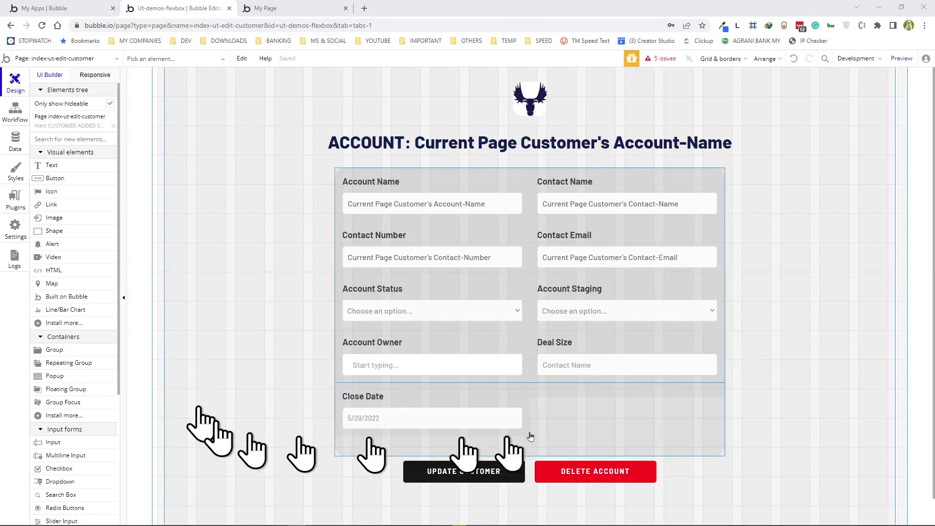
- Add a Delete thing action for Current Page Customer to the DELETE ACCOUNT click workflow
double_click(554, 475)
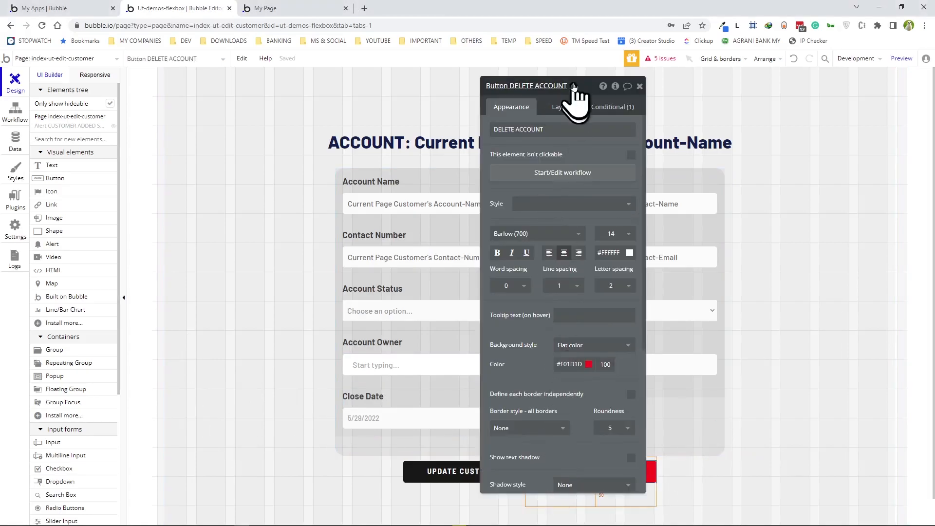
drag(576, 86, 846, 81)
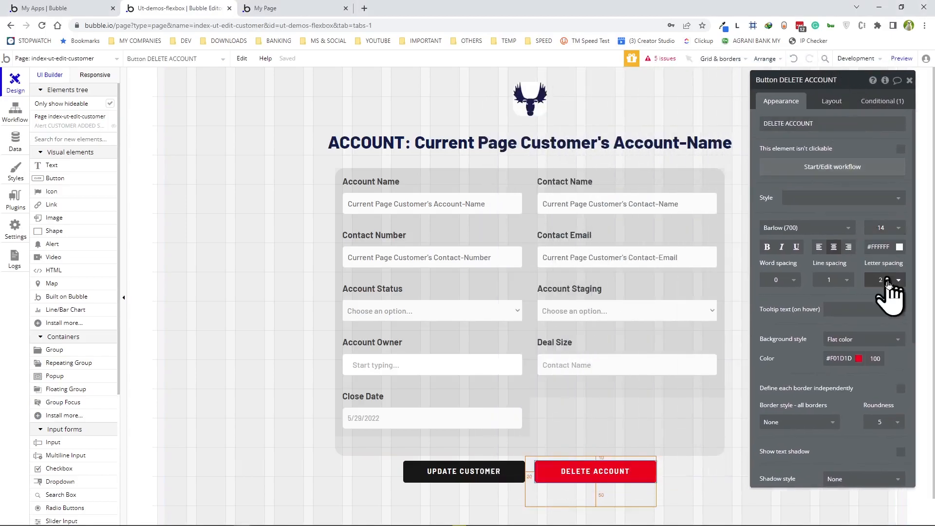
click(835, 167)
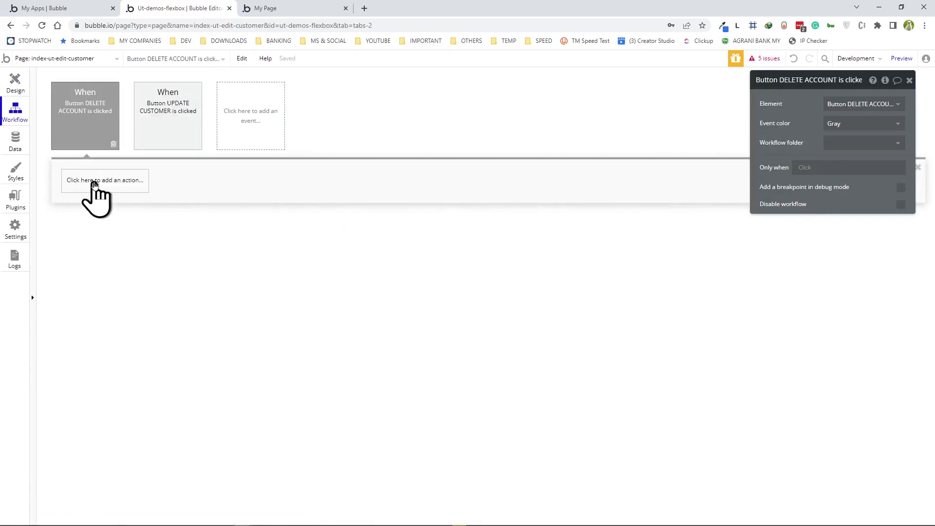
click(95, 182)
mouse_move(99, 254)
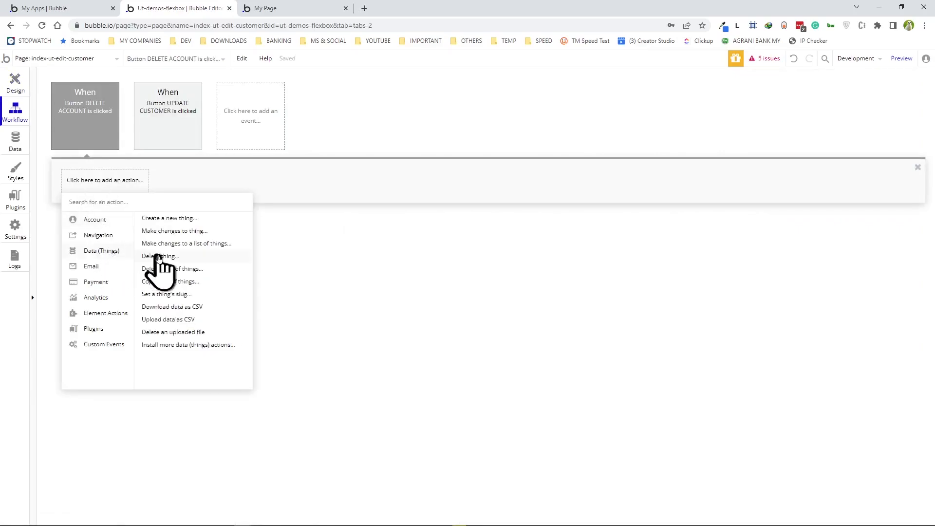
click(160, 257)
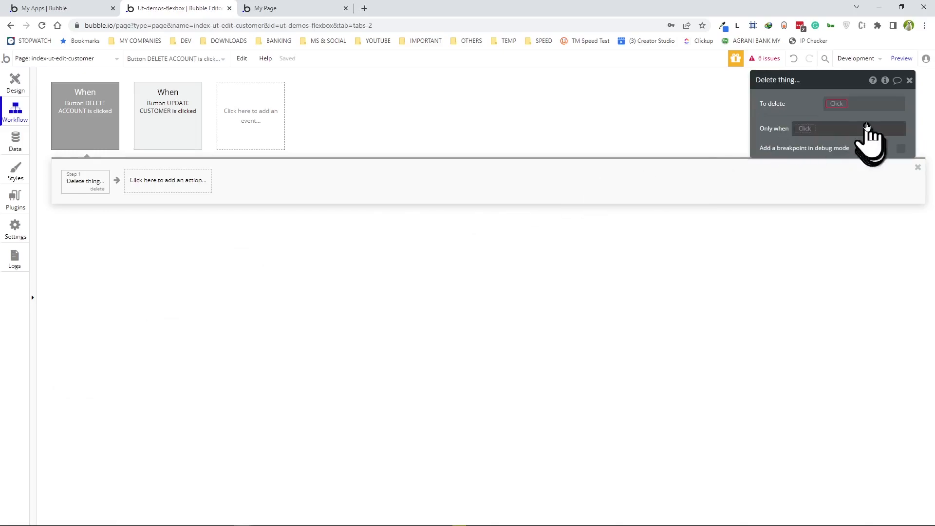
click(842, 104)
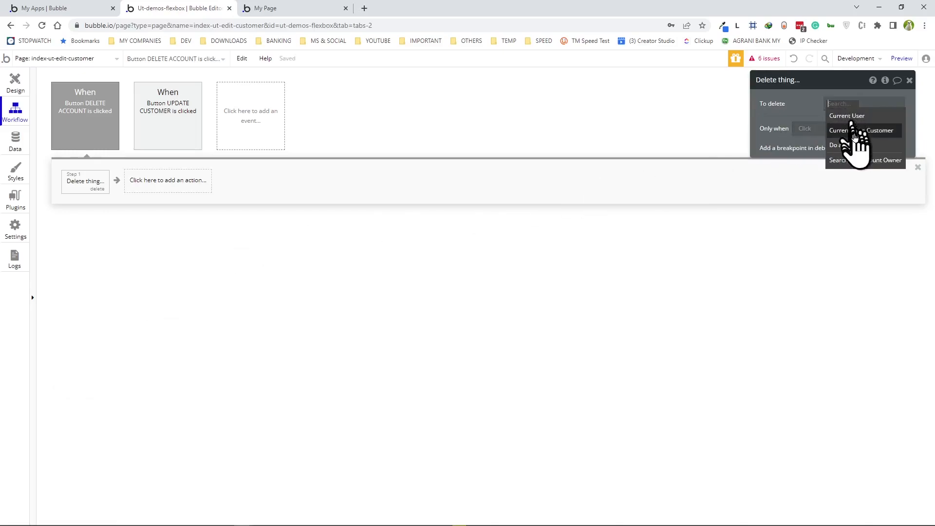
click(855, 132)
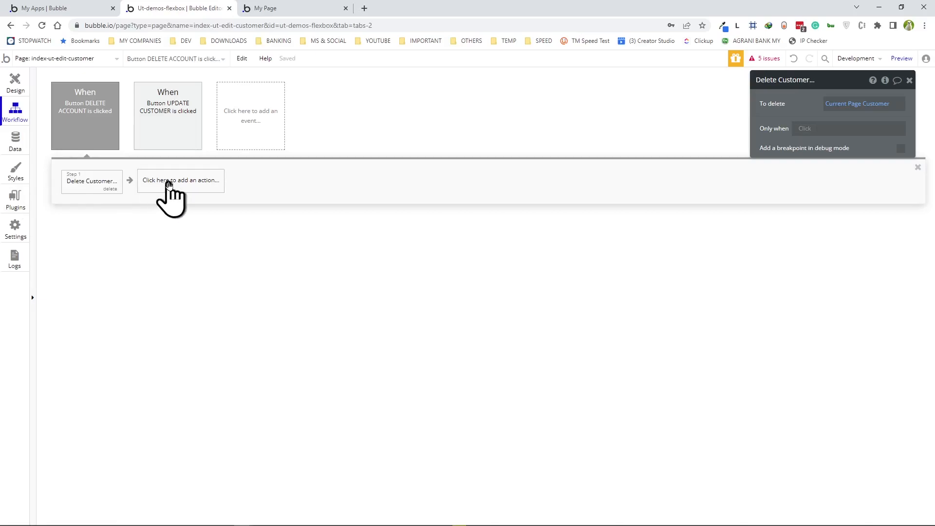
- Add a Navigation 'Go to page index-ut' action after the delete step
click(169, 181)
mouse_move(171, 228)
click(239, 218)
click(865, 103)
click(842, 192)
drag(861, 75, 482, 72)
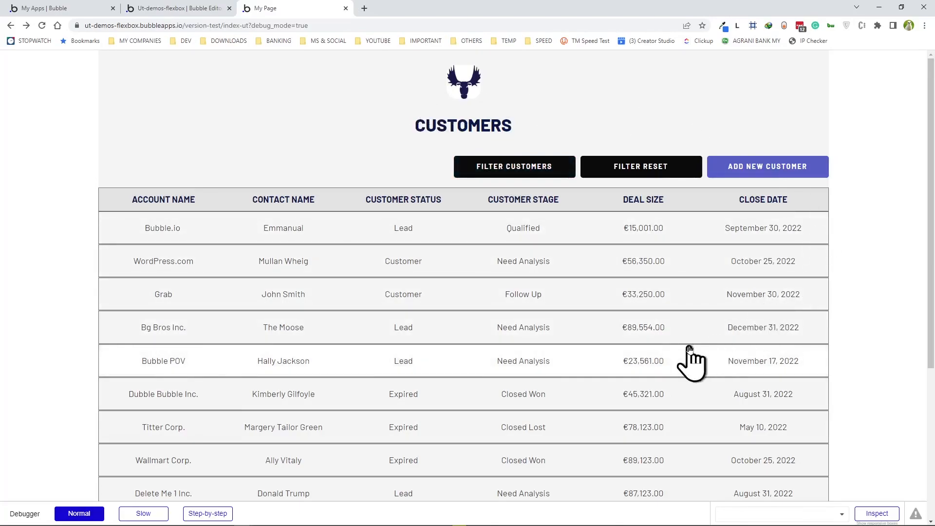
- In preview, delete the Delete Me 1 Inc. customer and confirm eleven customers remain
scroll(690, 362, down, 3)
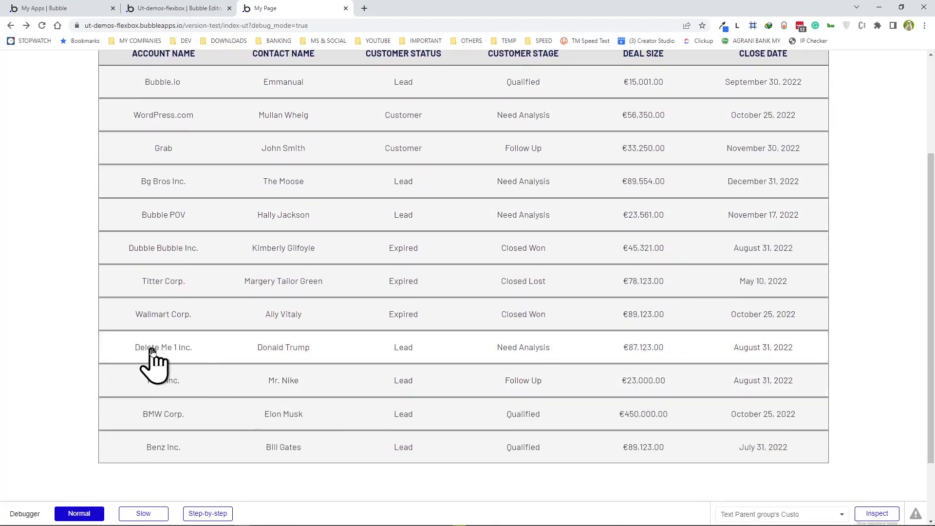
click(152, 351)
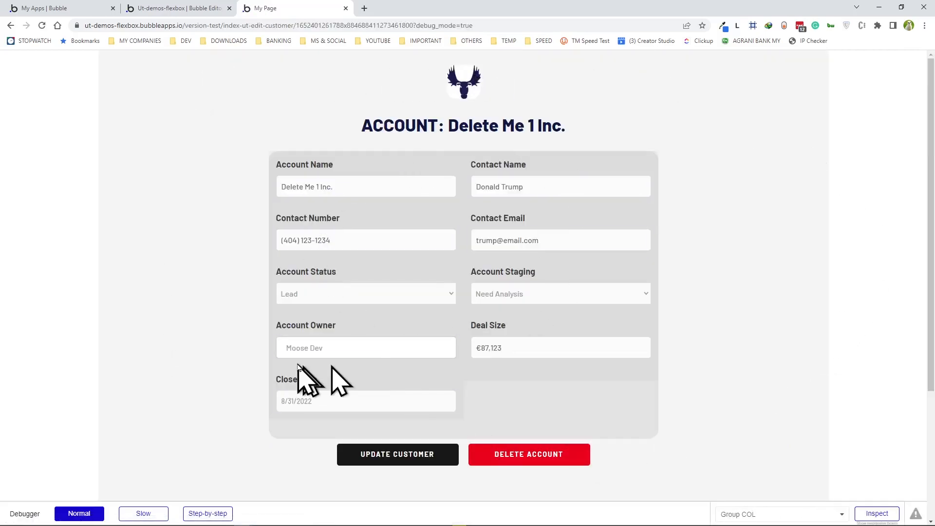
click(531, 455)
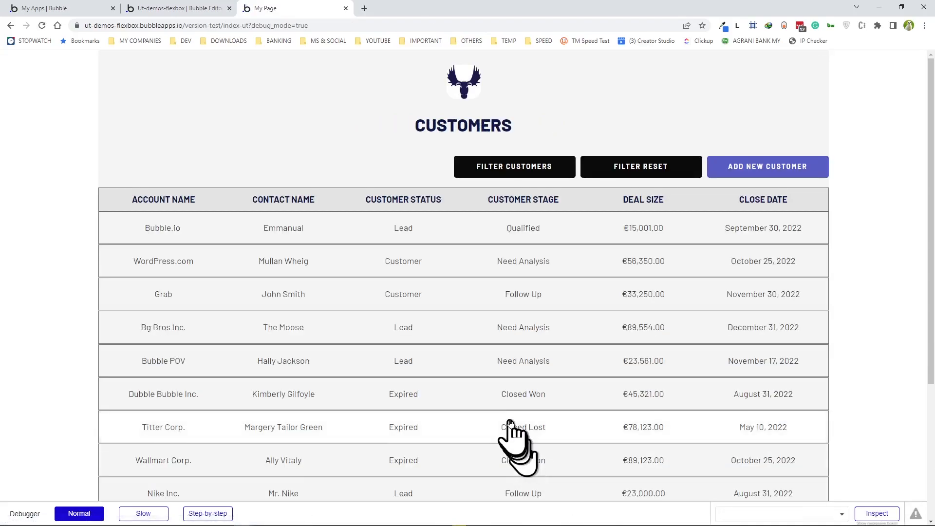
scroll(511, 434, down, 3)
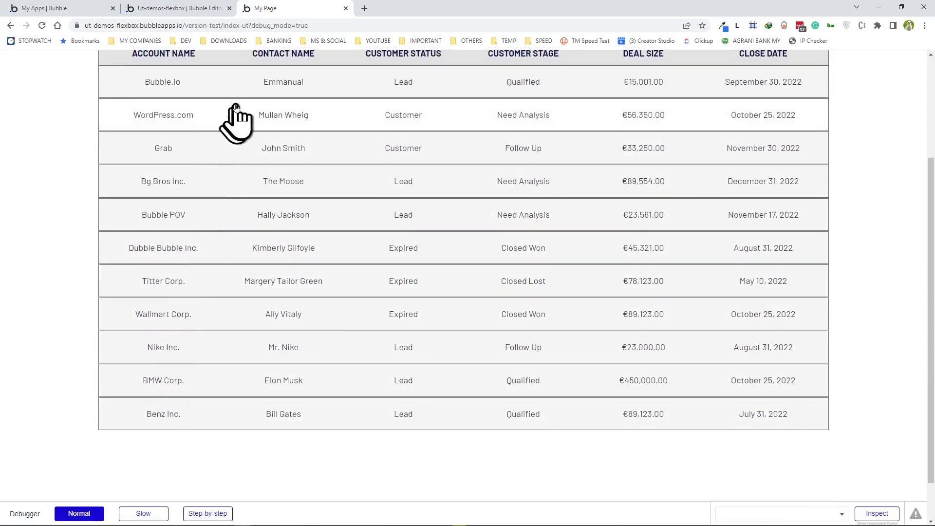
scroll(236, 106, up, 1)
scroll(237, 117, up, 1)
scroll(228, 156, down, 1)
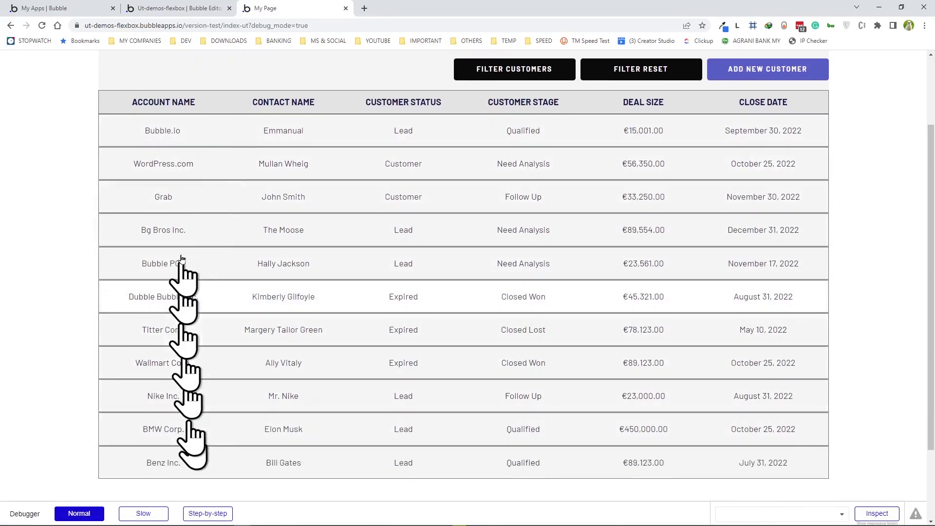
scroll(203, 360, up, 2)
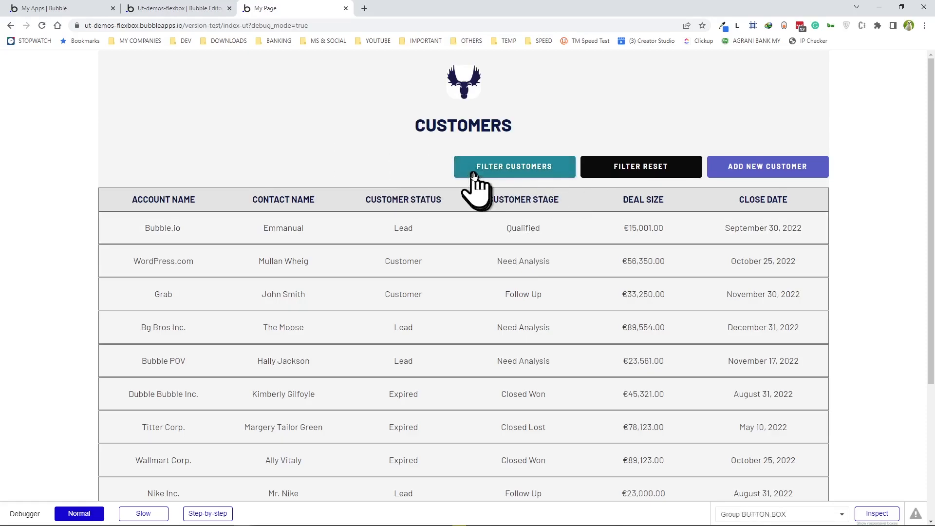
- Filter the customer table by Account Name 'B', then clear the search to show all rows
click(501, 173)
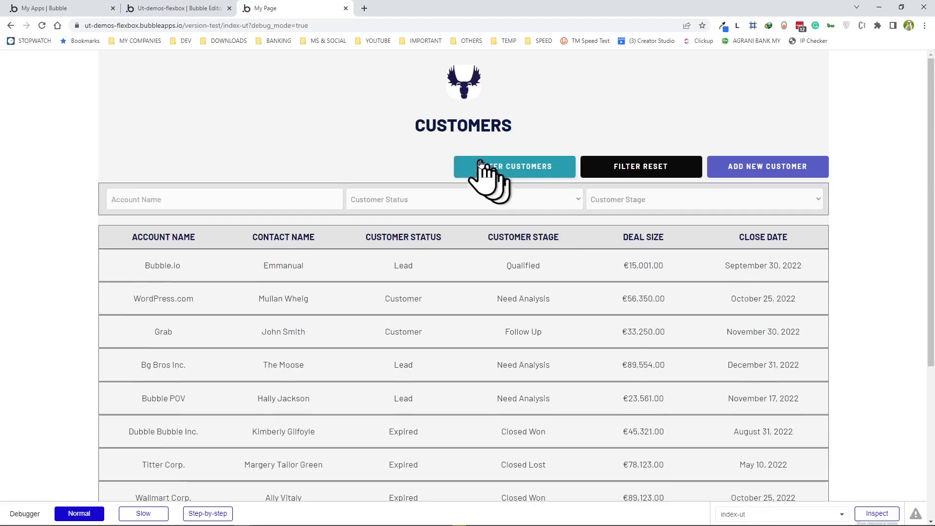
scroll(468, 157, down, 1)
click(275, 149)
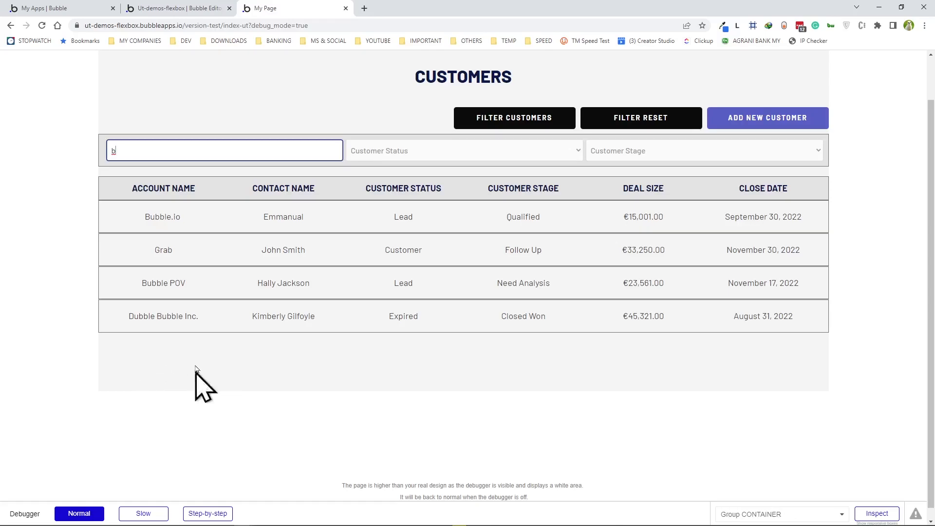
key(BackSpace)
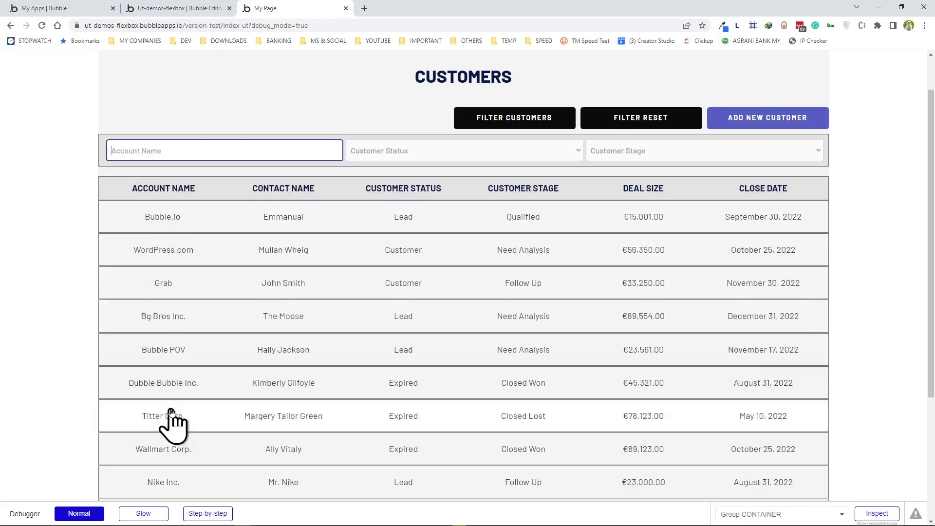
text(B)
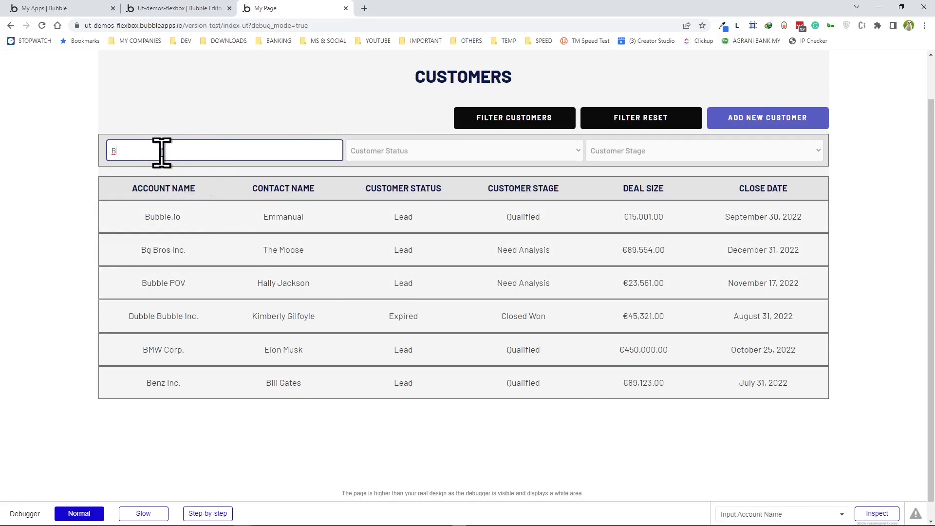
key(BackSpace)
scroll(125, 230, down, 1)
scroll(140, 246, up, 2)
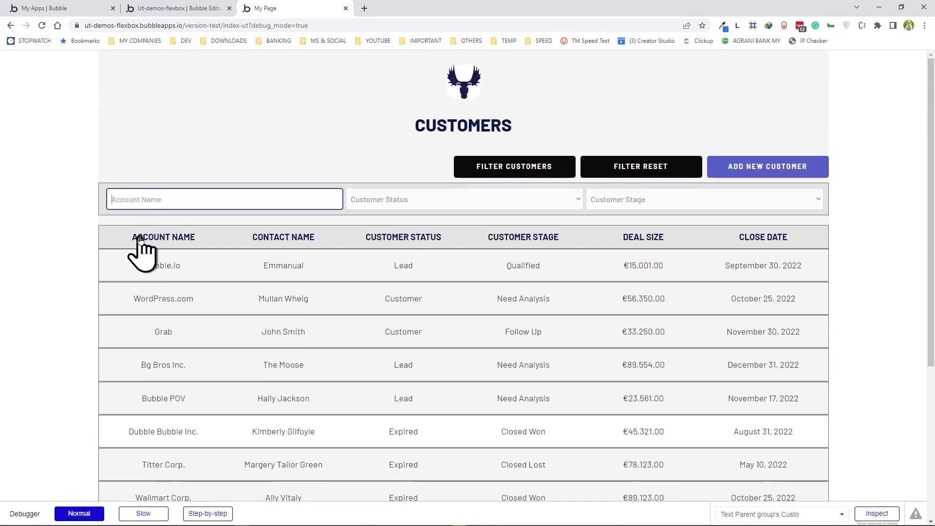
scroll(137, 244, down, 3)
scroll(134, 233, up, 3)
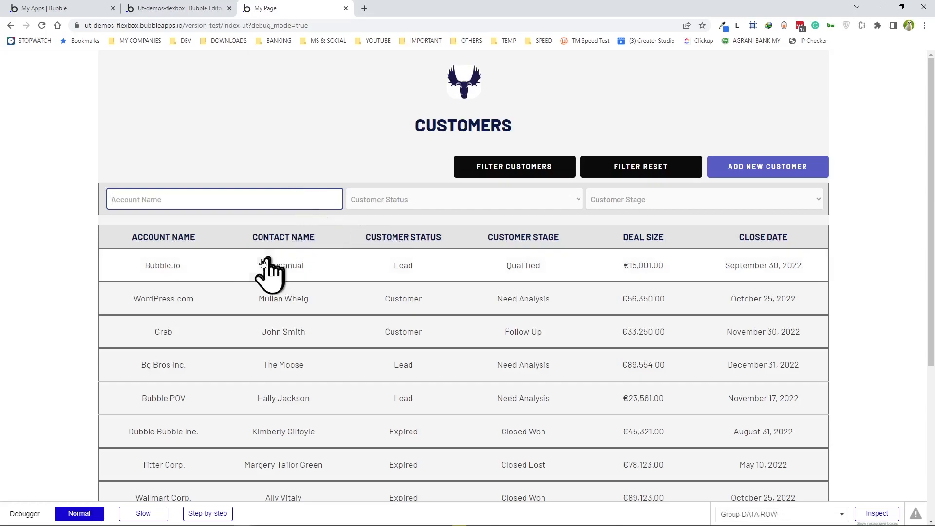
scroll(224, 292, down, 1)
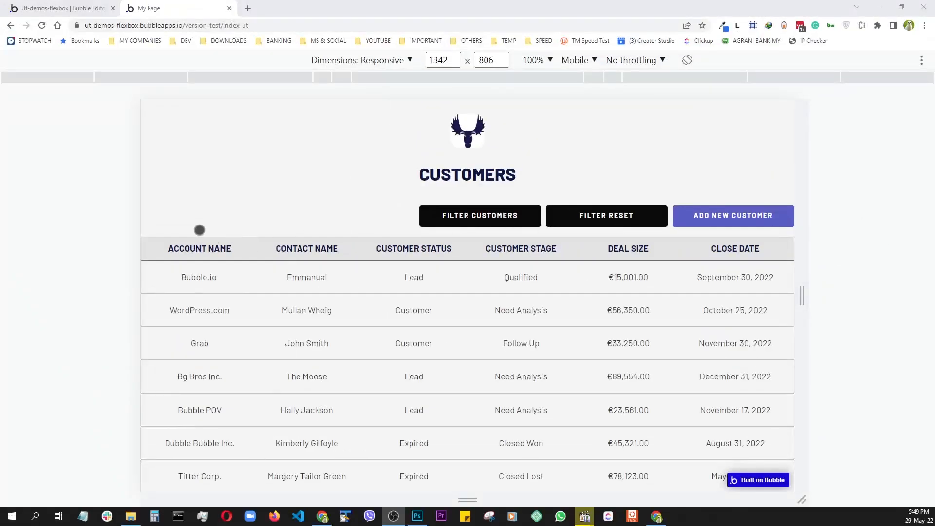
- Widen the responsive preview to about 1822 px and scroll through the customer table
drag(808, 301, 923, 311)
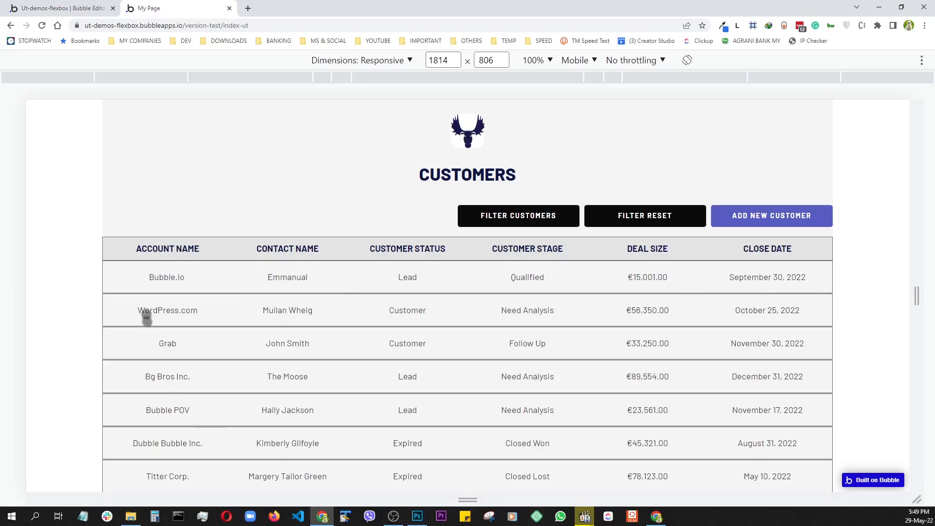
scroll(307, 275, down, 3)
scroll(307, 280, up, 3)
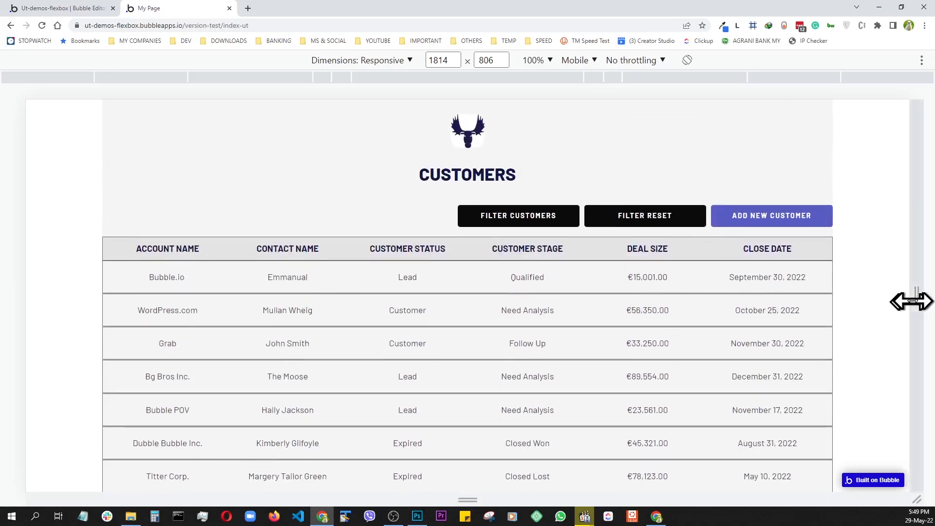
scroll(250, 429, down, 3)
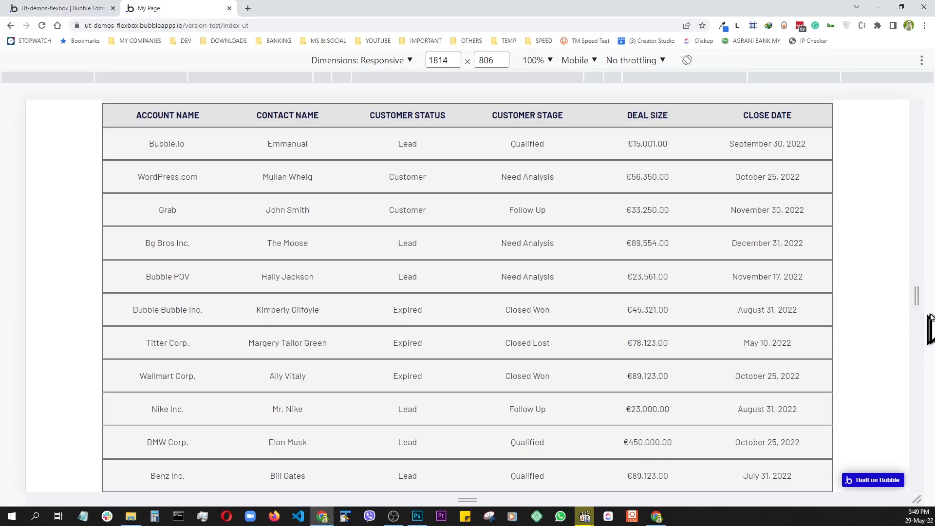
- Narrow the preview to 1808 px and scroll to check the table adapts
drag(916, 295, 906, 372)
scroll(359, 372, up, 1)
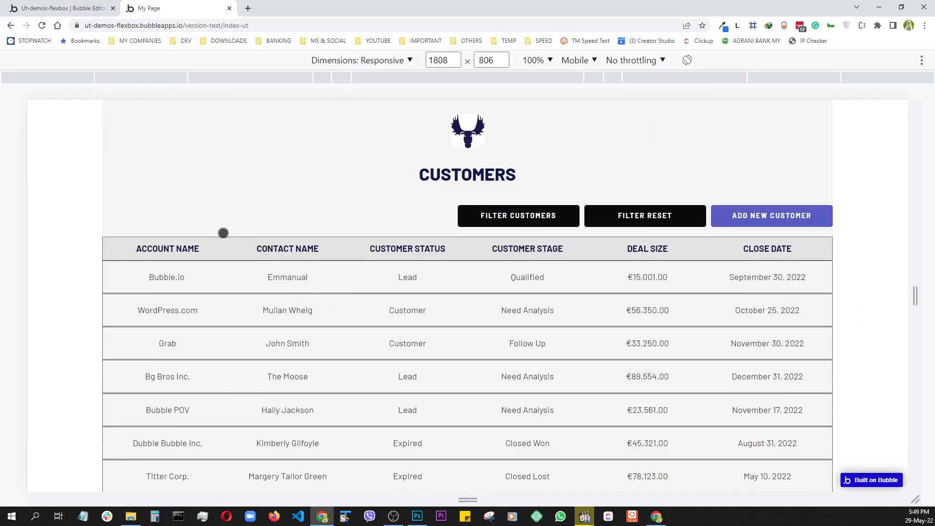
scroll(223, 233, down, 2)
scroll(223, 233, up, 2)
scroll(223, 233, down, 2)
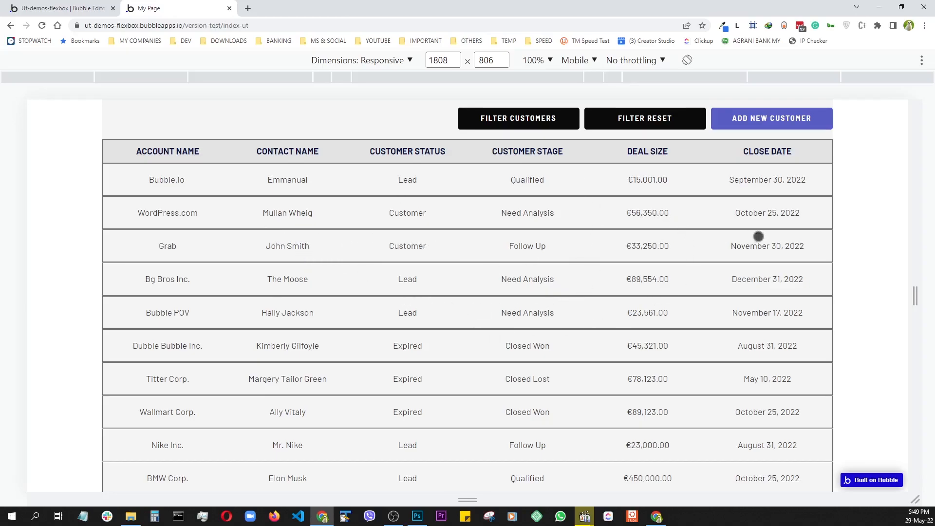
scroll(779, 295, up, 2)
scroll(534, 336, down, 3)
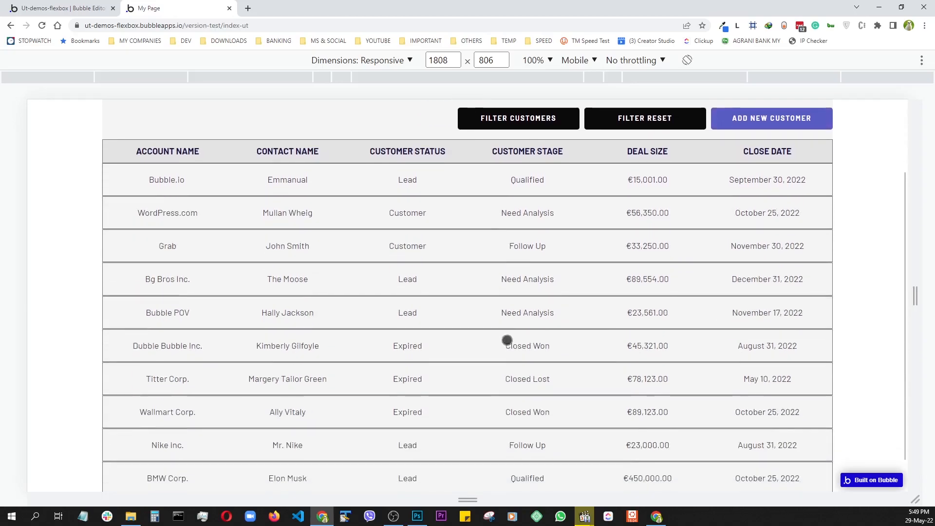
scroll(246, 351, up, 2)
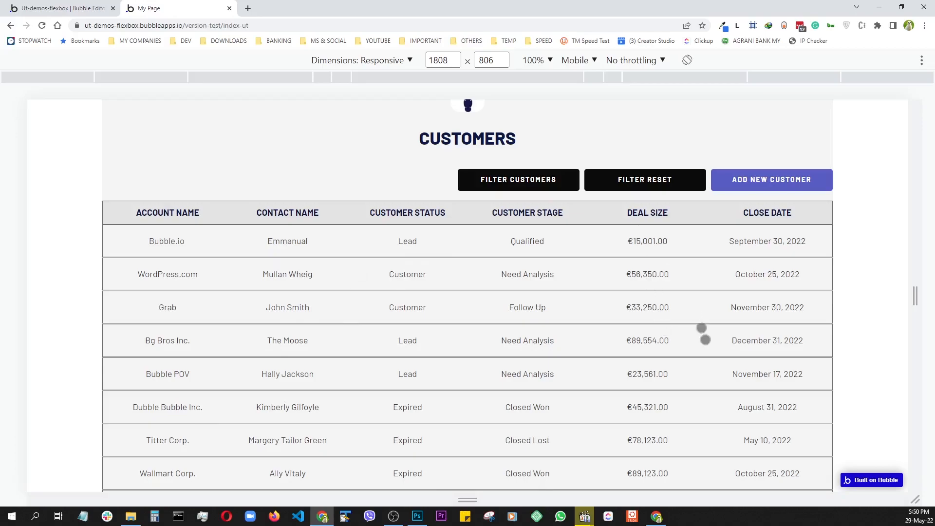
scroll(316, 379, down, 2)
scroll(479, 408, up, 2)
scroll(479, 407, down, 3)
scroll(479, 406, up, 3)
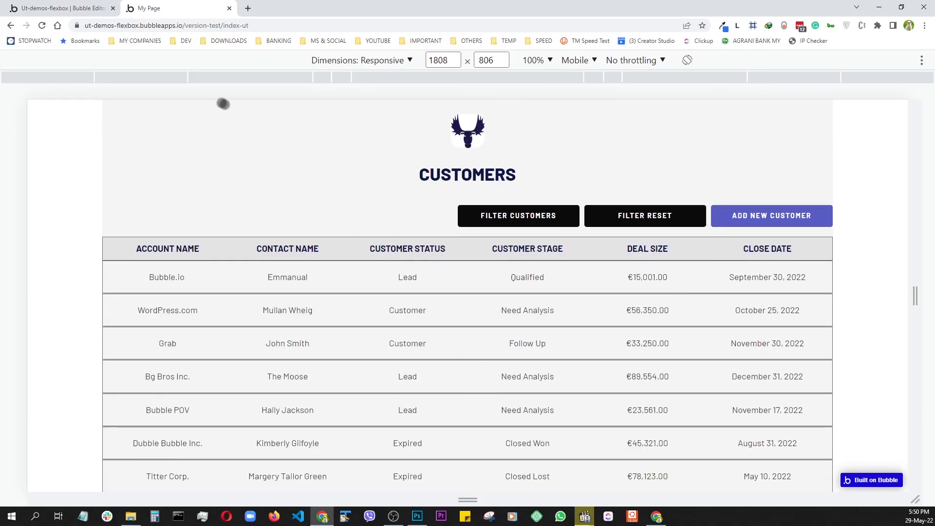
- Set Group DATA ROW's container layout to Fixed (1500 × 117) and reload the preview
click(77, 7)
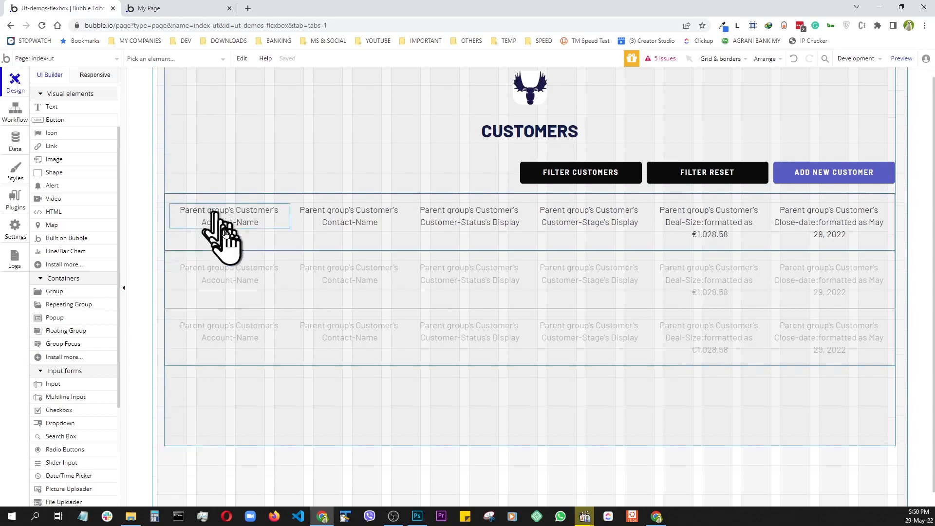
double_click(174, 248)
drag(229, 98, 78, 104)
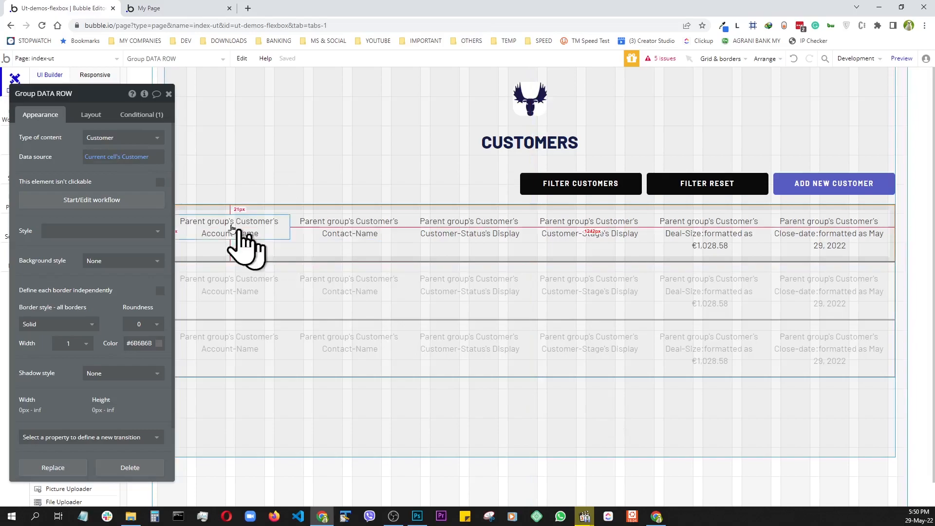
click(90, 118)
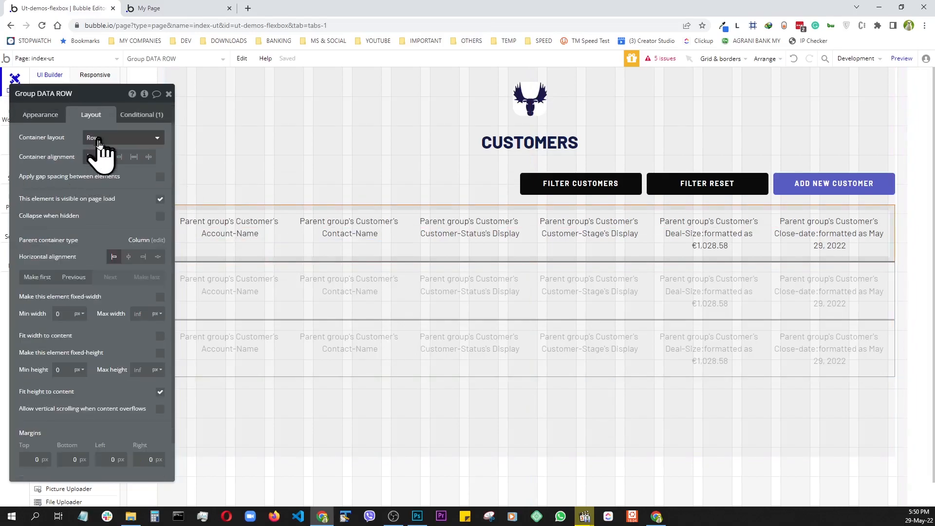
click(103, 138)
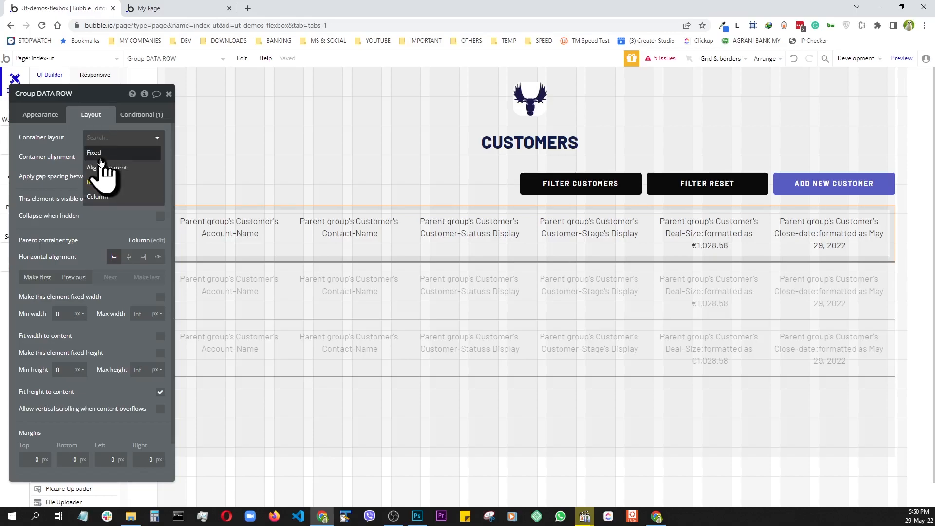
click(99, 154)
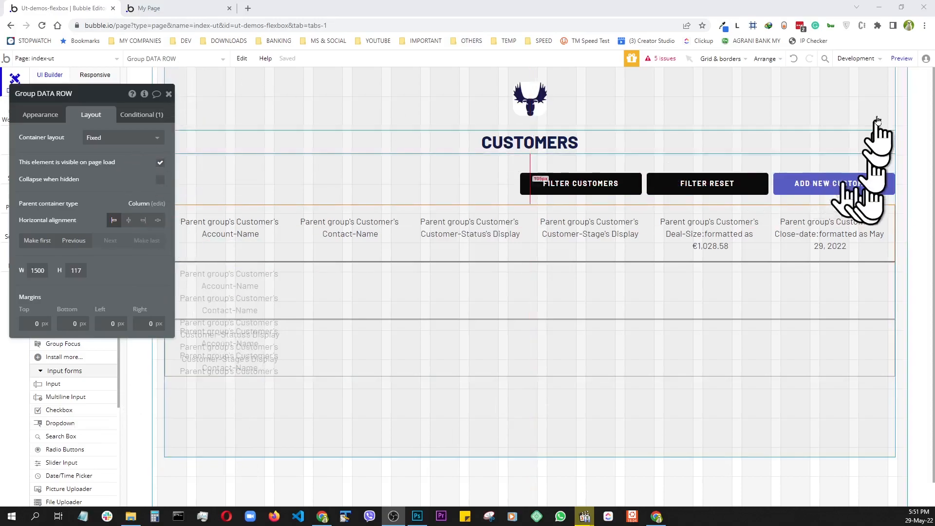
click(902, 59)
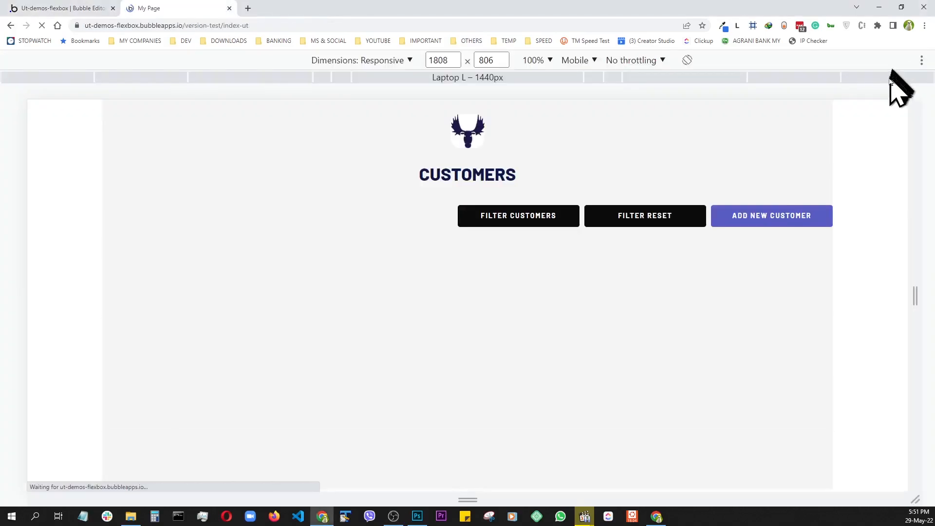
- Scroll the reloaded customer table and resize the responsive viewport back to 1860 px
scroll(722, 327, down, 3)
scroll(721, 328, down, 3)
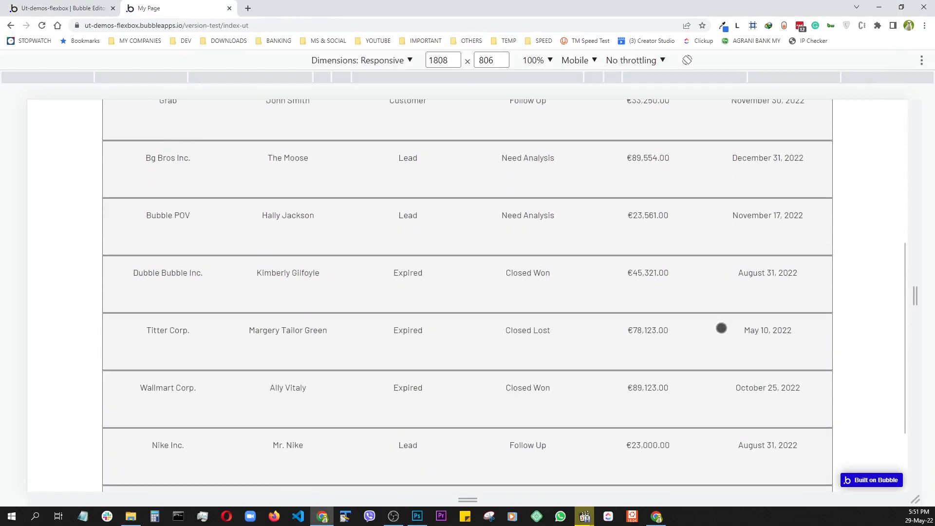
scroll(722, 327, up, 6)
scroll(721, 328, down, 8)
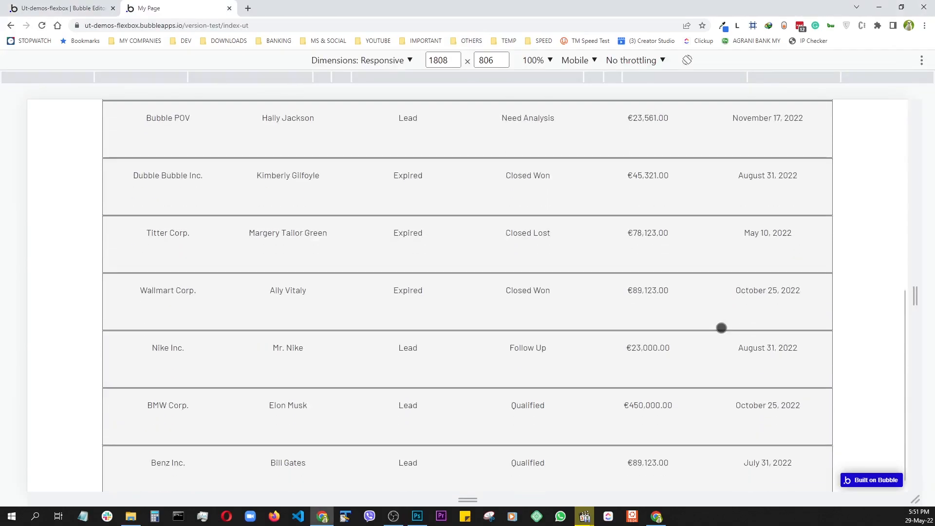
scroll(722, 328, up, 8)
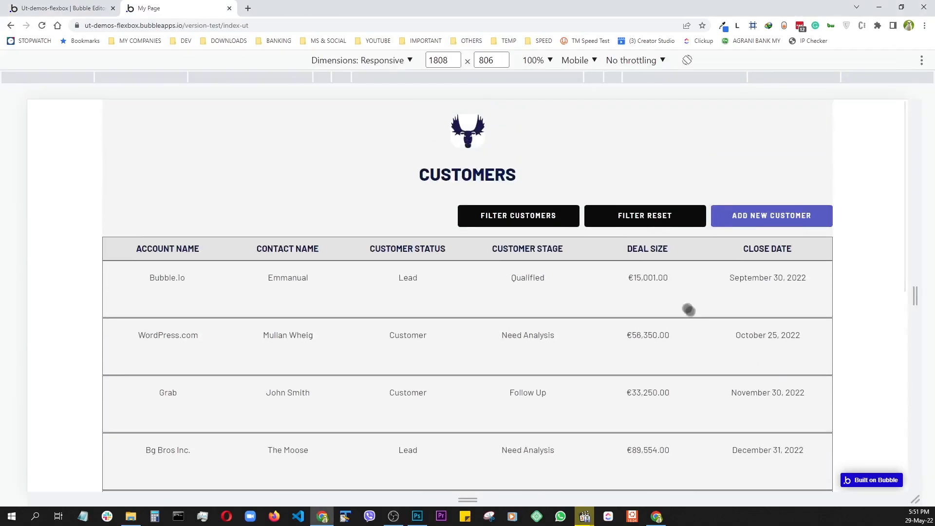
scroll(486, 232, down, 3)
scroll(485, 307, up, 3)
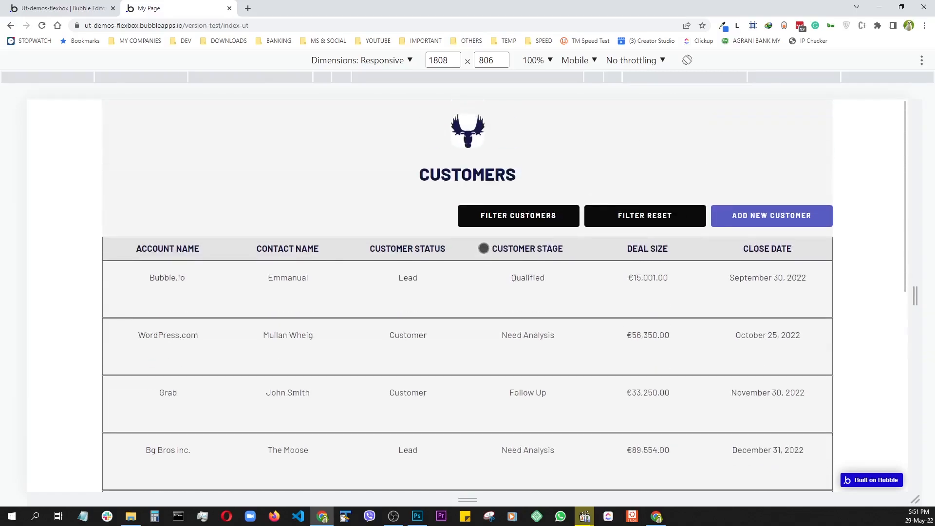
drag(913, 297, 934, 335)
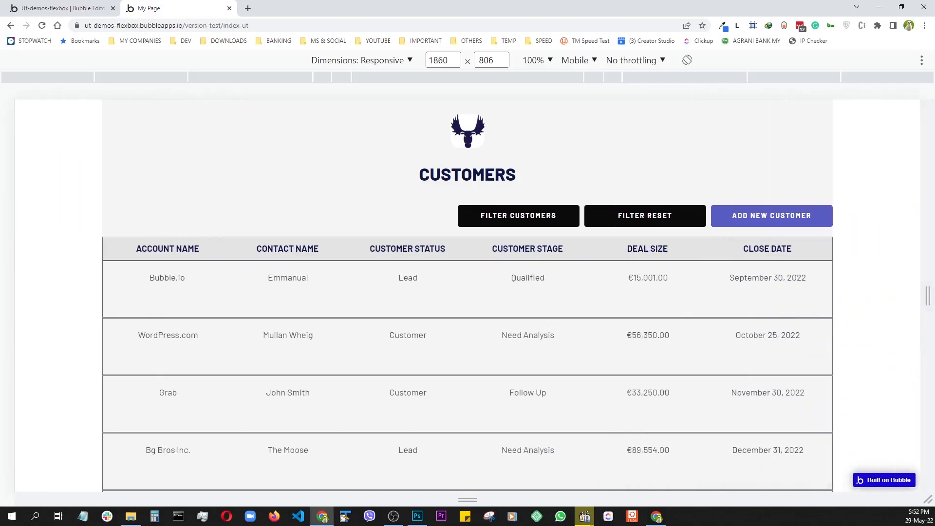
- Switch Group TABLE HEADER from Row to Fixed layout (1500 × 49) and reload the preview
click(47, 8)
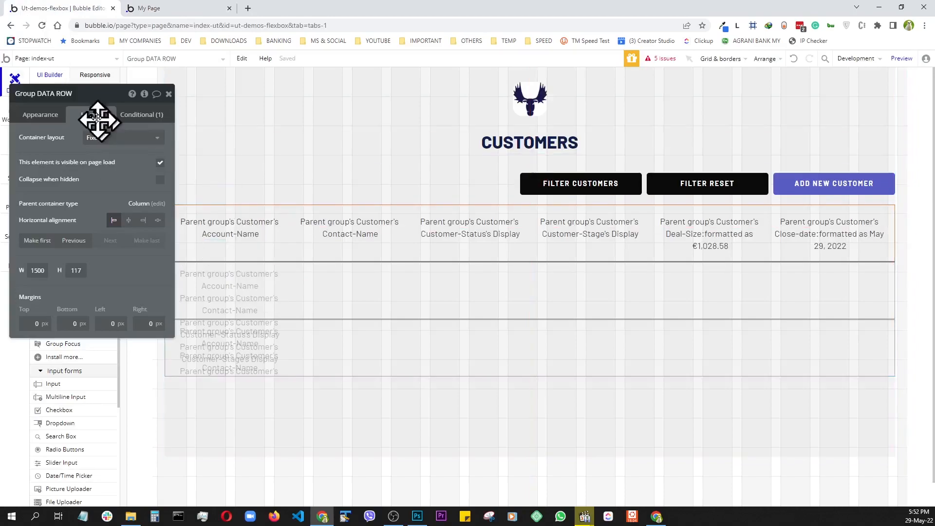
drag(92, 92, 810, 96)
click(83, 94)
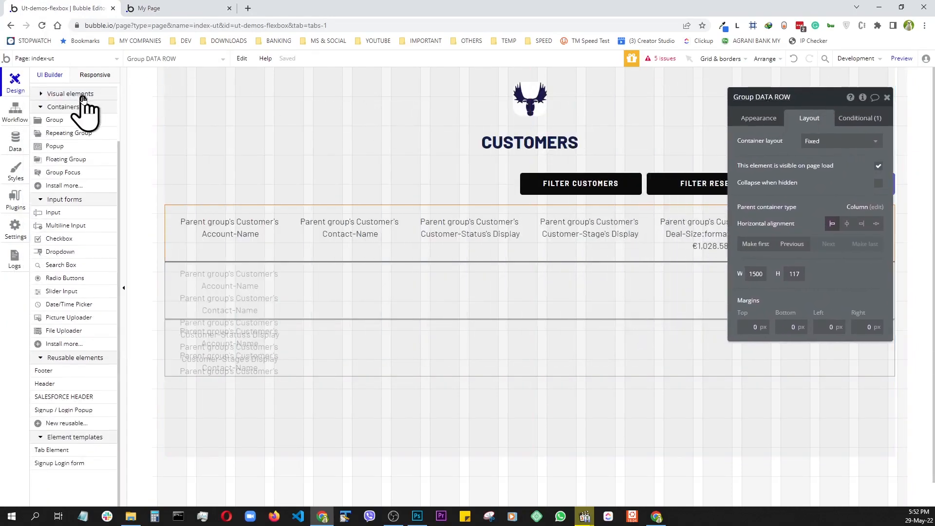
scroll(78, 101, up, 2)
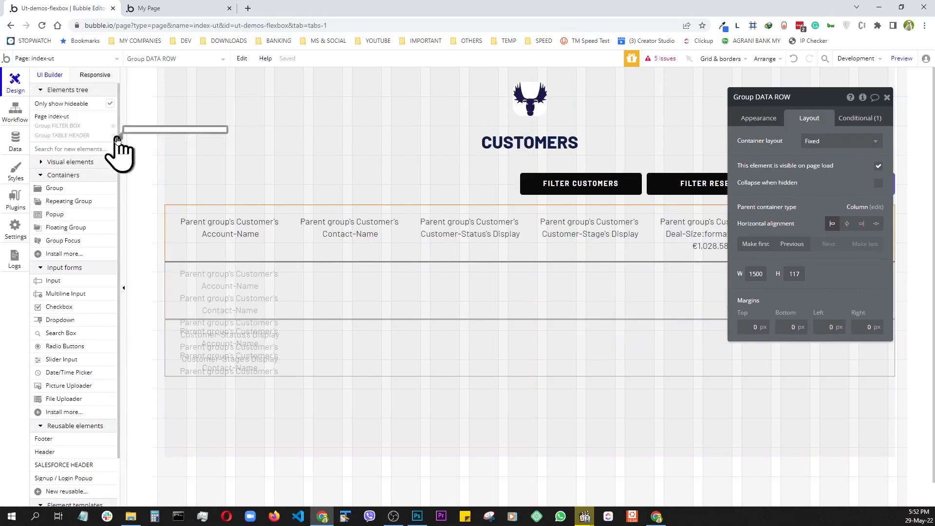
click(114, 136)
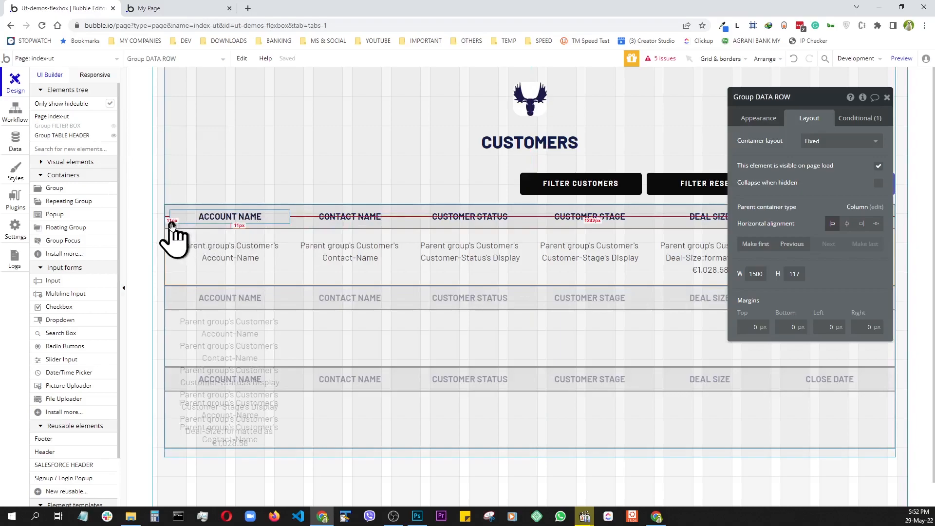
click(170, 222)
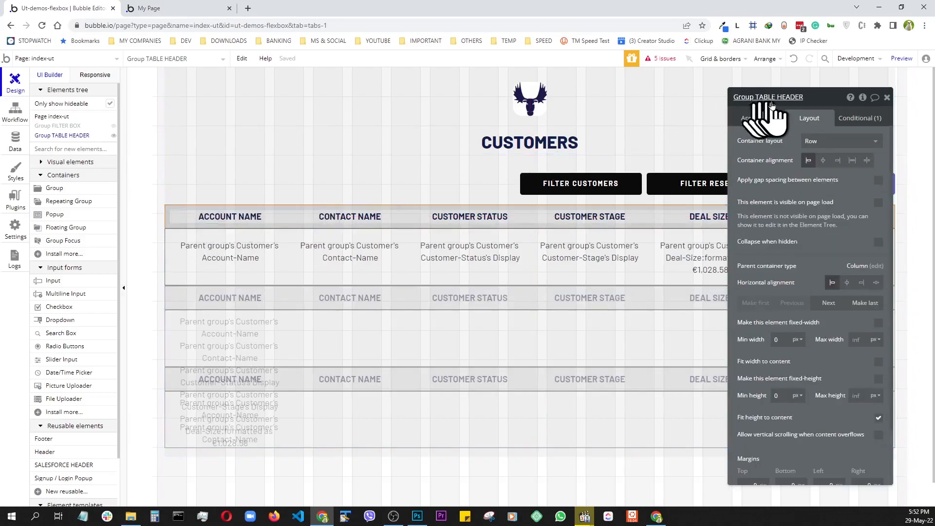
click(823, 144)
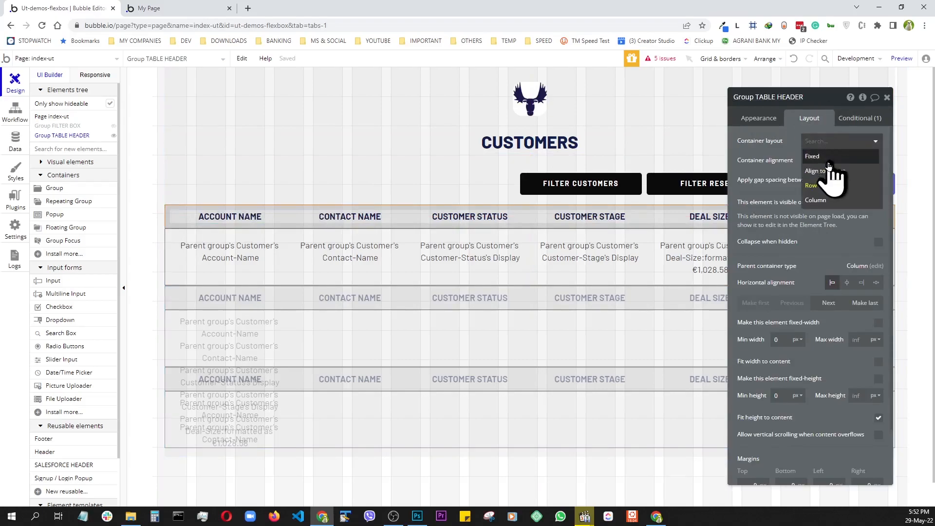
click(821, 158)
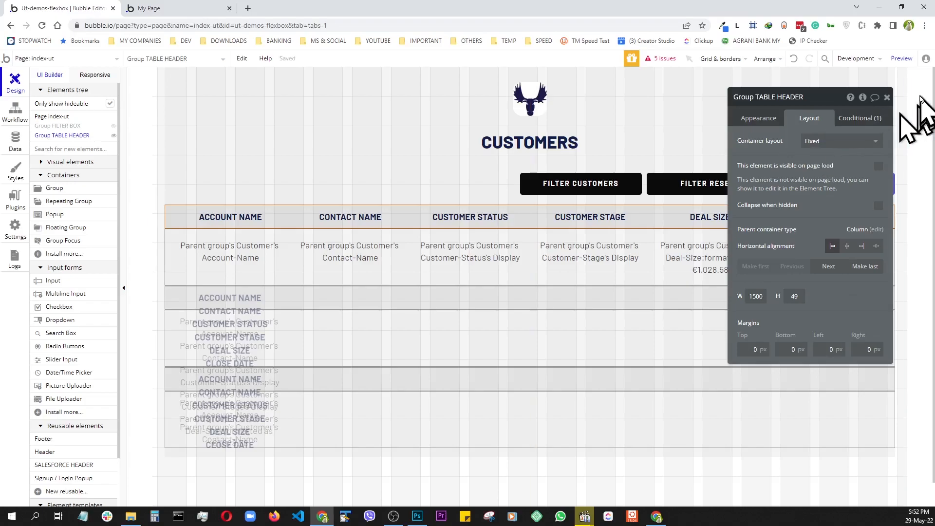
click(902, 59)
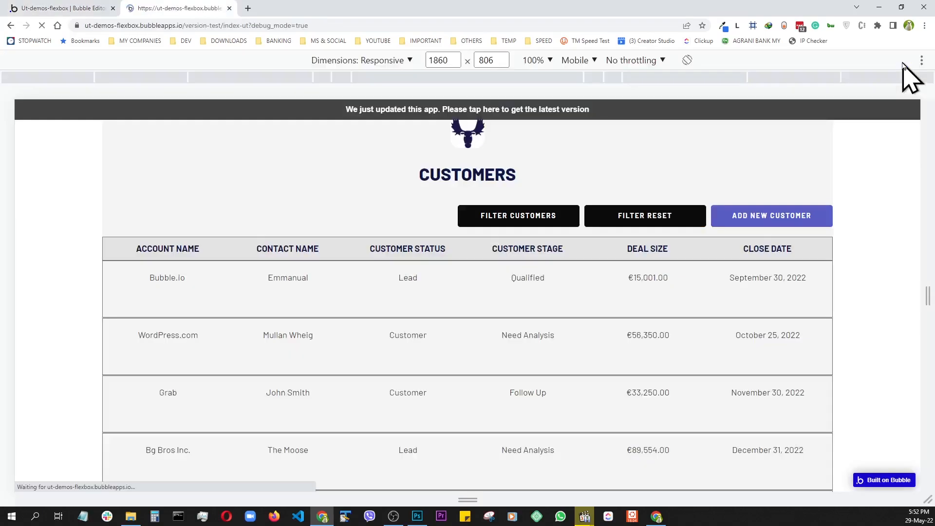
scroll(575, 189, down, 3)
scroll(574, 189, down, 10)
scroll(574, 189, up, 12)
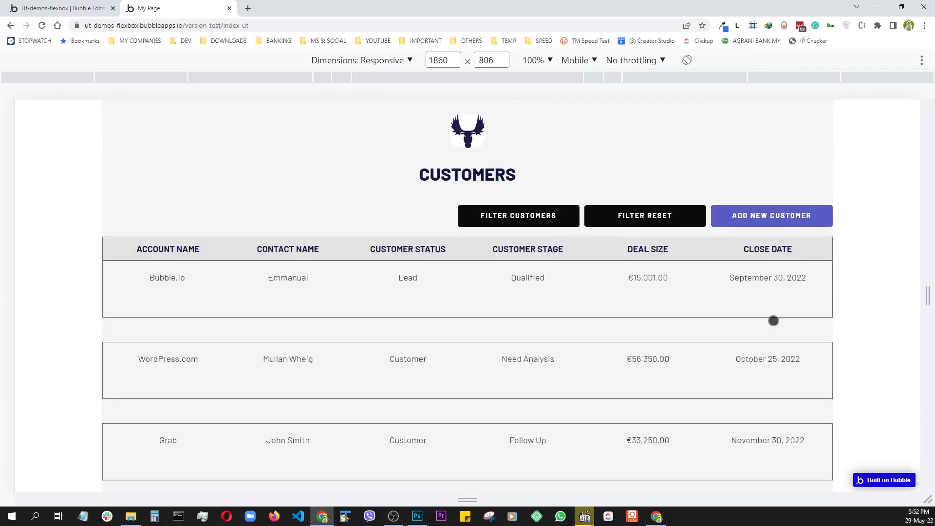
drag(925, 298, 594, 342)
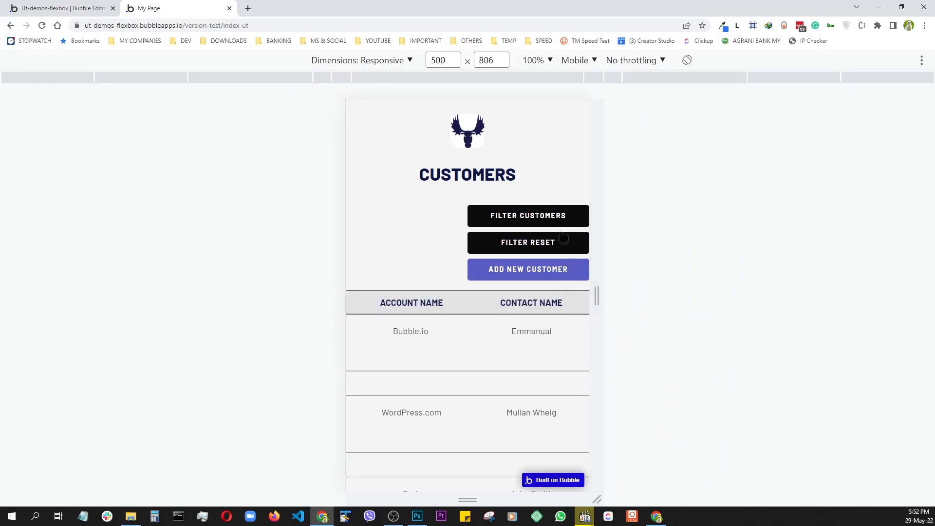
click(559, 216)
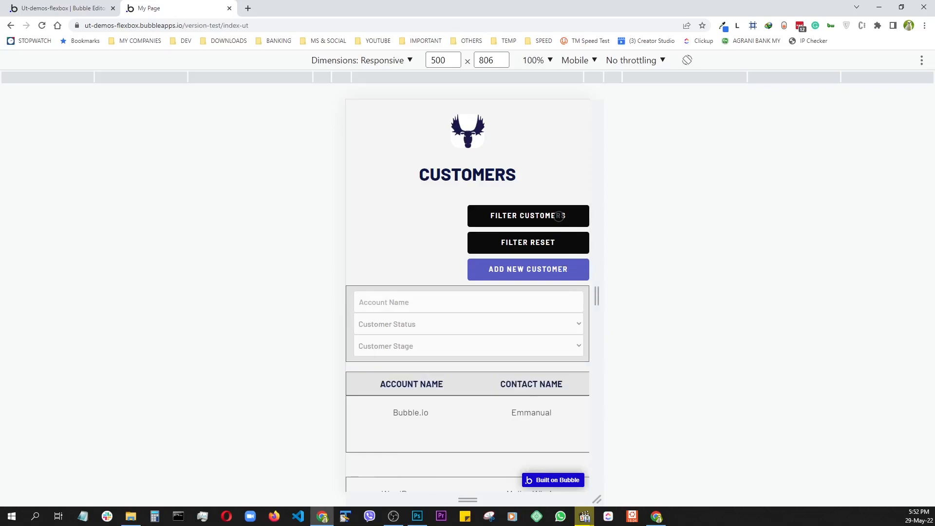
click(559, 216)
drag(540, 364, 449, 372)
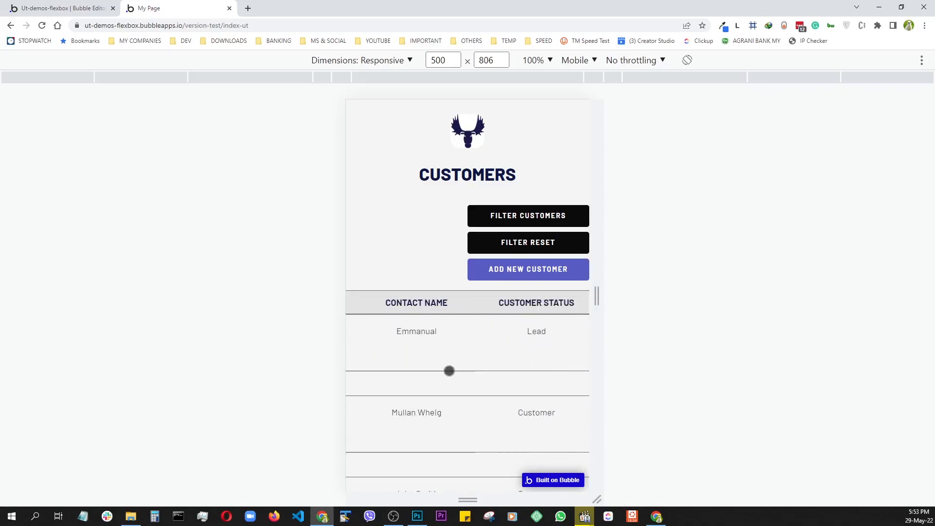
drag(525, 390, 447, 393)
drag(536, 402, 431, 302)
drag(423, 306, 543, 316)
drag(429, 348, 497, 351)
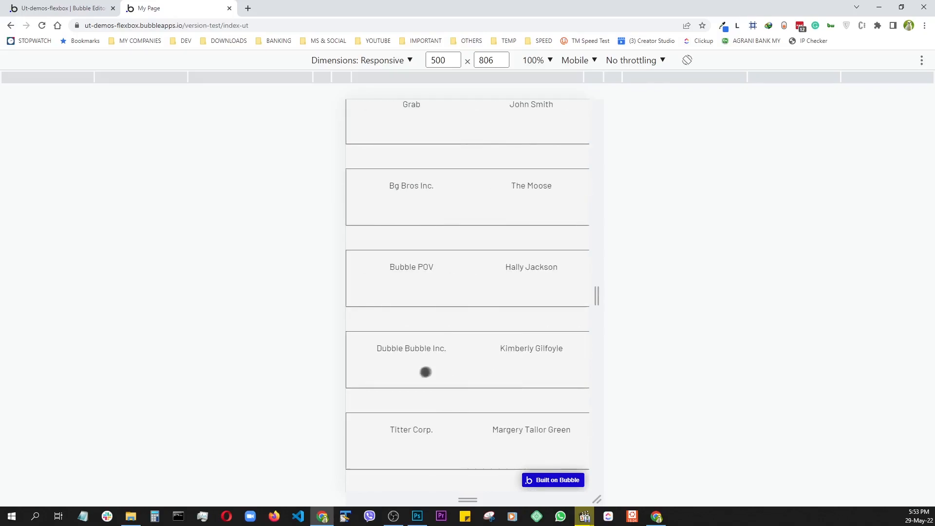
scroll(417, 376, up, 8)
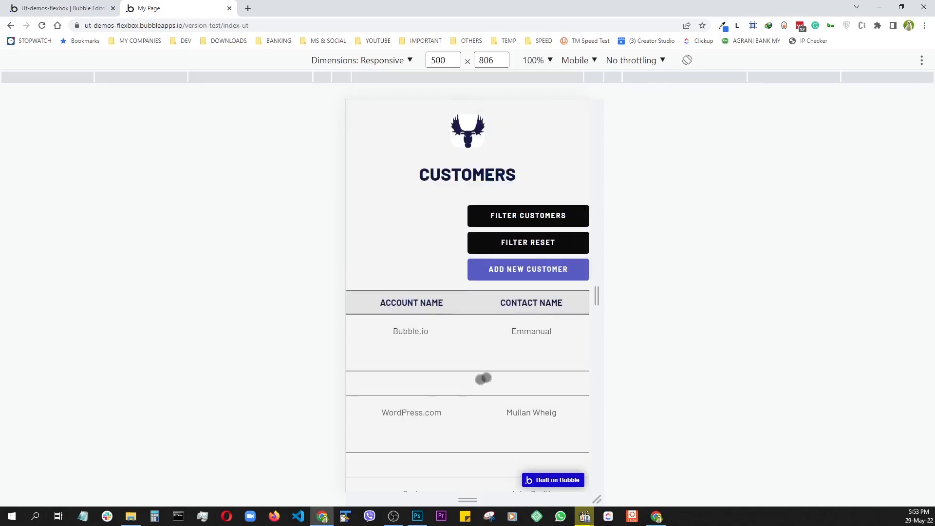
drag(596, 298, 907, 325)
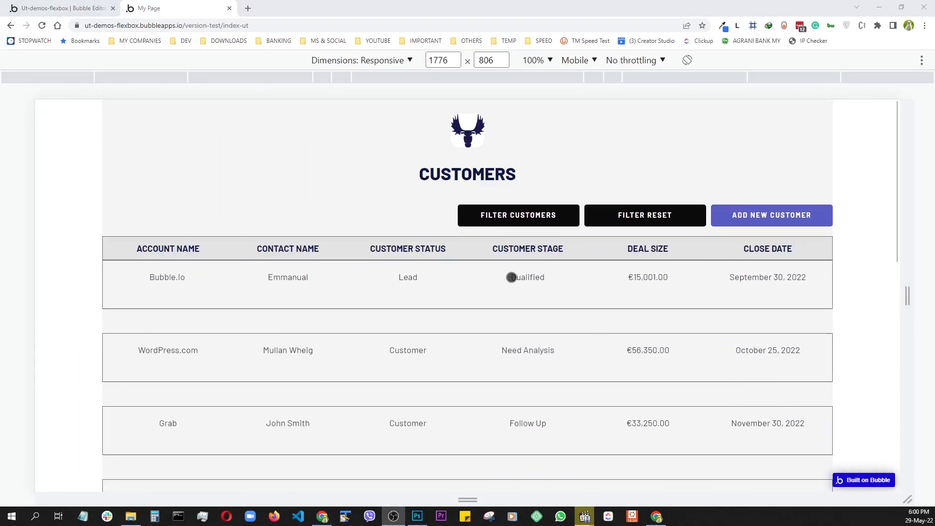
scroll(513, 292, down, 5)
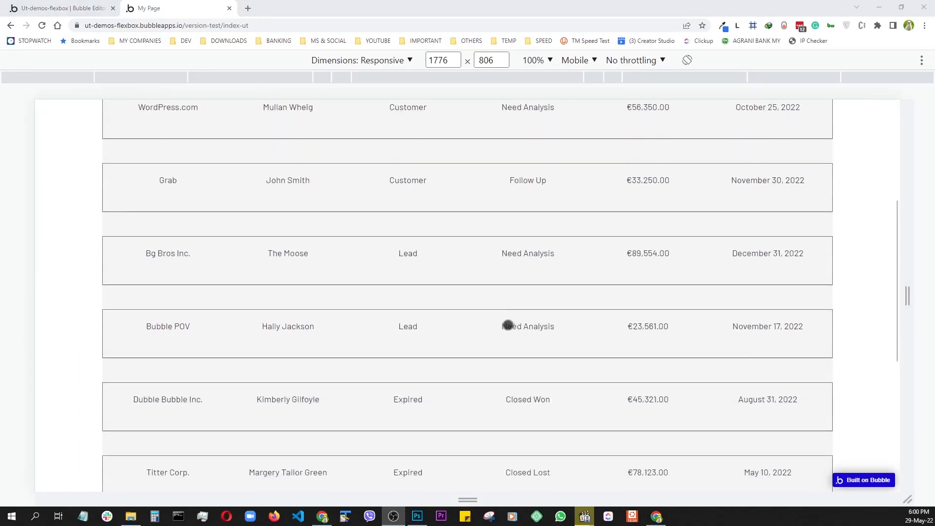
scroll(510, 326, up, 3)
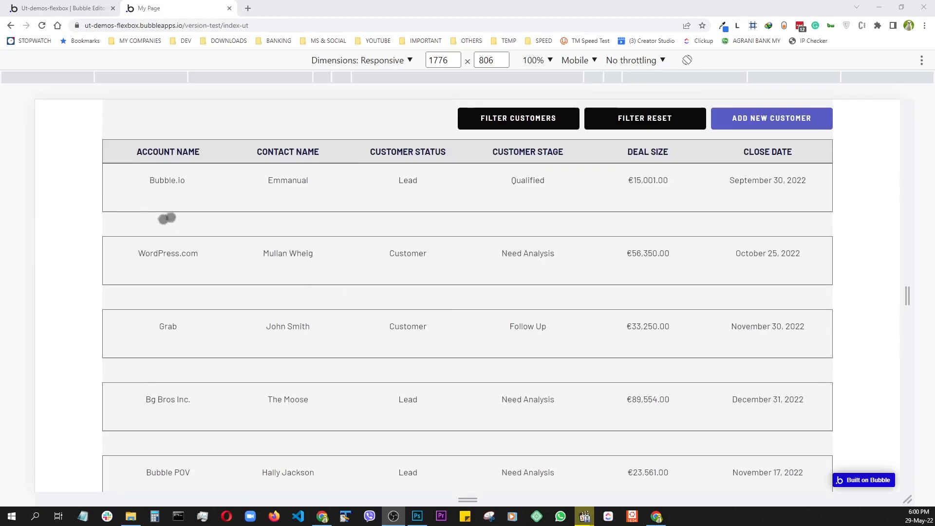
scroll(541, 322, down, 8)
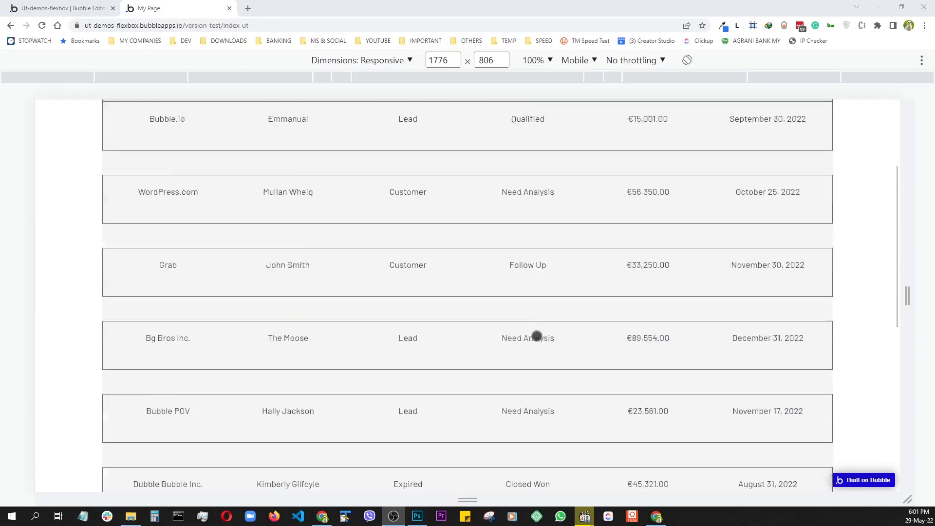
scroll(536, 361, up, 10)
scroll(559, 321, down, 1)
scroll(543, 295, up, 1)
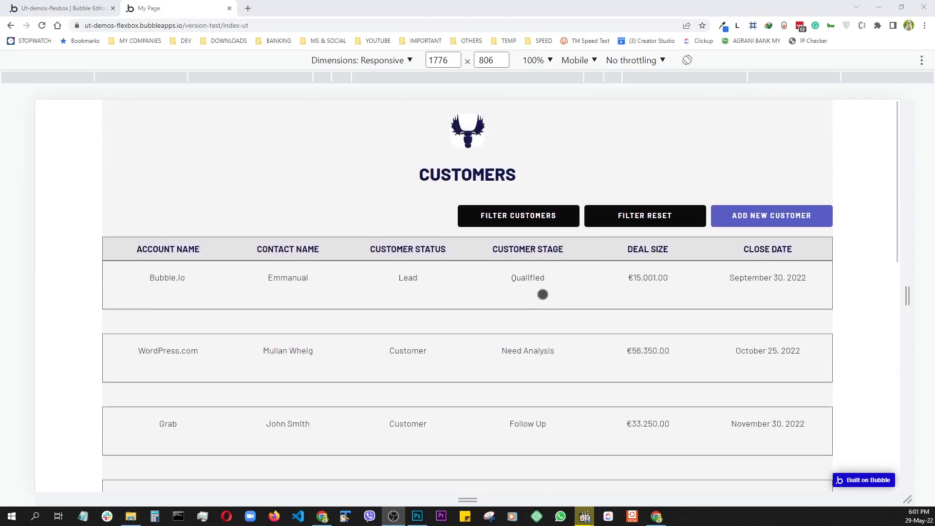
- Make TABLE HEADER collapse when hidden without animation, then reload the preview
click(73, 9)
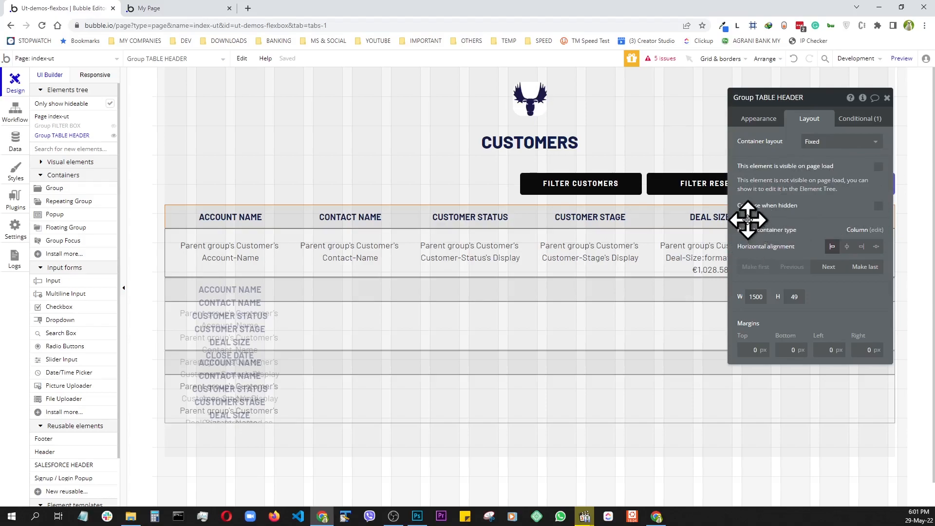
click(878, 209)
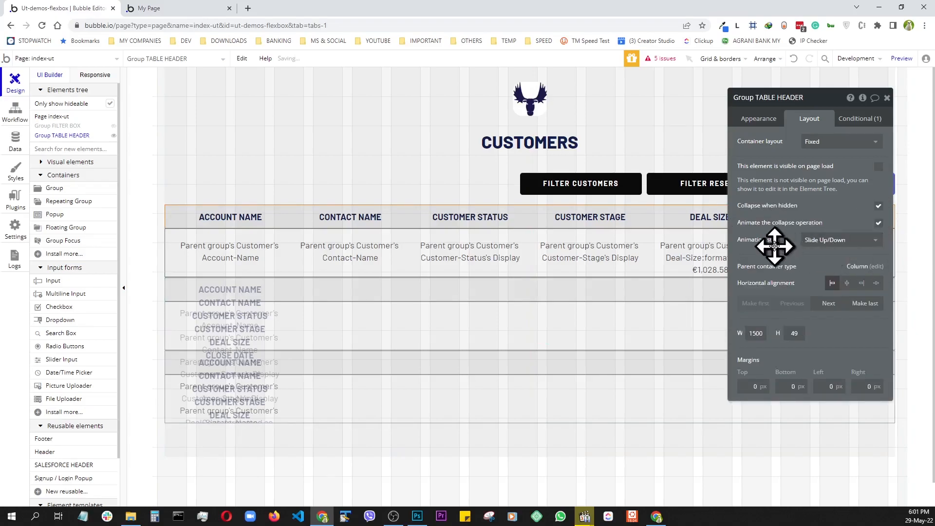
click(880, 224)
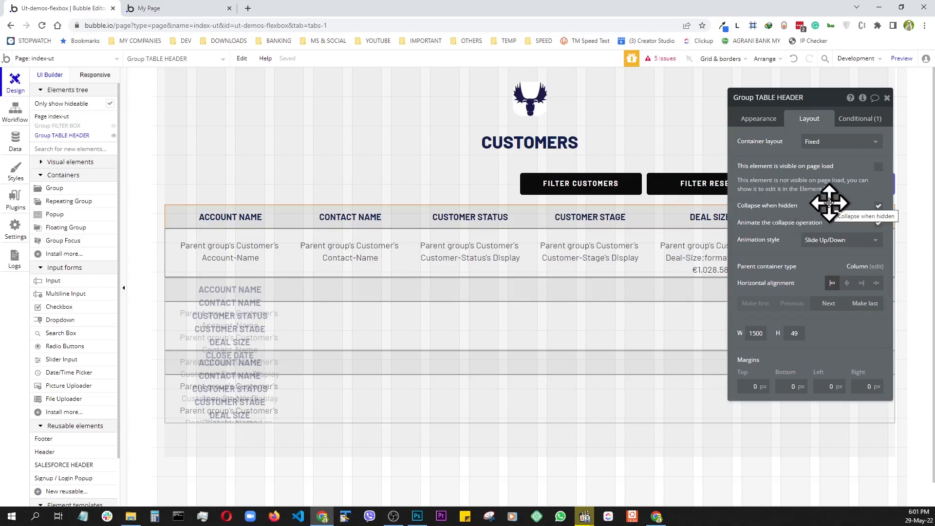
click(902, 59)
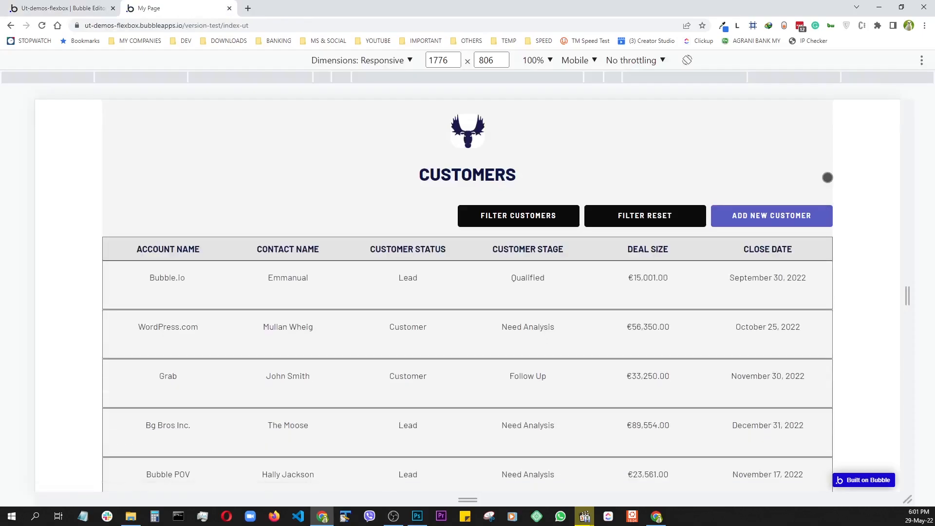
scroll(617, 354, down, 6)
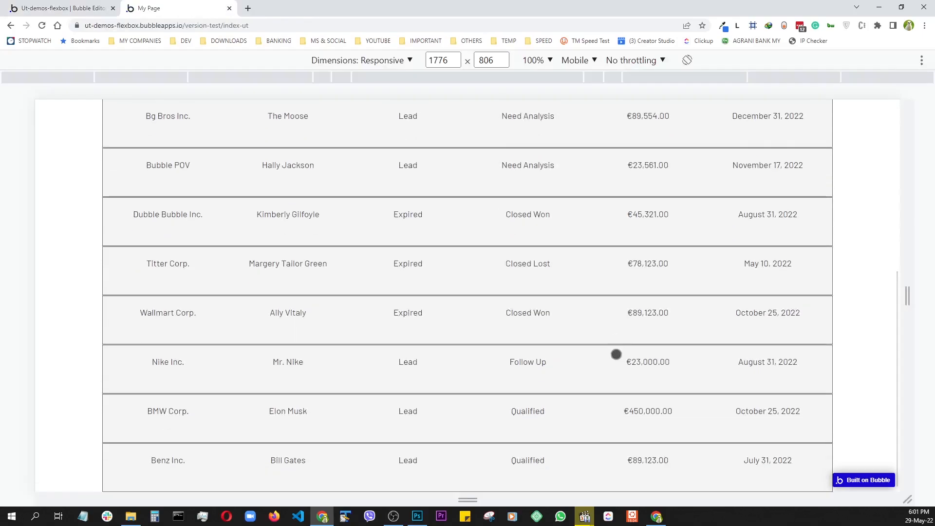
scroll(615, 366, up, 6)
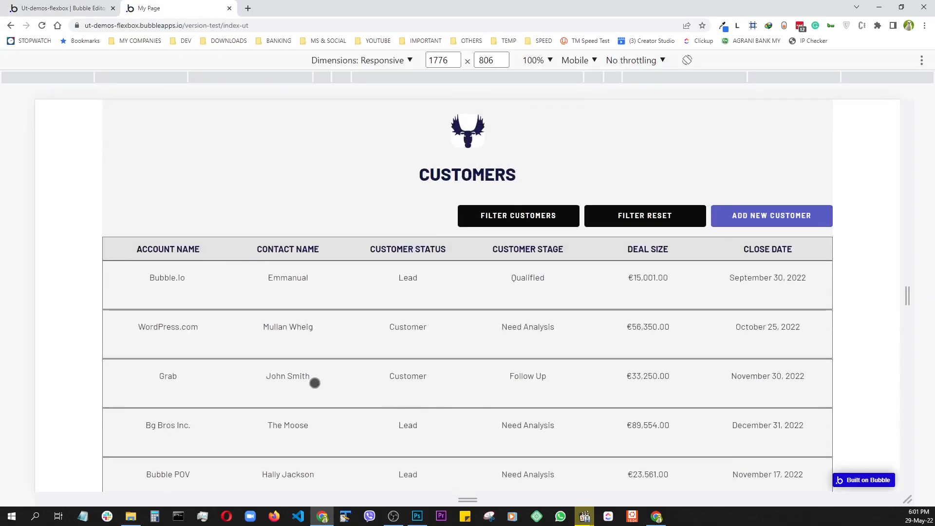
scroll(313, 383, down, 3)
scroll(315, 385, up, 3)
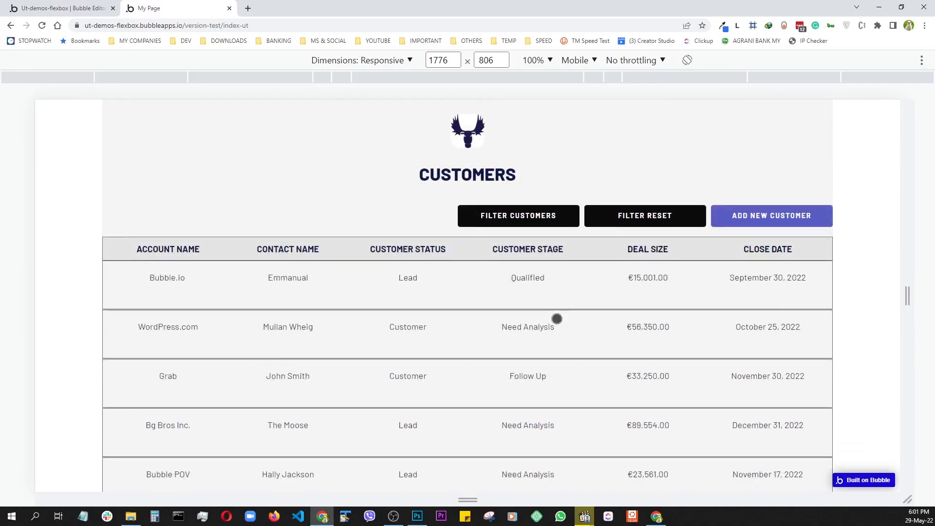
drag(904, 298, 640, 323)
drag(594, 350, 634, 349)
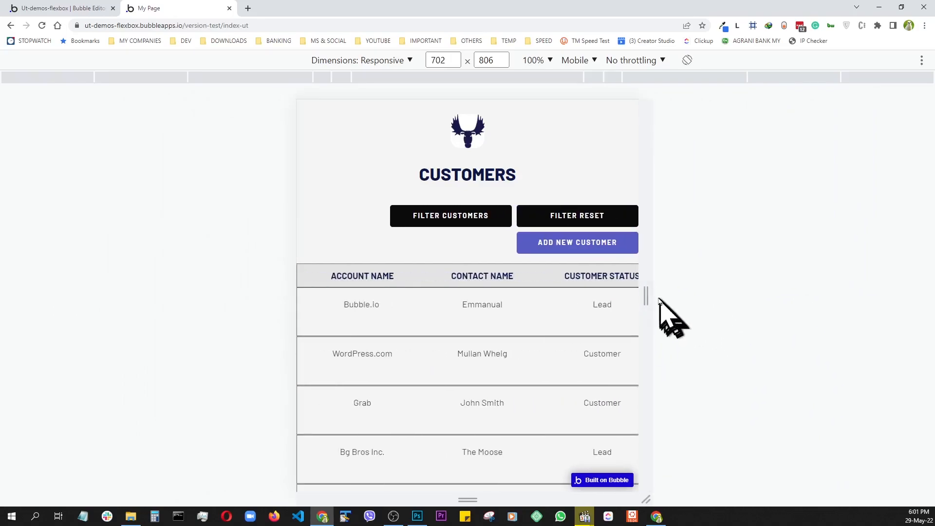
drag(647, 296, 883, 305)
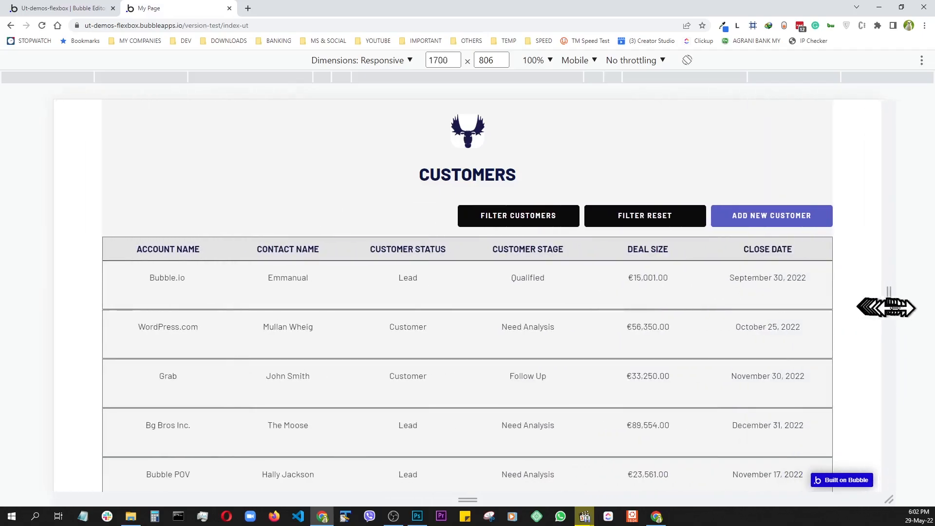